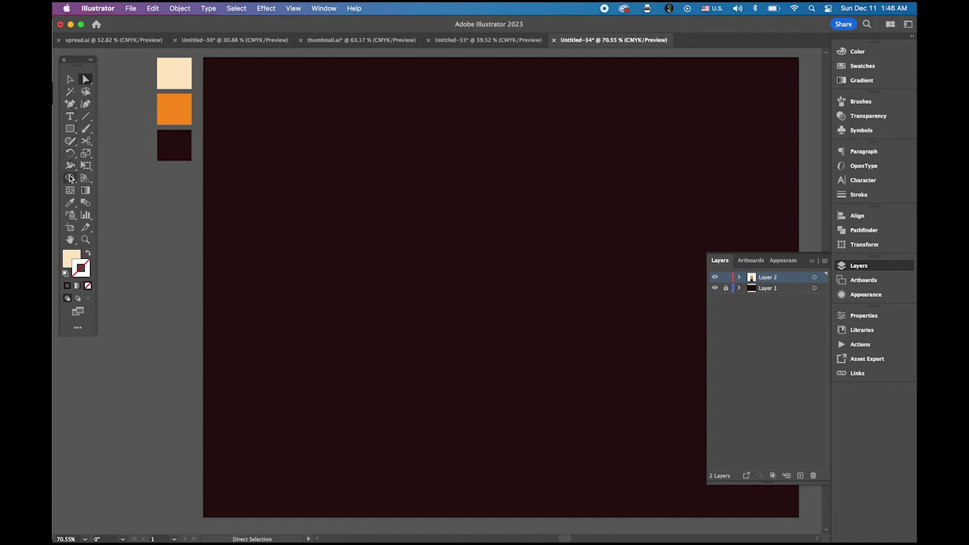
Step: Sample the dark maroon swatch as the fill and draw a circle on the empty pasteboard beside the artboard
click(70, 202)
click(184, 148)
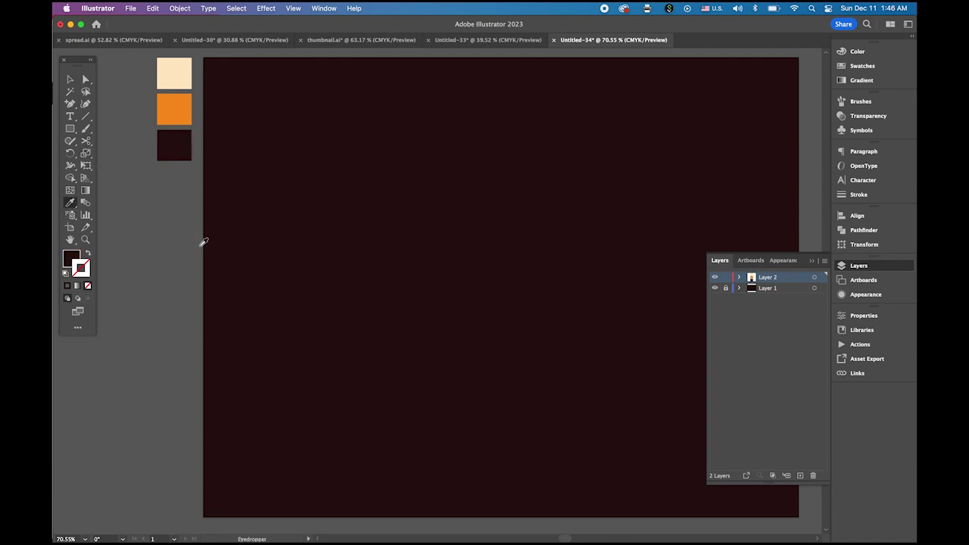
drag(201, 247, 405, 250)
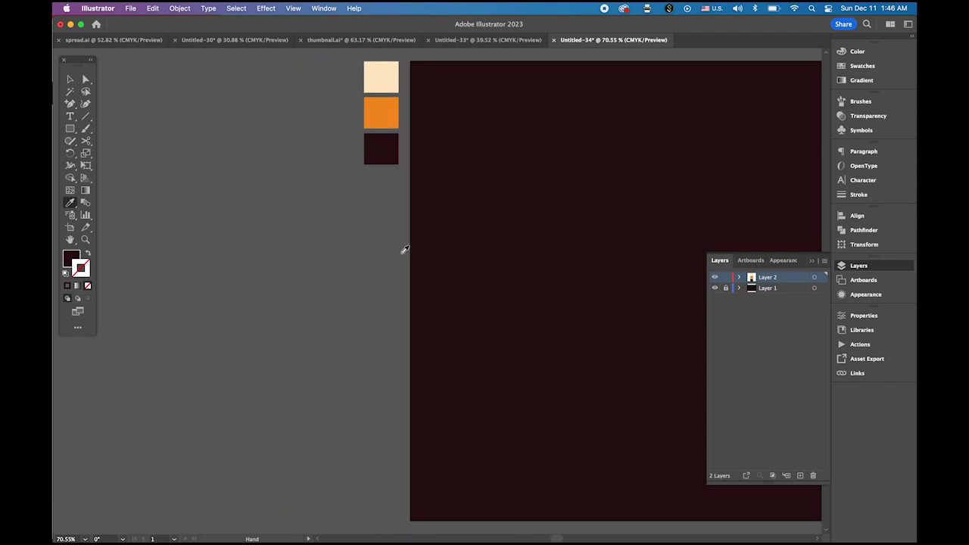
click(69, 129)
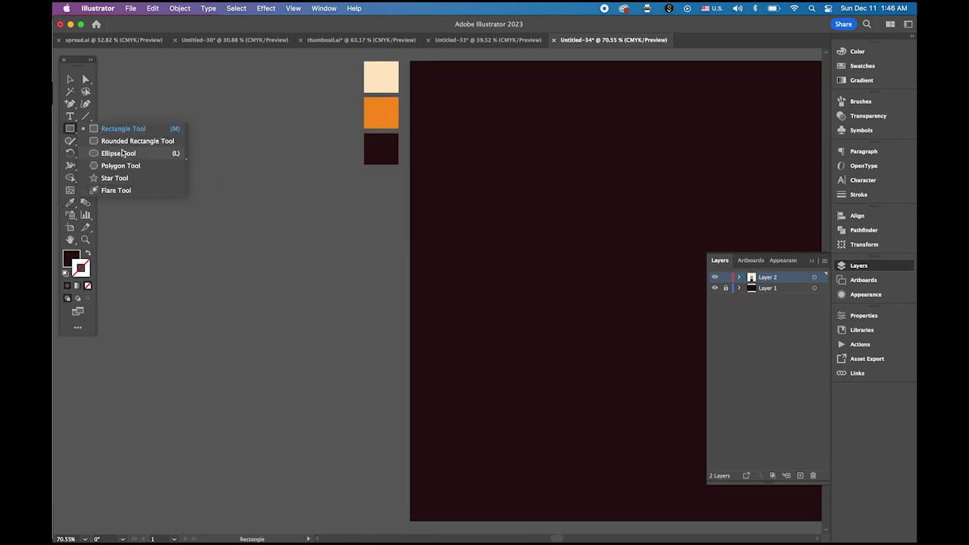
click(123, 153)
drag(166, 223, 266, 298)
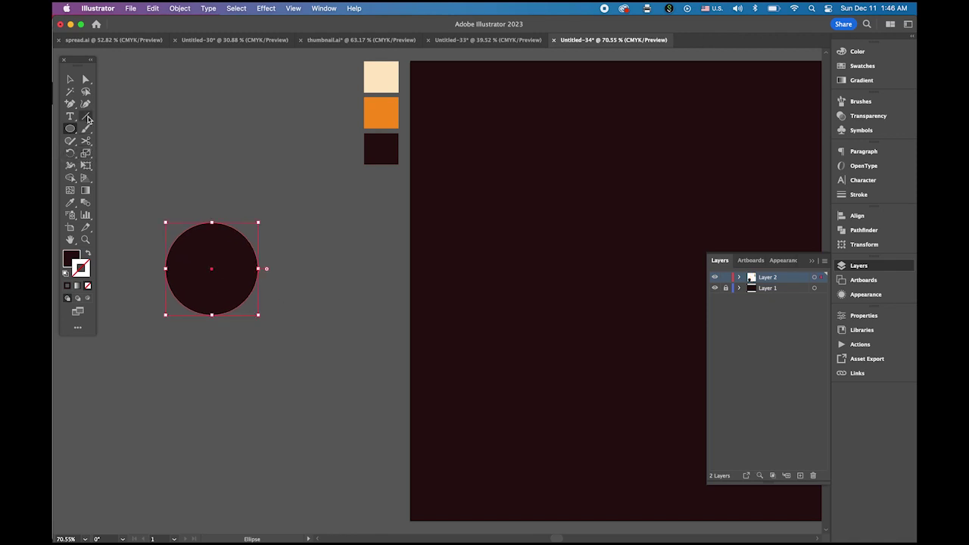
Step: Draw a horizontal line through the circle's centre and remove the upper half and the leftover line with Shape Builder
click(87, 117)
drag(156, 269, 267, 283)
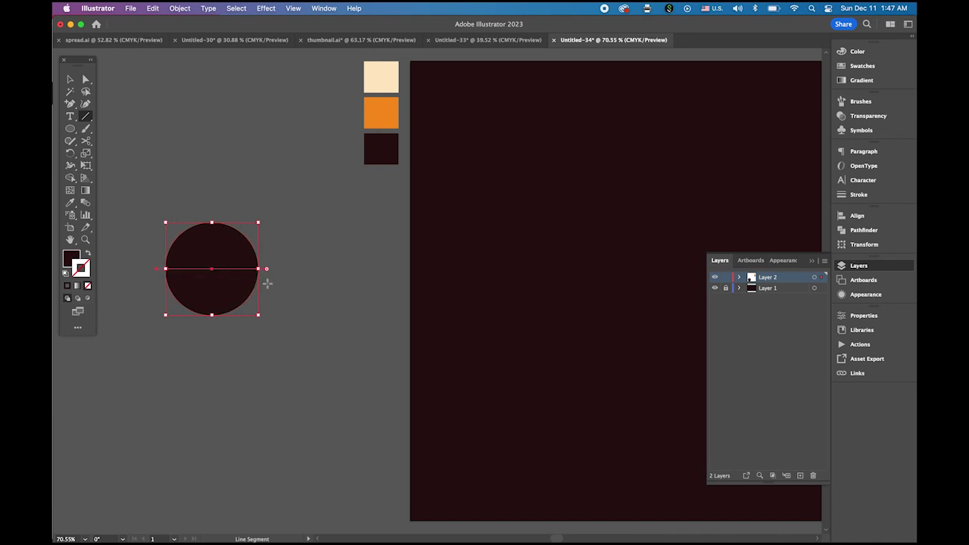
click(71, 79)
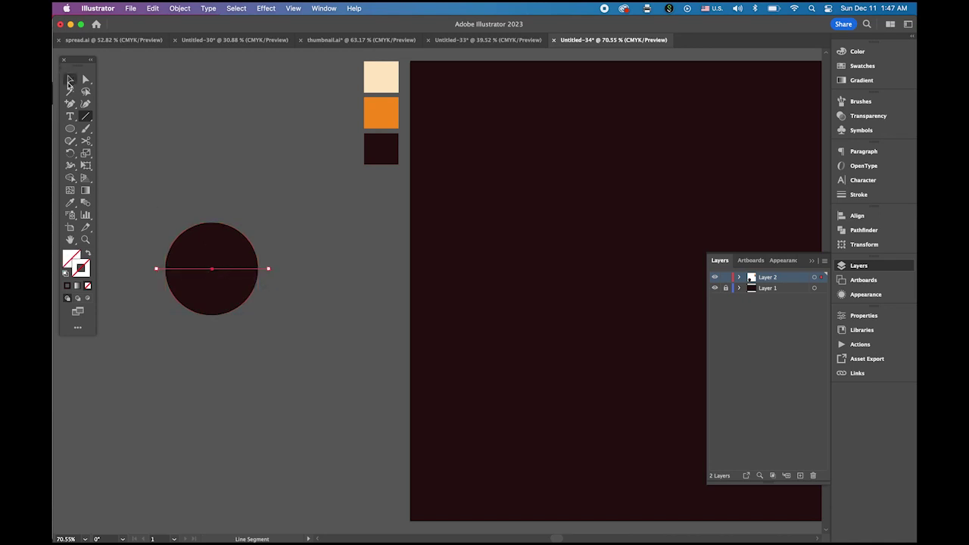
drag(161, 194, 251, 345)
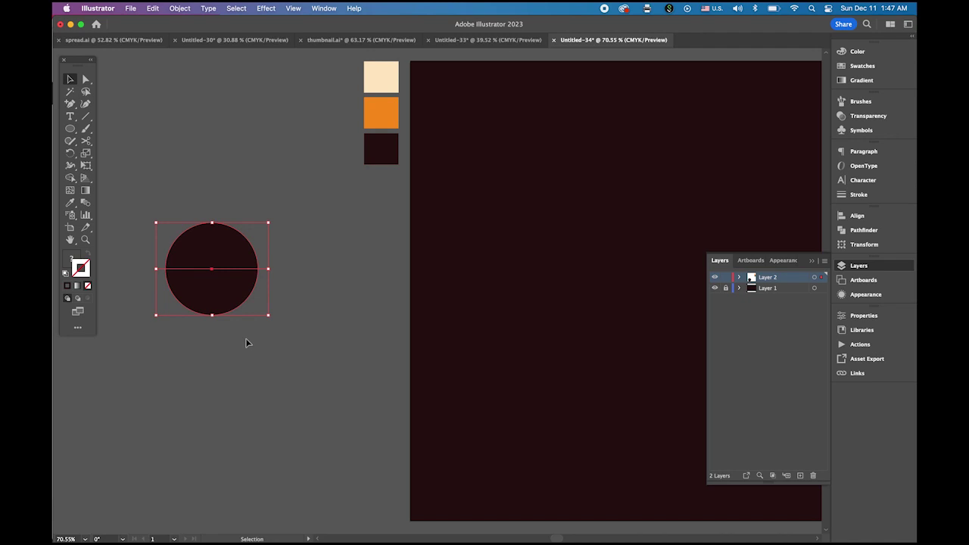
click(70, 179)
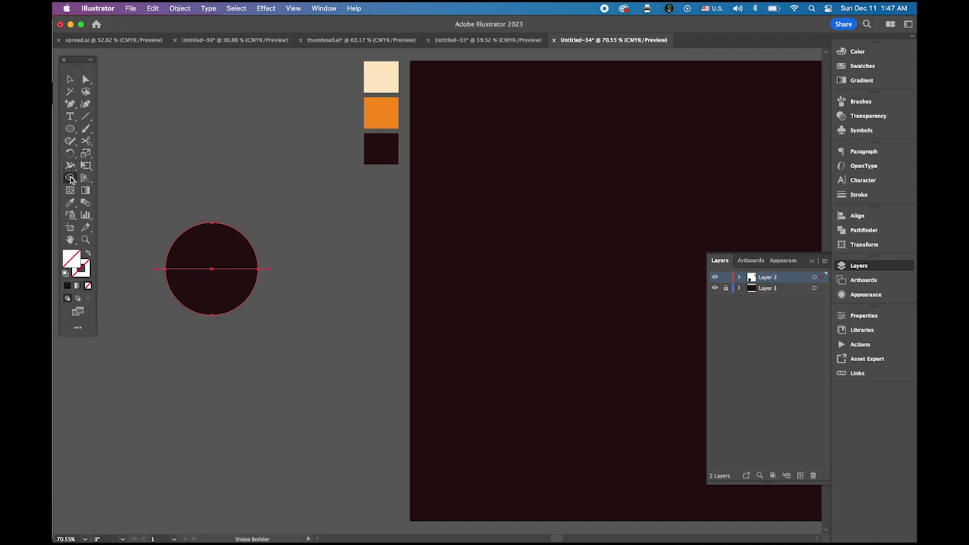
alt+click(227, 252)
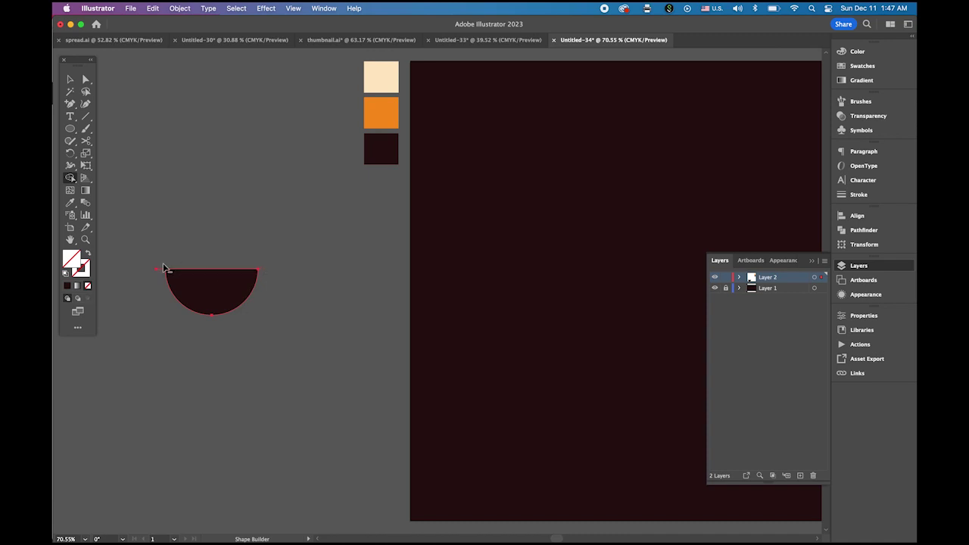
click(70, 79)
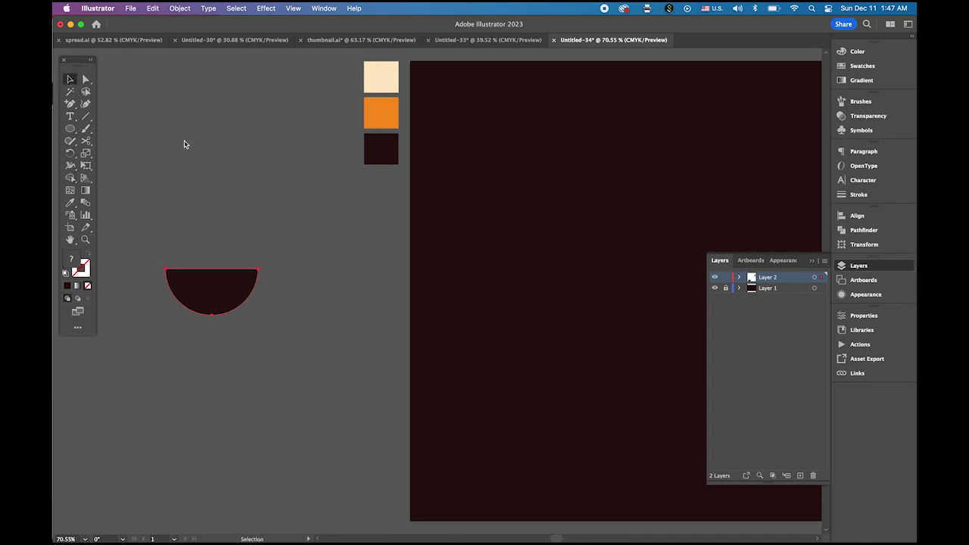
click(186, 153)
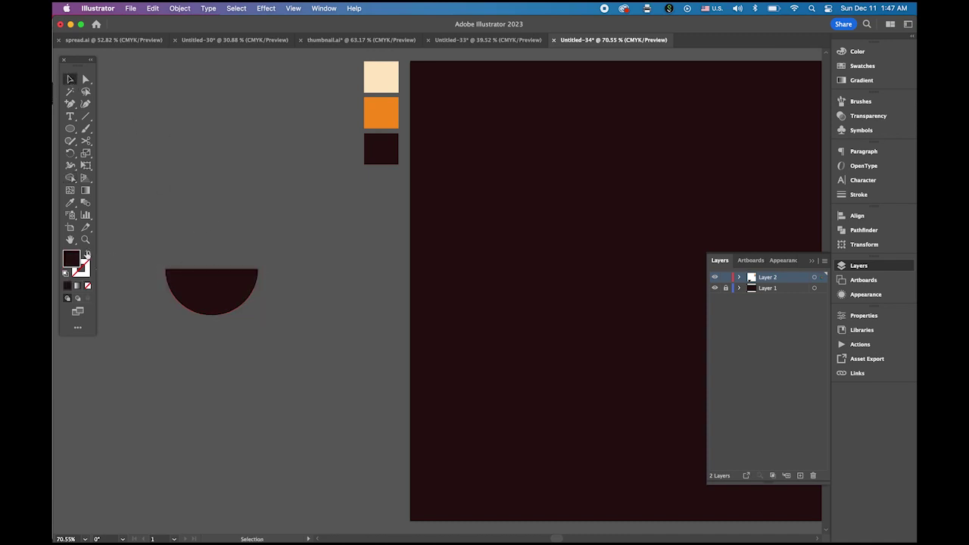
Step: Draw a small circle beside the half circle with no fill and a dark maroon stroke of 6 pt
click(87, 254)
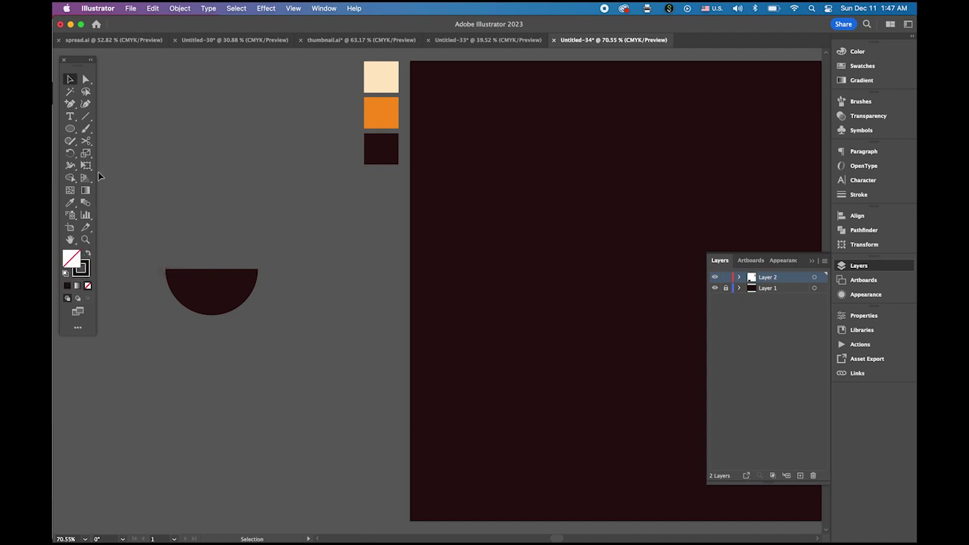
click(70, 131)
drag(300, 293, 303, 296)
click(859, 194)
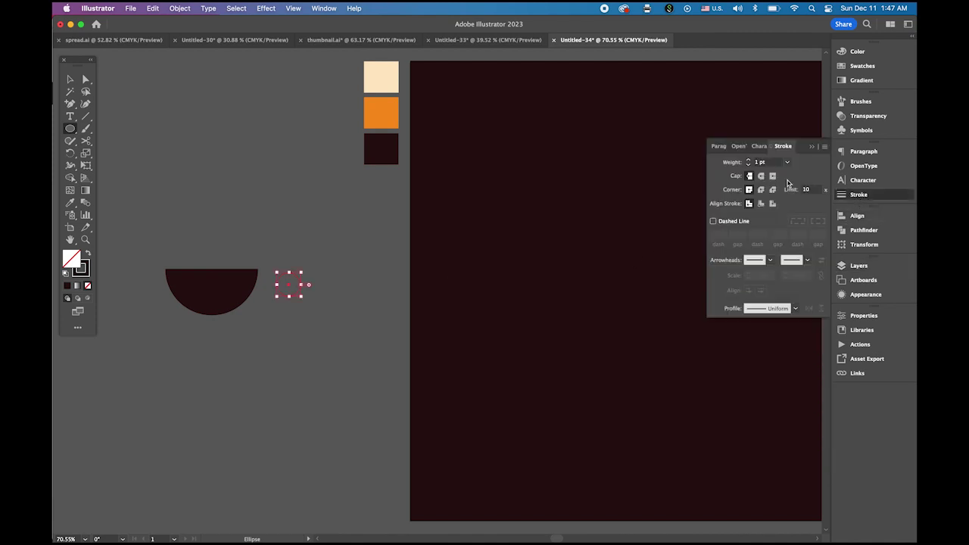
click(748, 160)
click(748, 161)
click(749, 161)
click(748, 161)
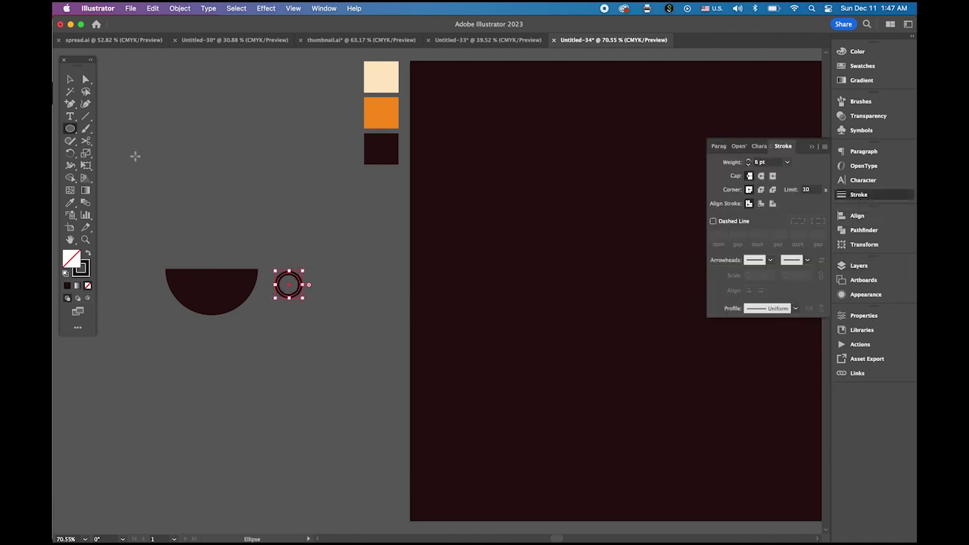
Step: Position the ring on the half circle's upper right edge, partly overlapping it, as the cup's handle
click(73, 78)
click(279, 255)
drag(245, 327, 273, 263)
click(341, 266)
click(424, 272)
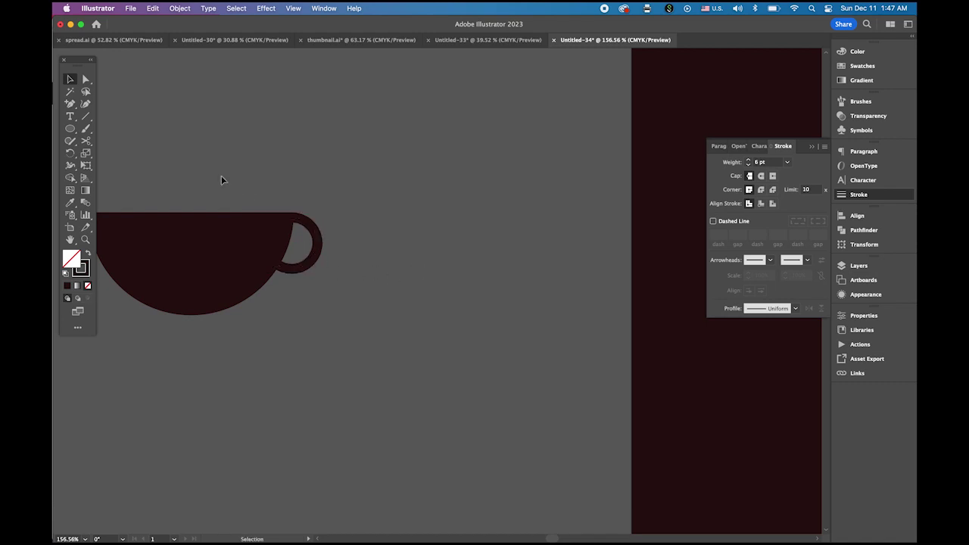
Step: Expand the fill and stroke of the cup body and handle, and unite them into one shape
drag(221, 178, 379, 314)
click(173, 8)
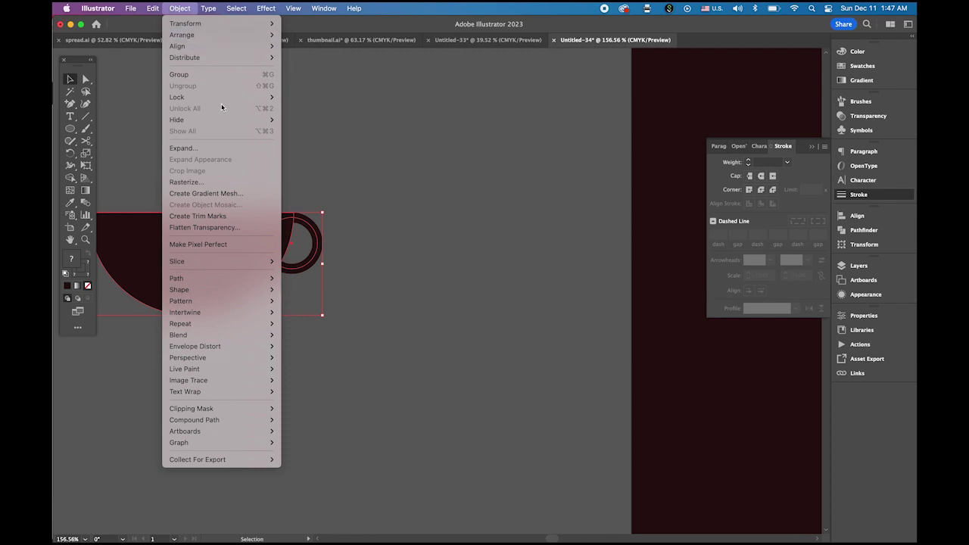
click(228, 149)
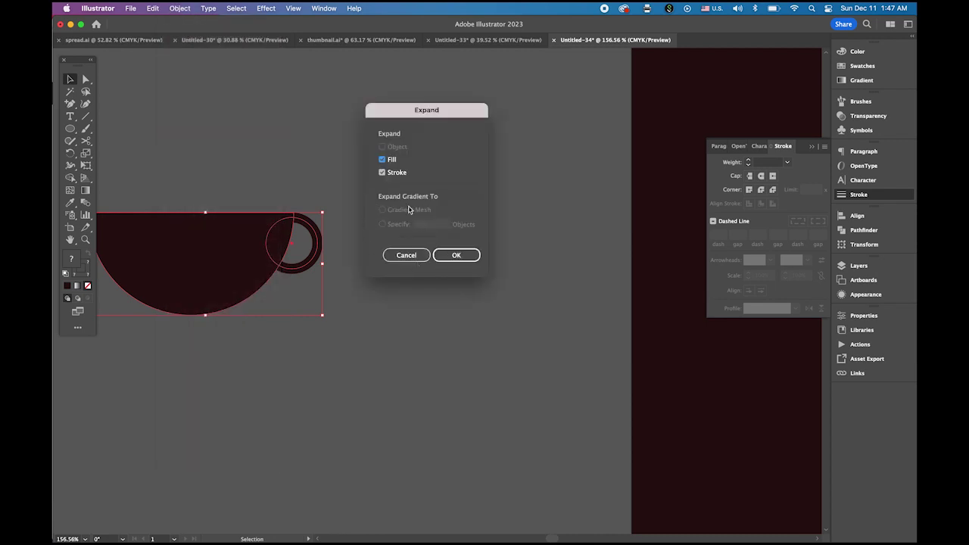
click(447, 258)
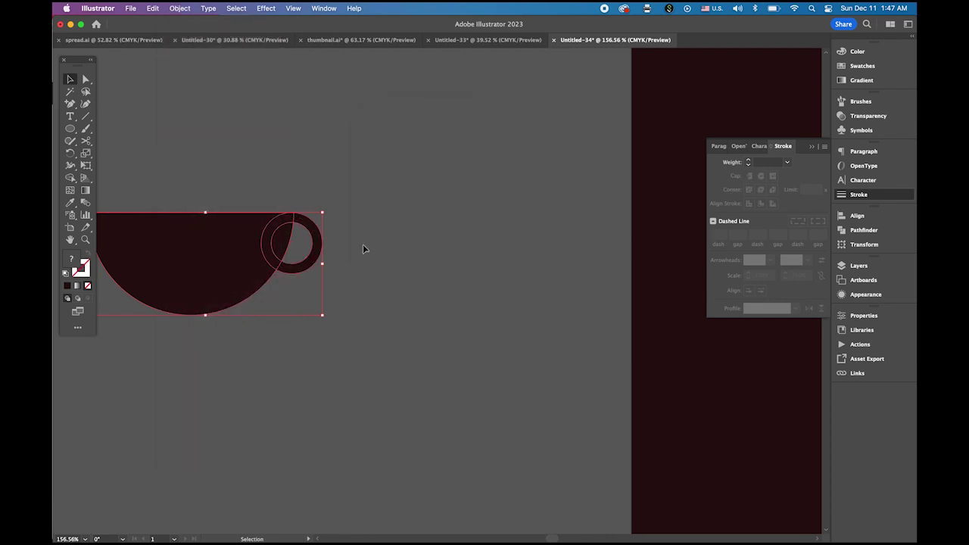
click(863, 230)
click(716, 239)
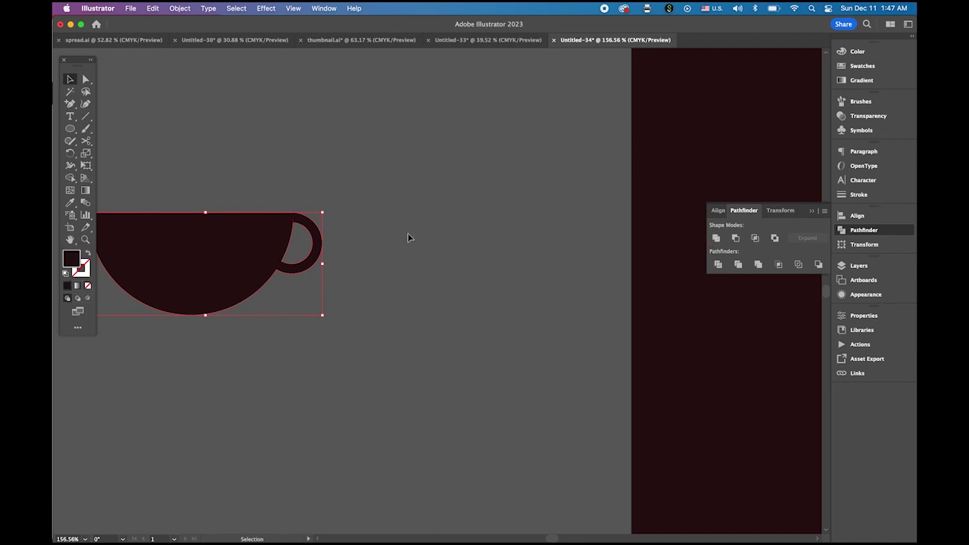
click(408, 235)
Step: Draw a horizontal line just below the cup and give it the cup's dark maroon as stroke with no fill
key(z)
drag(369, 287, 325, 264)
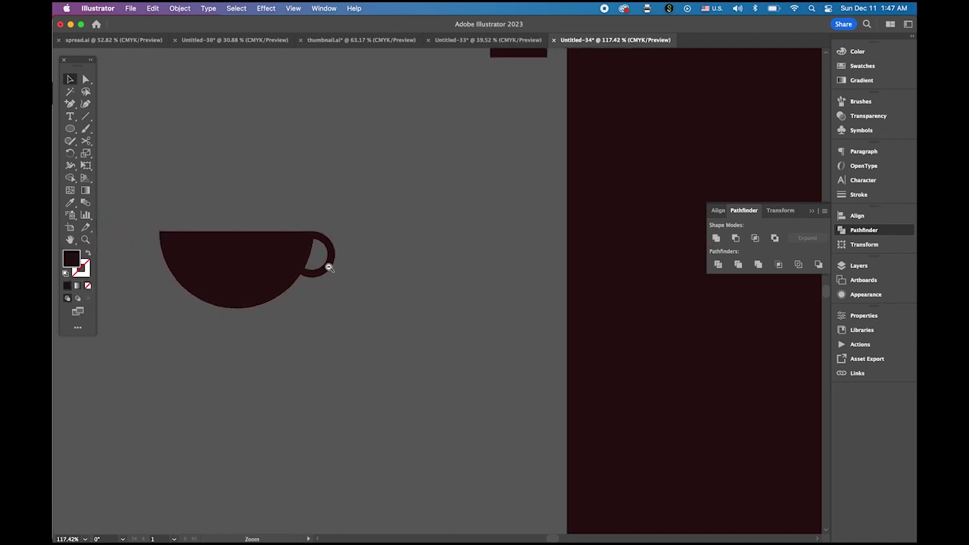
key(v)
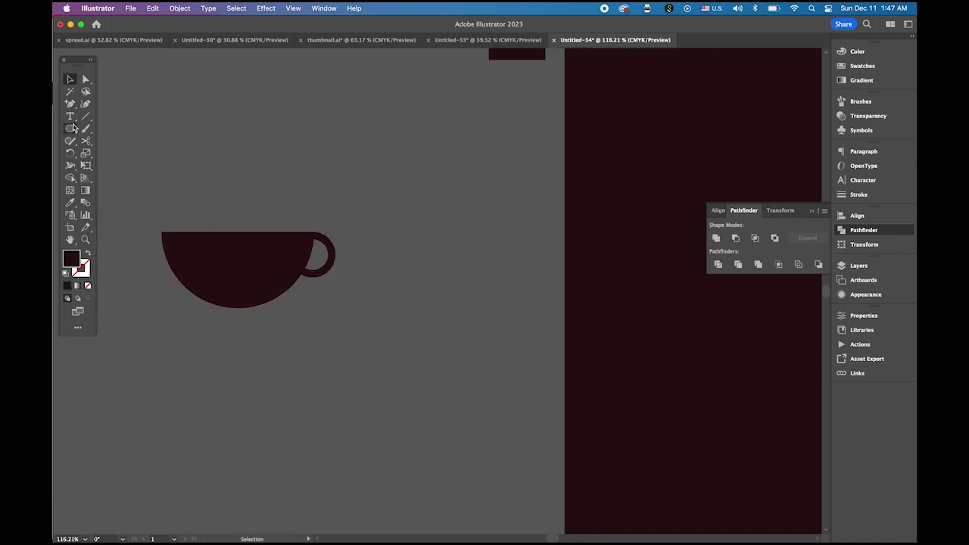
click(83, 118)
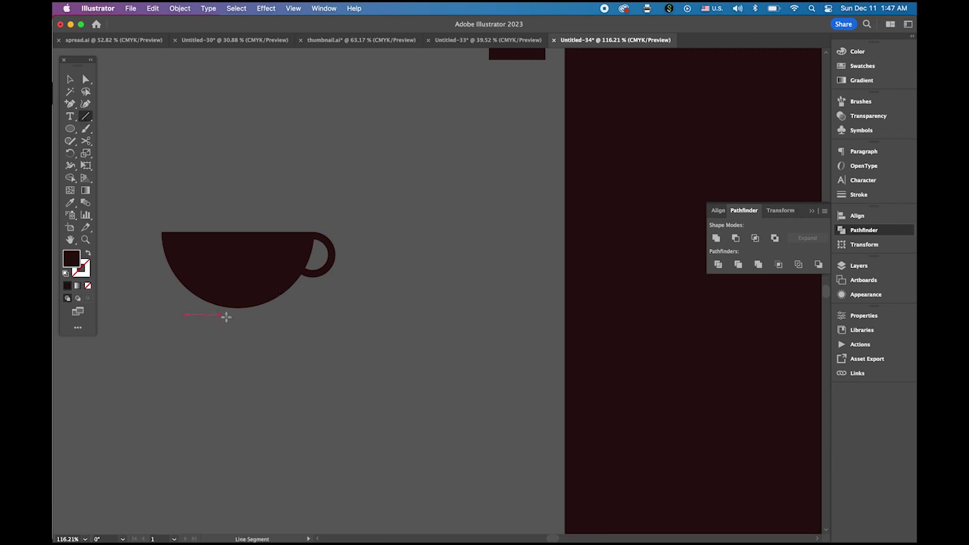
drag(225, 316, 292, 322)
click(70, 203)
click(209, 268)
key(shift+x)
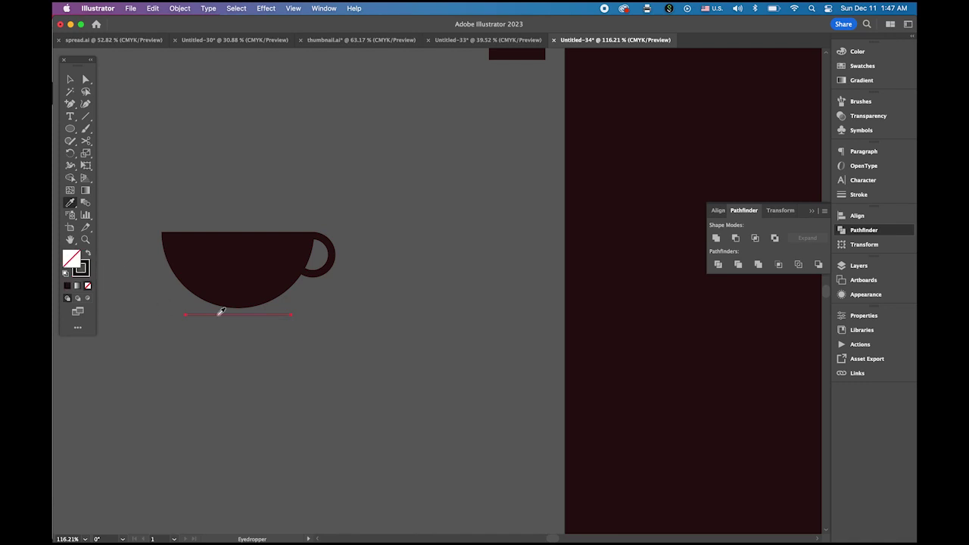
Step: Set the saucer line's stroke weight to 8 pt and give it round caps
click(850, 195)
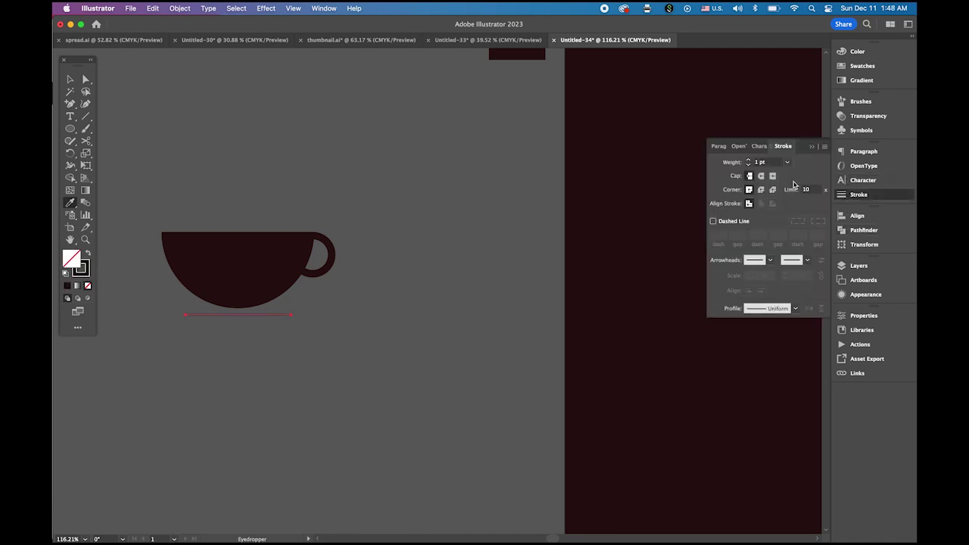
click(748, 161)
click(748, 161)
click(748, 161)
click(748, 160)
click(749, 160)
click(748, 161)
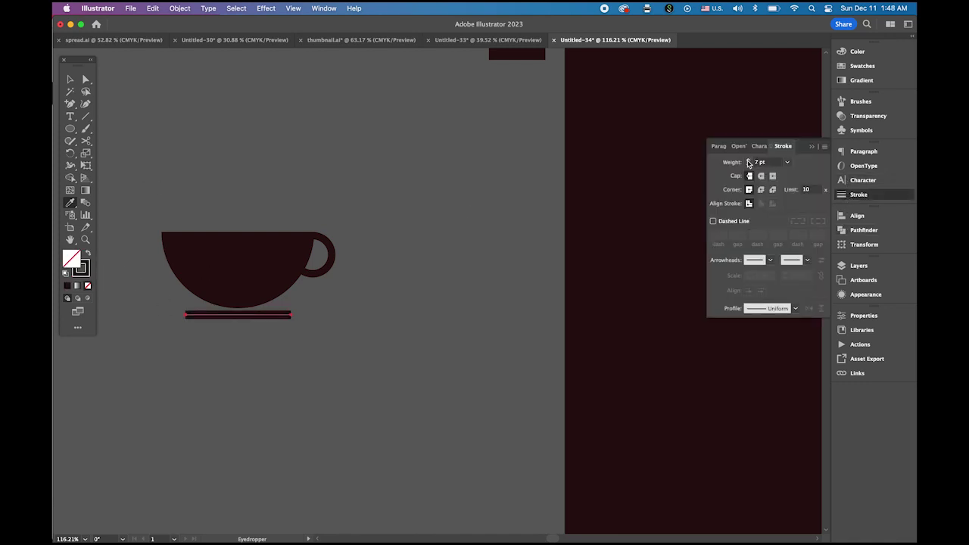
click(749, 160)
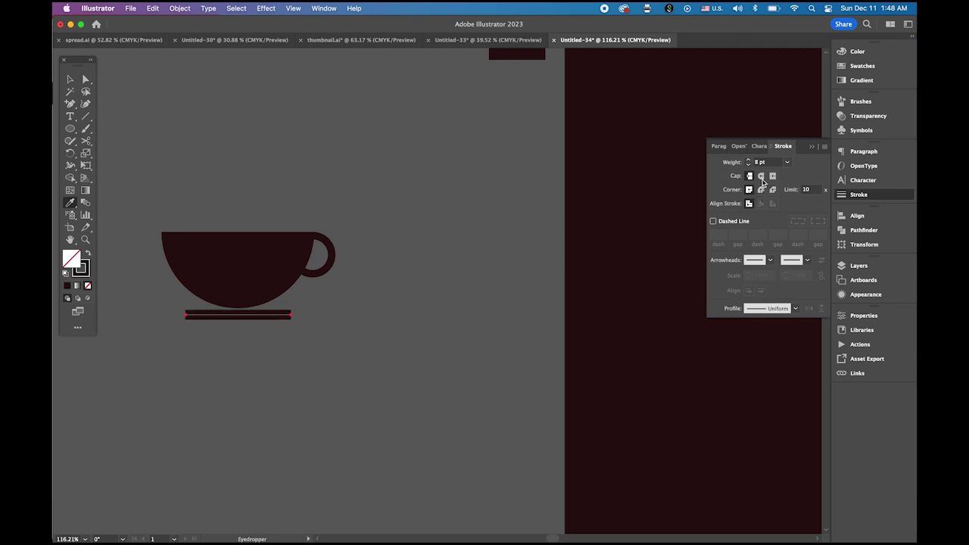
click(761, 176)
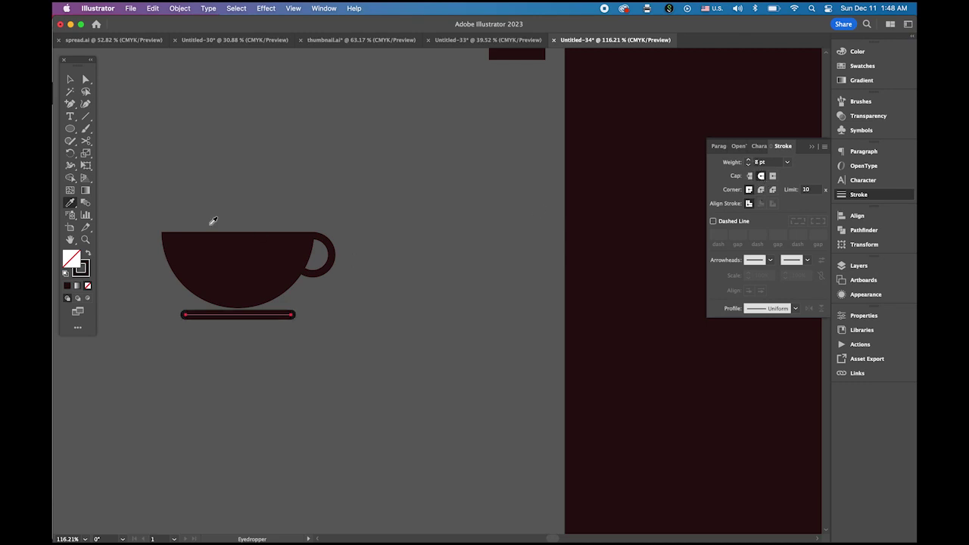
Step: Move the saucer line slightly farther below the cup and expand its fill and stroke into a shape
click(70, 79)
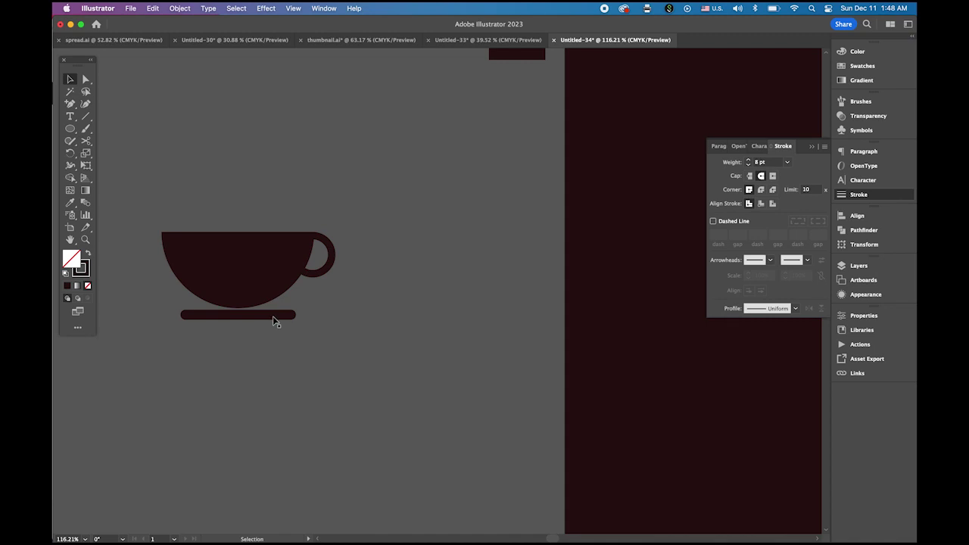
drag(272, 315, 277, 321)
click(348, 326)
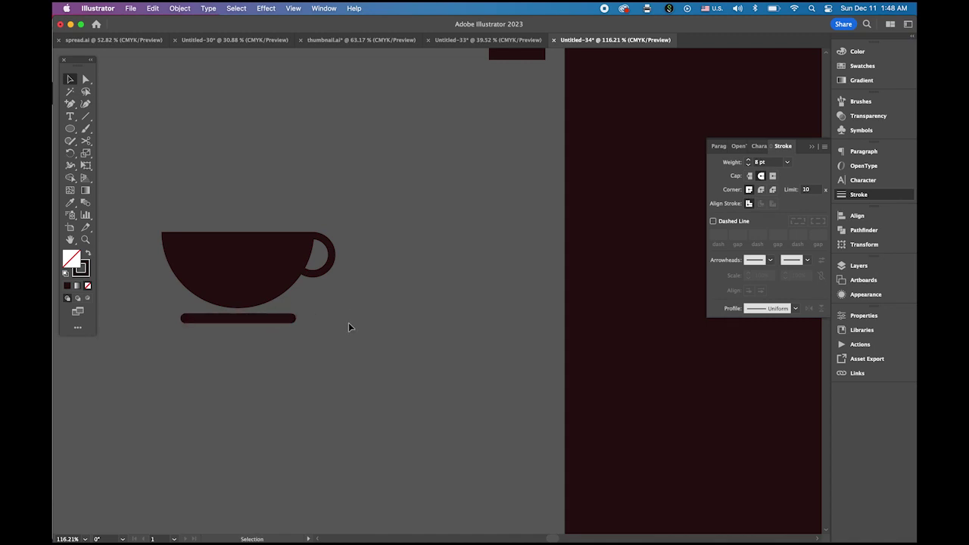
click(245, 321)
click(179, 9)
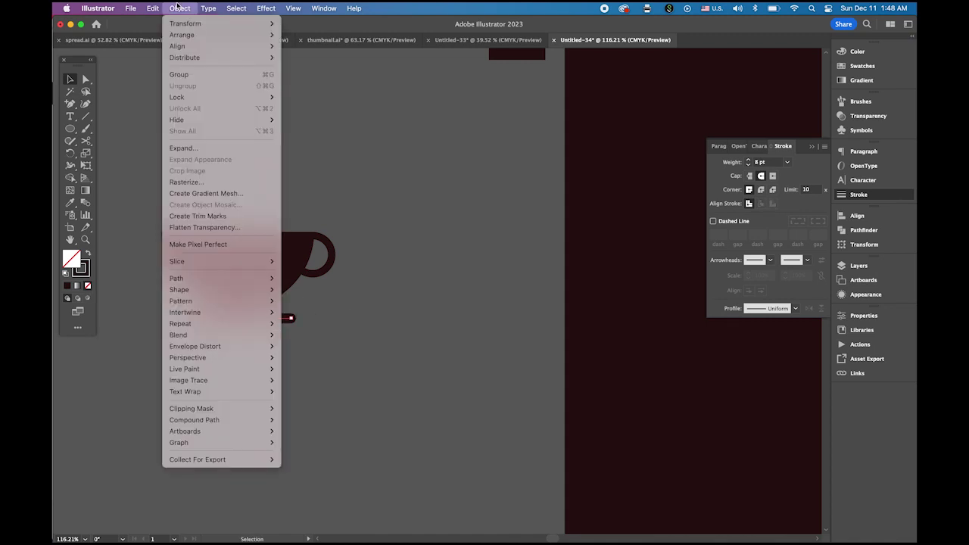
click(186, 148)
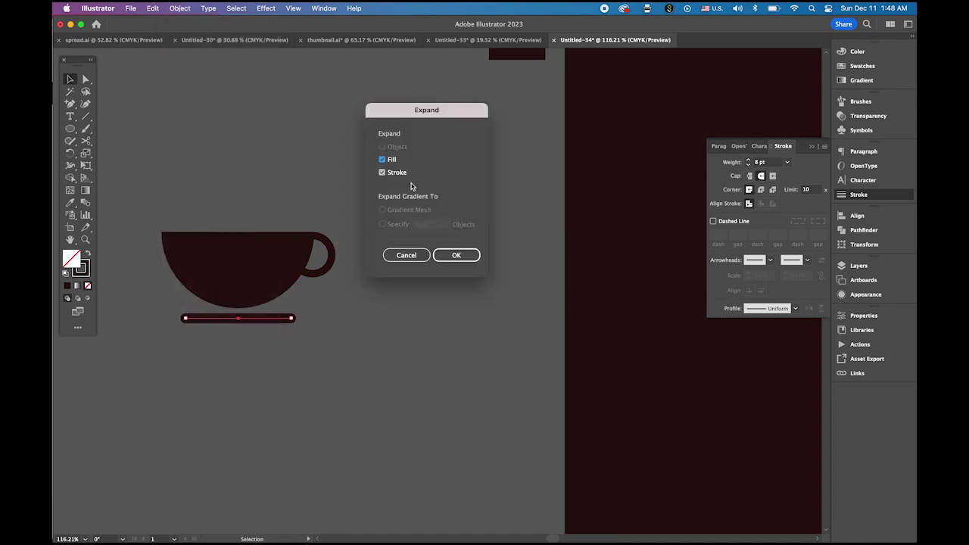
click(459, 256)
click(401, 286)
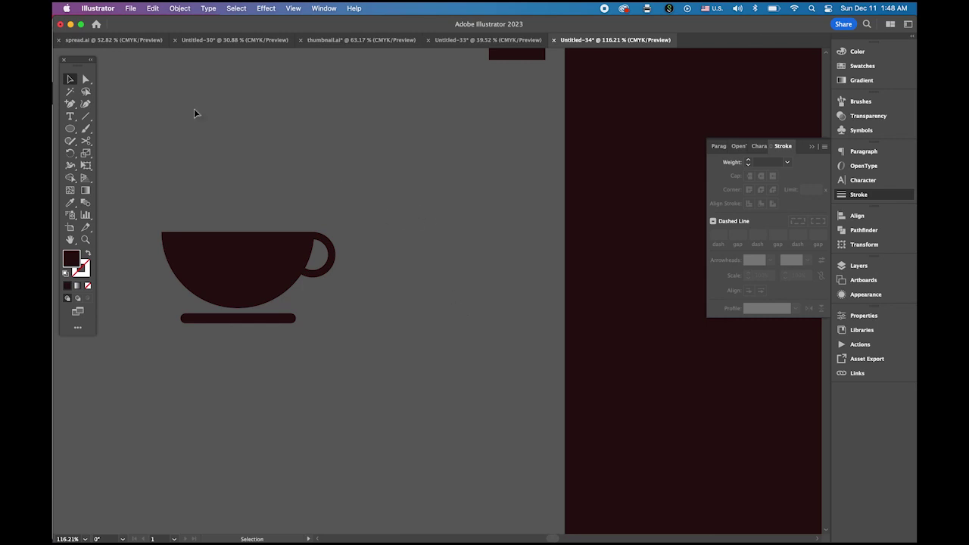
Step: Draw a vertical line between the cup and the artboard with a 1 pt dark maroon stroke and no fill
click(87, 254)
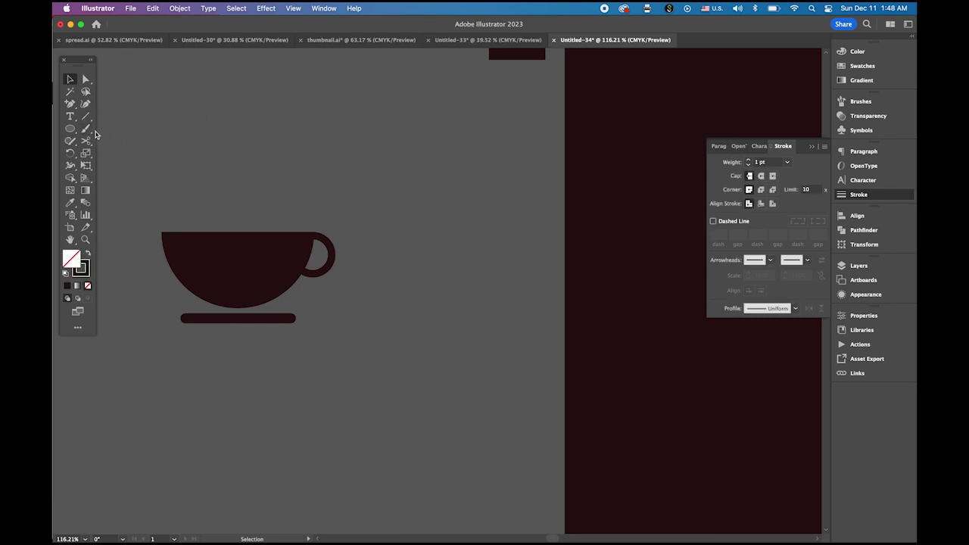
click(86, 115)
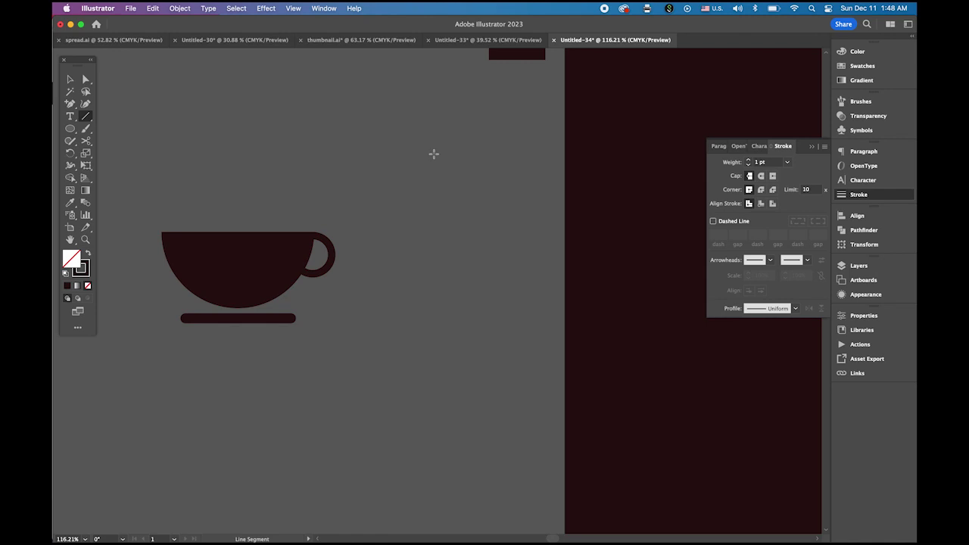
drag(434, 154, 430, 274)
Step: Add an anchor point midway along the vertical line and pull out its curve handles to form an S-shaped curve
click(70, 107)
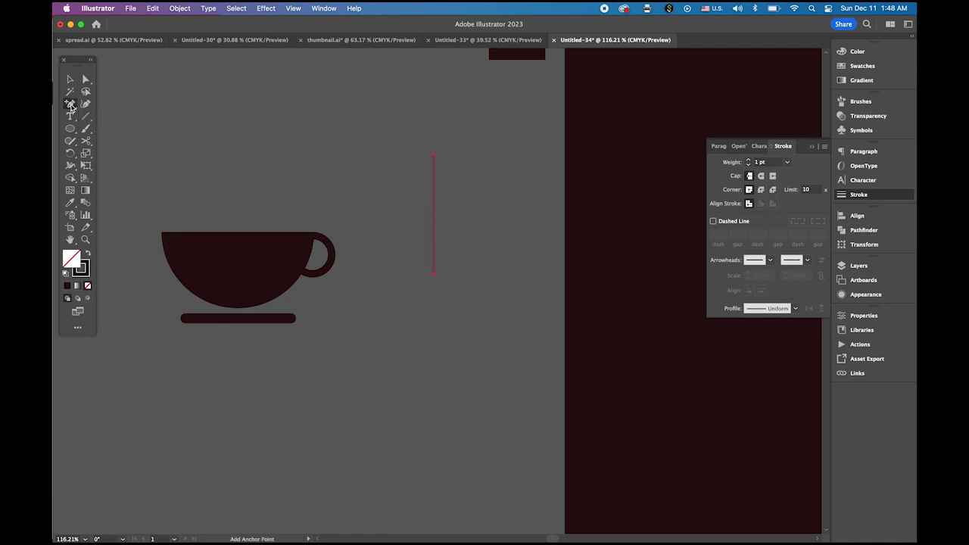
click(434, 213)
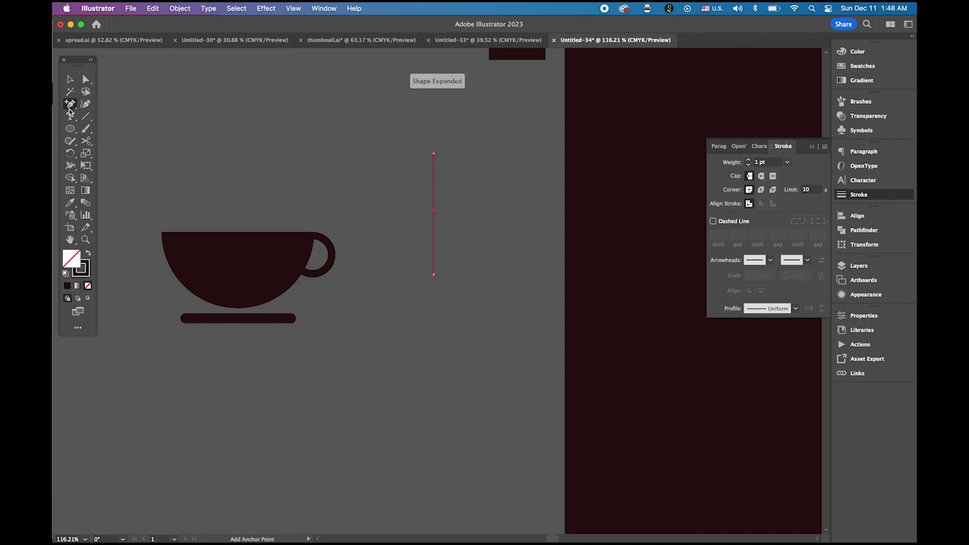
drag(69, 110, 129, 144)
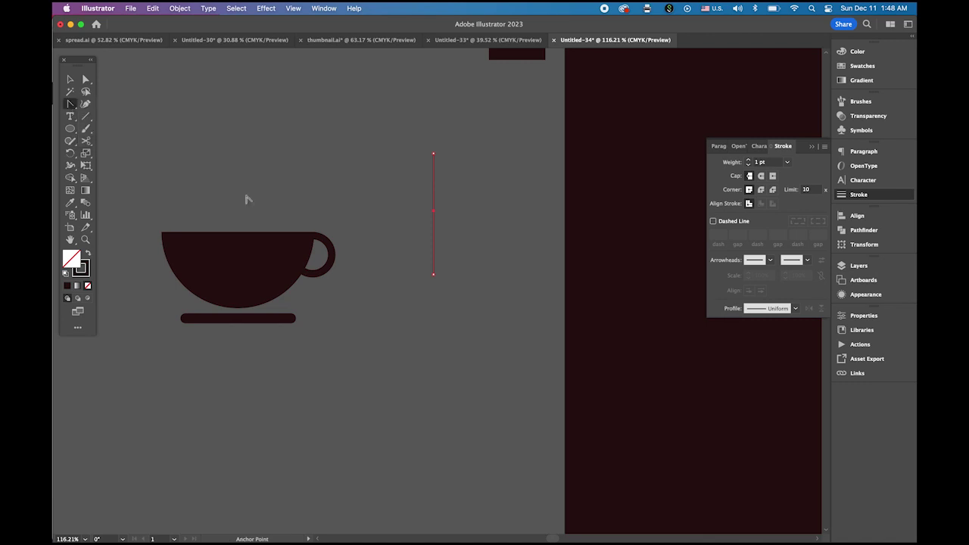
drag(434, 213, 402, 258)
click(69, 79)
click(279, 153)
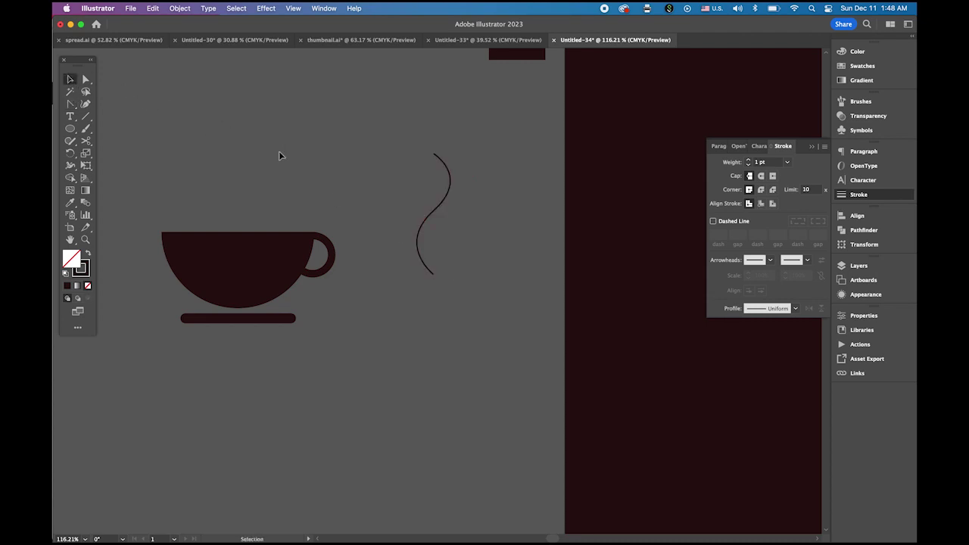
Step: Draw a long, flat ellipse above the cup with a dark maroon fill and no stroke
click(71, 129)
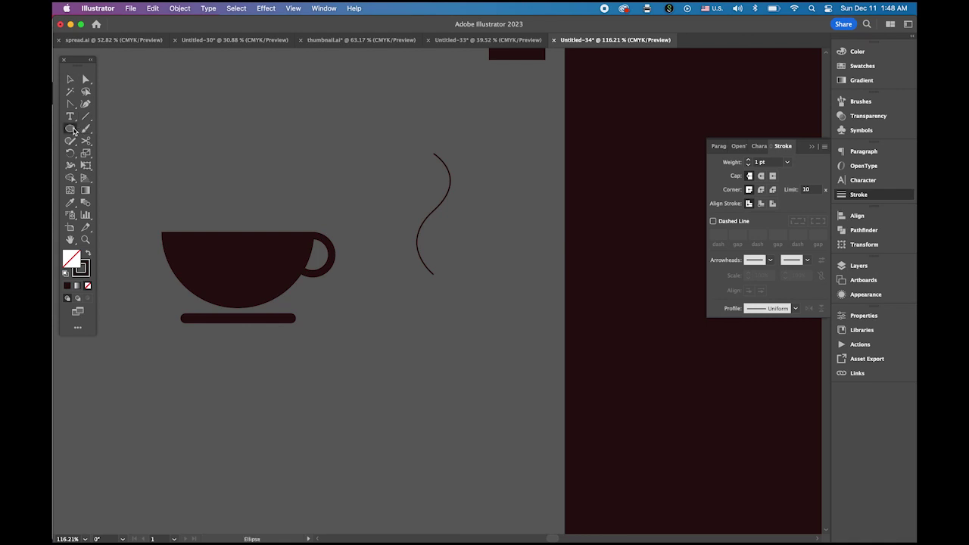
click(88, 255)
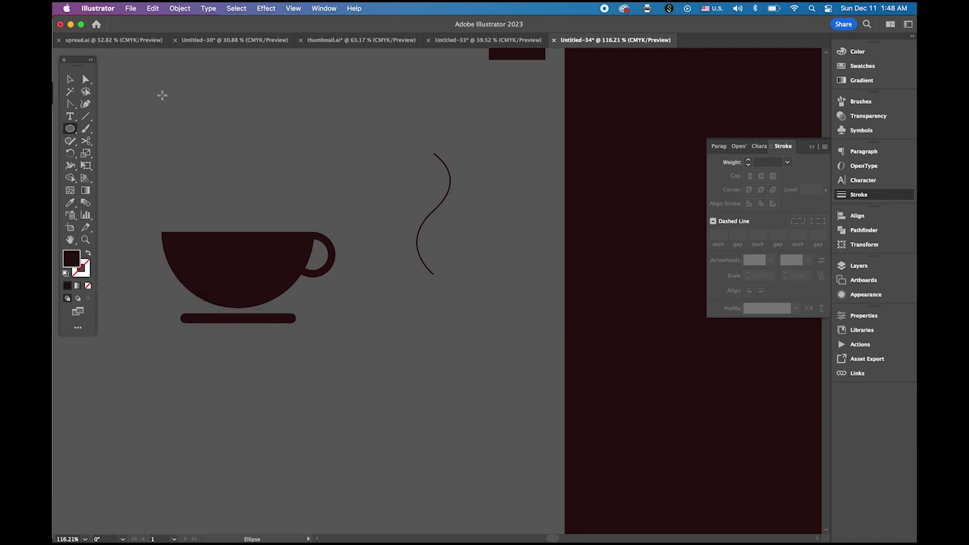
drag(164, 96, 346, 111)
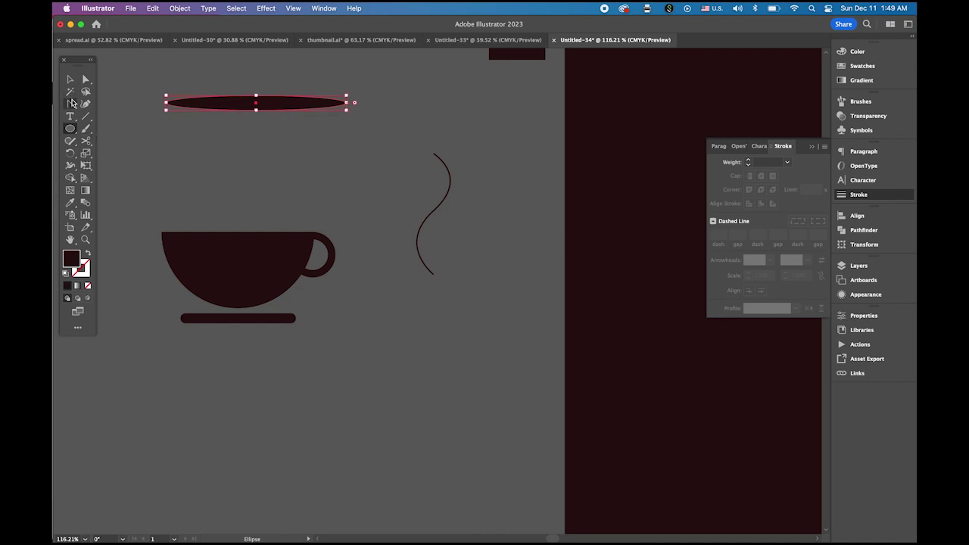
Step: Convert the flat ellipse's two end anchor points into sharp corners so it tapers at both ends
click(71, 105)
click(167, 106)
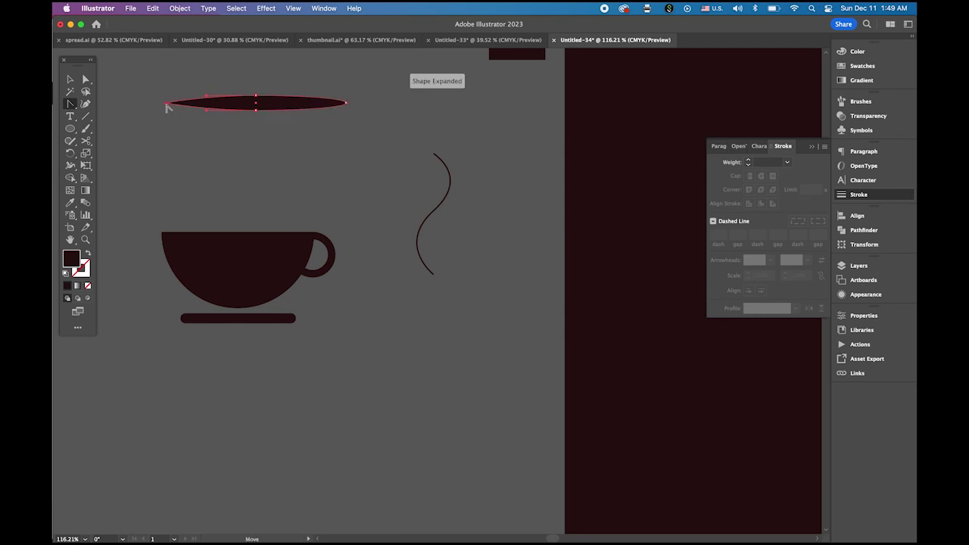
click(346, 105)
key(v)
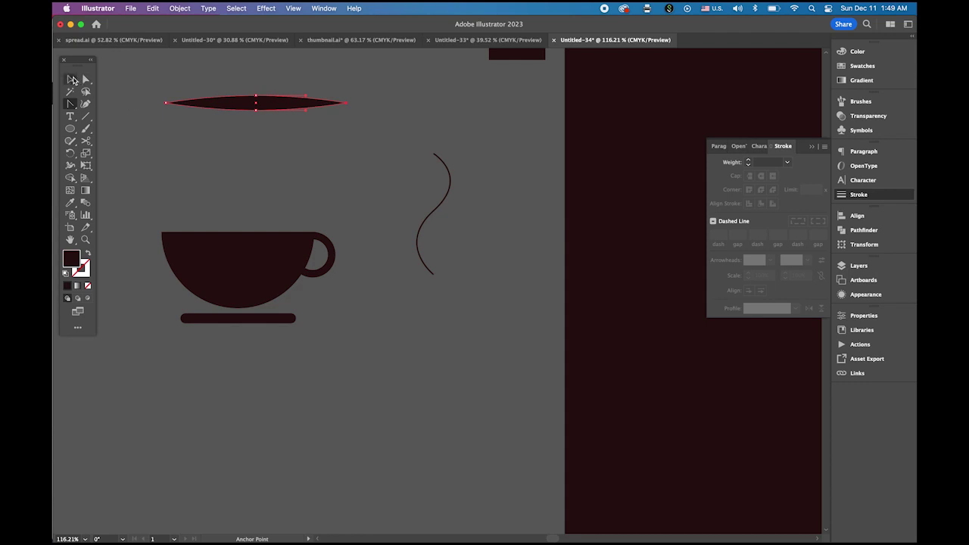
click(185, 149)
Step: Create an Art Brush with the default options from the tapered shape and delete the original shape
click(280, 105)
click(860, 101)
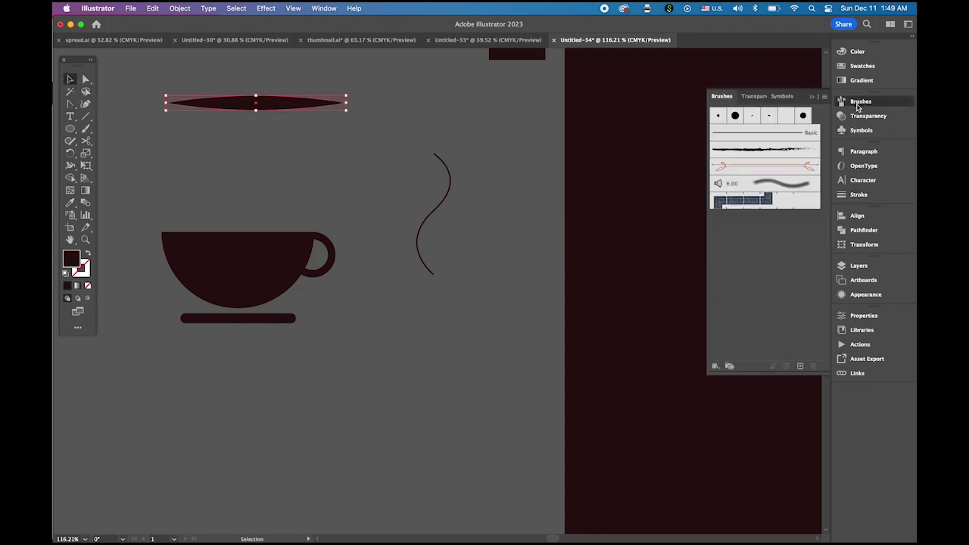
mouse_move(285, 111)
mouse_down()
mouse_move(485, 114)
mouse_move(753, 253)
mouse_move(763, 271)
mouse_up()
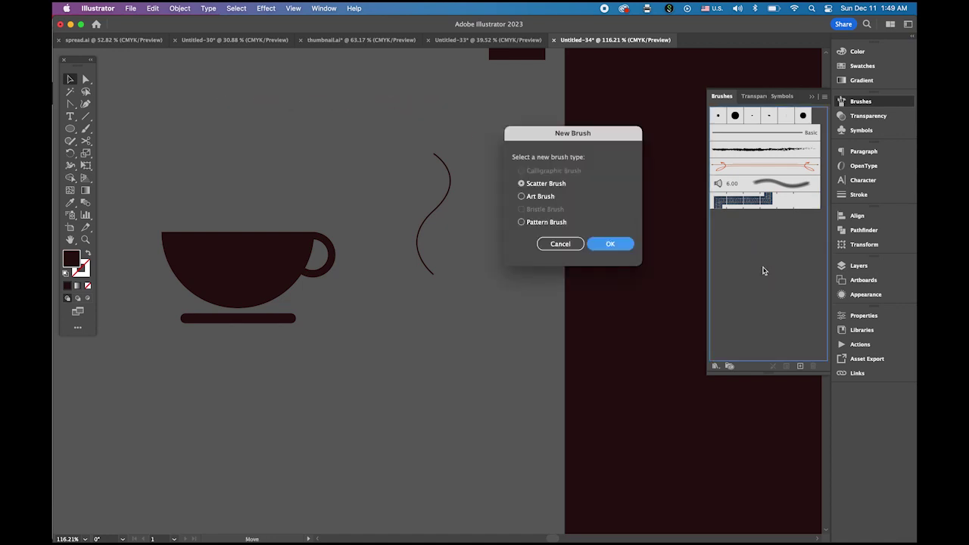
click(522, 196)
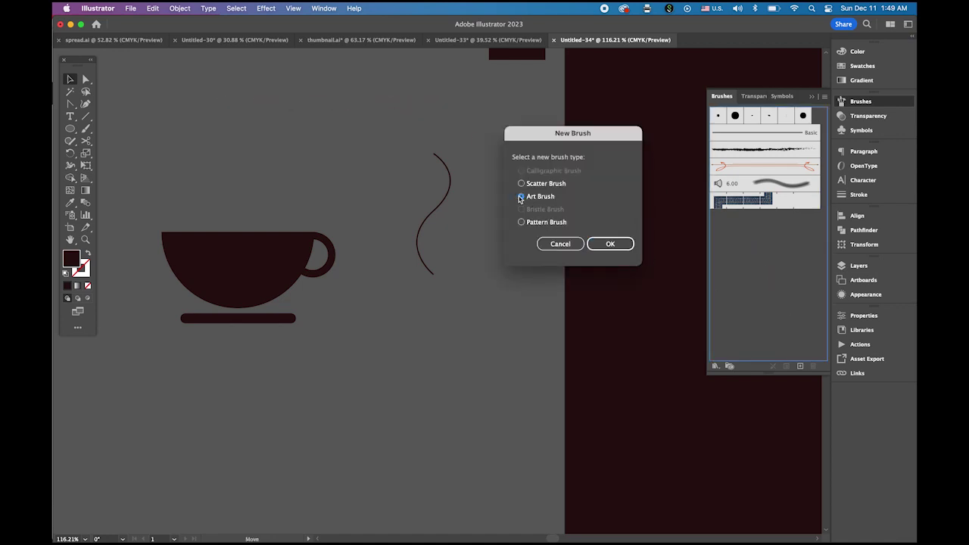
click(615, 243)
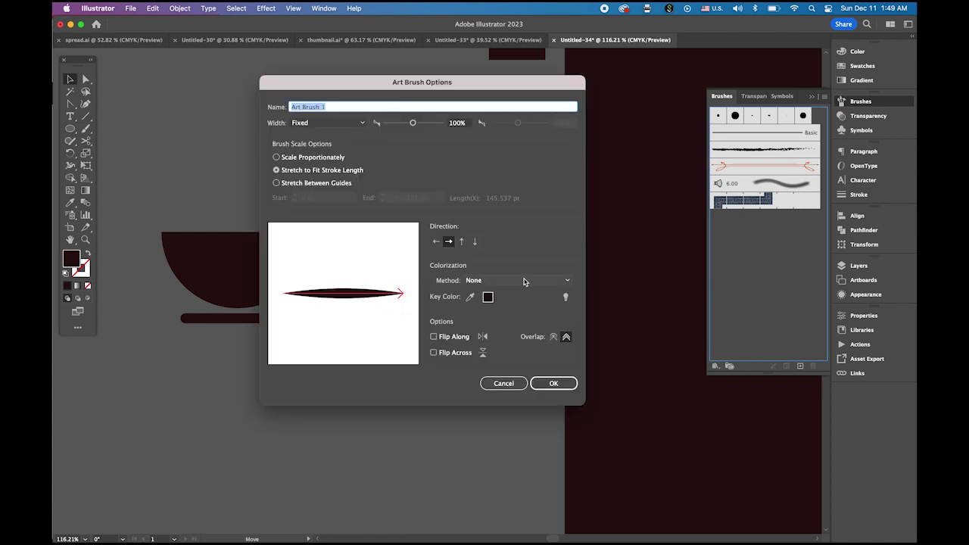
click(552, 384)
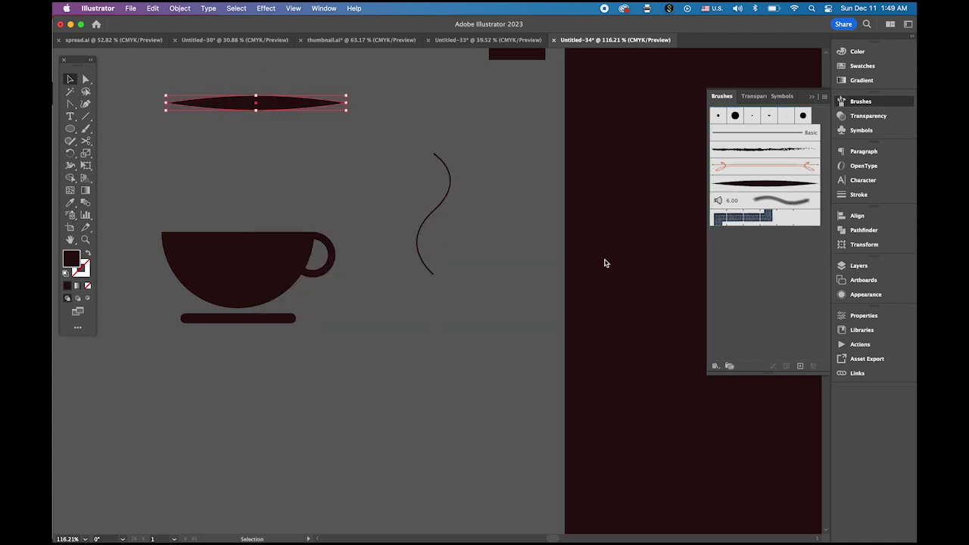
key(Delete)
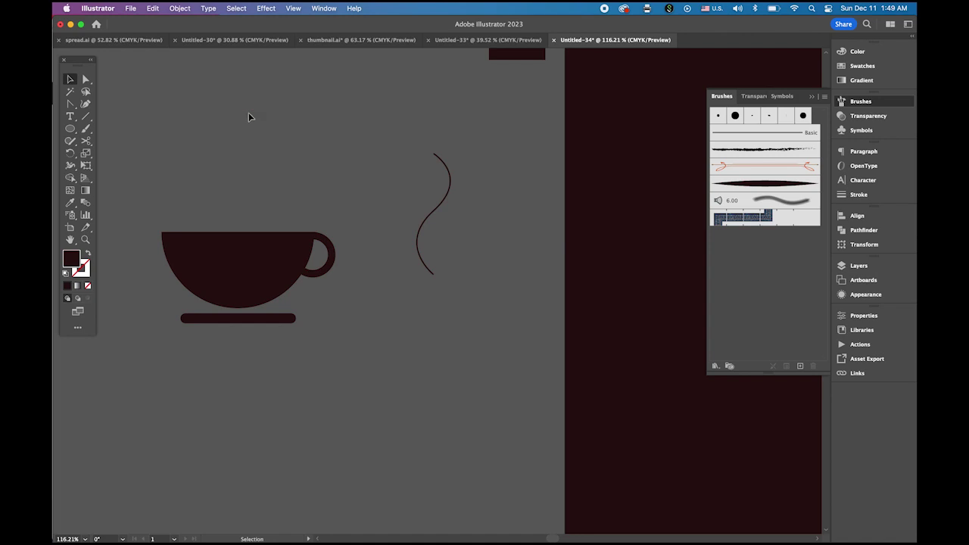
Step: Apply the new tapered art brush to the stroke of the S-shaped curve
click(457, 233)
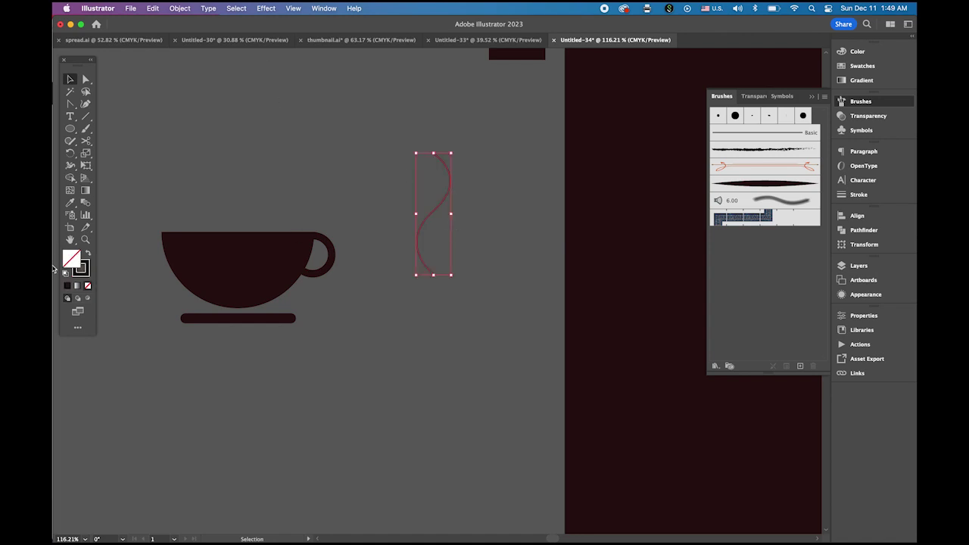
click(84, 271)
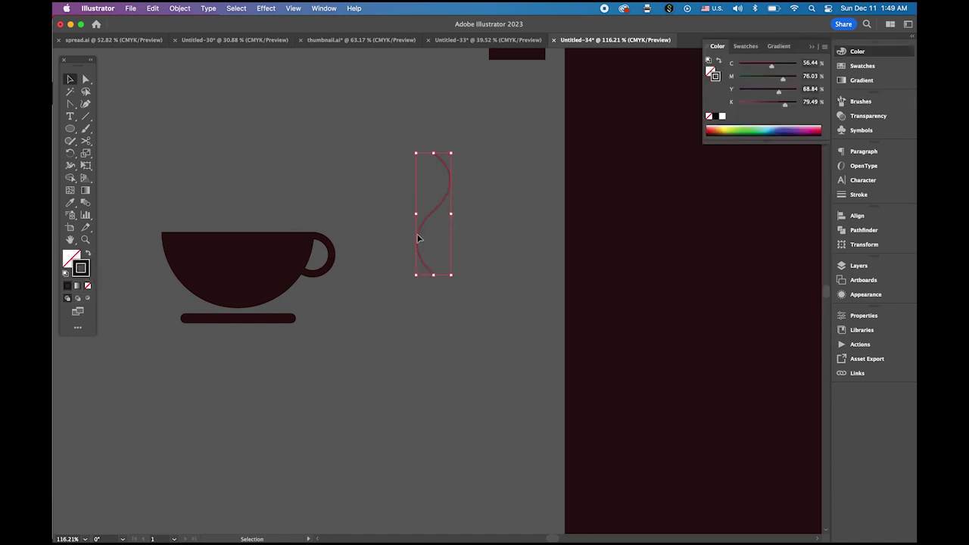
click(862, 100)
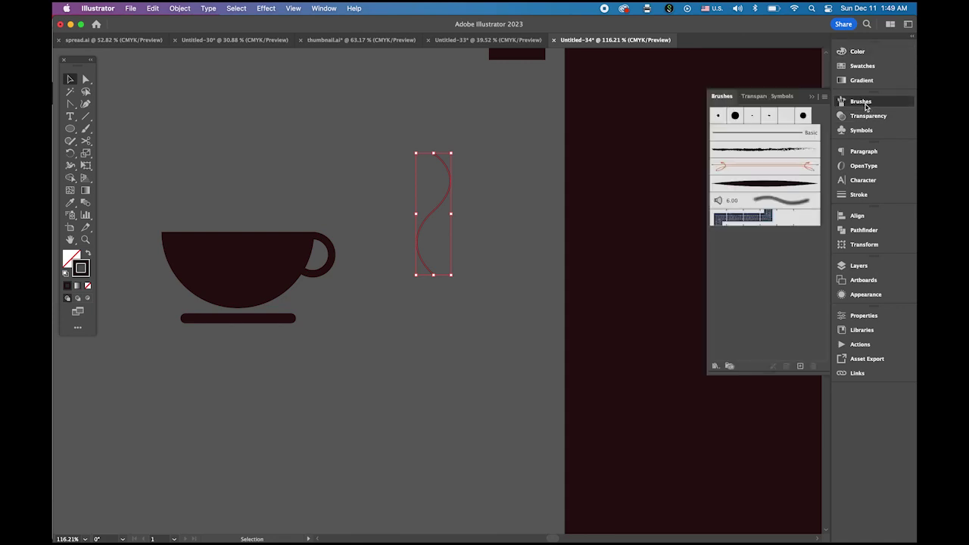
click(780, 187)
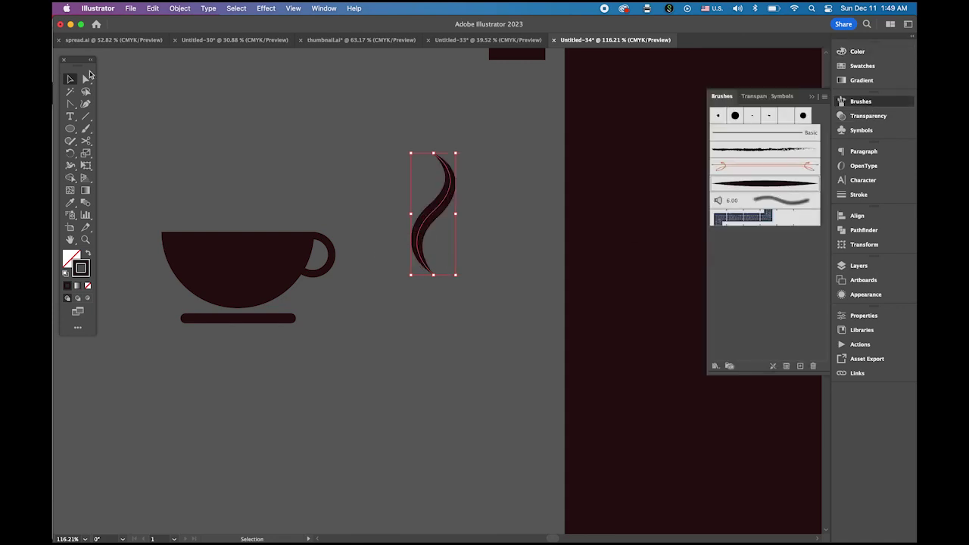
click(409, 234)
Step: Move the brushed curve above the cup as steam and scale it down slightly
drag(433, 225, 244, 162)
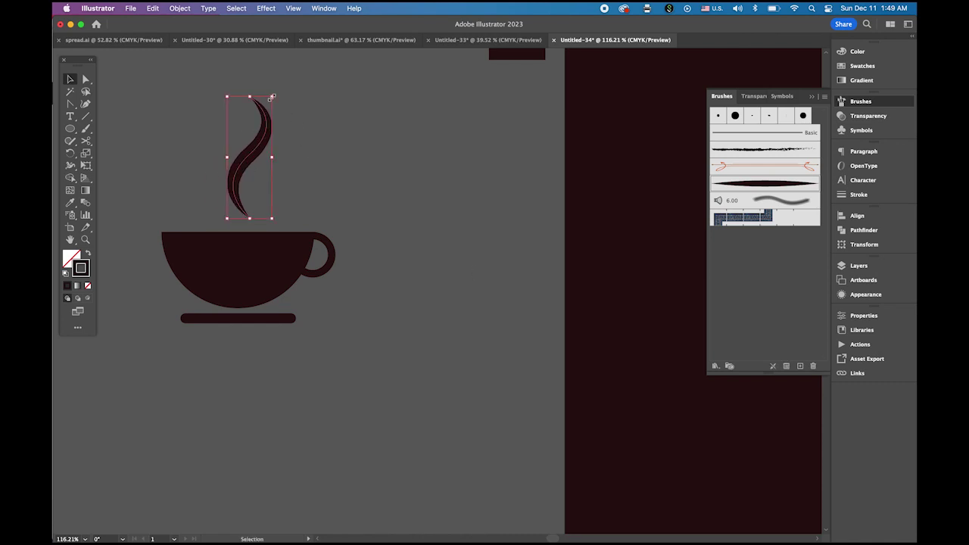
drag(272, 96, 266, 113)
drag(267, 166, 261, 167)
click(362, 193)
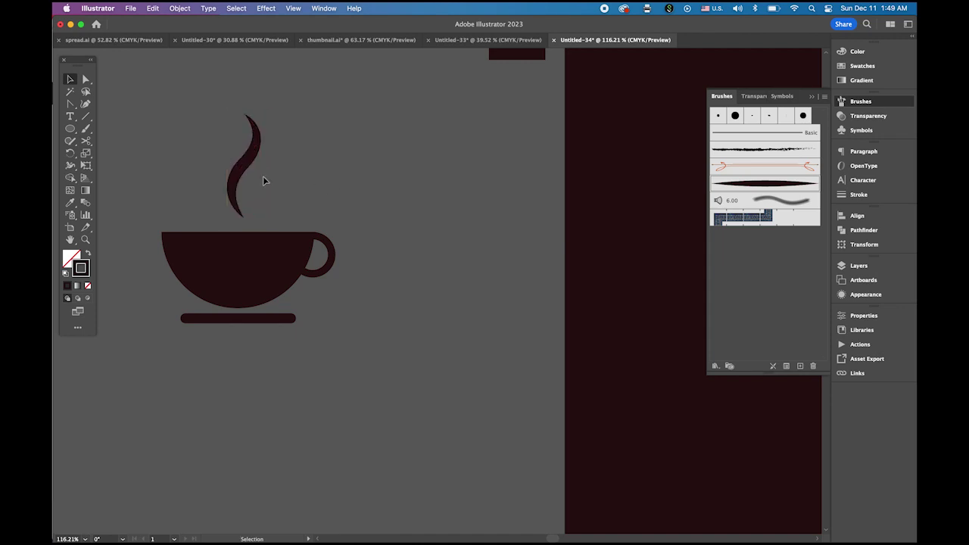
Step: Duplicate the steam strand twice, placing one copy on each side of the original
click(244, 167)
drag(243, 170, 266, 173)
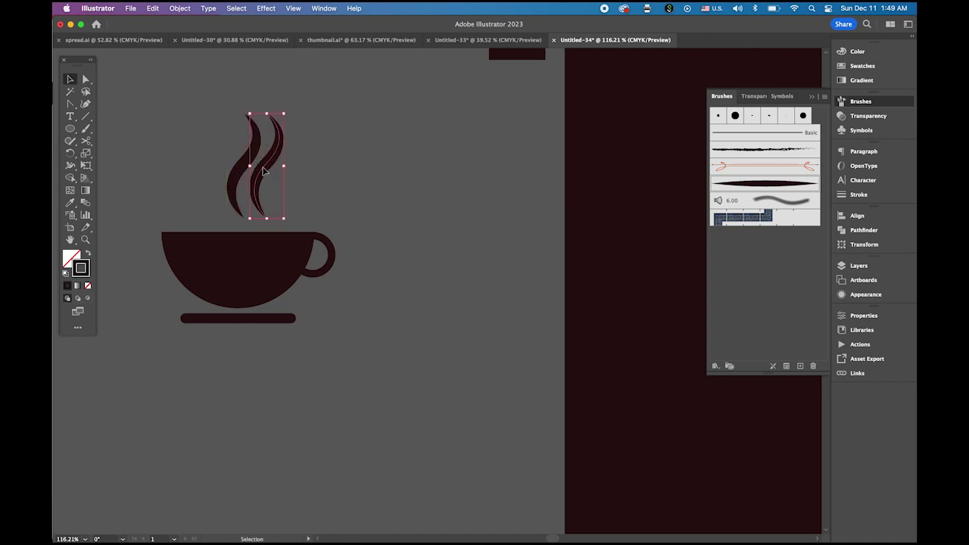
drag(266, 172, 219, 172)
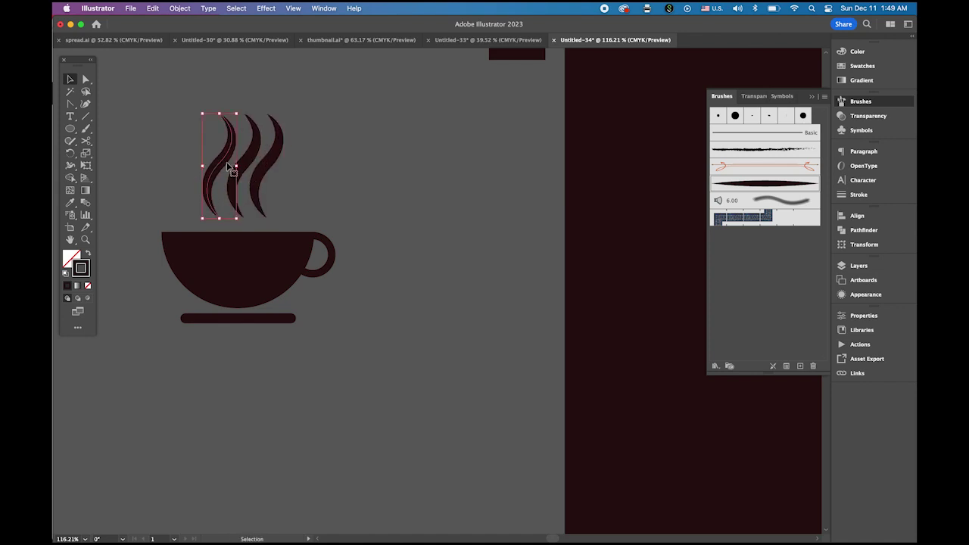
Step: Scale the two outer steam strands slightly smaller together and nudge them right around the middle strand
shift+click(277, 166)
drag(282, 113, 276, 120)
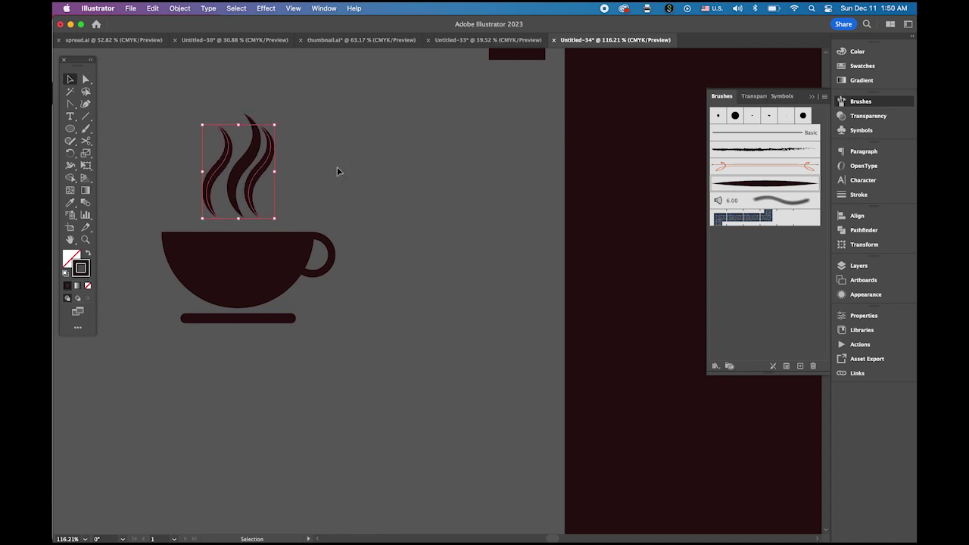
key(Right)
key(Right)
key(Right)
key(Right)
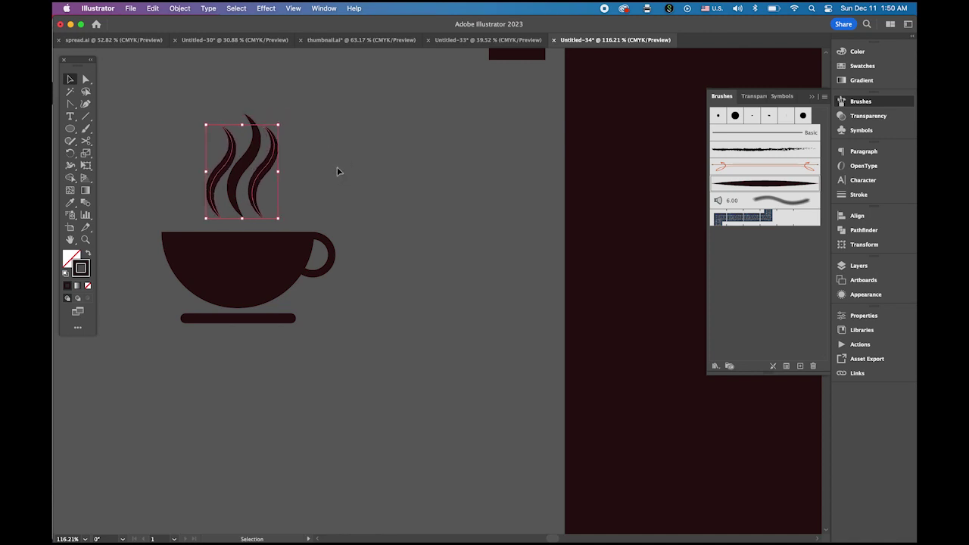
Step: Nudge the left steam strand upward so its base sits higher than the other two
click(326, 164)
click(225, 184)
key(Up)
key(Up)
key(Up)
key(Up)
key(Up)
key(Up)
key(Up)
key(Up)
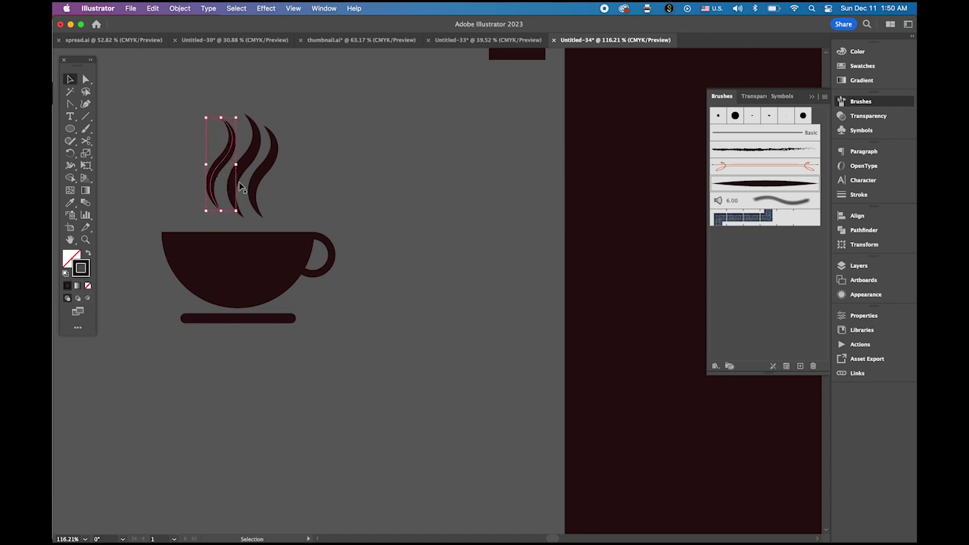
Step: Nudge the right steam strand slightly left and down, closer to the middle strand
click(271, 184)
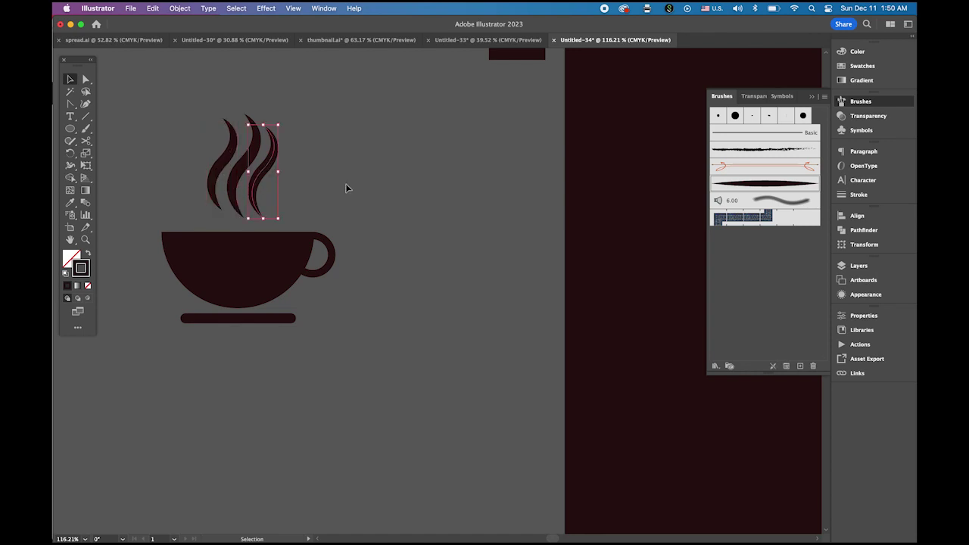
key(Left)
key(Left)
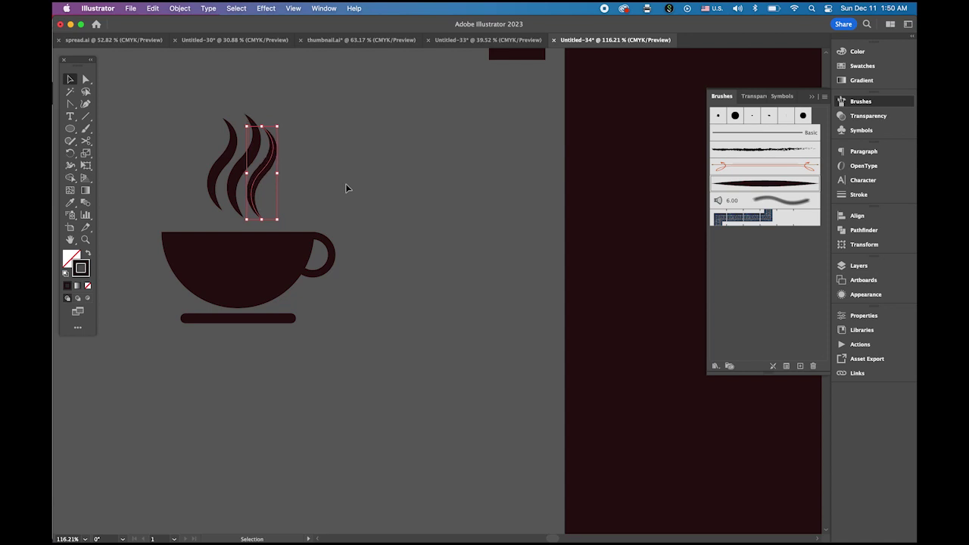
click(345, 183)
Step: Expand the appearance of the three steam strands and move them slightly left and down toward the cup
drag(218, 142, 292, 185)
click(177, 8)
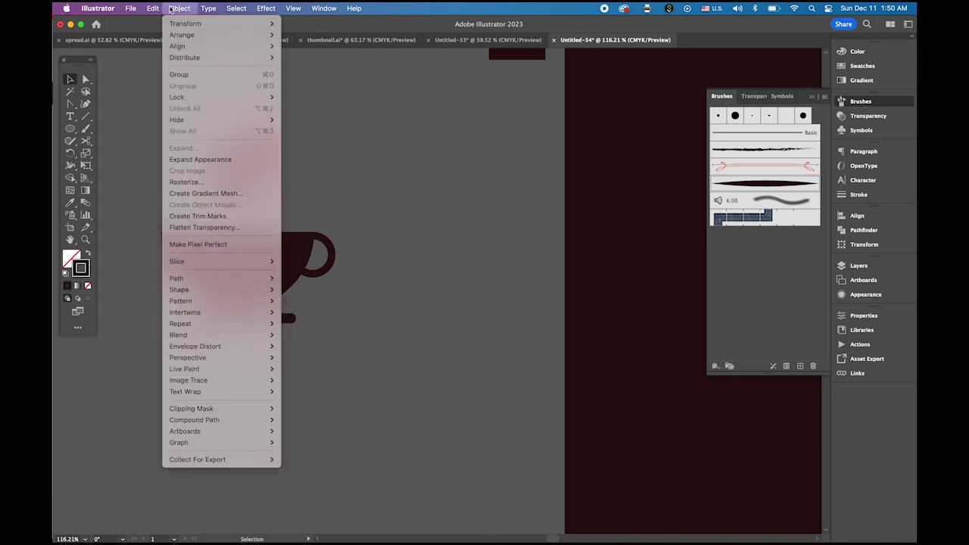
click(201, 159)
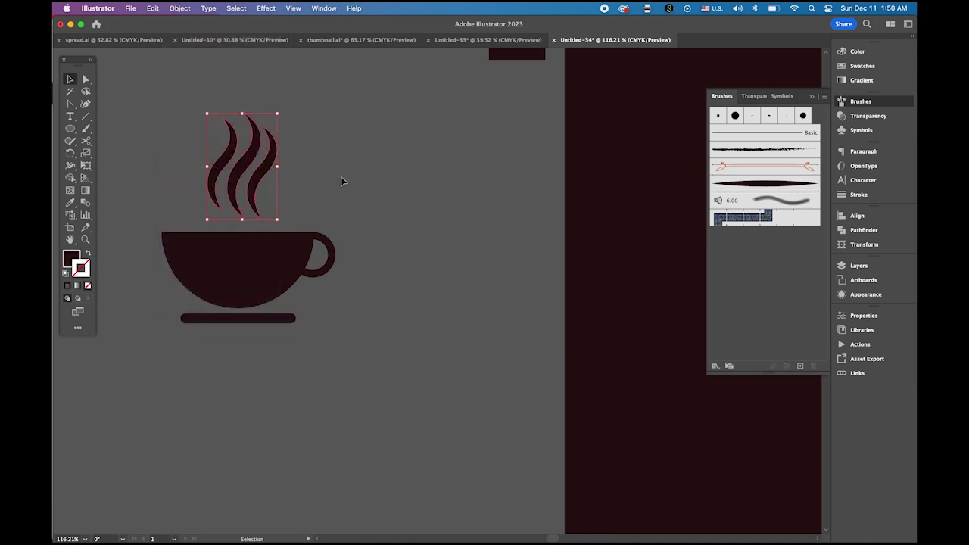
click(342, 181)
drag(263, 173, 259, 182)
click(462, 220)
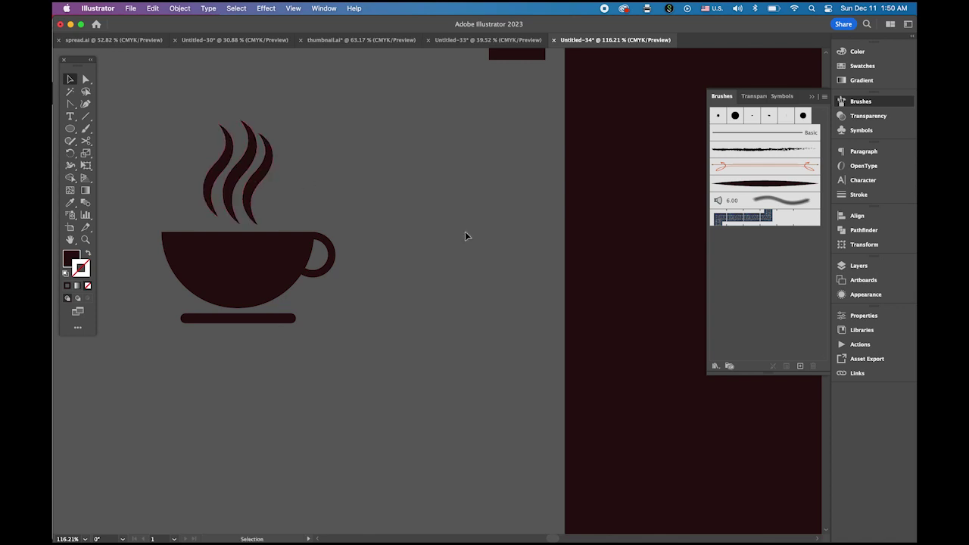
Step: Group the steam, cup, handle and saucer into one object
drag(132, 129, 409, 391)
click(180, 8)
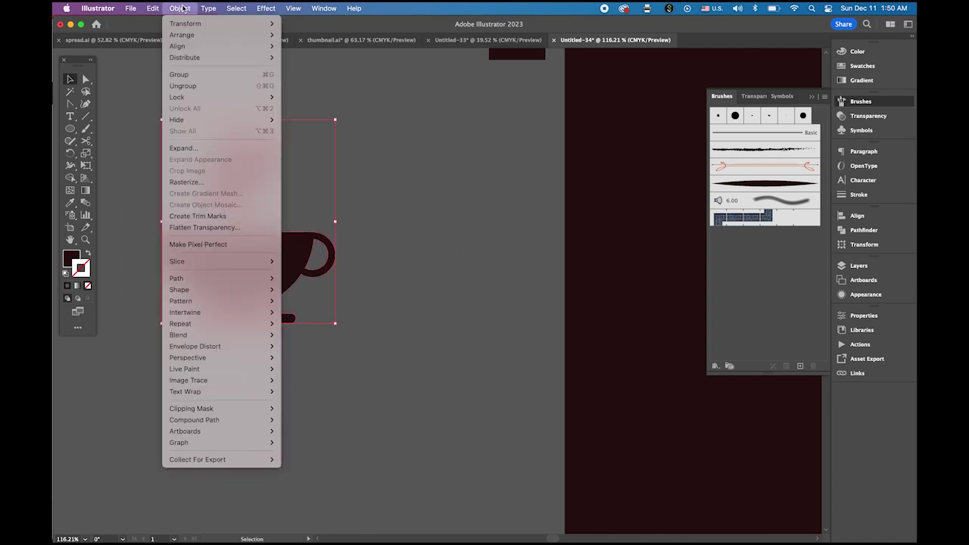
click(185, 75)
click(400, 199)
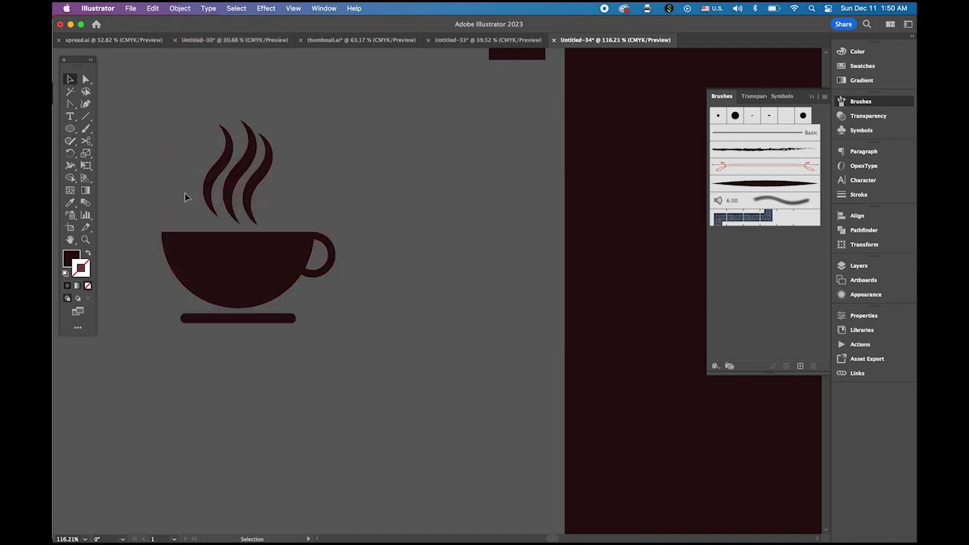
Step: Scale the grouped coffee cup to about half its size and move it up and right, nearer the artboard
drag(377, 363, 253, 252)
drag(209, 206, 368, 155)
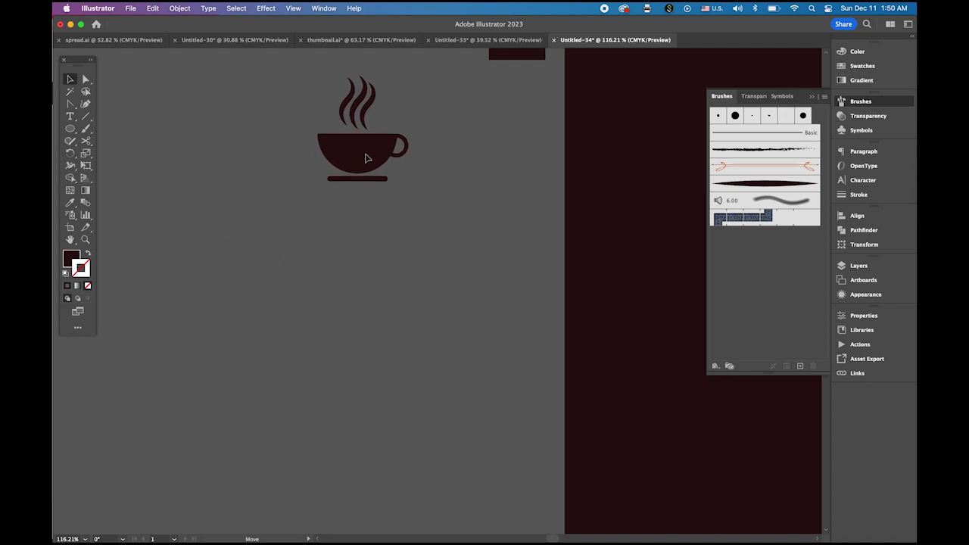
click(430, 265)
Step: Draw an upright cream rectangle above the coffee cup, sampling its fill from the cream palette square
click(71, 129)
click(71, 129)
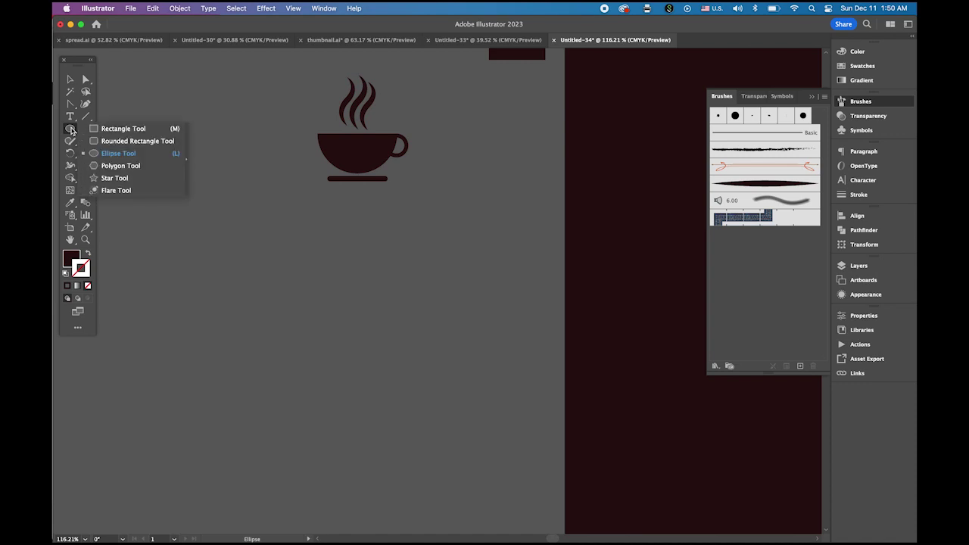
click(125, 129)
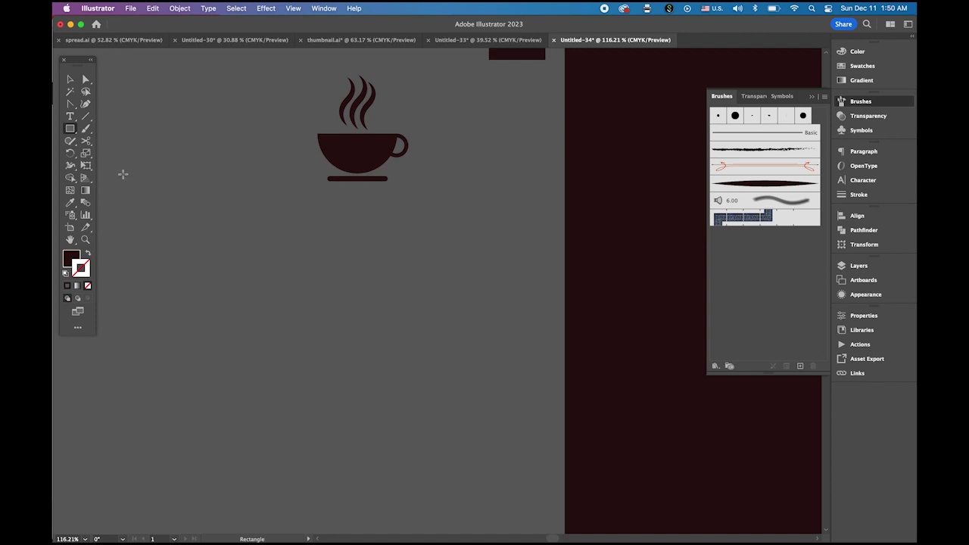
click(70, 79)
scroll(208, 116, up, 5)
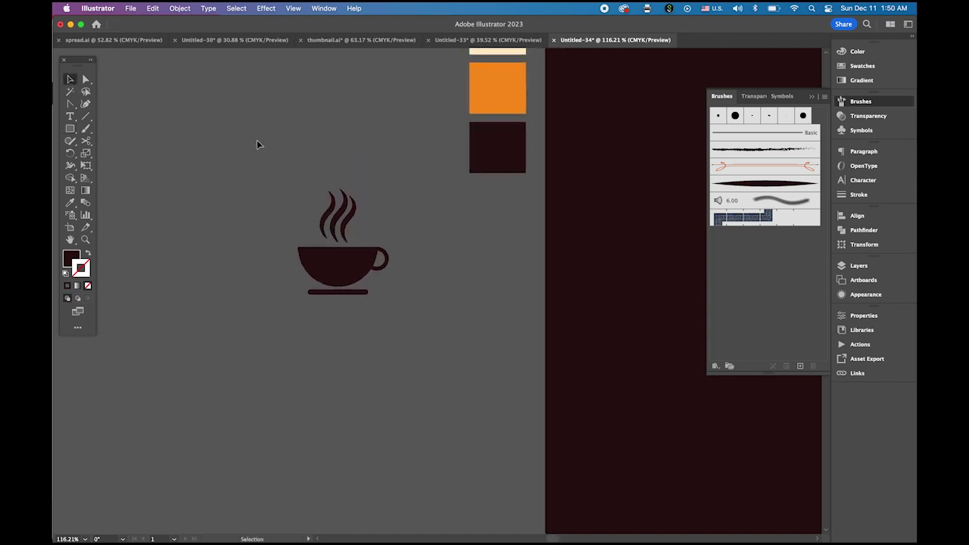
scroll(242, 182, up, 4)
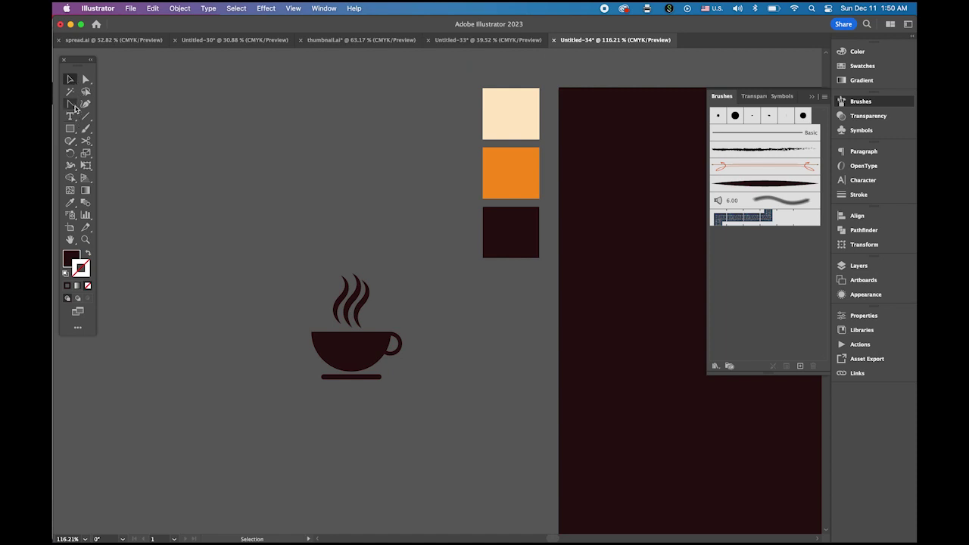
click(69, 202)
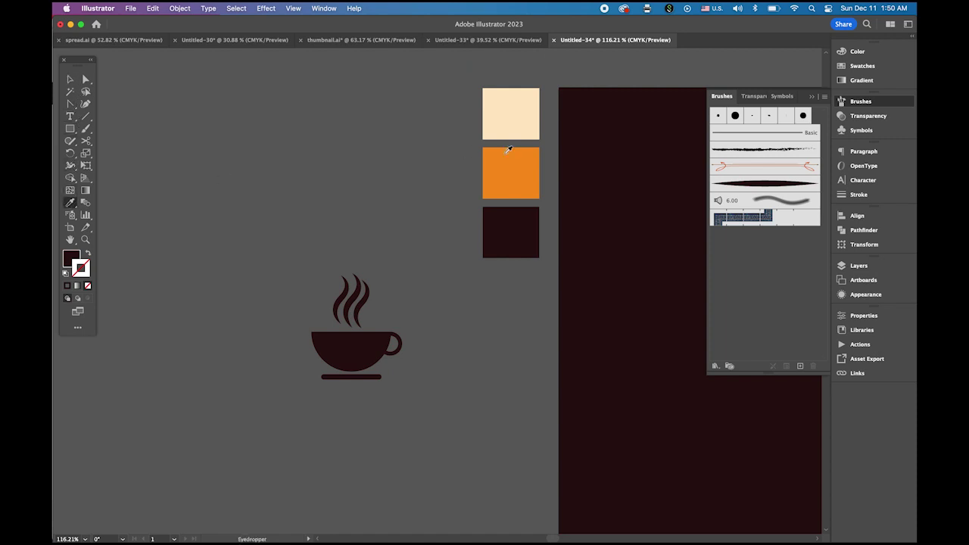
click(509, 113)
click(69, 129)
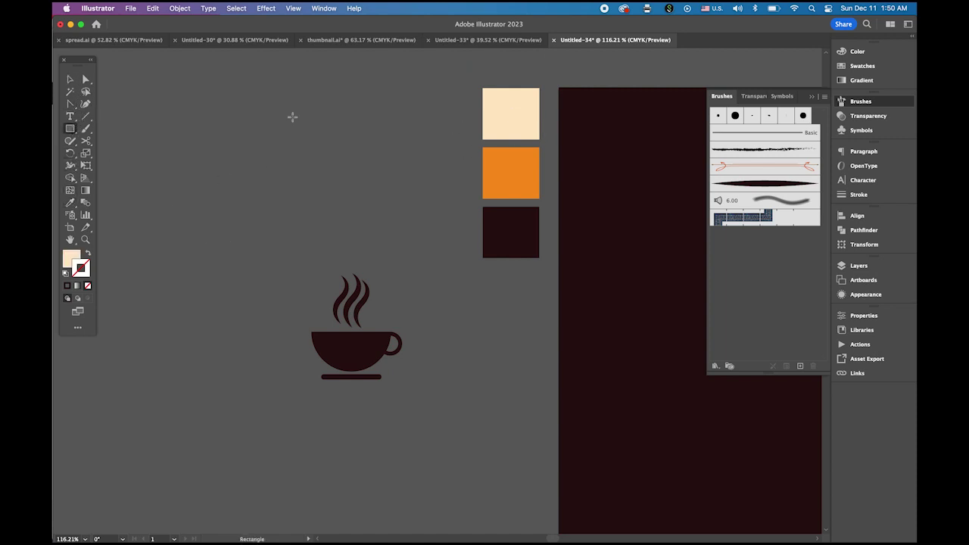
drag(267, 126, 329, 211)
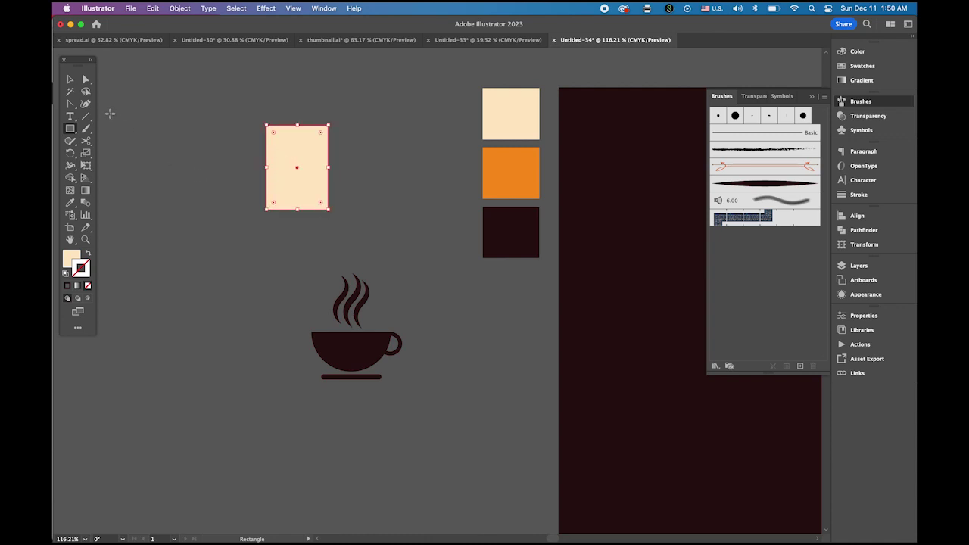
Step: Round the two bottom corners of the cream rectangle to form a mug body
scroll(323, 177, up, 3)
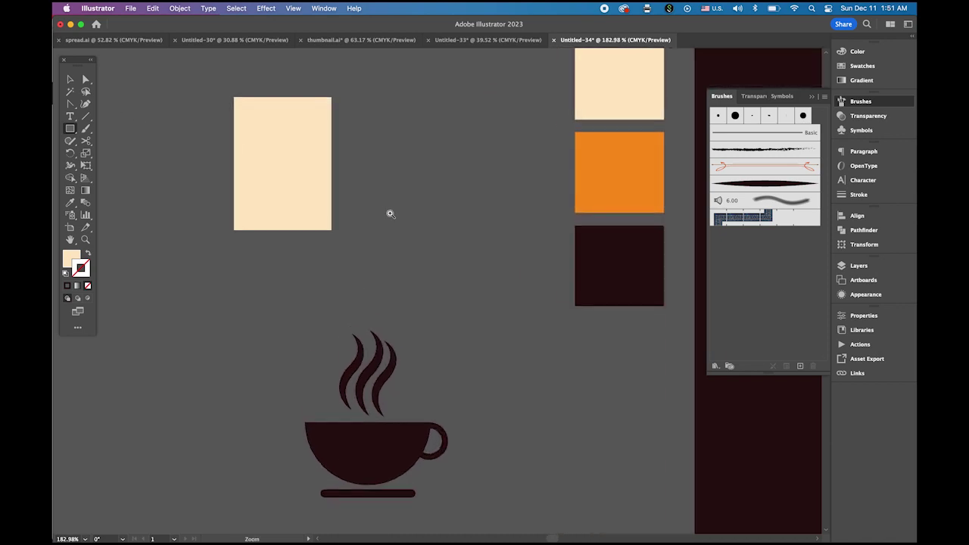
scroll(303, 174, up, 2)
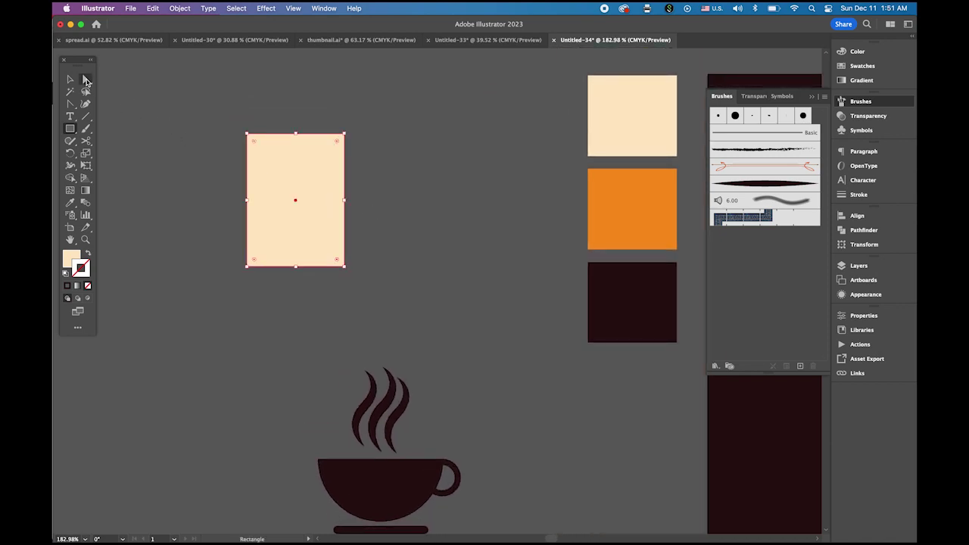
click(87, 80)
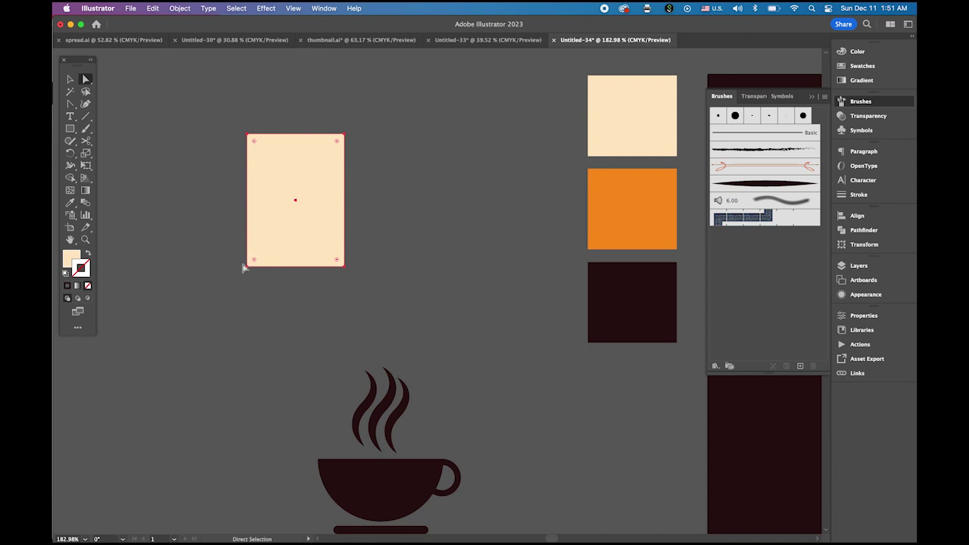
drag(227, 260, 368, 289)
drag(336, 258, 327, 243)
click(70, 79)
click(149, 106)
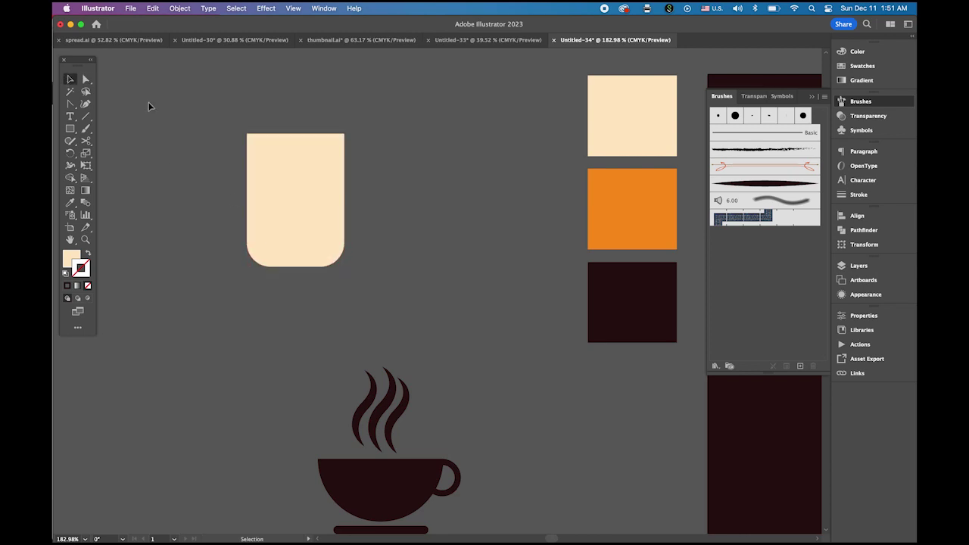
Step: Draw an unfilled circle with a cream stroke beside the mug body, slightly over half the body's height
click(88, 256)
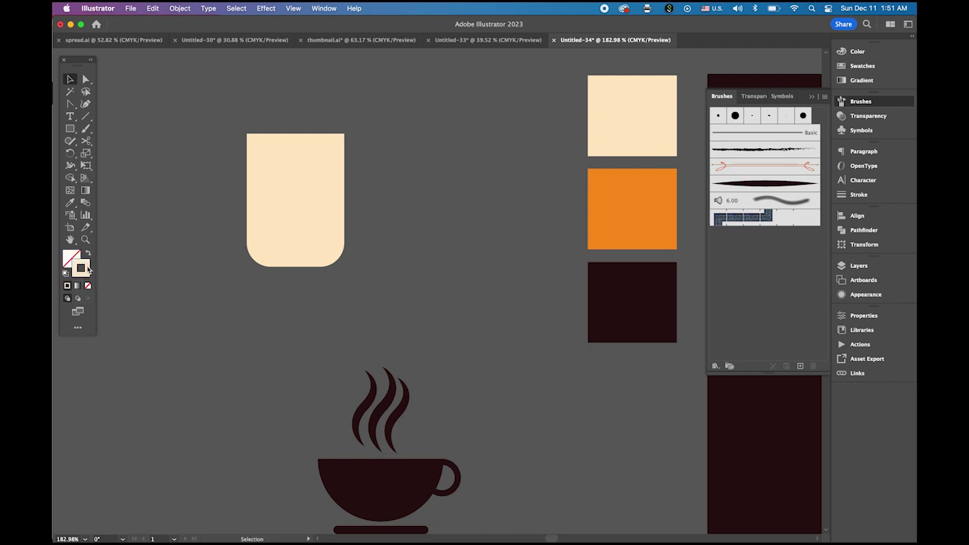
click(72, 130)
click(73, 130)
click(126, 142)
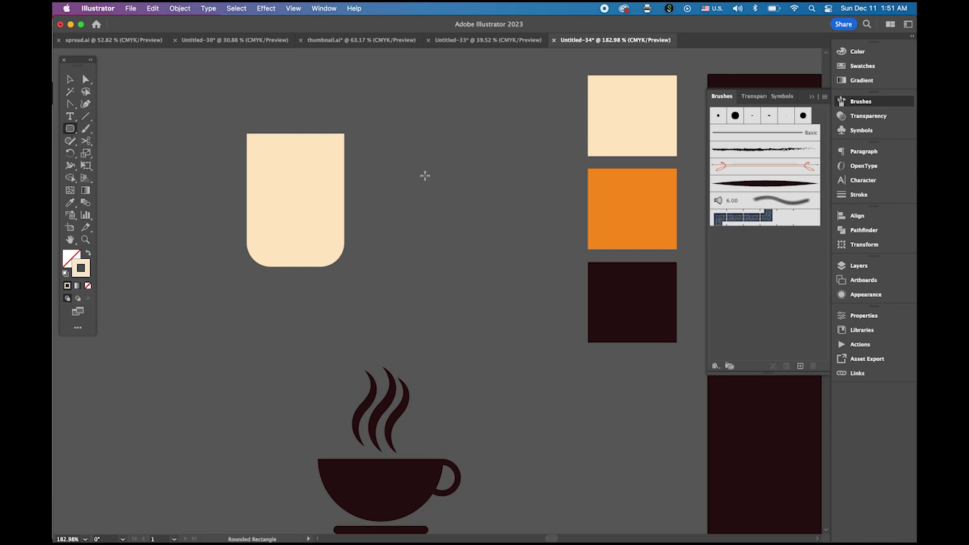
click(68, 130)
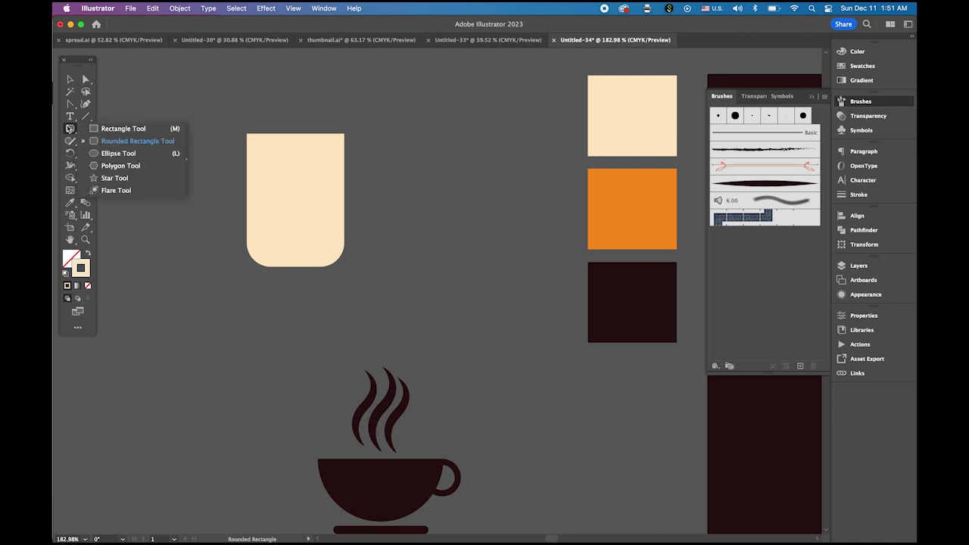
click(119, 153)
drag(371, 159, 448, 237)
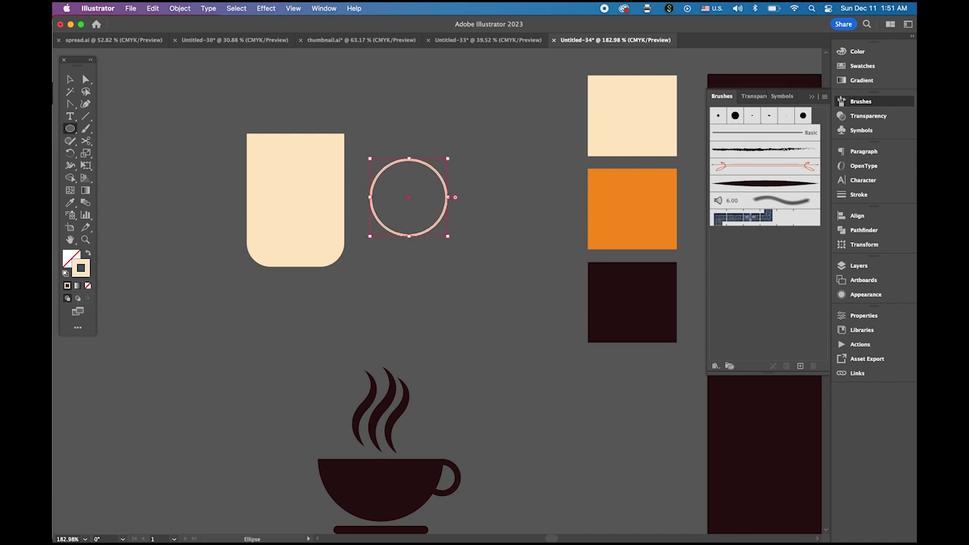
Step: Set the circle's stroke weight to 6 pt
click(858, 196)
click(748, 160)
click(749, 160)
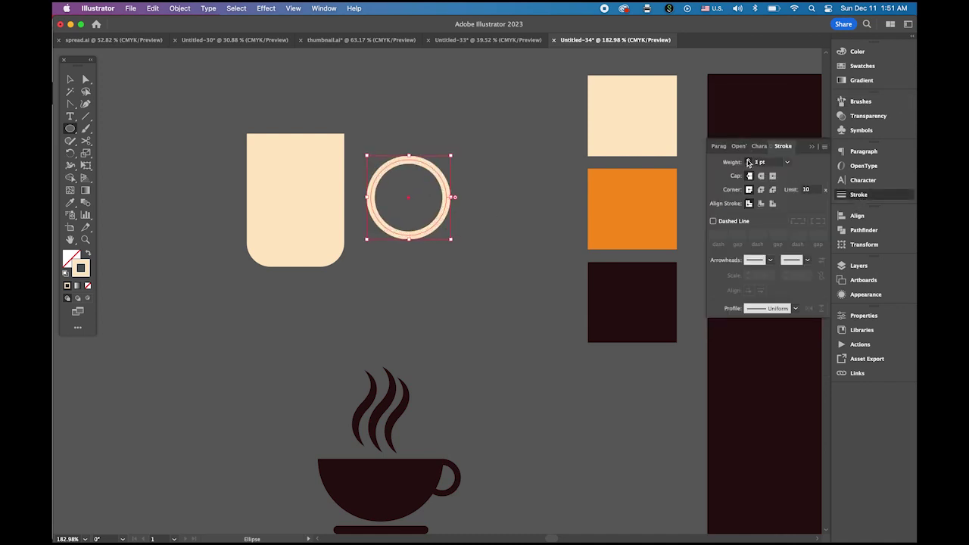
click(749, 160)
click(748, 161)
click(748, 160)
Step: Center the ring on the mug body's right edge as a handle and expand its stroke into a filled shape
key(v)
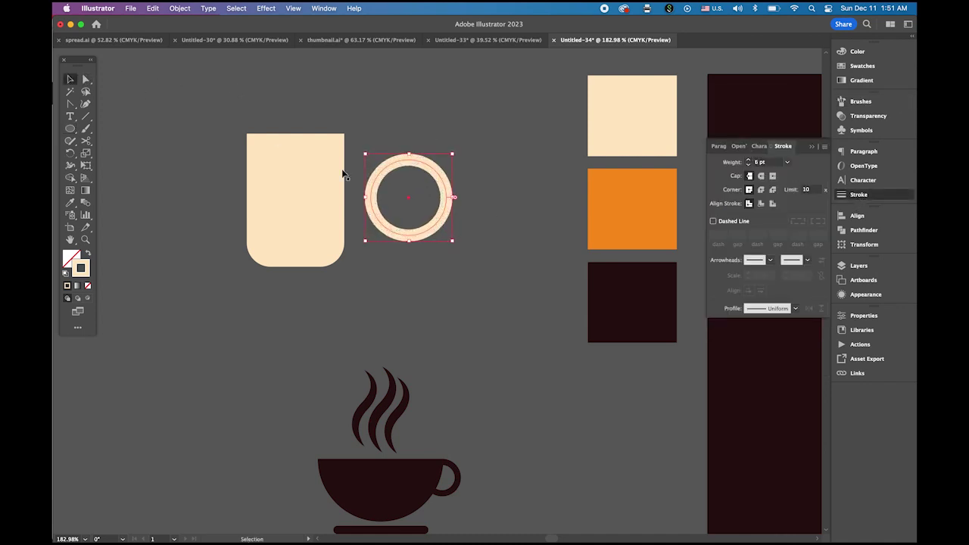
drag(444, 217, 379, 211)
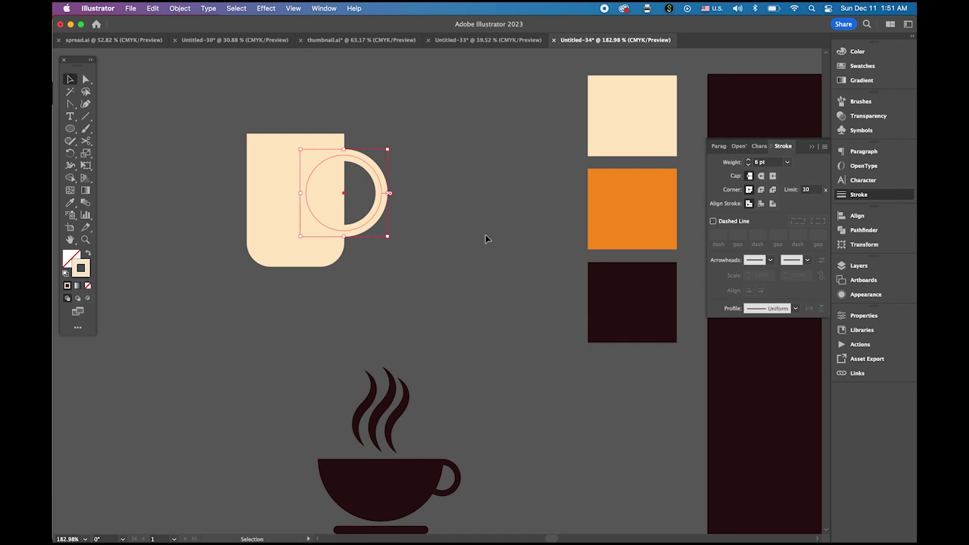
click(180, 9)
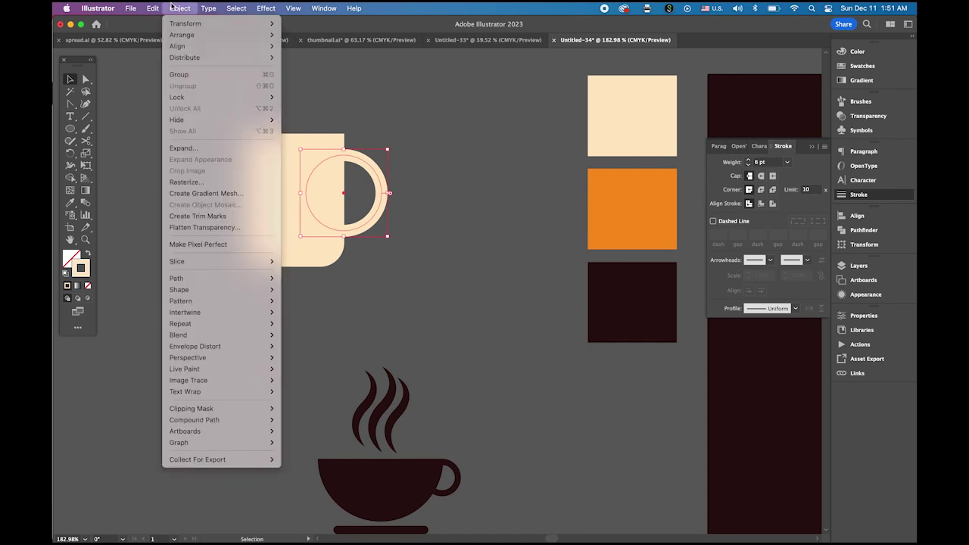
click(214, 148)
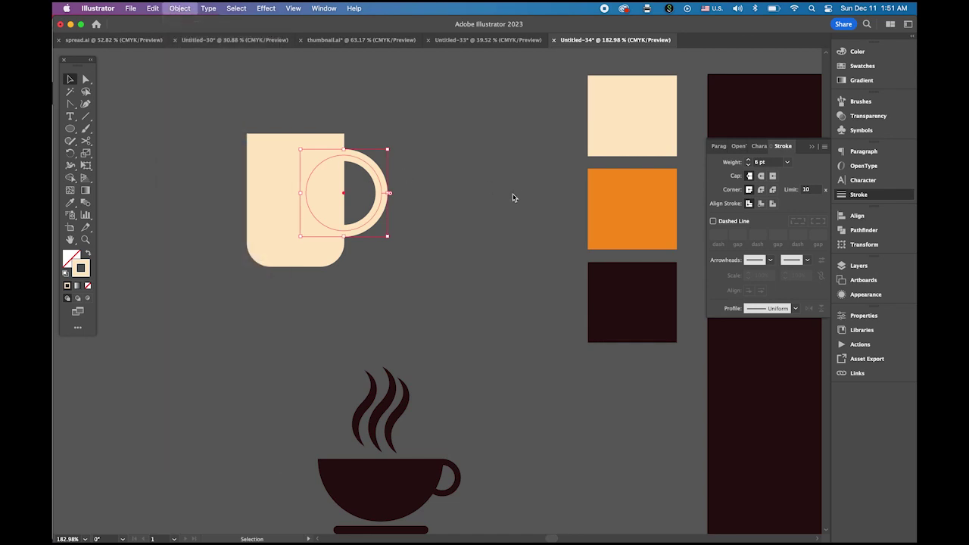
click(468, 256)
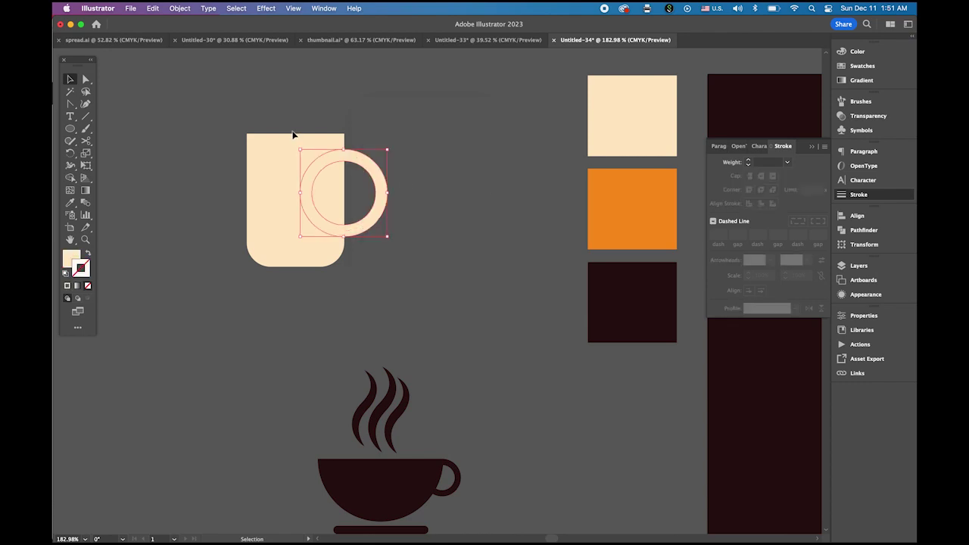
Step: Unite the mug body and the handle ring into a single shape with Pathfinder
drag(394, 220, 333, 250)
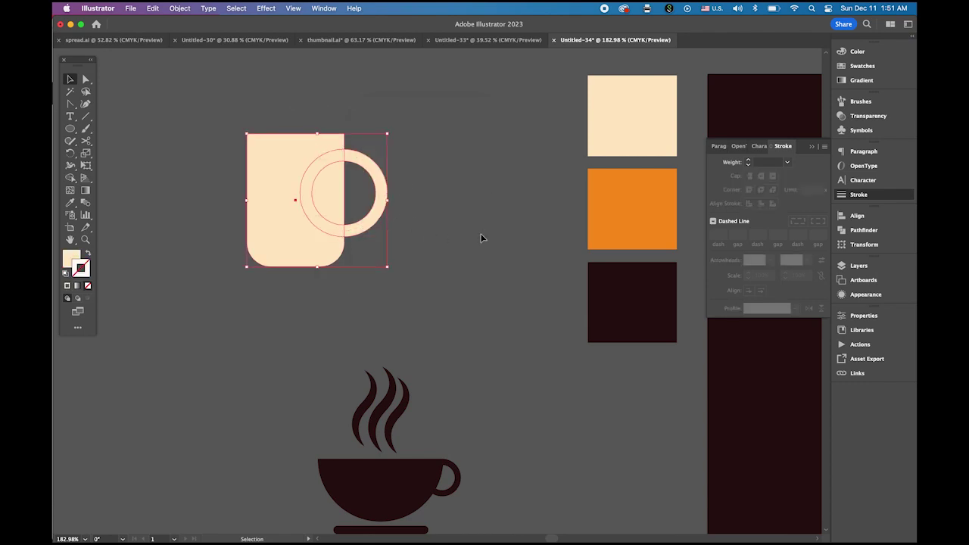
click(863, 230)
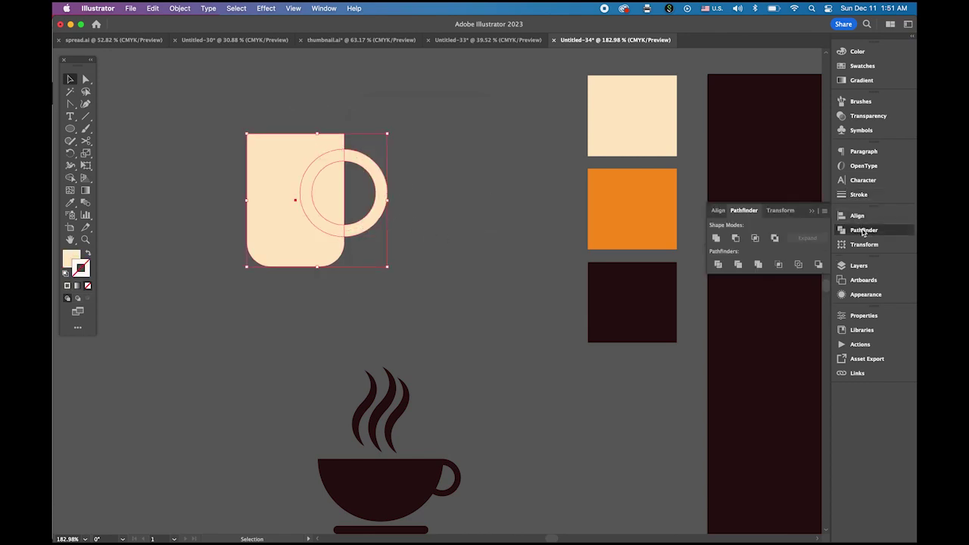
click(717, 238)
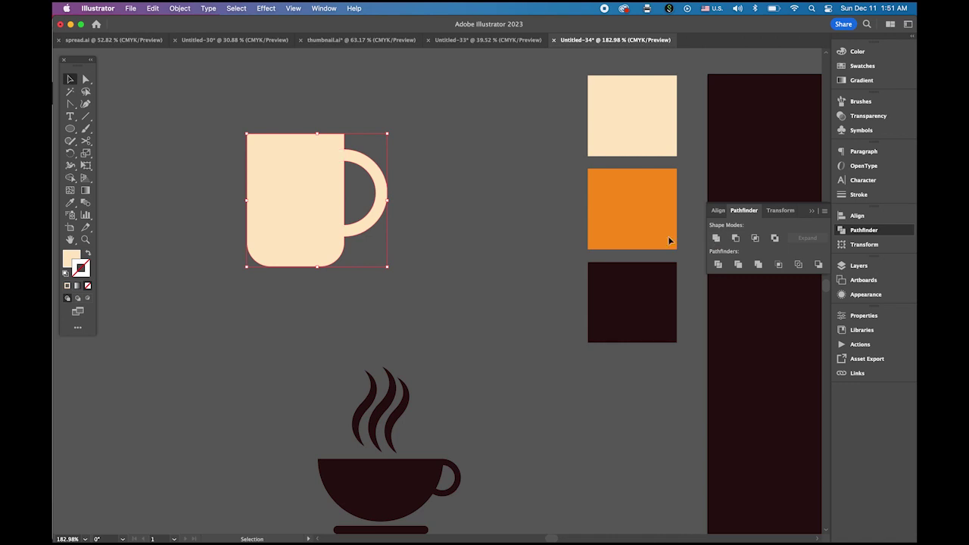
click(468, 223)
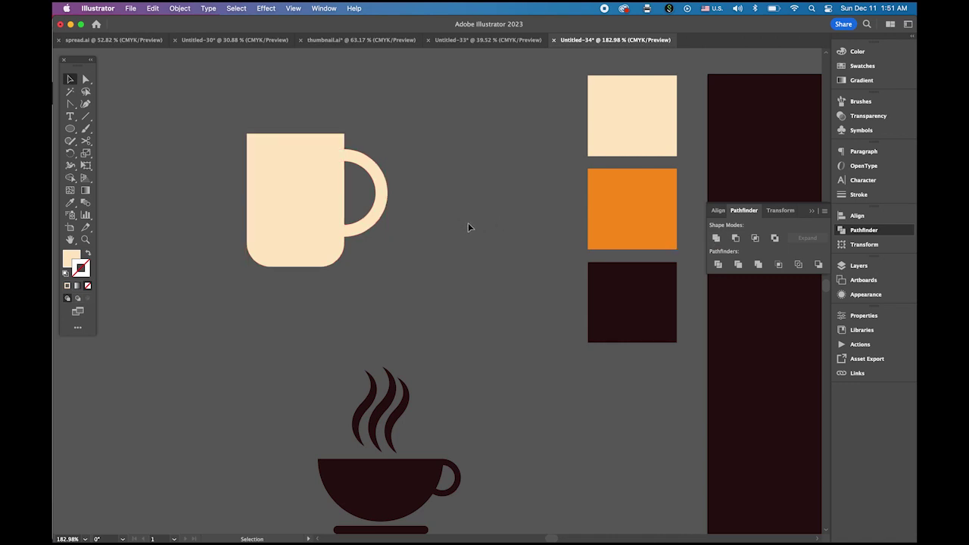
Step: Draw a narrow vertical rectangle inside the mug near its handle side and fill it with the dark maroon palette color
click(70, 128)
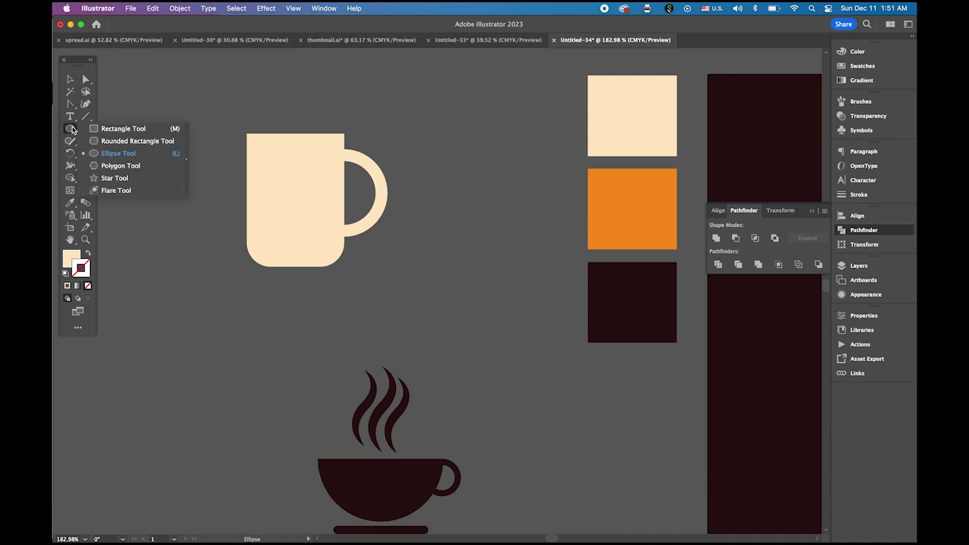
click(117, 129)
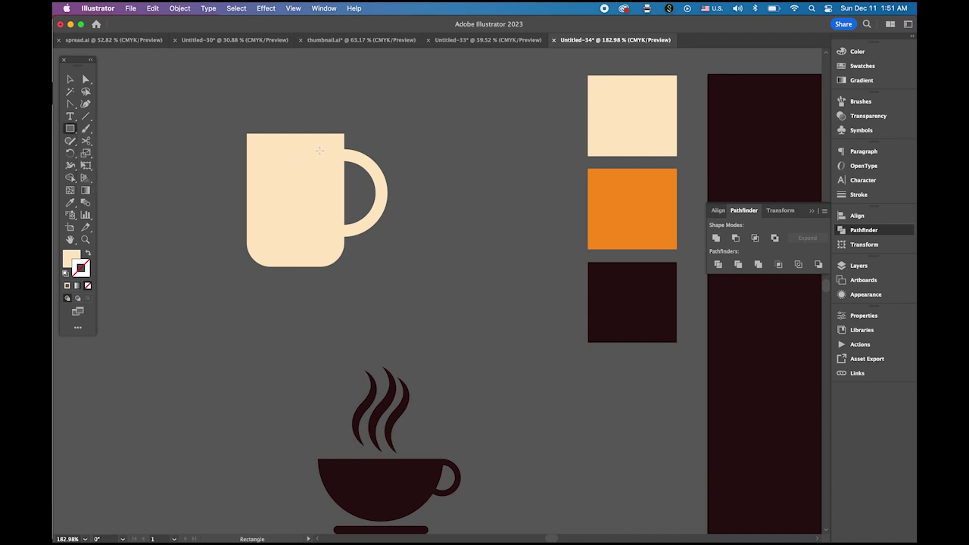
drag(319, 150, 334, 252)
click(72, 80)
drag(326, 185, 328, 178)
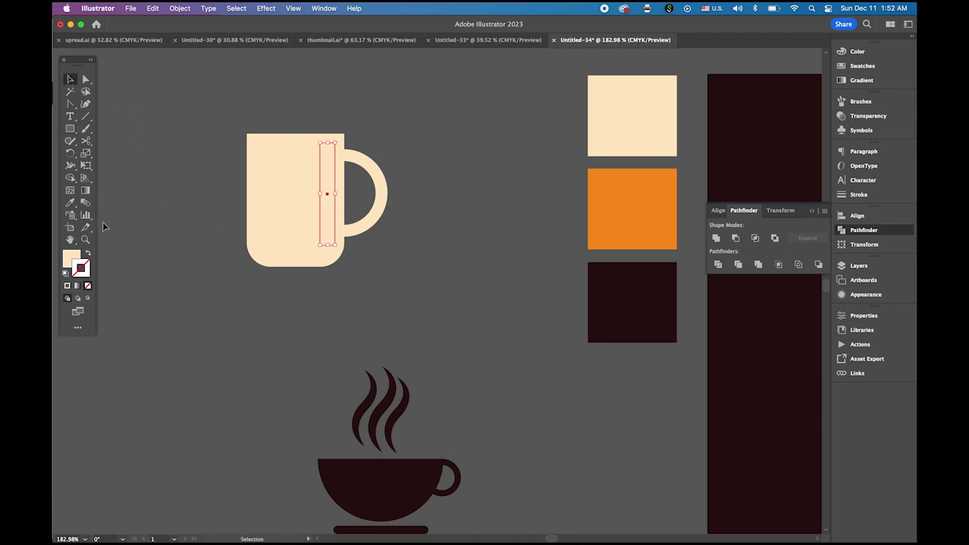
click(70, 202)
click(633, 311)
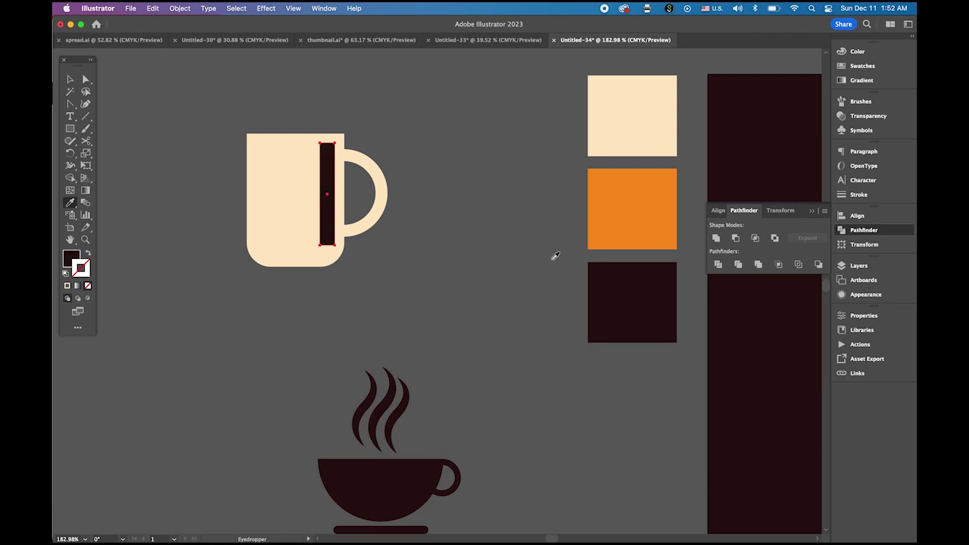
Step: Round the lower right corner of the dark strip to echo the mug's curved base
click(86, 79)
click(333, 245)
drag(328, 241, 313, 221)
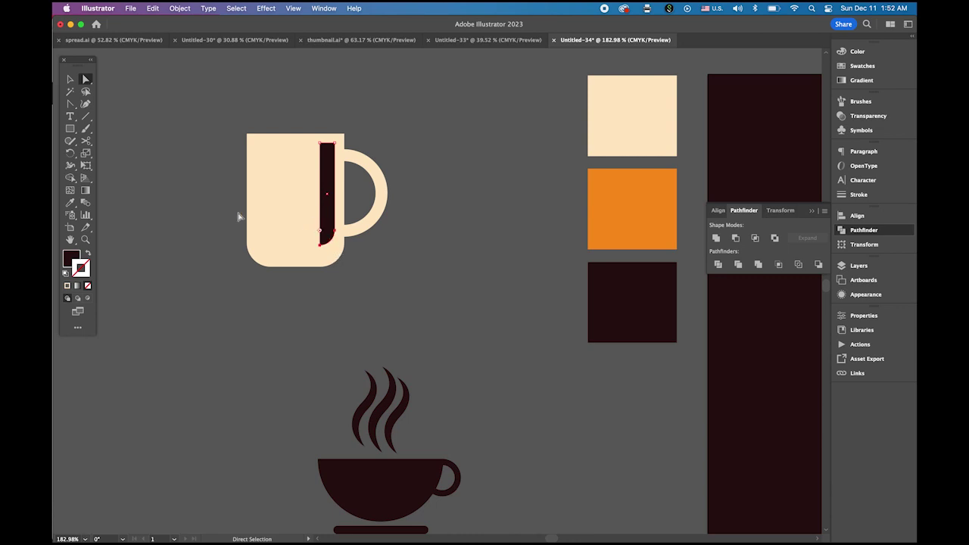
click(69, 78)
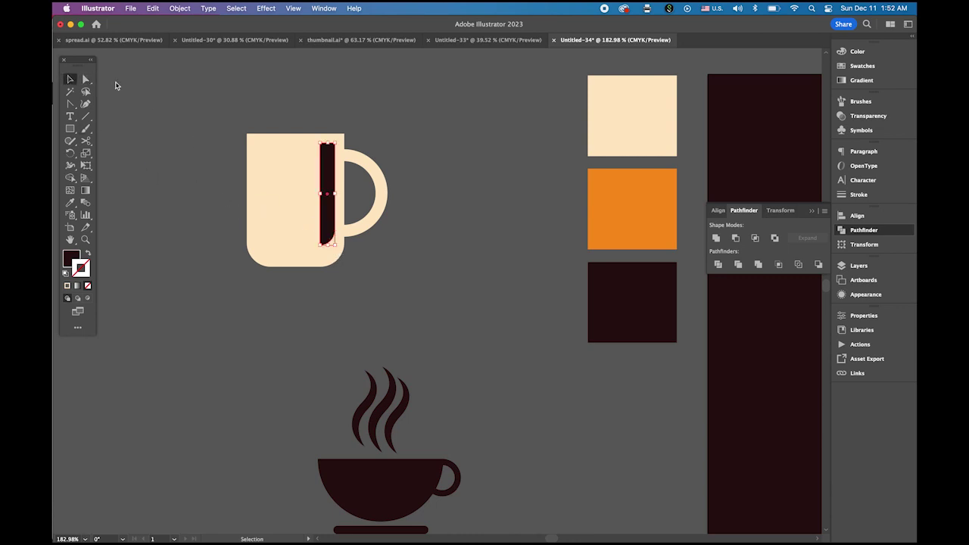
click(114, 82)
Step: Move the dark strip slightly down toward the mug's base and extend its top edge upward near the rim
click(327, 223)
drag(330, 230, 329, 240)
click(85, 78)
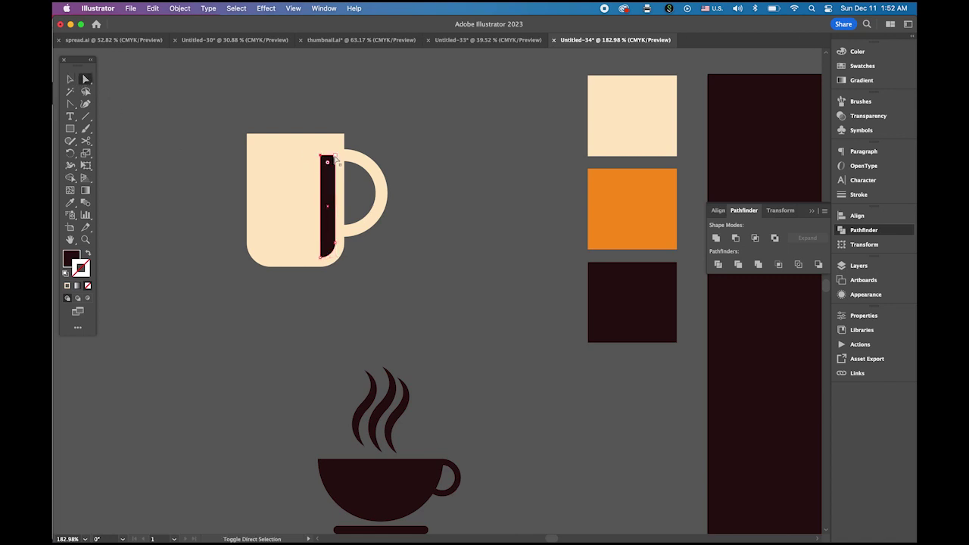
drag(336, 156, 336, 143)
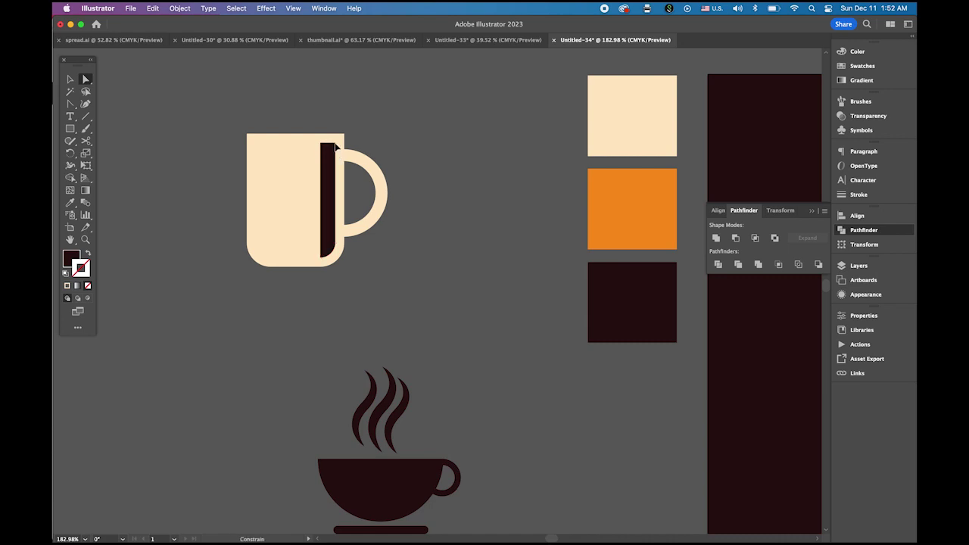
click(70, 79)
click(164, 123)
Step: Ungroup the coffee cup icon with its steam, handle and saucer
click(384, 411)
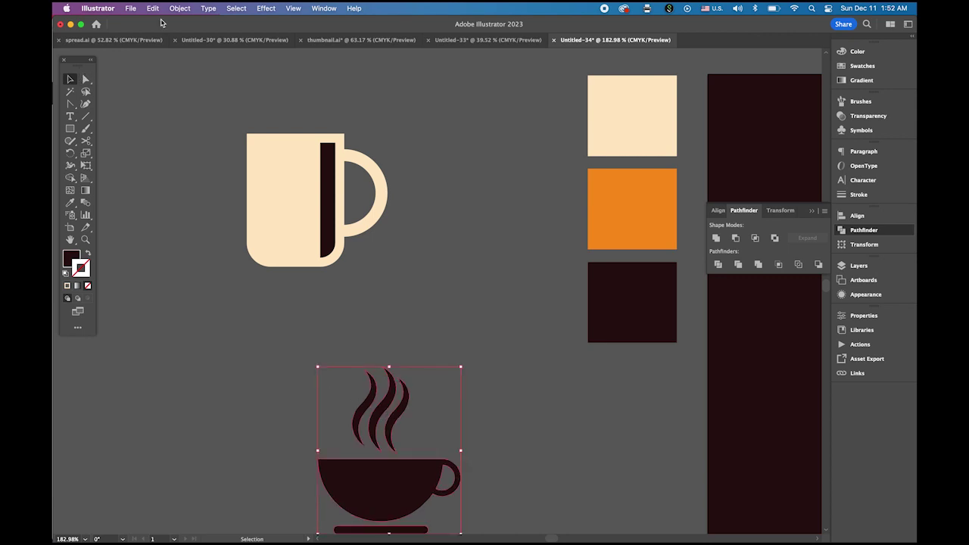
click(180, 7)
click(189, 82)
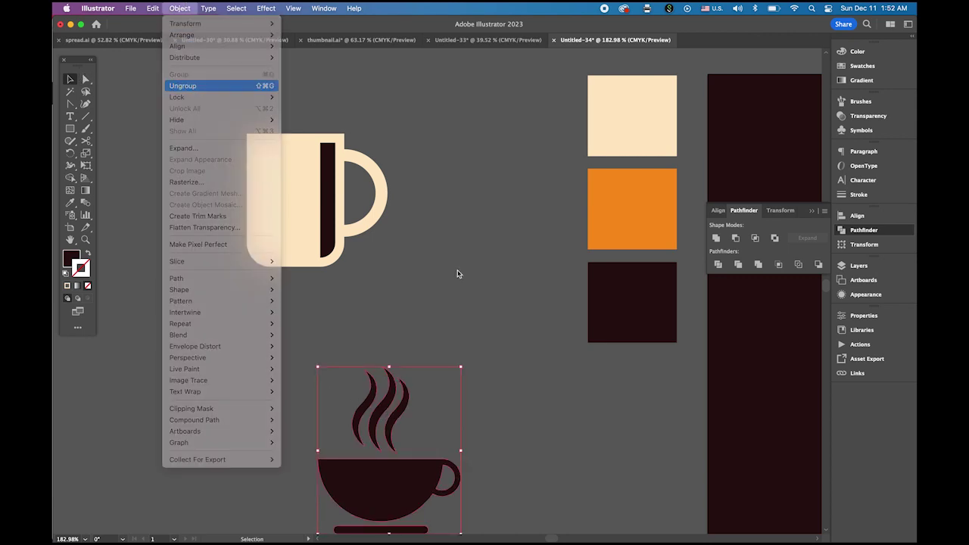
Step: Place a copy of the cup's steam above the mug and fill it with the mug's cream color
click(362, 364)
click(403, 409)
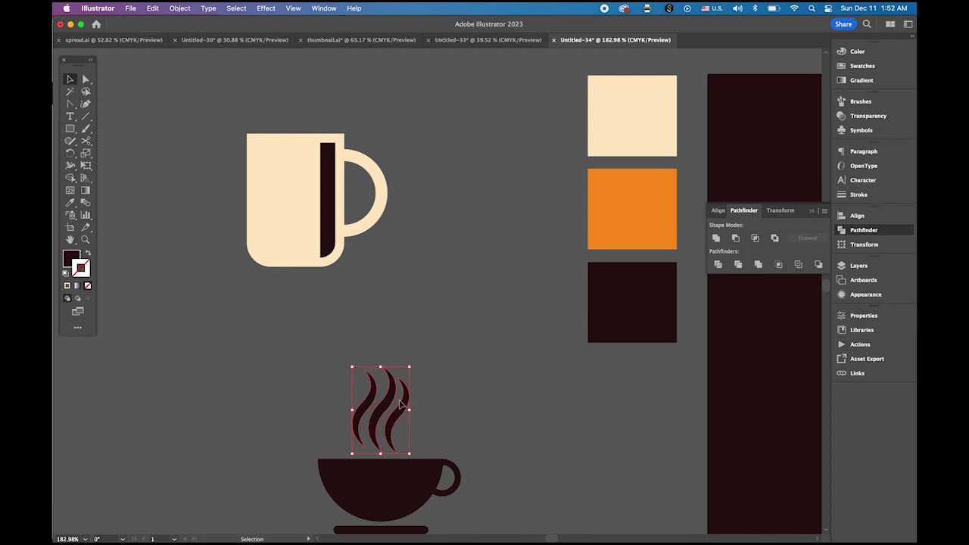
drag(401, 407, 318, 92)
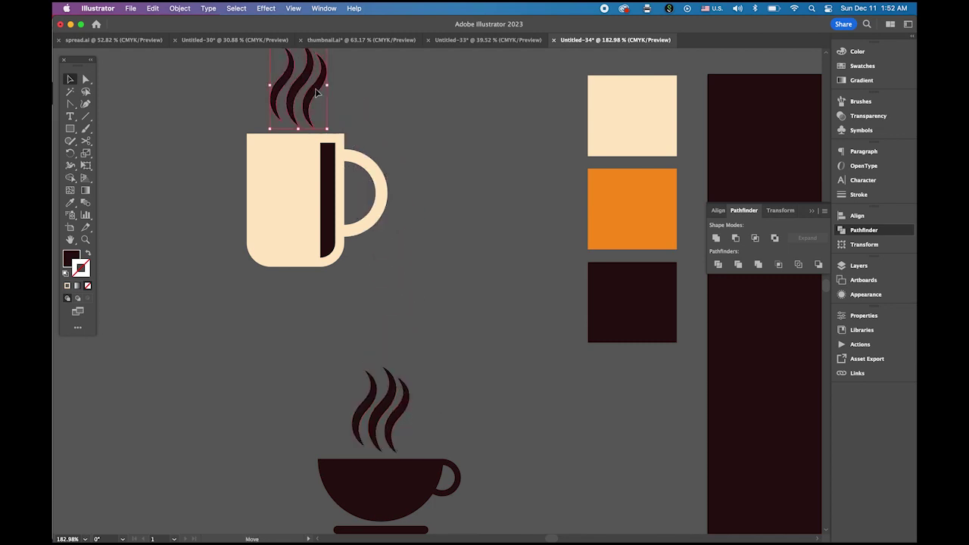
click(71, 202)
click(275, 182)
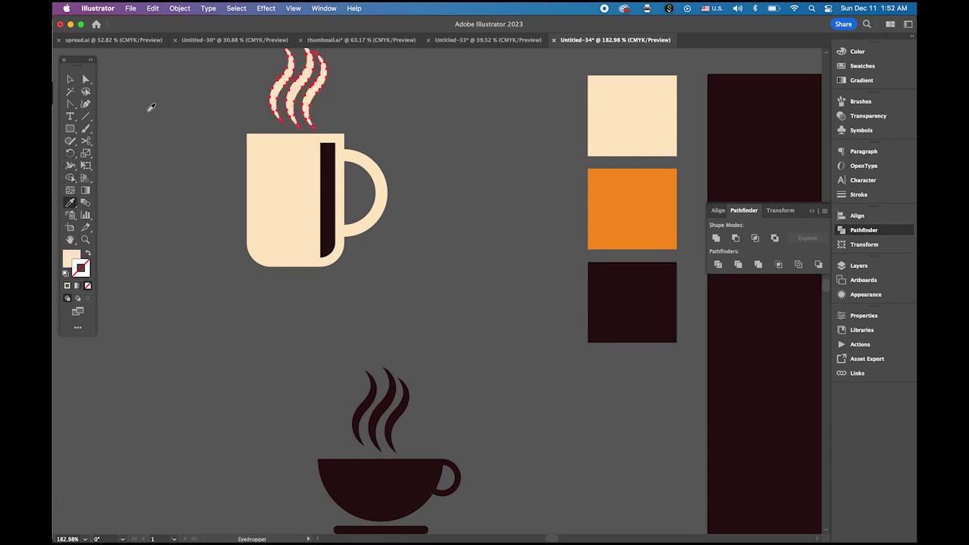
key(v)
click(185, 148)
Step: Group the mug with its handle, dark strip and steam
drag(349, 219, 387, 210)
drag(444, 297, 443, 295)
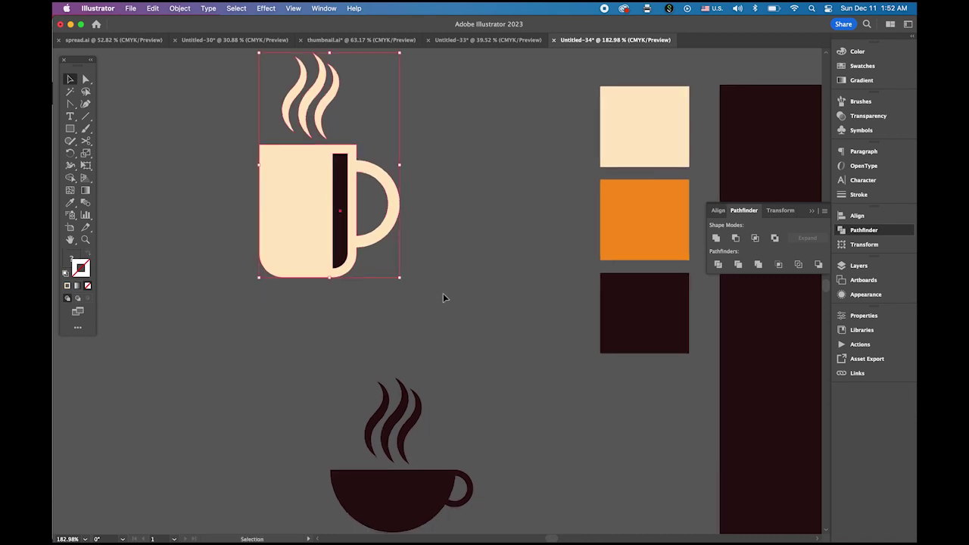
click(182, 8)
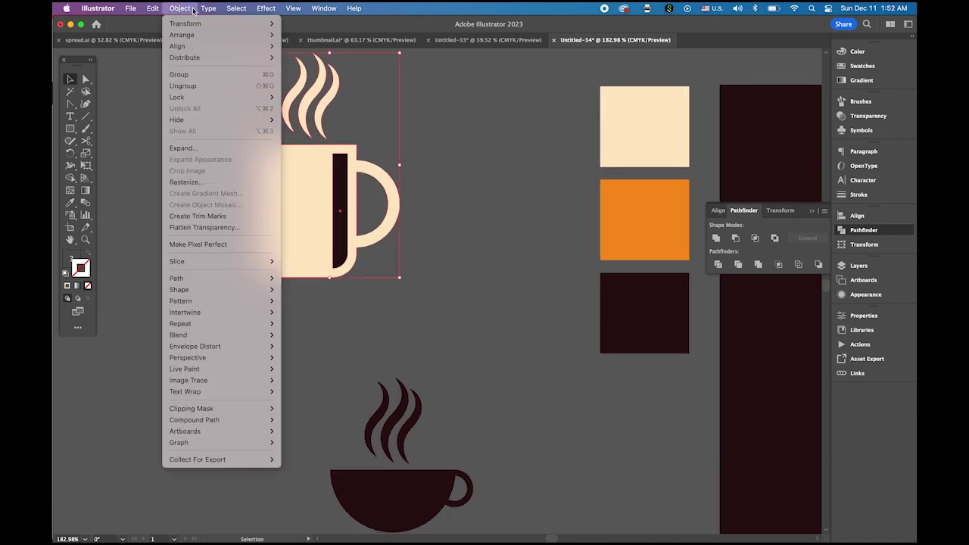
click(179, 74)
click(306, 401)
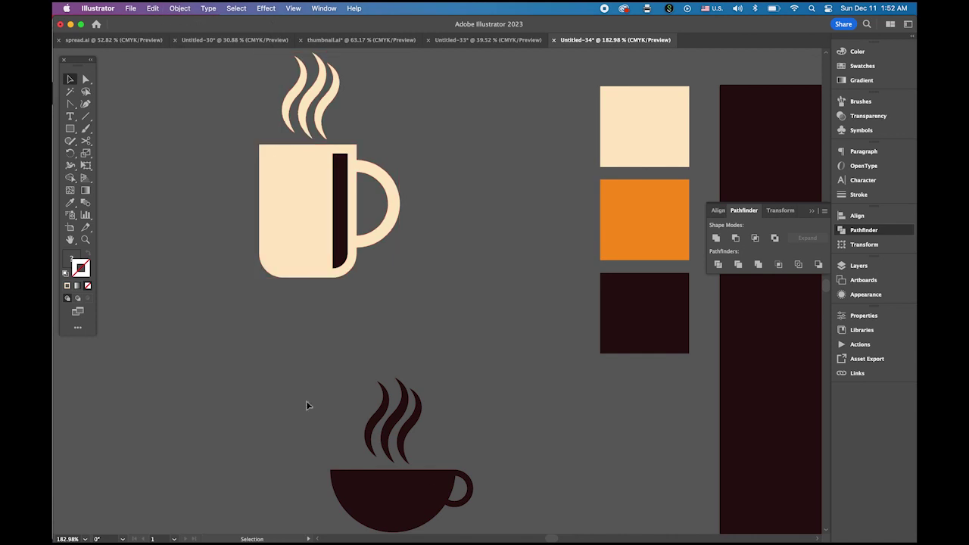
Step: Group the dark cup with its steam and move it beside the mug, between the mug and the color swatches
drag(306, 401, 393, 329)
click(182, 8)
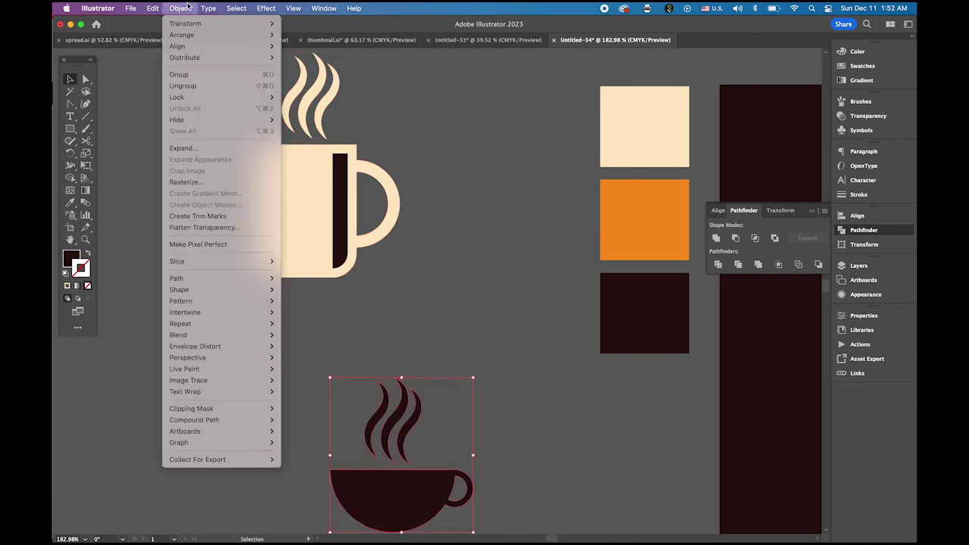
click(191, 79)
click(190, 325)
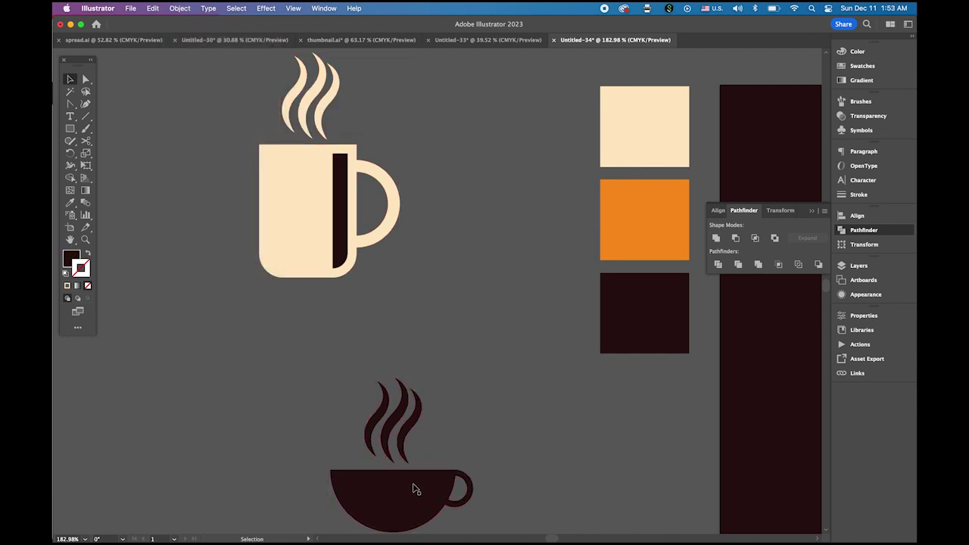
drag(411, 486, 502, 214)
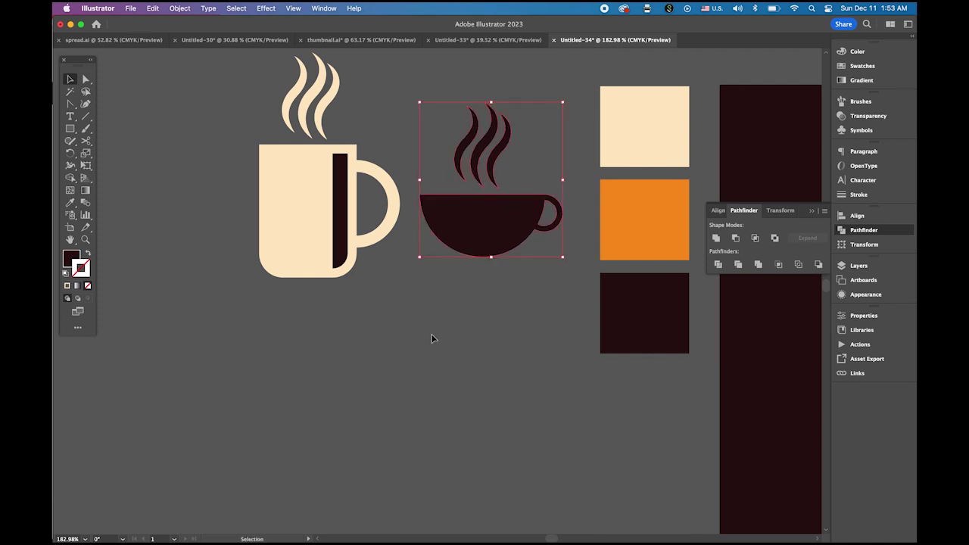
click(420, 375)
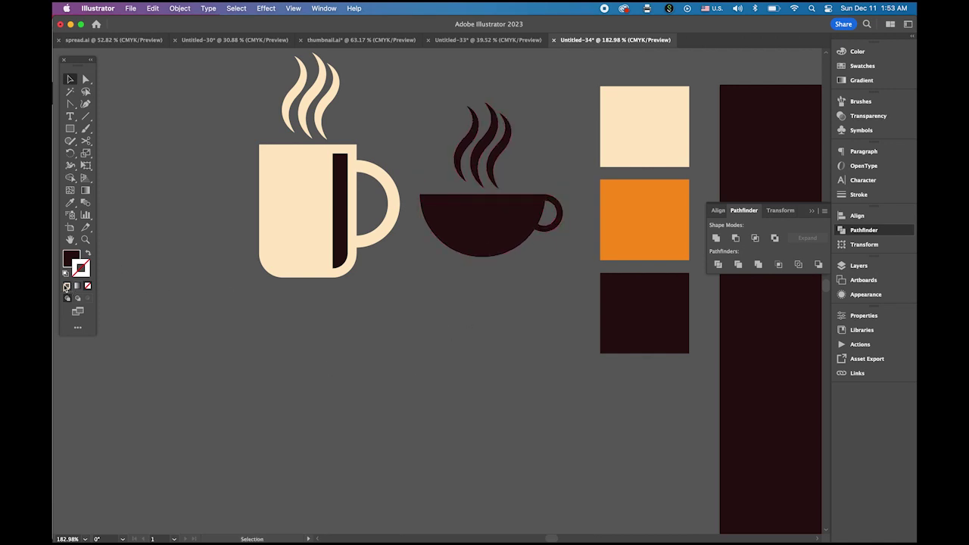
Step: Draw an upright ellipse below the mug and cup, filled with the mug's cream color
click(70, 202)
click(296, 195)
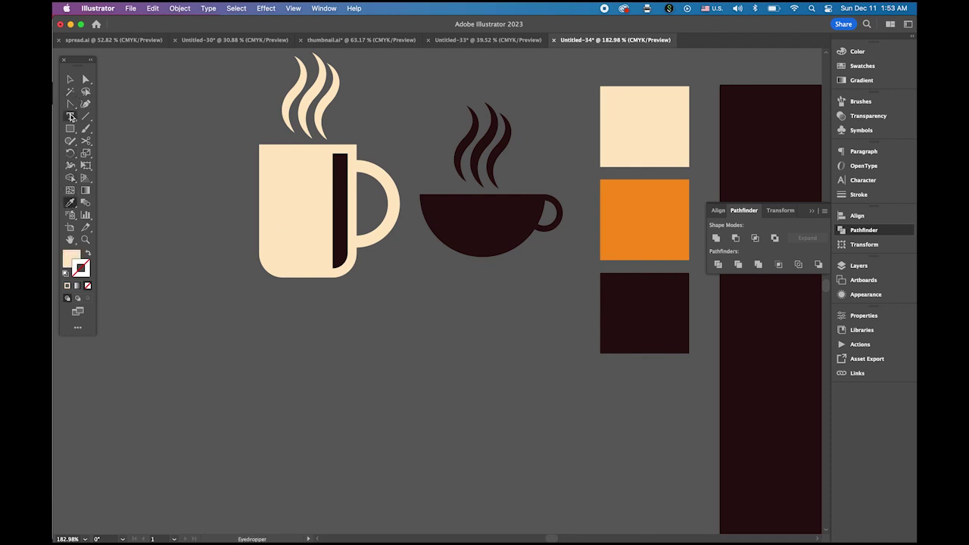
drag(69, 128, 123, 155)
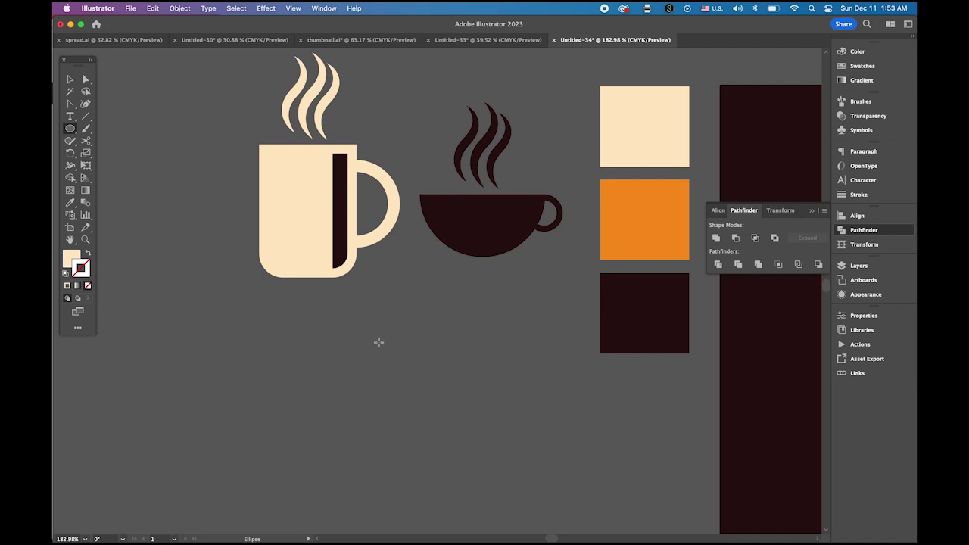
mouse_move(378, 335)
mouse_down()
mouse_move(425, 381)
mouse_move(495, 496)
mouse_up()
drag(353, 328, 312, 311)
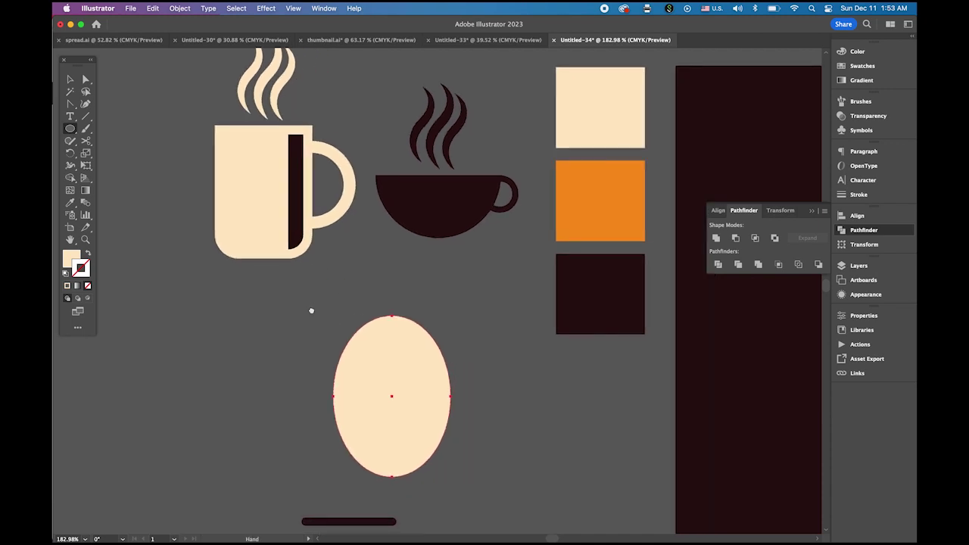
Step: Move the dark saucer bar up so it sits just beneath the dark cup
click(85, 116)
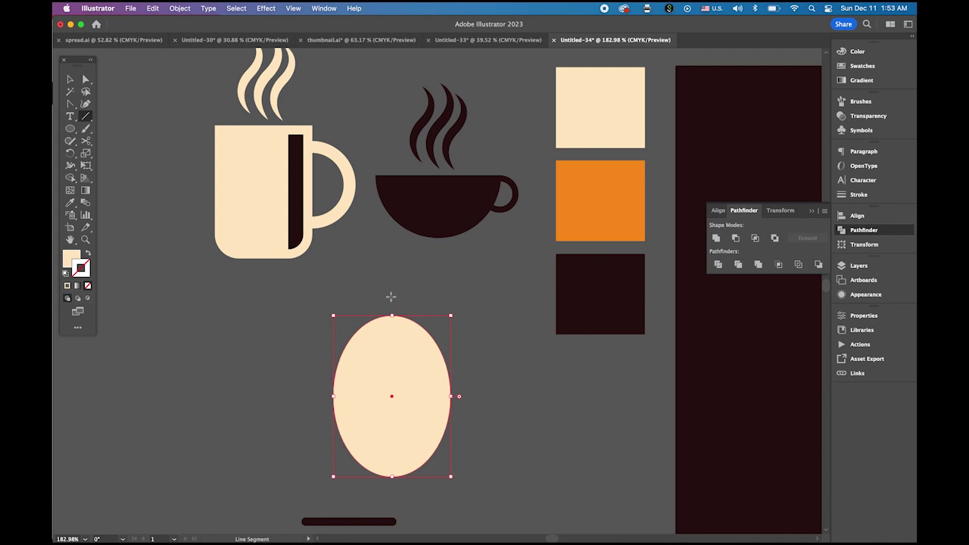
click(69, 79)
click(455, 454)
click(380, 522)
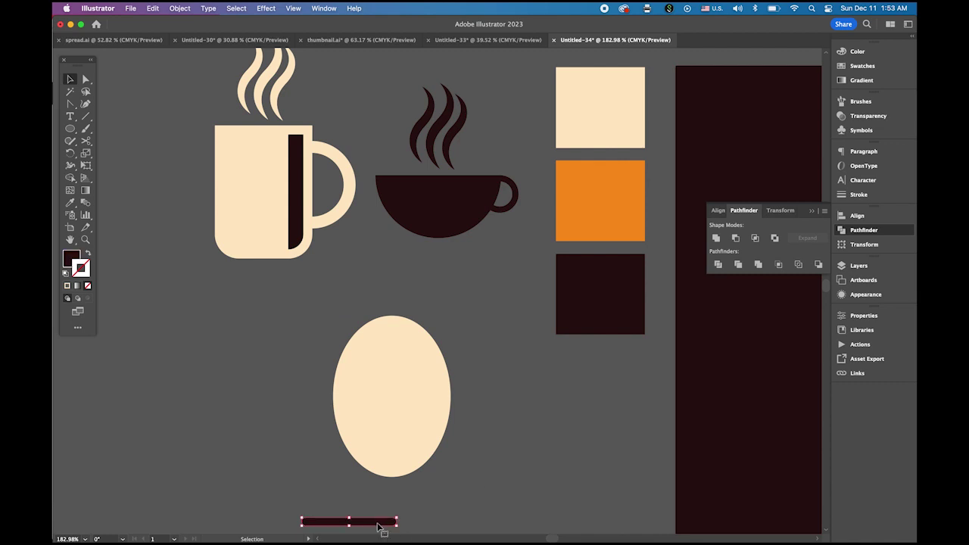
double_click(380, 522)
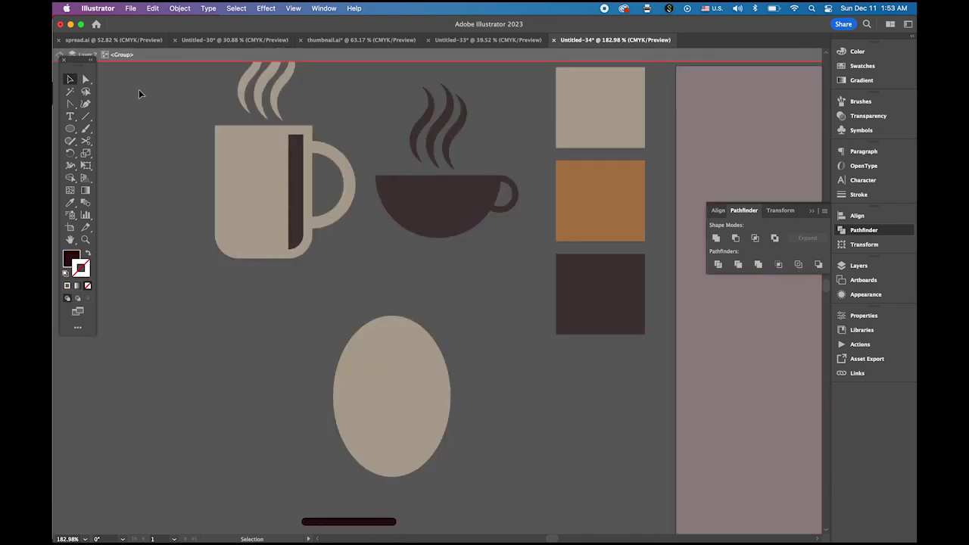
click(60, 55)
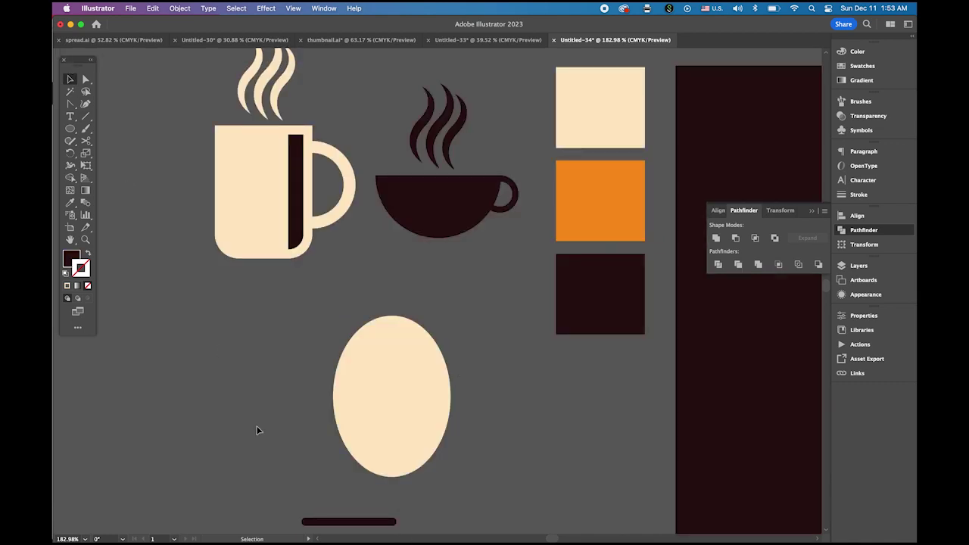
drag(378, 524, 470, 255)
Step: Group the dark cup and steam with the saucer bar
drag(401, 112, 485, 227)
click(180, 7)
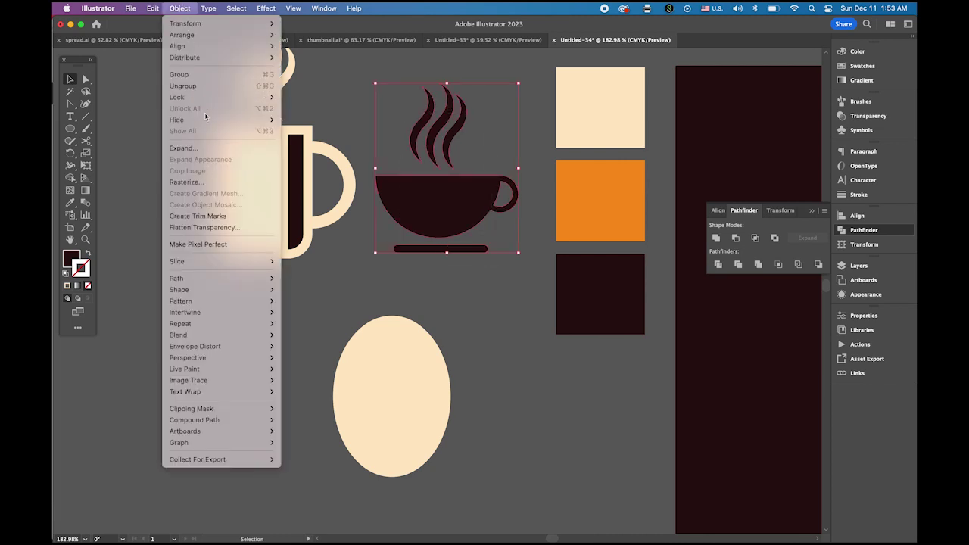
click(209, 74)
click(318, 371)
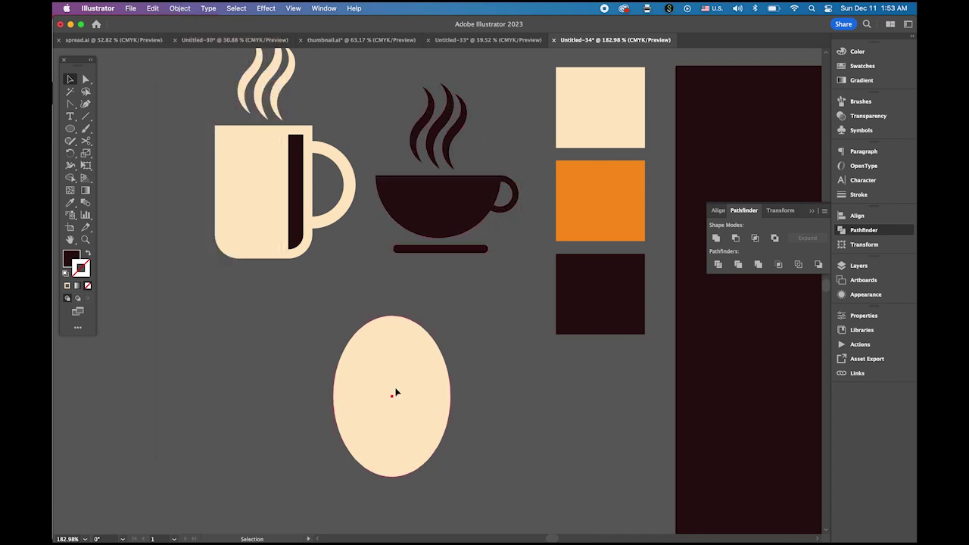
Step: Draw a straight vertical line through the cream ellipse's center and shorten it to extend only slightly past both ends
click(394, 392)
click(86, 117)
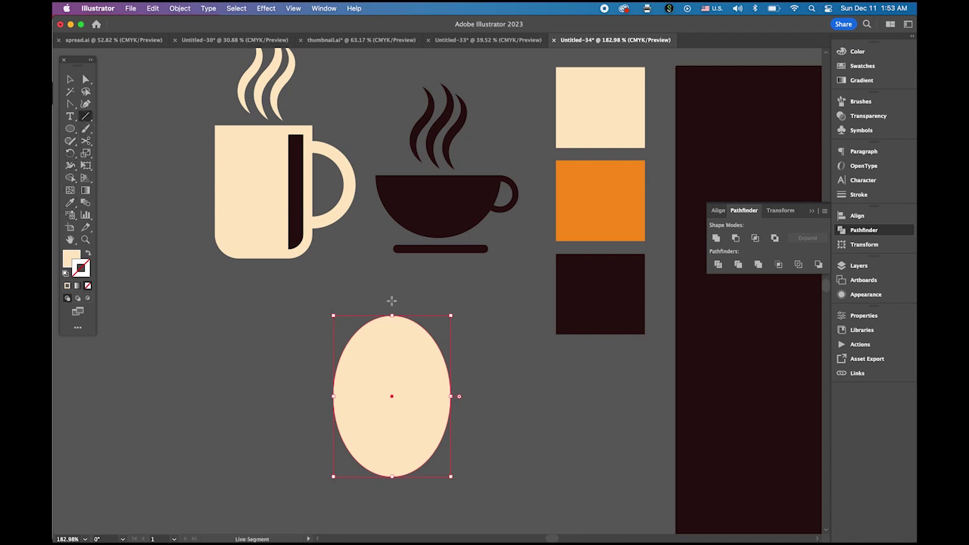
drag(391, 301, 396, 487)
click(85, 79)
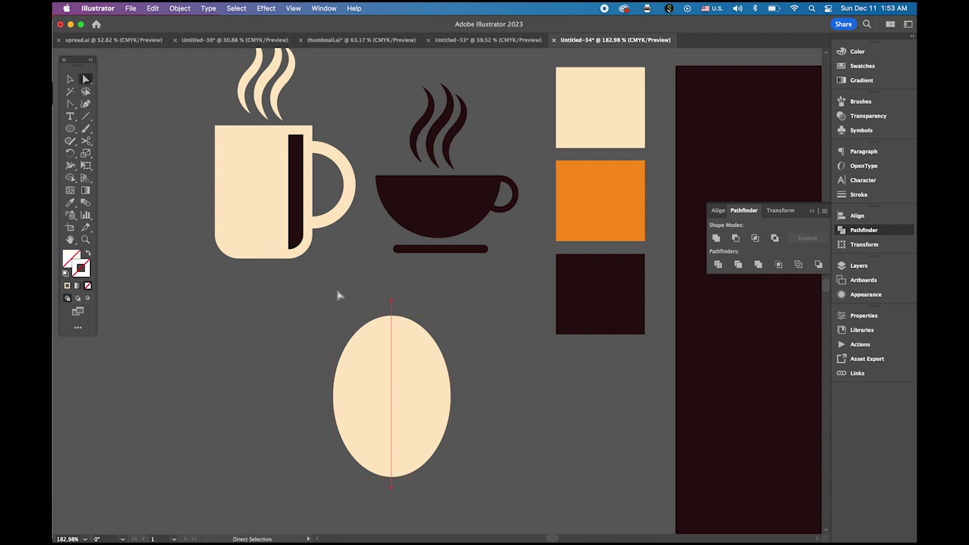
click(391, 303)
drag(392, 489, 391, 482)
Step: Add an anchor point at the middle of the vertical line and bend the line into an S-curve
click(71, 104)
click(118, 118)
click(391, 398)
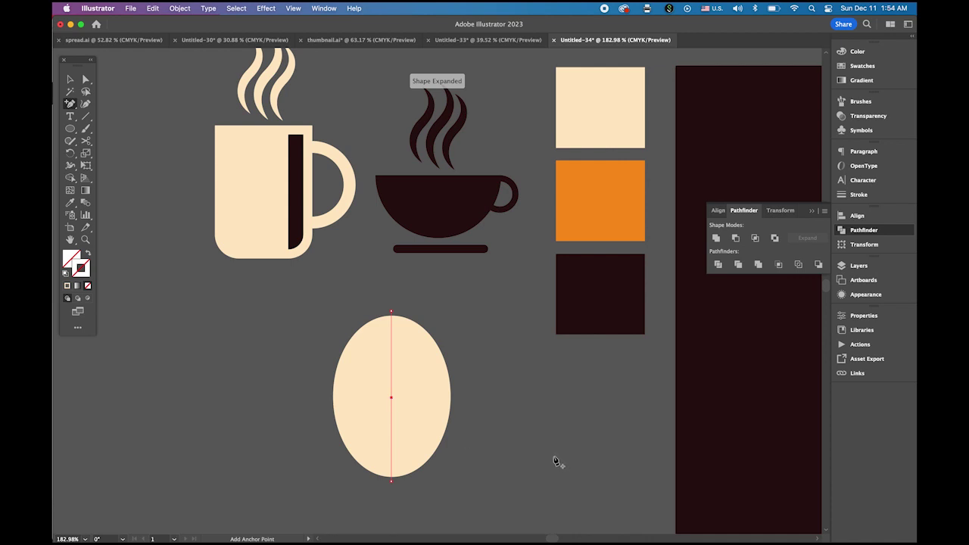
click(74, 106)
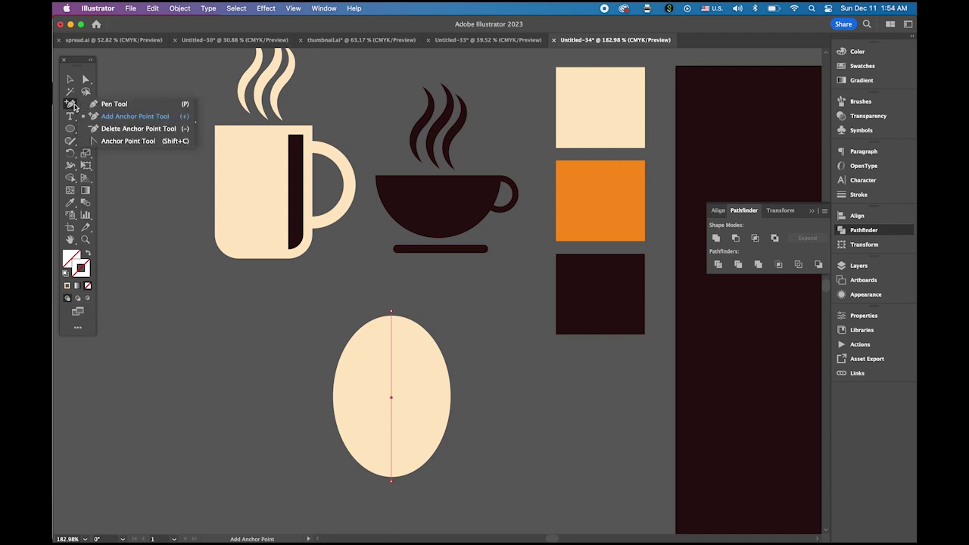
click(140, 140)
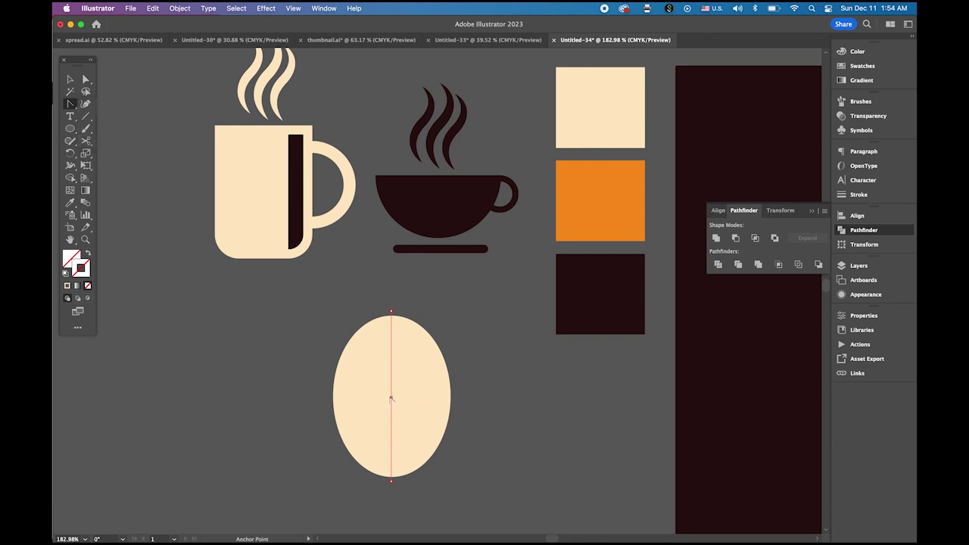
drag(391, 398, 437, 438)
click(69, 78)
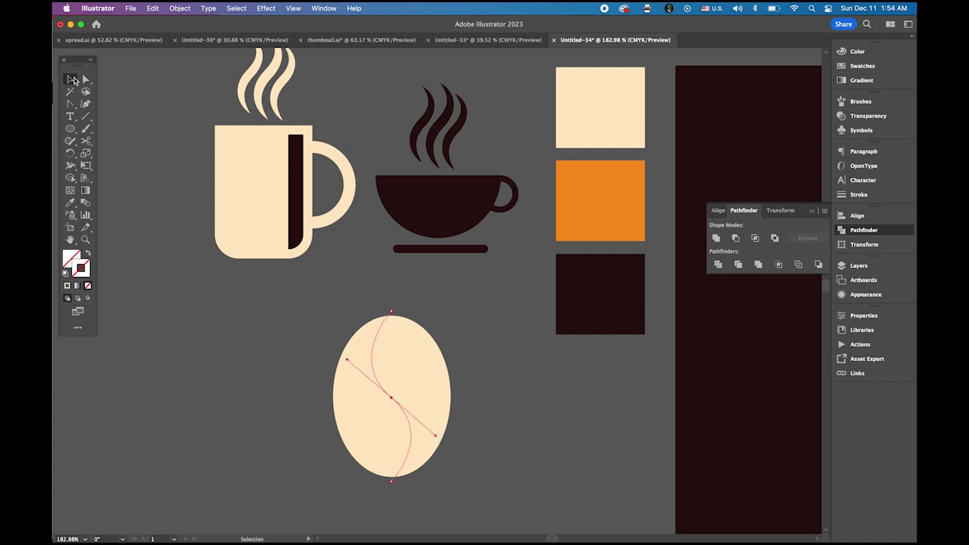
Step: Apply the dark tapered art brush to the S-curve and set its stroke weight to 0.75 pt
click(867, 103)
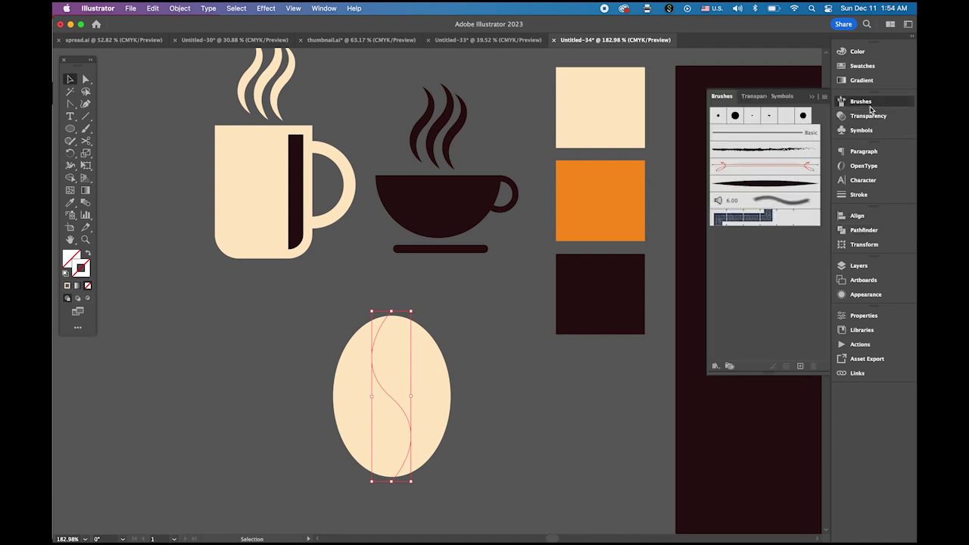
click(775, 185)
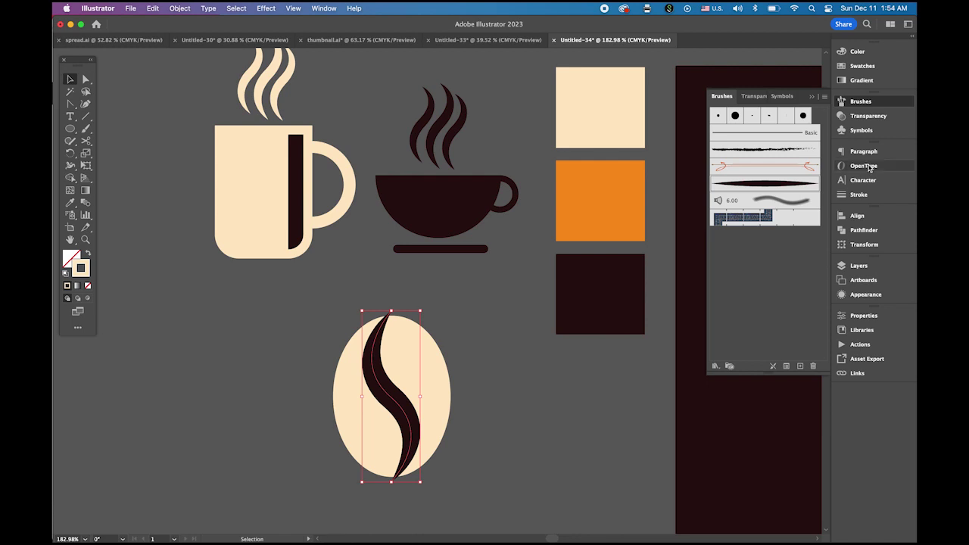
click(837, 194)
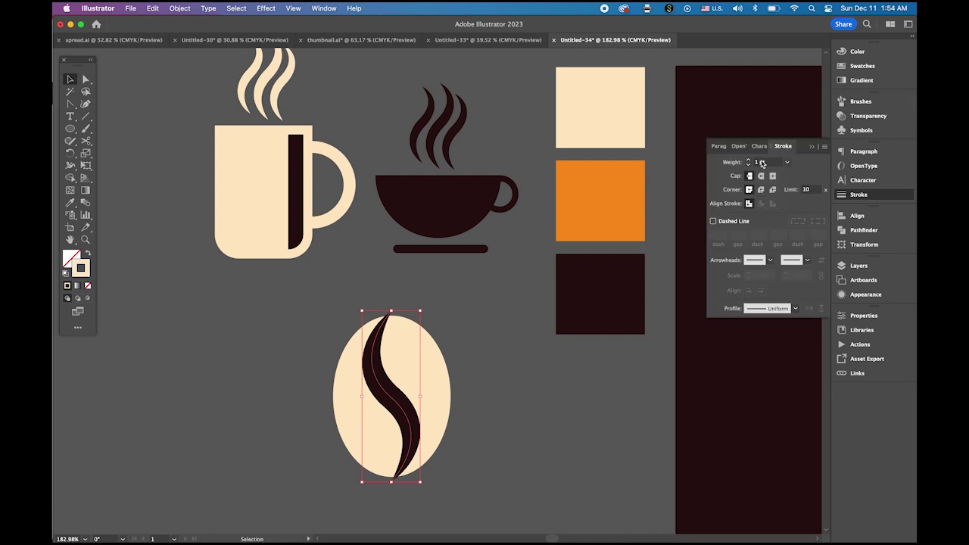
click(760, 163)
click(789, 164)
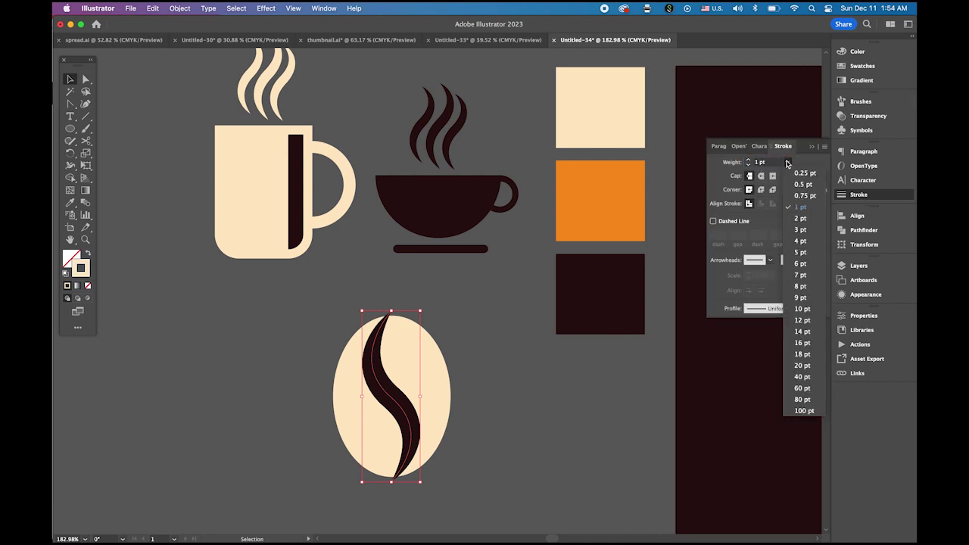
click(798, 193)
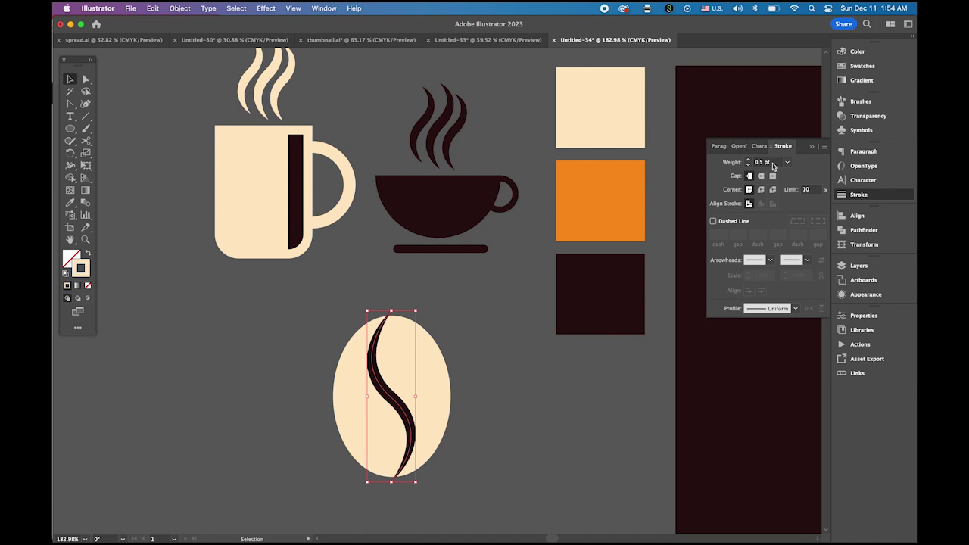
click(788, 162)
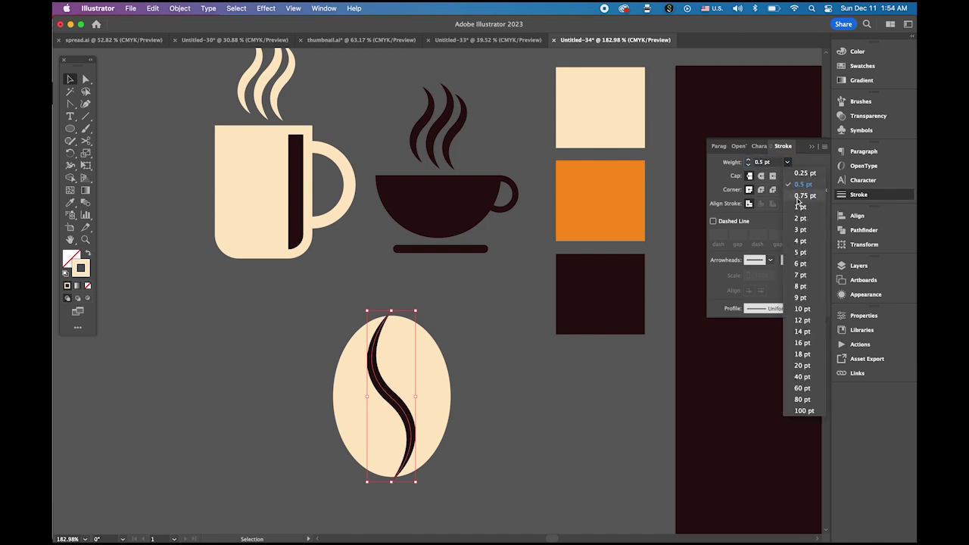
click(799, 197)
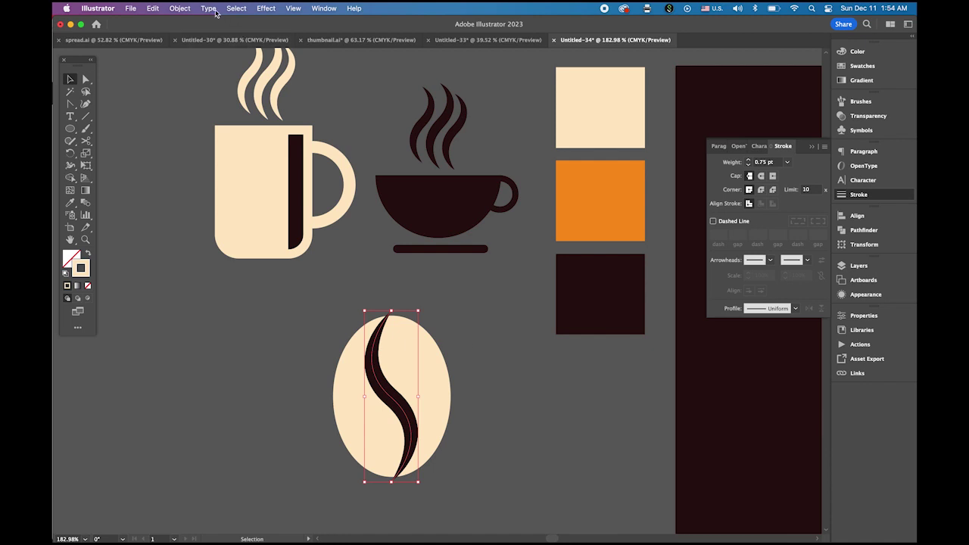
Step: Expand the appearance of the brushed S-curve into an outlined shape and select it together with the cream ellipse
click(180, 9)
click(510, 364)
click(317, 338)
key(super+z)
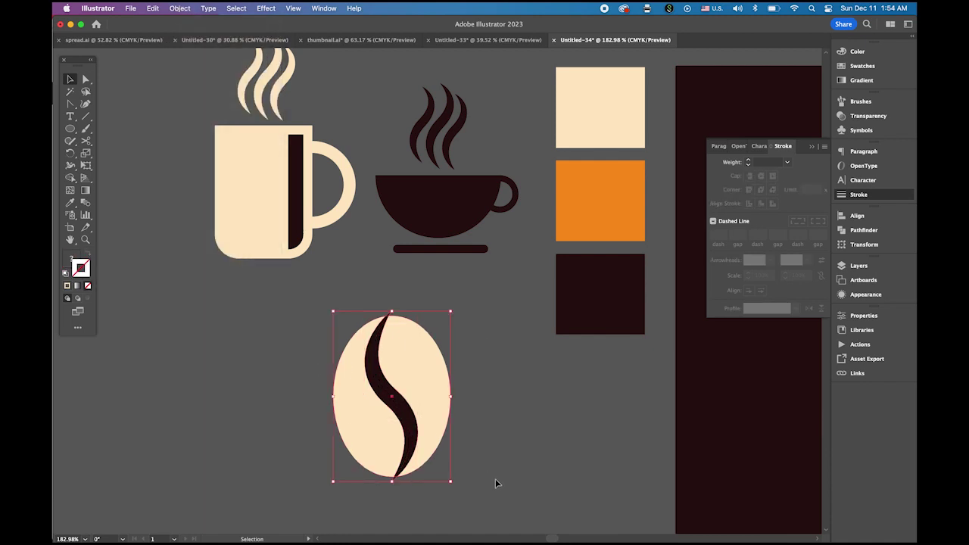
Step: Cut the S-shaped groove and its protruding tips out of the ellipse with the Shape Builder tool
click(72, 179)
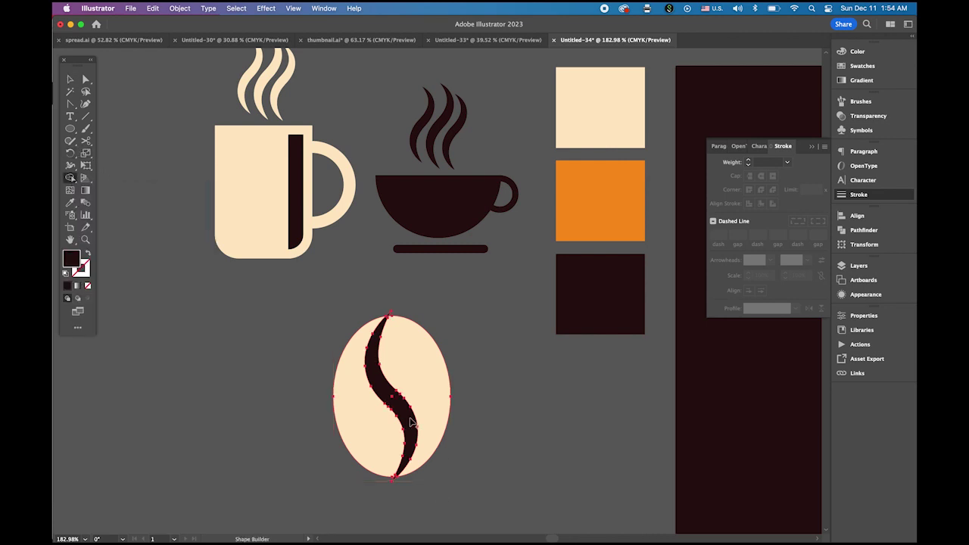
scroll(455, 432, up, 5)
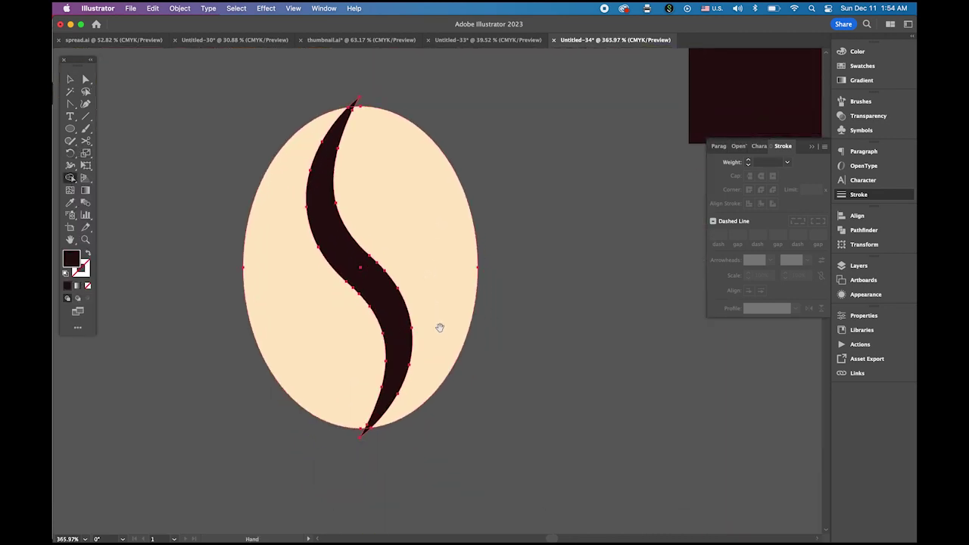
alt+click(386, 317)
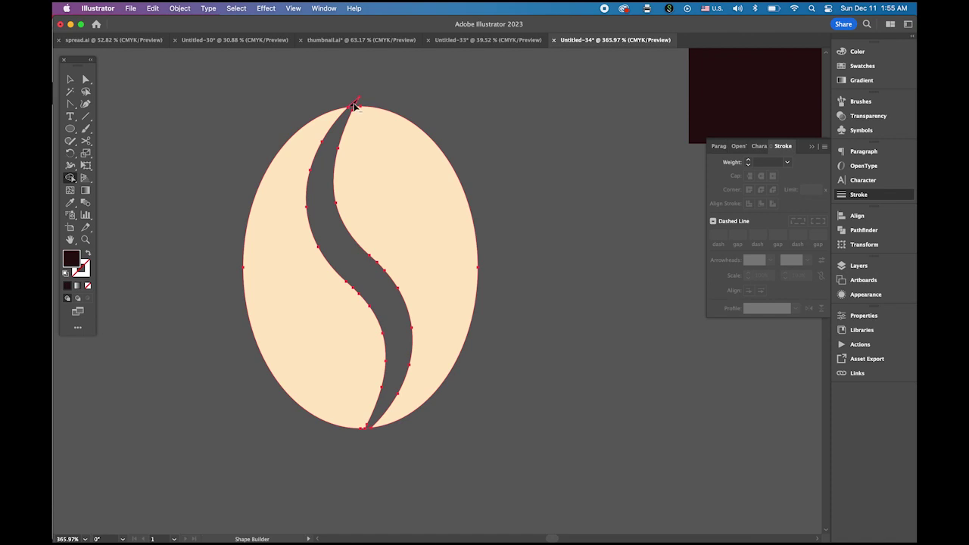
alt+click(354, 103)
key(super+space)
drag(326, 91, 466, 163)
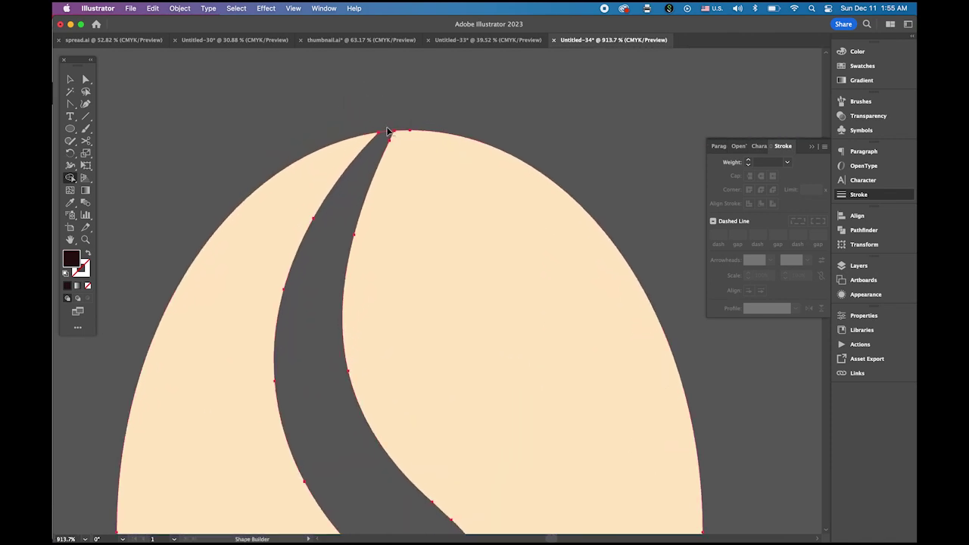
scroll(457, 292, down, 10)
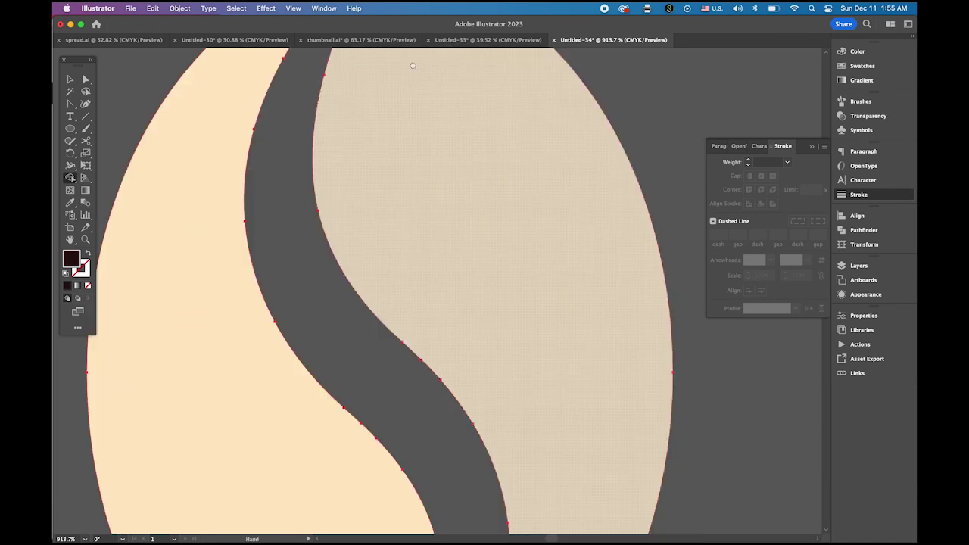
scroll(421, 141, down, 8)
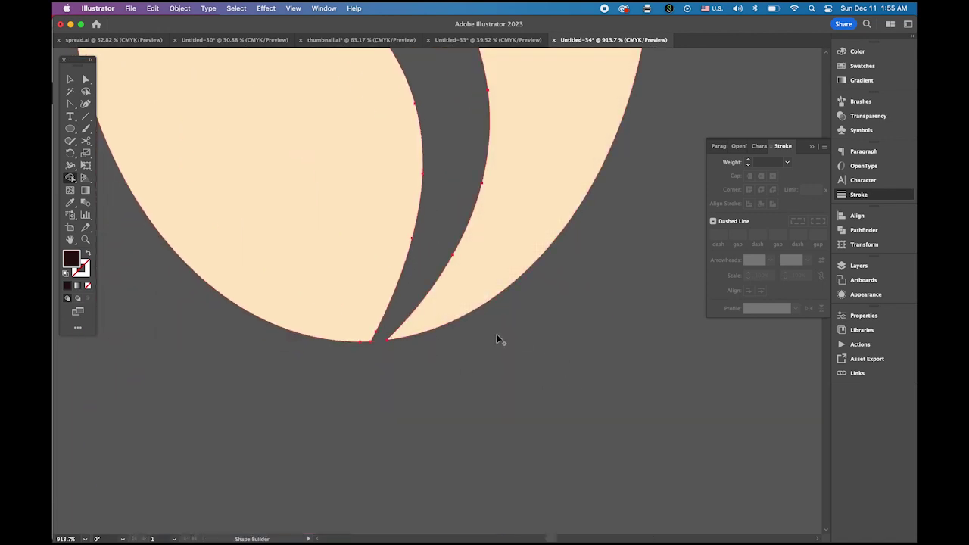
Step: Select both cream halves of the coffee bean and group them
key(v)
key(super+a)
key(super+shift+a)
drag(654, 372, 533, 265)
key(super+a)
key(super+0)
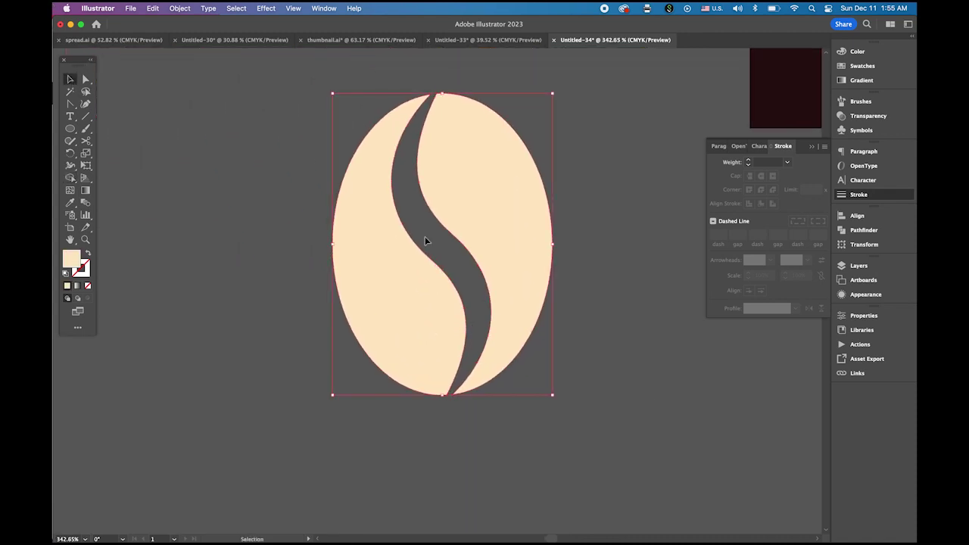
click(180, 8)
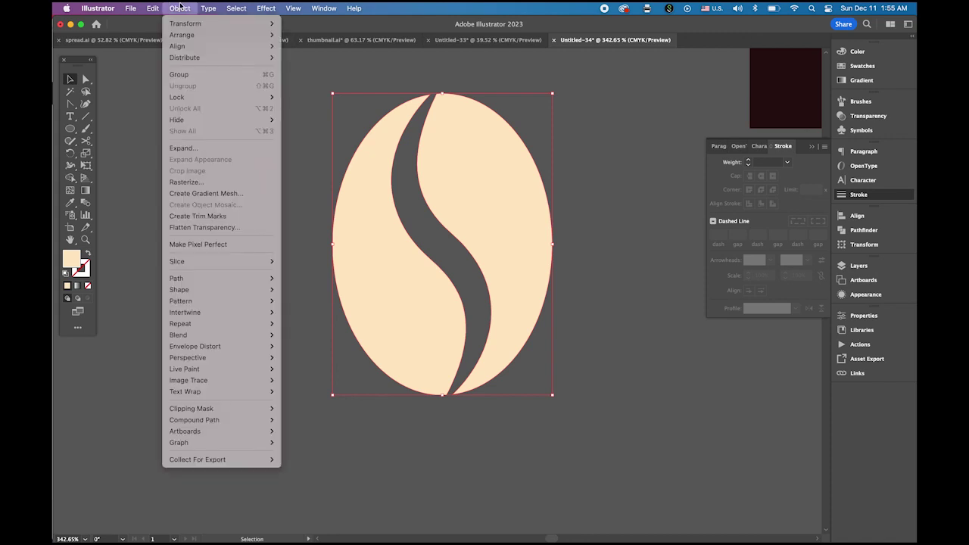
click(194, 75)
click(221, 256)
click(436, 313)
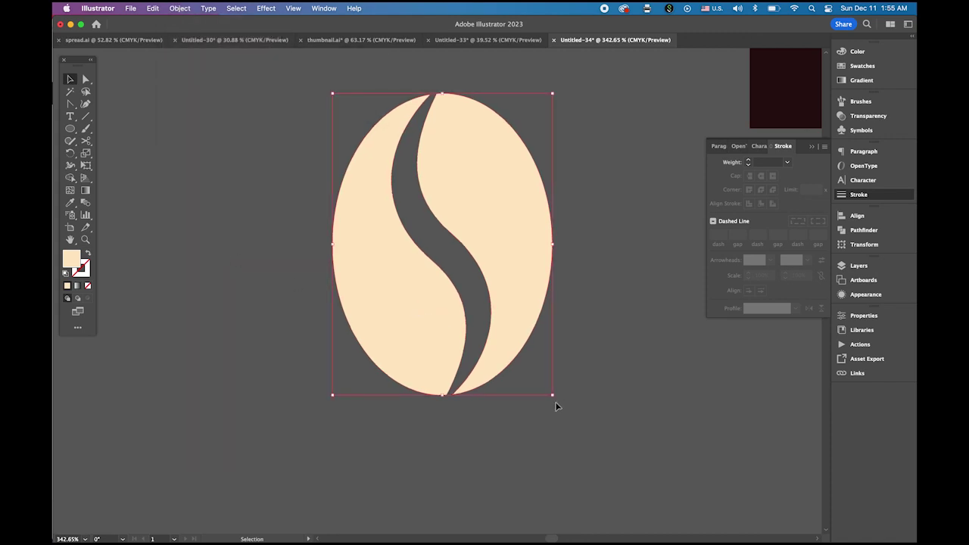
Step: Rotate the bean counterclockwise so its top leans left, and move it left to make room beside it
drag(554, 402, 611, 335)
drag(444, 318, 280, 319)
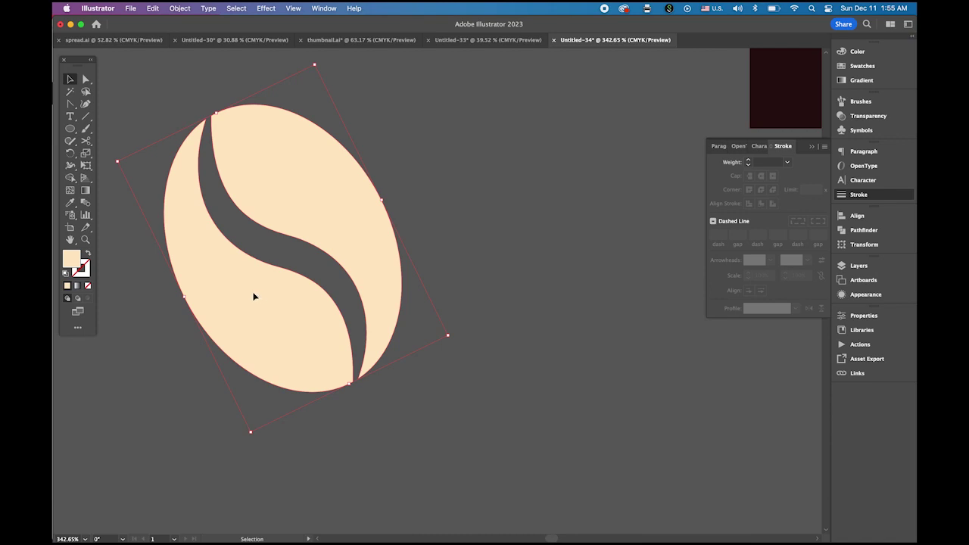
Step: Duplicate the bean to the right so it overlaps the original, and rotate the copy clockwise to lean the opposite way
drag(254, 296, 346, 300)
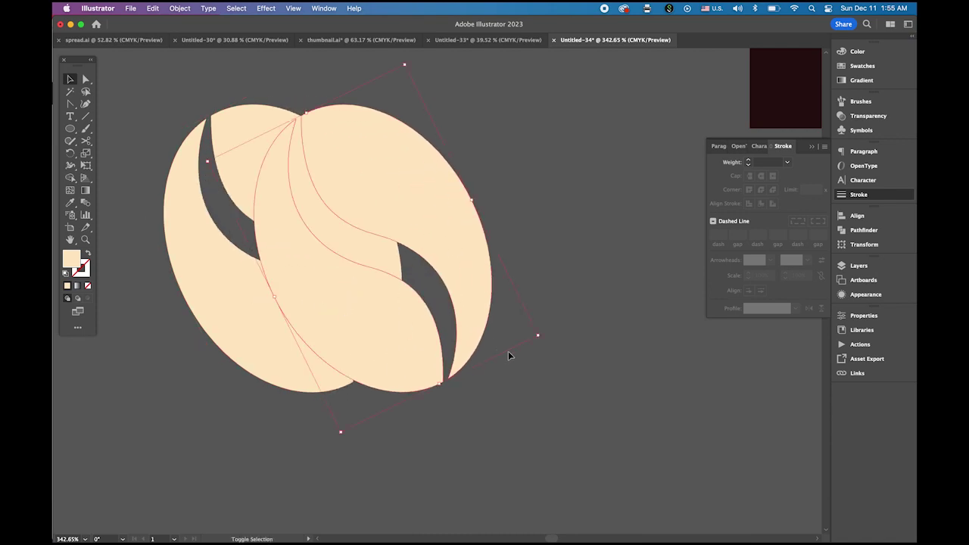
drag(539, 348, 404, 406)
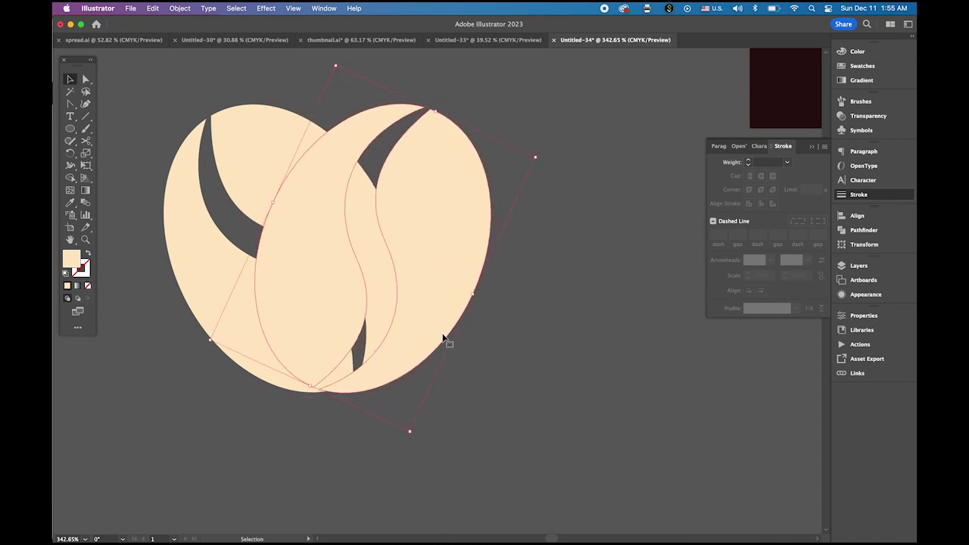
drag(444, 331, 455, 336)
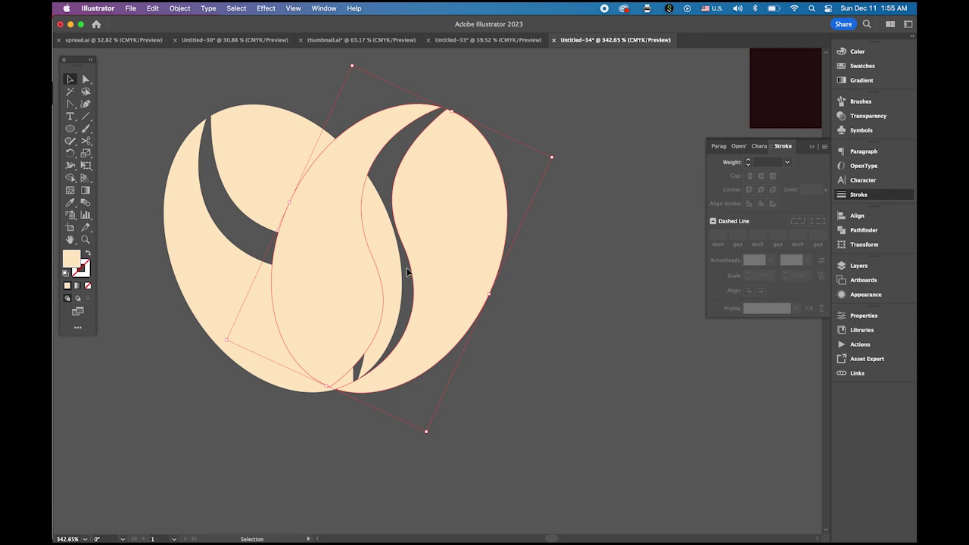
Step: Offset the front bean's path by 7 pt with Miter joins
click(179, 8)
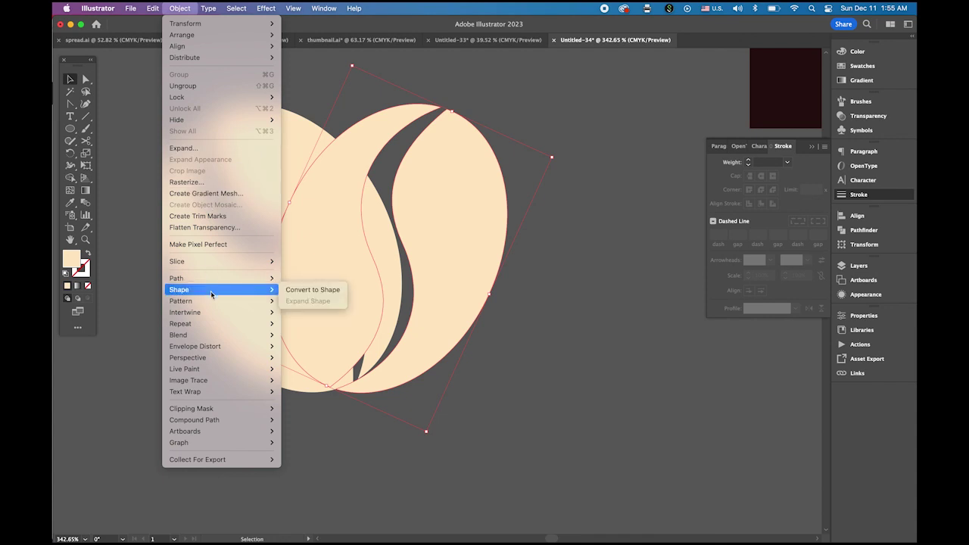
mouse_move(214, 282)
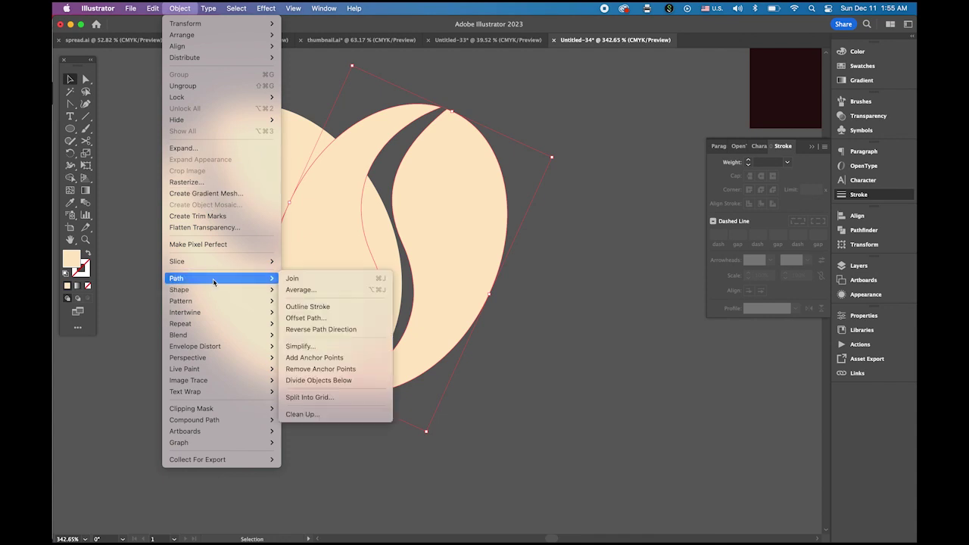
click(331, 319)
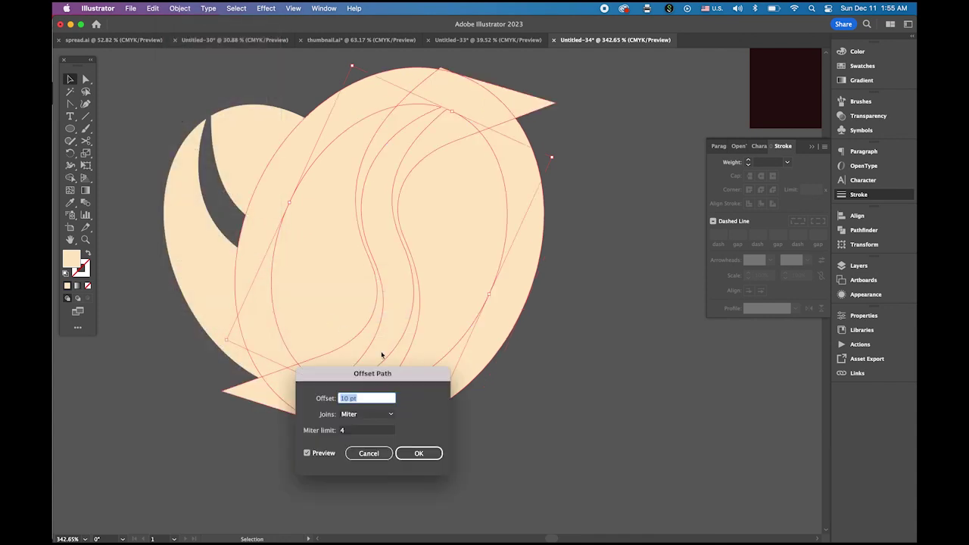
drag(358, 388, 657, 378)
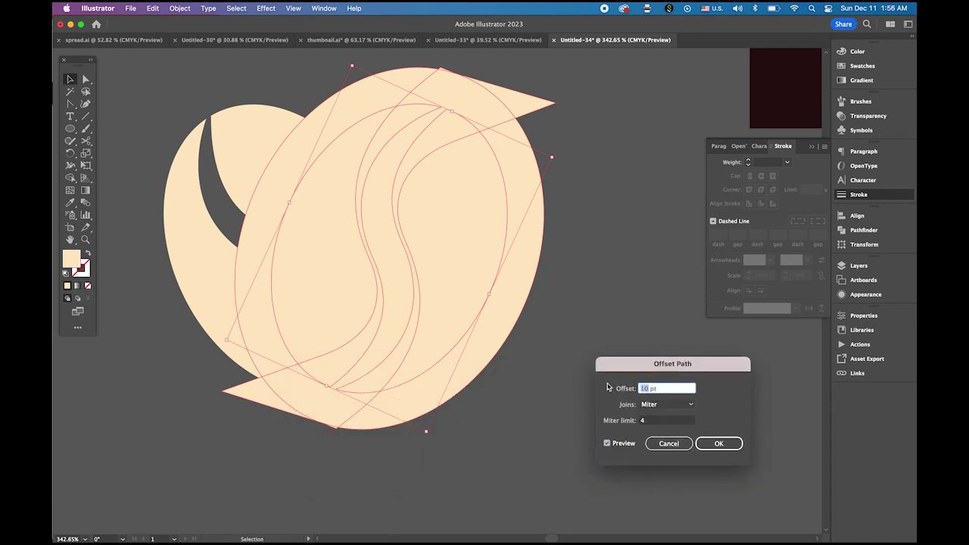
text(8)
click(607, 443)
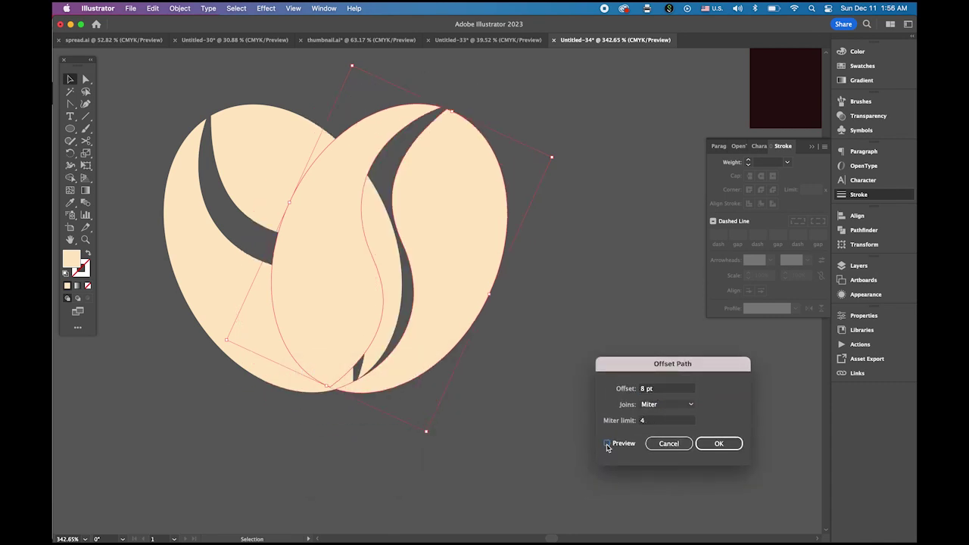
click(607, 444)
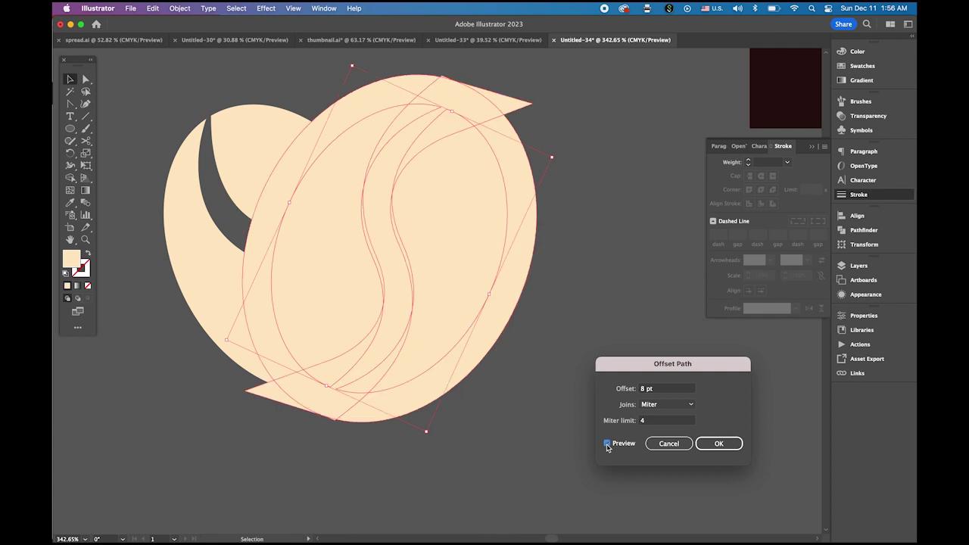
double_click(643, 389)
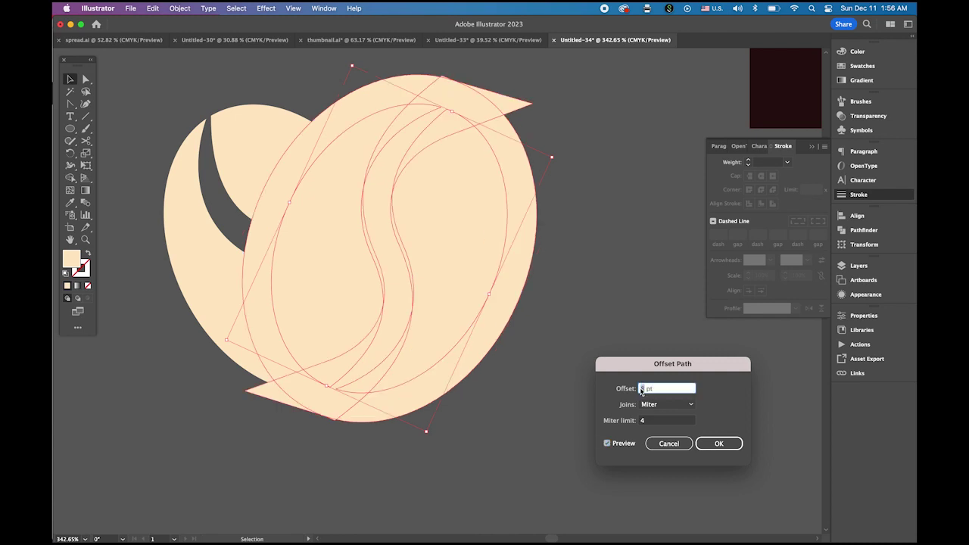
click(607, 444)
click(607, 444)
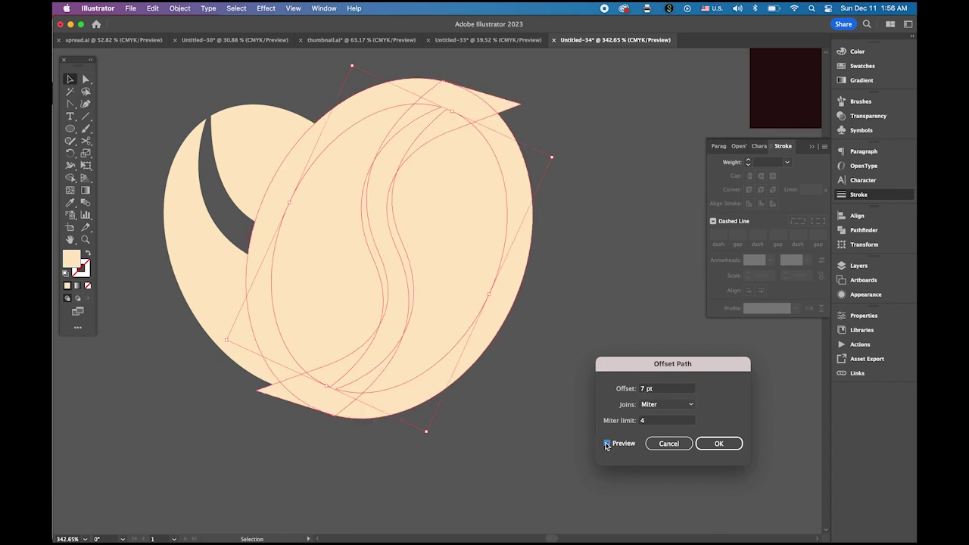
click(718, 445)
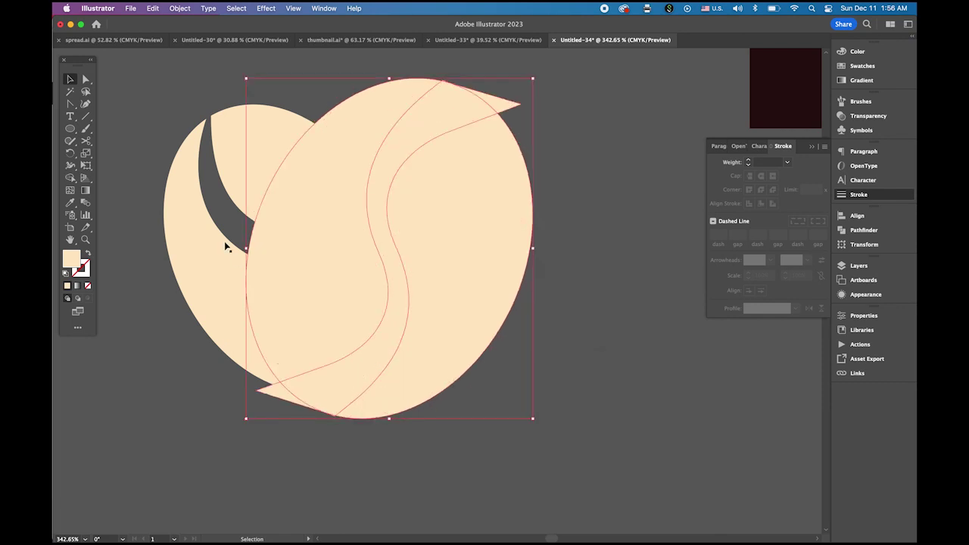
Step: Select both beans and the offset shape, and remove the offset margin and pointed tips around the front bean with Shape Builder
key(super+a)
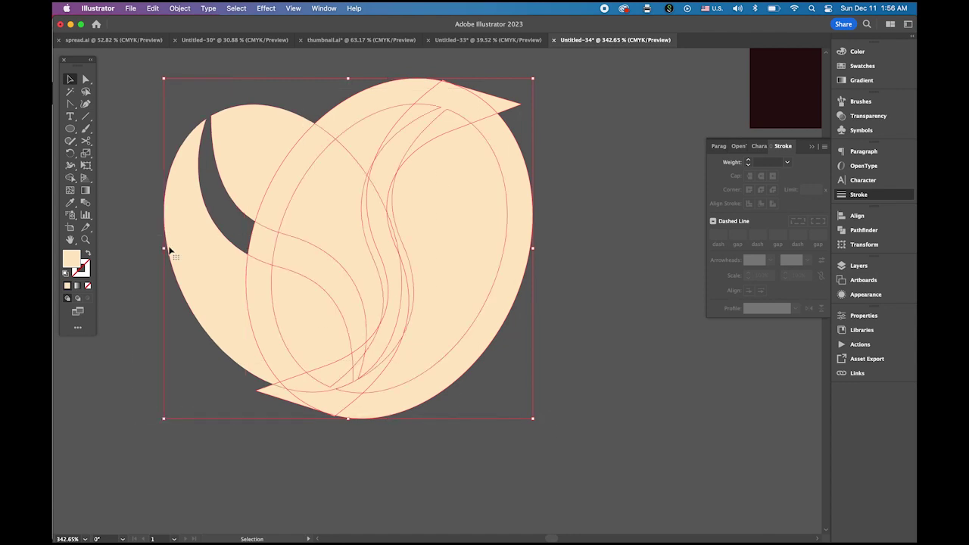
click(70, 178)
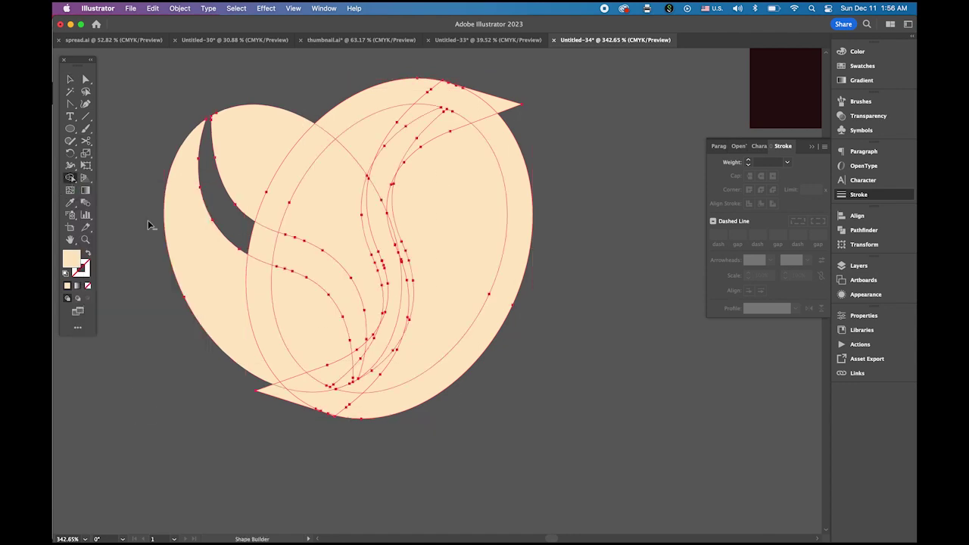
drag(267, 248, 267, 356)
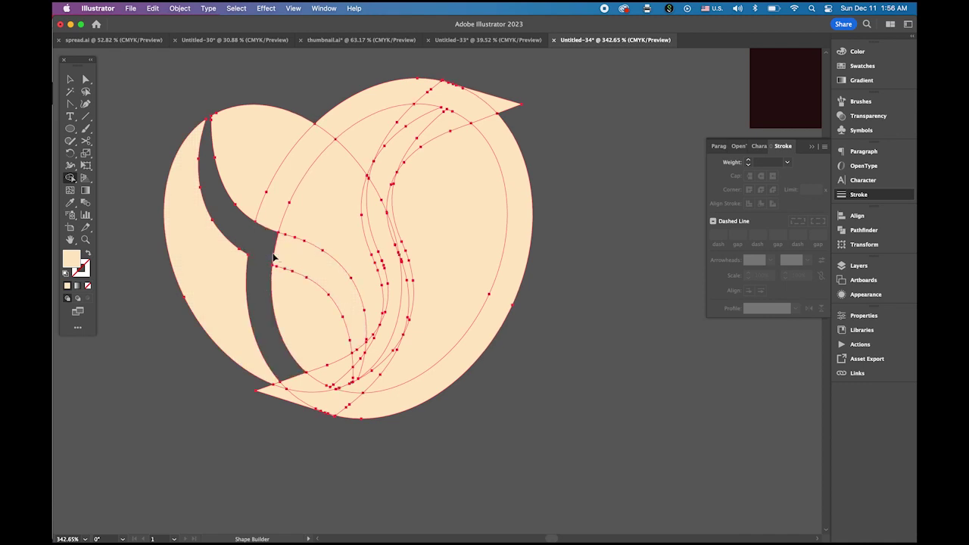
drag(276, 220, 333, 137)
alt+click(384, 95)
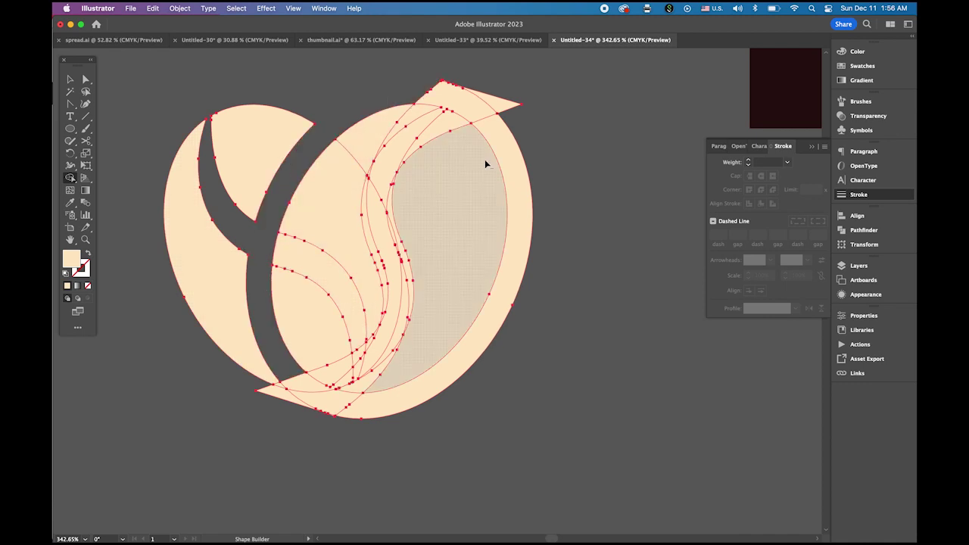
alt+click(507, 170)
alt+click(477, 105)
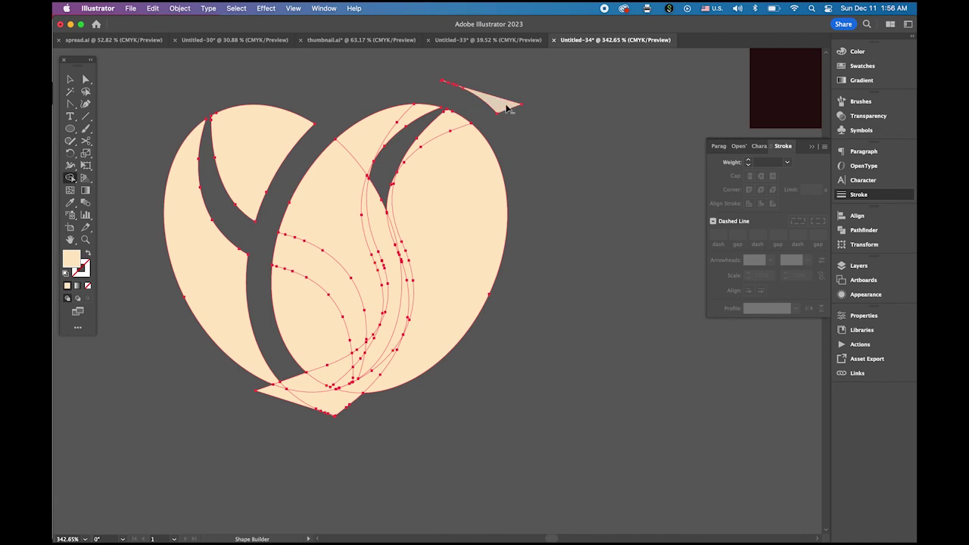
alt+click(496, 106)
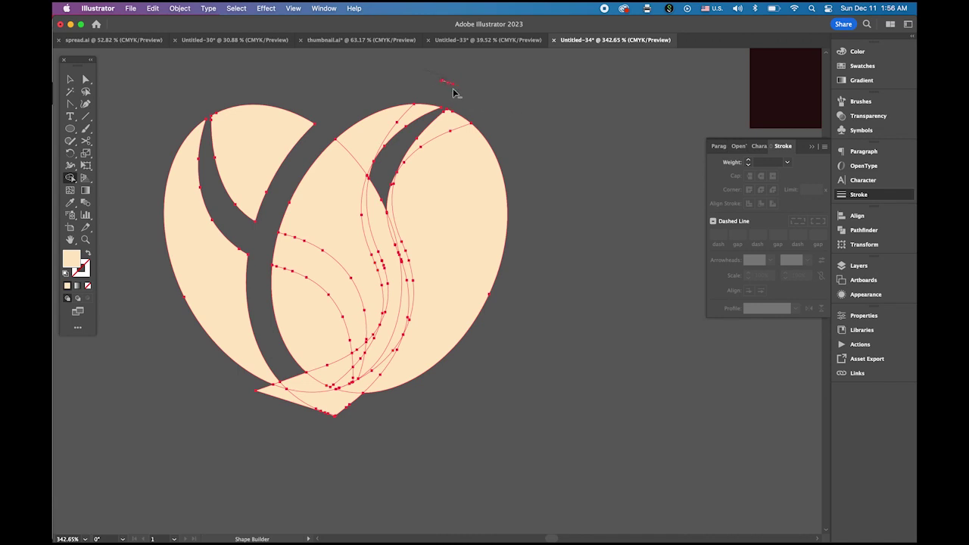
alt+click(281, 399)
alt+click(301, 388)
alt+click(318, 398)
alt+click(332, 406)
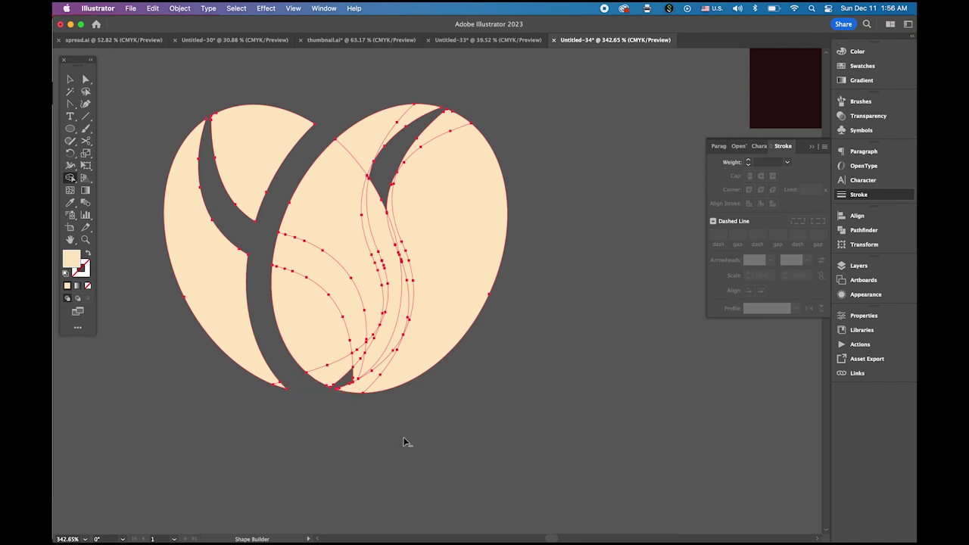
Step: Clear the leftover overlap slivers inside the front bean's S-shaped crease with Shape Builder, leaving one continuous gap
super+click(383, 174)
super+click(431, 188)
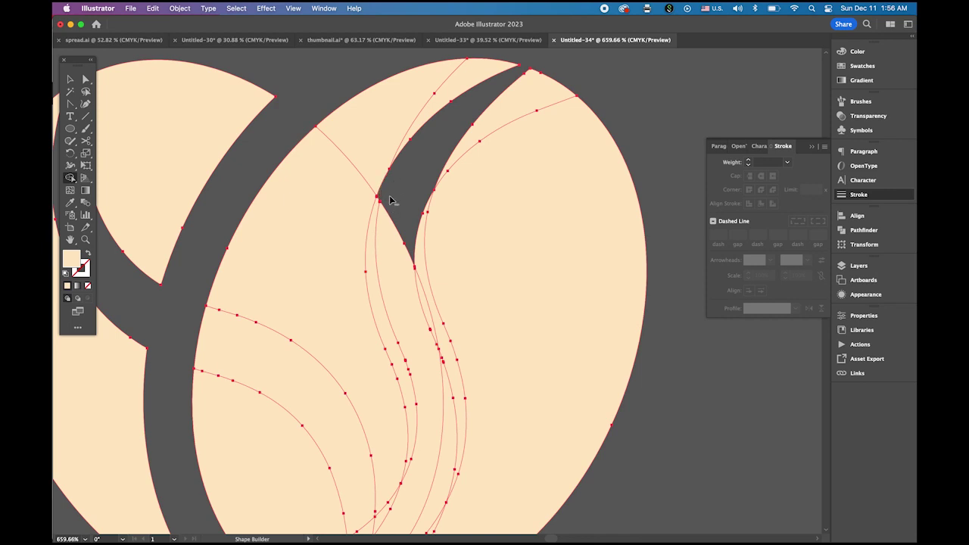
drag(387, 201, 377, 220)
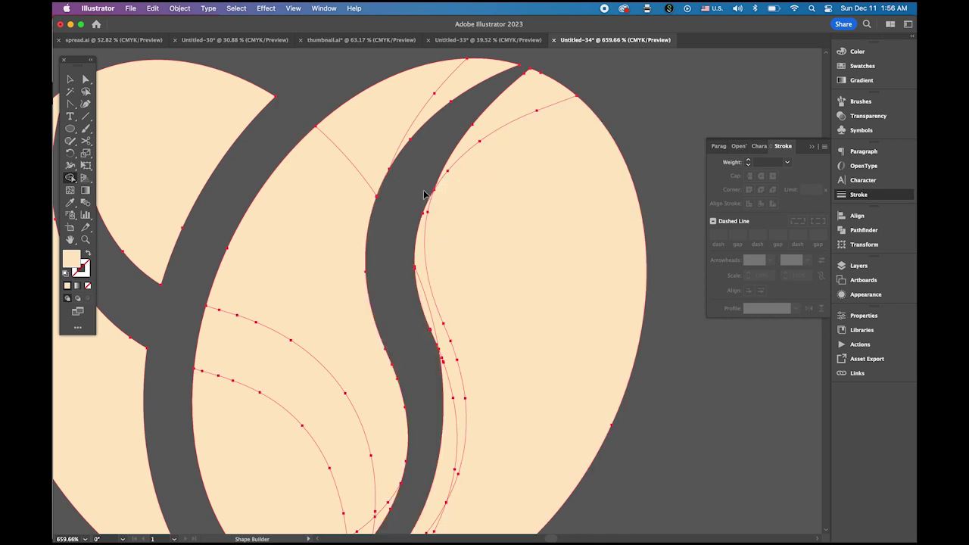
alt+click(424, 219)
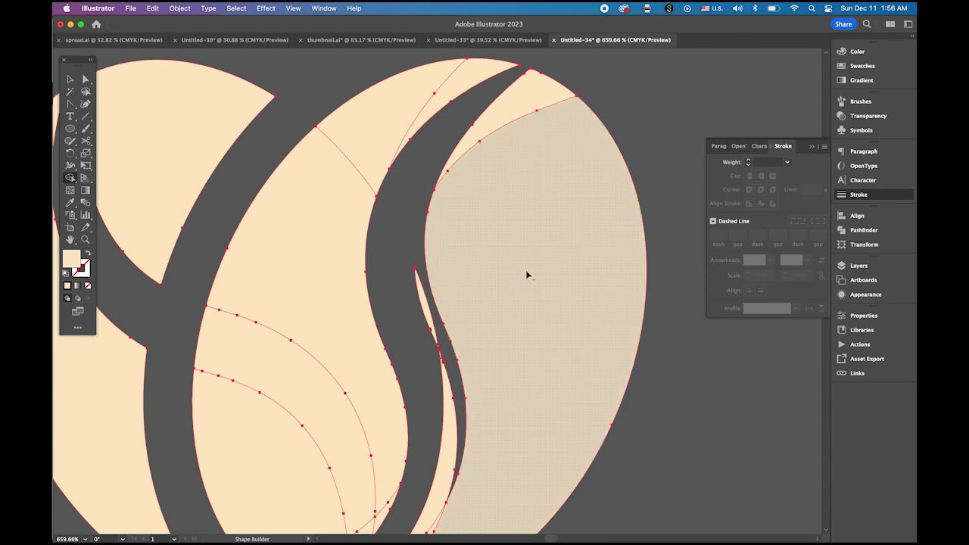
drag(520, 255, 510, 134)
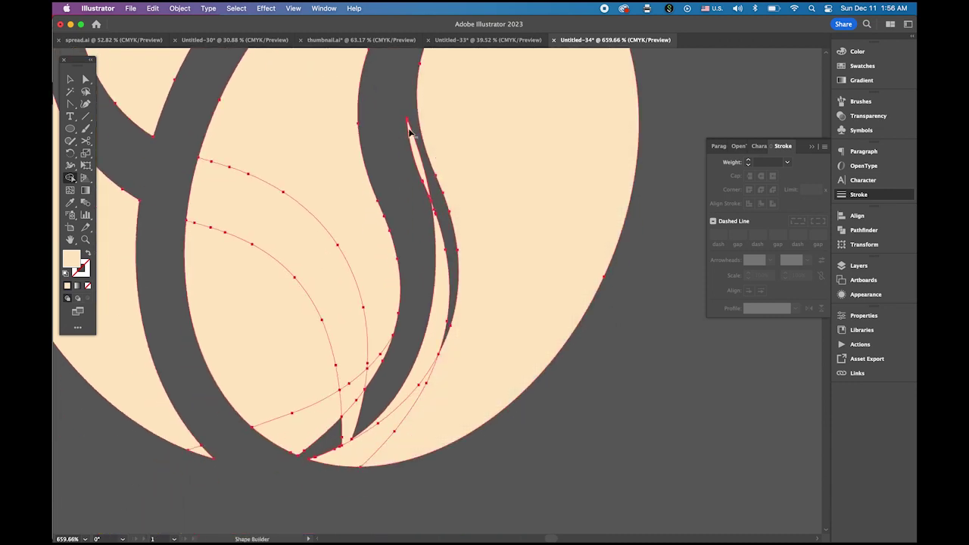
alt+click(417, 163)
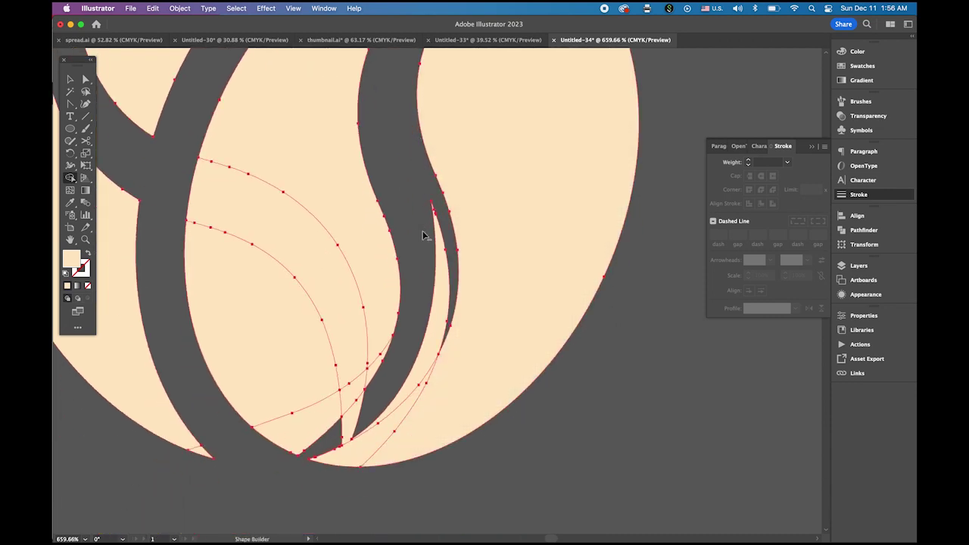
alt+click(443, 286)
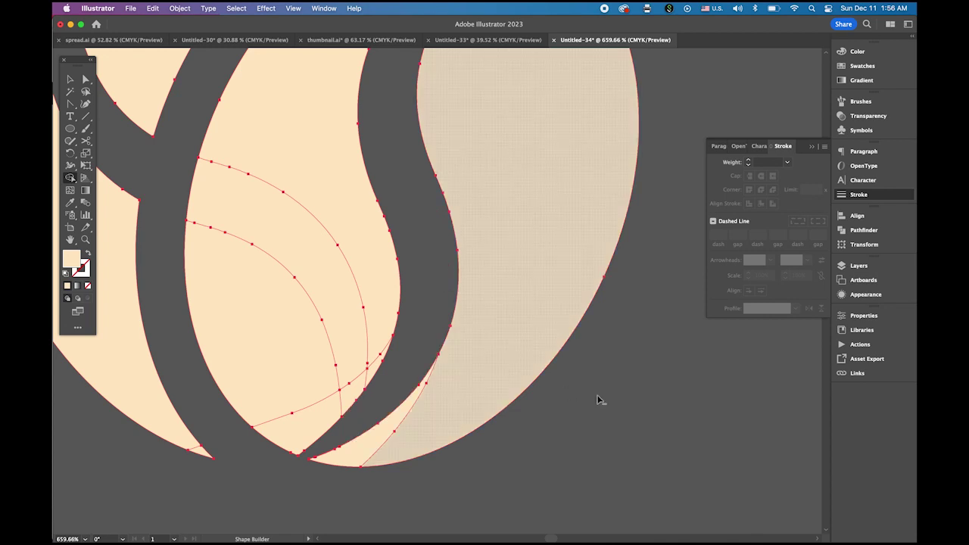
scroll(552, 401, down, 5)
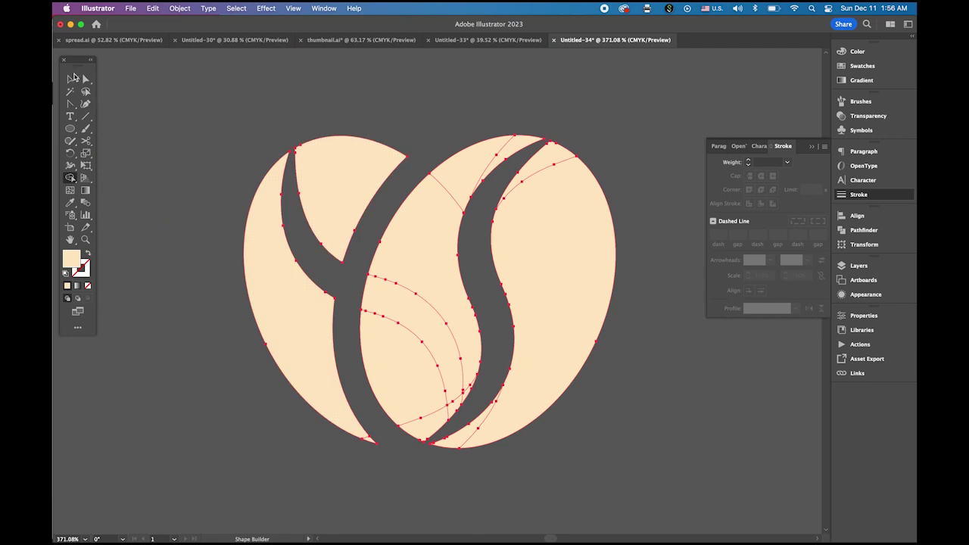
Step: Unite all the selected bean pieces with Pathfinder to remove the internal overlap lines
key(v)
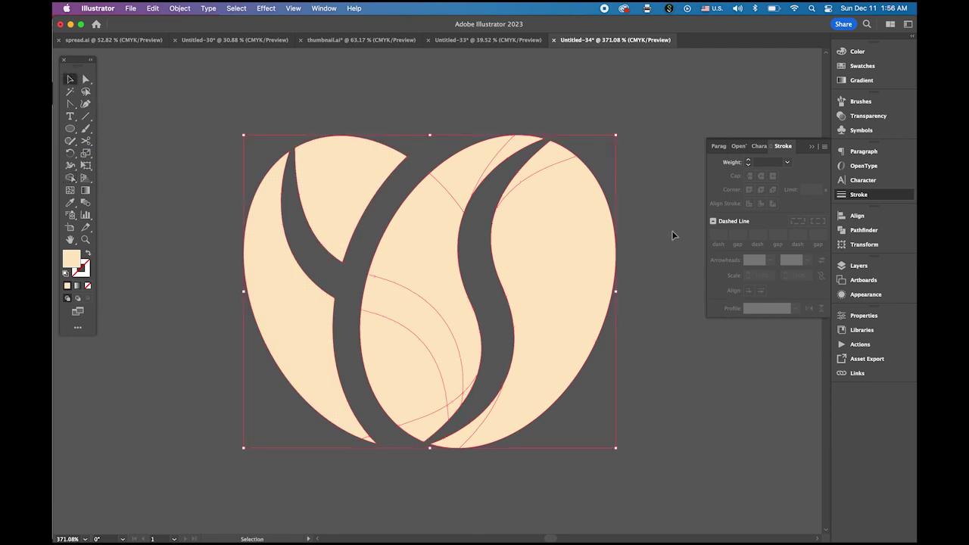
click(864, 230)
click(715, 240)
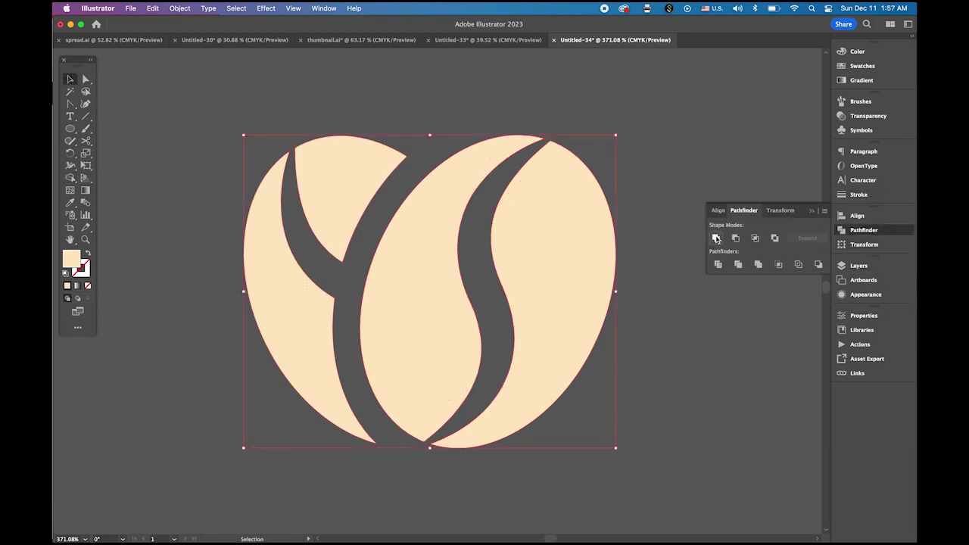
click(685, 340)
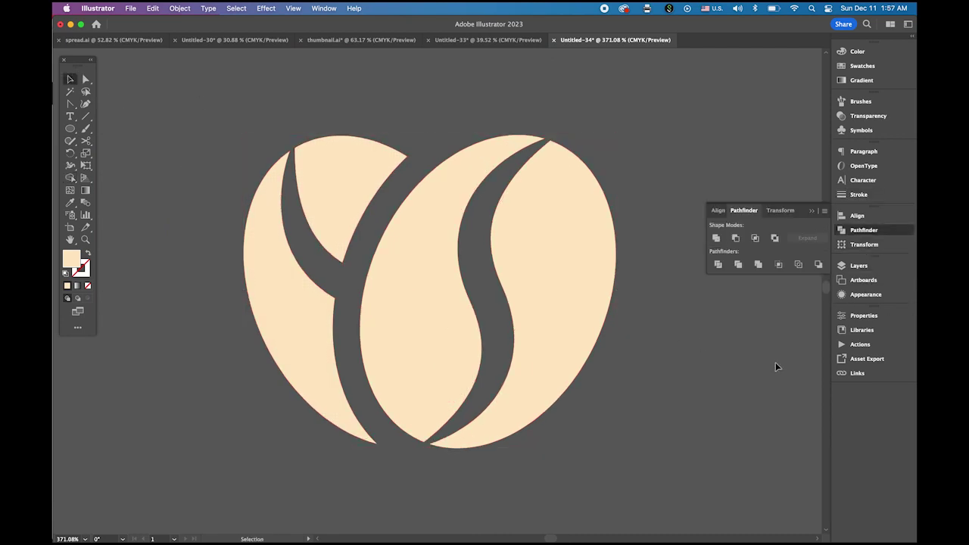
Step: Ungroup the united coffee beans into separate pieces
click(413, 238)
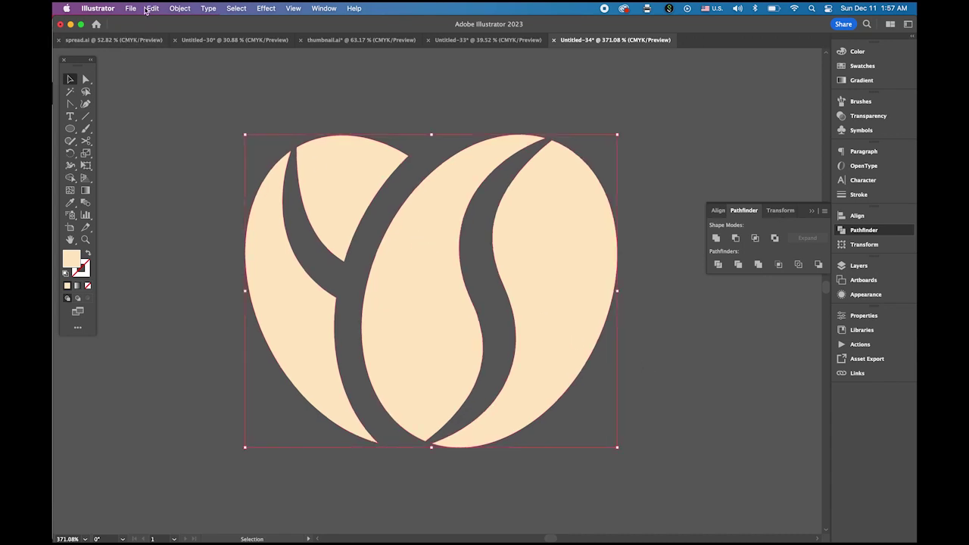
click(176, 7)
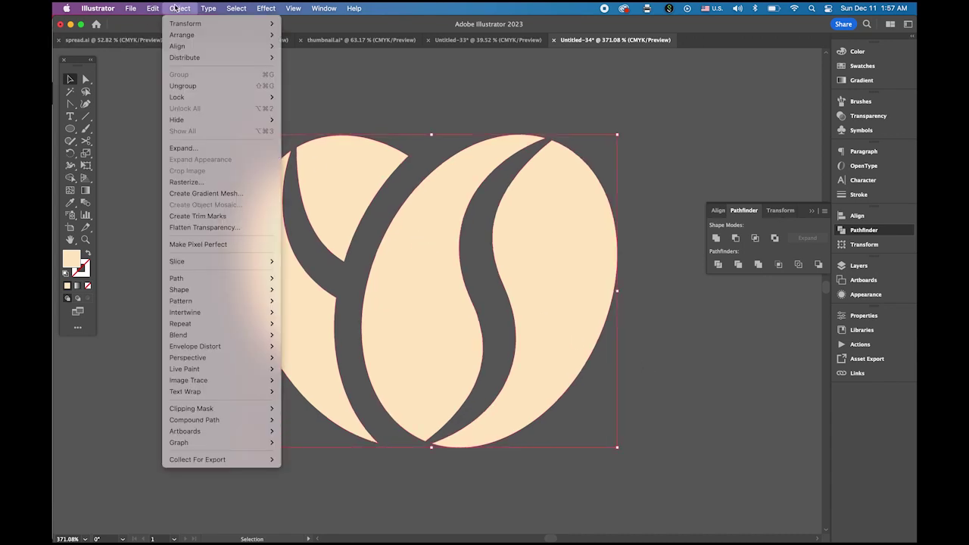
click(201, 86)
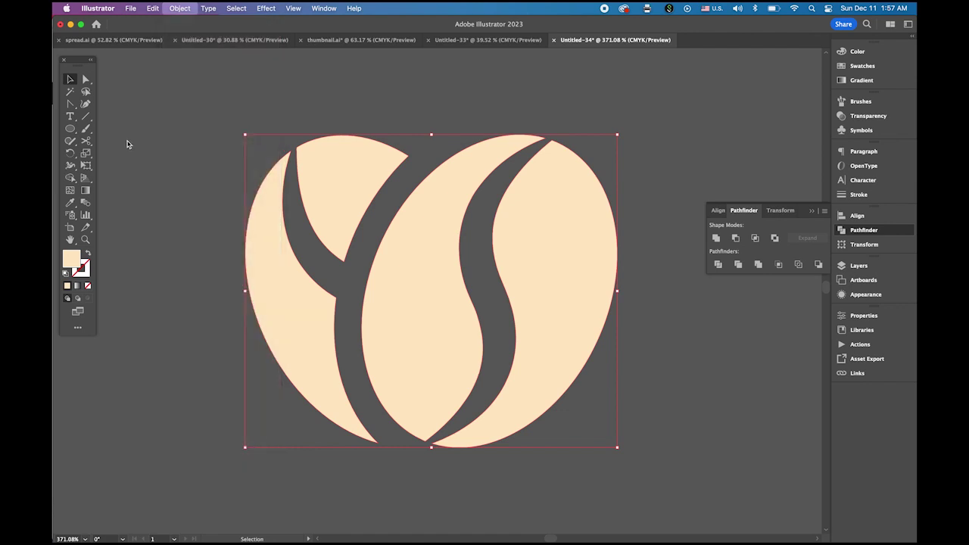
click(126, 143)
Step: Select both halves of the front bean, rotate them slightly clockwise, and nudge them down beside the back bean
click(418, 295)
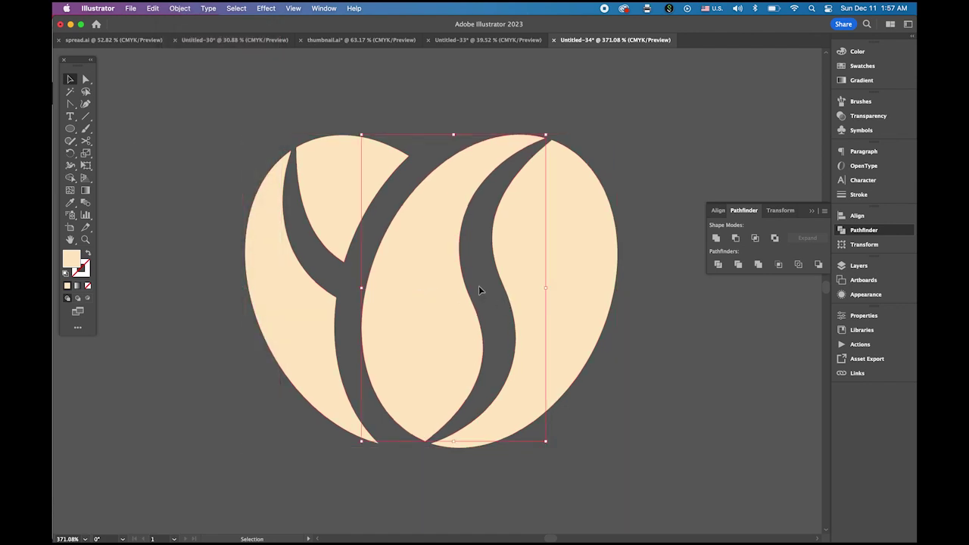
shift+click(593, 258)
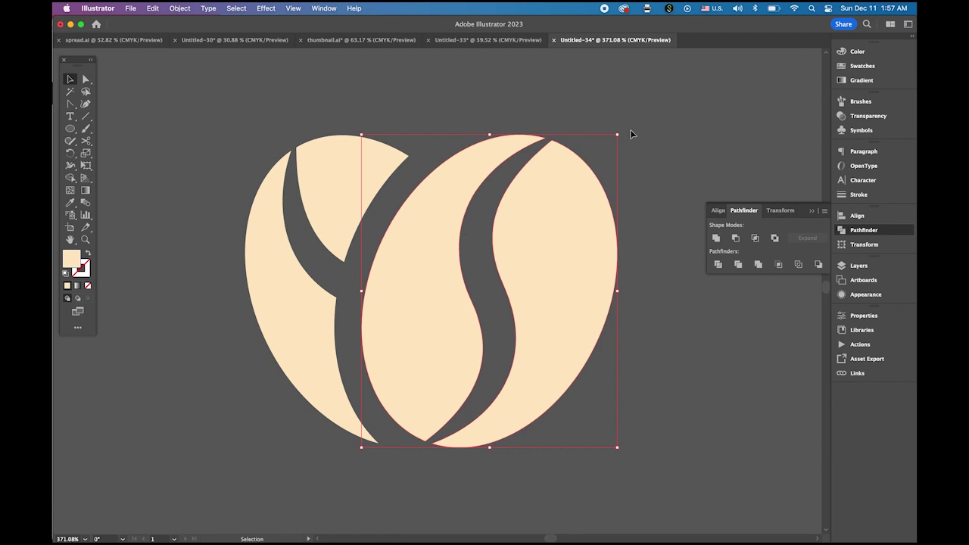
drag(624, 133, 643, 157)
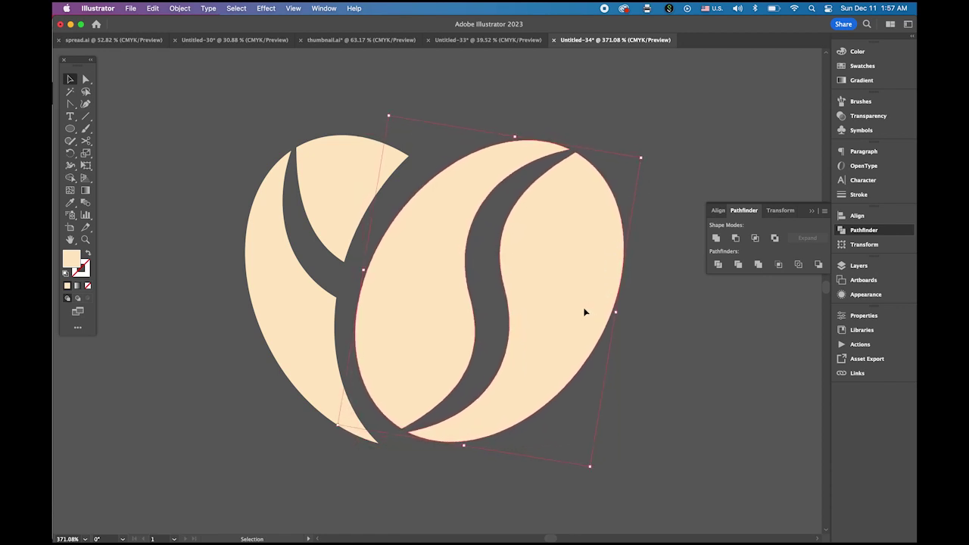
drag(584, 309, 582, 317)
click(696, 342)
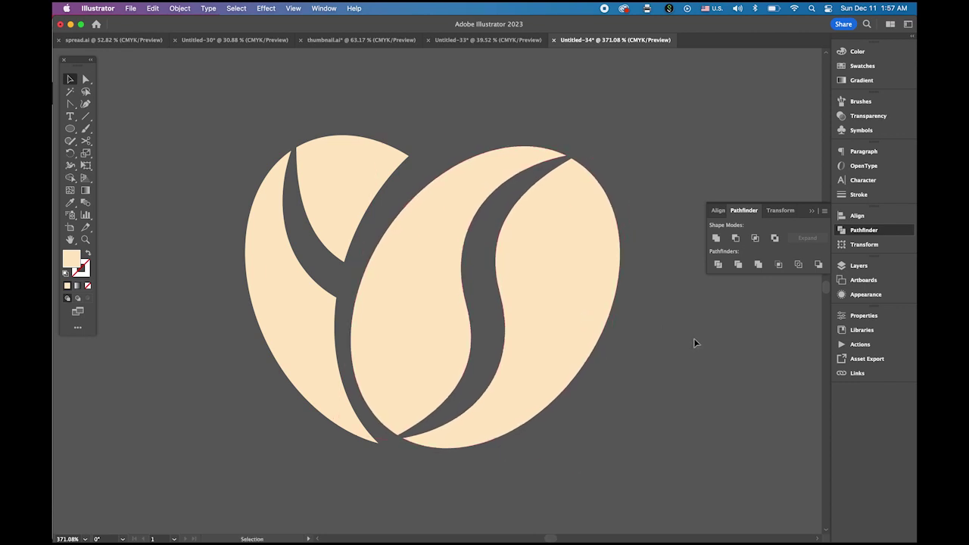
Step: Group all pieces of both beans and move the group to the left
drag(608, 416, 608, 418)
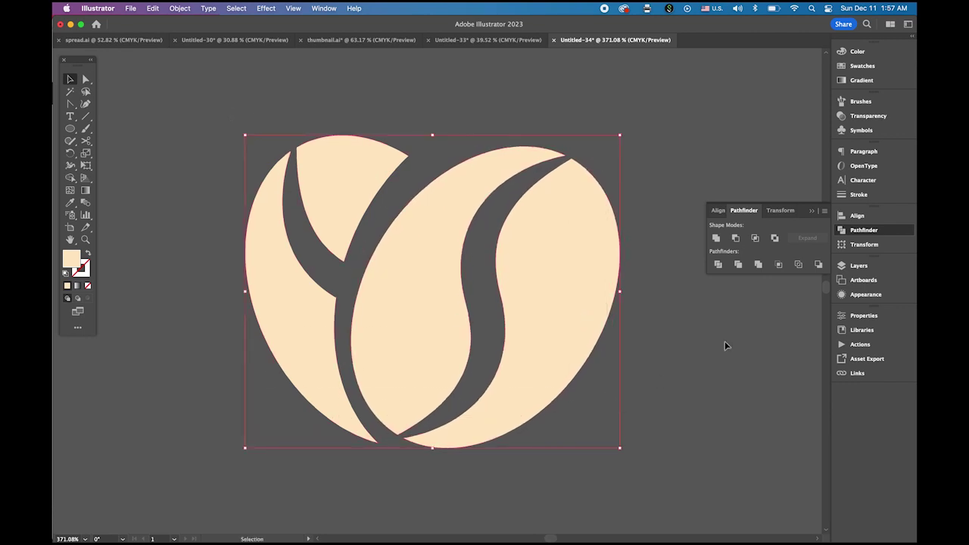
click(180, 8)
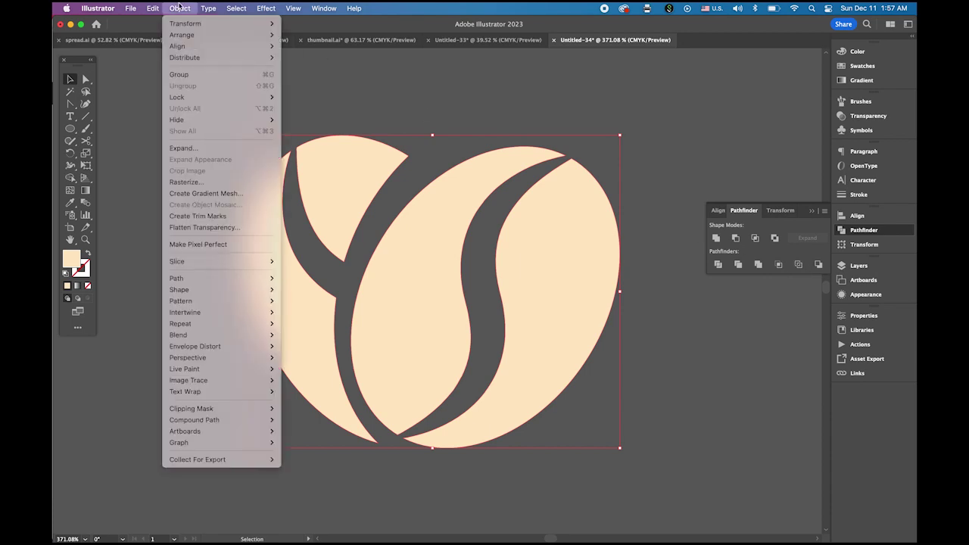
click(199, 76)
click(270, 122)
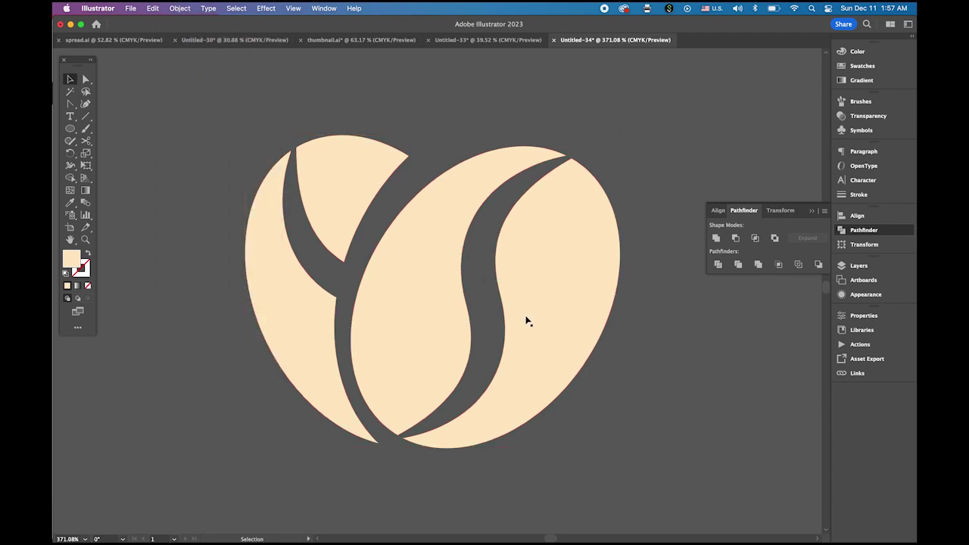
drag(526, 320, 353, 234)
drag(531, 346, 457, 340)
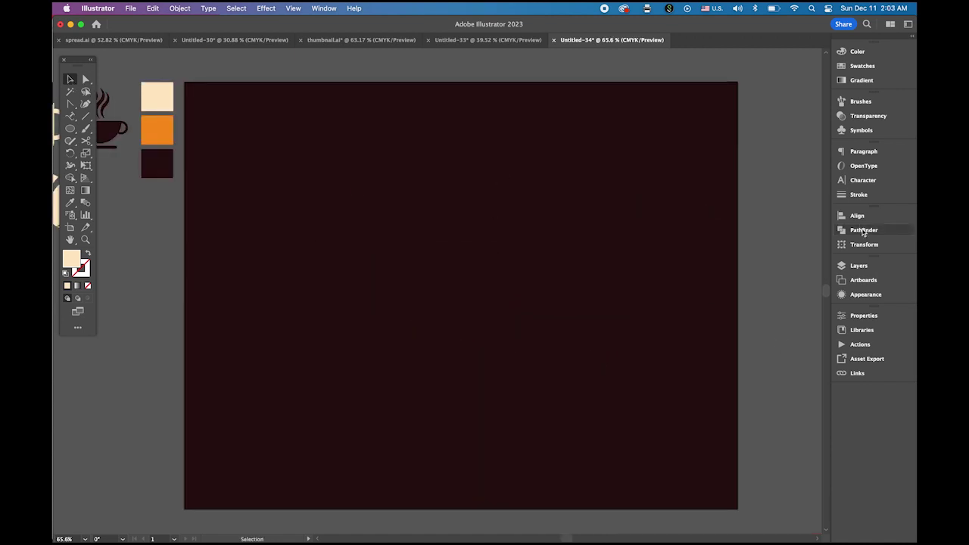
Step: Hide Layer 1 and sample the dark brown swatch square as the fill colour
click(858, 266)
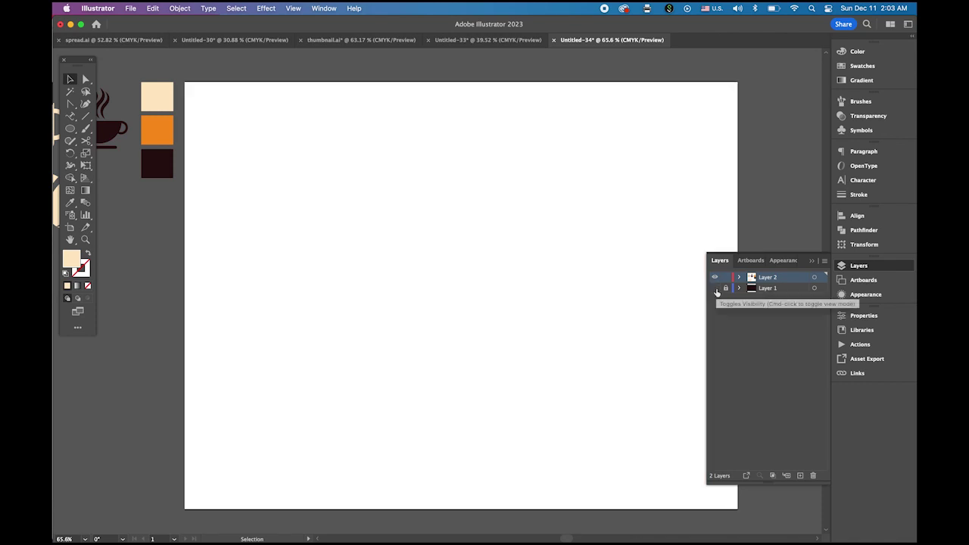
click(715, 288)
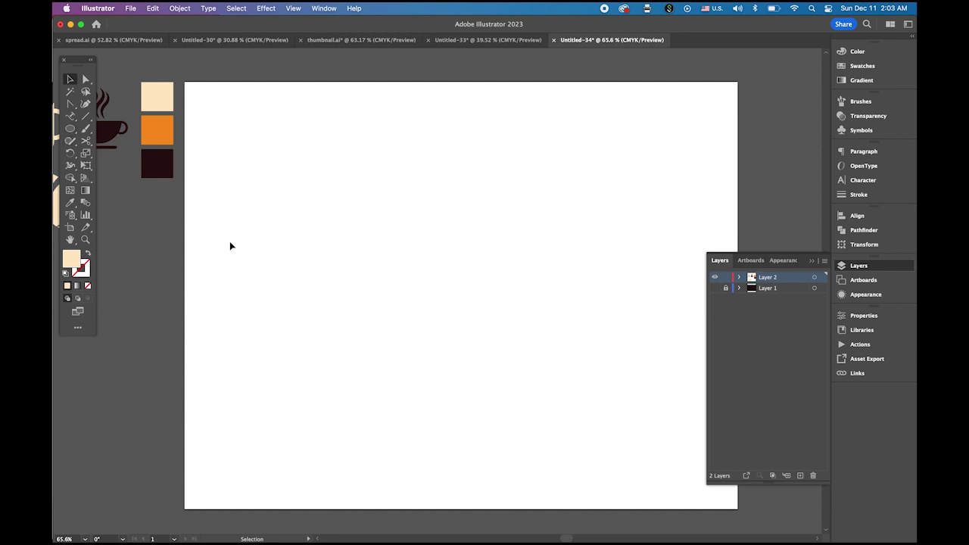
click(70, 130)
click(70, 203)
click(160, 165)
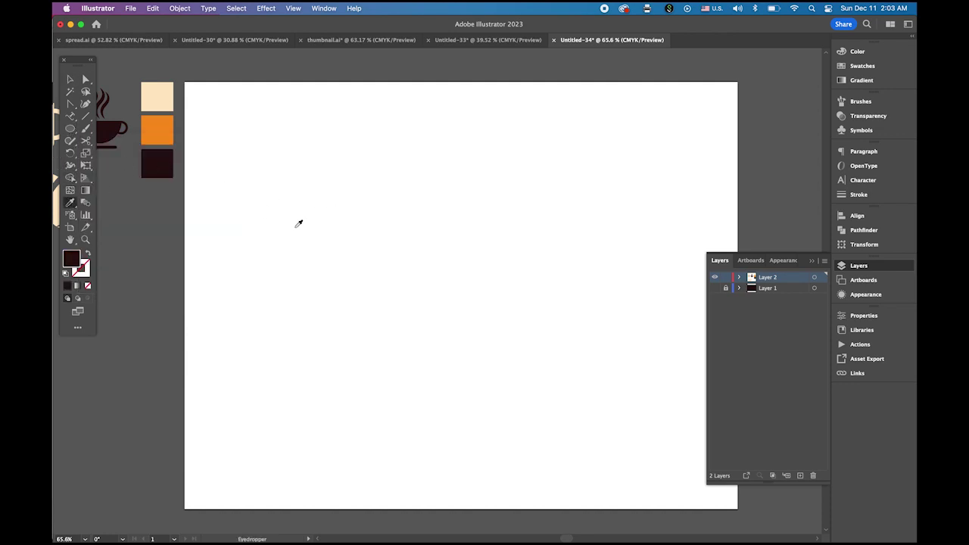
Step: Create a 300 × 300 pt circle on the artboard and move it slightly up and to the right
click(70, 131)
click(316, 202)
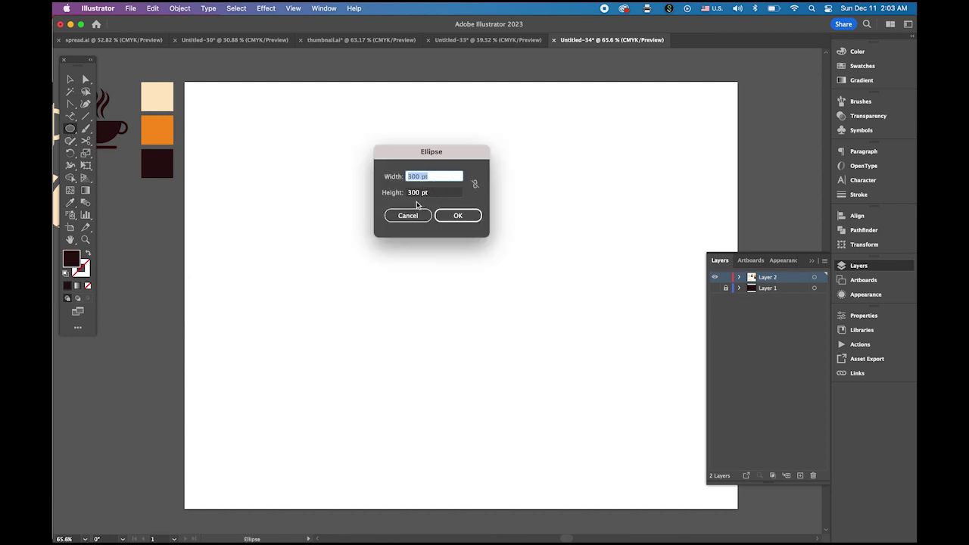
click(459, 217)
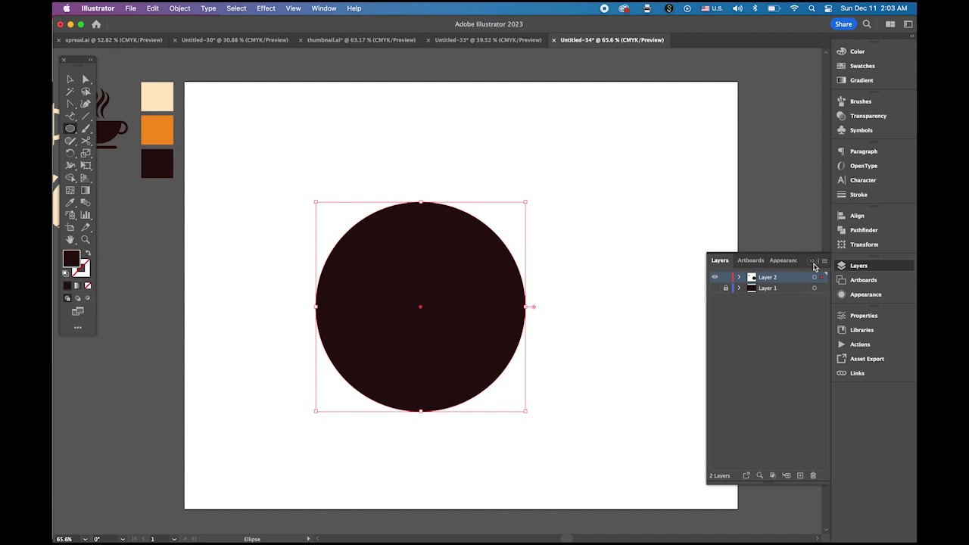
click(811, 261)
click(70, 80)
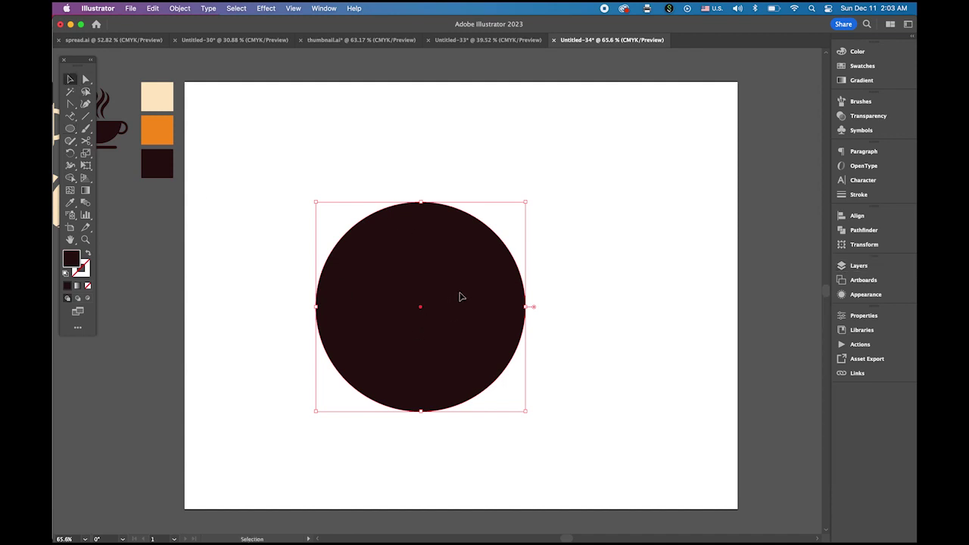
drag(460, 297, 477, 274)
Step: Copy the dark circle, paste the copy in front, and fill it with the cream swatch colour
click(156, 7)
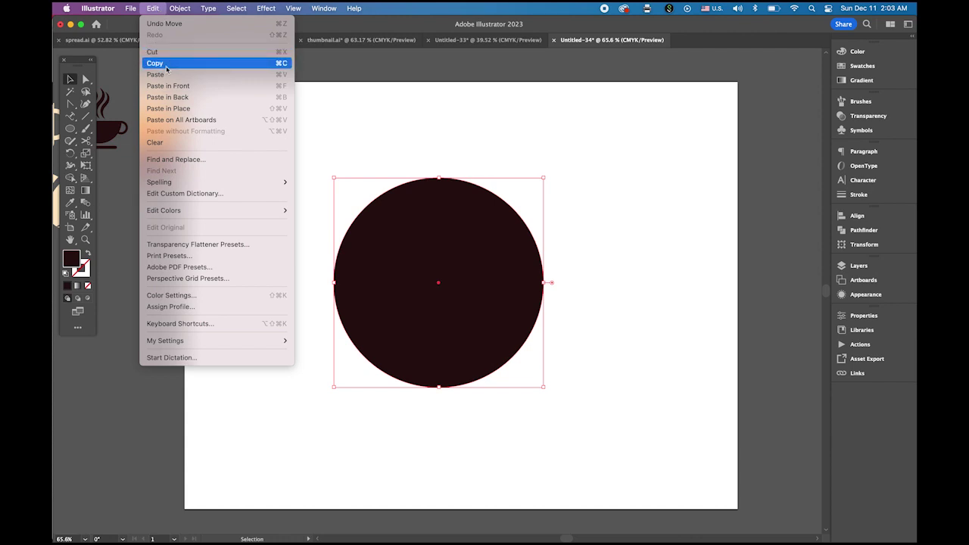
click(166, 66)
click(153, 7)
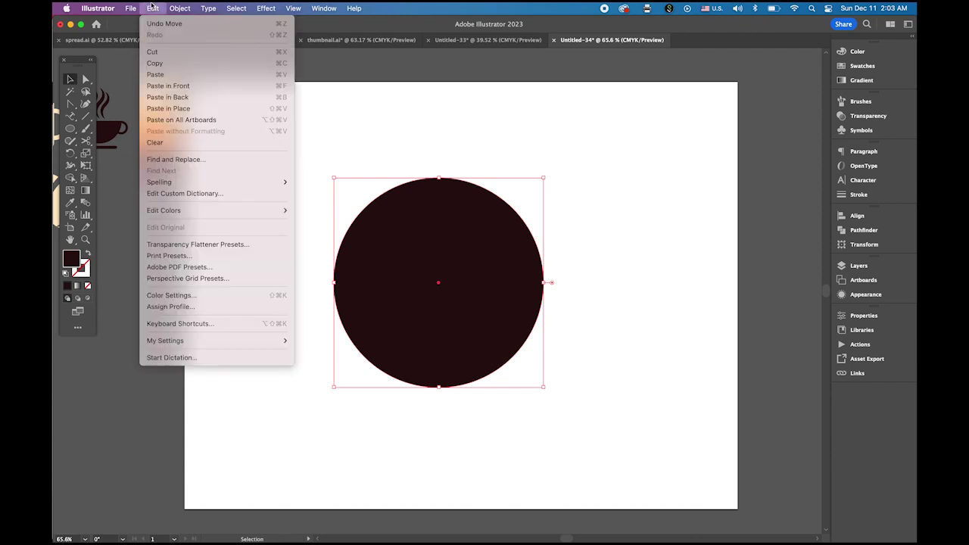
click(165, 87)
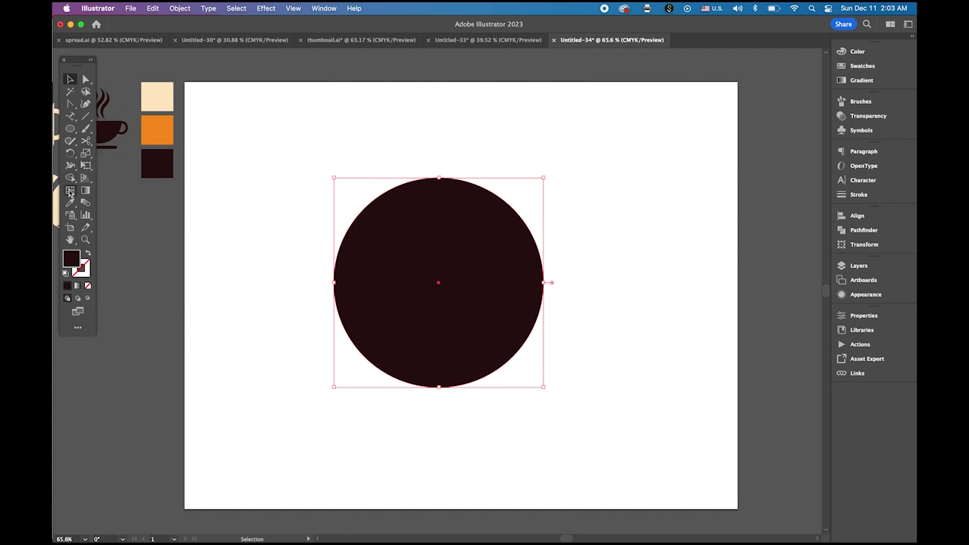
click(70, 204)
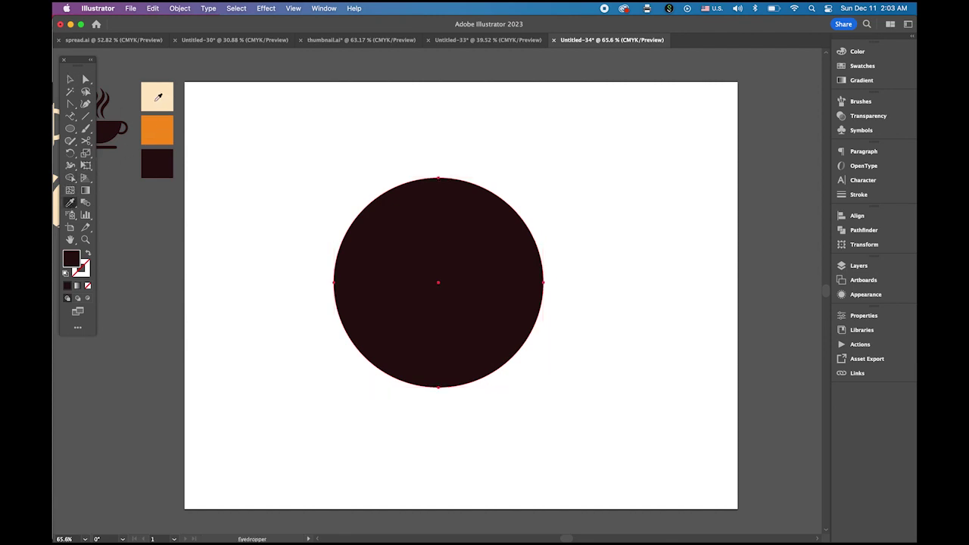
click(158, 96)
click(70, 79)
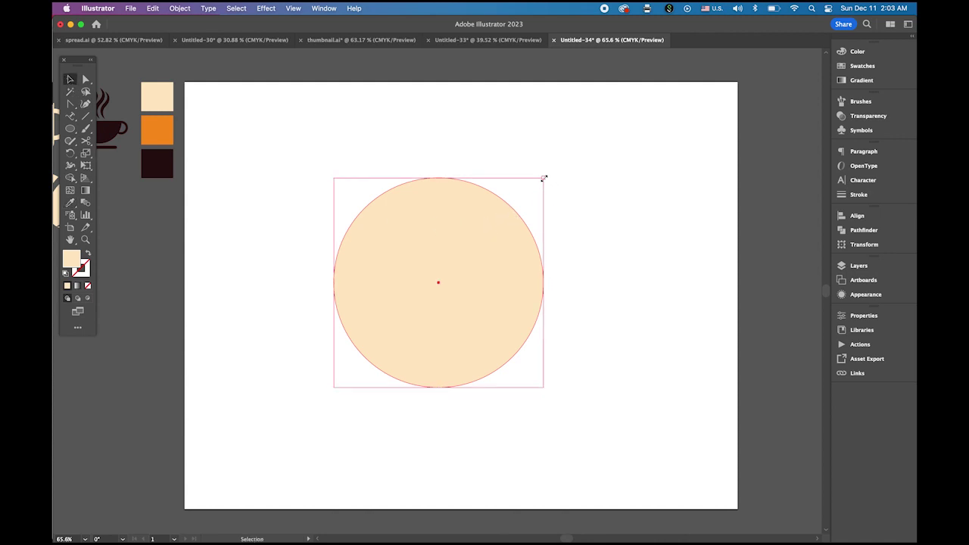
Step: Scale the cream circle down from its centre to about two-thirds of the dark circle's diameter
drag(544, 178, 508, 203)
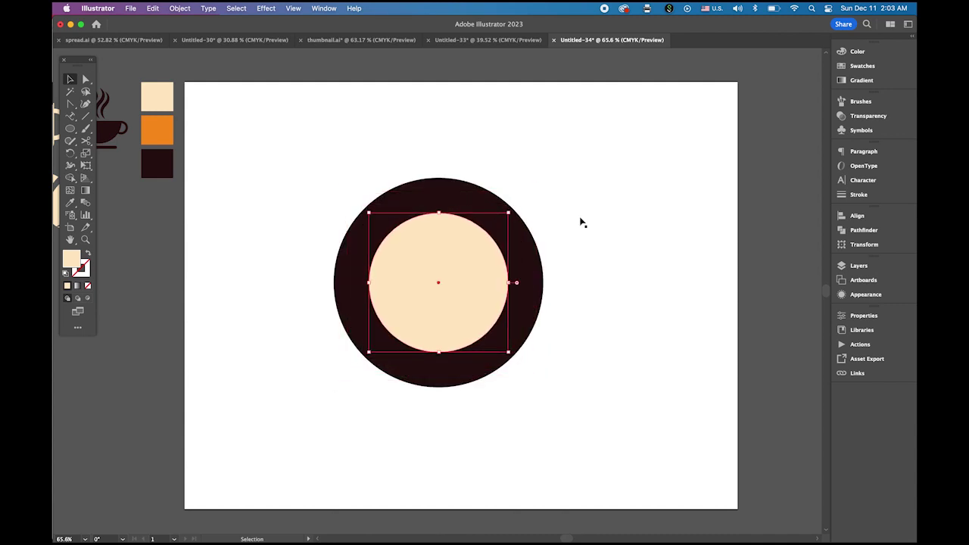
click(643, 329)
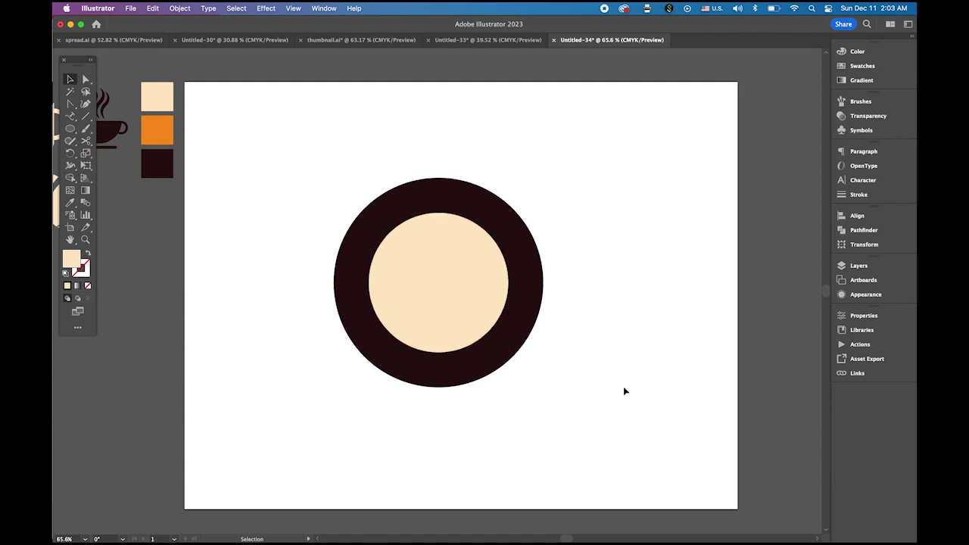
Step: Duplicate the large dark brown circle in place and send the copy to the back
click(465, 199)
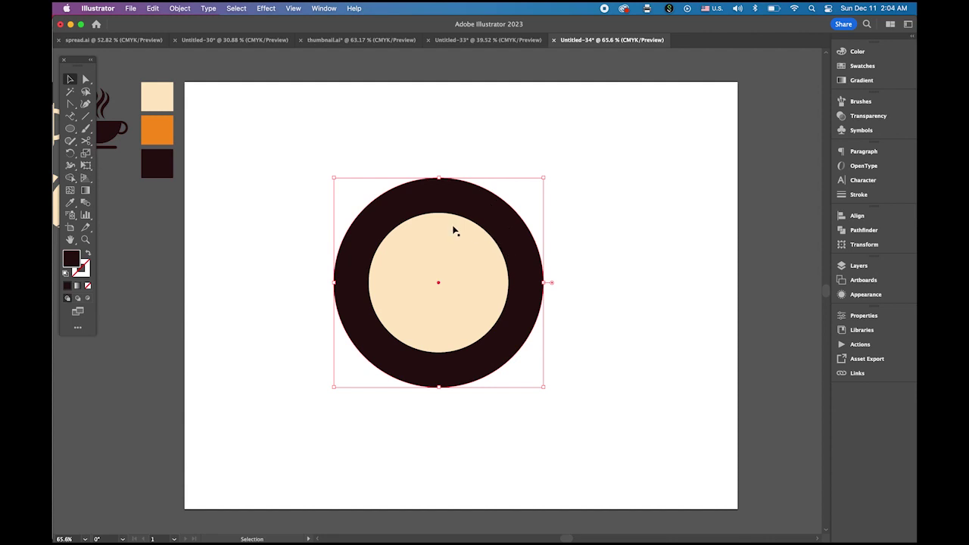
click(152, 8)
click(153, 9)
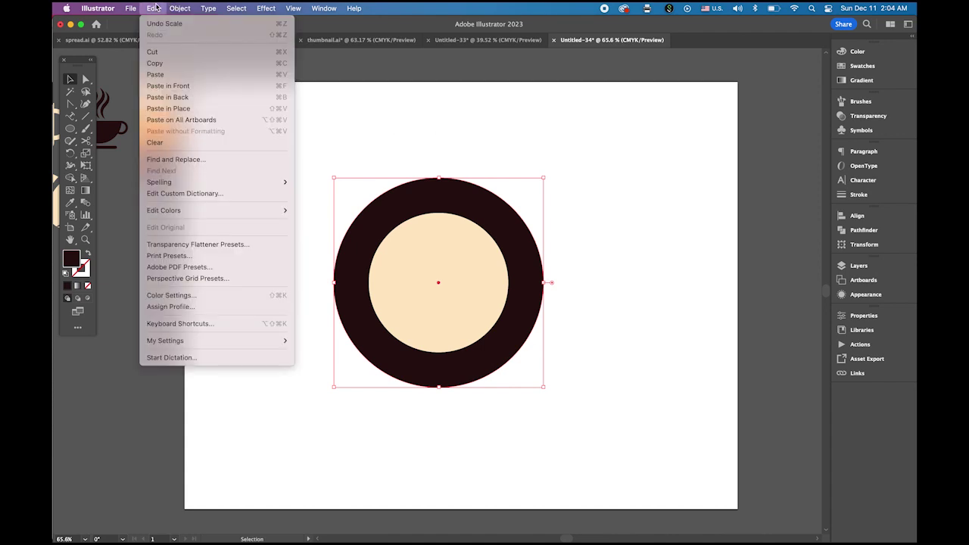
click(170, 86)
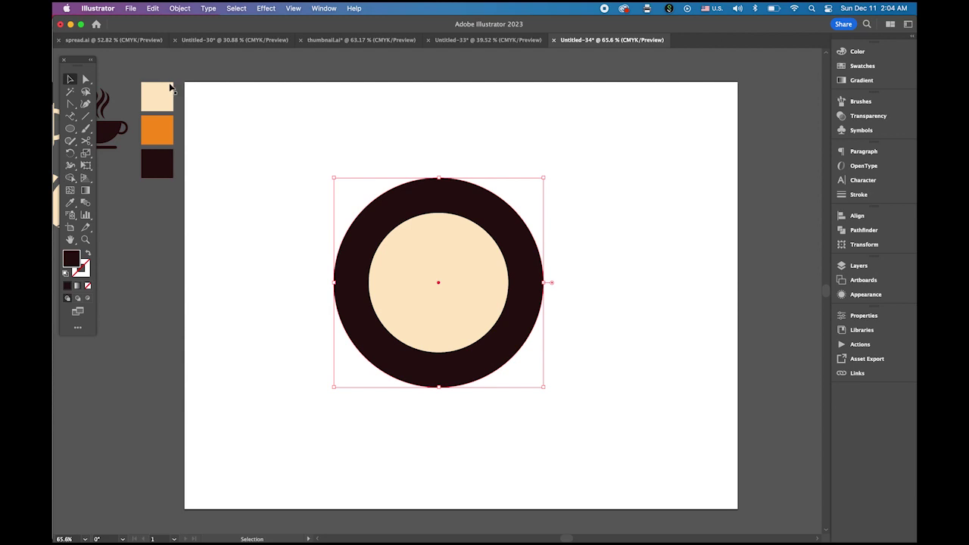
click(187, 8)
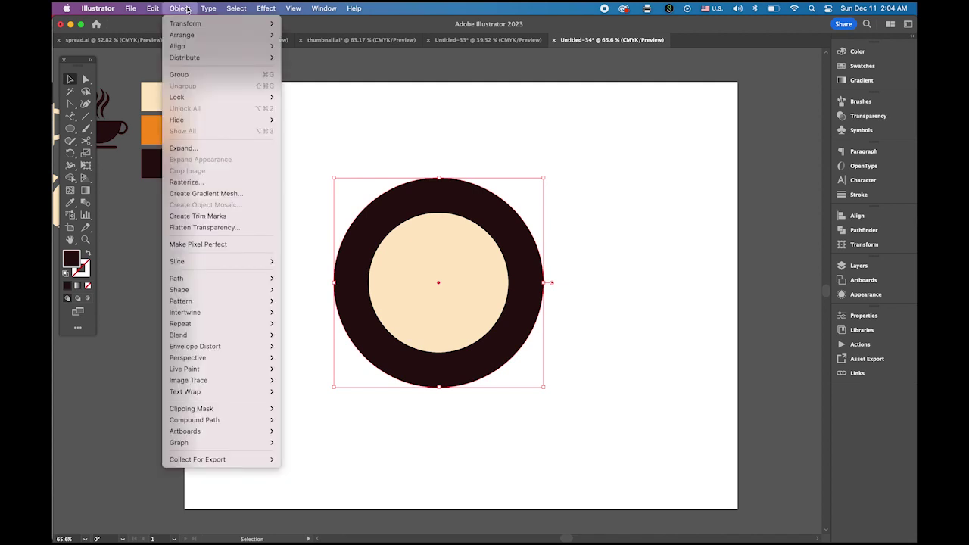
mouse_move(189, 34)
click(318, 68)
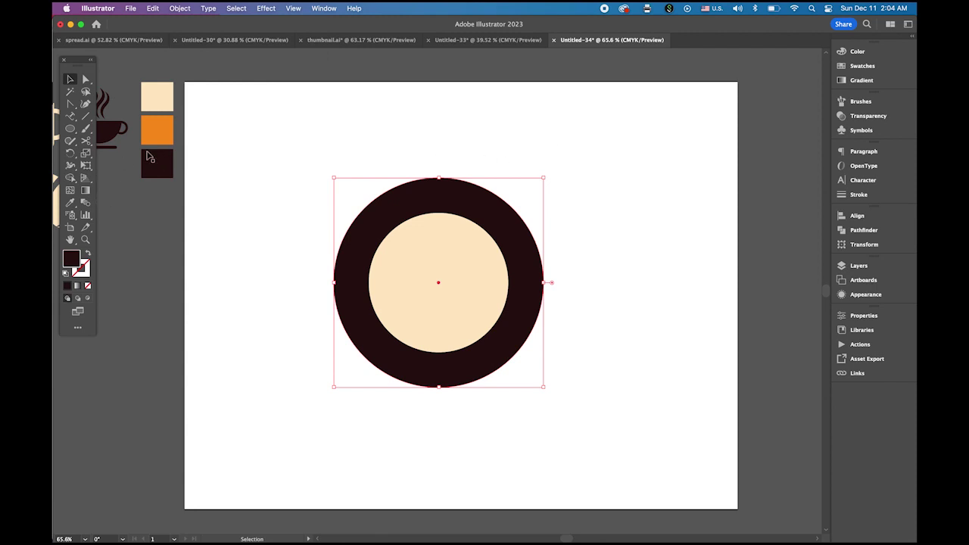
Step: Fill the back circle with the orange swatch colour and scale it up from its centre into a narrow rim around the dark circle
click(71, 203)
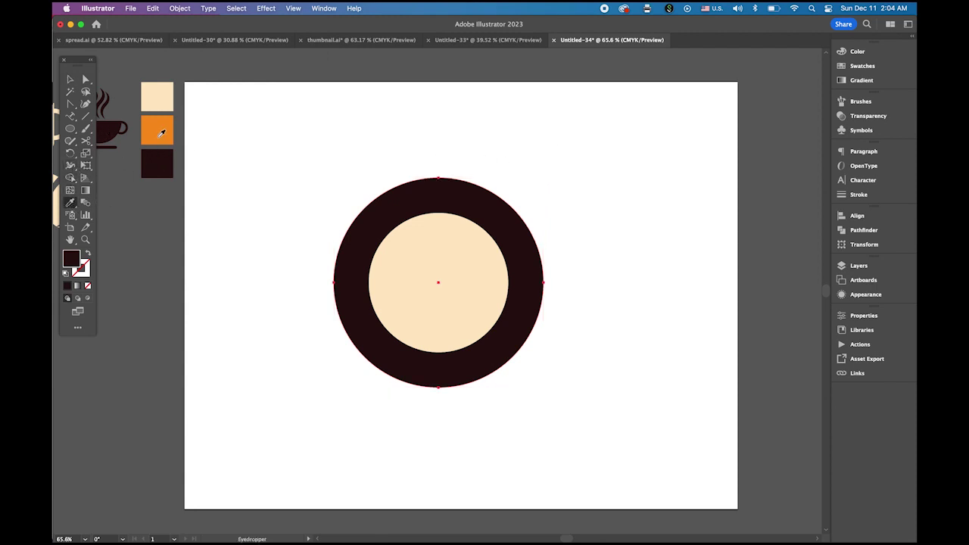
click(160, 131)
click(71, 80)
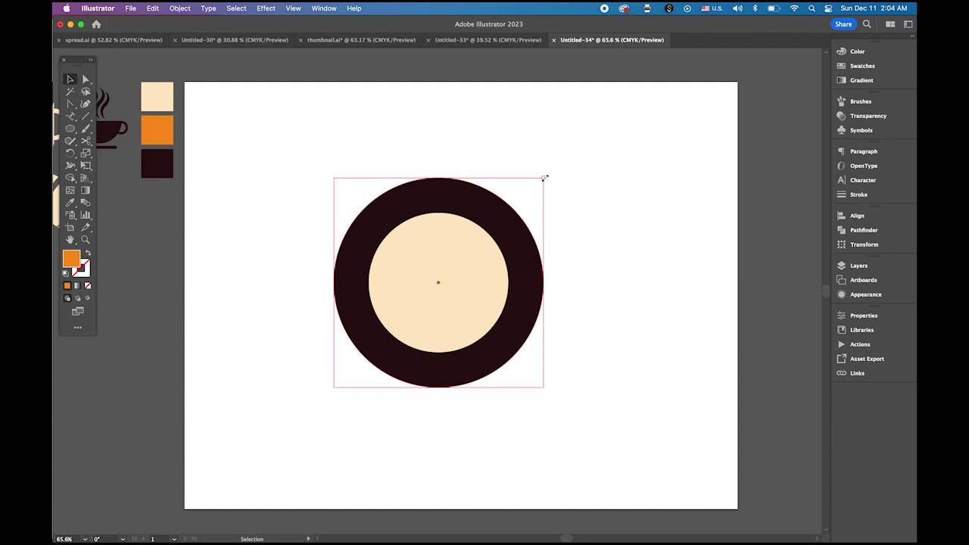
drag(544, 177, 564, 167)
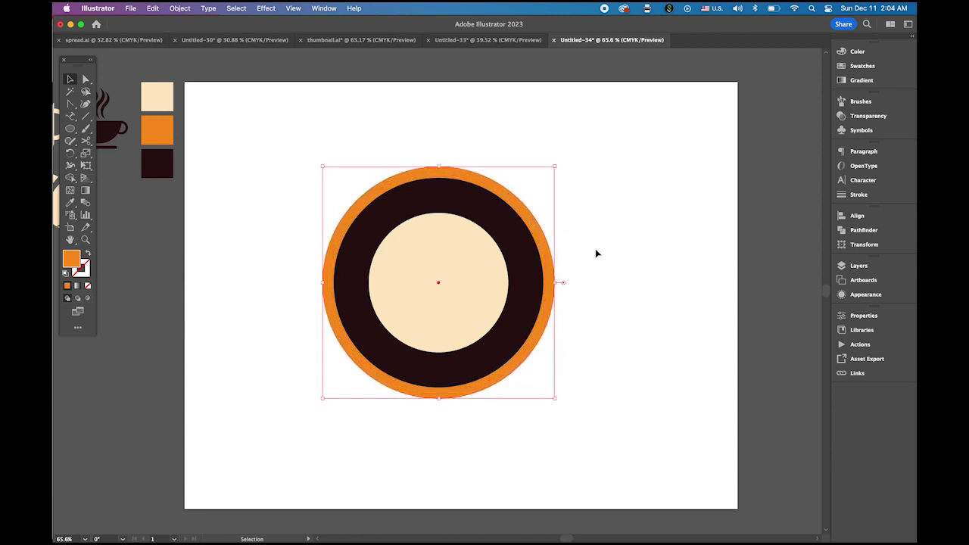
Step: Apply a Zig Zag effect to the orange circle with 9 pt absolute size, 5 ridges per segment and corner points
click(265, 7)
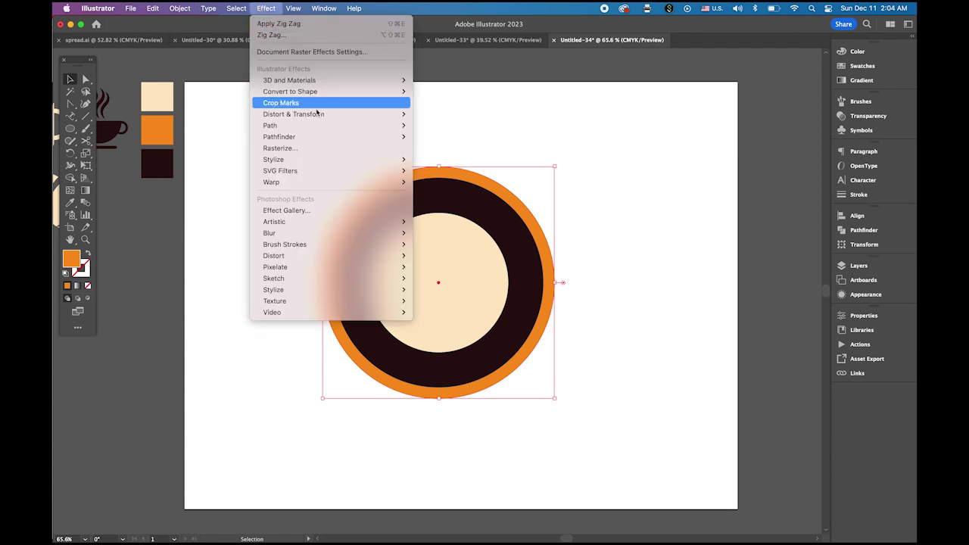
mouse_move(319, 113)
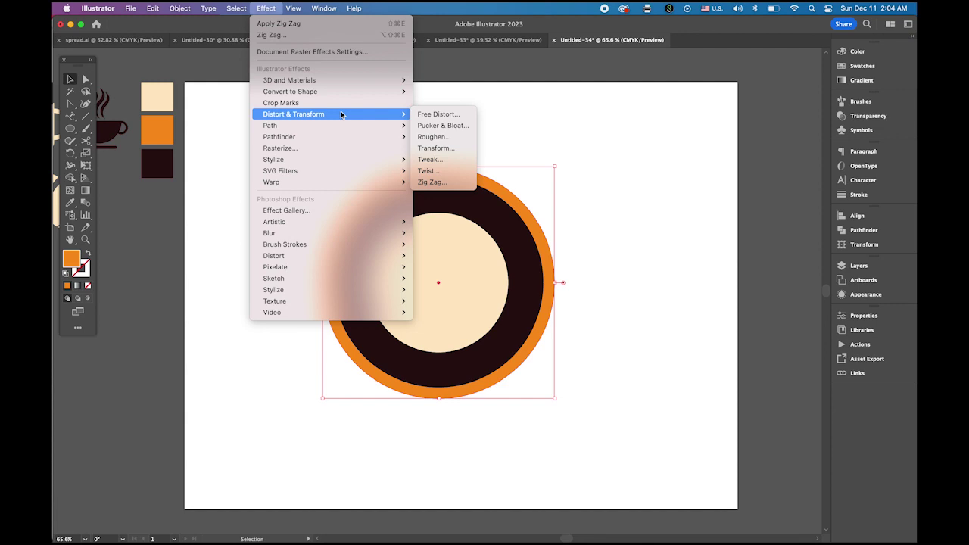
click(454, 183)
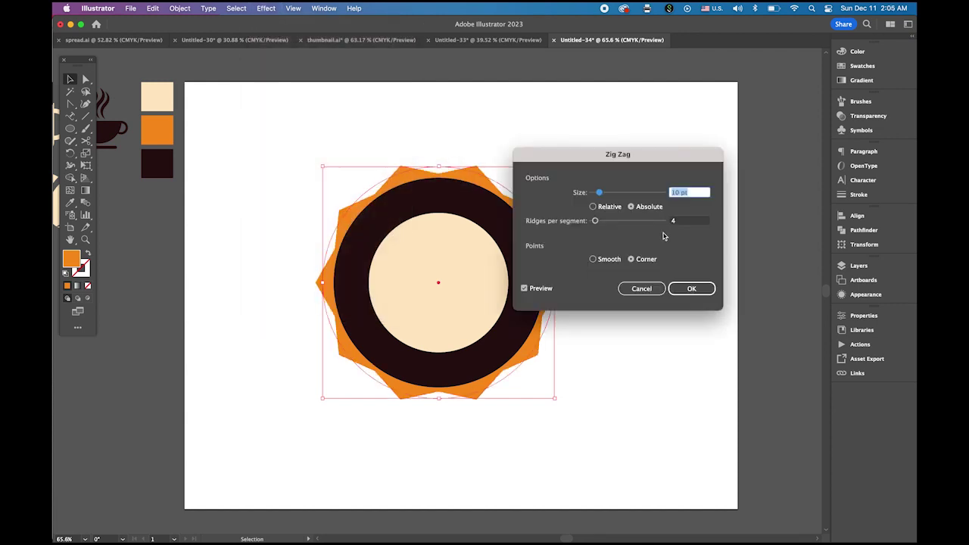
drag(583, 158, 616, 143)
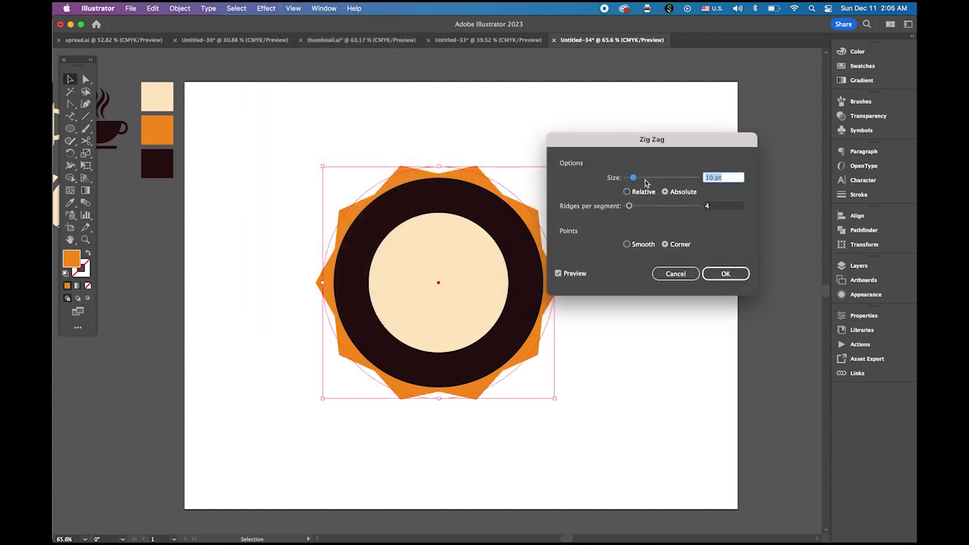
drag(633, 180, 631, 179)
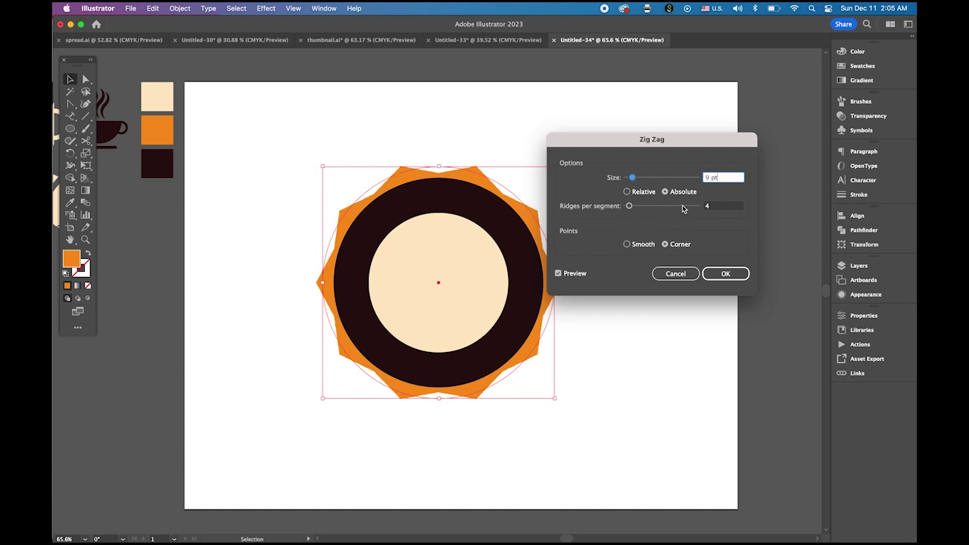
click(705, 207)
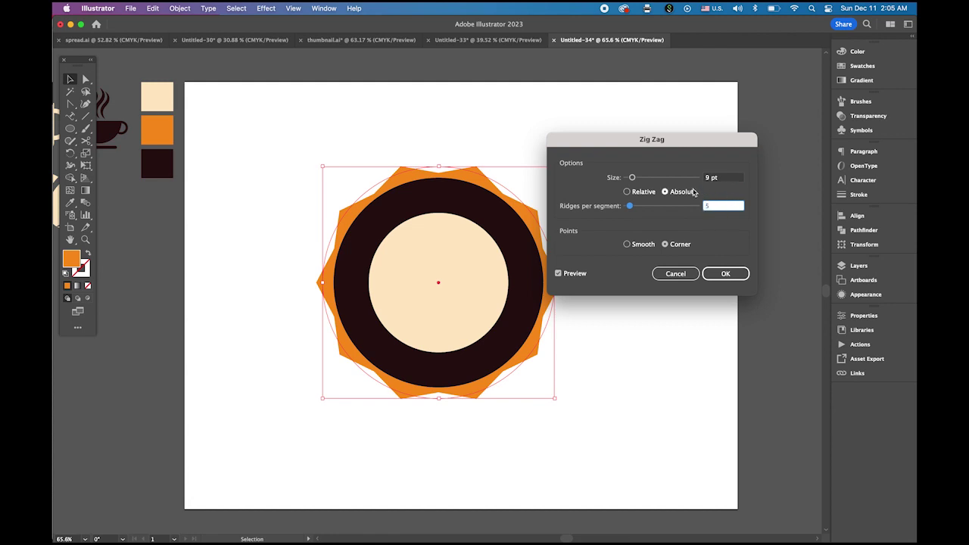
text(5)
click(558, 273)
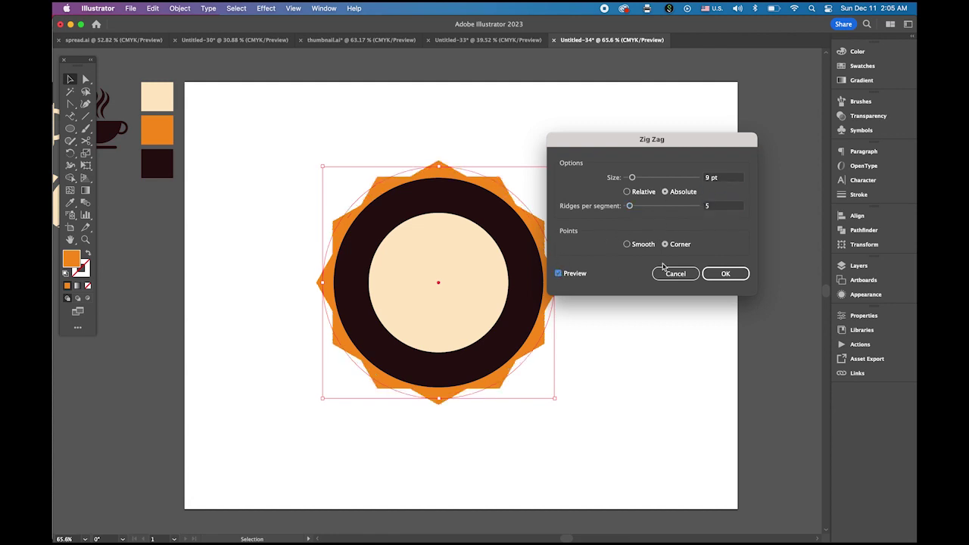
click(725, 274)
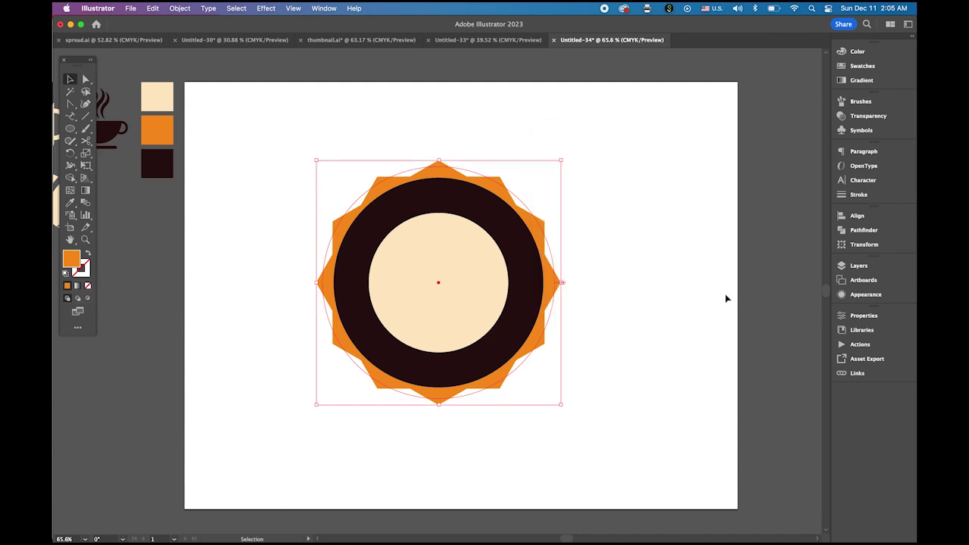
Step: Expand the appearance of the orange zigzag shape and round all its corners into a soft scalloped edge
click(180, 8)
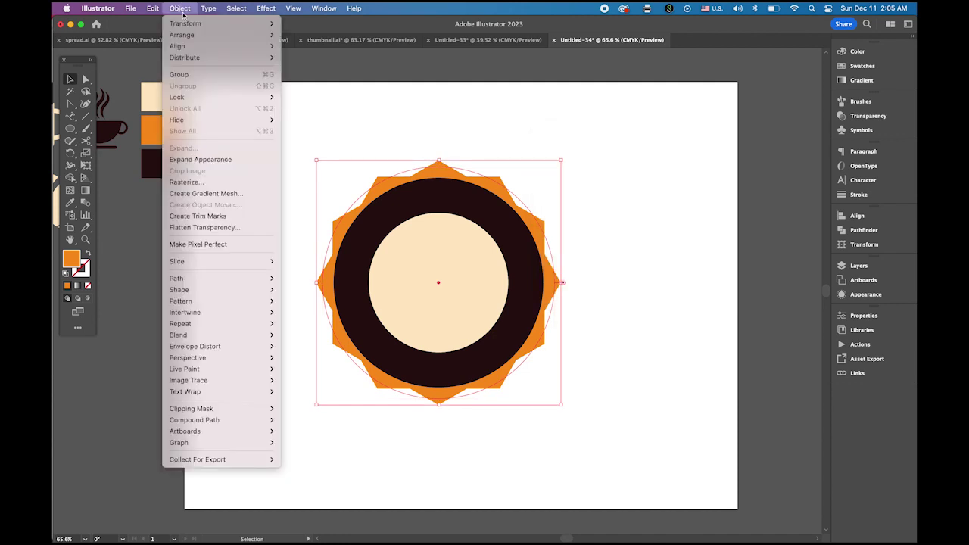
click(205, 159)
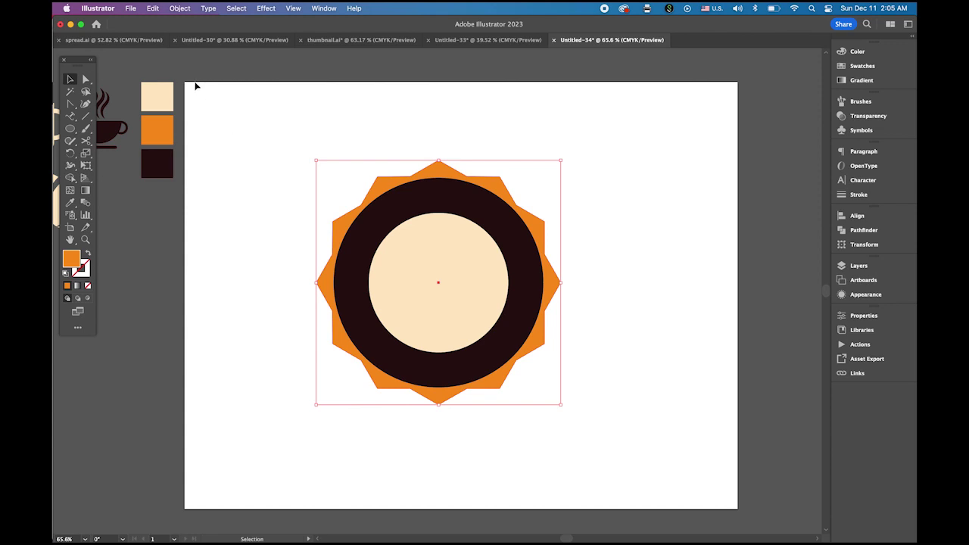
click(84, 79)
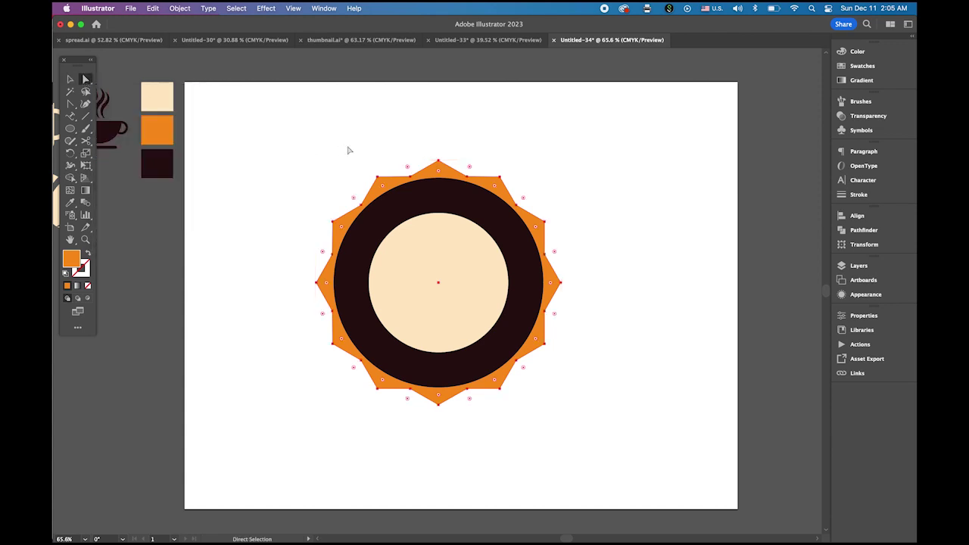
click(438, 172)
drag(439, 173, 440, 195)
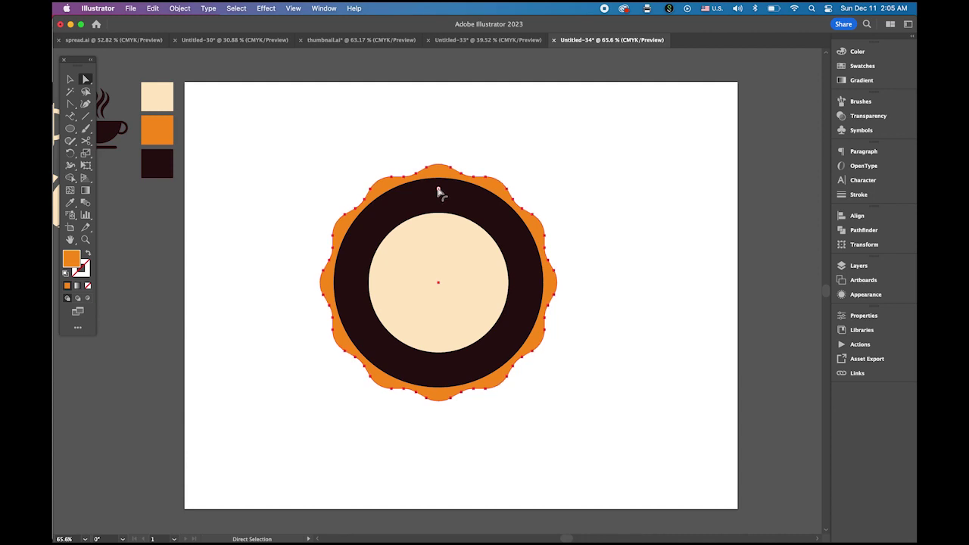
click(70, 79)
click(261, 136)
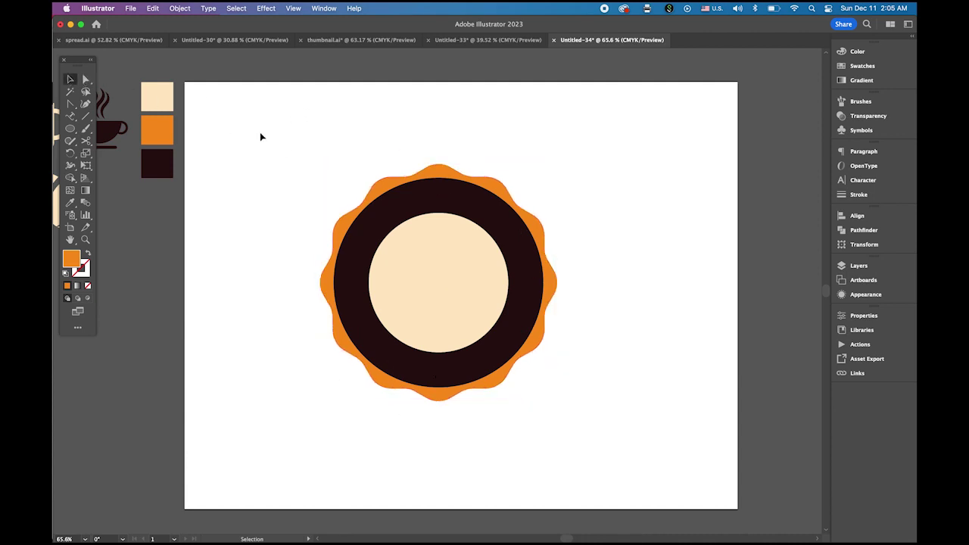
Step: Offset the orange scalloped path by 7 pt with miter joins and limit 4, and fill the offset shape with the dark brown swatch colour
click(445, 173)
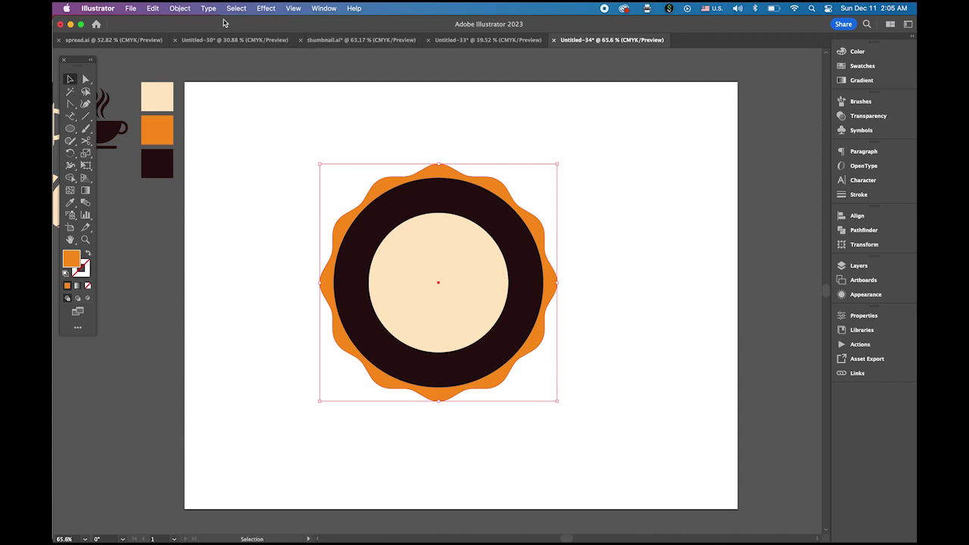
click(177, 8)
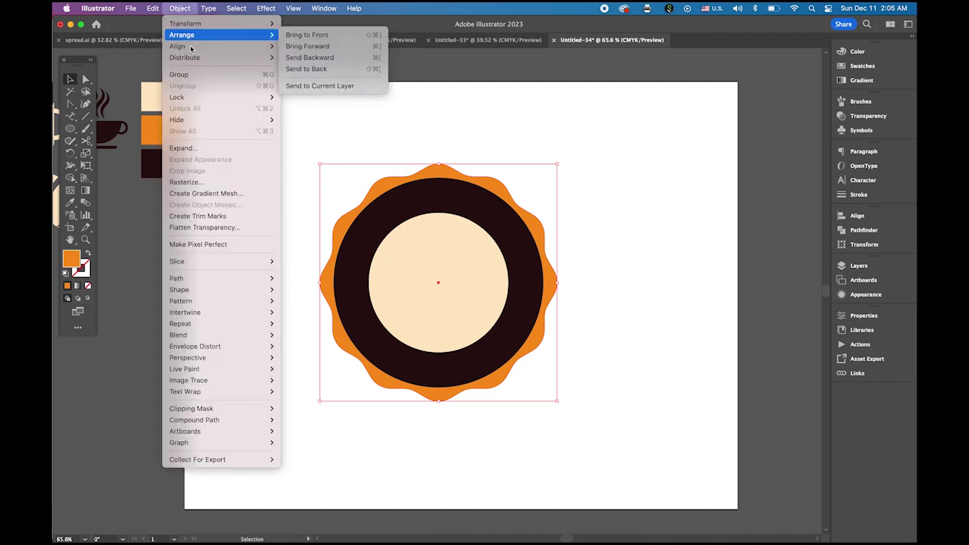
mouse_move(219, 285)
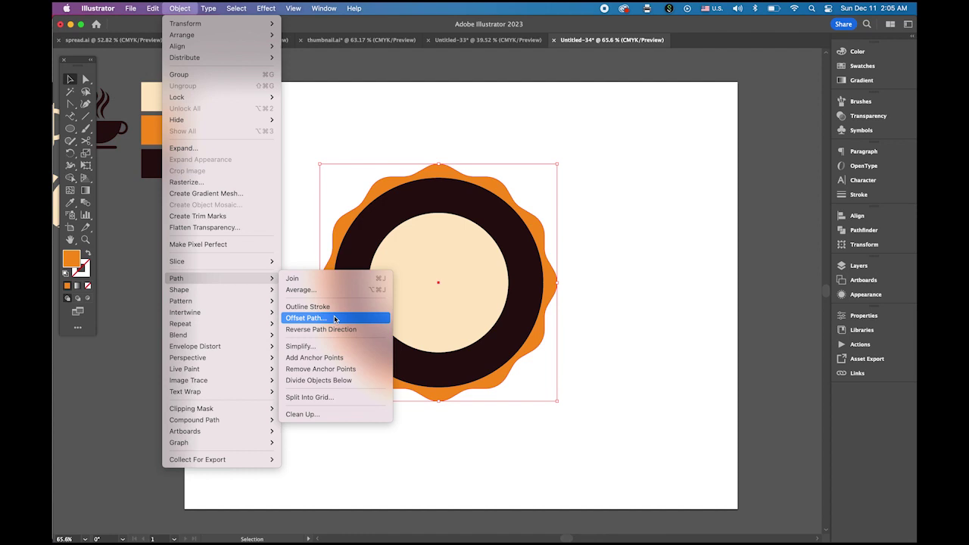
click(335, 319)
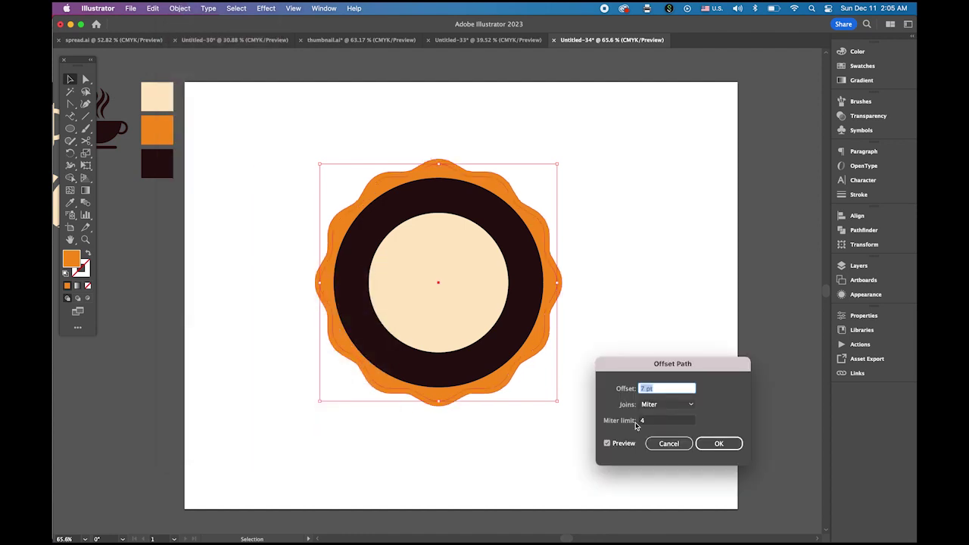
click(716, 443)
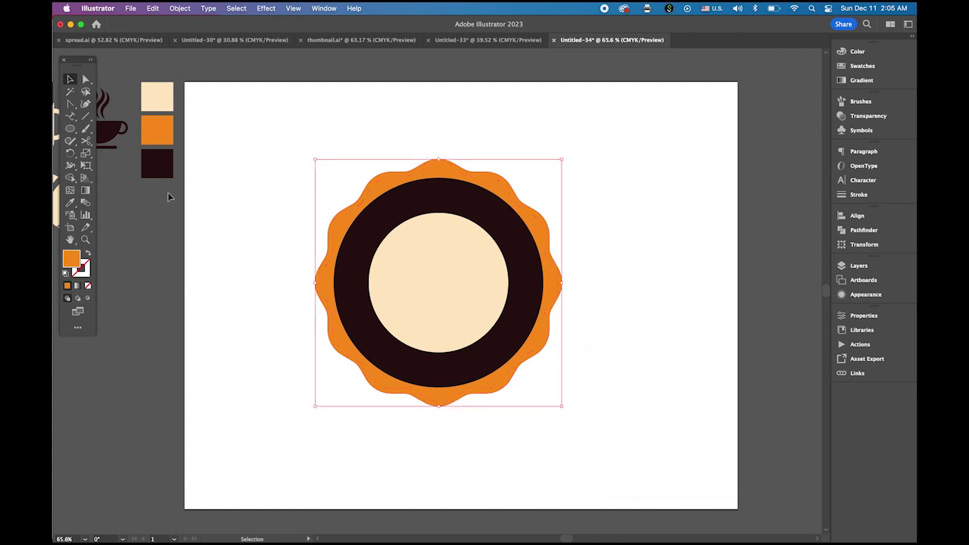
click(70, 204)
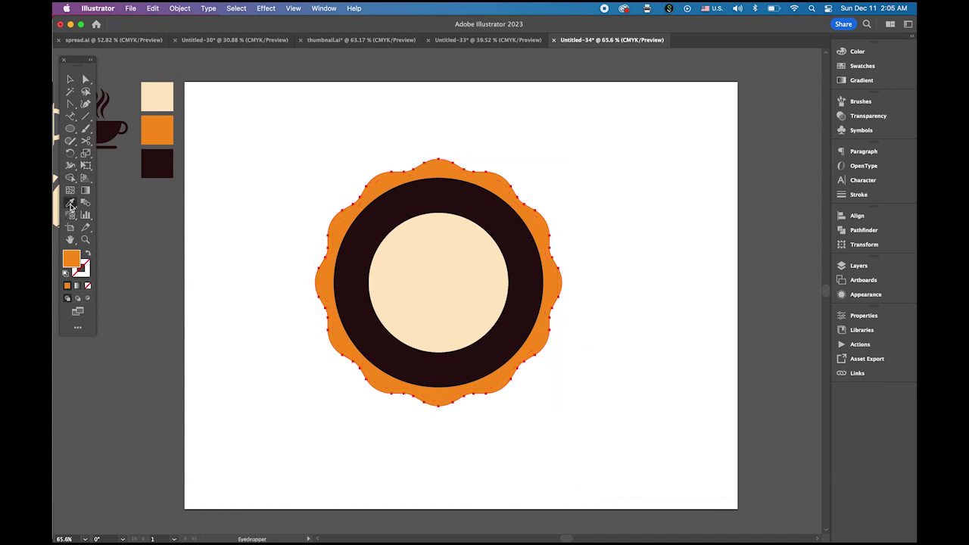
click(153, 167)
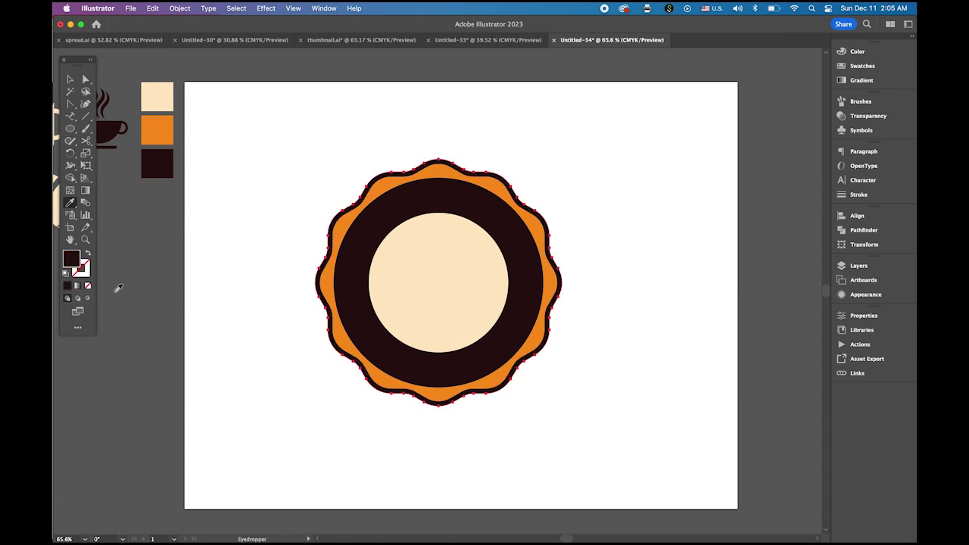
Step: Give the outer dark scalloped shape an orange stroke with a weight of 3 pt
click(84, 271)
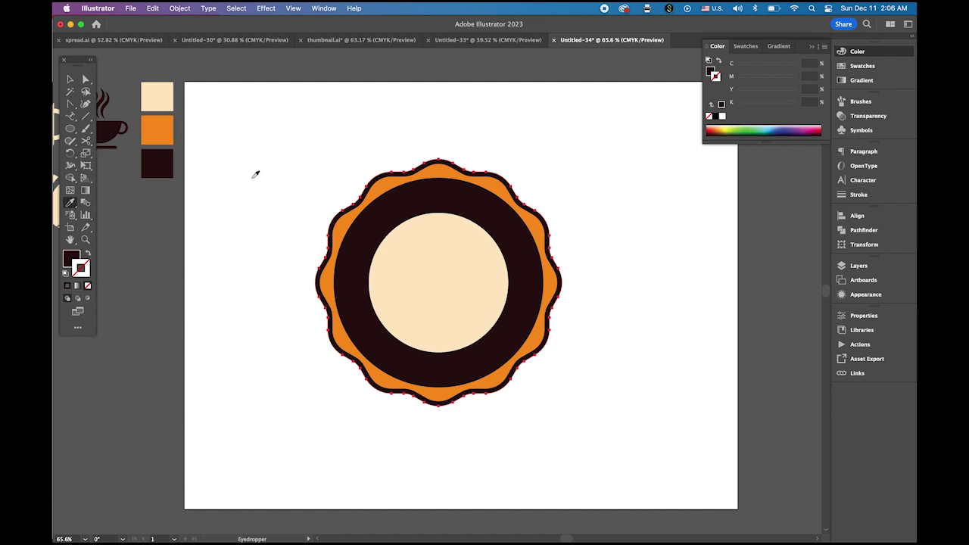
click(868, 66)
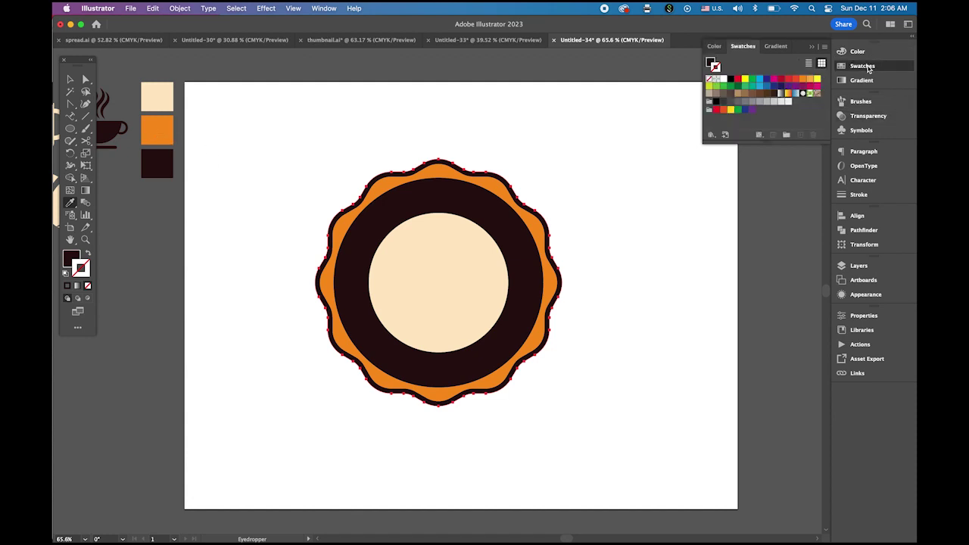
click(802, 80)
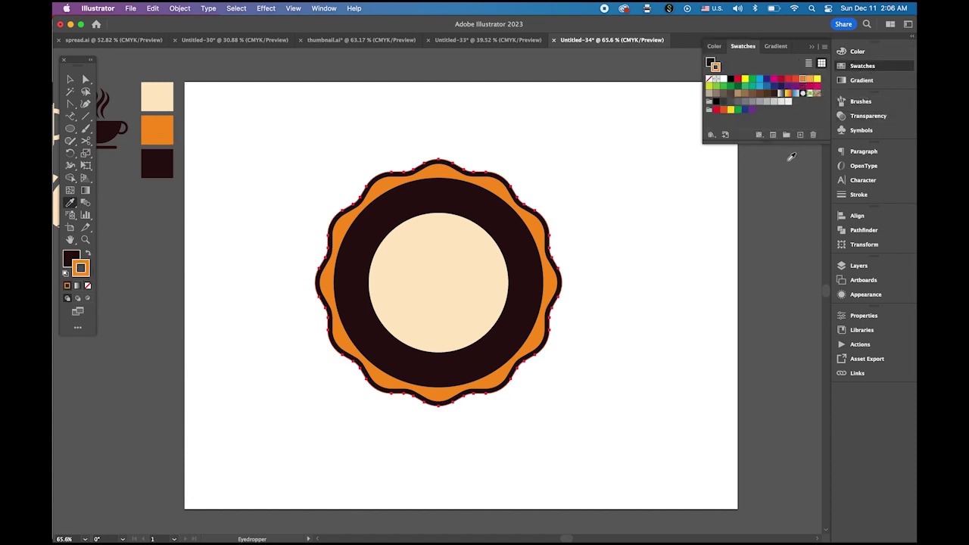
click(862, 195)
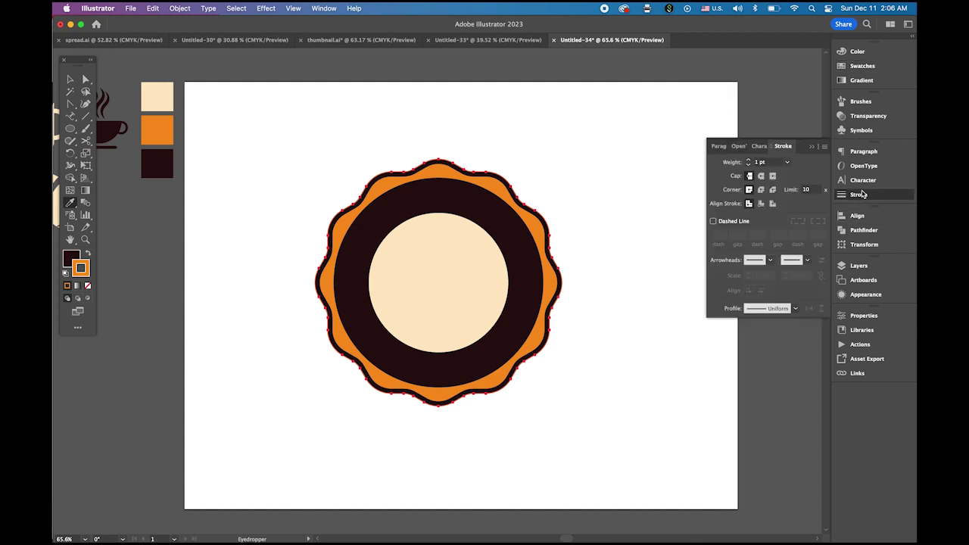
click(748, 160)
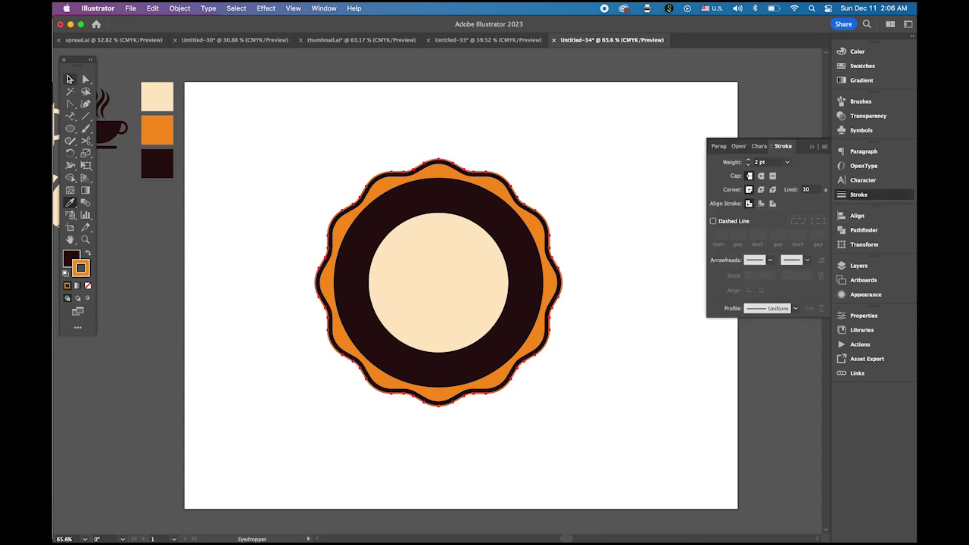
click(69, 79)
click(302, 97)
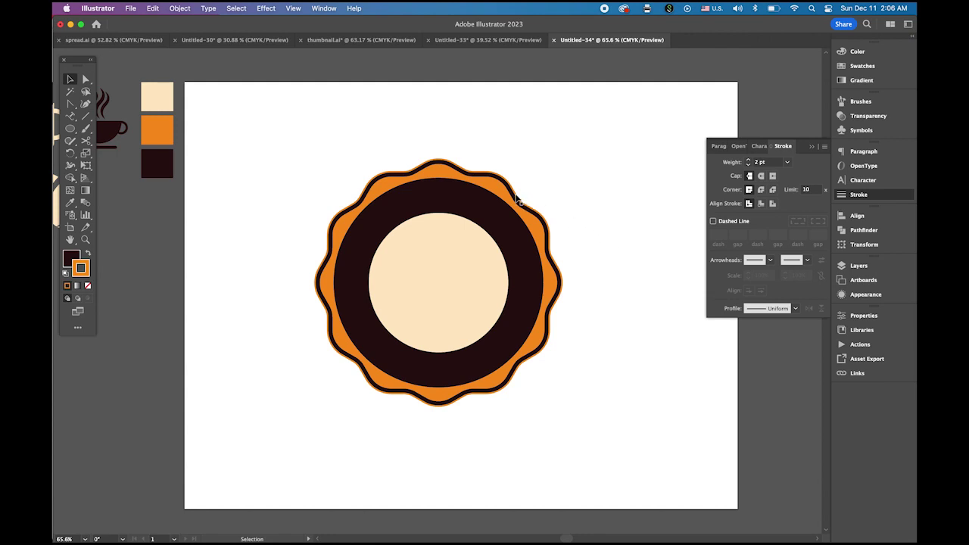
click(518, 198)
click(748, 160)
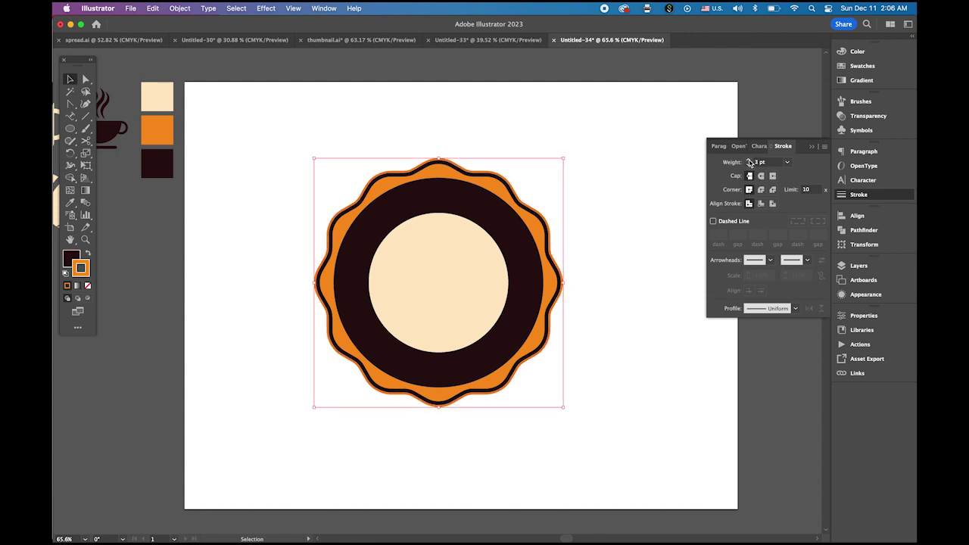
Step: Deselect the badge and make Layer 1 visible to bring back the dark brown background
click(654, 236)
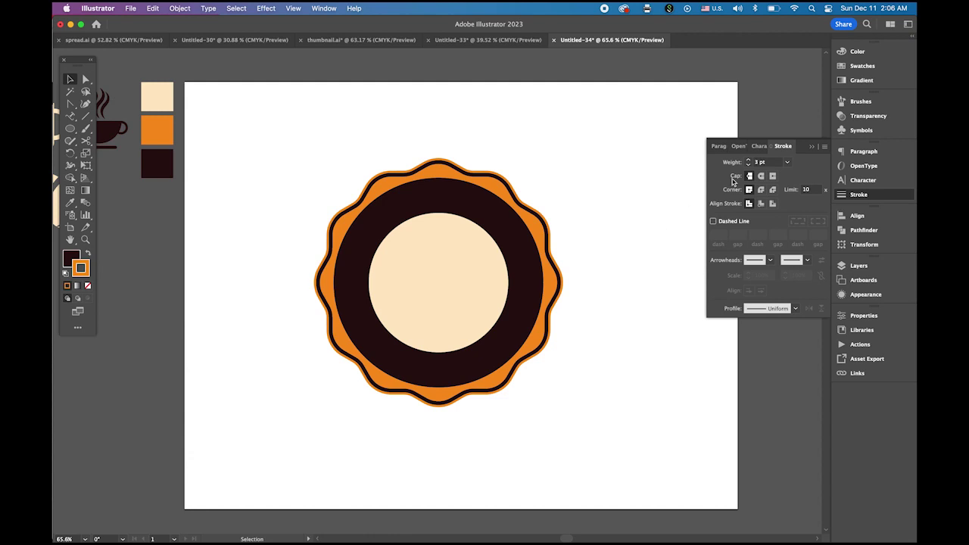
click(813, 146)
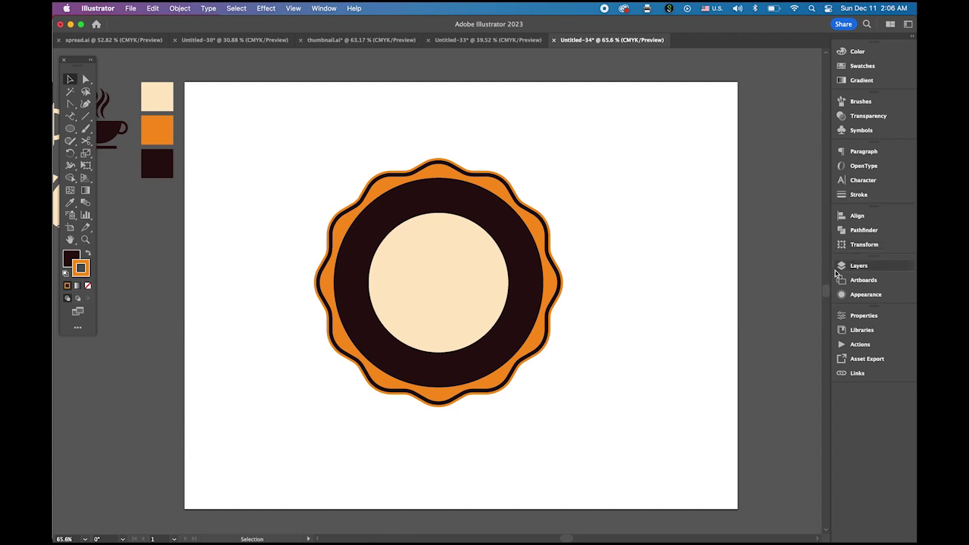
click(841, 266)
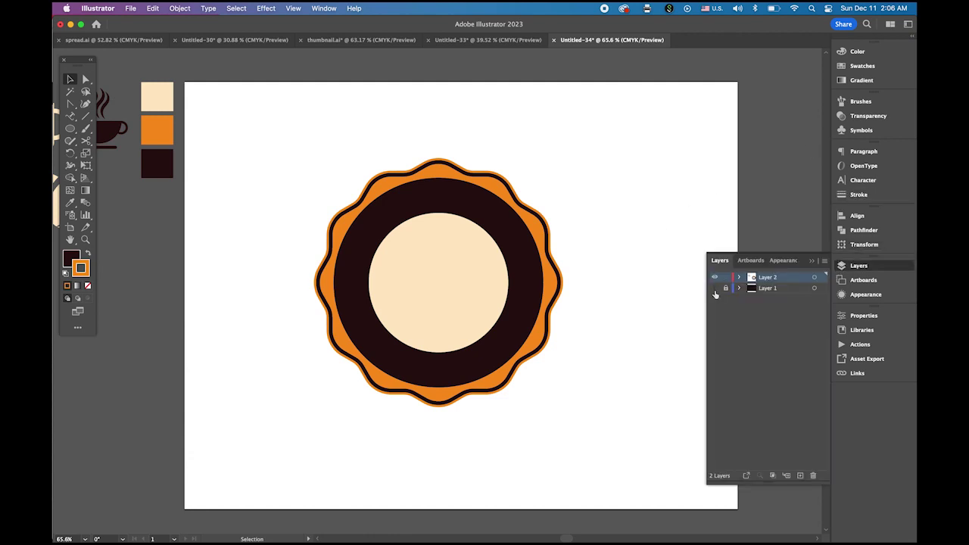
click(715, 289)
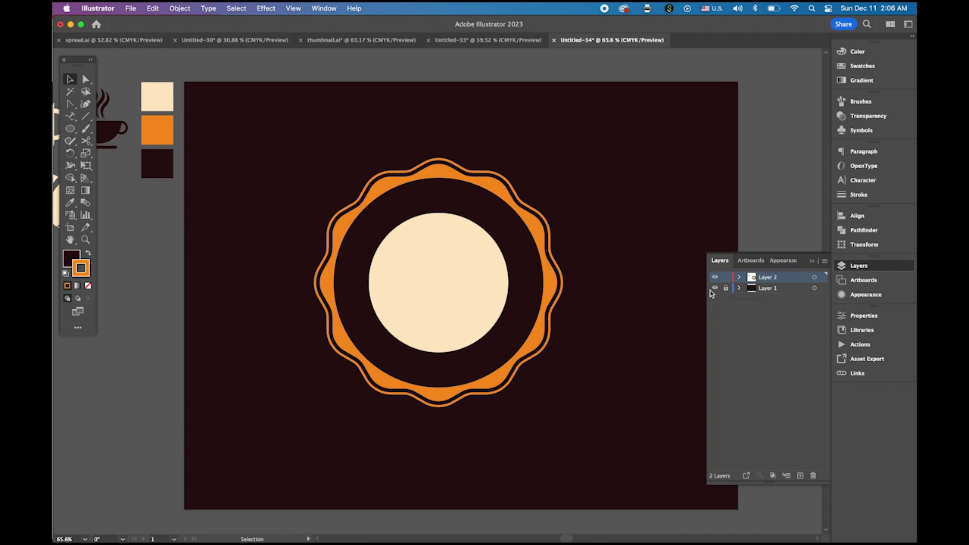
click(812, 261)
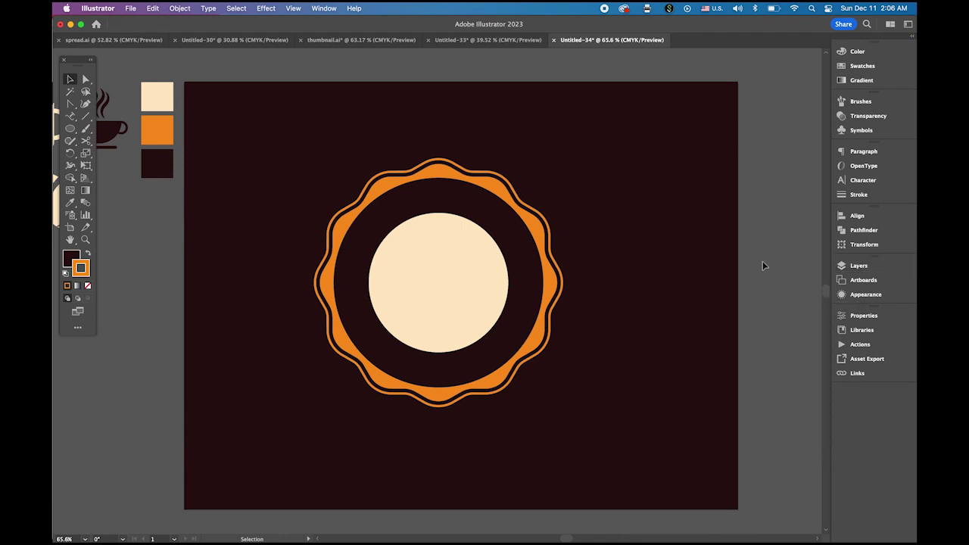
Step: Copy the cream centre circle and paste the copy in front
click(463, 256)
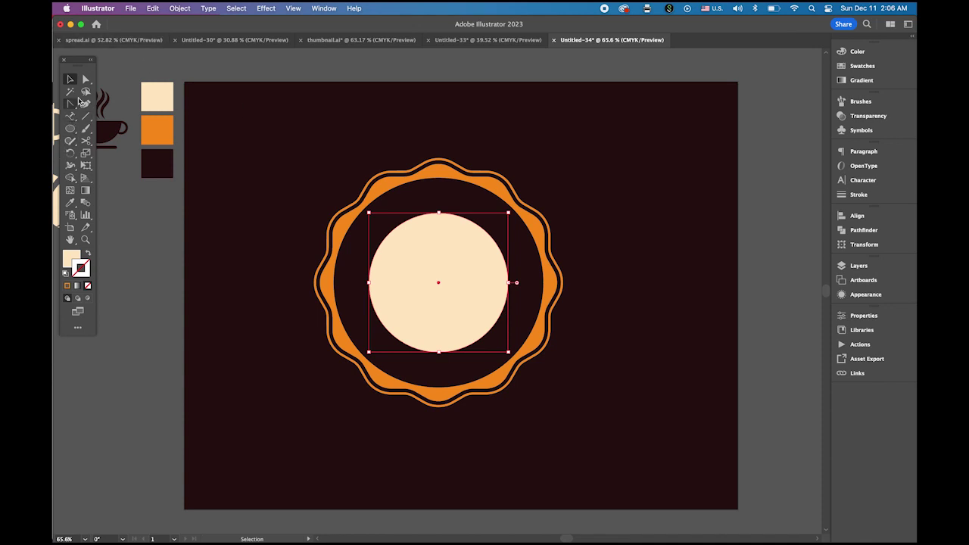
click(147, 9)
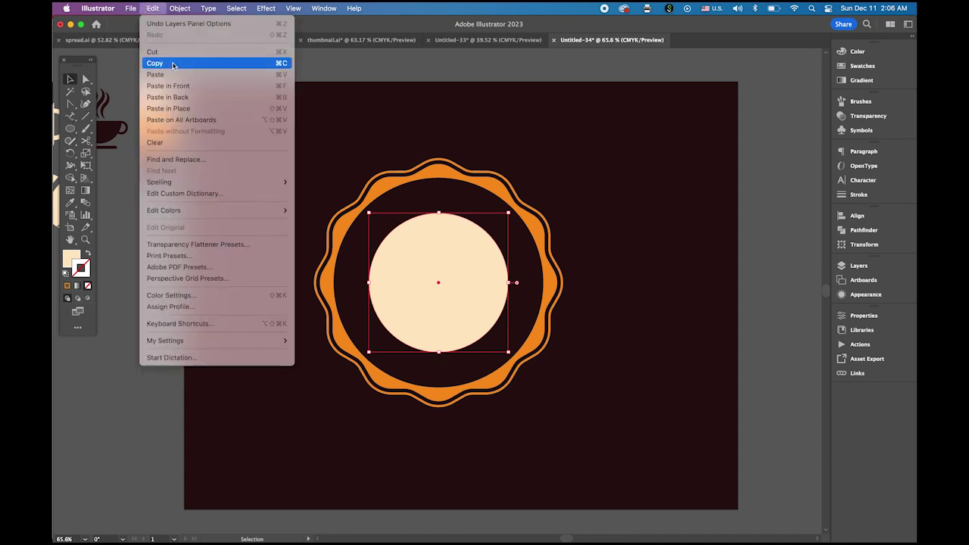
click(174, 64)
click(155, 7)
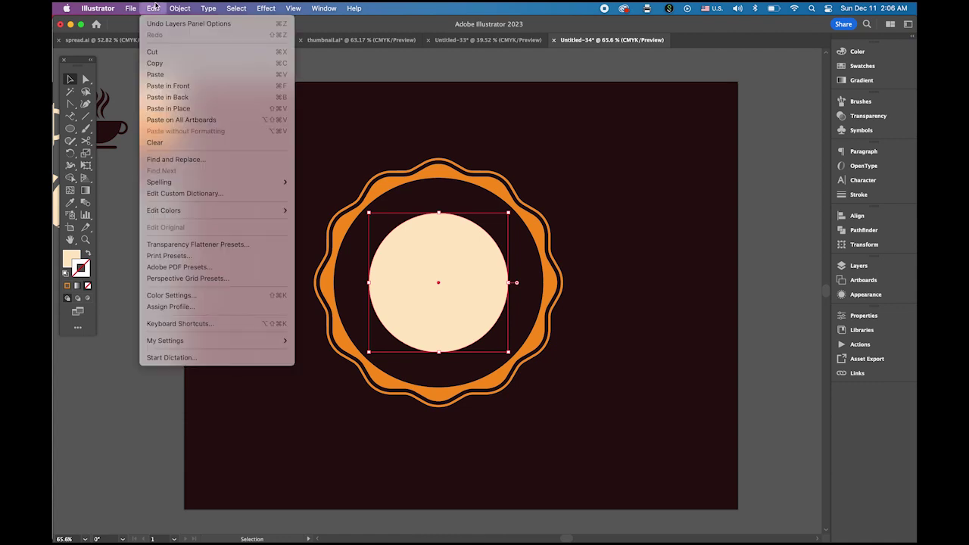
click(176, 86)
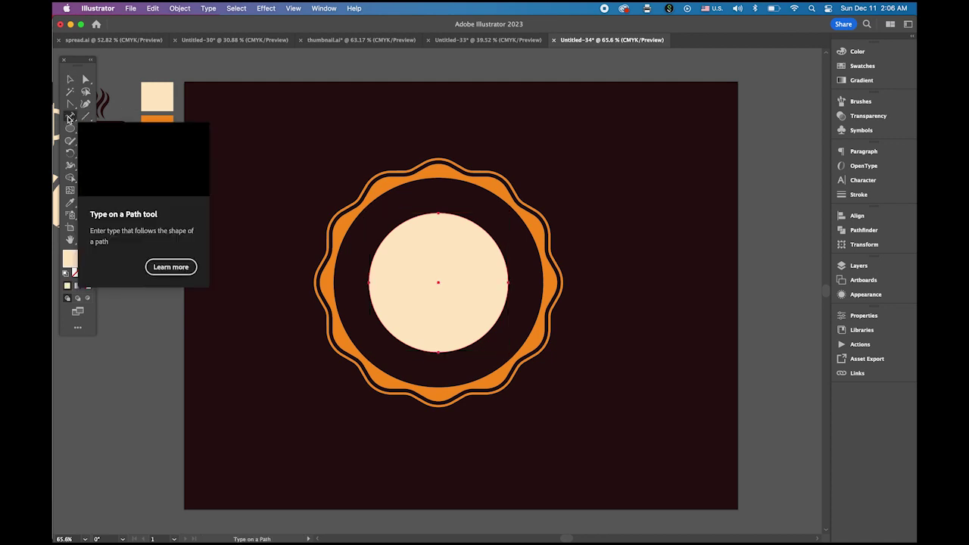
Step: Turn the circle copy into a type path with the Type on a Path tool, starting at its left edge
click(69, 117)
click(131, 140)
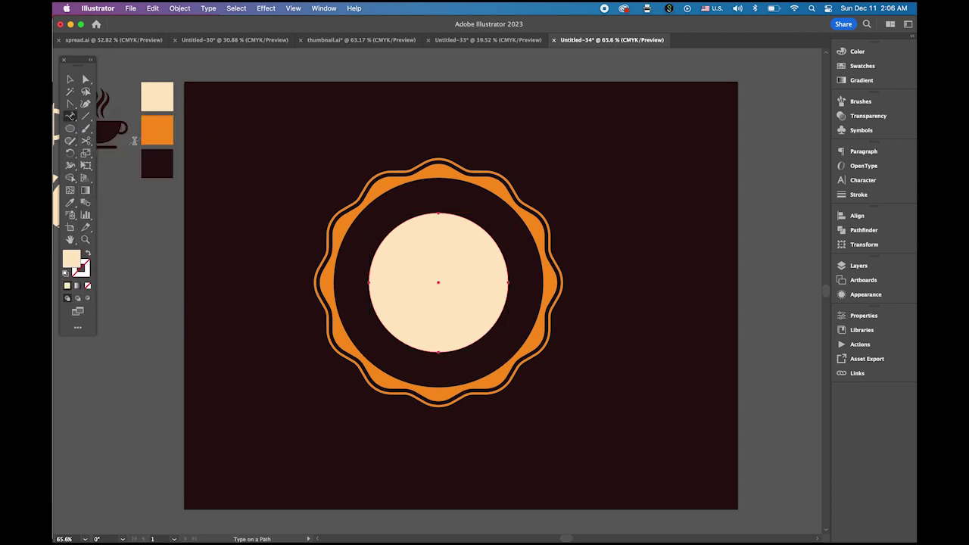
click(367, 277)
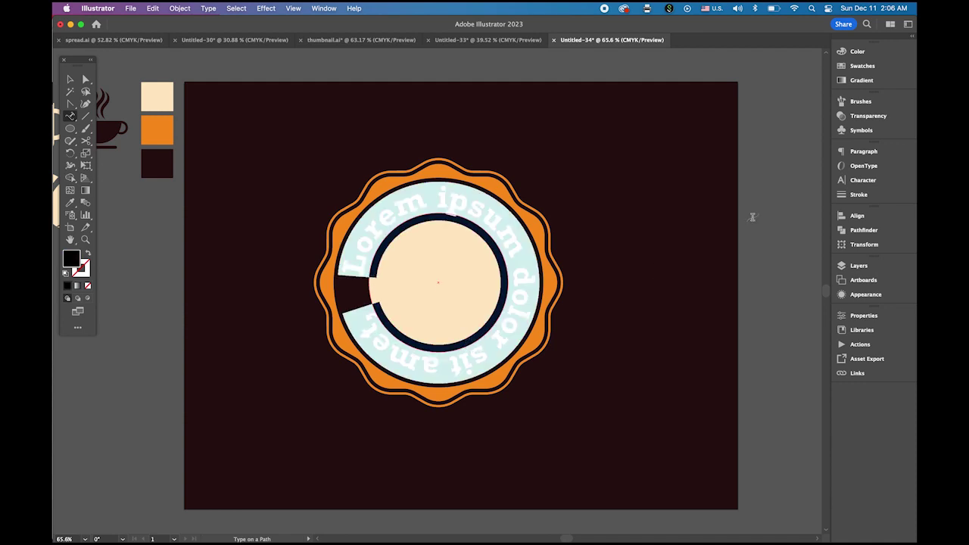
Step: Colour the placeholder text on the circle with the cream swatch colour and show the character settings
click(70, 202)
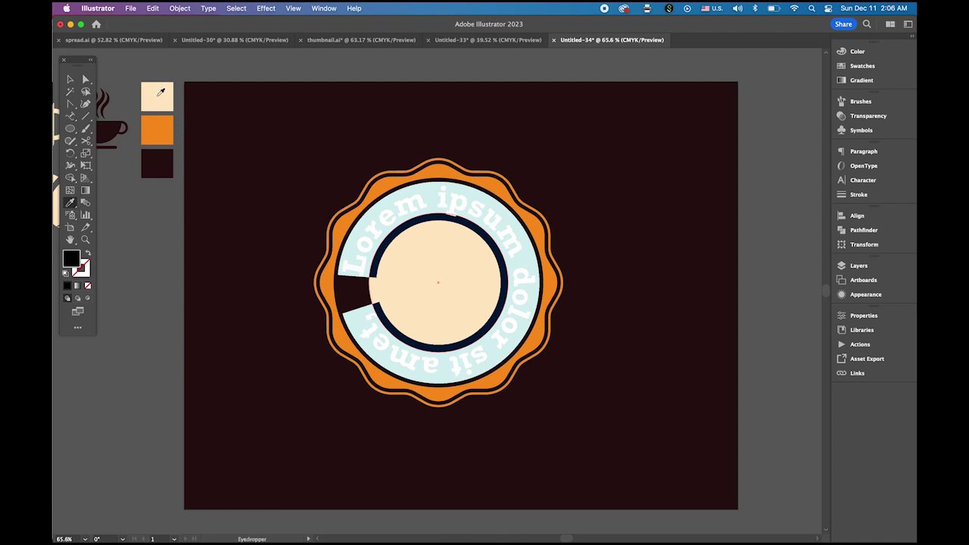
click(161, 92)
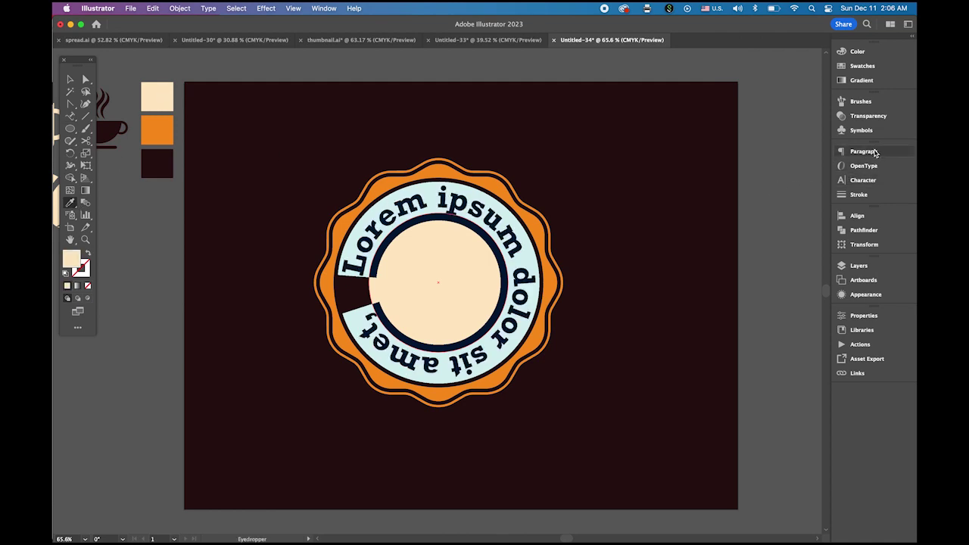
click(871, 180)
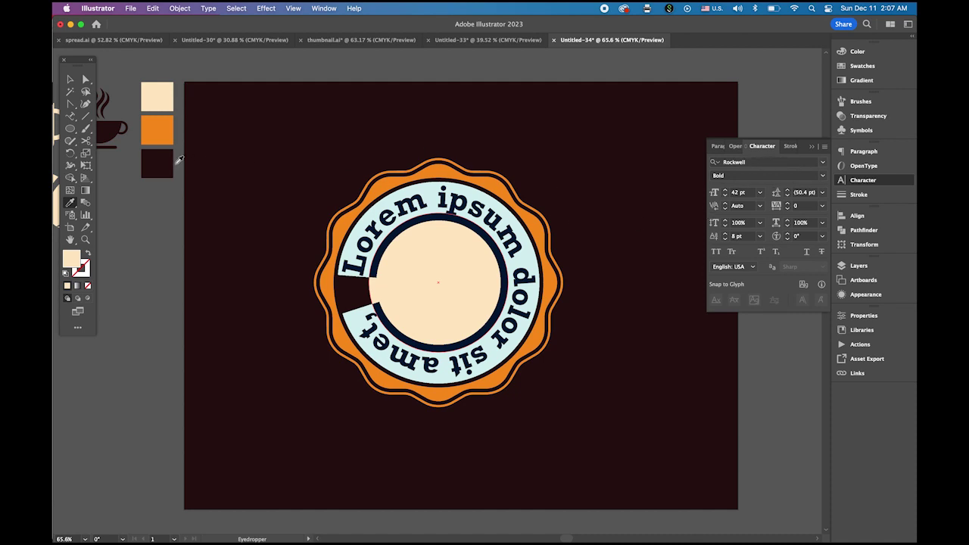
Step: Replace the placeholder text with "Cafe Monte Alto" and rotate it counterclockwise to centre it over the top of the circle
click(70, 117)
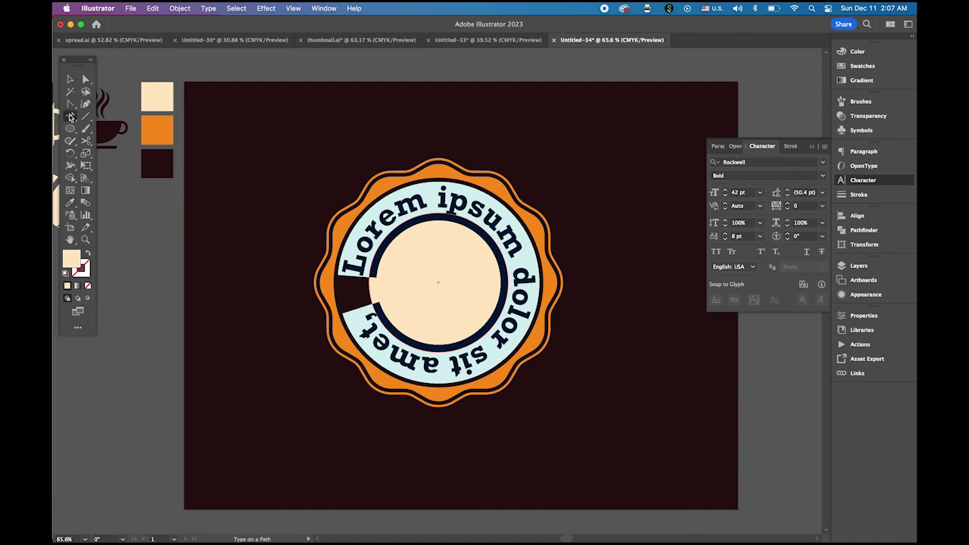
click(322, 254)
text(Ca)
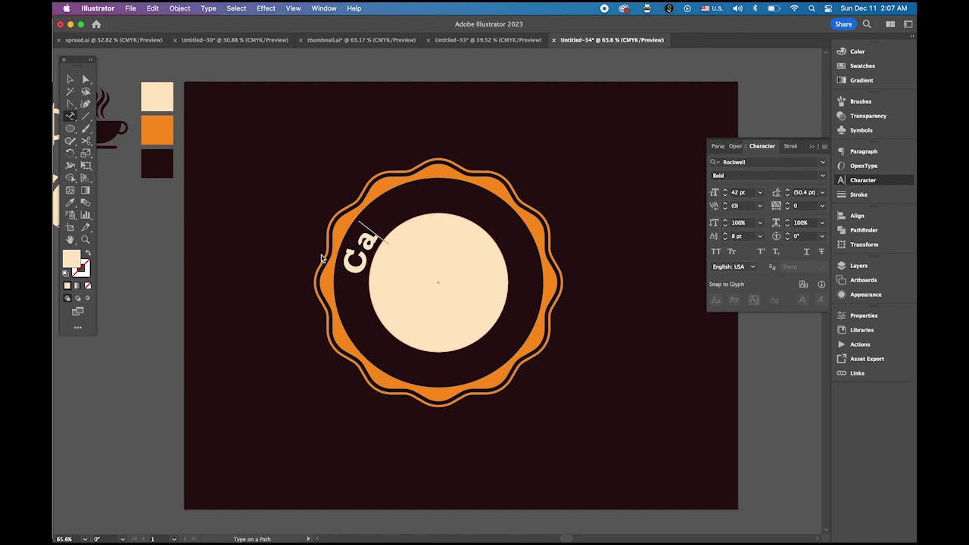
text(fe Monte Al)
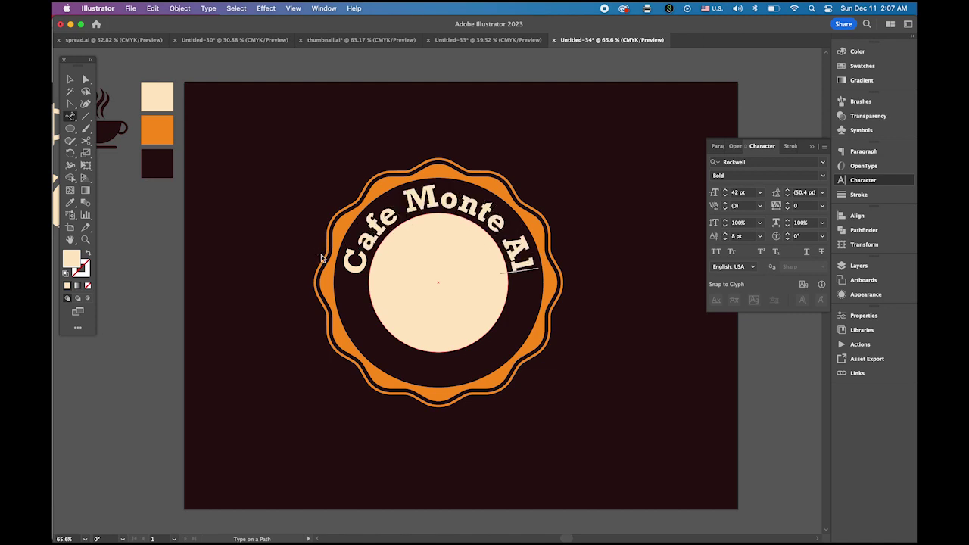
text(to)
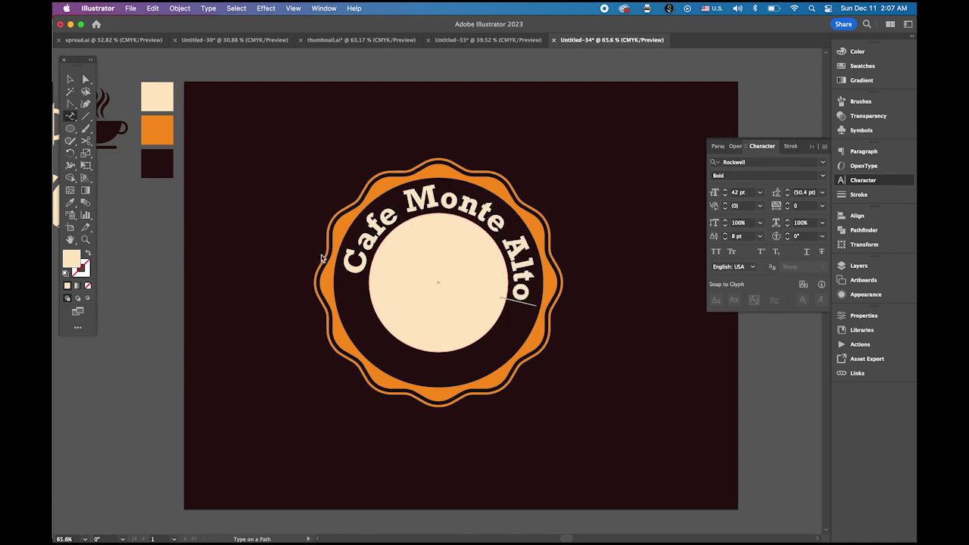
click(68, 79)
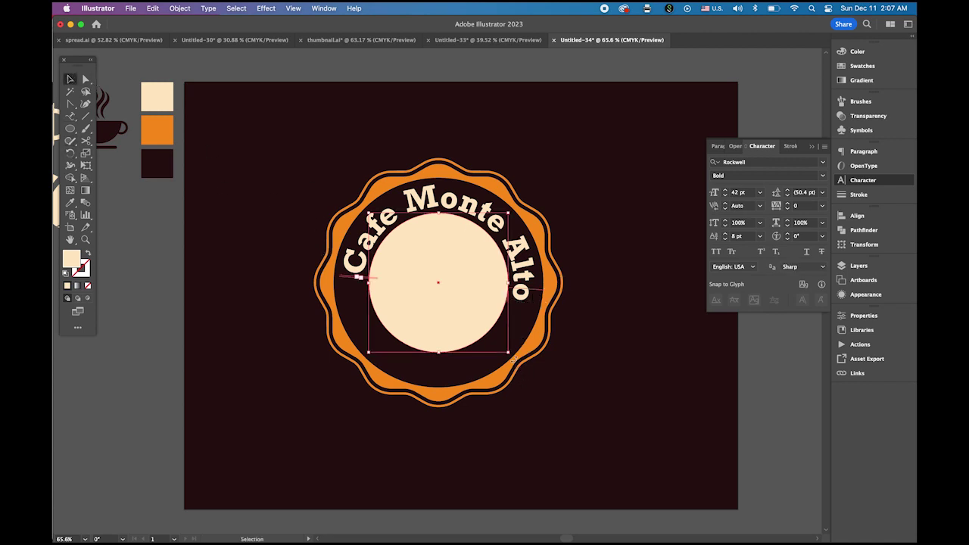
drag(513, 357, 522, 342)
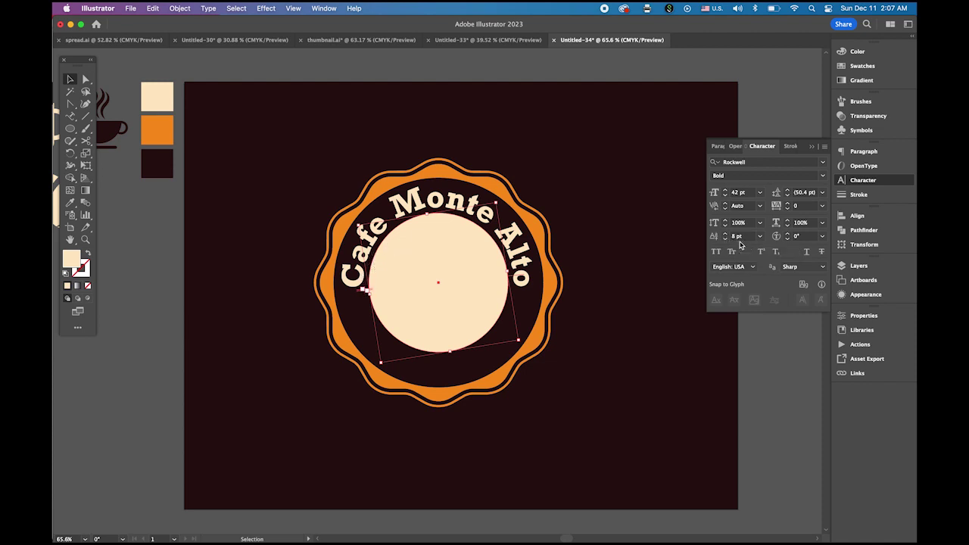
Step: Try lower baseline shift values for the curved text, return it to 8 pt and deselect the text
click(726, 240)
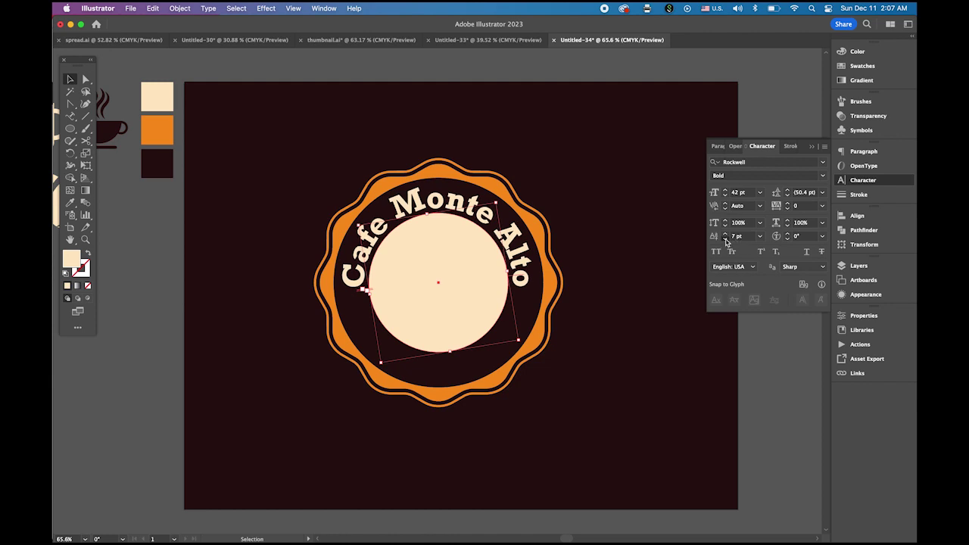
click(725, 240)
click(725, 240)
click(725, 239)
click(725, 236)
click(725, 236)
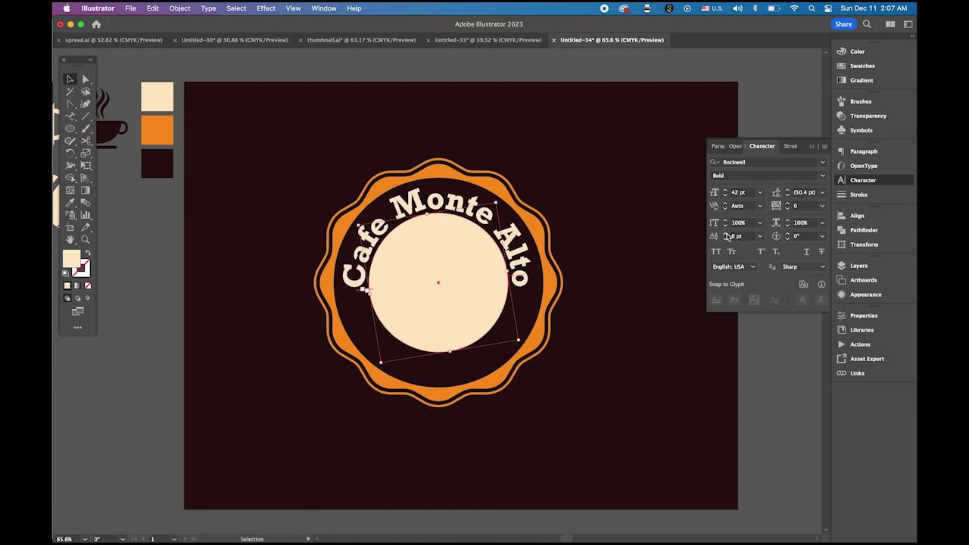
click(725, 236)
click(726, 236)
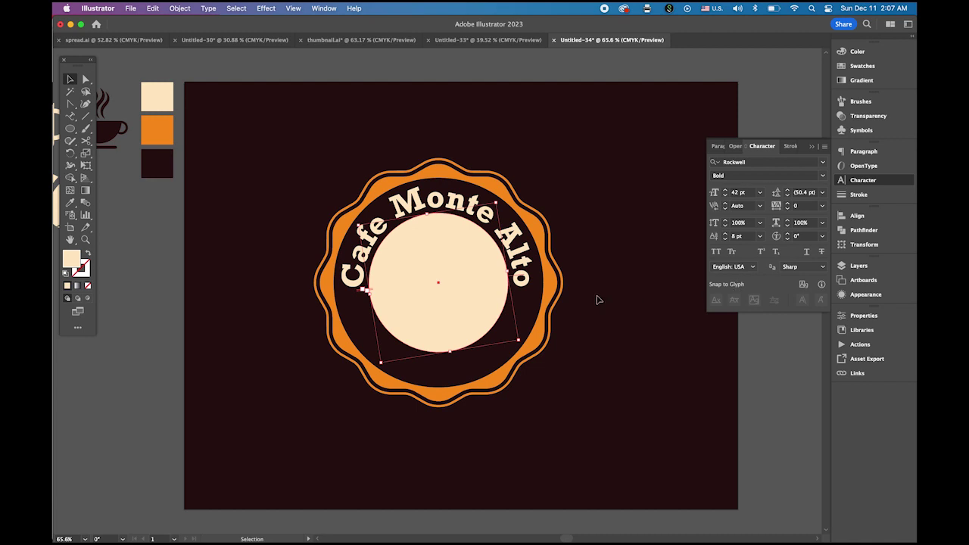
click(618, 301)
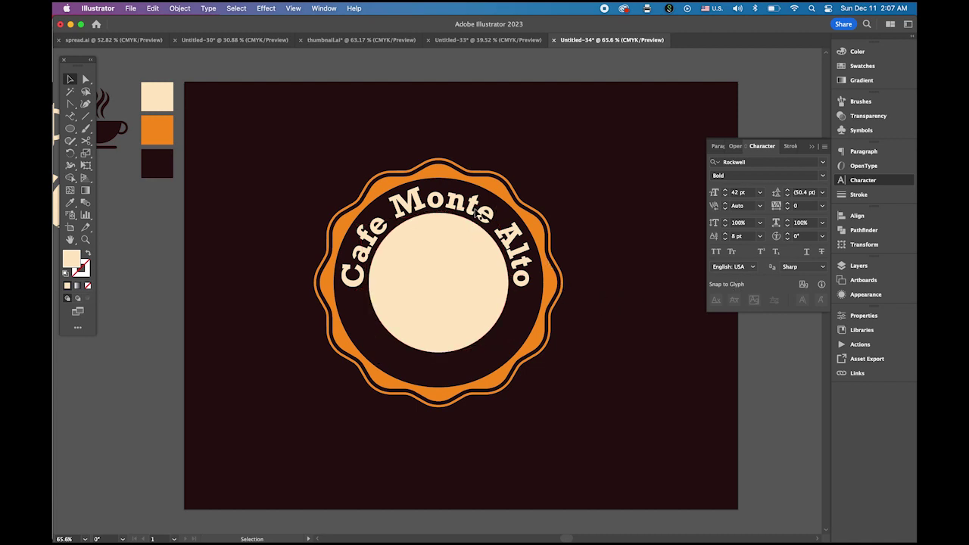
Step: Copy the curved "Cafe Monte Alto" text and paste the copy in front
click(476, 231)
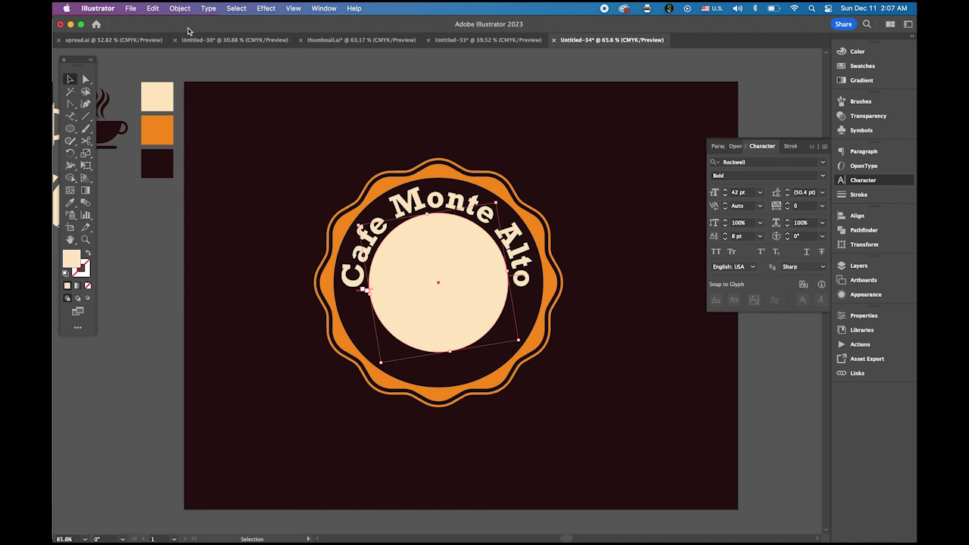
click(155, 8)
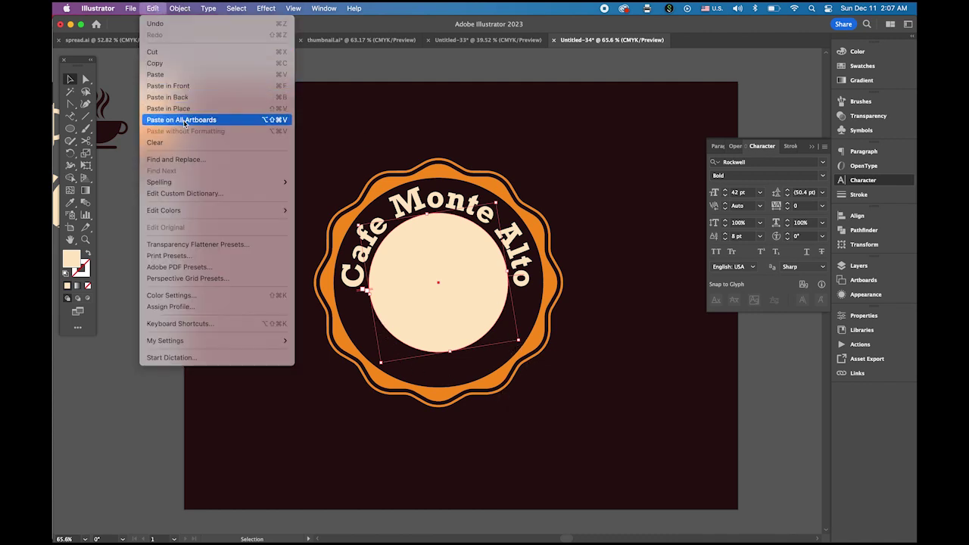
click(155, 8)
click(155, 9)
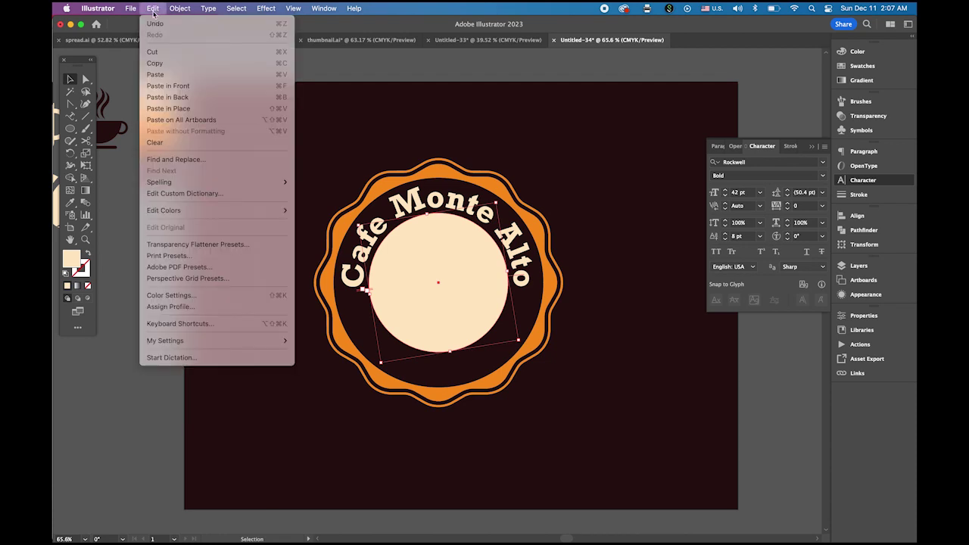
click(168, 86)
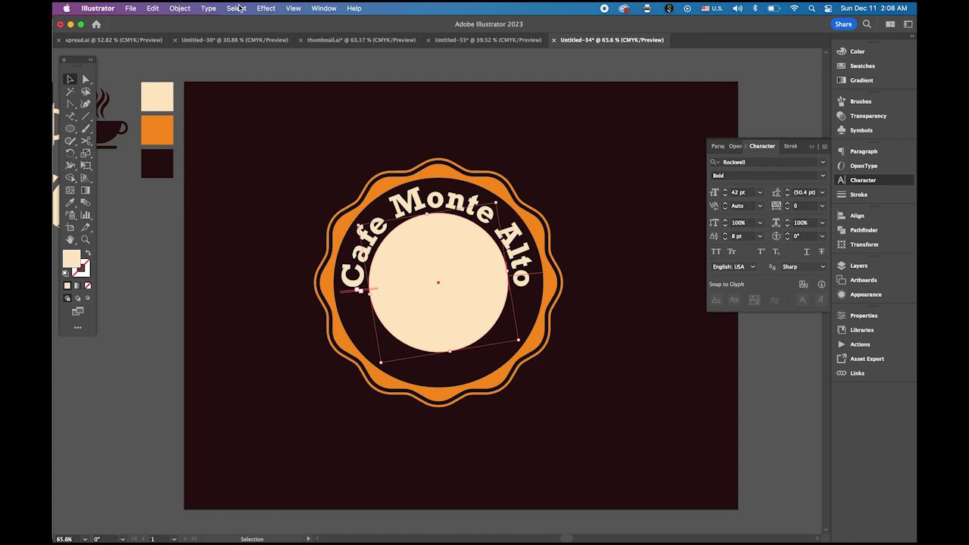
Step: Flip the pasted text on its path, with Rainbow effect, Baseline alignment and Auto spacing
click(209, 9)
mouse_move(225, 58)
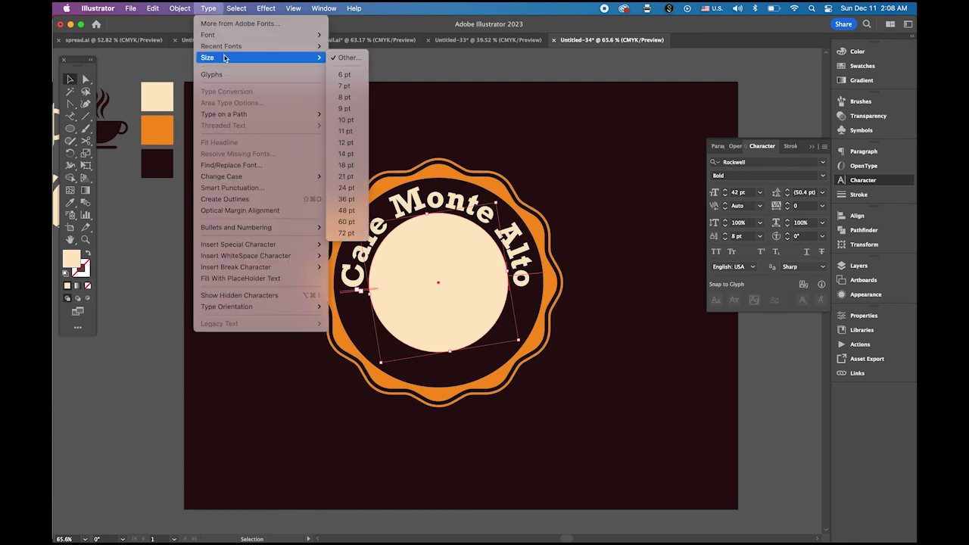
mouse_move(231, 114)
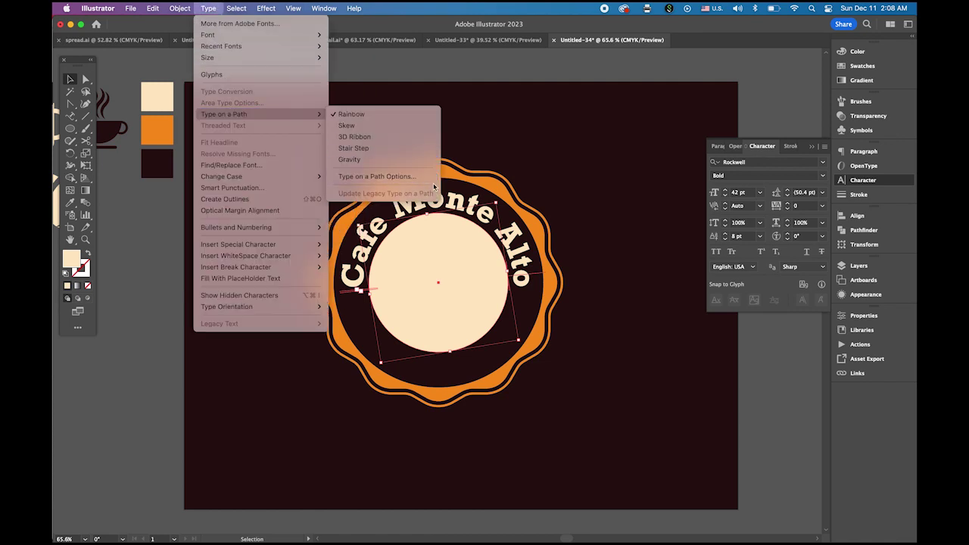
click(433, 179)
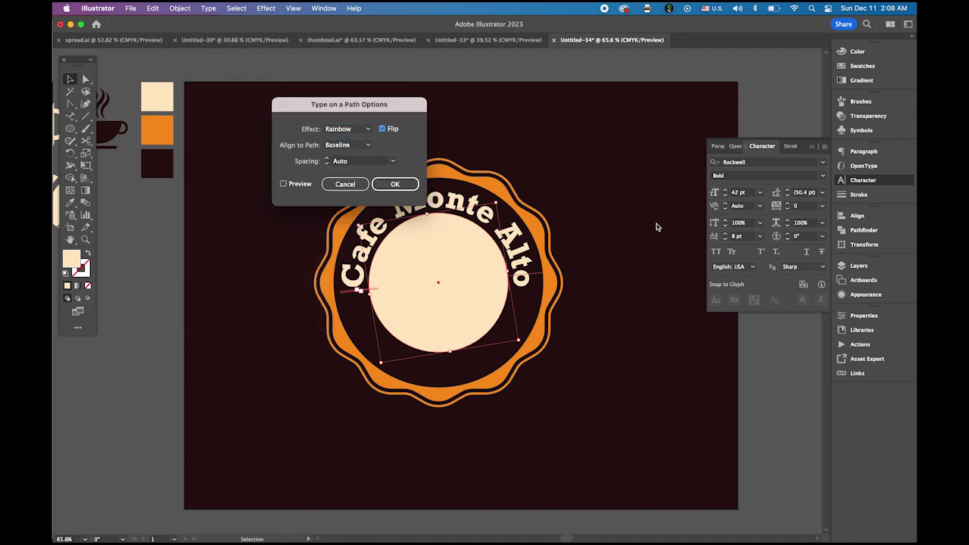
click(399, 184)
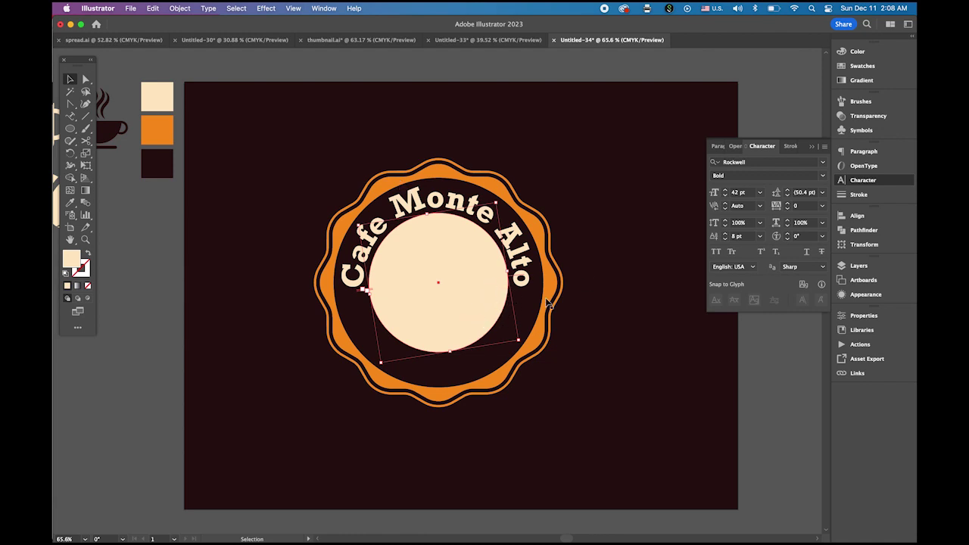
Step: Lower the flipped text's baseline shift to -36 pt so it sits in the dark ring
drag(726, 239, 727, 239)
click(726, 239)
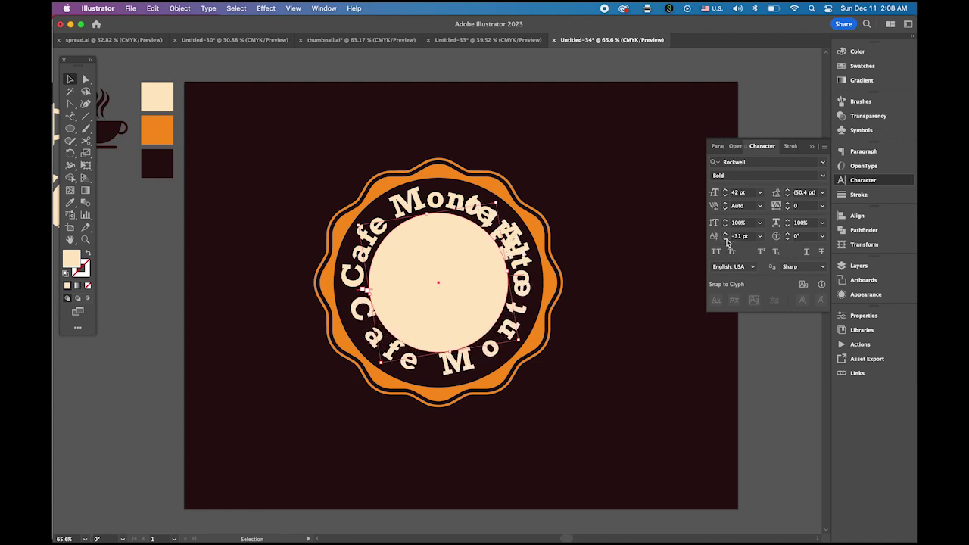
click(726, 240)
click(726, 239)
click(725, 239)
click(726, 239)
click(726, 239)
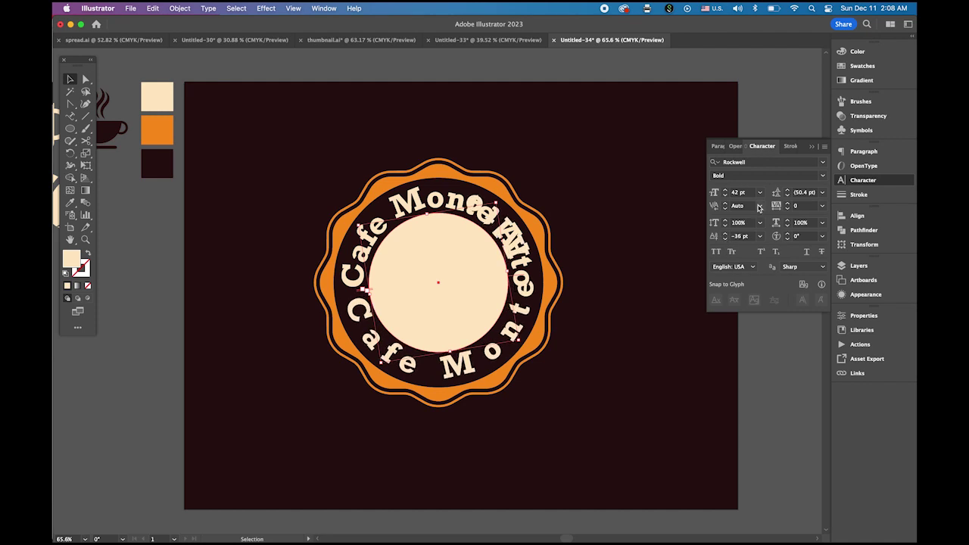
Step: Replace the flipped text with "best coffee in town" at 18 pt and rotate it to centre along the ring's bottom
click(761, 192)
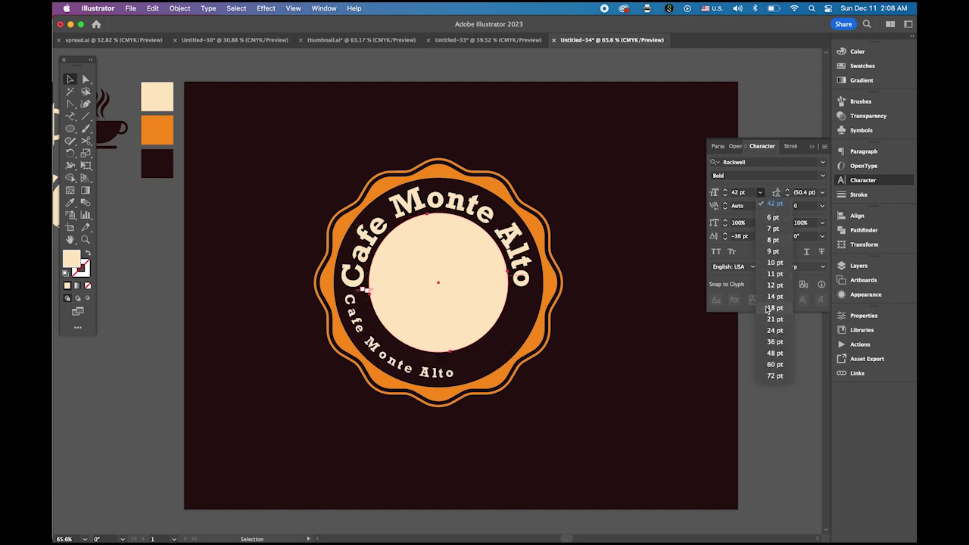
click(773, 307)
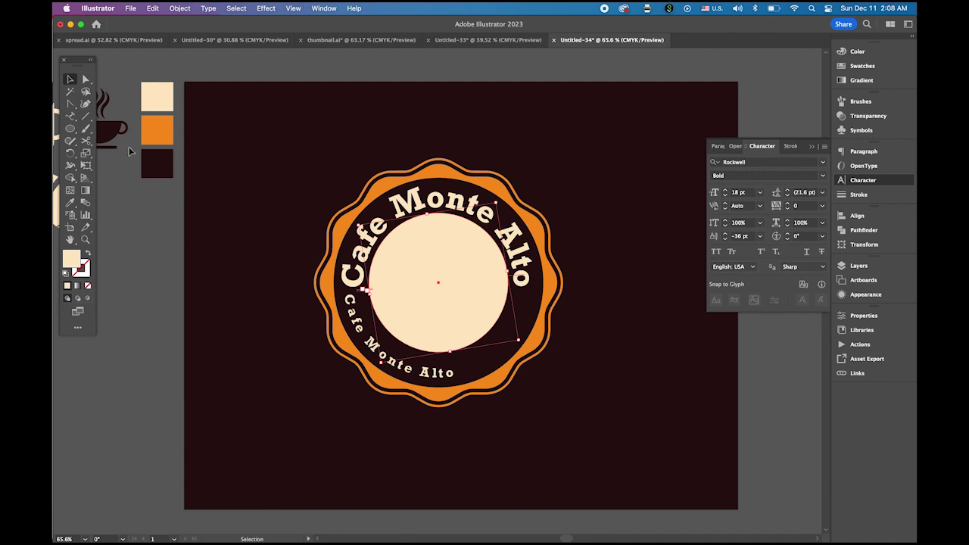
click(72, 117)
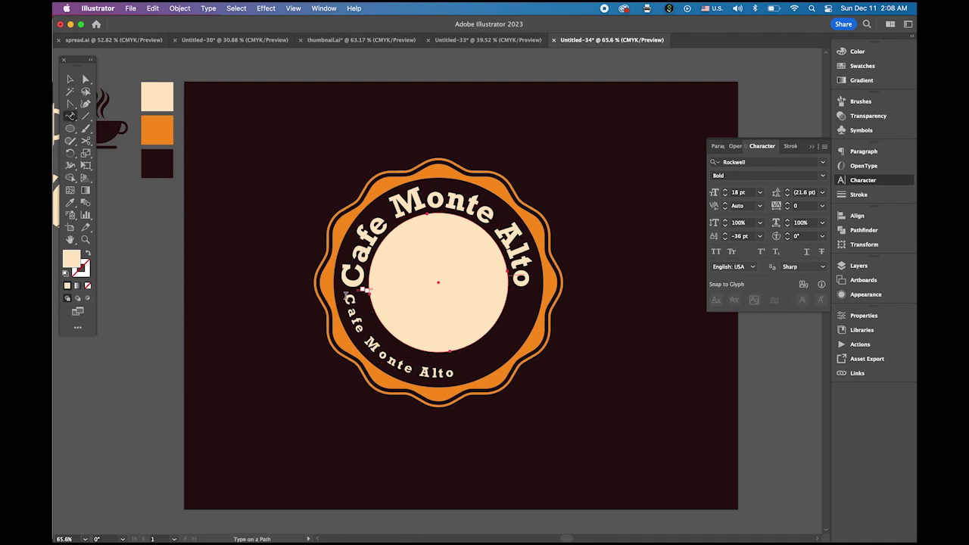
drag(346, 295, 481, 359)
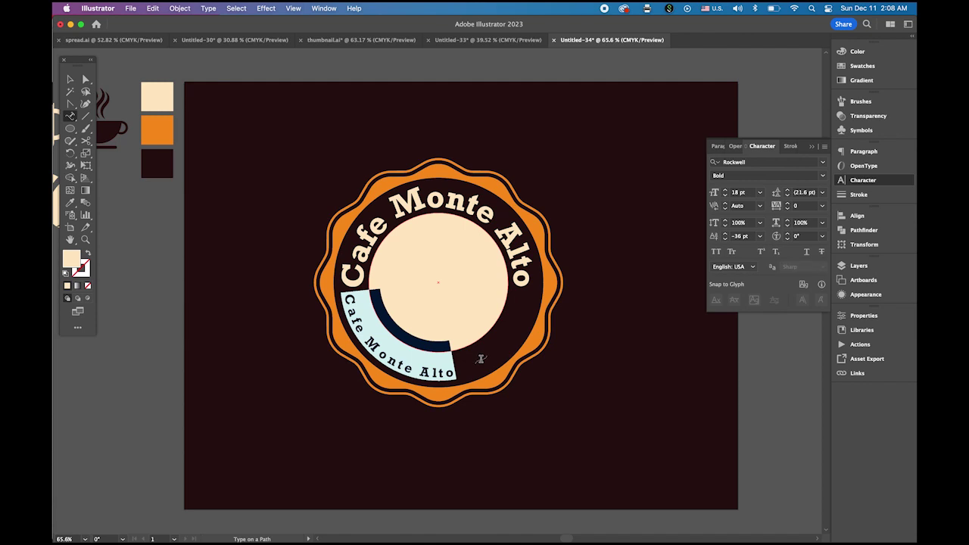
text(best)
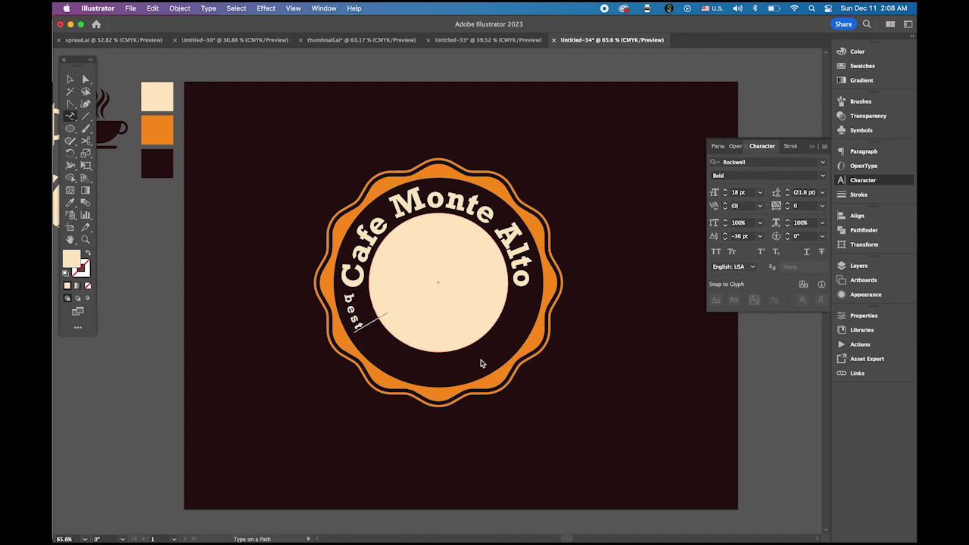
text( coffee in )
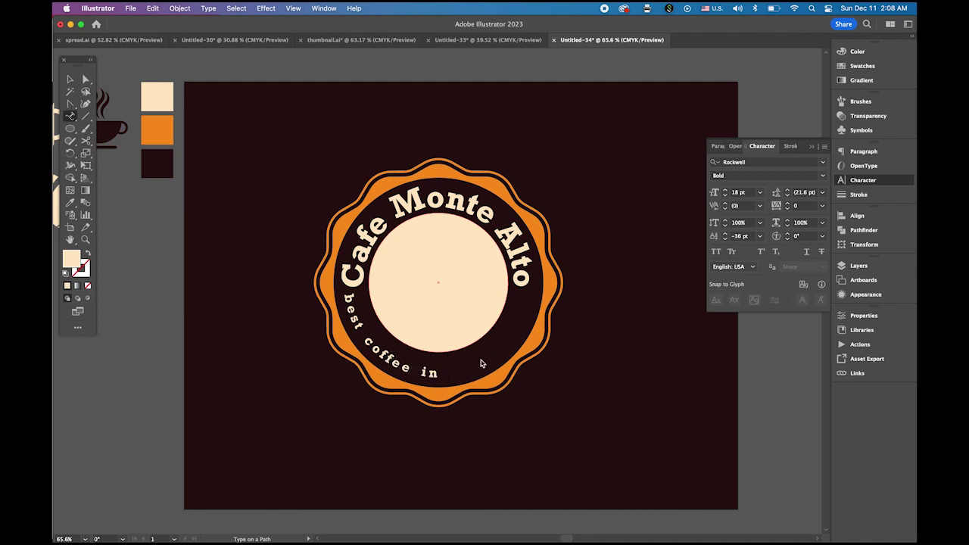
text(town)
key(Escape)
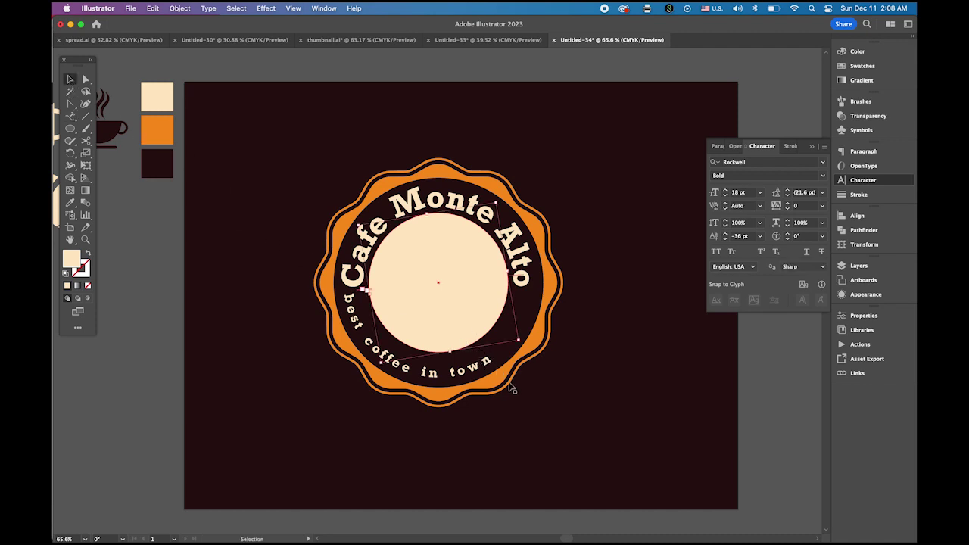
drag(523, 345, 547, 318)
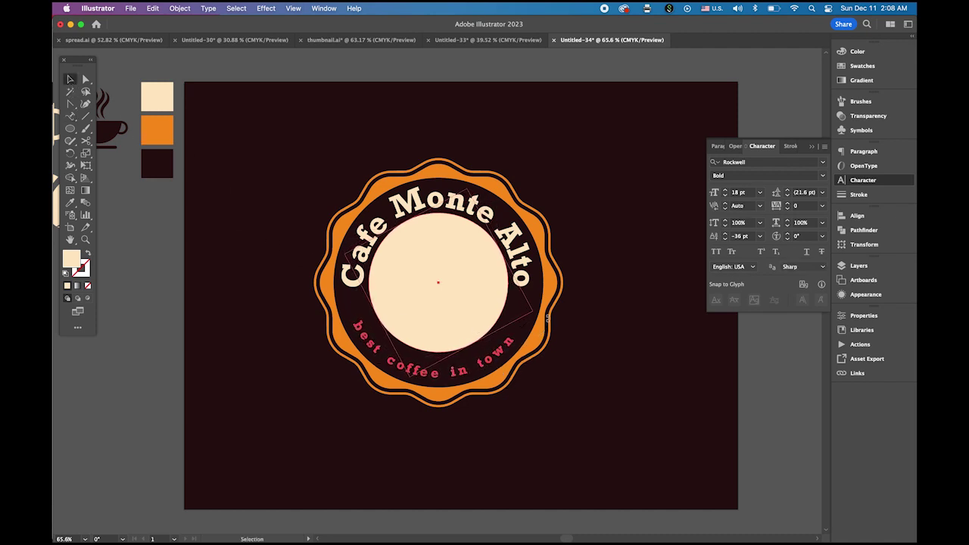
Step: Change the "best coffee in town" text to Bebas Neue Regular at 25 pt
click(823, 162)
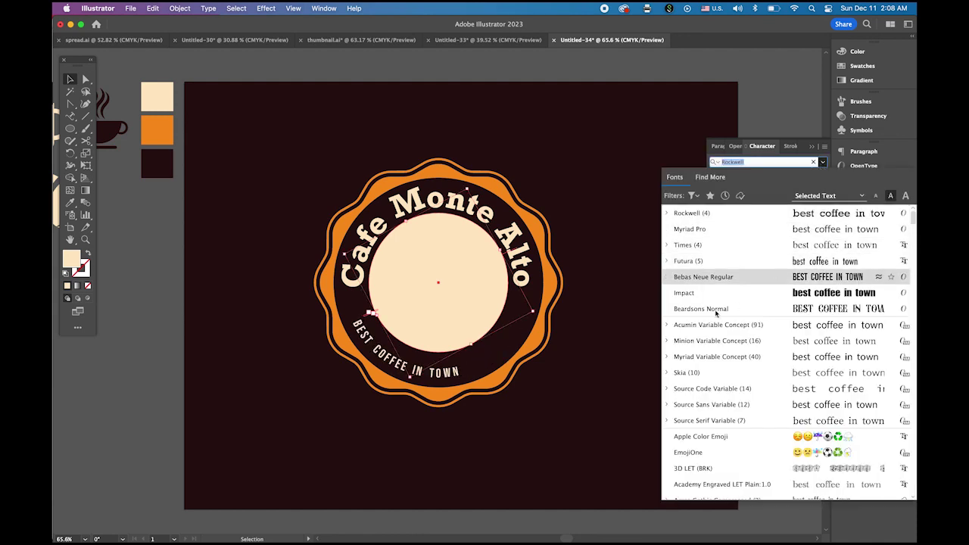
click(779, 277)
click(725, 190)
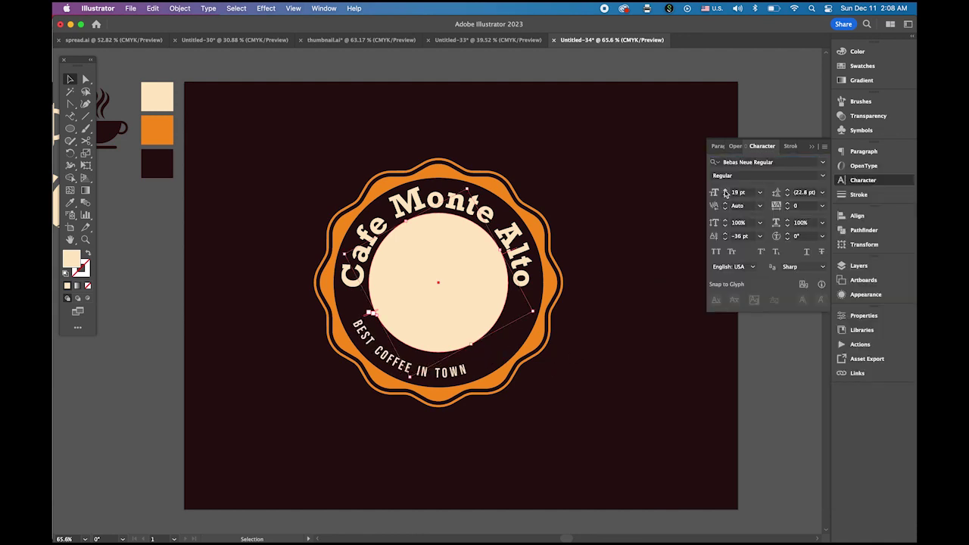
click(726, 190)
click(726, 190)
click(726, 191)
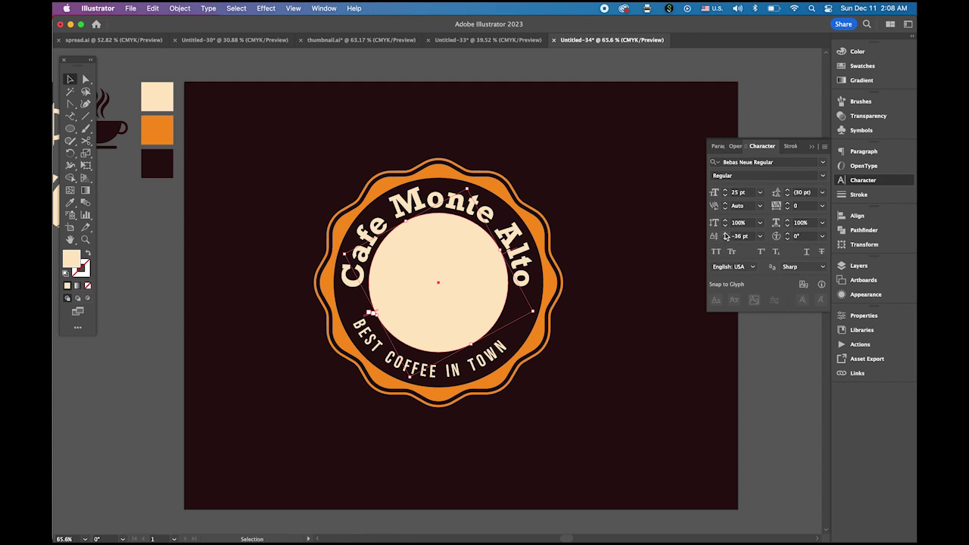
Step: Adjust the baseline shift of the "best coffee in town" text to -35 pt
click(726, 234)
click(726, 235)
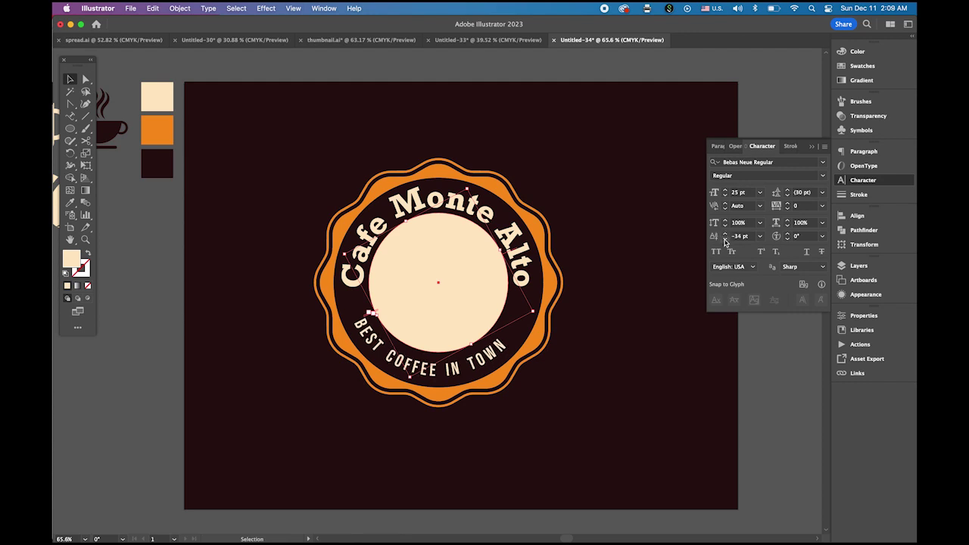
click(725, 239)
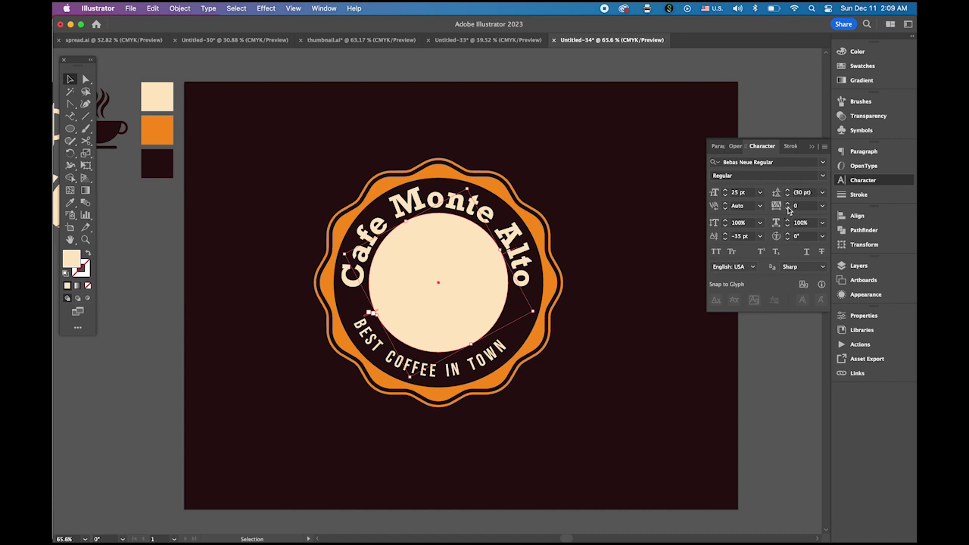
Step: Set the bottom text's tracking to -10, rotate it to centre under the circle and deselect it
click(823, 206)
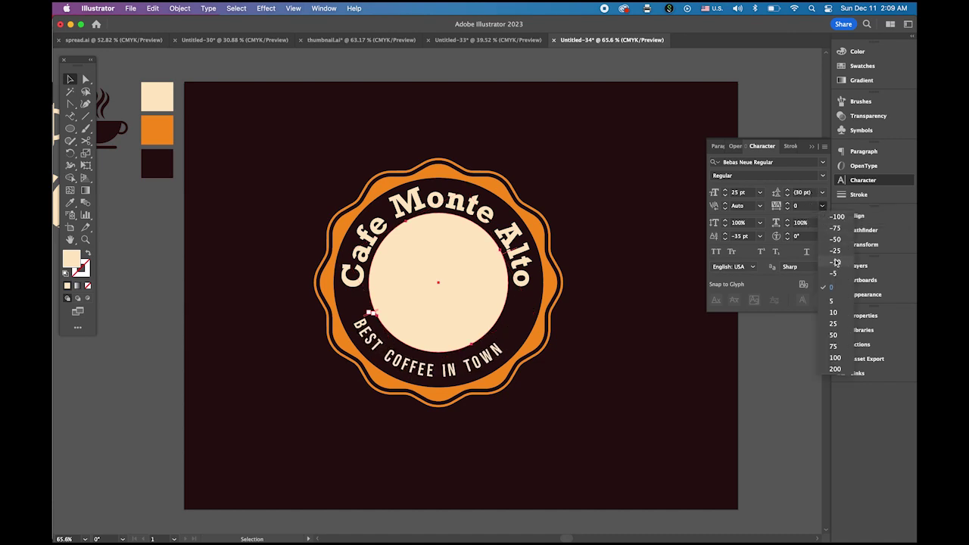
click(836, 262)
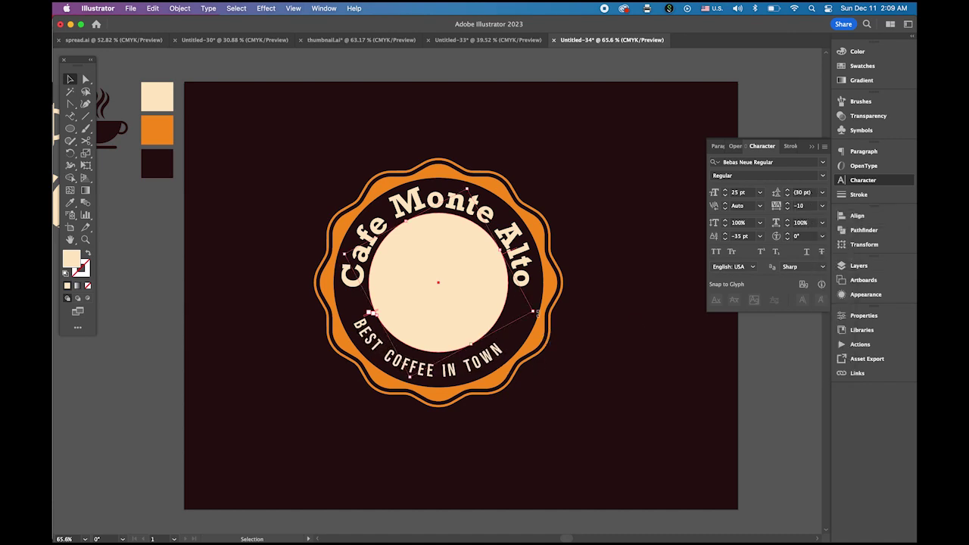
drag(536, 314, 549, 295)
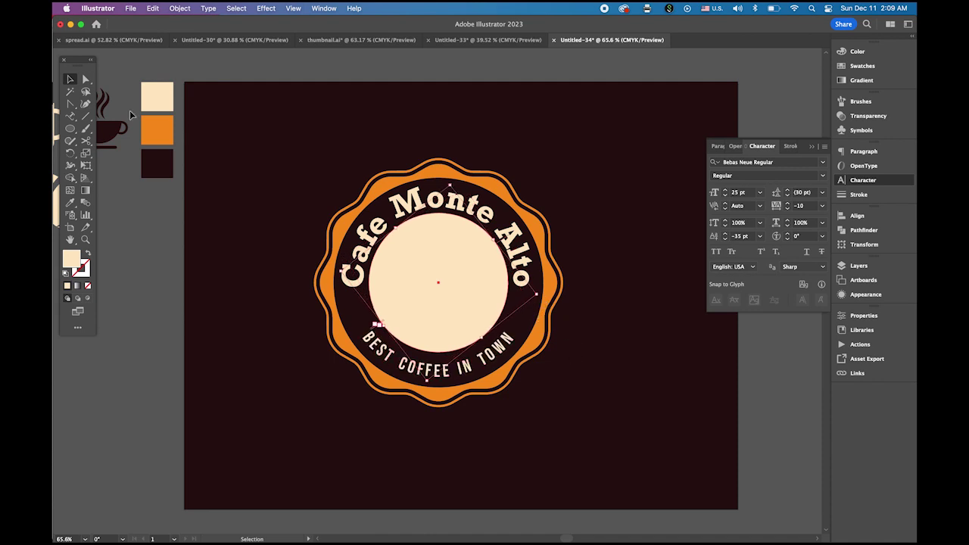
click(142, 72)
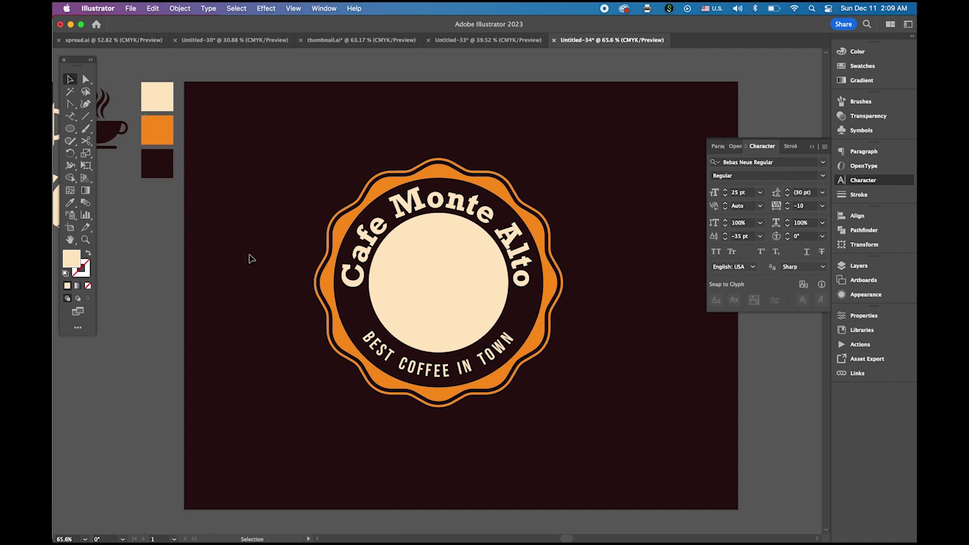
Step: Draw a small cream five-pointed star in the dark ring before "BEST" and duplicate it level on the opposite side
click(70, 129)
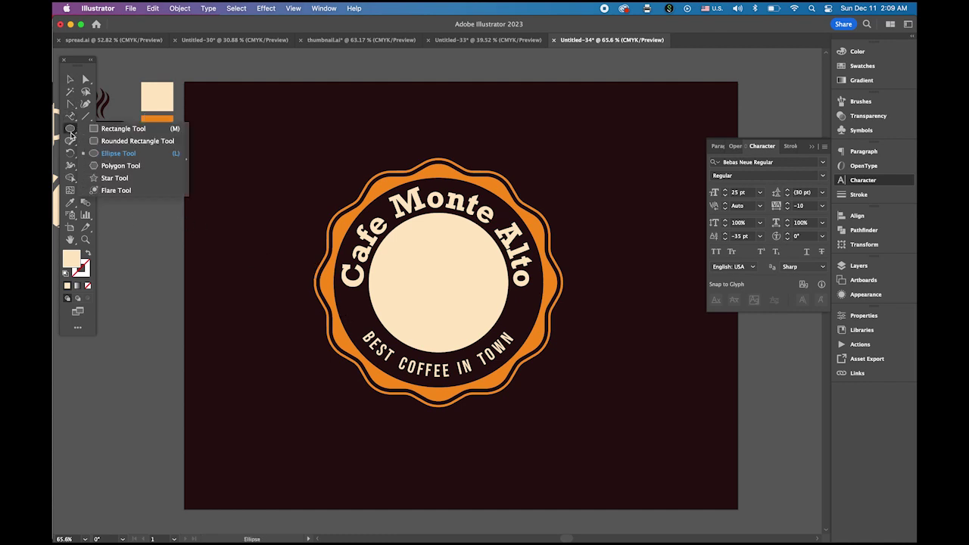
click(115, 178)
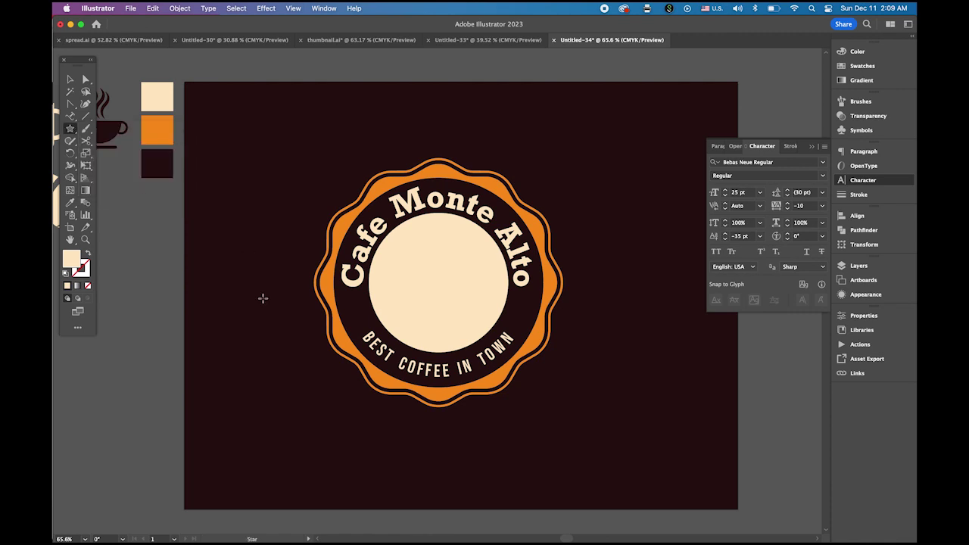
mouse_move(264, 287)
mouse_down()
mouse_move(424, 338)
mouse_move(437, 303)
mouse_move(449, 335)
mouse_up()
click(69, 79)
scroll(455, 333, right, 5)
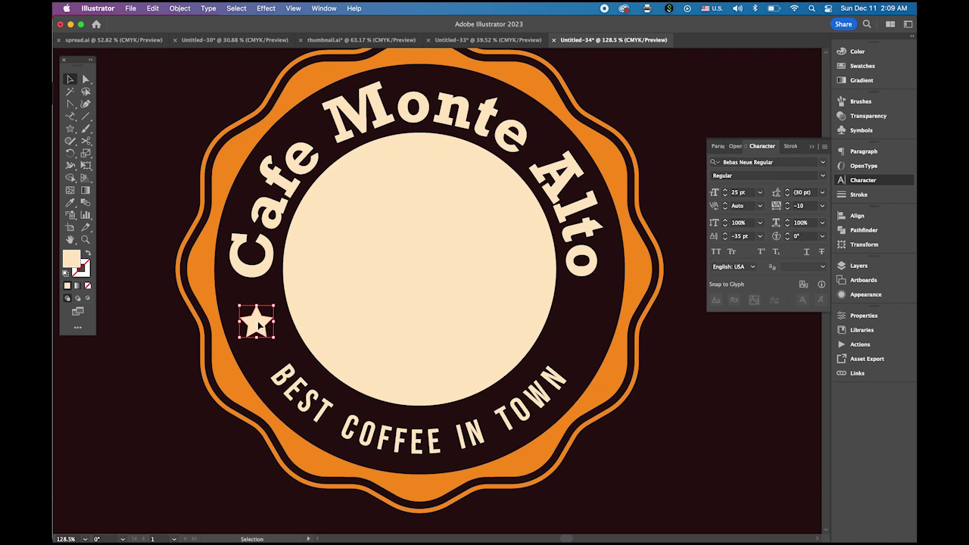
drag(259, 326, 582, 344)
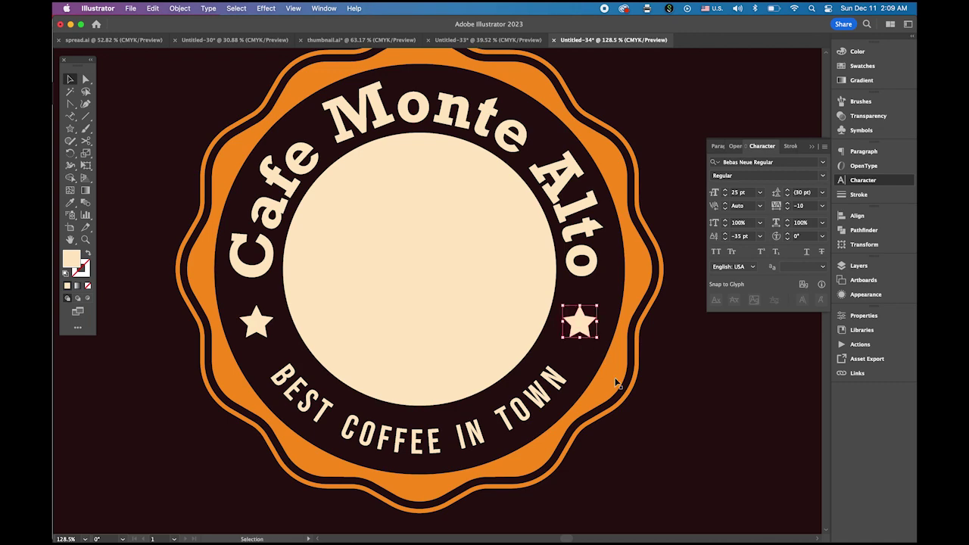
click(691, 378)
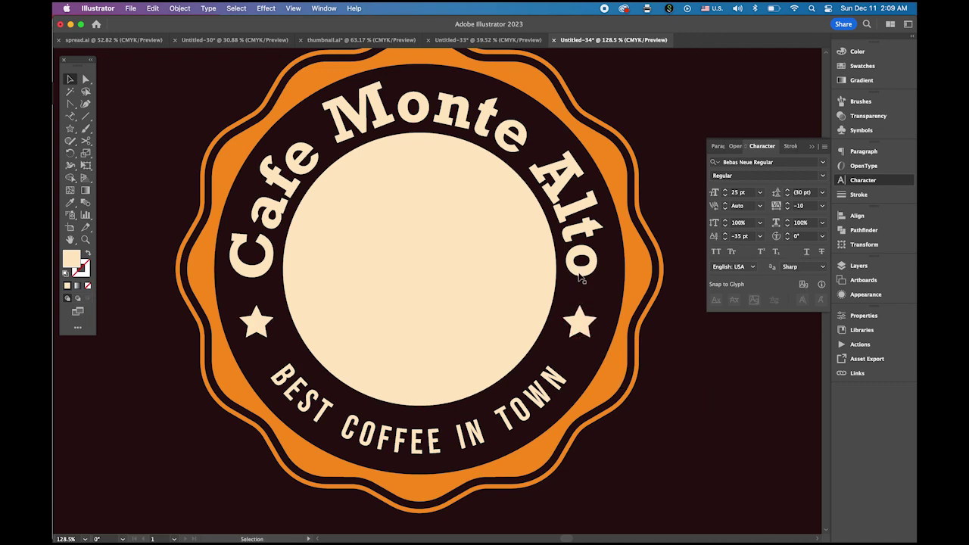
Step: Copy the dark steaming coffee cup, paste it over the badge's cream circle and bring it to the front
key(z)
drag(580, 392, 459, 342)
key(space)
key(v)
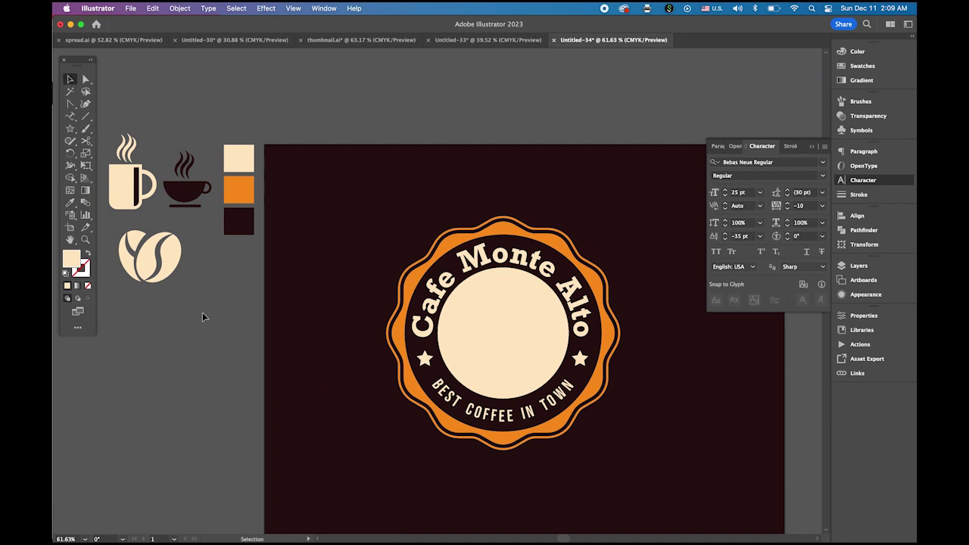
click(191, 195)
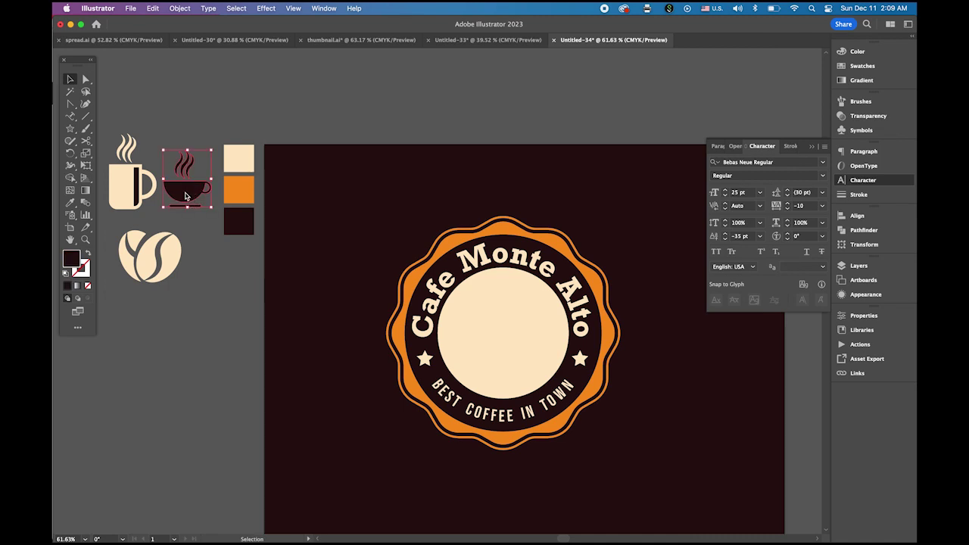
key(super+c)
click(257, 180)
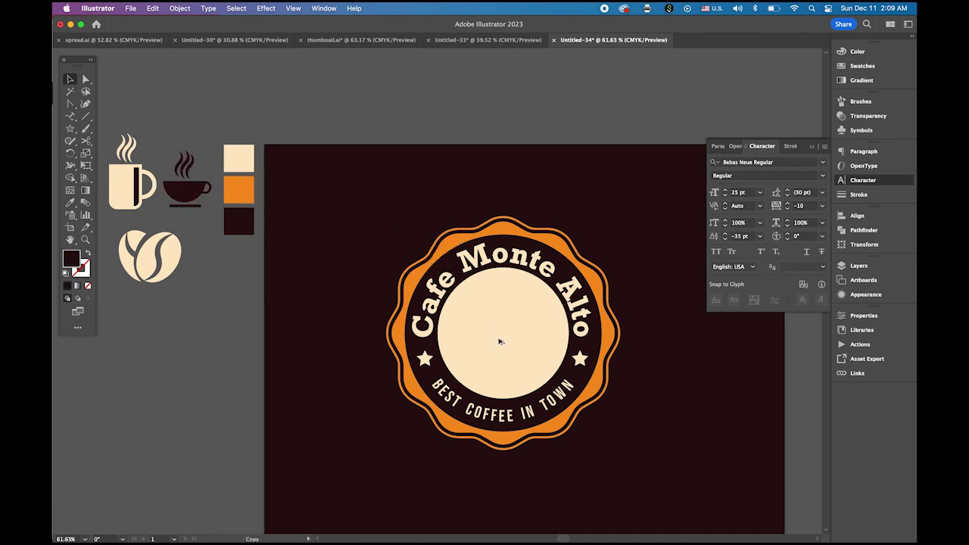
key(super+v)
click(180, 7)
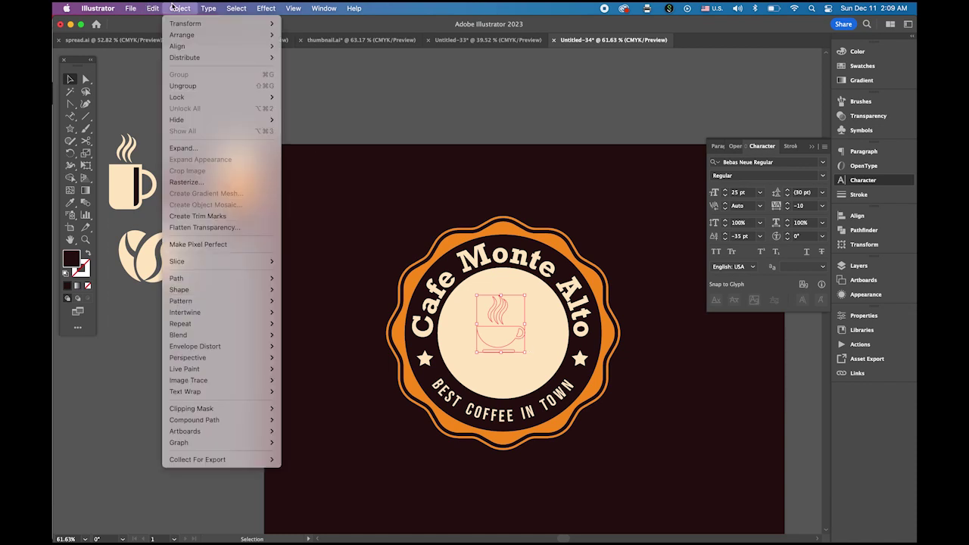
mouse_move(182, 34)
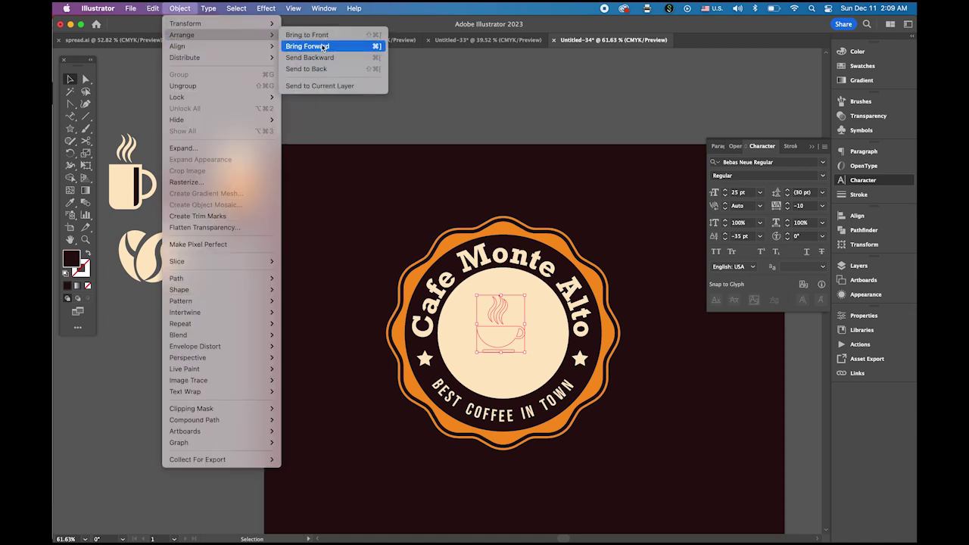
click(304, 35)
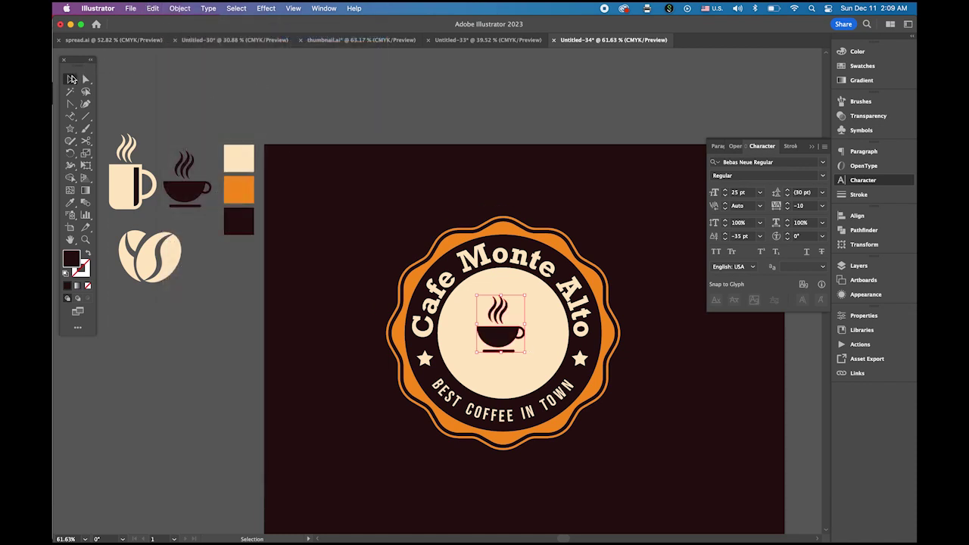
Step: Enlarge the pasted coffee cup proportionally and centre it so it fills the cream circle
mouse_move(525, 353)
mouse_down()
mouse_move(546, 377)
mouse_move(512, 362)
mouse_up()
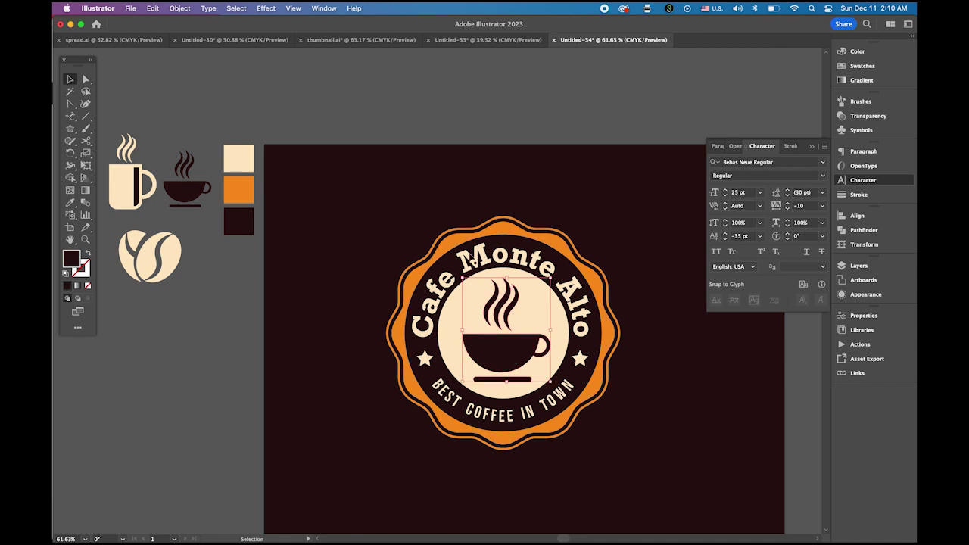
drag(598, 369, 494, 274)
alt+click(578, 354)
click(491, 281)
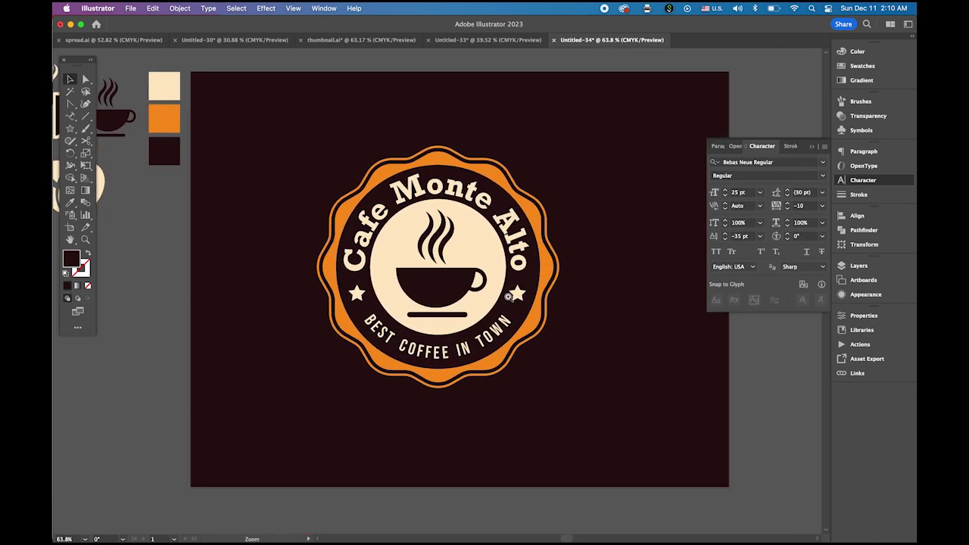
Step: Select all the badge artwork, including text, stars and cup, and group it
click(72, 80)
drag(300, 118, 623, 407)
click(179, 8)
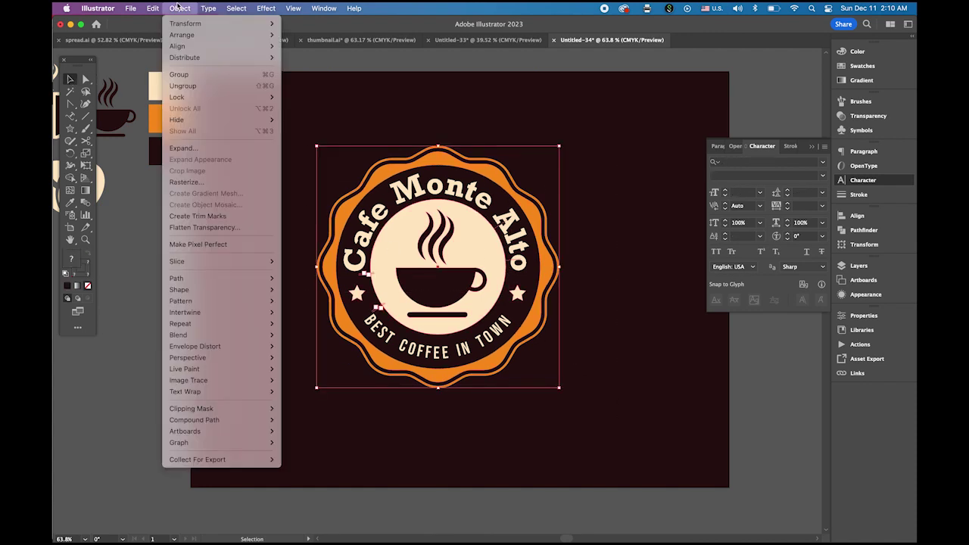
click(179, 74)
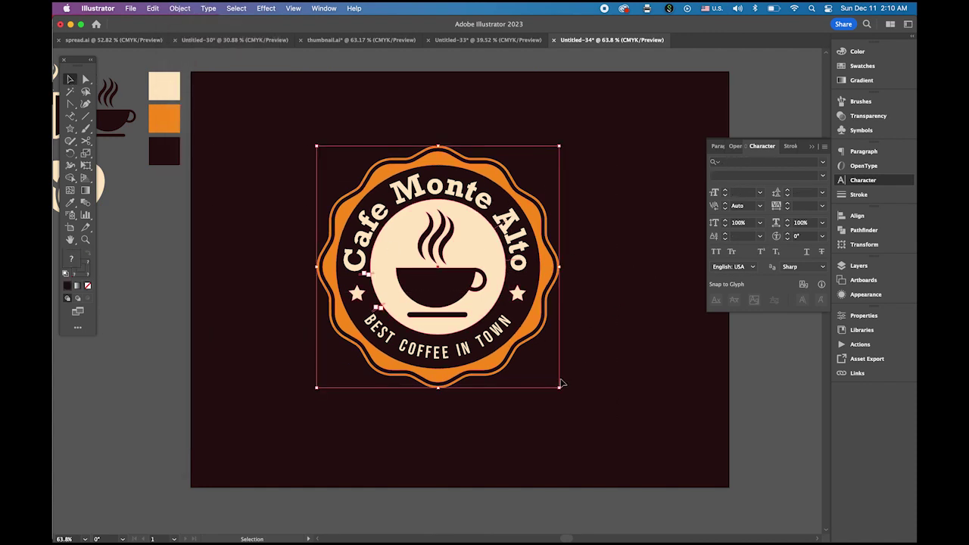
Step: Scale the grouped badge down to under half its size and move it to the artboard's upper-left corner
drag(561, 387, 421, 251)
drag(379, 203, 287, 142)
click(443, 156)
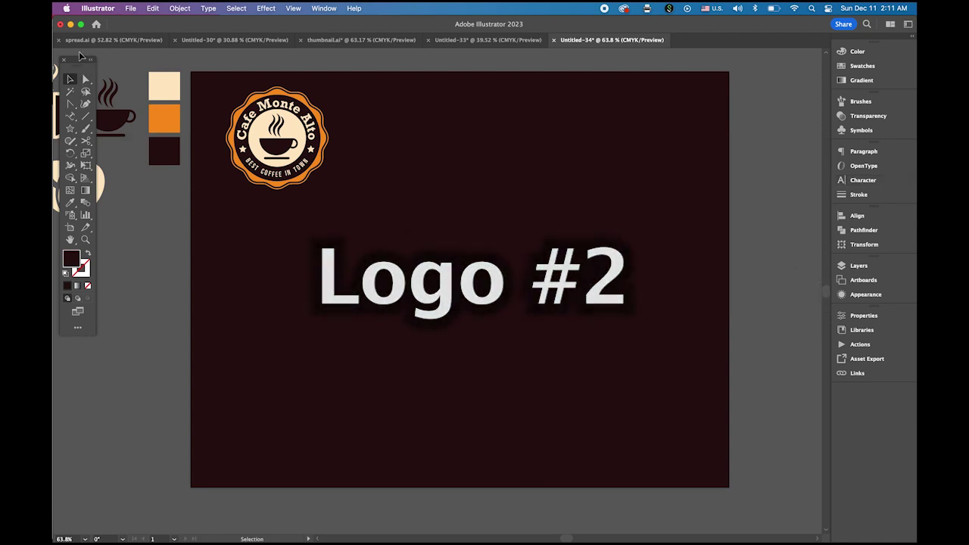
Step: Draw a 300 × 300 pt circle with a dark fill and orange stroke, and position it near the artboard's centre
drag(76, 59, 136, 89)
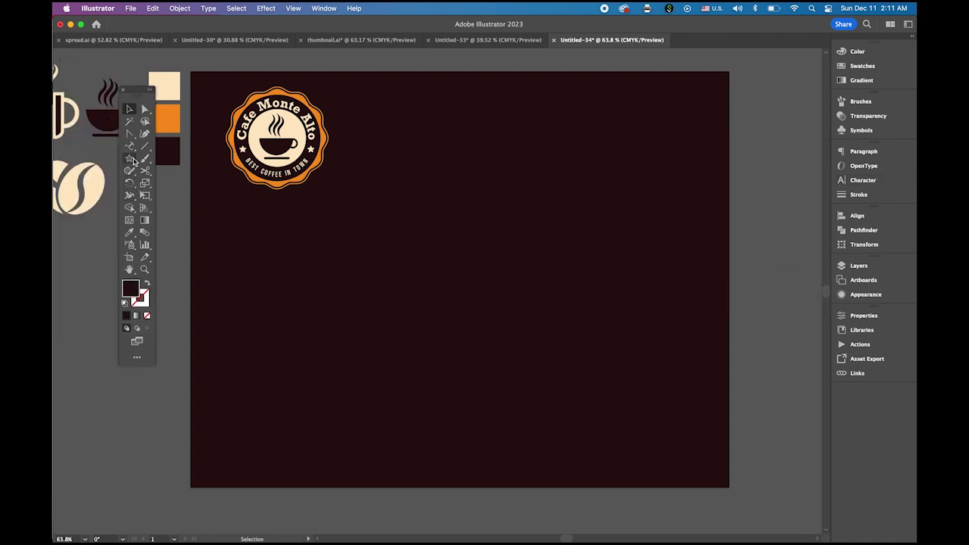
click(129, 158)
click(173, 184)
click(145, 298)
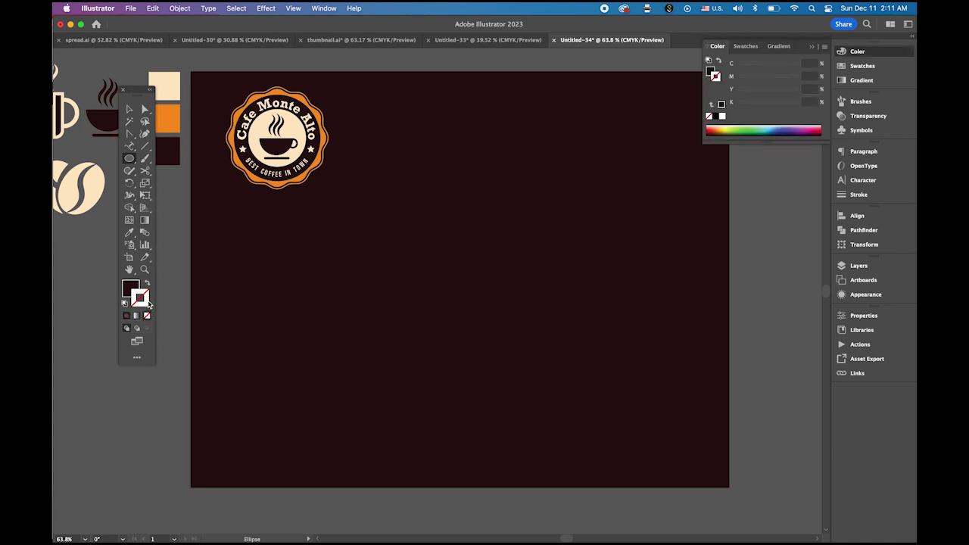
click(864, 67)
click(803, 81)
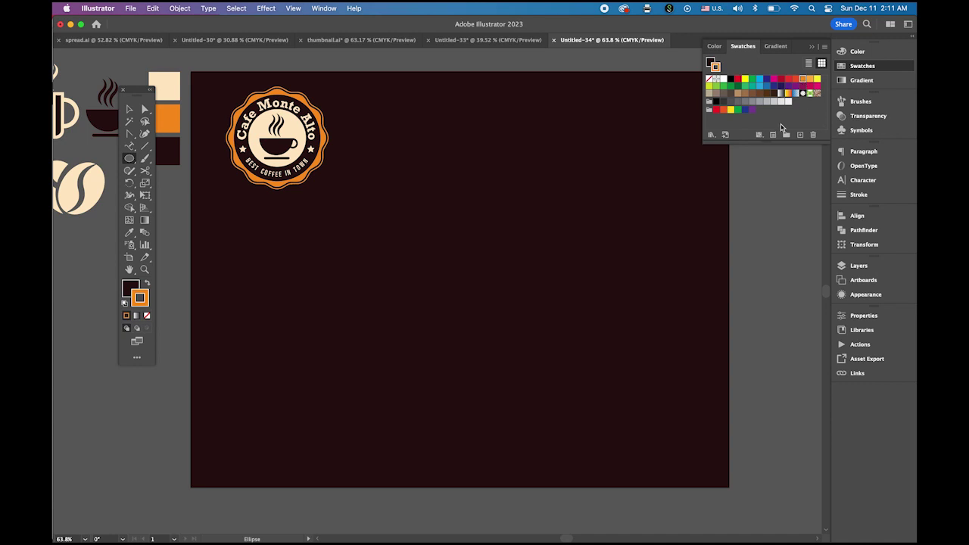
click(389, 205)
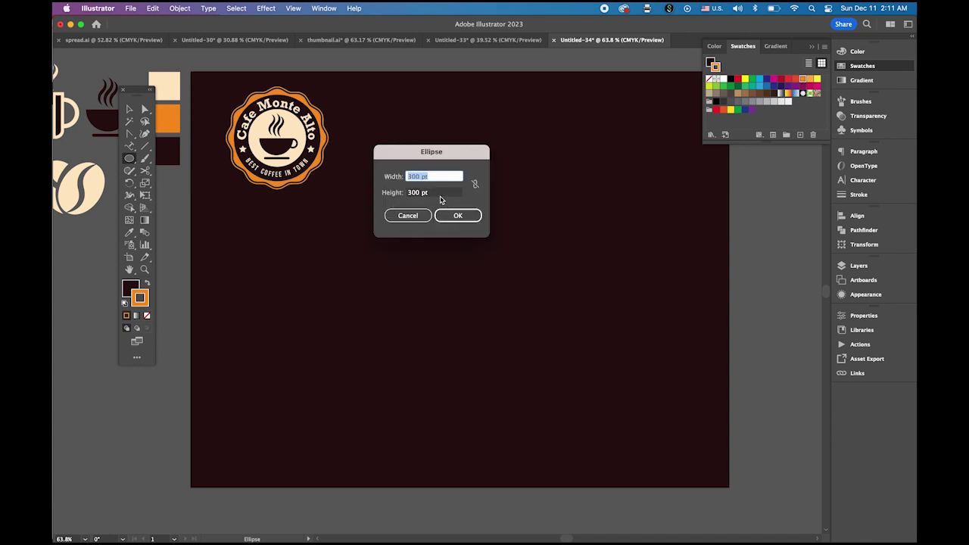
click(459, 215)
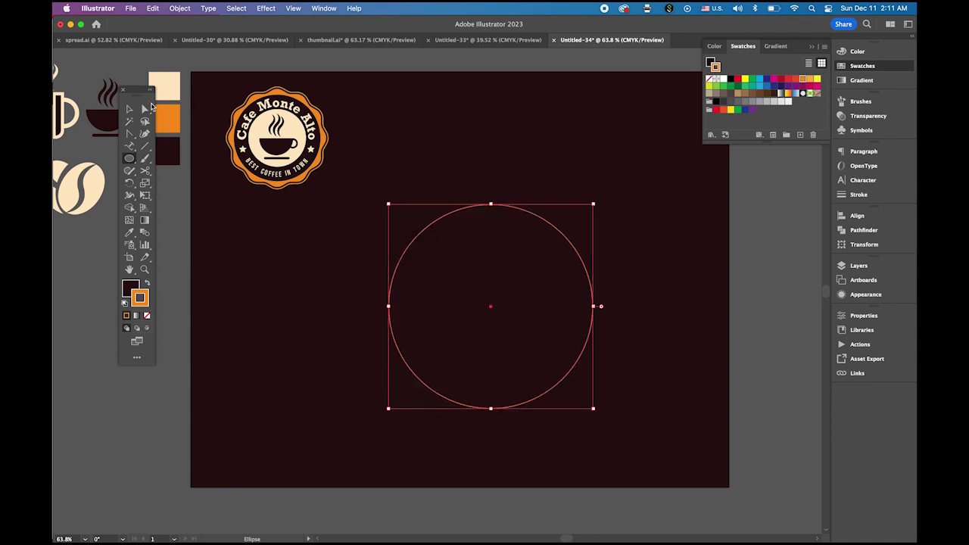
key(v)
drag(499, 243, 497, 232)
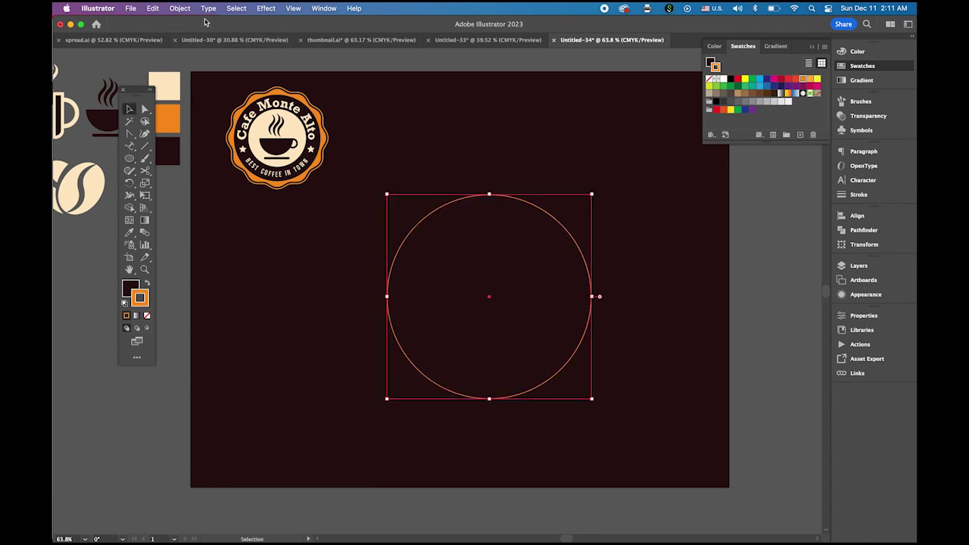
Step: Copy the circle, paste it in place and scale the copy down about its centre to roughly two-thirds size
click(150, 8)
click(182, 69)
click(160, 8)
click(182, 87)
drag(593, 196, 558, 221)
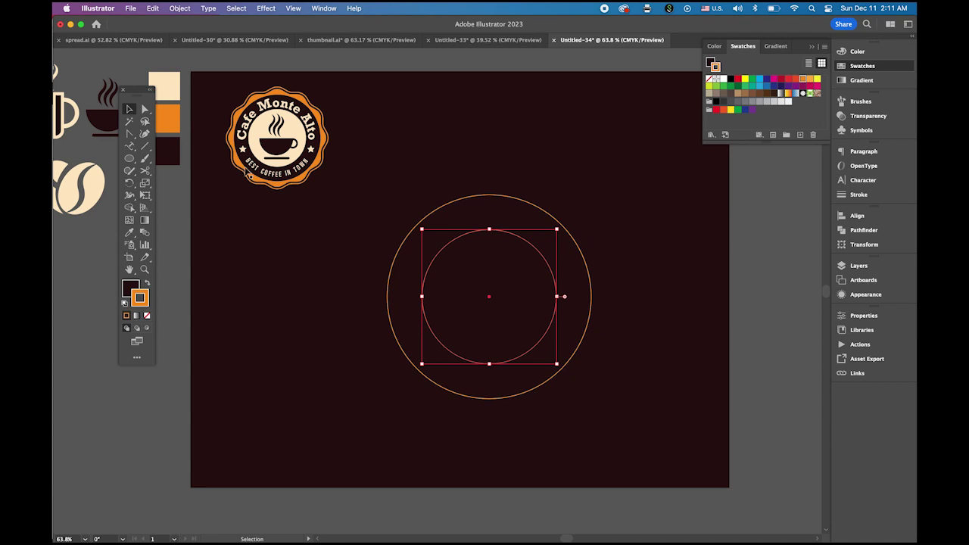
Step: Set the stroke weight of both concentric circles to 2 pt
drag(426, 185, 515, 281)
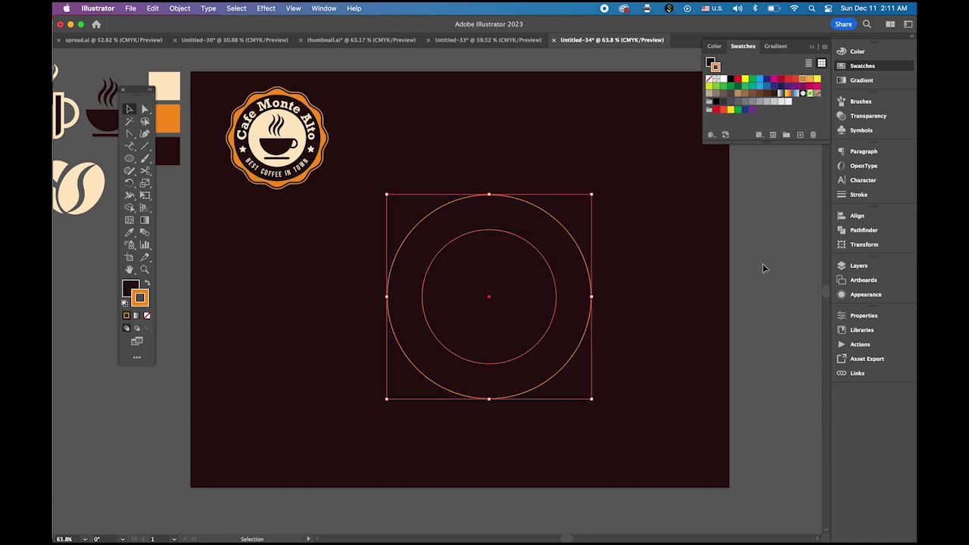
click(867, 197)
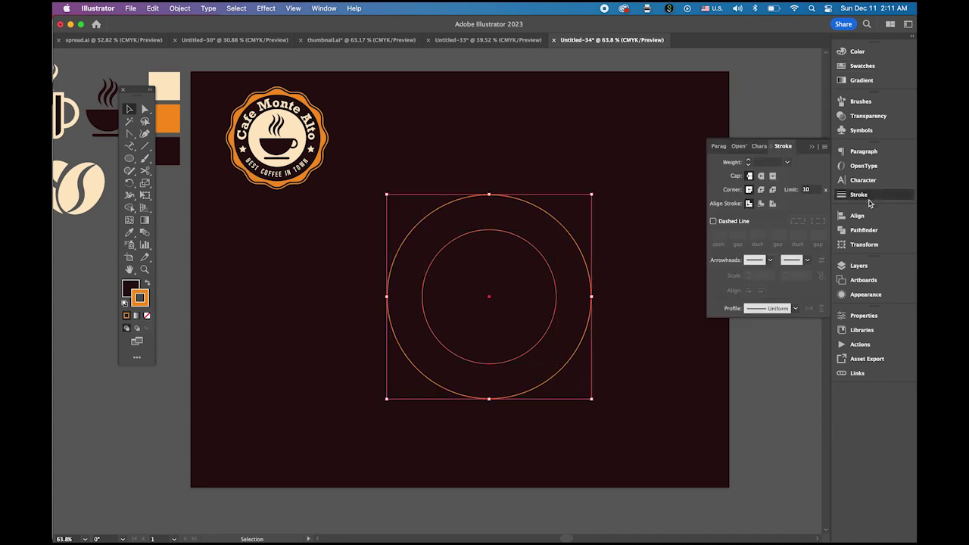
click(787, 162)
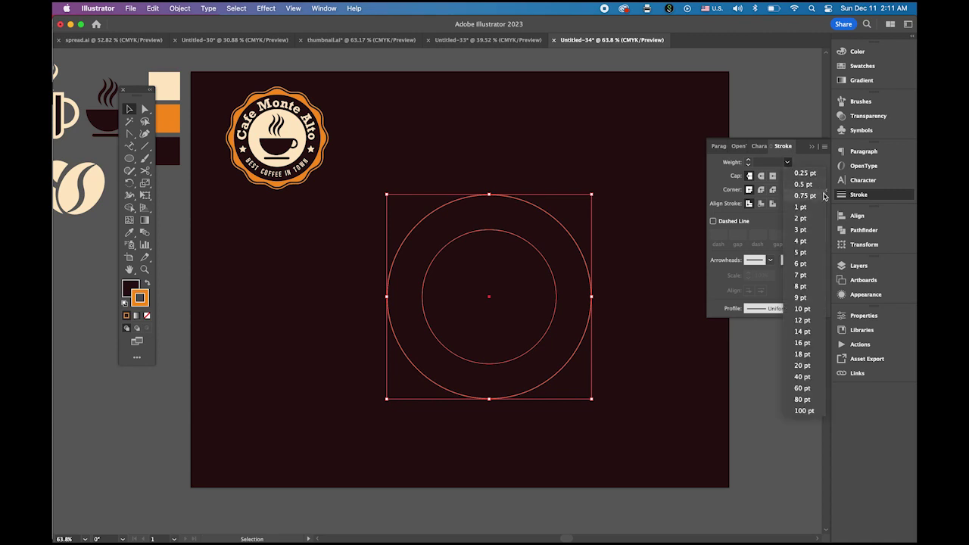
click(808, 220)
click(644, 153)
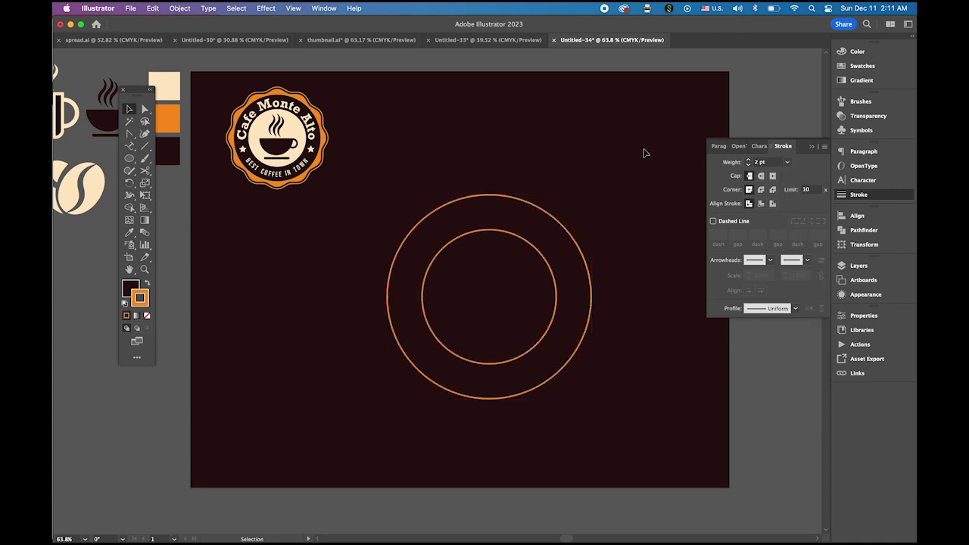
click(809, 149)
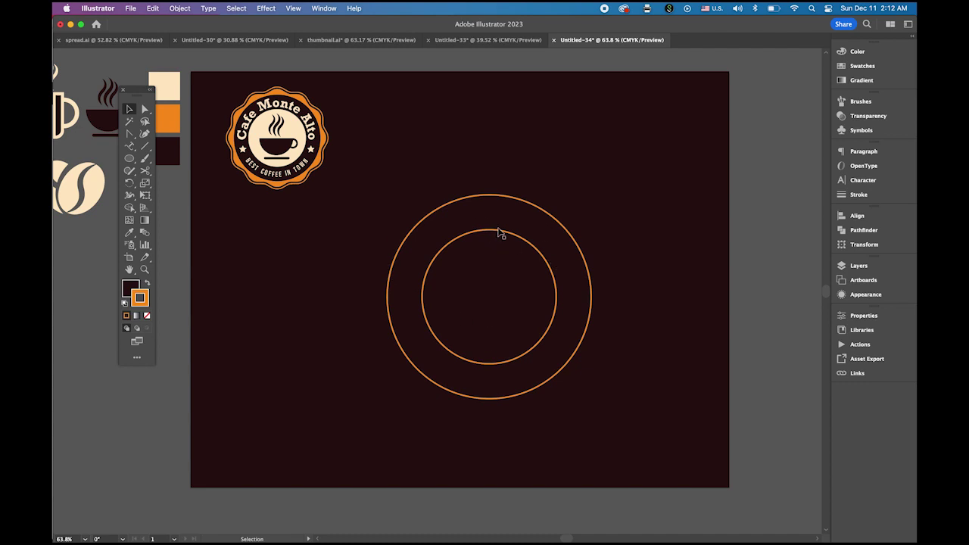
Step: Copy the inner circle and paste the duplicate directly on top of it
click(499, 235)
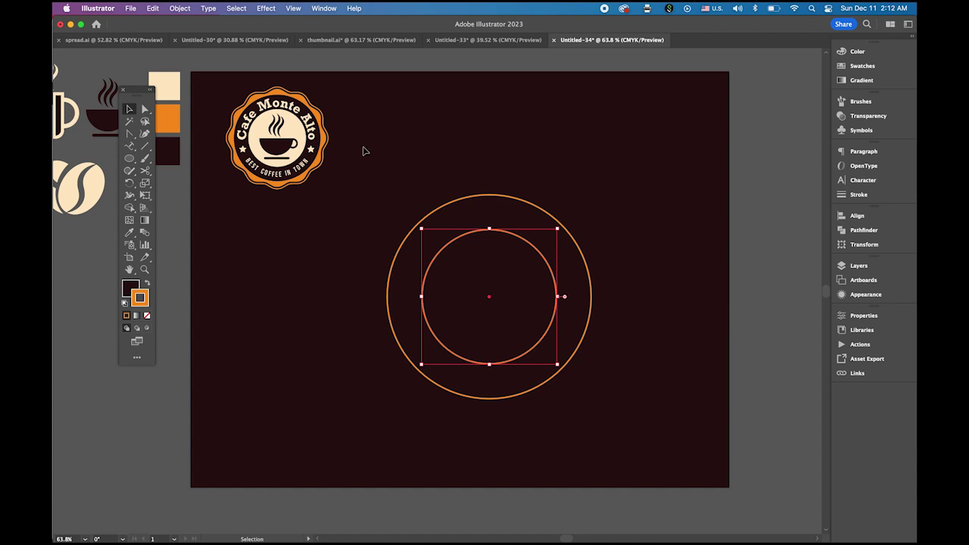
click(153, 8)
click(155, 62)
click(153, 8)
click(169, 85)
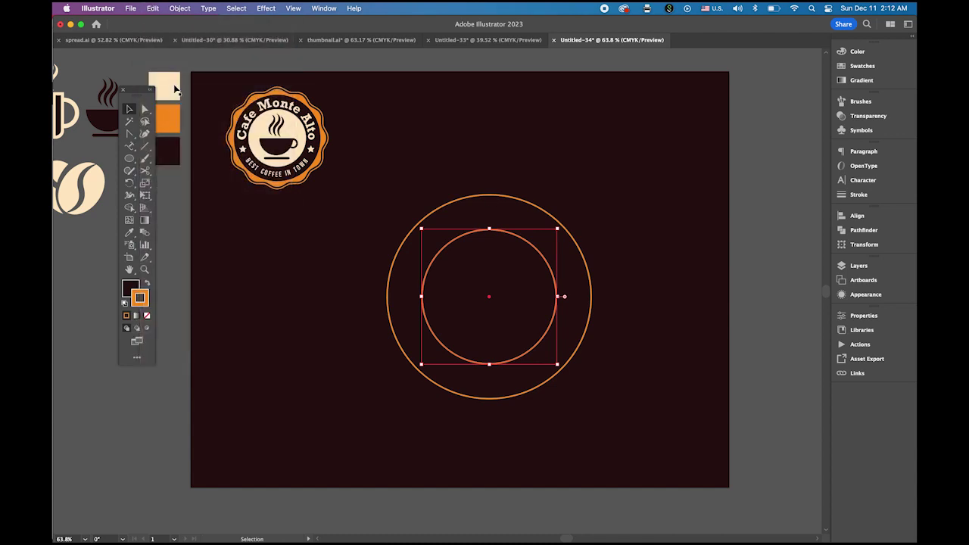
Step: Convert the duplicated inner circle to type on a path, using Rockwell Regular with a 6 pt baseline shift
click(130, 147)
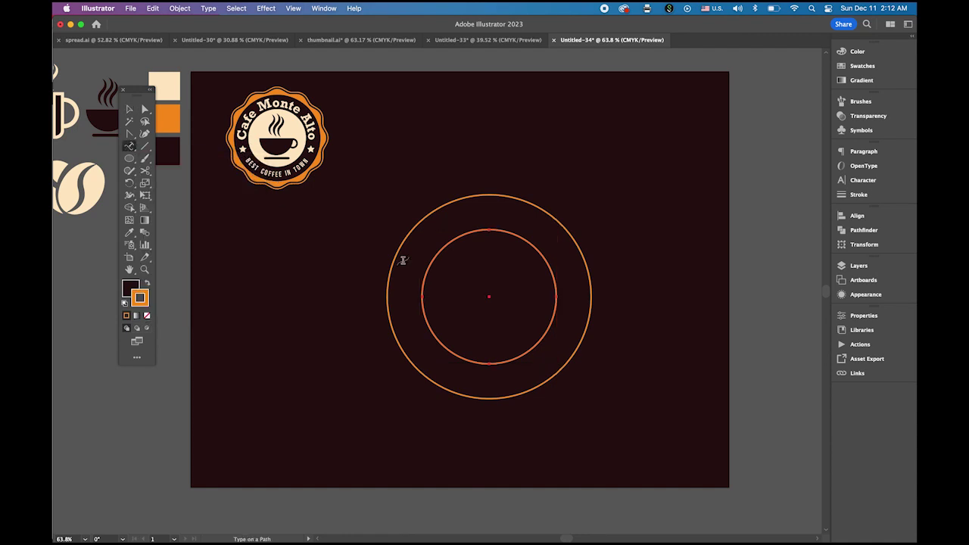
click(422, 290)
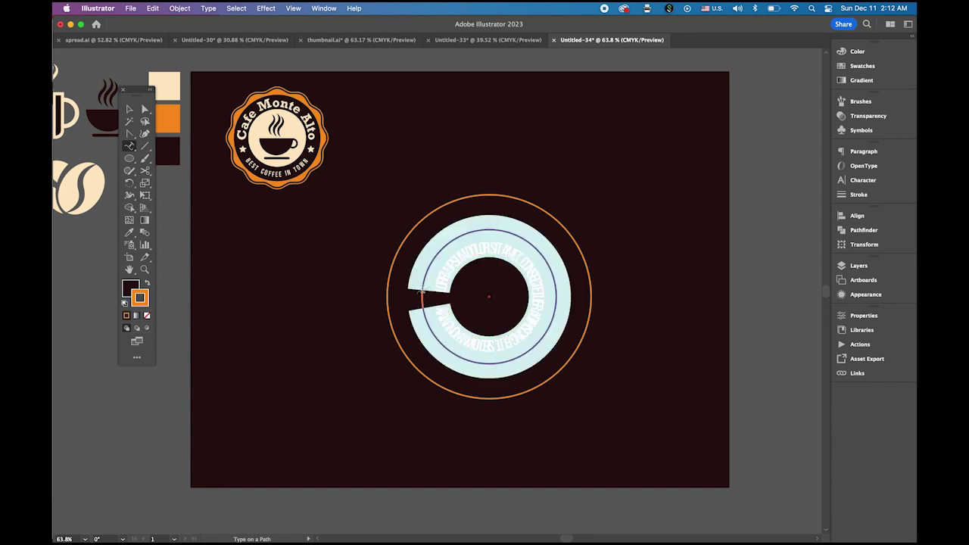
click(866, 181)
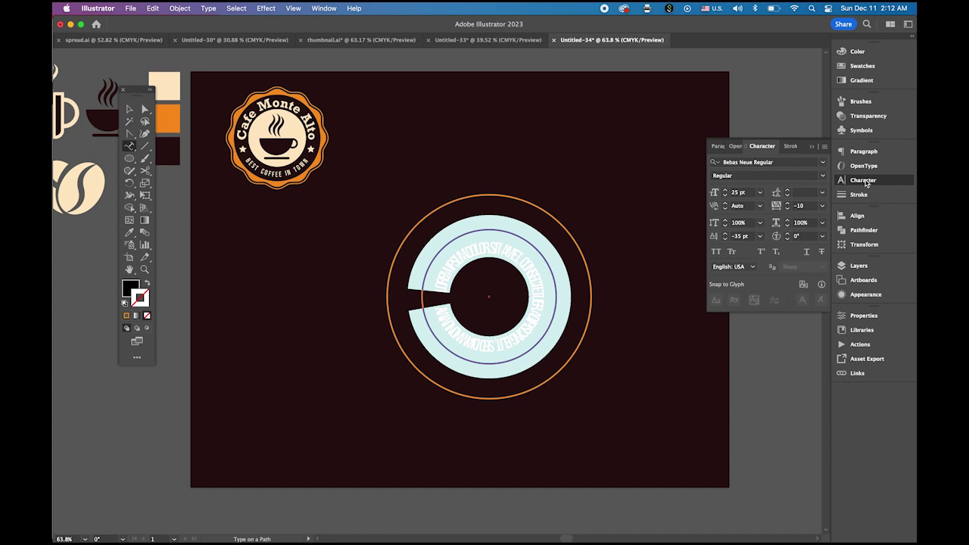
click(823, 162)
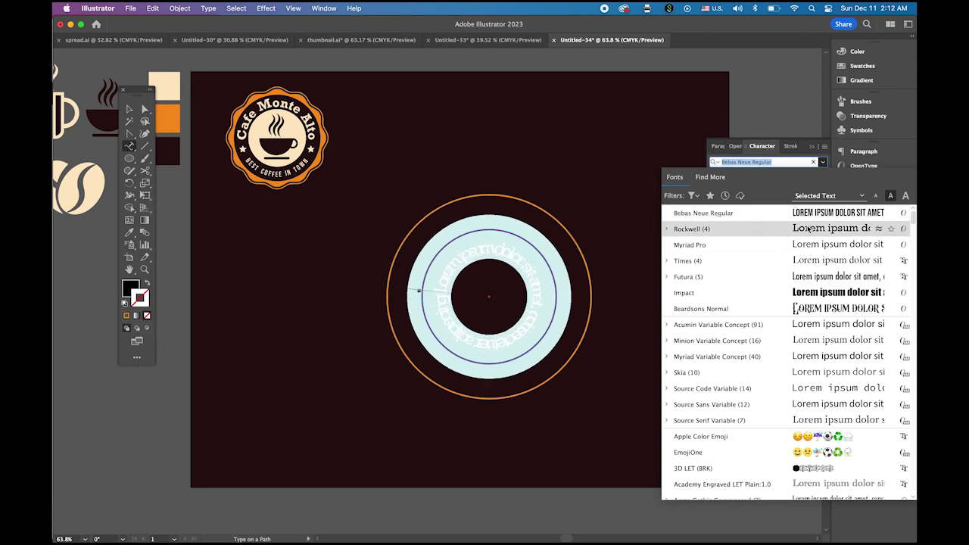
click(808, 228)
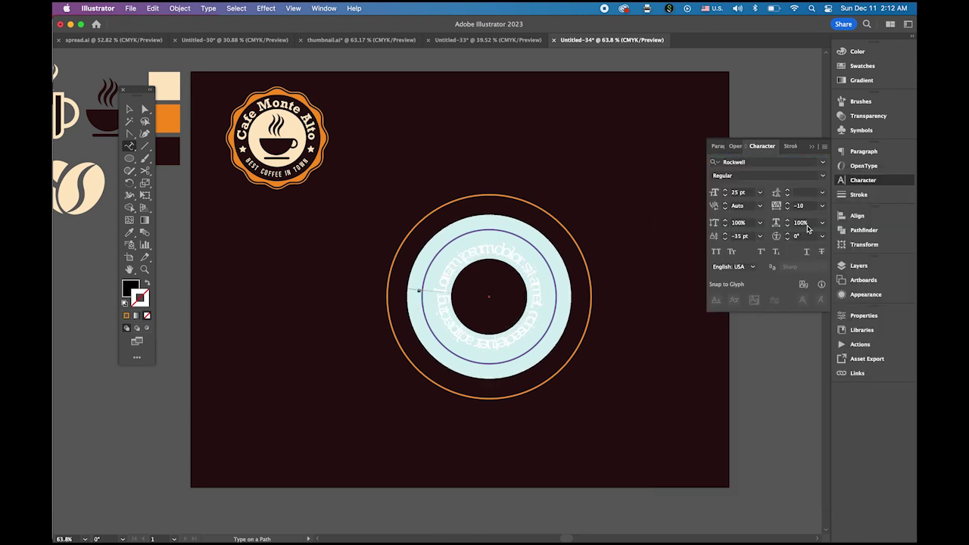
click(760, 237)
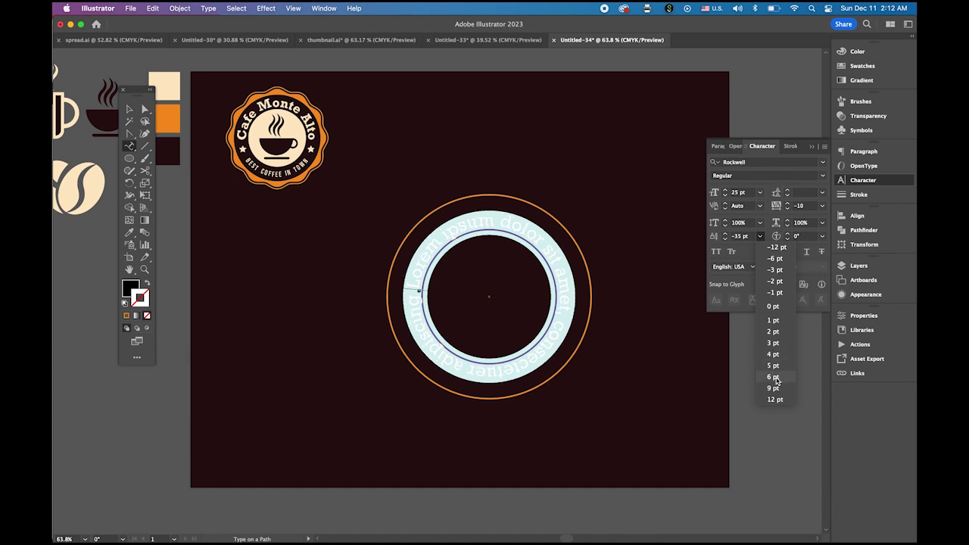
click(773, 377)
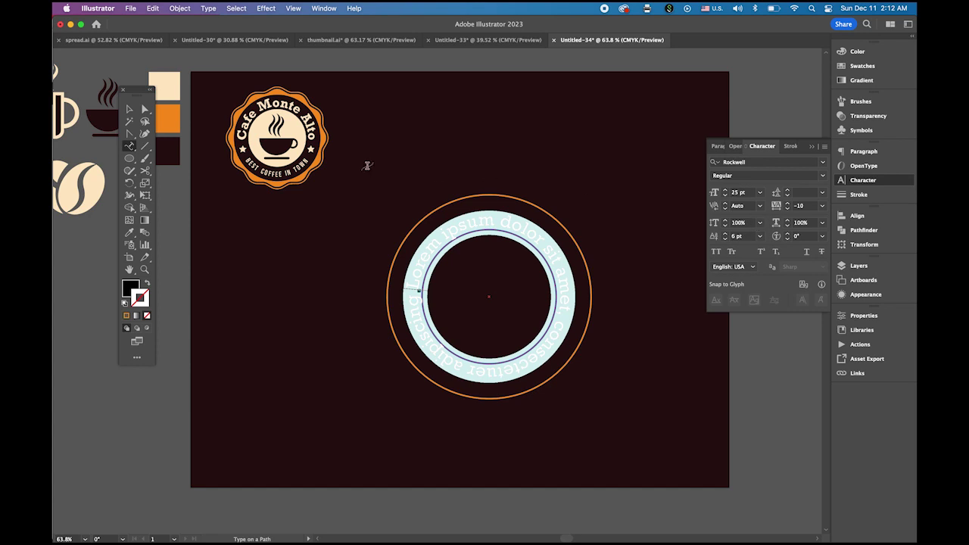
Step: Colour the path text with the first badge's cream and replace the placeholder with "Cafe Monte Alto"
click(129, 232)
click(271, 125)
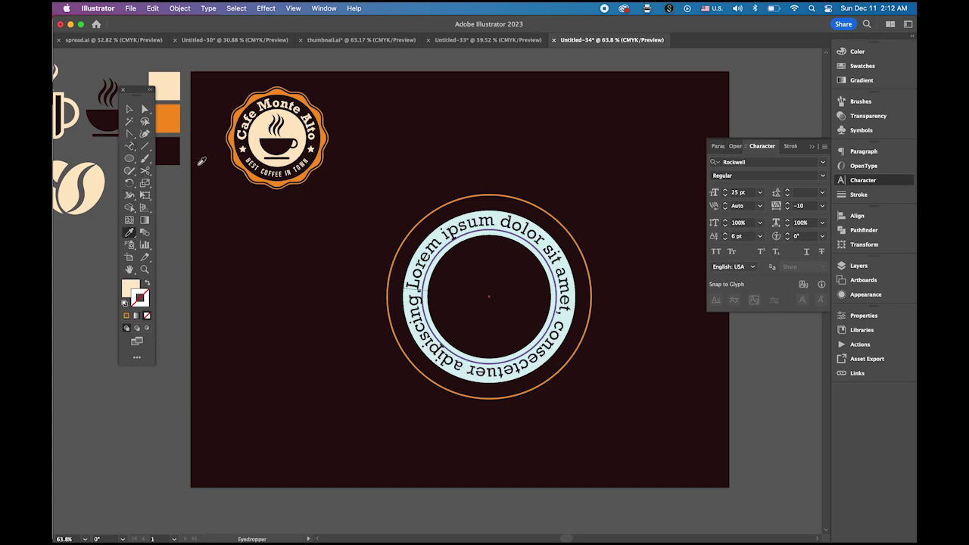
click(131, 145)
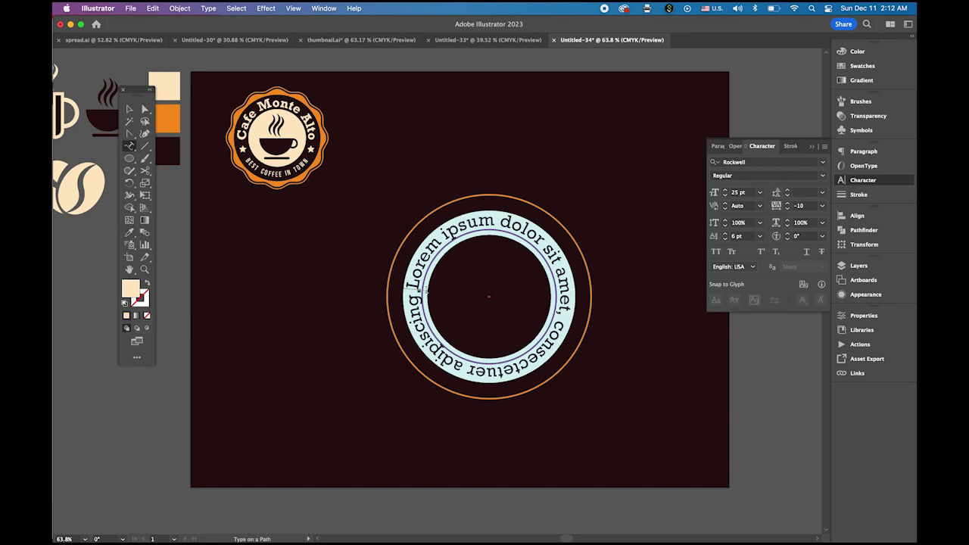
key(BackSpace)
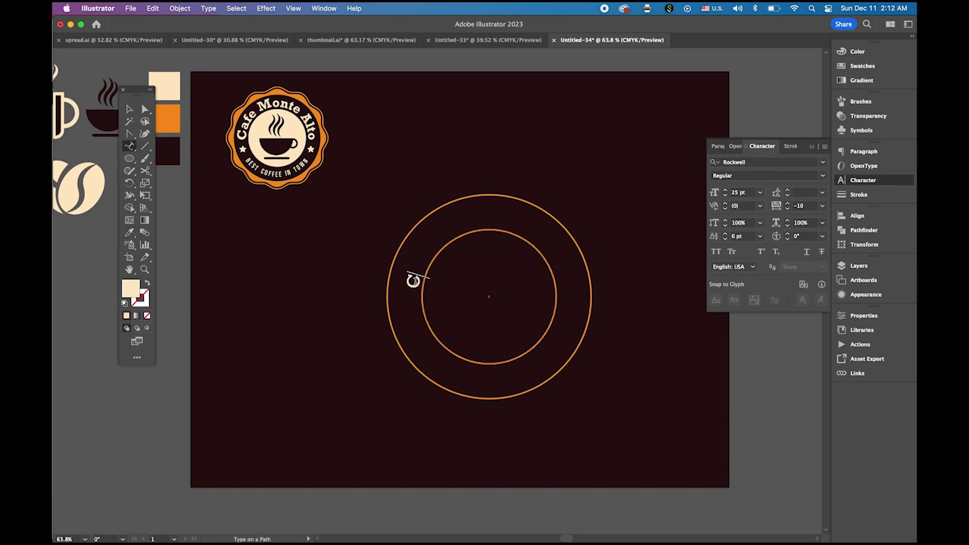
text(Cafe Monte )
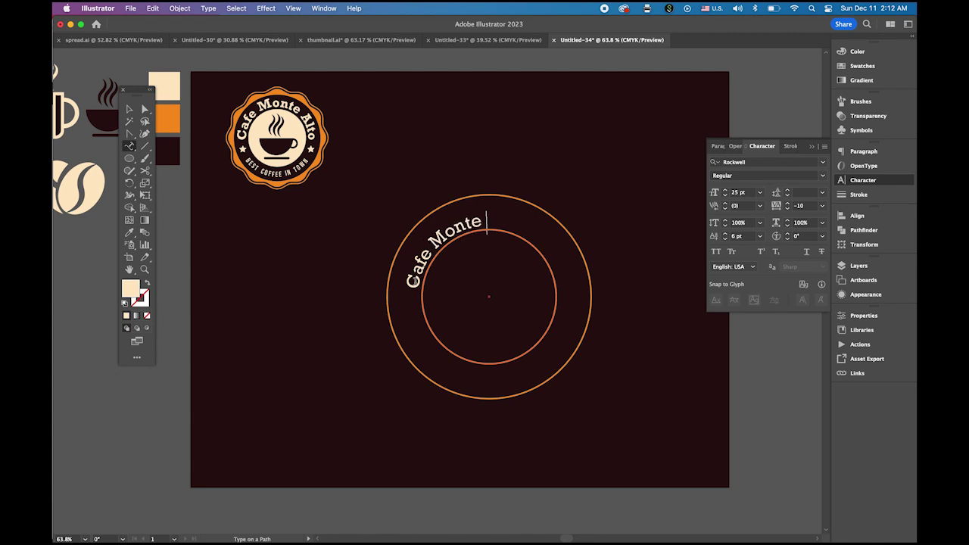
text(Alto)
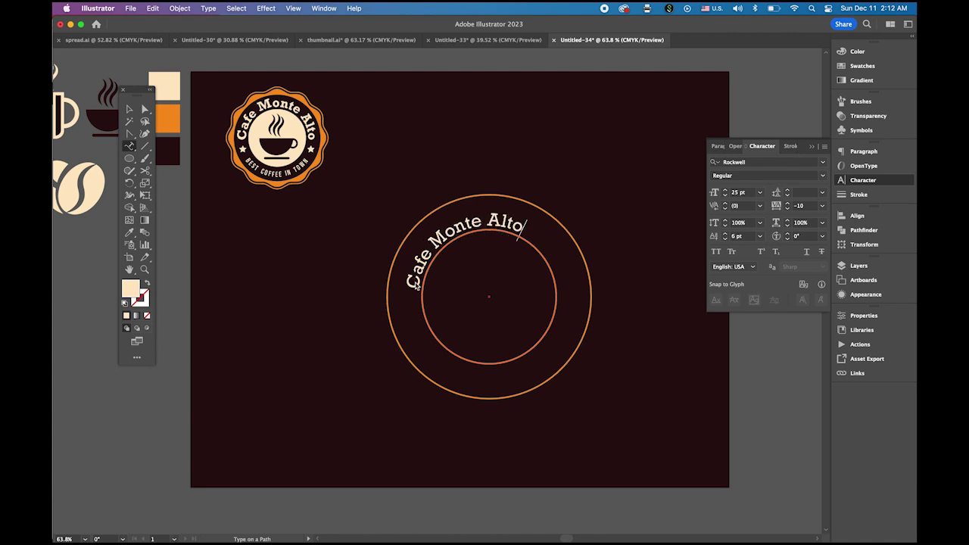
key(Escape)
Step: Set the "Cafe Monte Alto" path text to 40 pt and raise its baseline shift to 10 pt
click(128, 109)
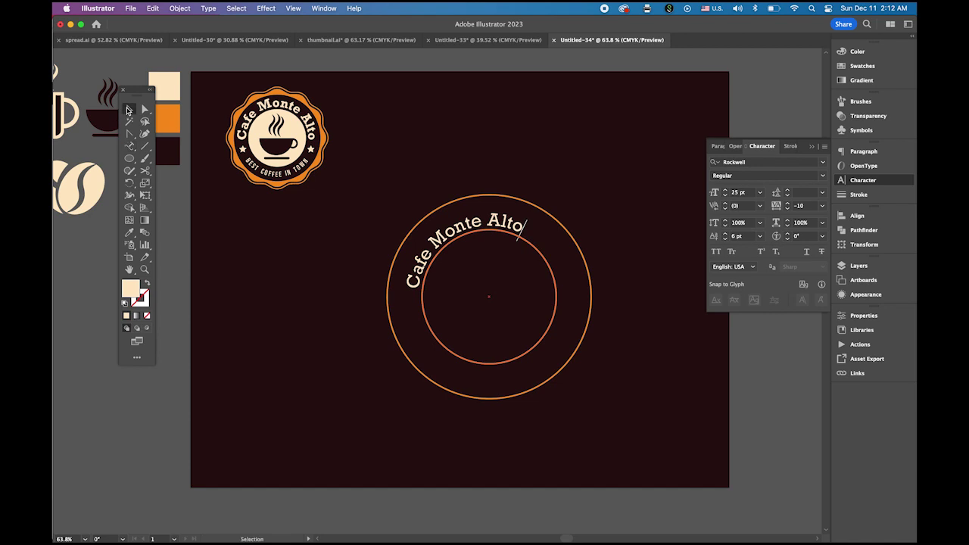
click(760, 195)
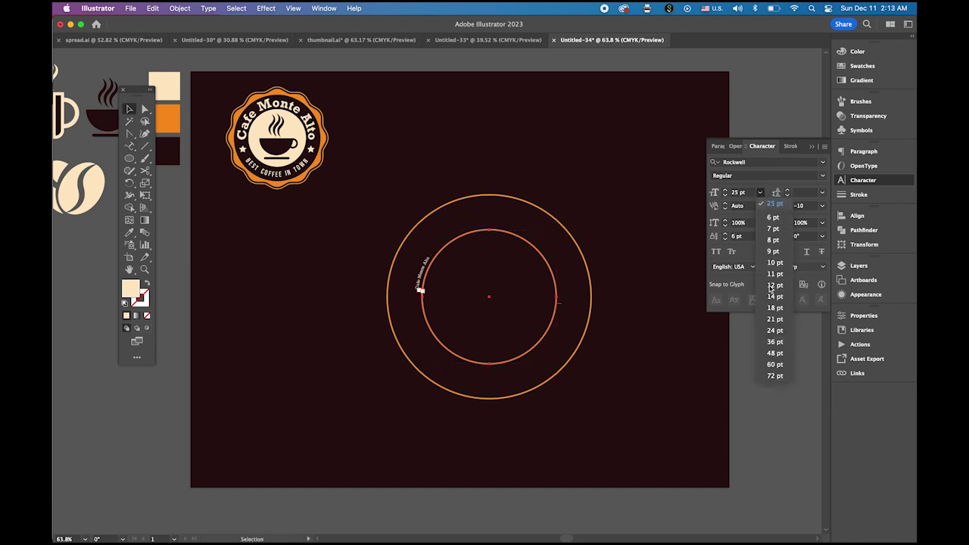
click(775, 343)
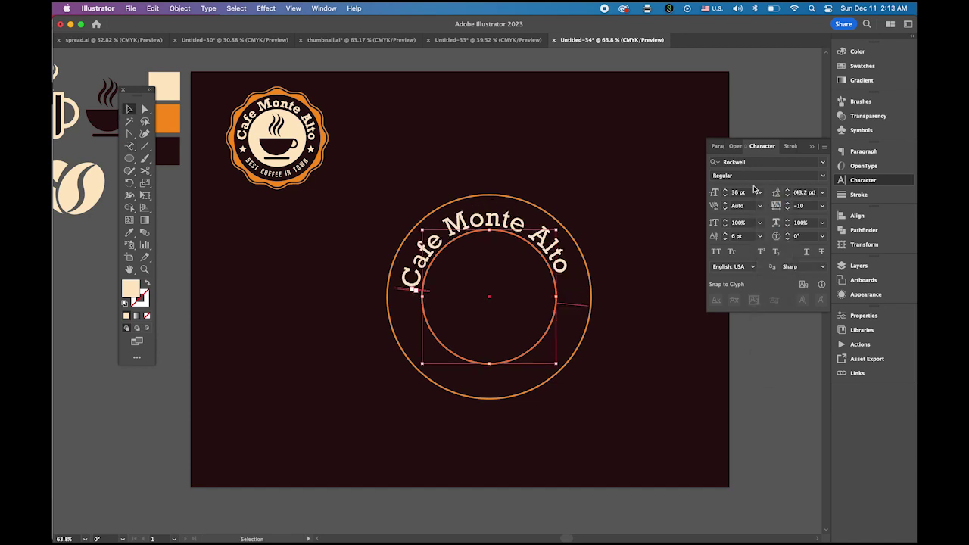
click(710, 193)
text(40)
key(Return)
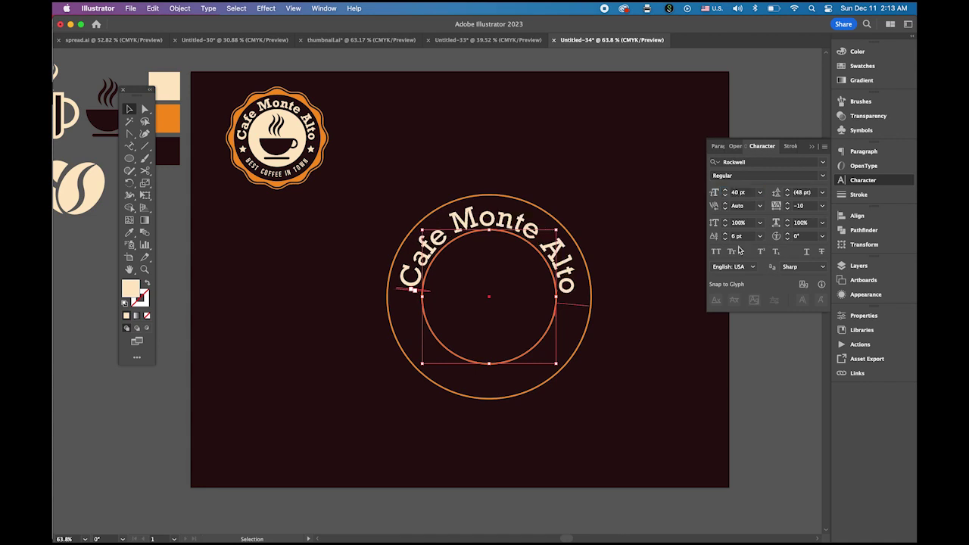
click(724, 234)
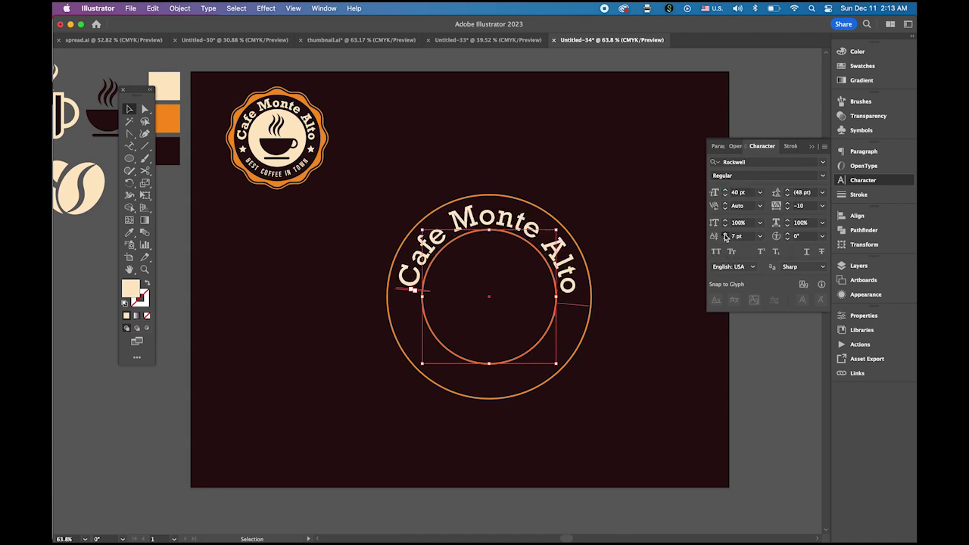
click(725, 234)
click(725, 234)
click(725, 234)
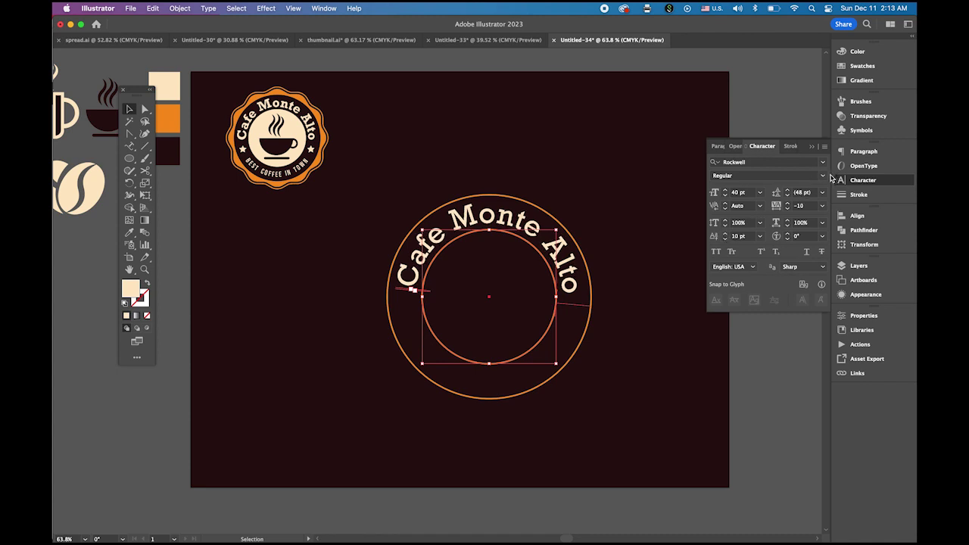
Step: Make the "Cafe Monte Alto" text Bold and rotate it slightly counterclockwise to balance it across the top of the ring
click(823, 176)
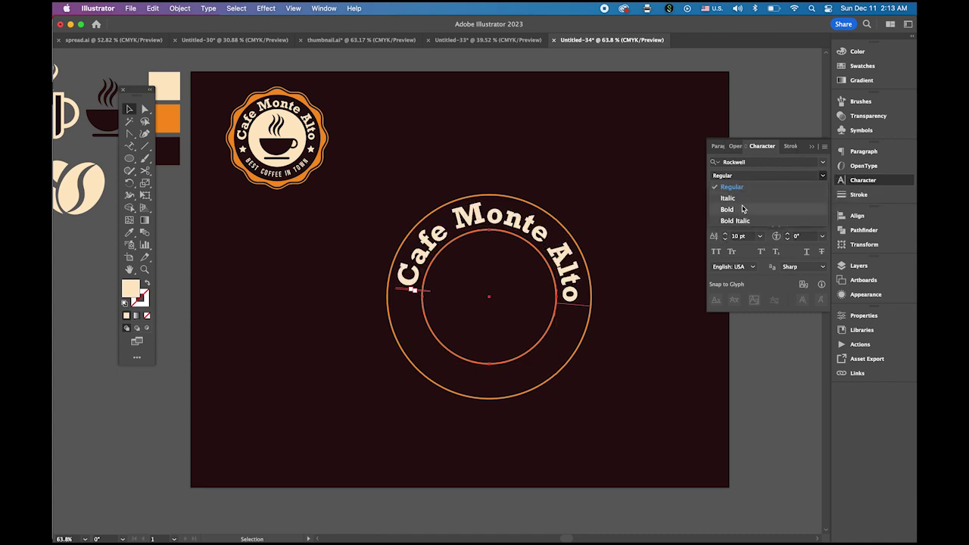
click(743, 210)
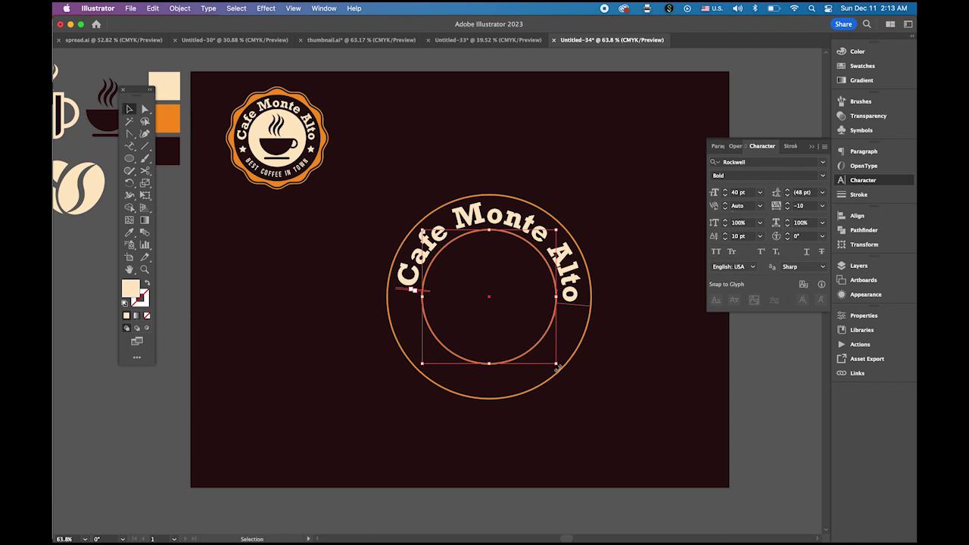
drag(558, 367, 568, 367)
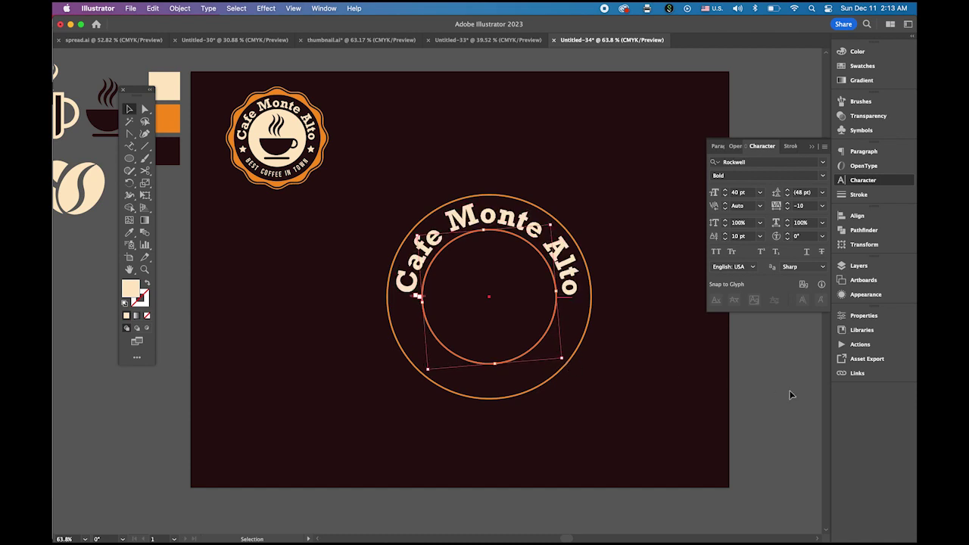
Step: Draw a wide rectangular band across the middle of the badge with the circles' dark brown fill and orange stroke
click(744, 399)
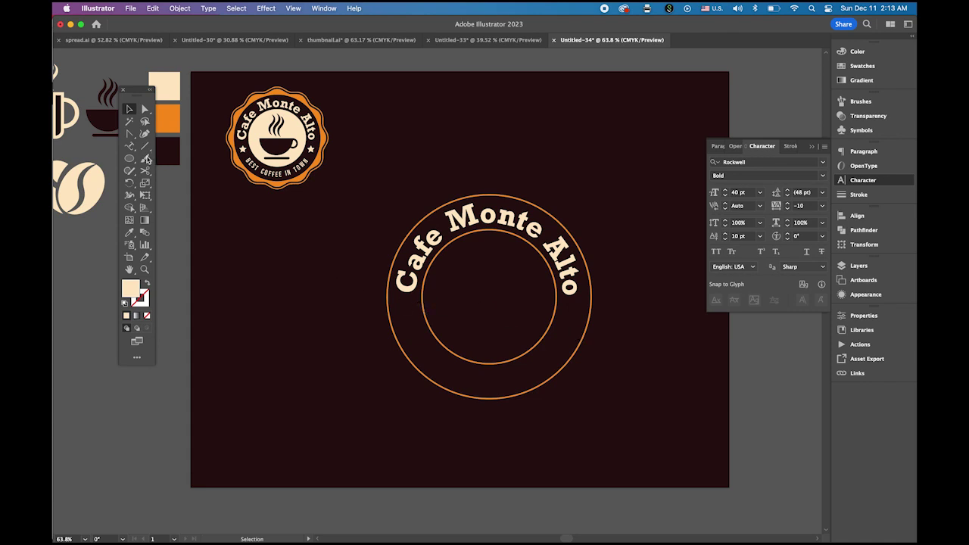
drag(130, 161, 182, 162)
click(130, 232)
click(411, 328)
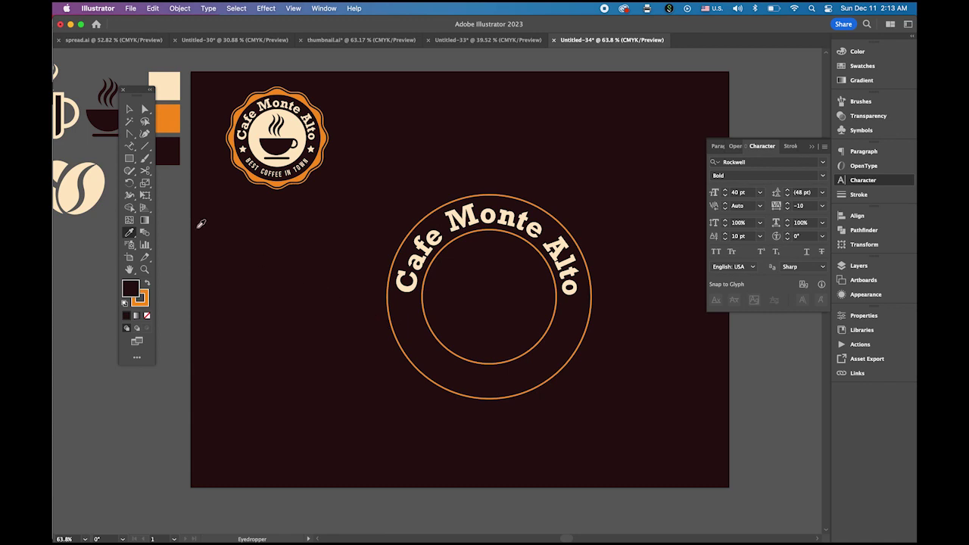
click(130, 159)
drag(358, 296, 623, 332)
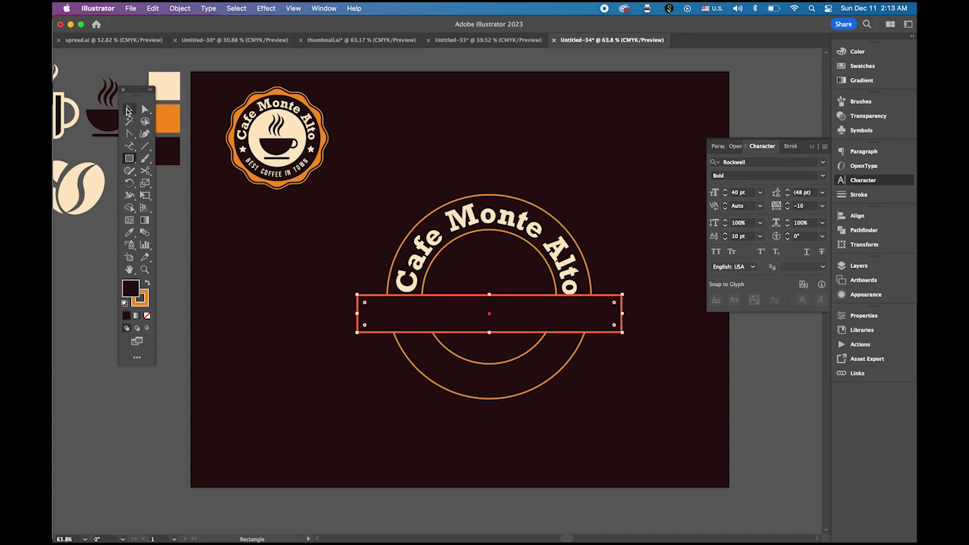
Step: Nudge the rectangular band down until it clears the lower ends of the curved "Cafe Monte Alto" text
click(129, 110)
key(Down)
key(Down)
key(Down)
key(Down)
key(Down)
key(Down)
key(Down)
key(Down)
key(Down)
key(Down)
key(Down)
key(Down)
key(Down)
key(Down)
key(Down)
key(Down)
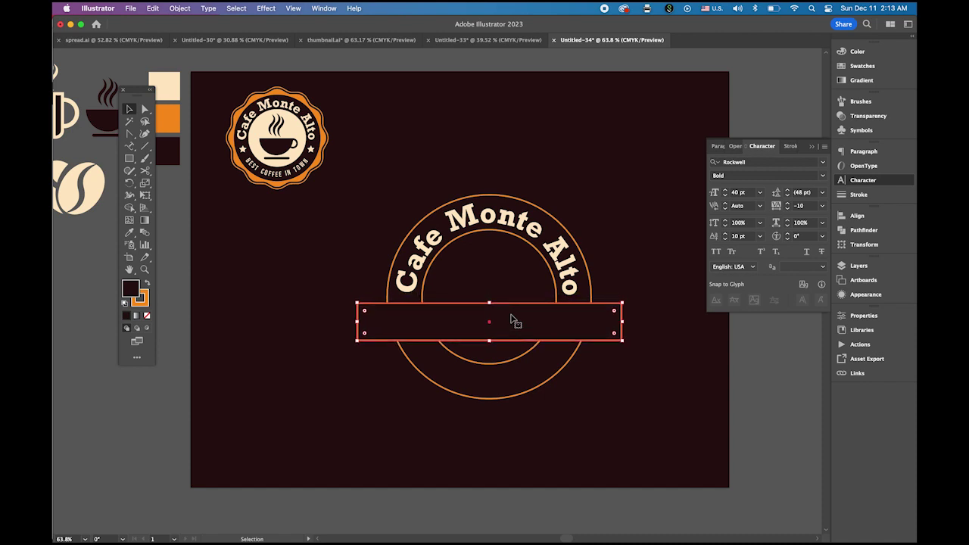
Step: Bring the inner circle to the front so it covers the middle of the rectangular band
click(555, 271)
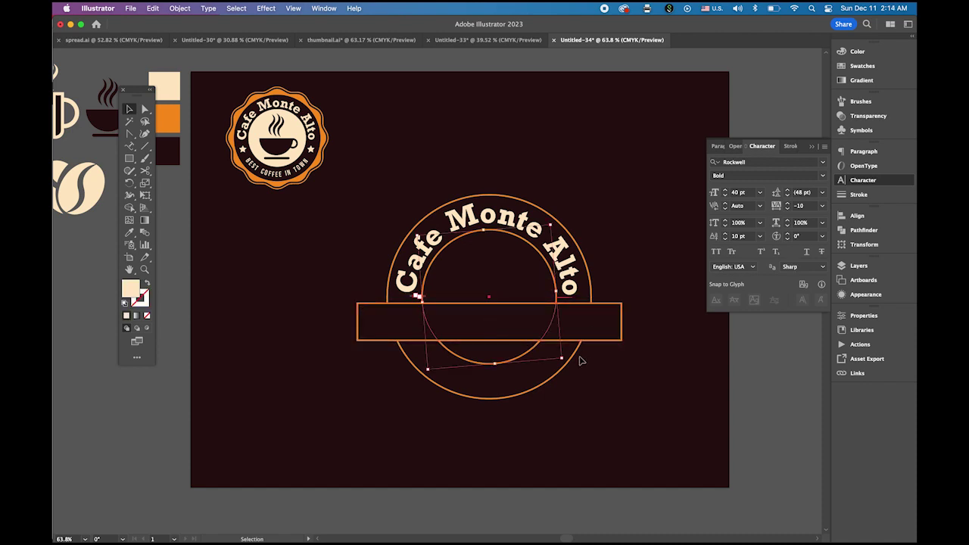
drag(565, 364, 567, 364)
click(573, 325)
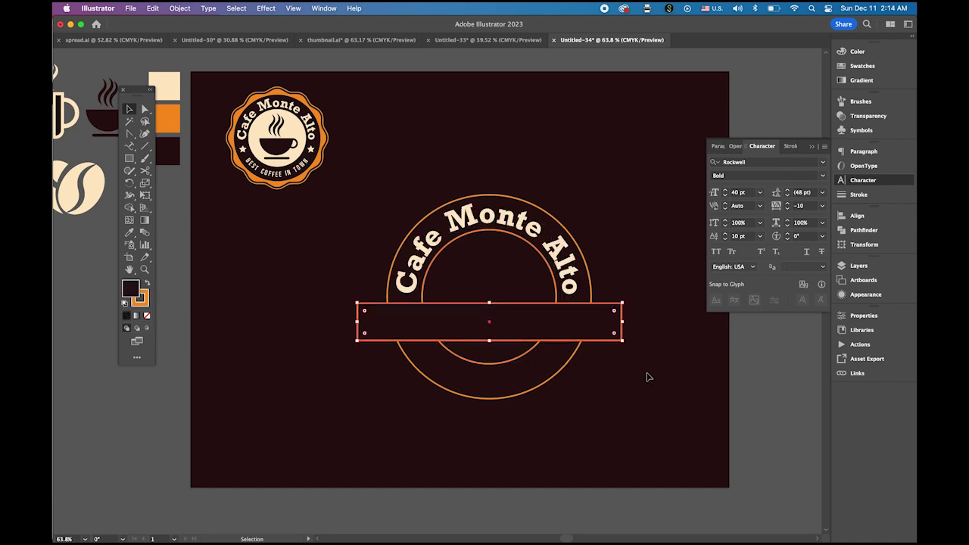
click(486, 279)
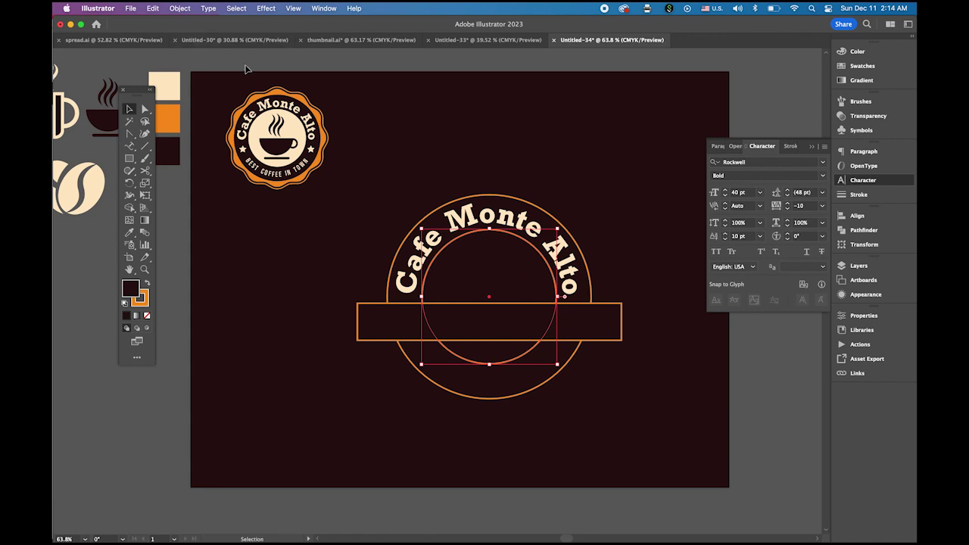
click(178, 8)
mouse_move(184, 38)
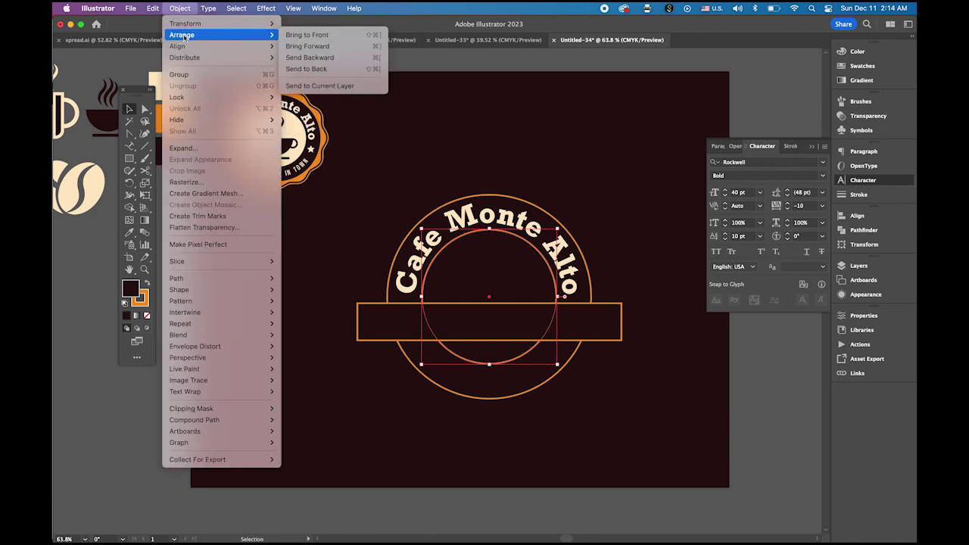
click(306, 35)
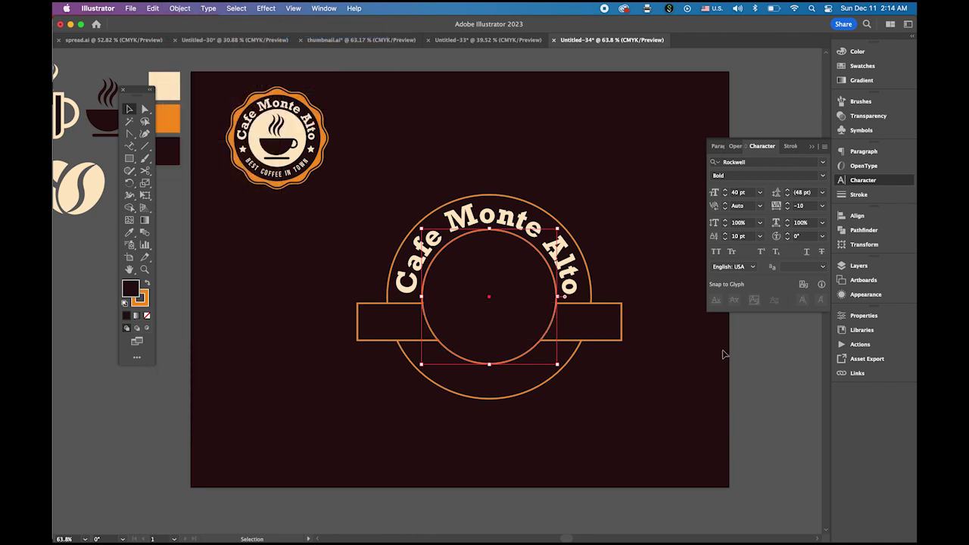
click(726, 355)
Step: Nudge the rectangular band up slightly behind the inner circle, keeping it just below the curved text
click(595, 340)
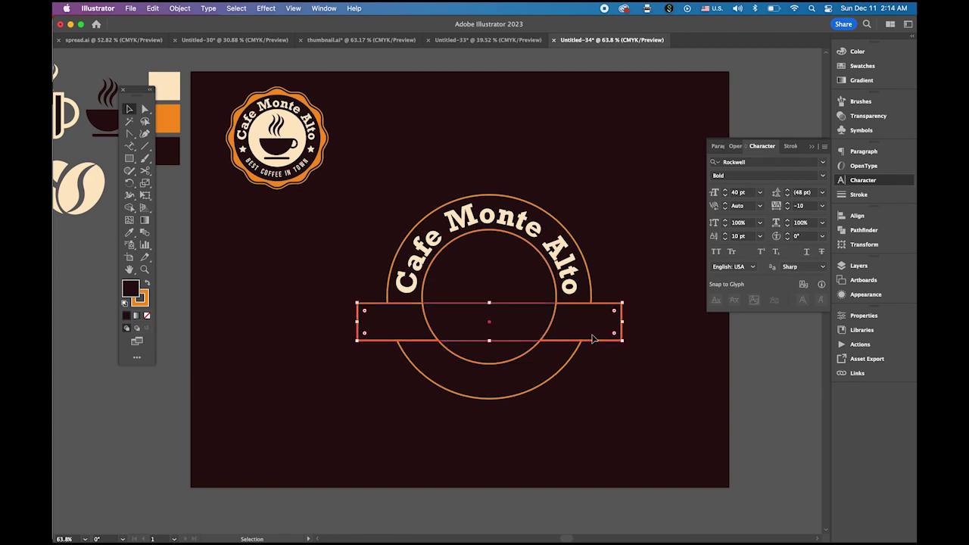
key(Up)
key(Up)
key(Up)
key(Up)
key(Up)
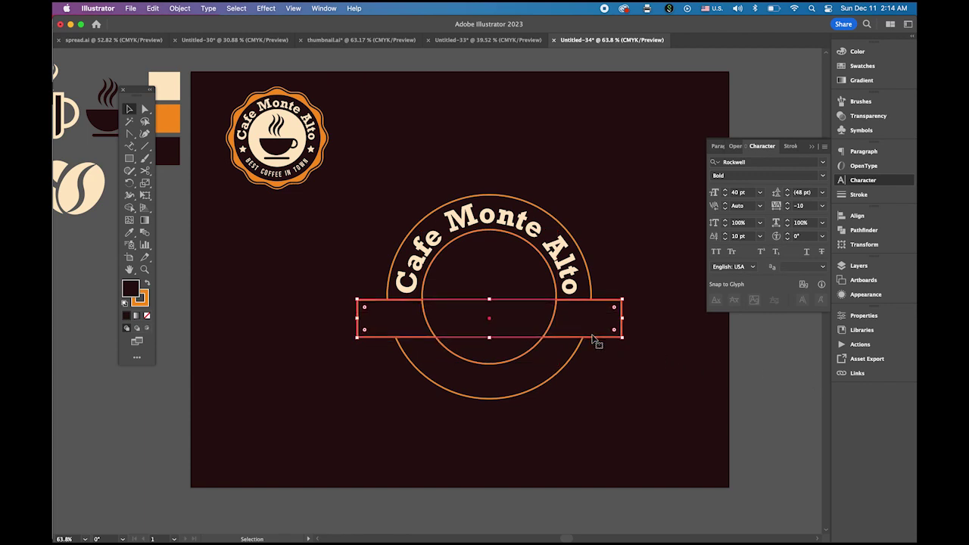
click(692, 356)
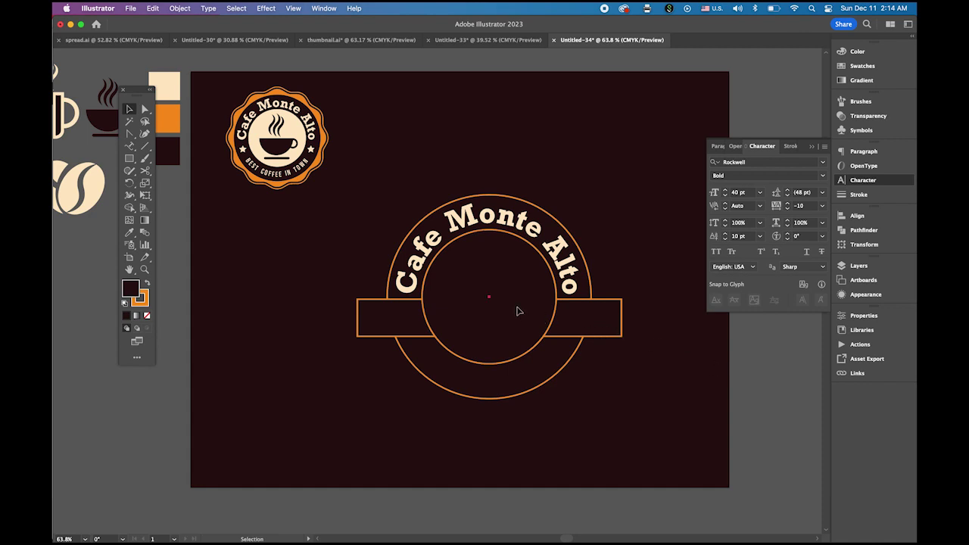
Step: Align the circles, curved text and rectangular band to a common horizontal centre
drag(399, 174, 627, 409)
click(864, 216)
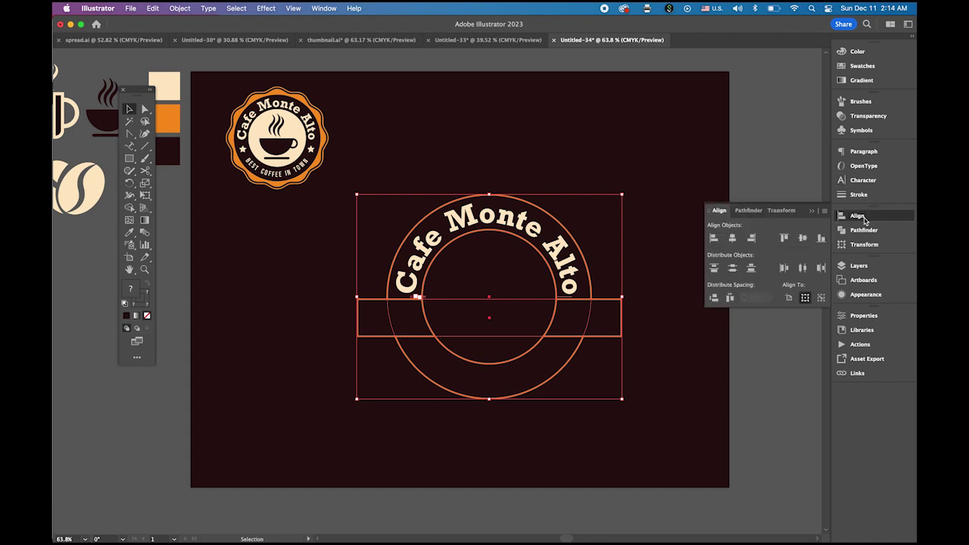
click(733, 240)
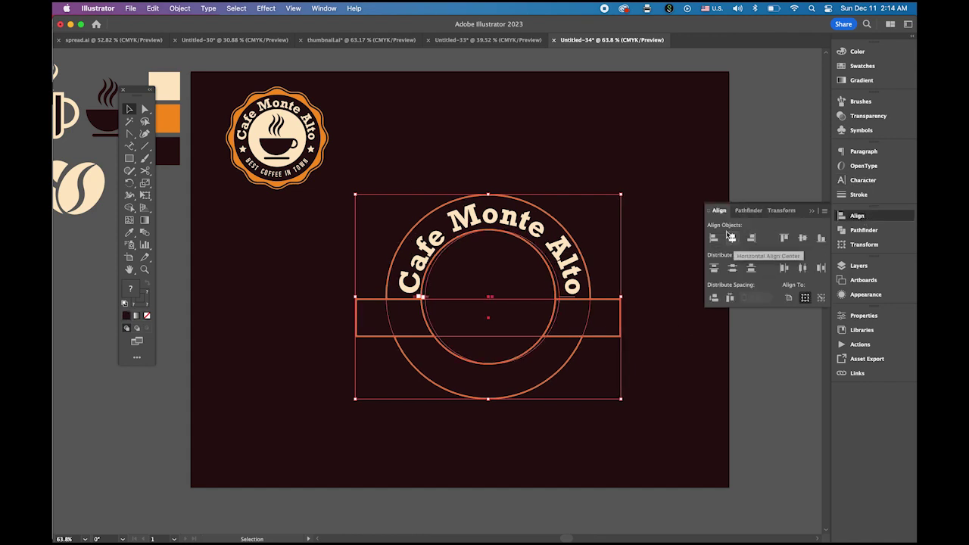
click(758, 160)
Step: Nudge the "Cafe Monte Alto" path text left so its path is centred on the inner circle again
click(512, 230)
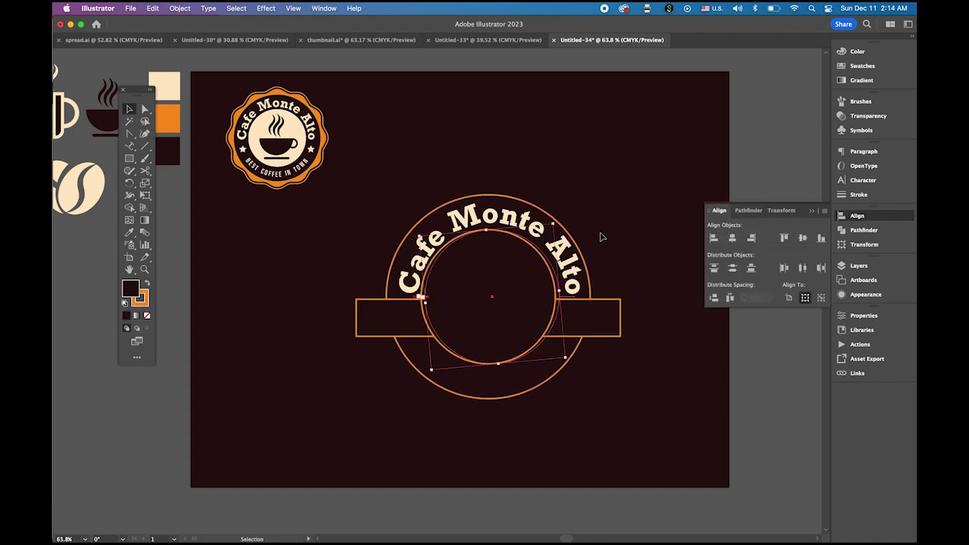
key(Left)
key(Left)
key(Left)
key(Left)
key(Left)
key(Left)
key(Left)
key(Left)
key(Left)
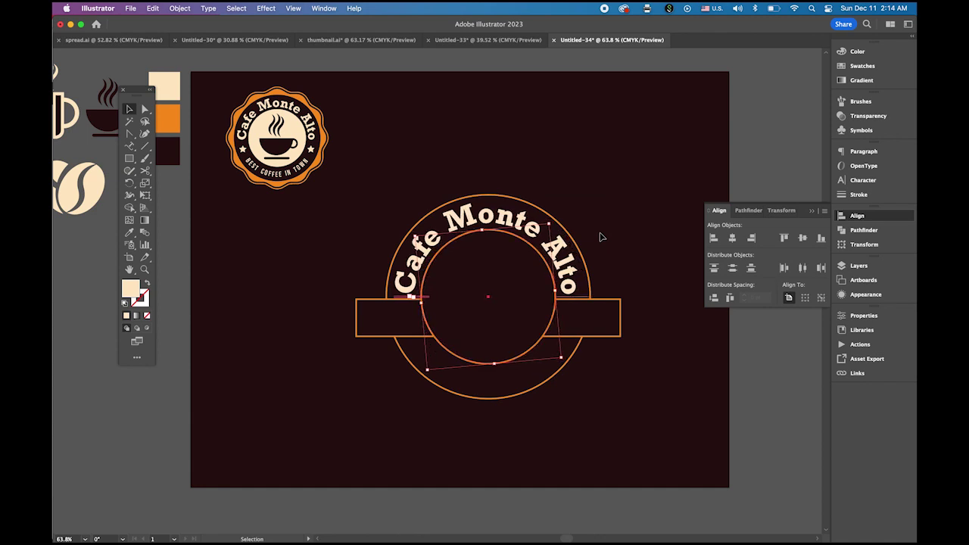
click(666, 209)
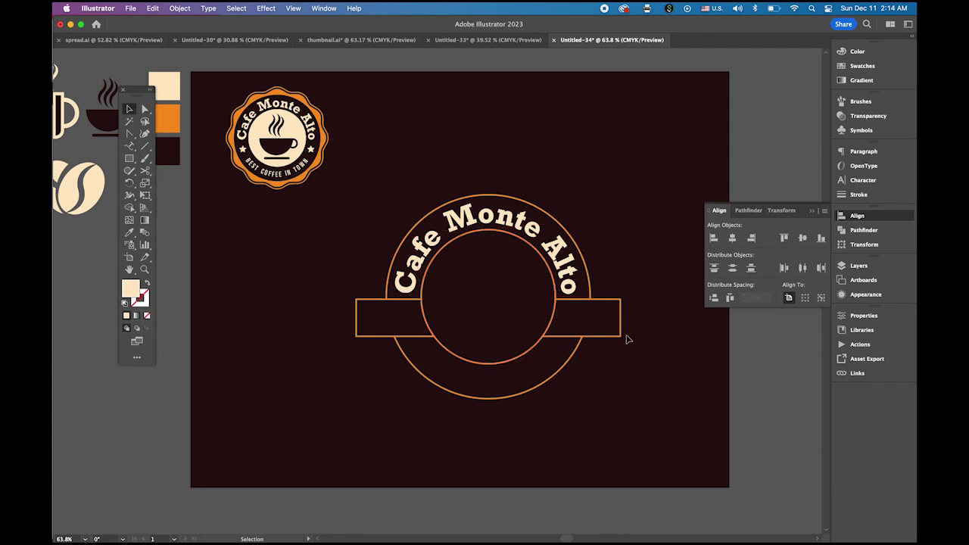
Step: Add anchor points at the midpoints of the rectangular band's two short ends
click(357, 310)
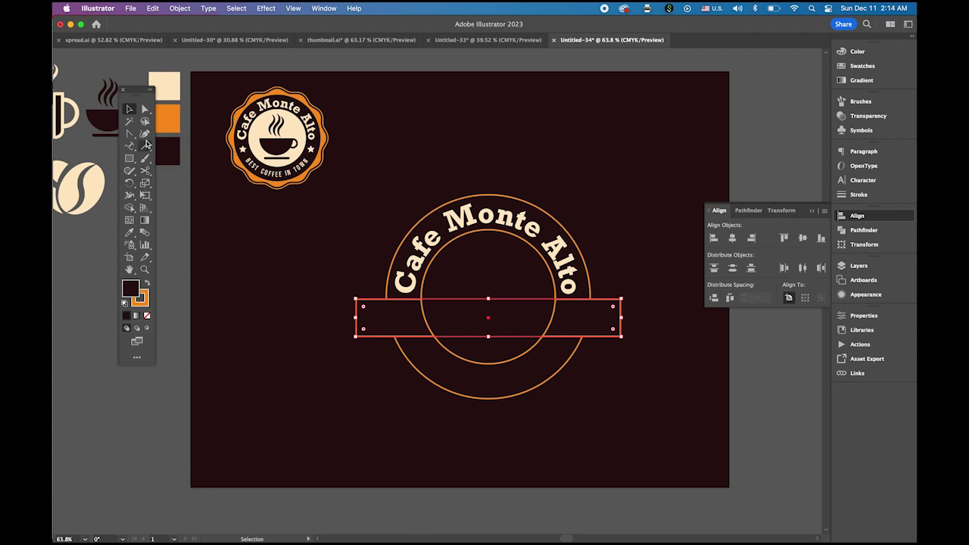
key(shift+c)
click(130, 137)
click(178, 146)
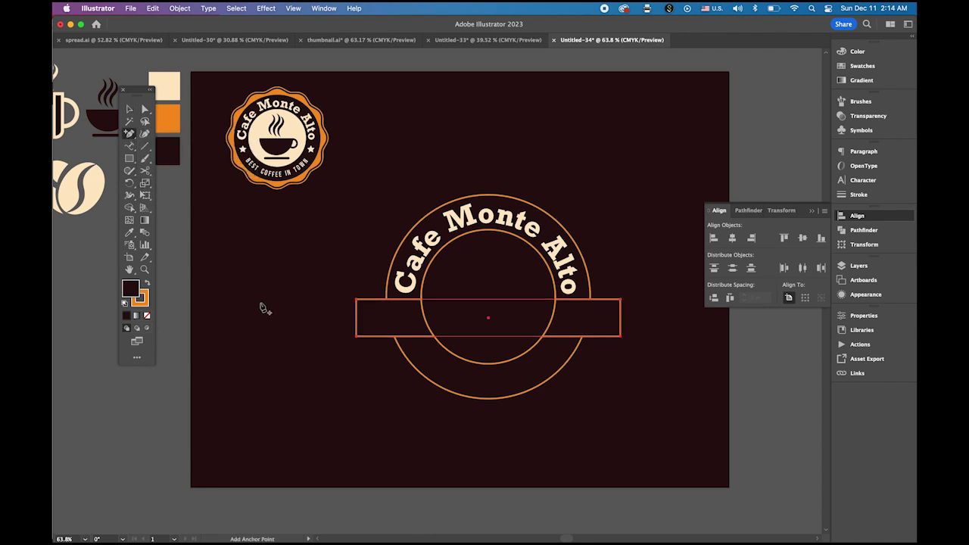
click(357, 321)
Step: Pull the midpoints of the band's two ends inward to form notched ribbon tails
click(144, 111)
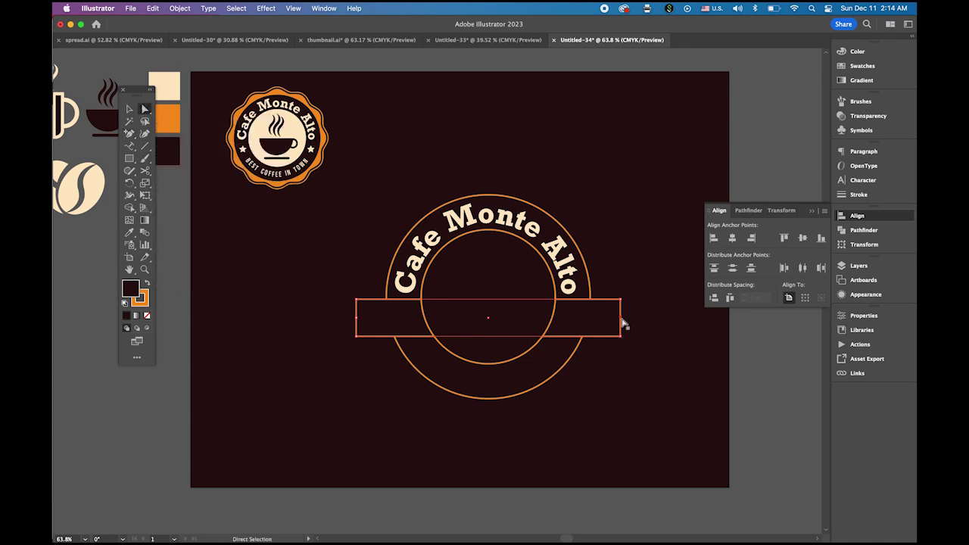
drag(621, 319, 610, 320)
drag(357, 319, 365, 319)
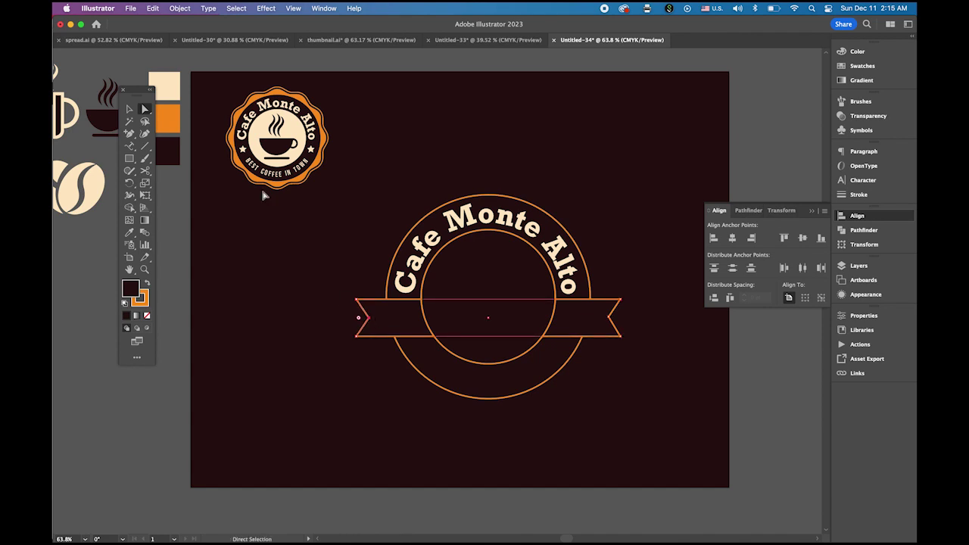
click(128, 109)
click(296, 303)
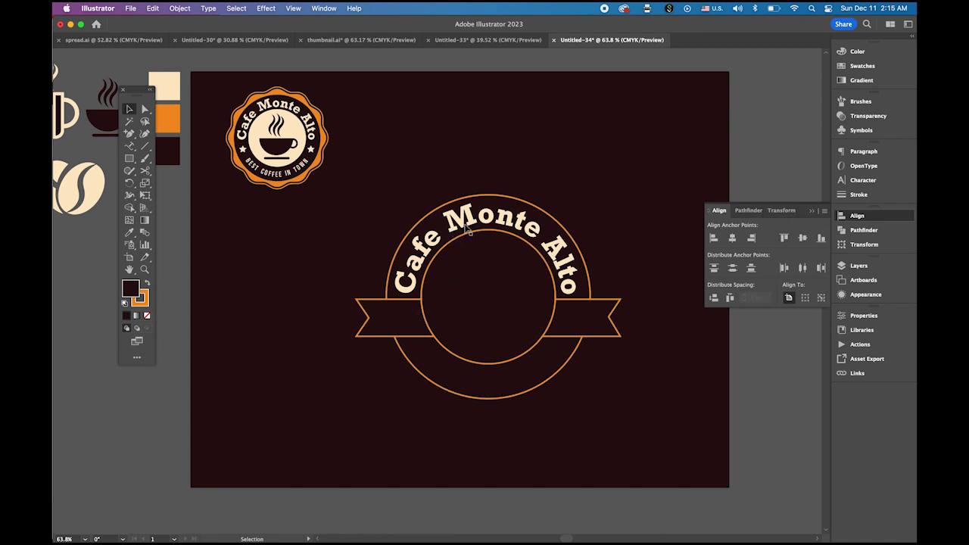
Step: Duplicate the "Cafe Monte Alto" path text directly in front of the original
click(467, 229)
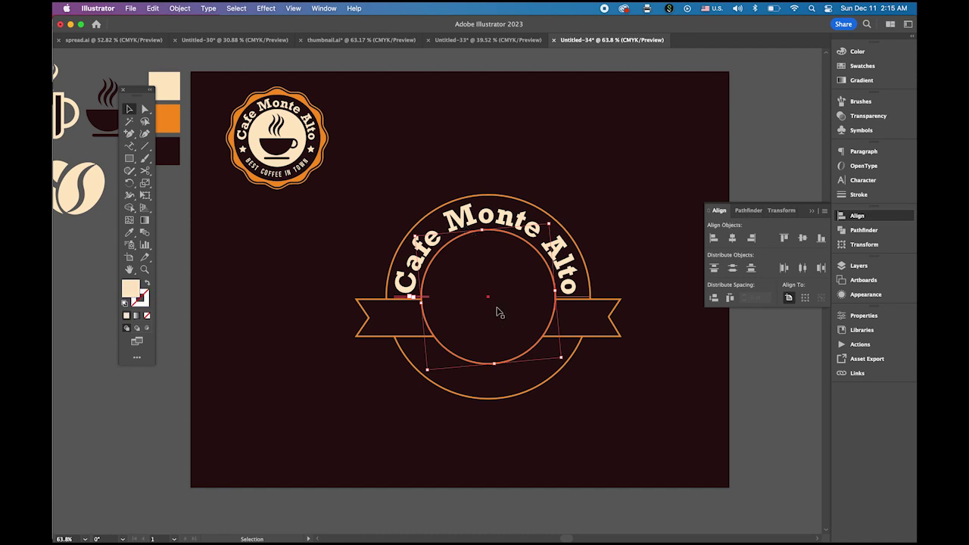
click(161, 8)
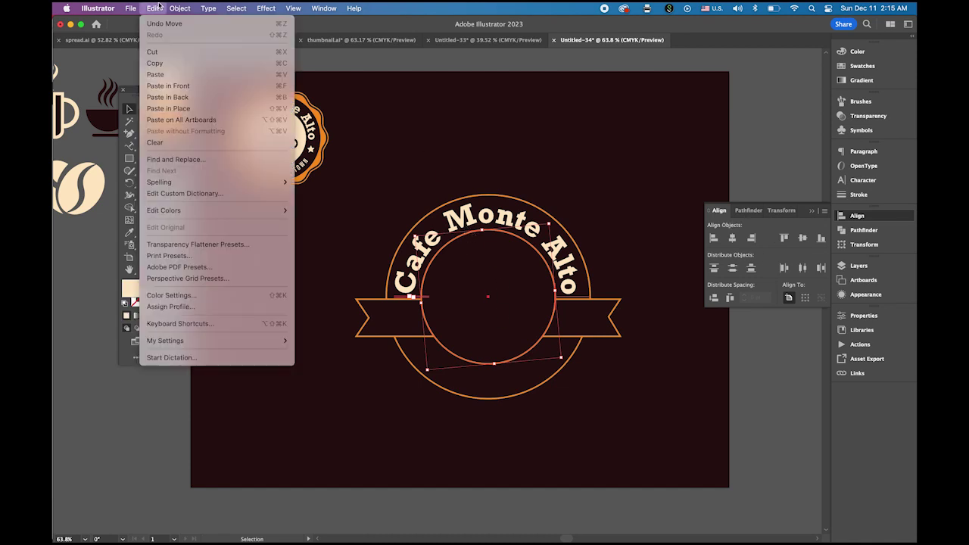
click(180, 63)
click(158, 8)
click(185, 88)
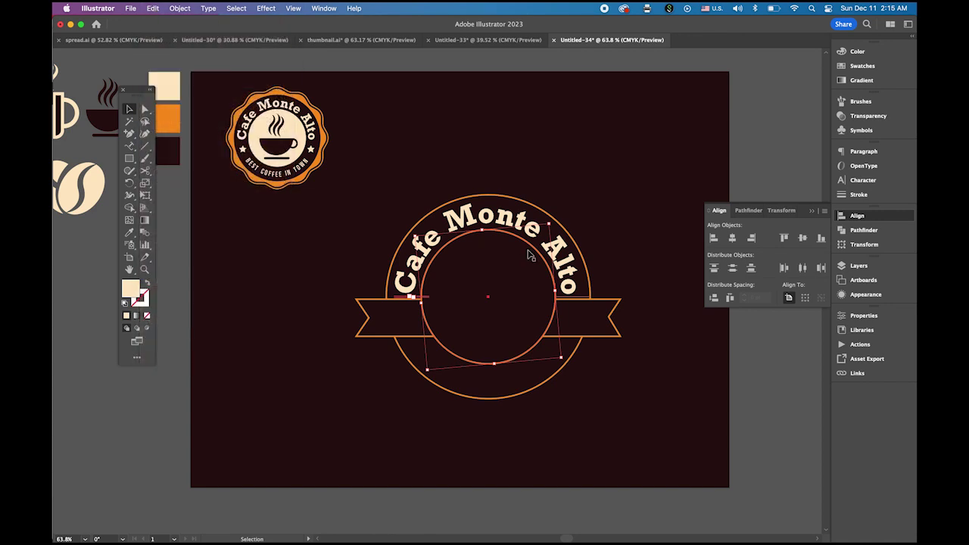
Step: Flip the duplicated path text to the other side of its path, keeping the Rainbow effect and Baseline alignment
click(208, 8)
mouse_move(227, 117)
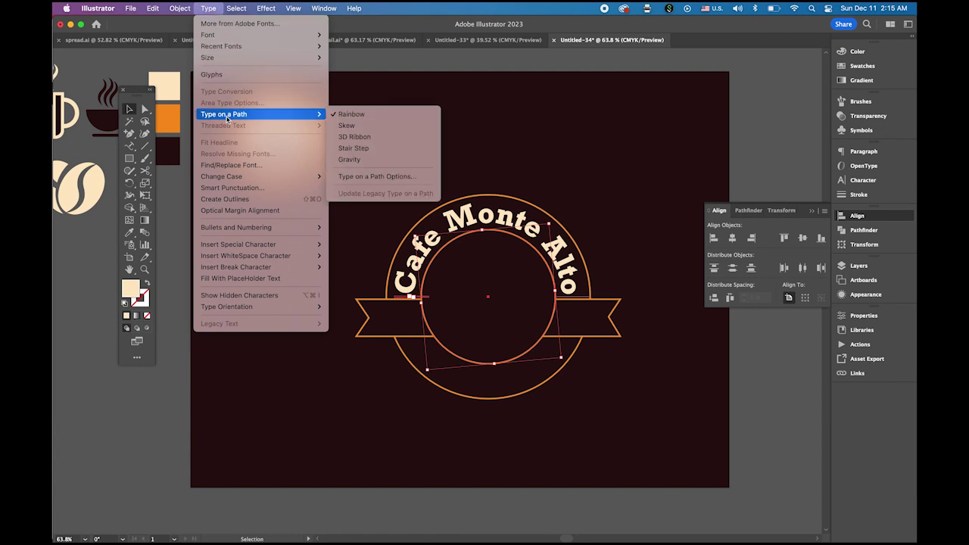
click(427, 182)
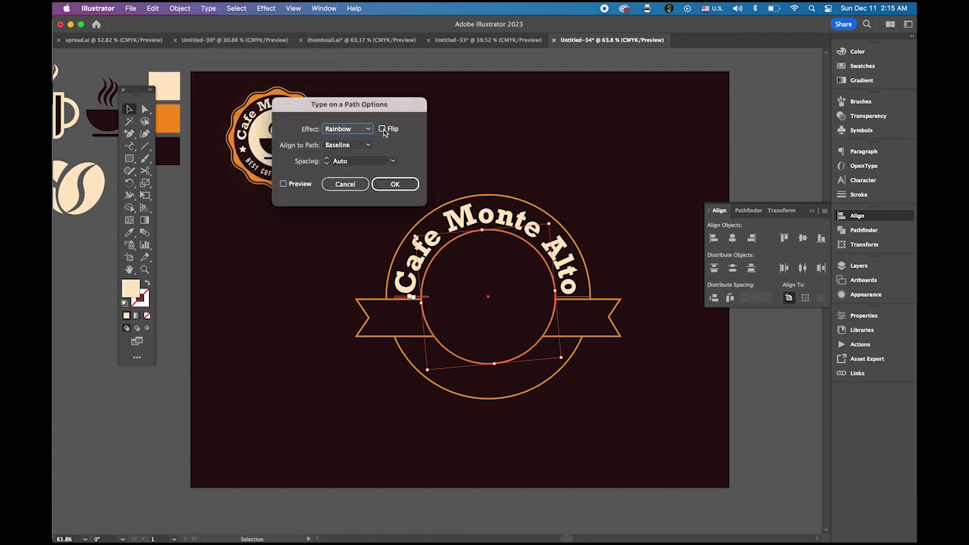
click(383, 130)
click(400, 184)
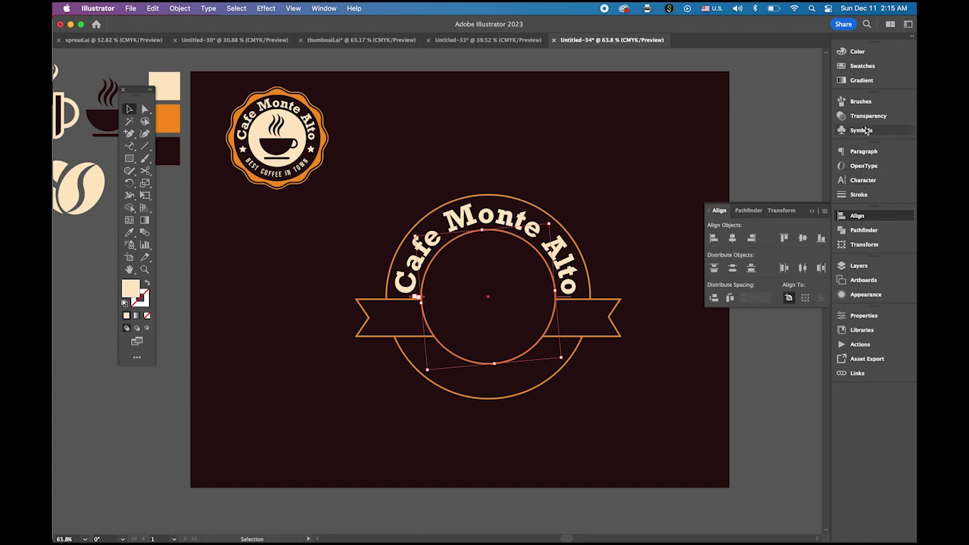
Step: Set the baseline shift of the text on the inner circle path to -33 pt
click(863, 181)
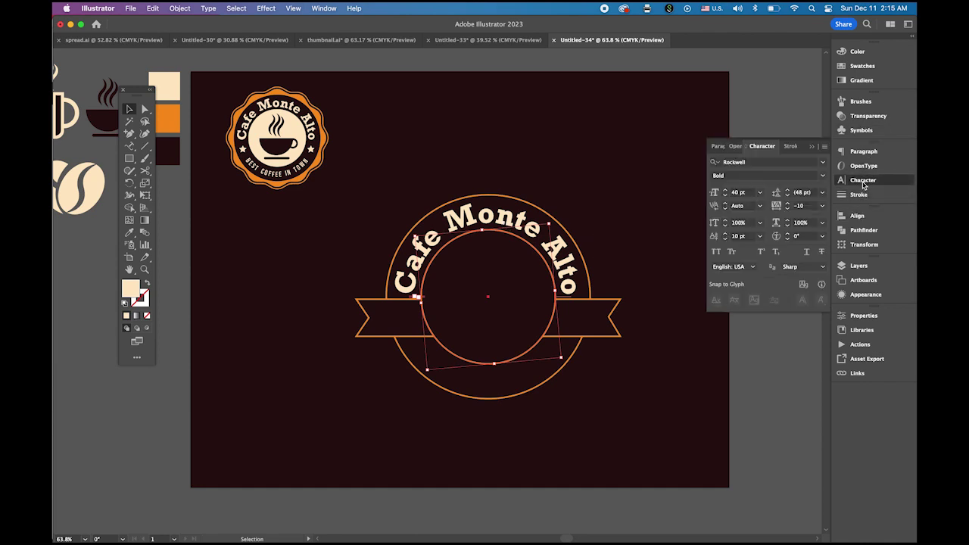
drag(726, 240, 725, 239)
click(725, 239)
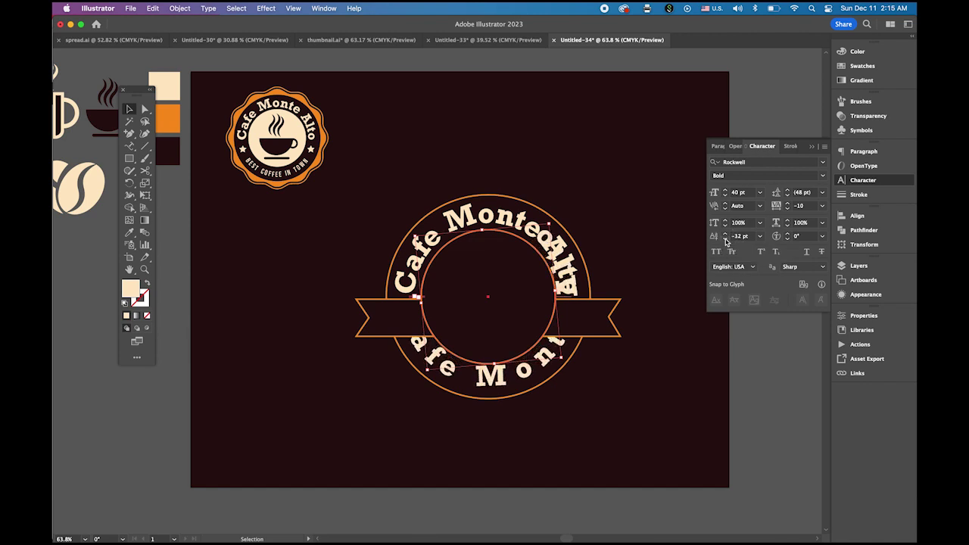
click(725, 239)
Step: Set the lower curved text to 24 pt and rotate it along the circle so it runs below the banner
click(760, 194)
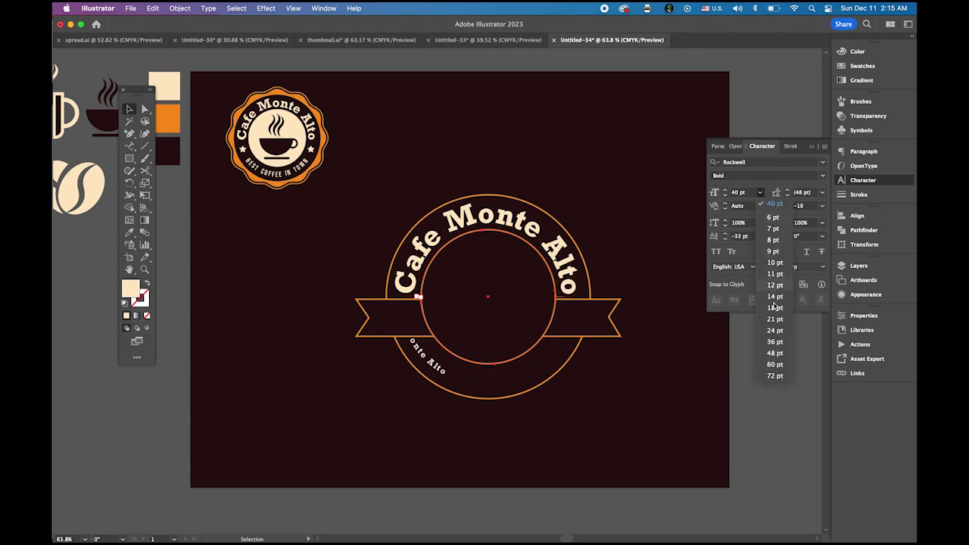
click(767, 331)
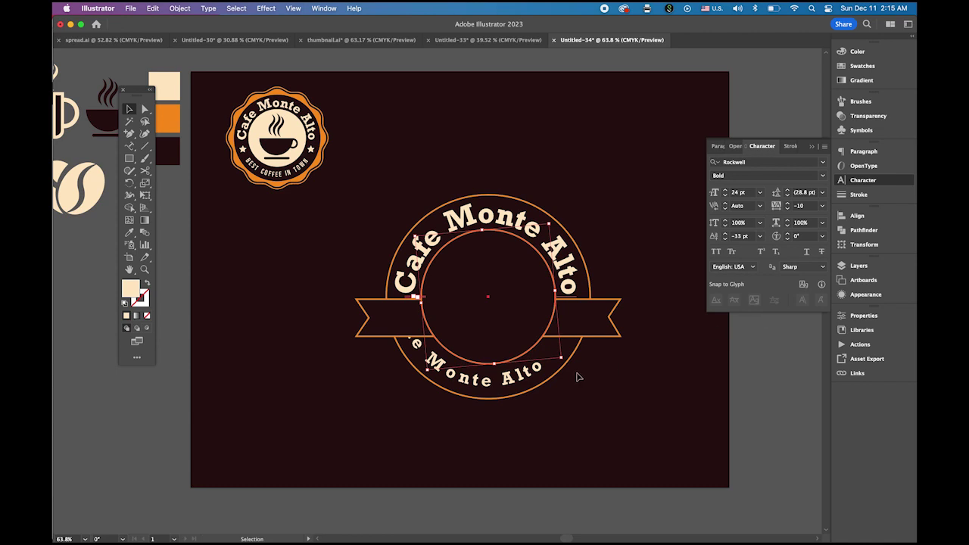
drag(565, 364, 586, 323)
Step: Select all of the lower curved text and set its font to Bebas Neue Regular
click(129, 145)
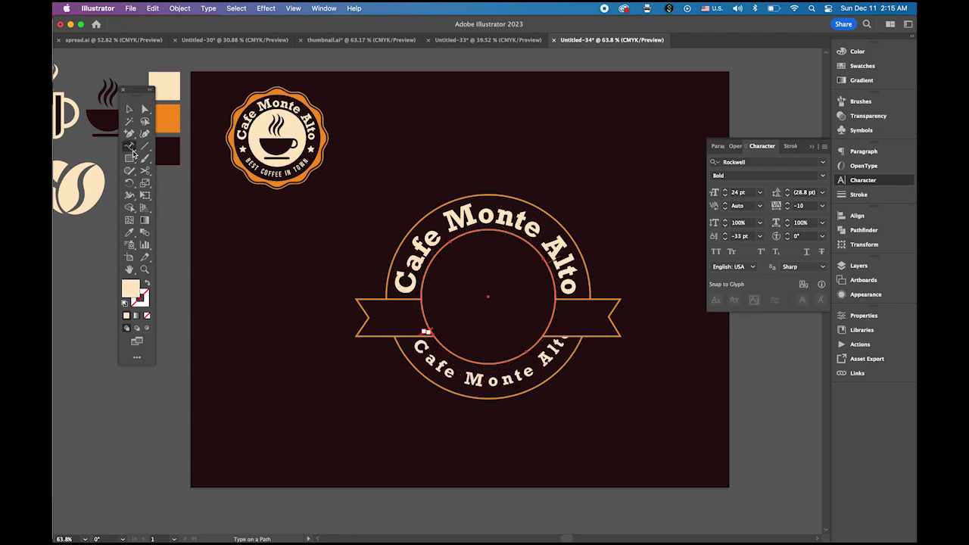
drag(426, 331, 577, 339)
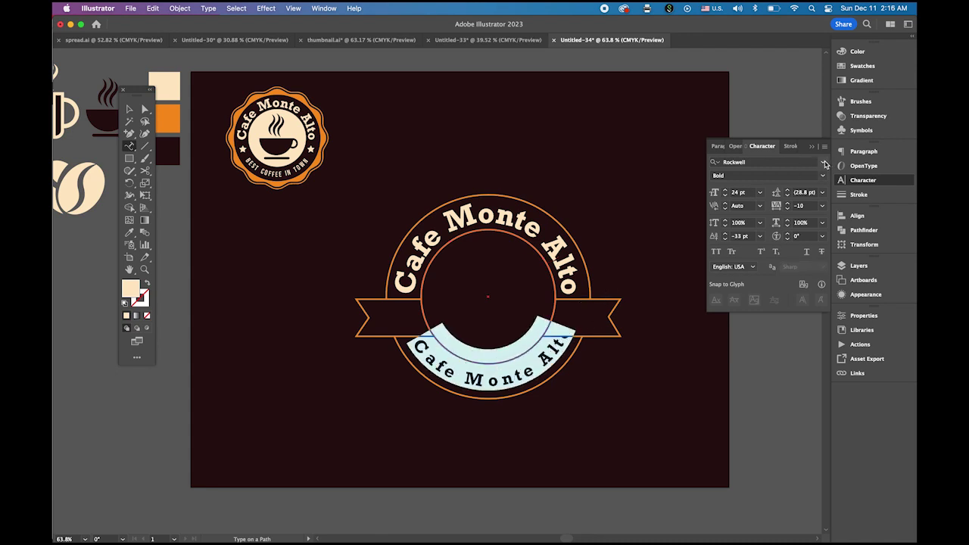
click(824, 162)
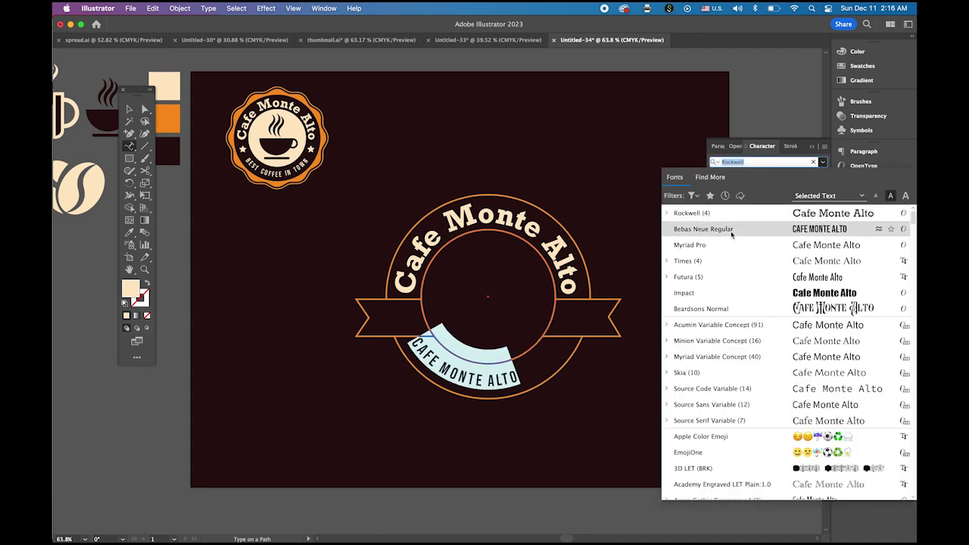
click(732, 232)
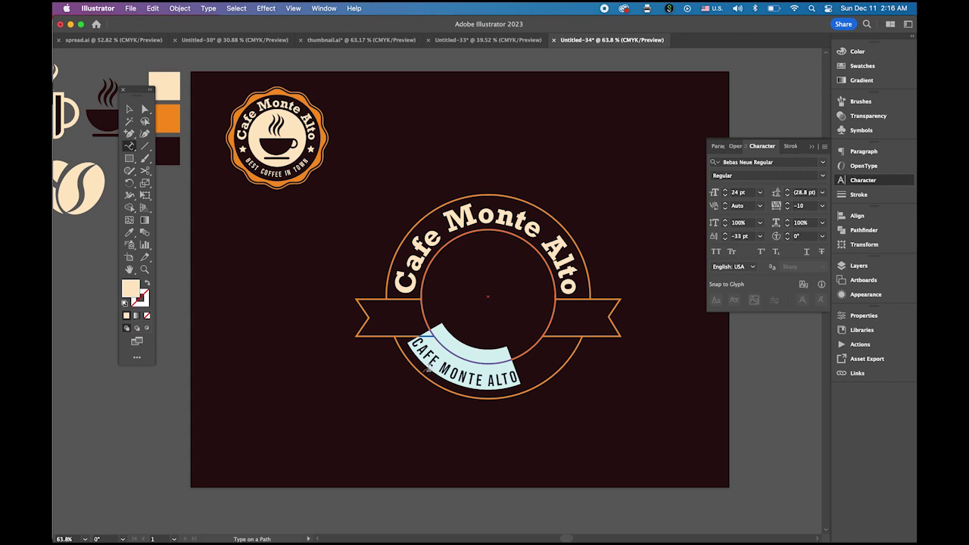
Step: Replace the lower curved text with "BEST COFFEE IN TOWN" and rotate it to centre along the bottom of the ring
text(BEST COFFEE)
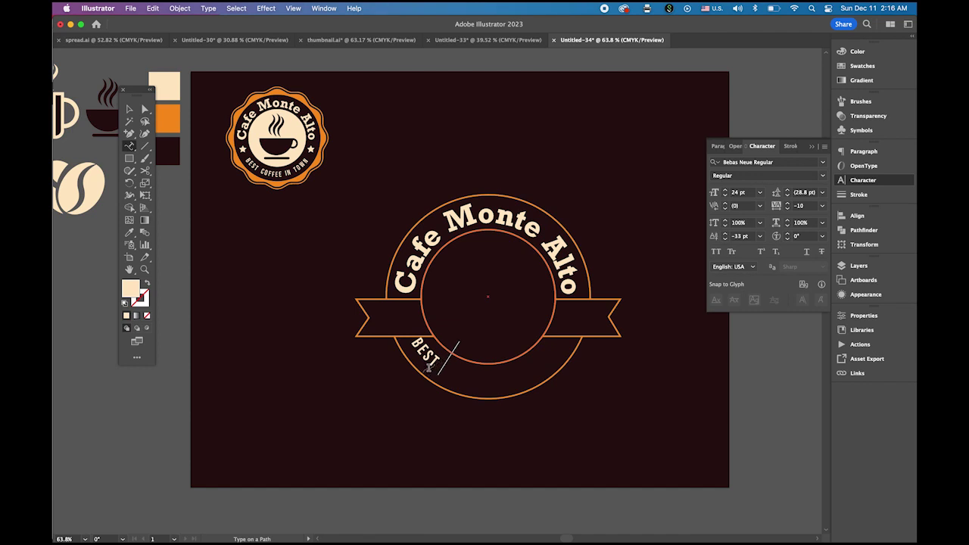
text( IN )
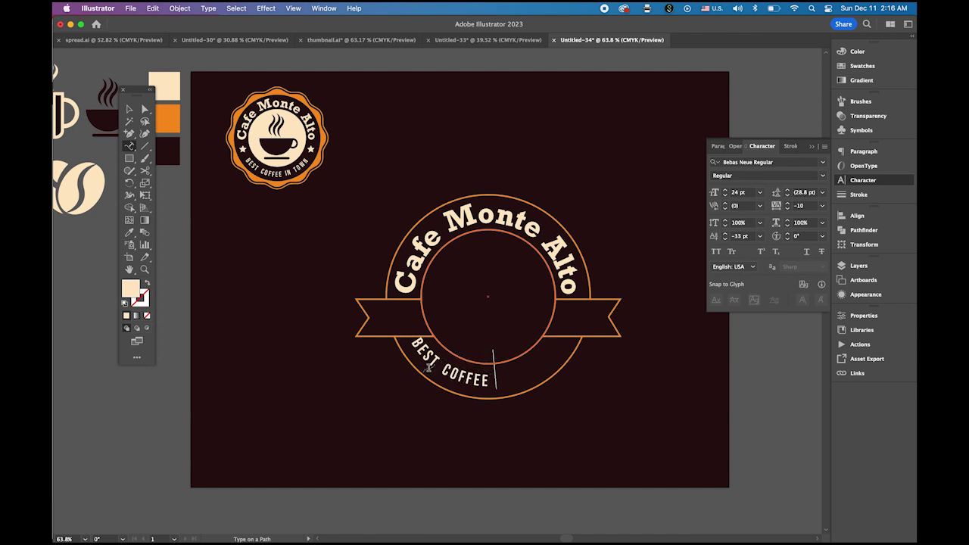
text(TOWN)
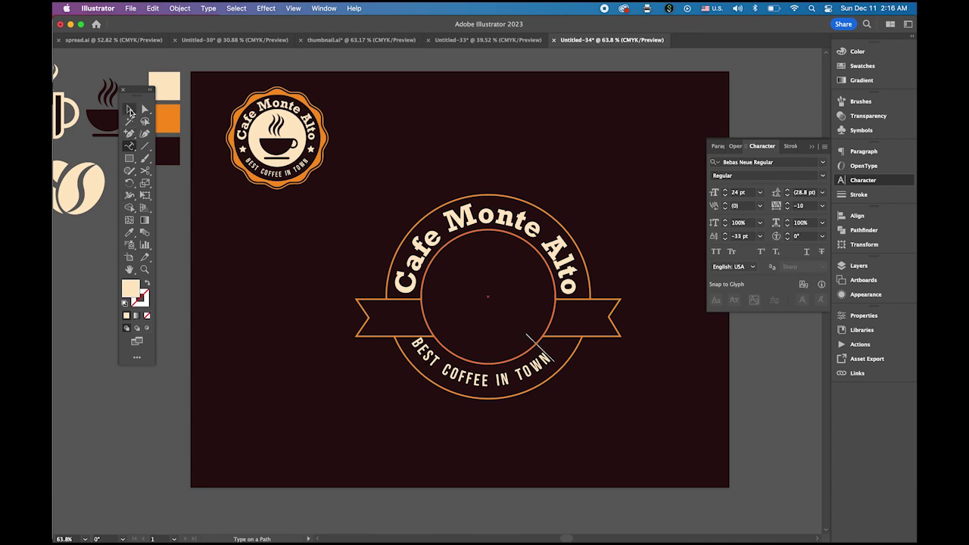
key(Escape)
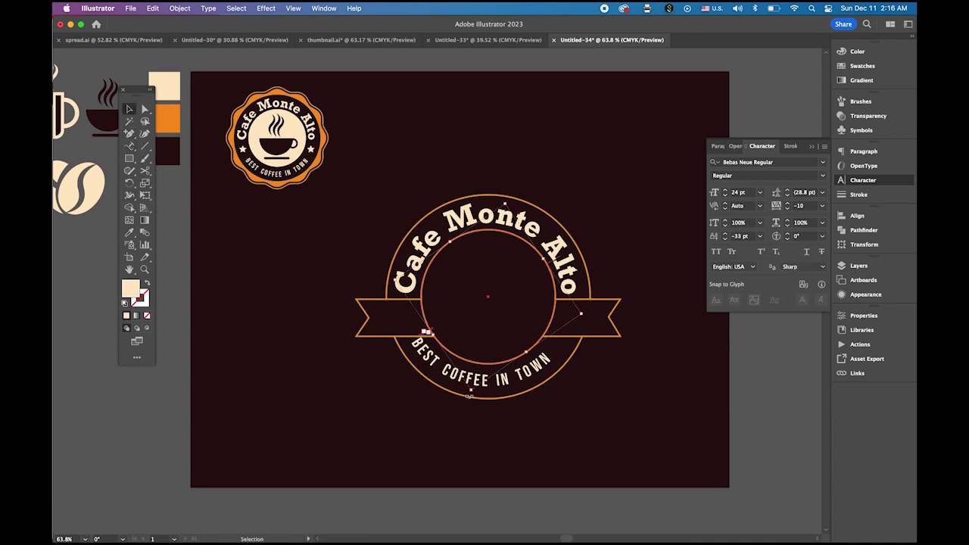
drag(470, 396, 482, 399)
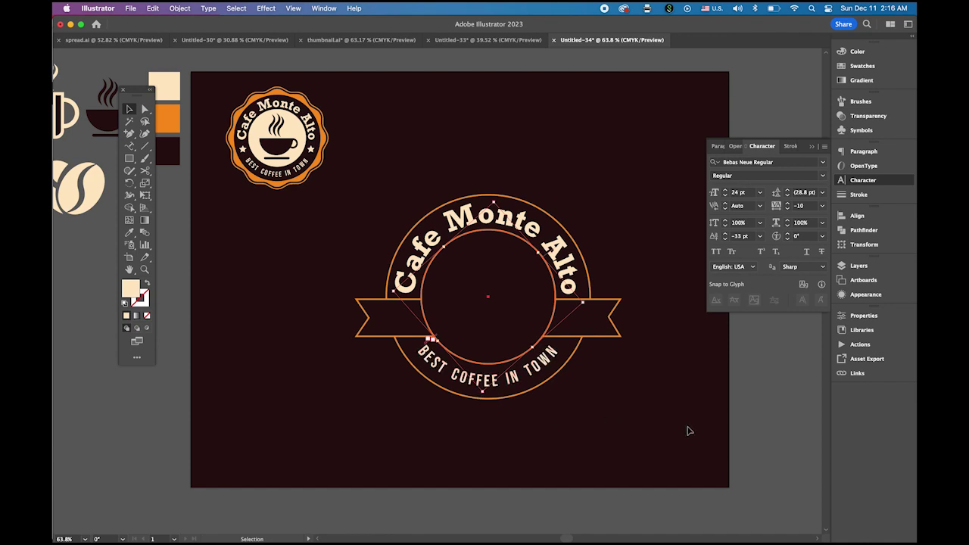
click(689, 431)
Step: Add an area text reading "ESTD" on the left part of the banner with the Type tool
click(129, 148)
drag(129, 149, 173, 147)
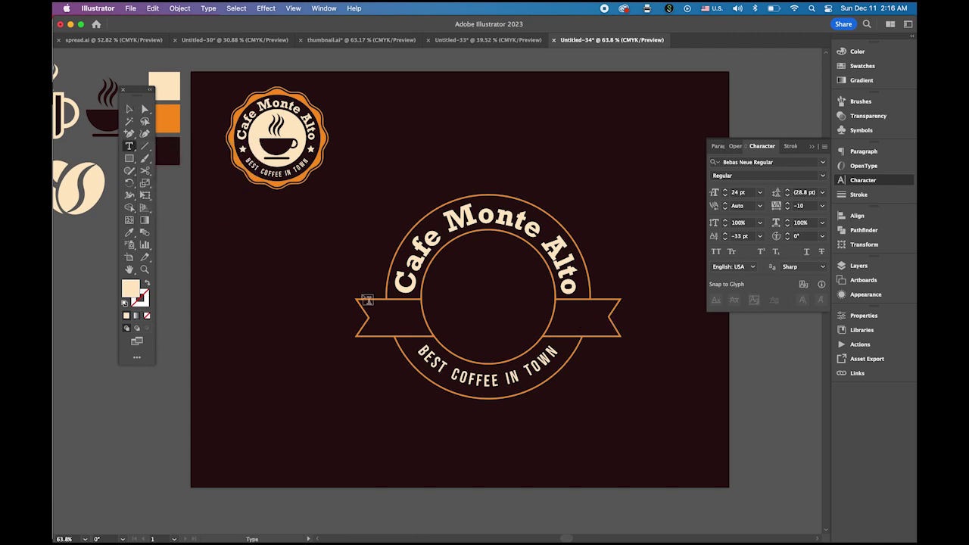
drag(384, 304, 450, 344)
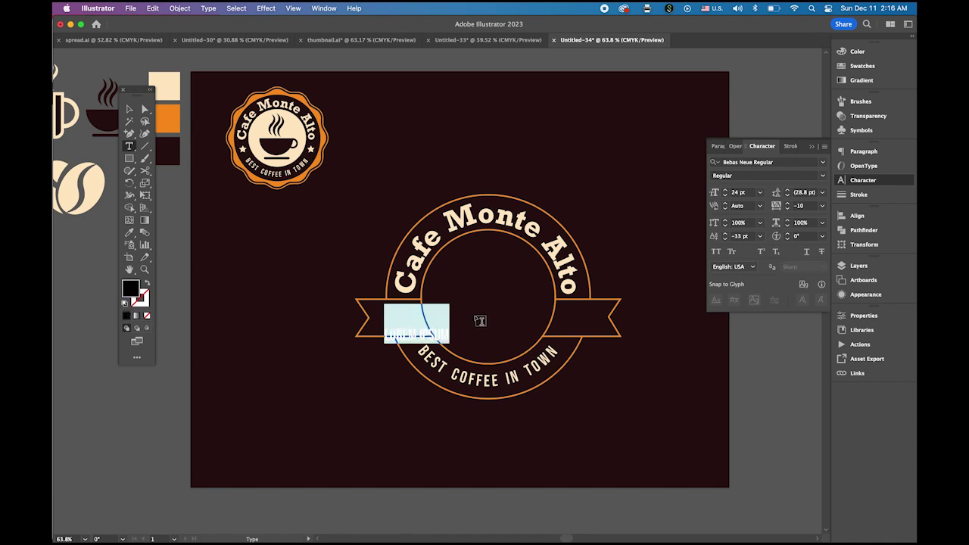
text(EST)
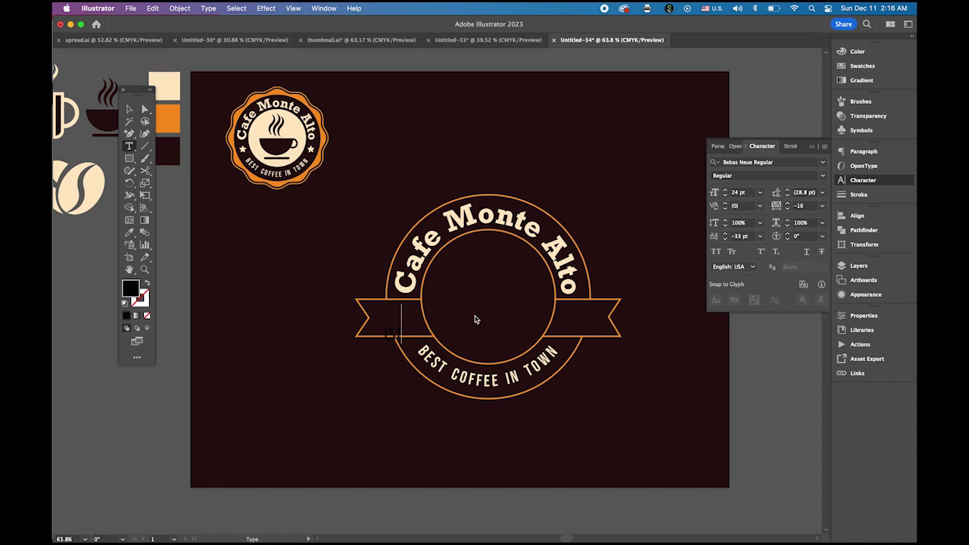
click(128, 109)
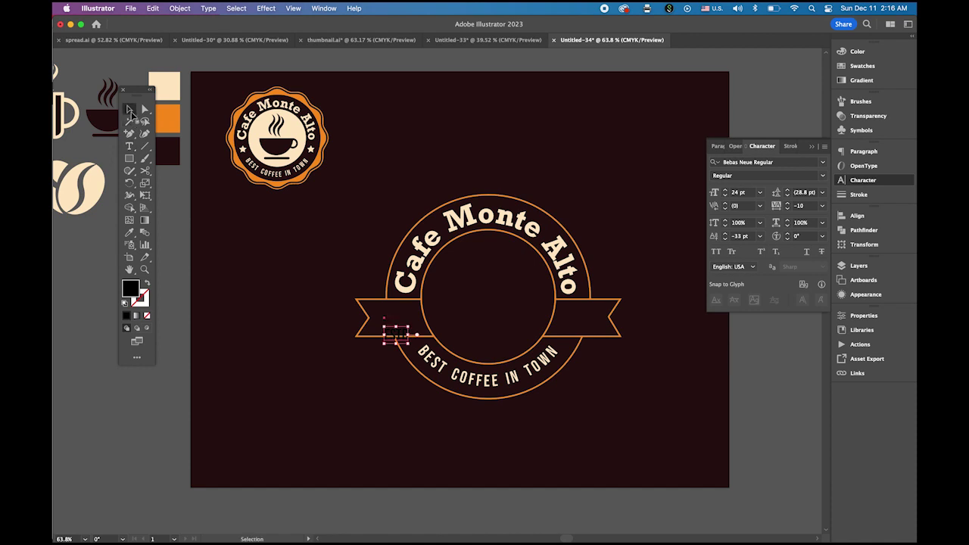
Step: Reset the ESTD text's baseline shift to 0 pt and fill it with the cream colour sampled from the palette swatch
click(760, 236)
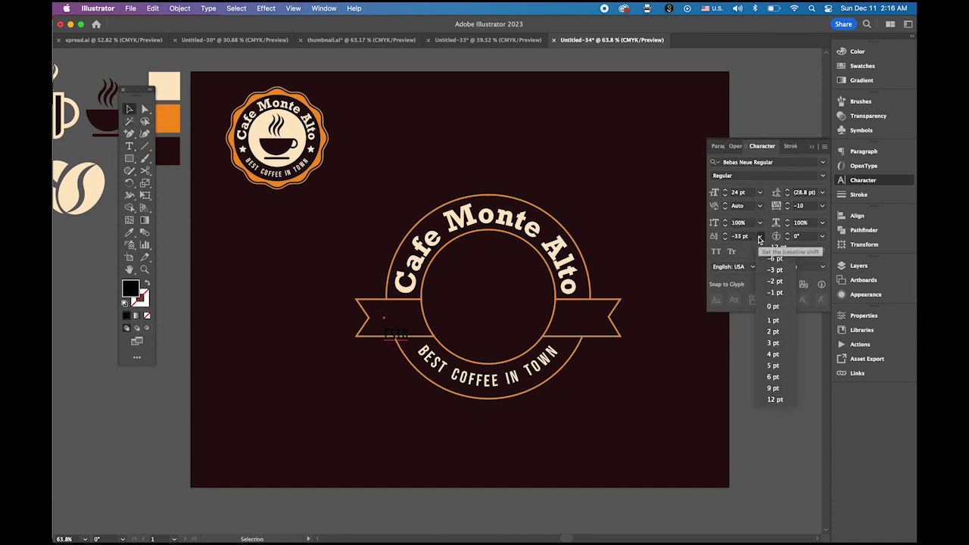
click(772, 306)
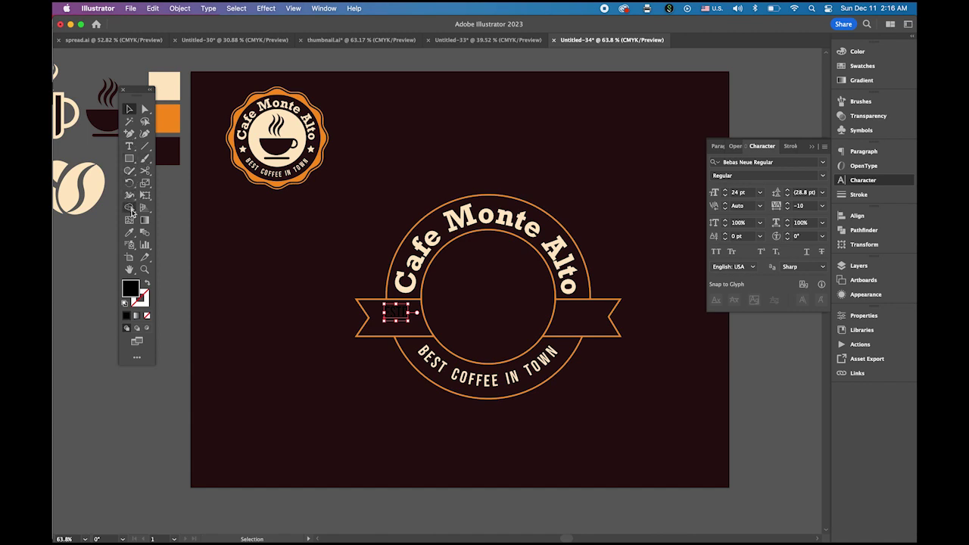
click(128, 232)
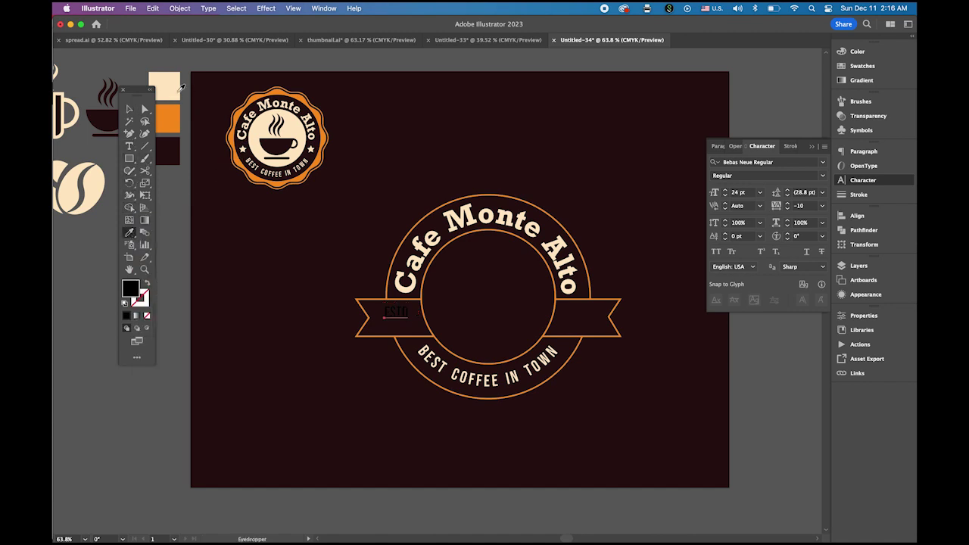
click(177, 86)
click(128, 109)
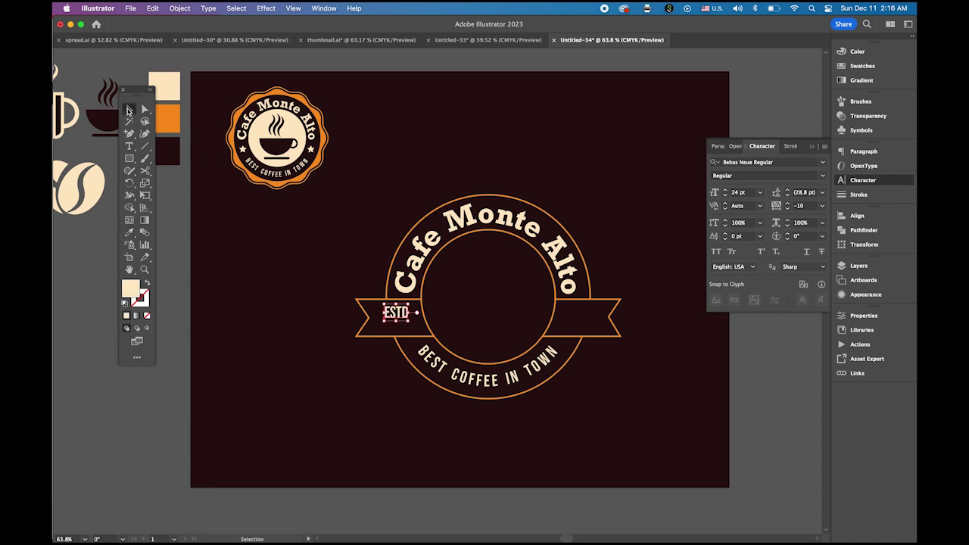
Step: Enlarge the ESTD text to 32 pt and centre it within the left part of the banner
click(726, 190)
click(727, 190)
click(727, 190)
click(726, 190)
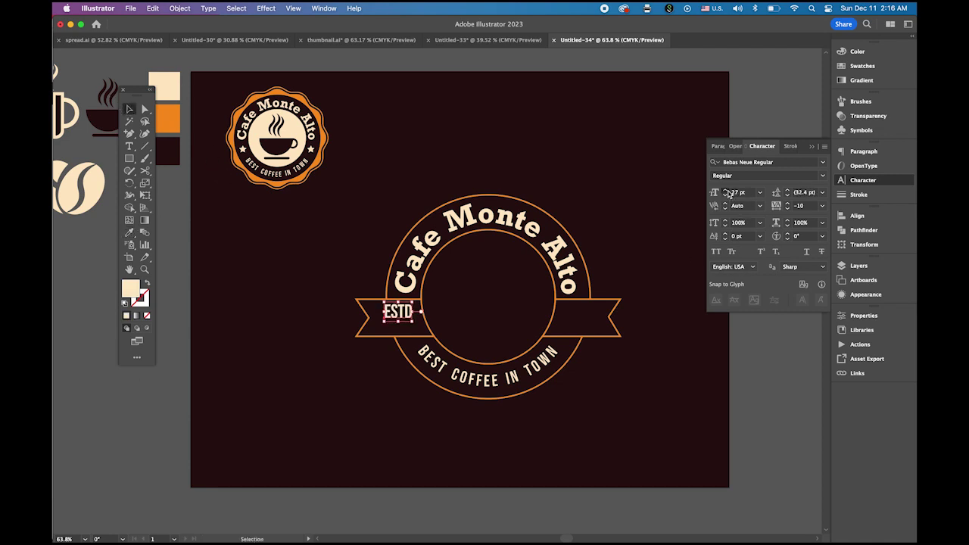
click(726, 190)
click(726, 190)
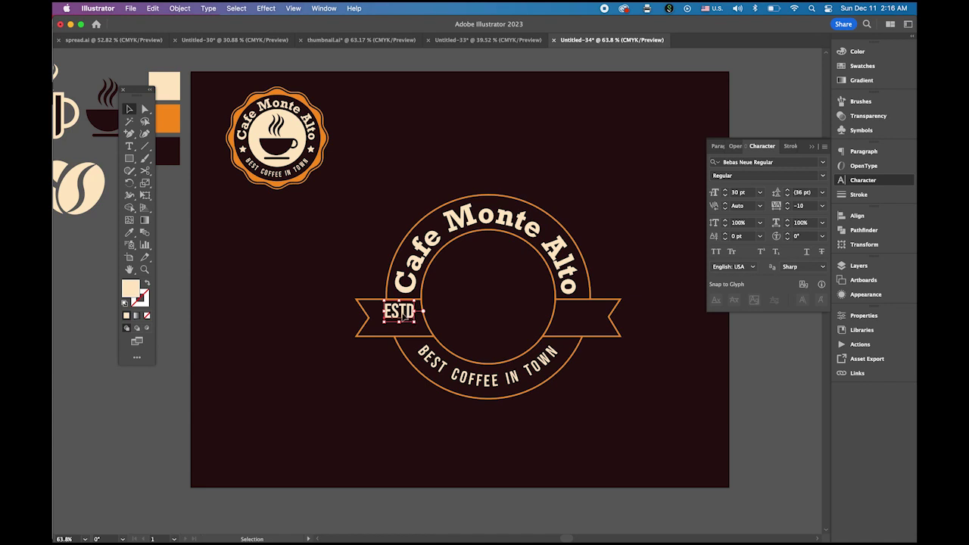
drag(403, 315, 399, 320)
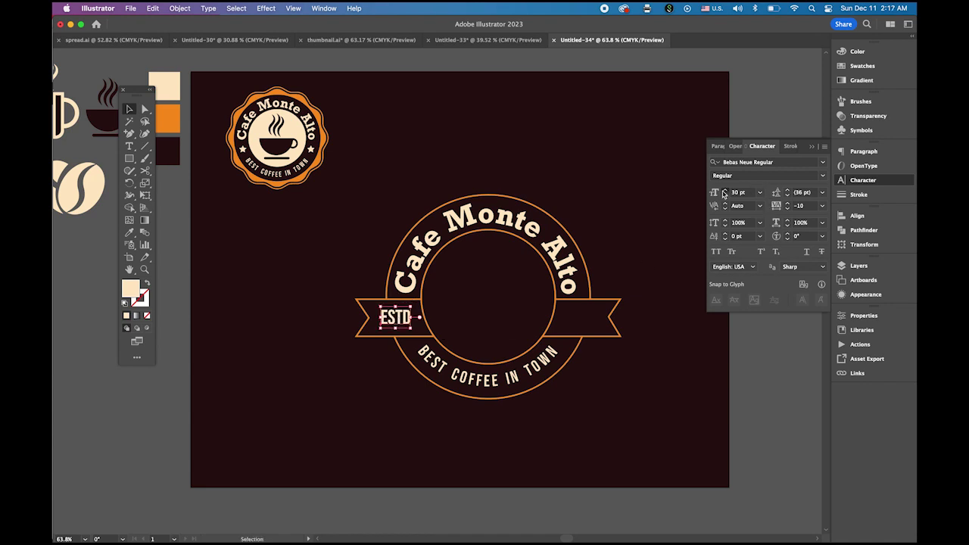
click(725, 191)
click(725, 190)
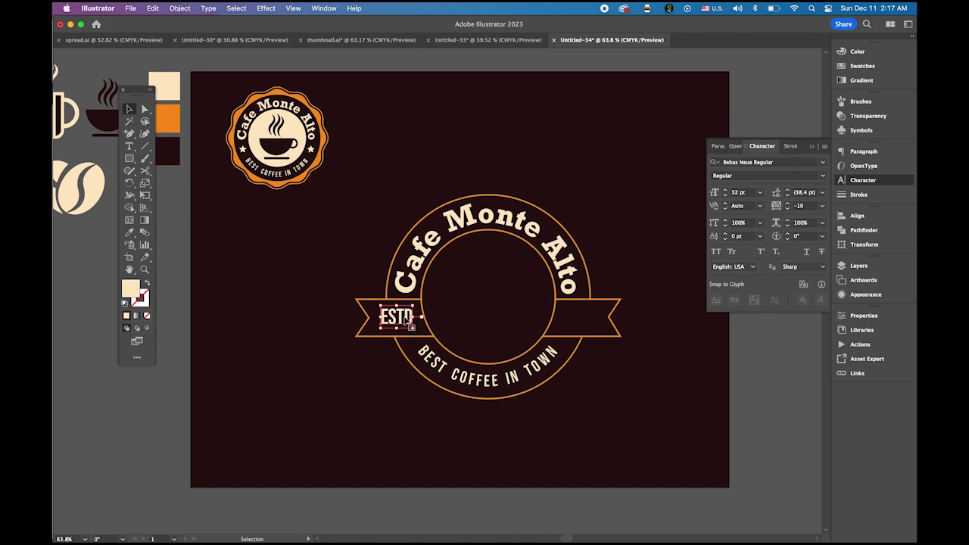
Step: Duplicate the ESTD text onto the right part of the banner and change the copy to "1997"
drag(409, 325, 591, 331)
click(130, 146)
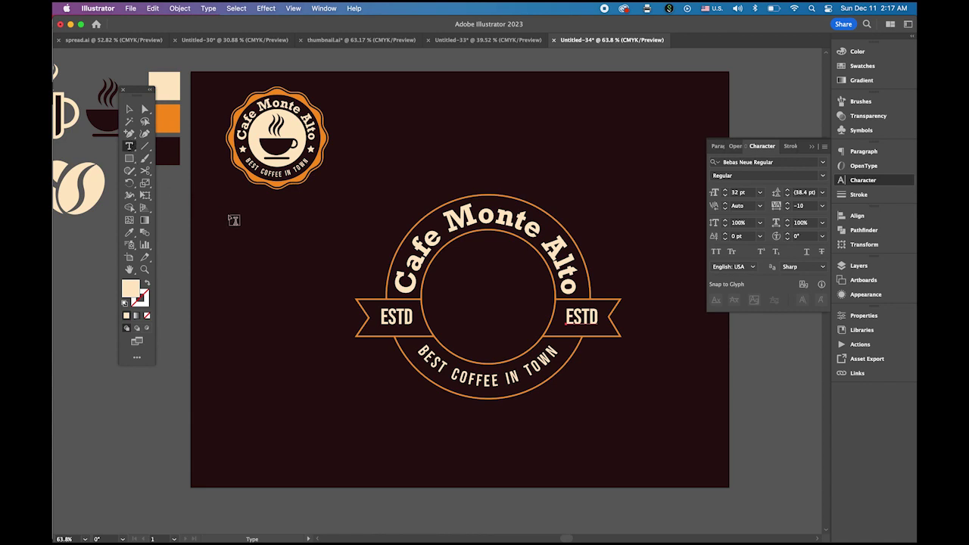
drag(566, 316, 610, 319)
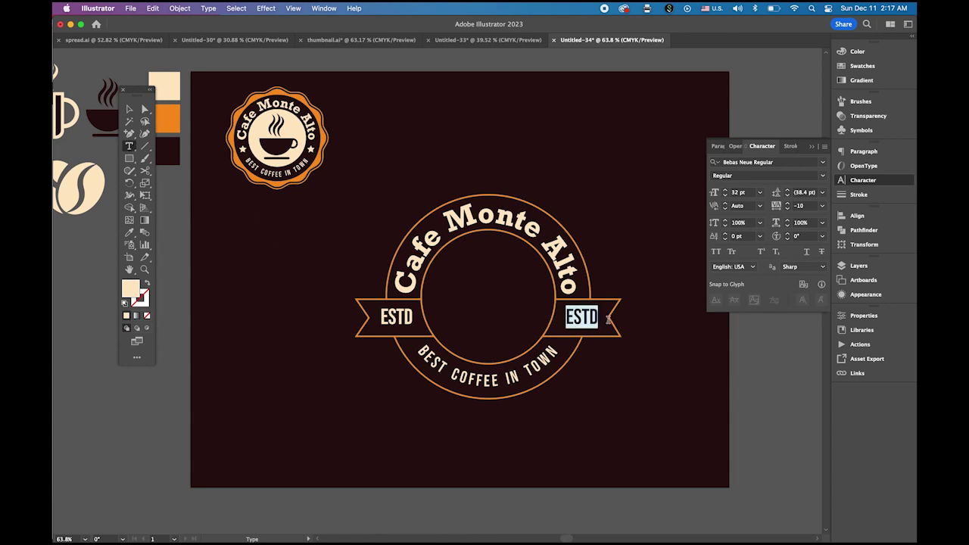
text(1997)
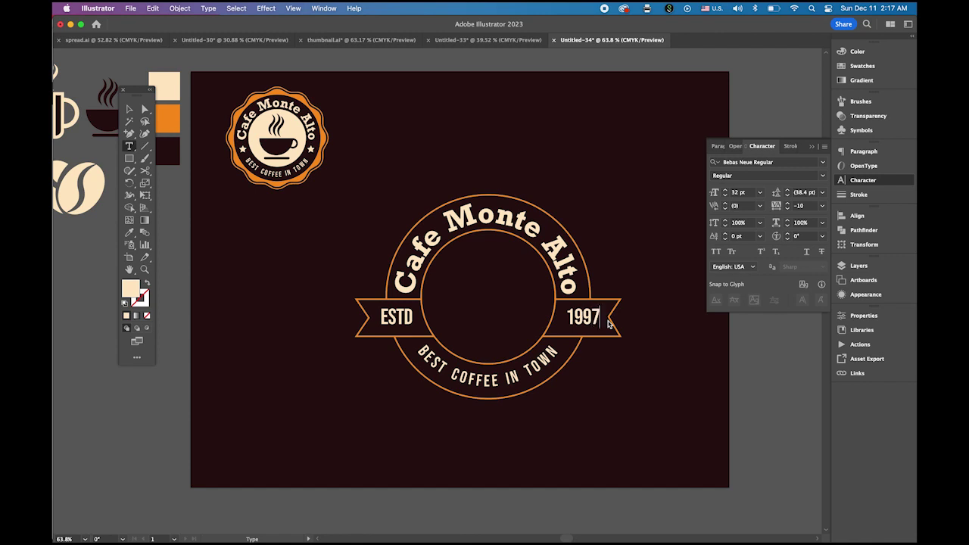
key(Escape)
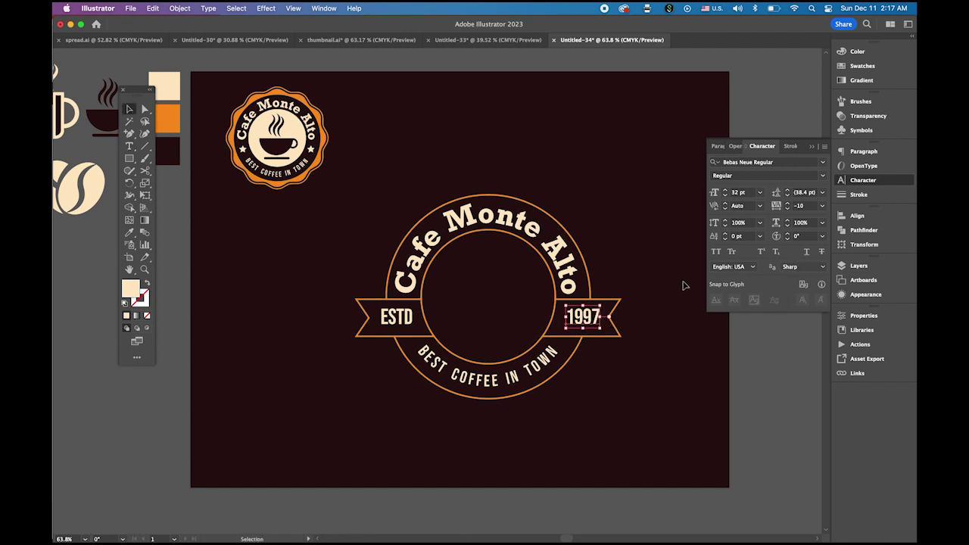
click(673, 294)
Step: Copy the badge's outer circle, paste it in front, and scale the copy up slightly from its centre
click(487, 196)
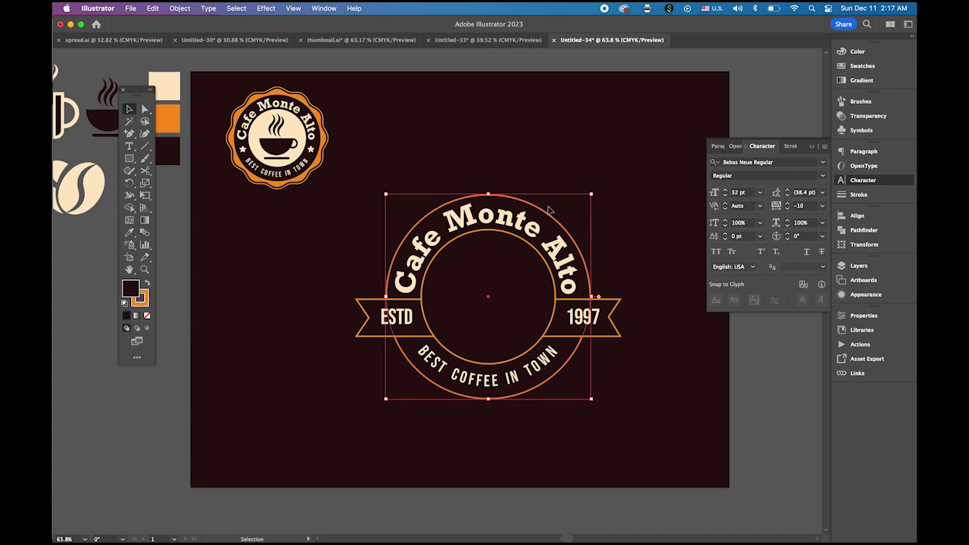
click(156, 8)
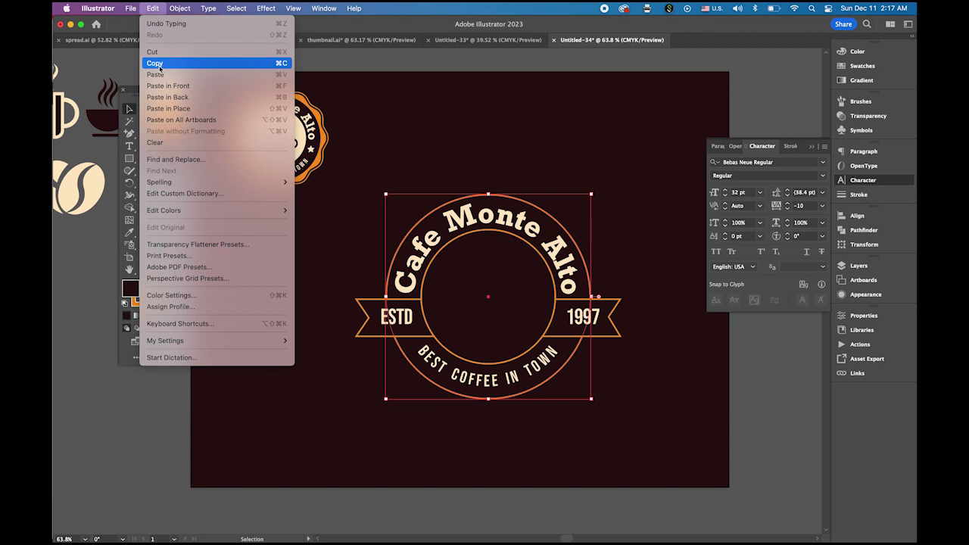
click(160, 64)
click(149, 8)
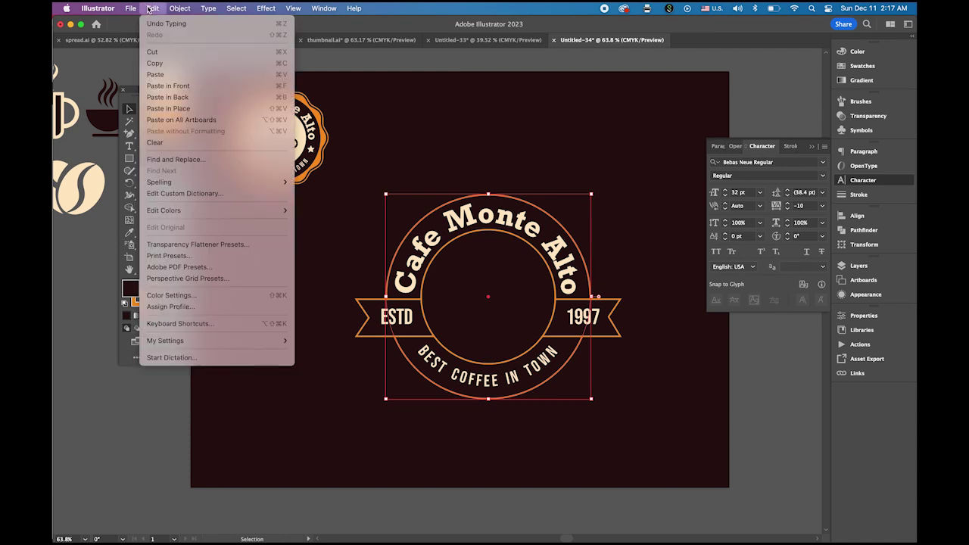
click(177, 87)
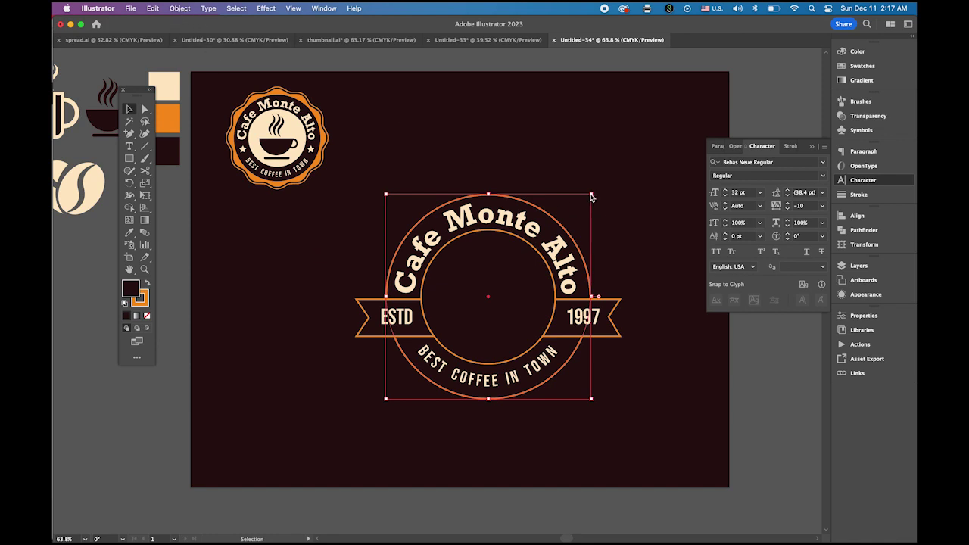
drag(591, 196, 599, 186)
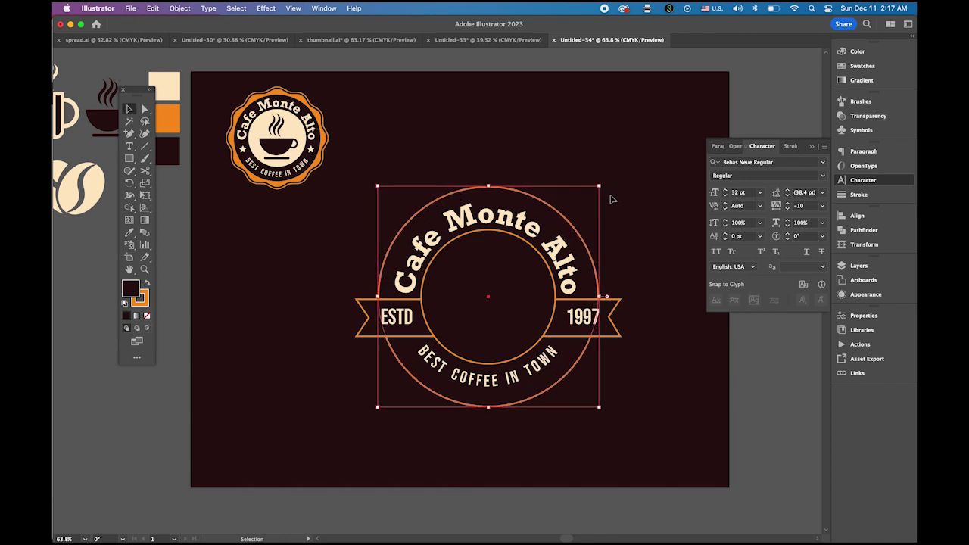
Step: Send the enlarged circle copy behind the other badge artwork and scale it up slightly more from its centre
click(179, 8)
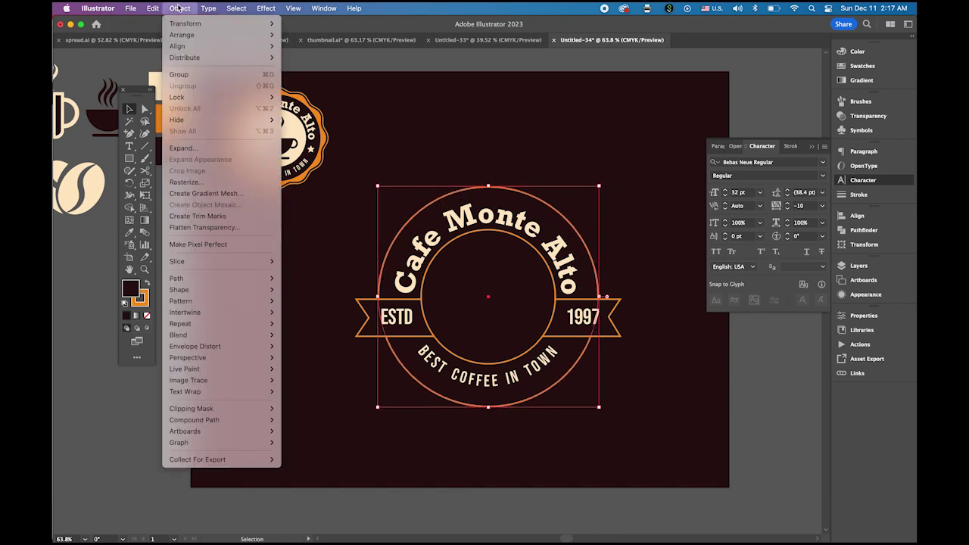
mouse_move(186, 34)
click(318, 69)
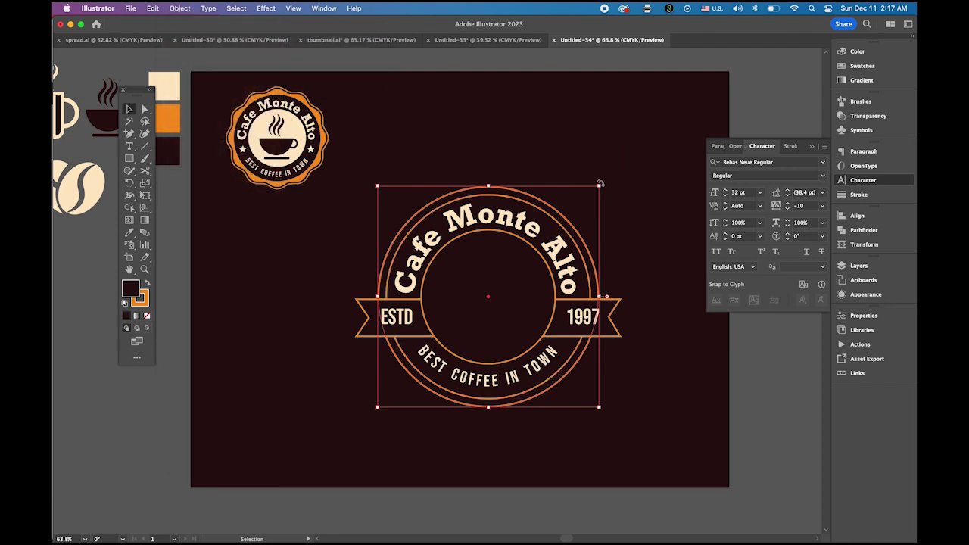
drag(601, 188, 605, 183)
click(722, 391)
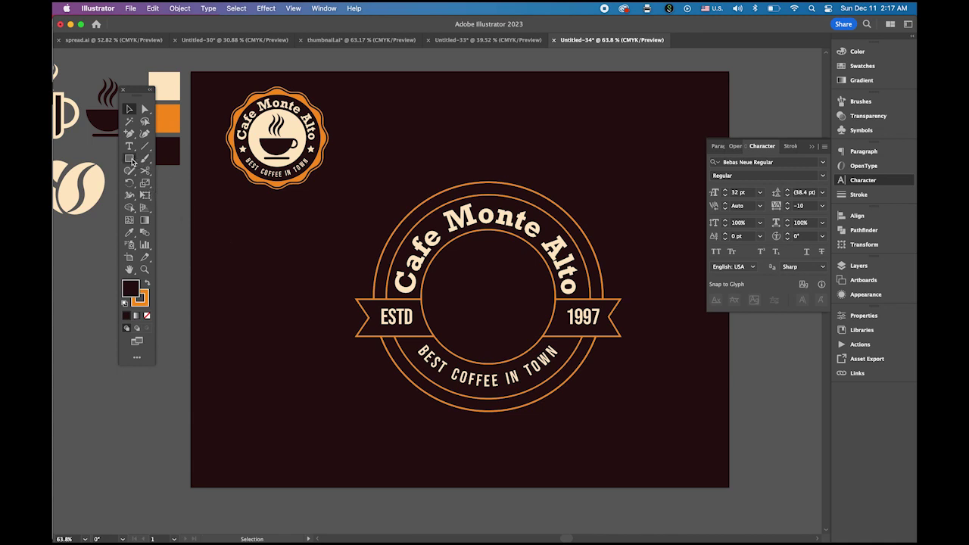
Step: Draw a small circle above the badge, filled with the cream colour sampled from the palette swatch
click(130, 159)
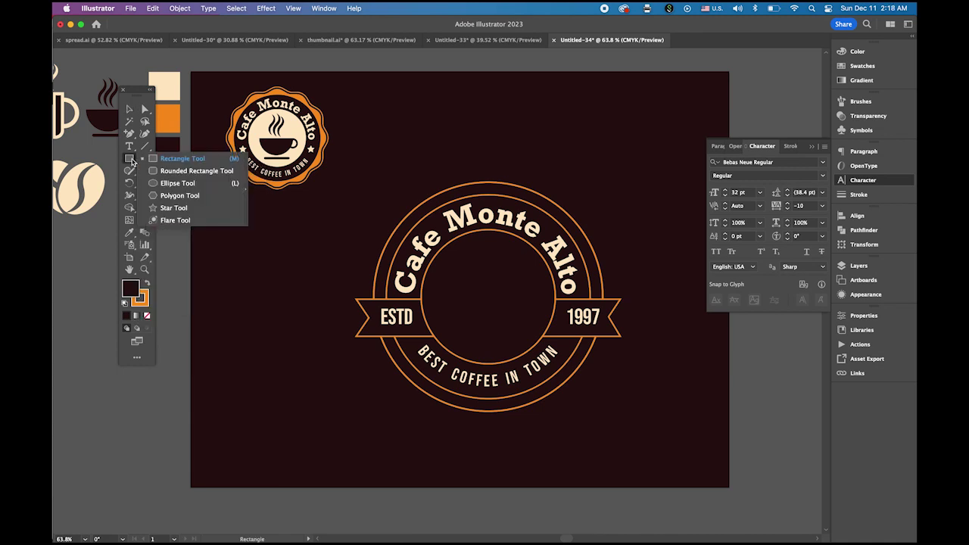
click(166, 183)
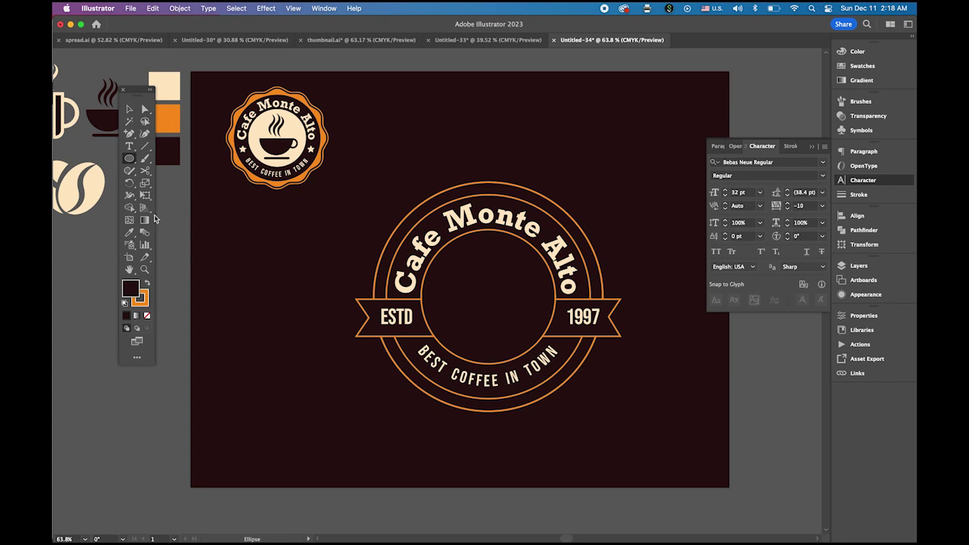
click(130, 233)
click(173, 94)
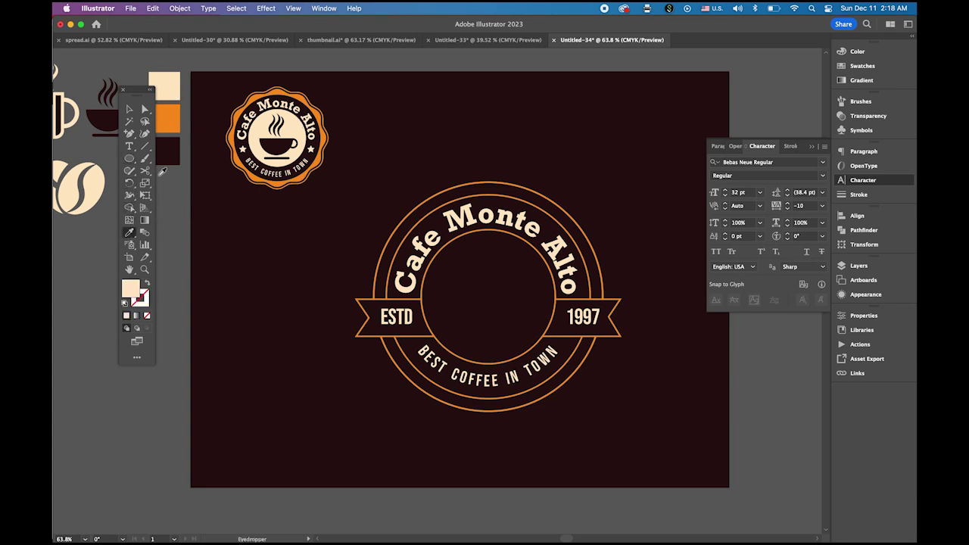
click(130, 159)
scroll(476, 159, up, 5)
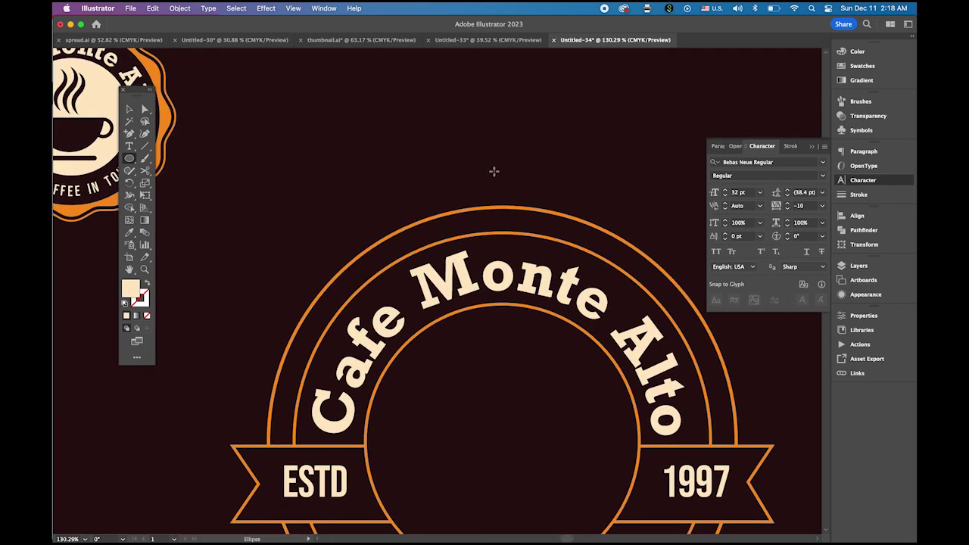
click(491, 168)
drag(493, 171, 500, 179)
Step: Create a pattern brush with 100% spacing from the small cream circle, and delete the source circle
click(130, 110)
click(841, 100)
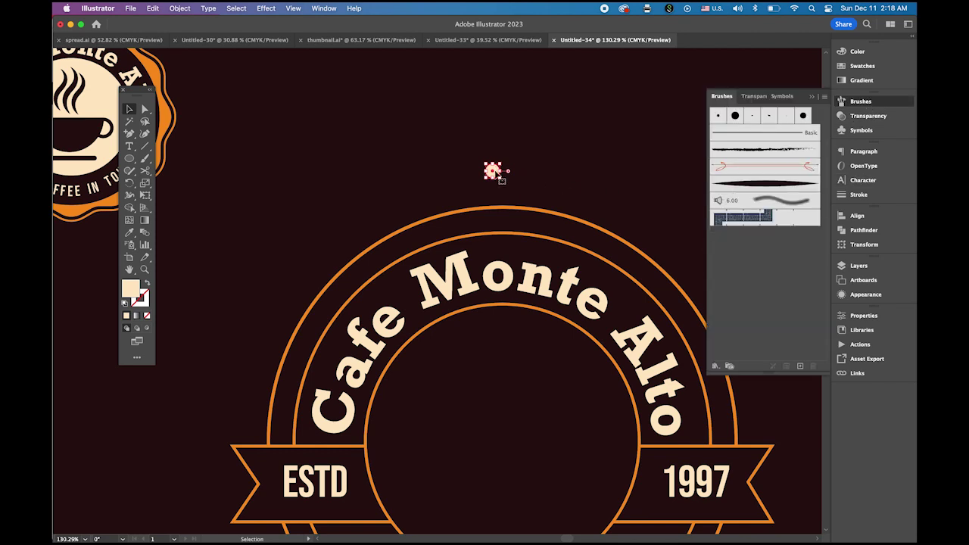
drag(497, 174, 775, 305)
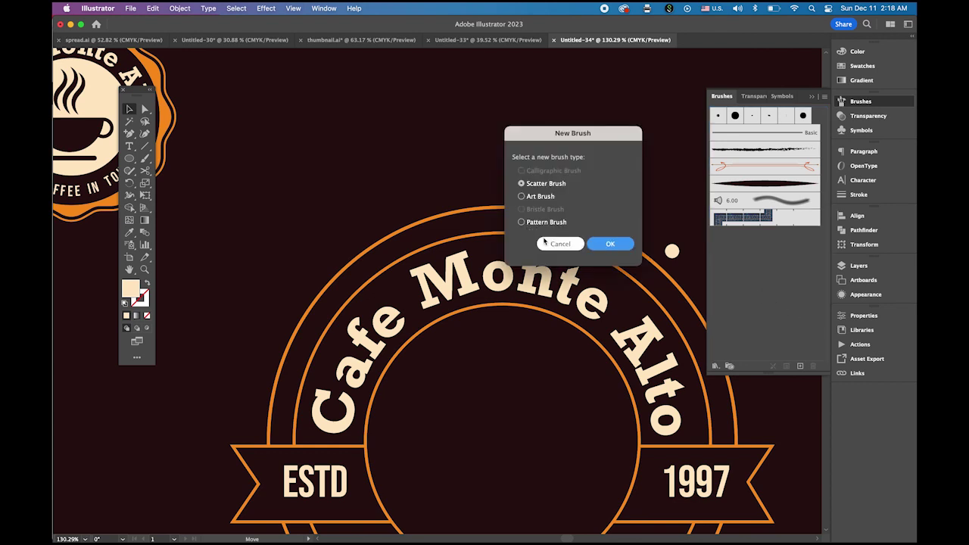
click(522, 223)
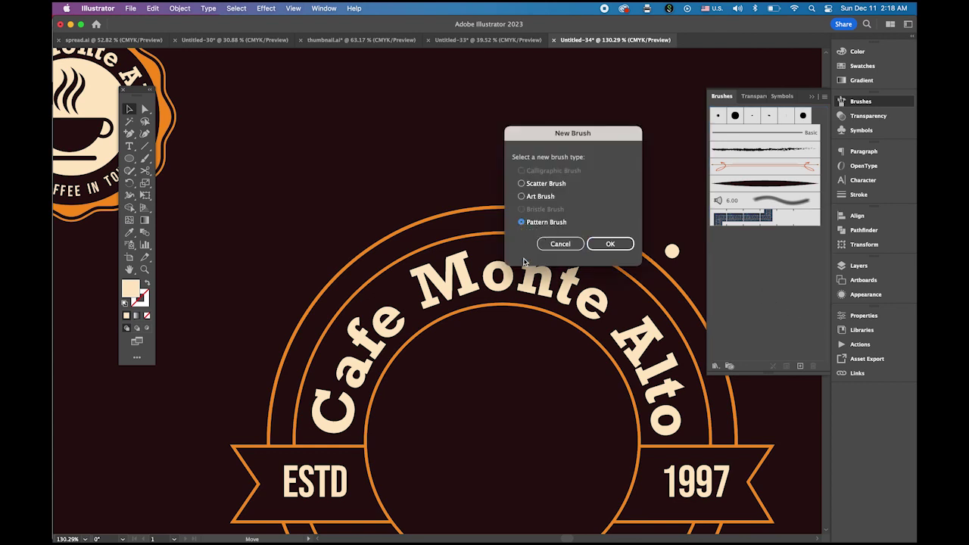
click(612, 243)
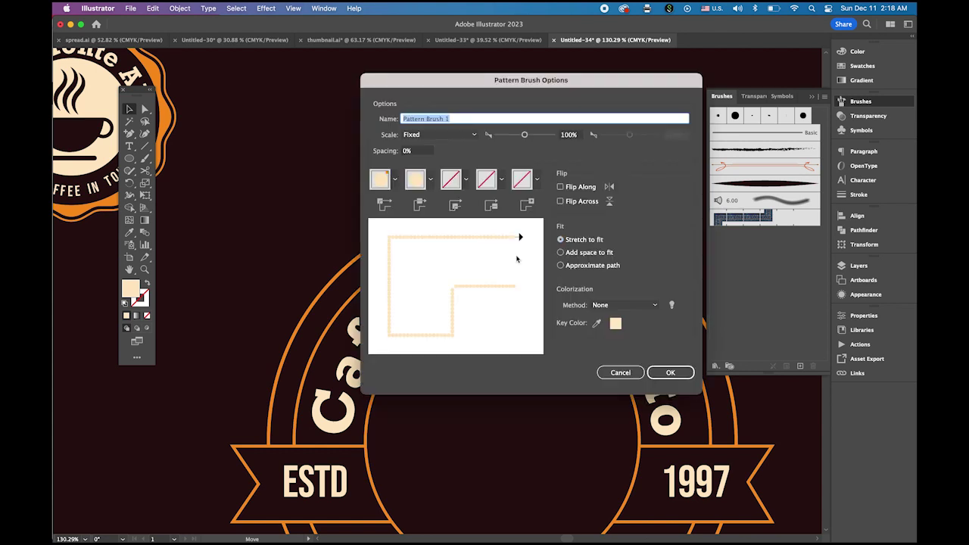
click(416, 150)
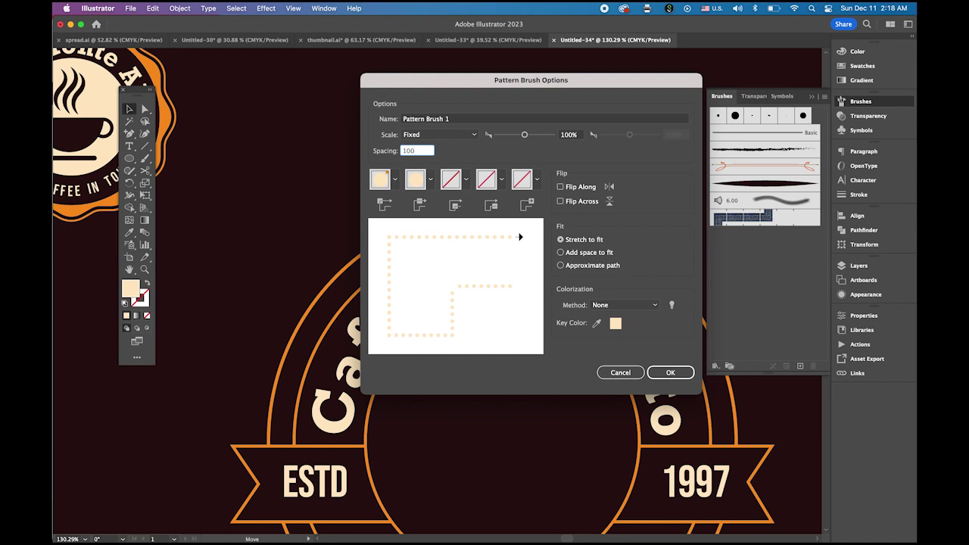
click(682, 374)
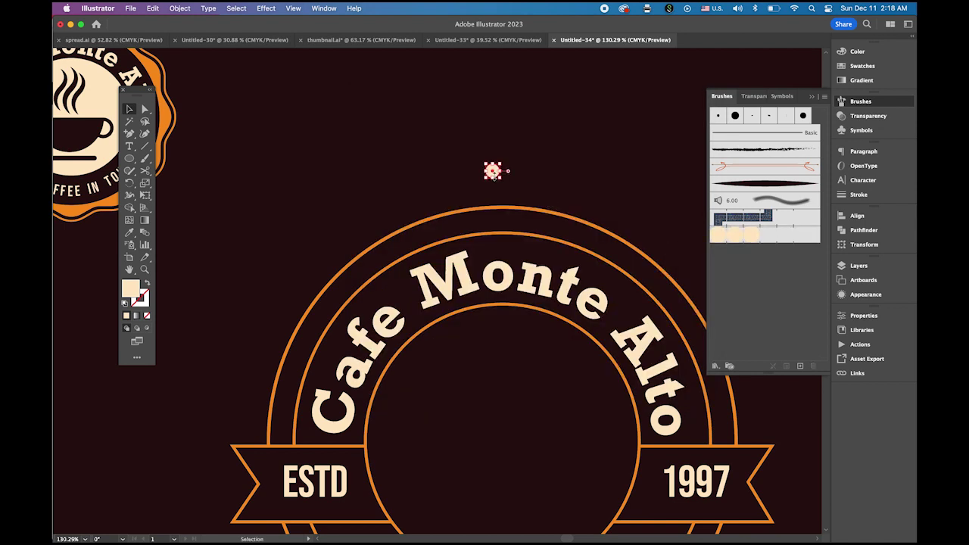
key(Delete)
Step: Remove the fill from the badge's outermost circle and apply the new cream dot pattern brush to its stroke
click(500, 209)
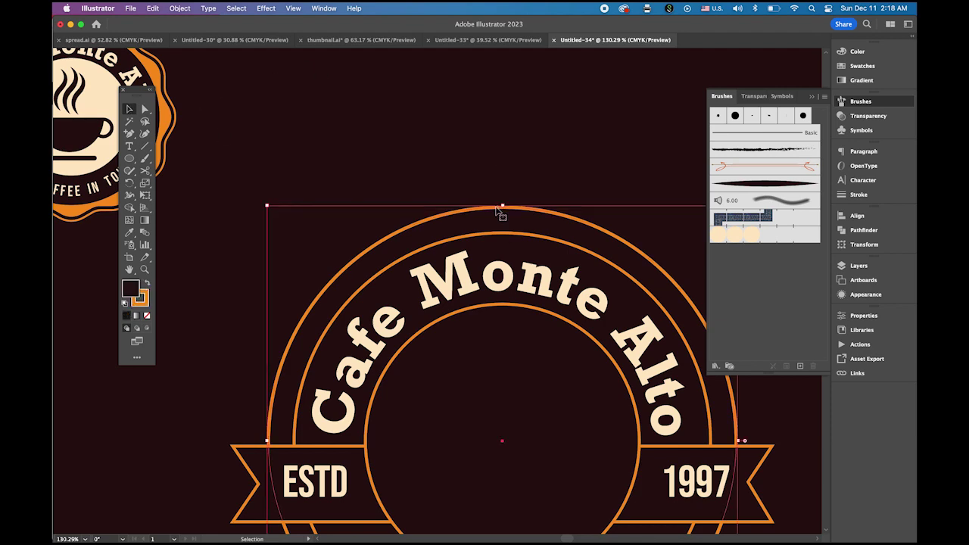
key(space)
drag(499, 223, 454, 106)
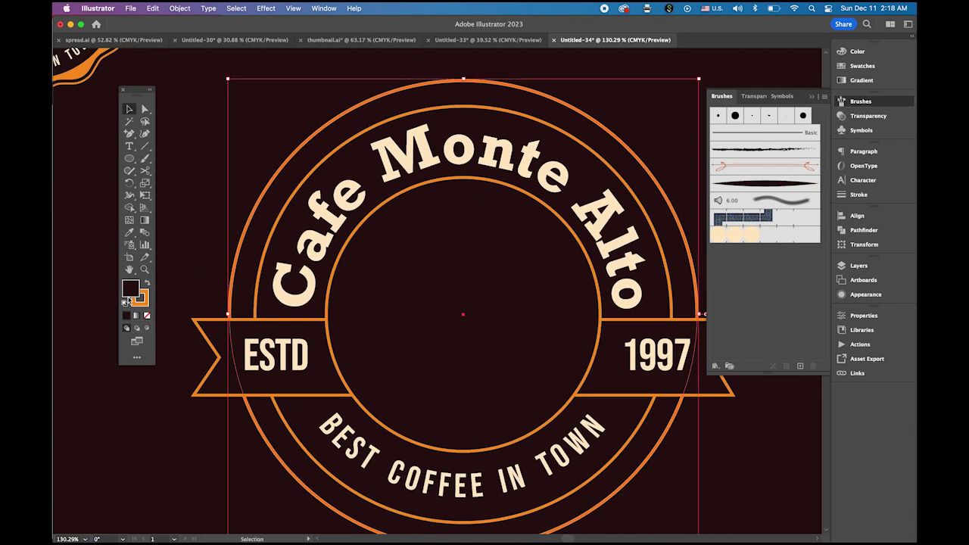
click(148, 316)
click(141, 302)
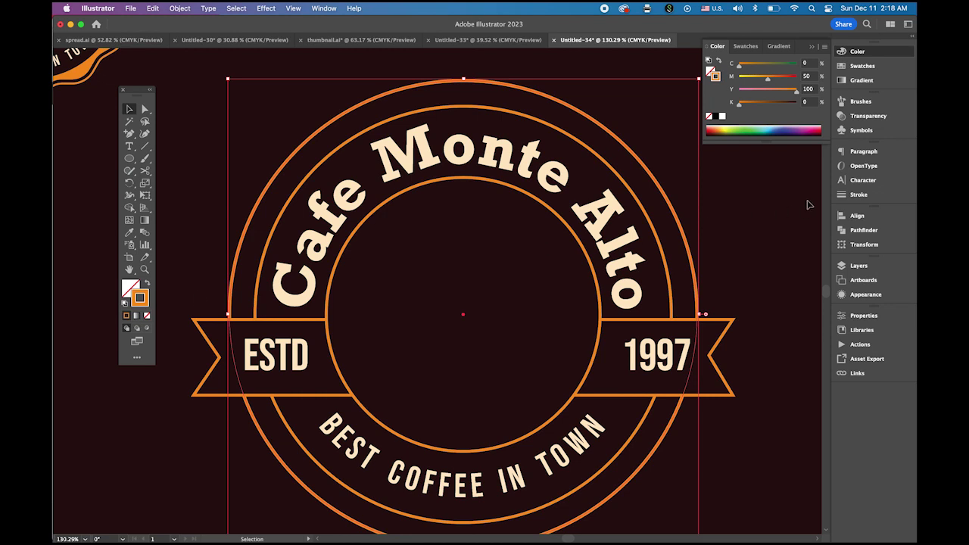
click(866, 103)
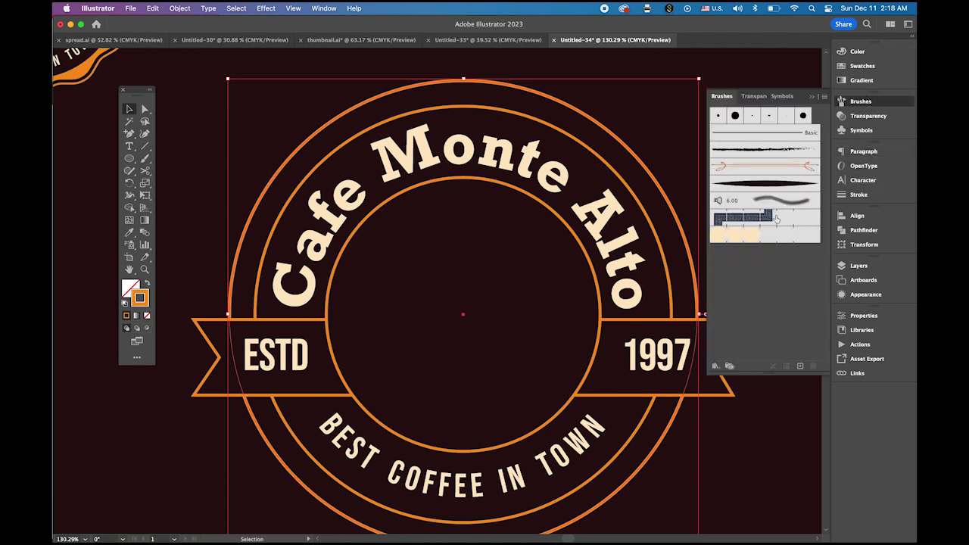
click(761, 240)
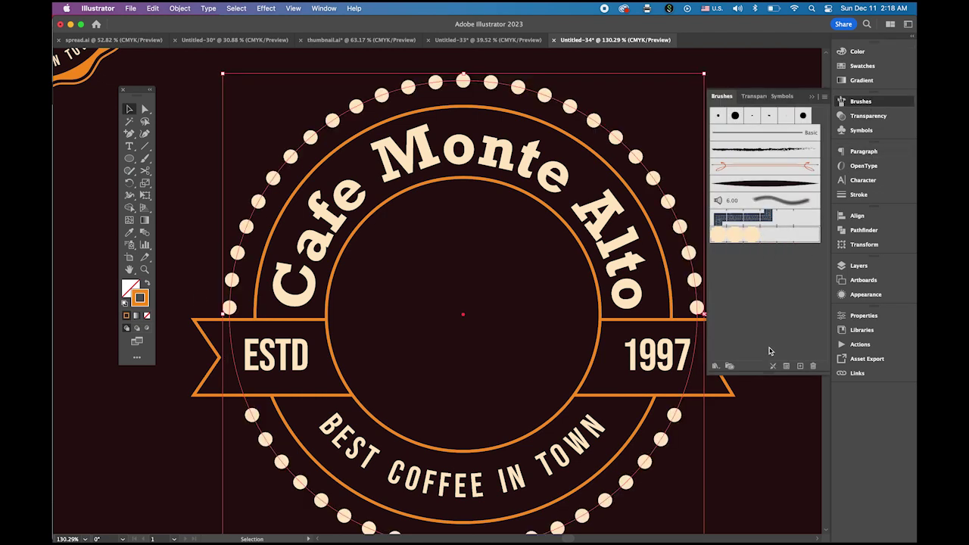
click(811, 96)
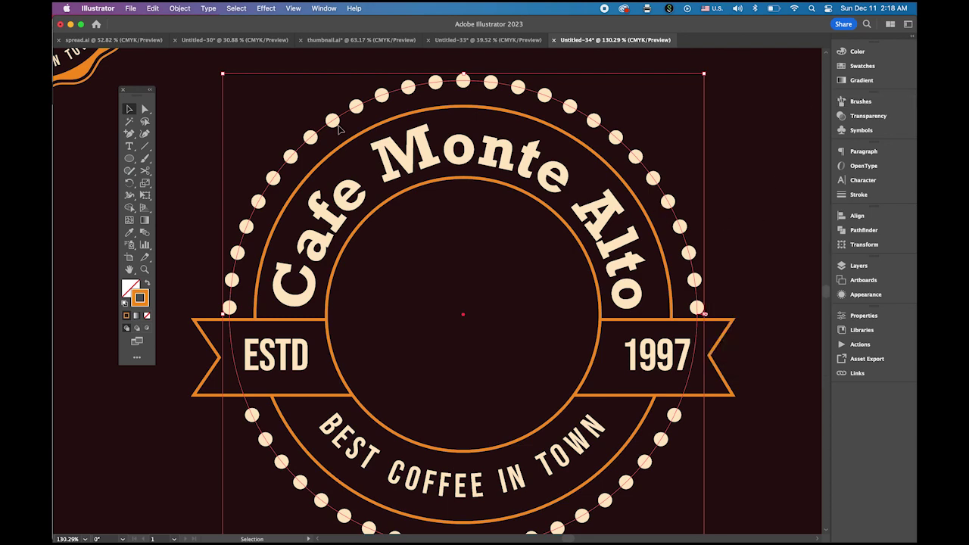
click(526, 279)
Step: Expand the appearance of the dotted outer ring
scroll(503, 270, down, 3)
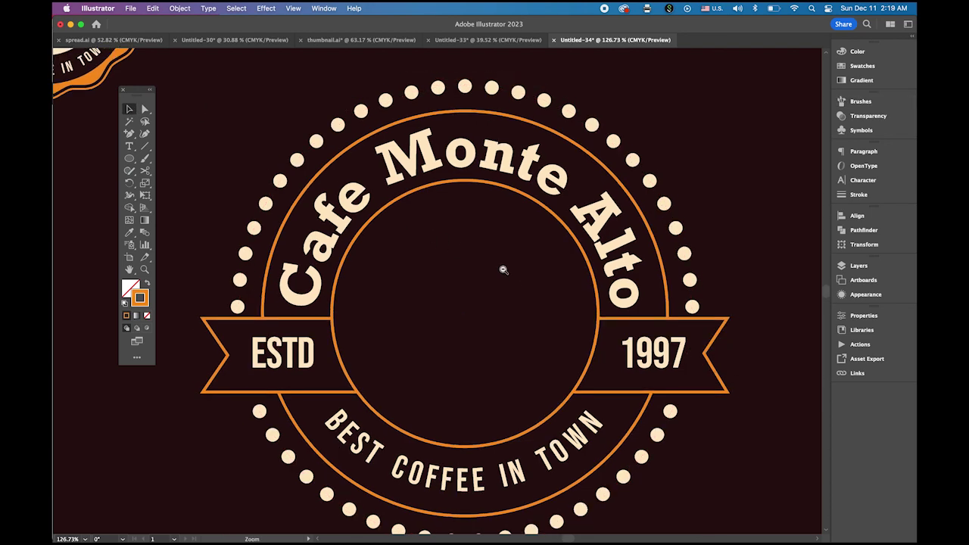
drag(537, 298, 502, 278)
click(651, 294)
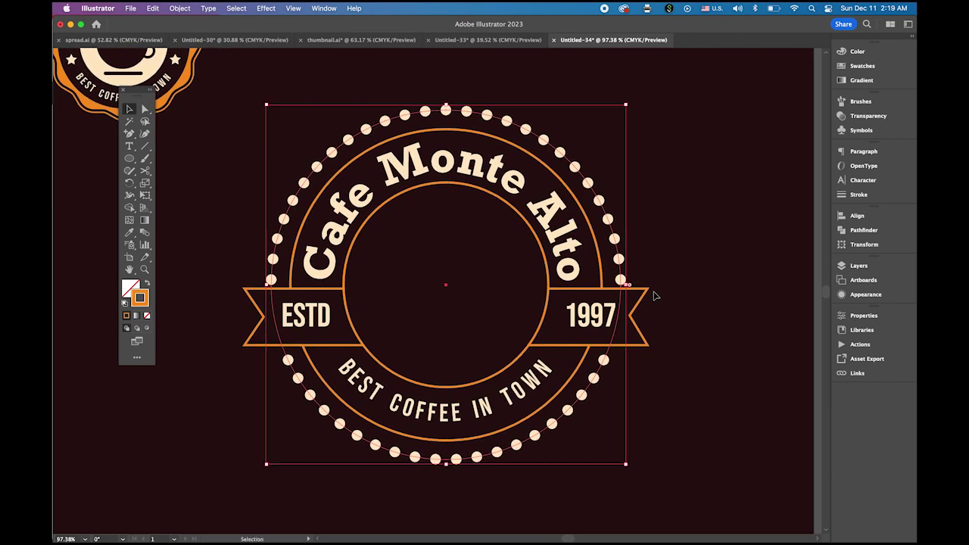
click(176, 7)
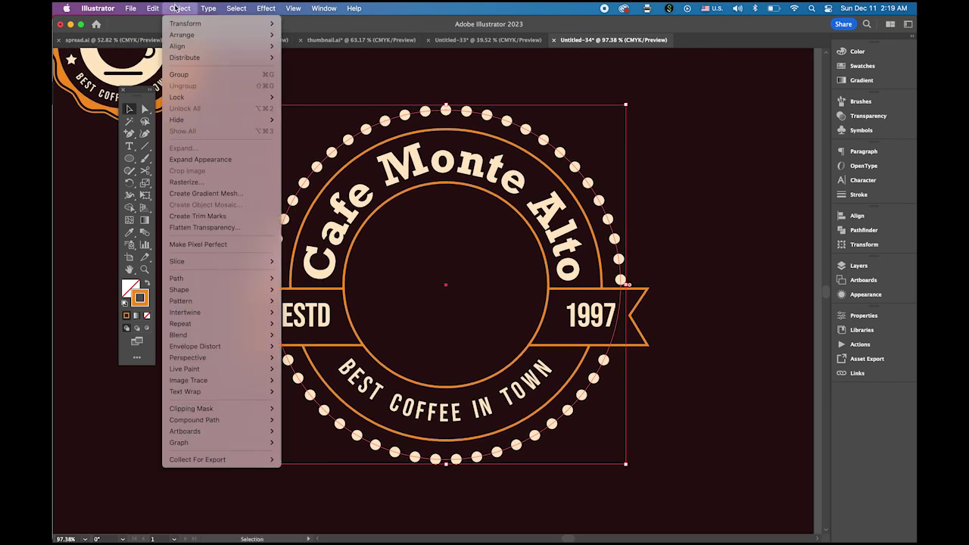
click(201, 159)
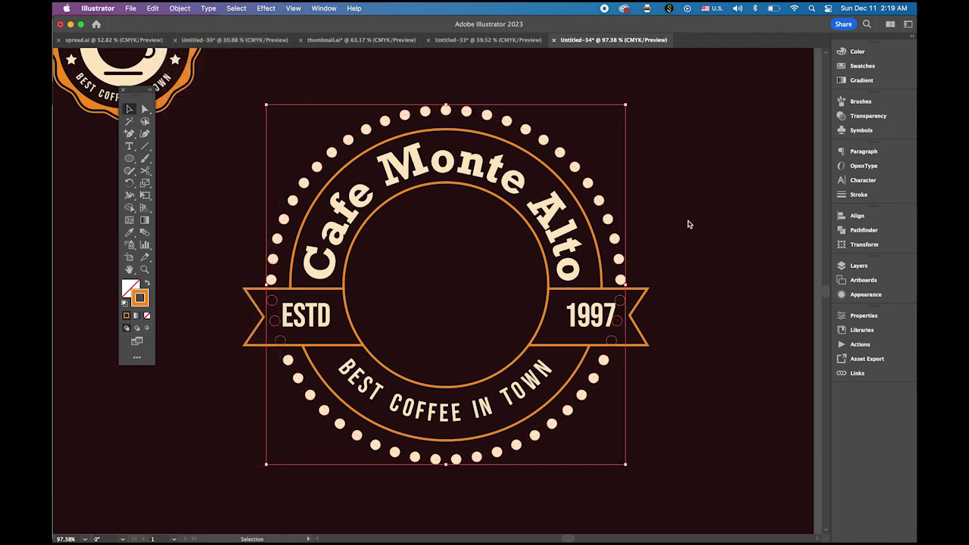
click(702, 225)
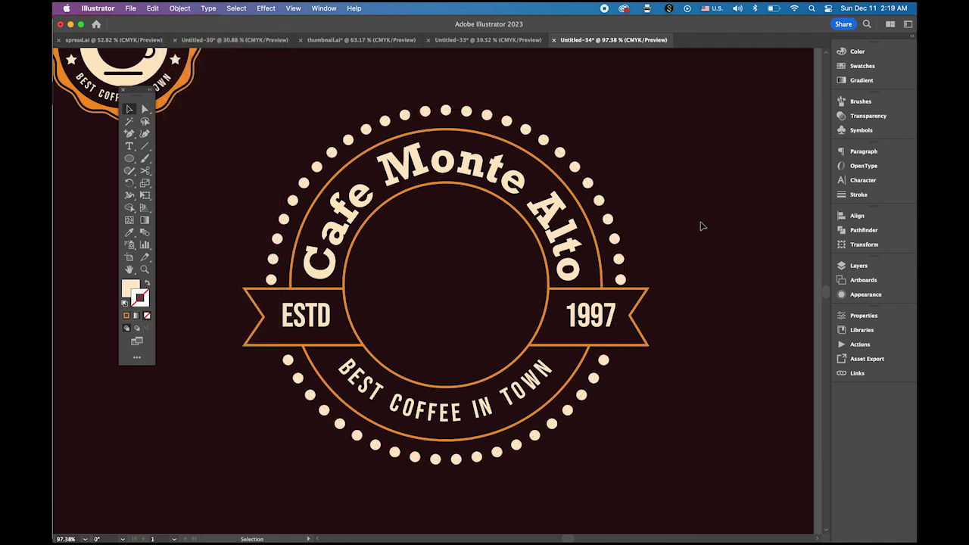
Step: Nudge the banner together with its ESTD and 1997 texts slightly downward
click(328, 345)
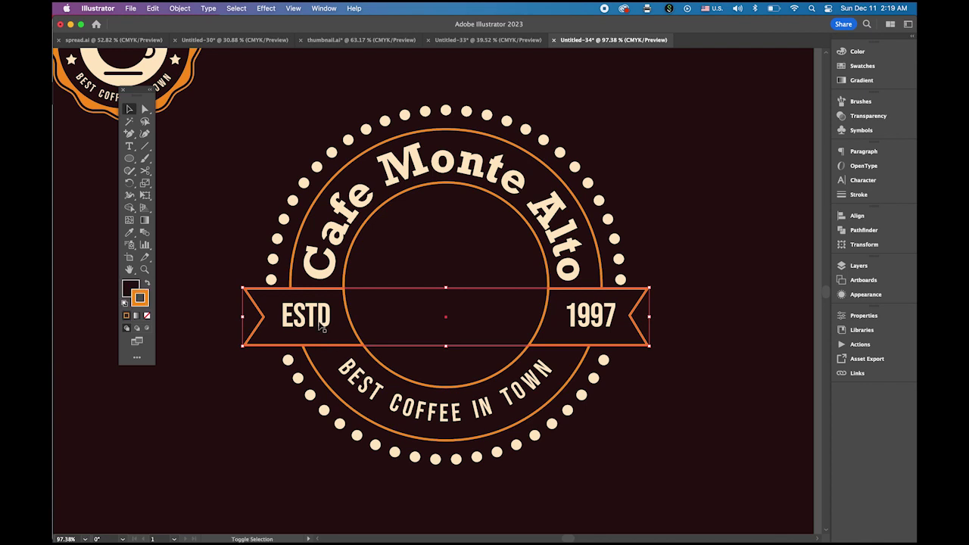
shift+click(323, 327)
shift+click(585, 327)
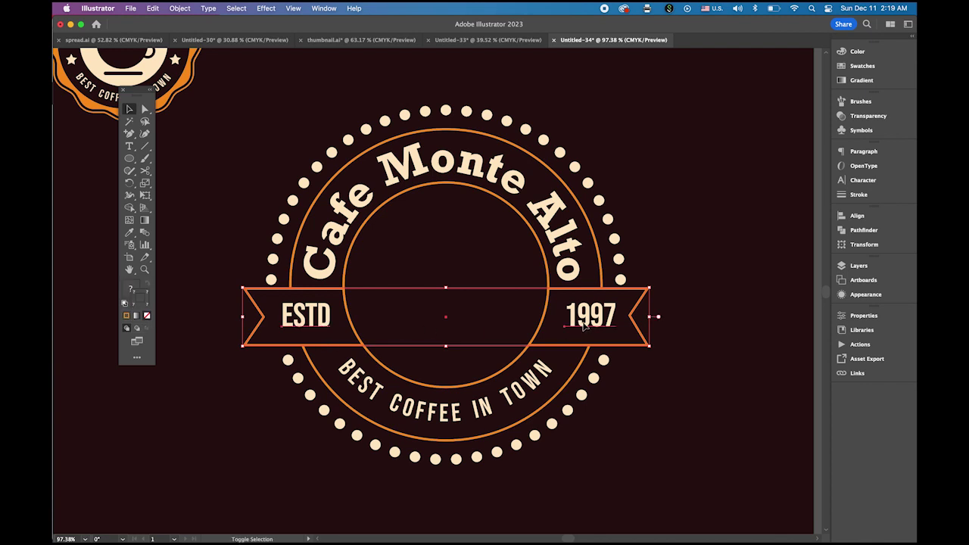
key(Down)
key(Down)
key(Down)
key(Down)
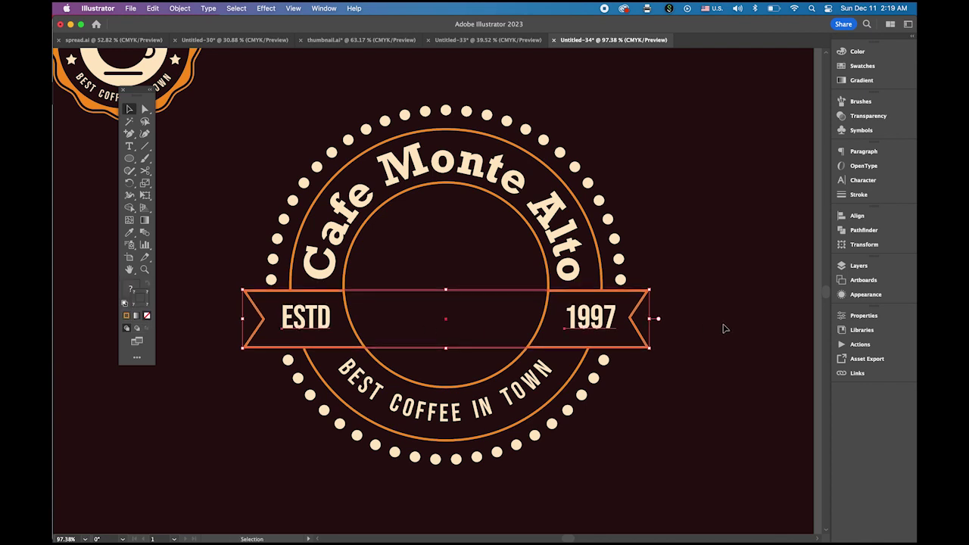
click(746, 300)
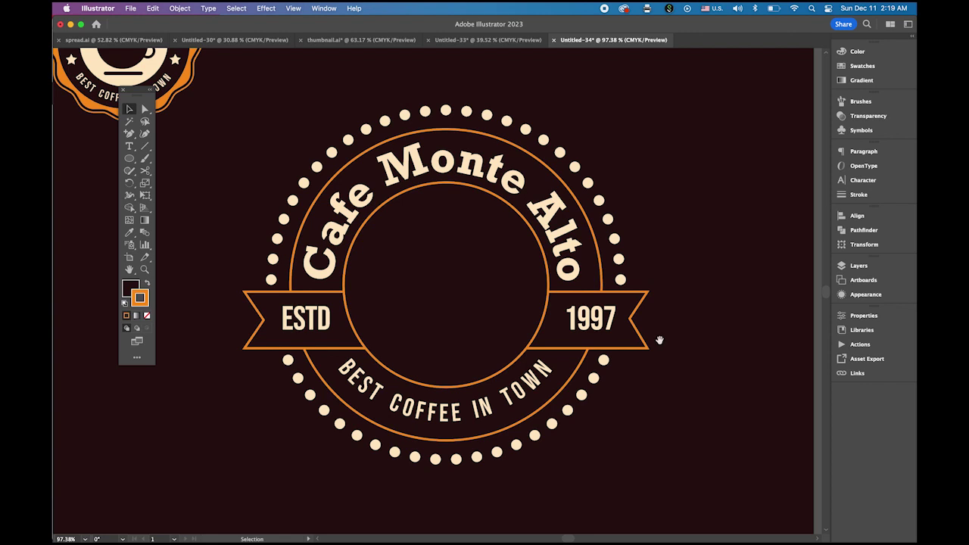
Step: Place a copy of the cream steaming mug icon inside the badge's inner circle and bring it to the front
scroll(621, 318, down, 2)
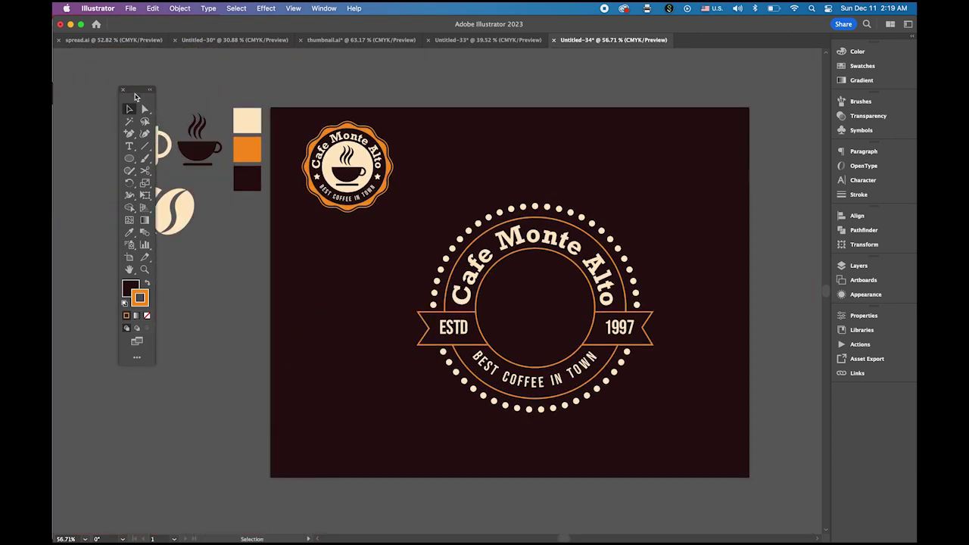
drag(137, 91, 102, 89)
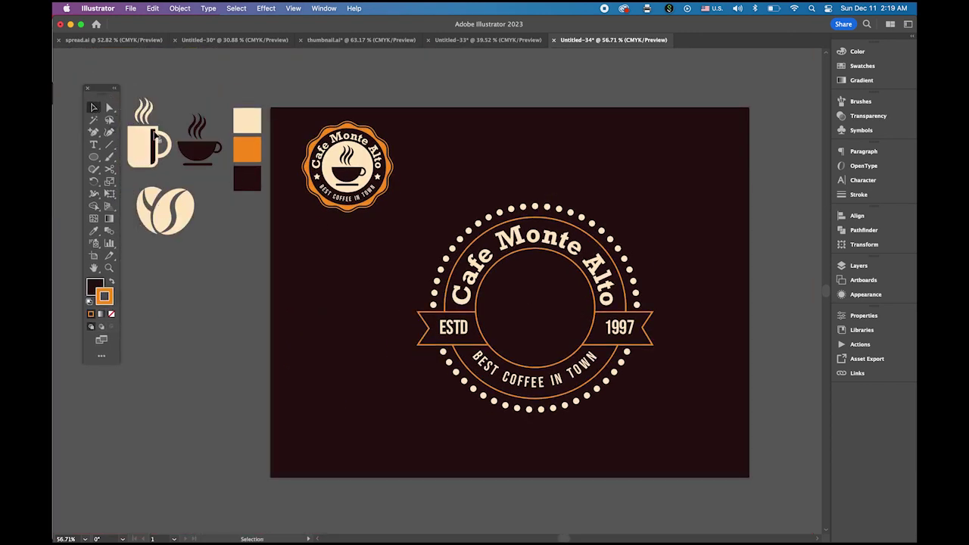
click(146, 141)
drag(143, 149, 529, 320)
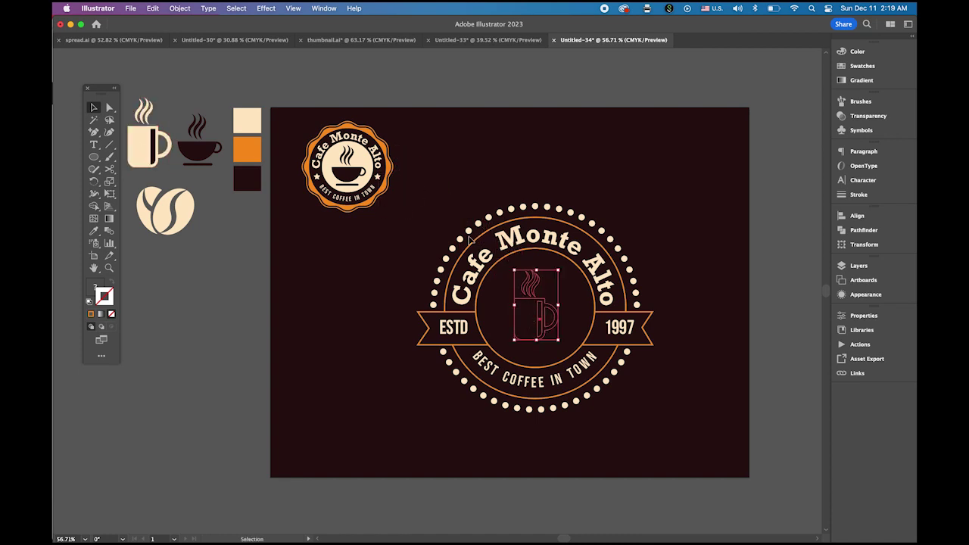
click(178, 7)
mouse_move(185, 36)
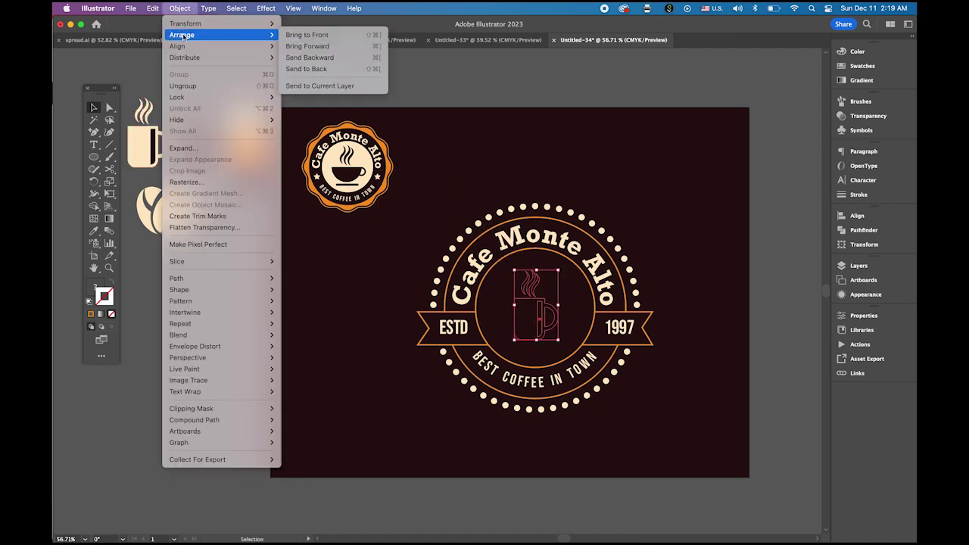
click(336, 35)
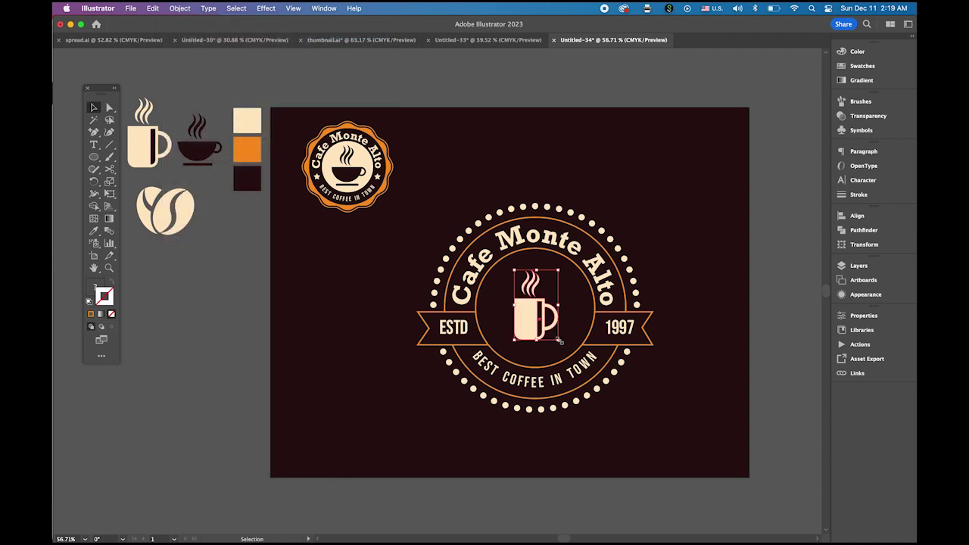
Step: Enlarge the mug icon proportionally from its centre and reposition it to sit centred within the inner circle
drag(560, 341, 575, 352)
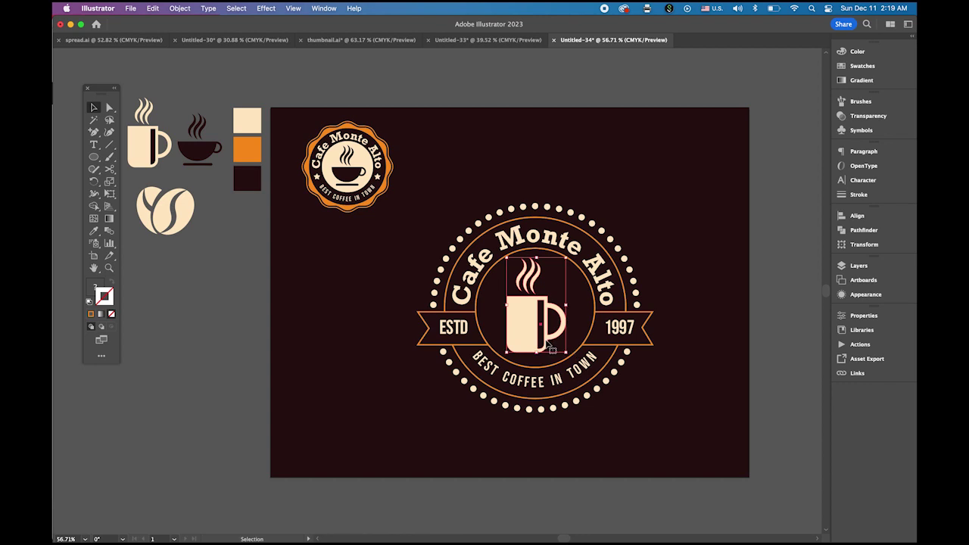
drag(531, 333, 530, 327)
click(760, 267)
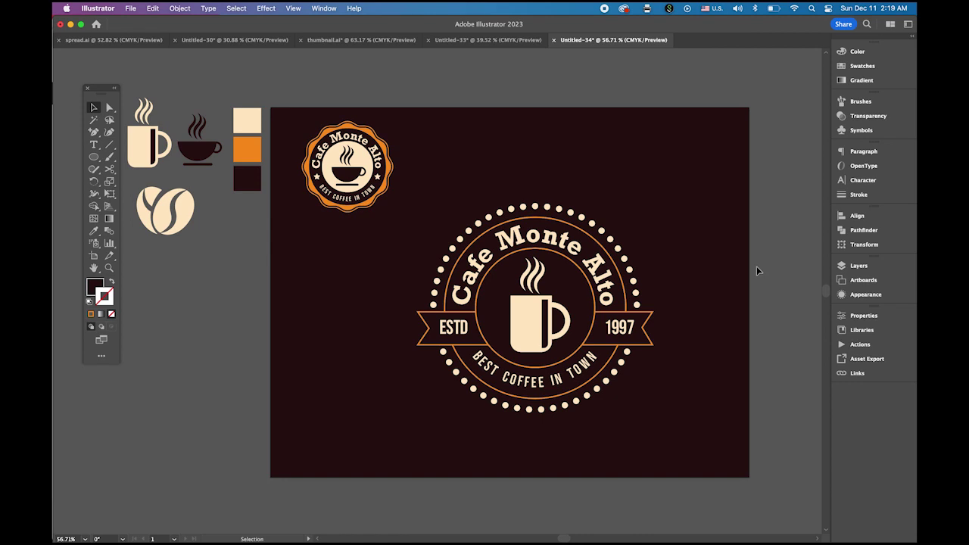
Step: Set the stroke weight of the badge's orange circles and banner to 3 pt
click(576, 231)
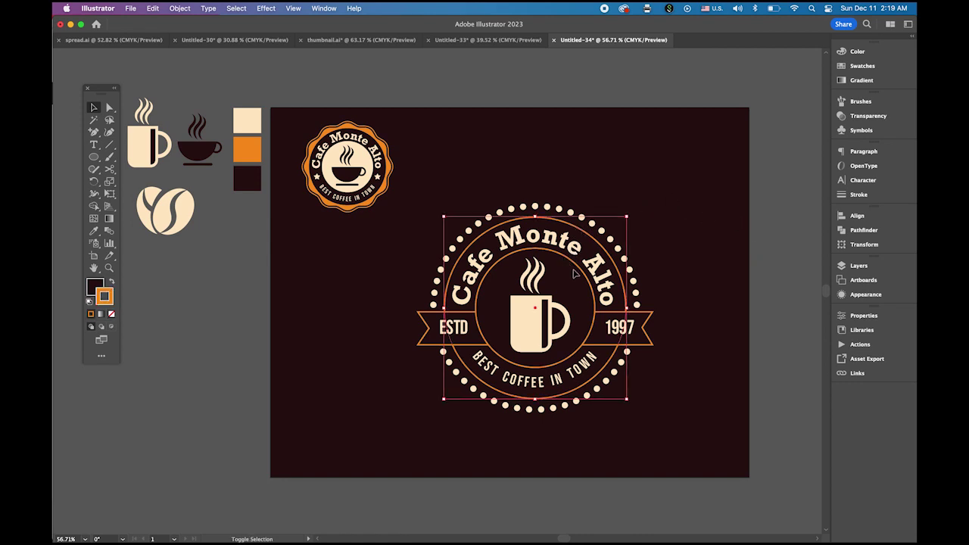
shift+click(426, 330)
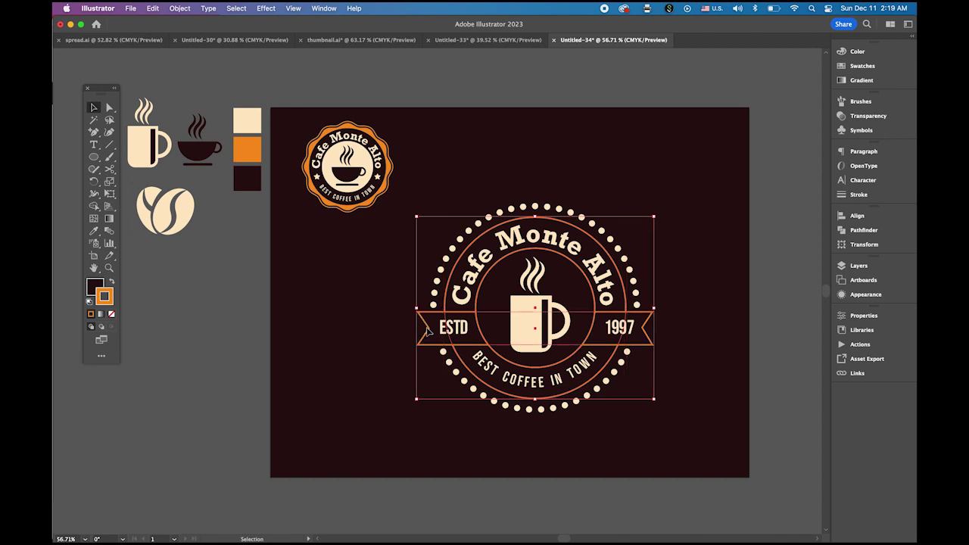
click(859, 195)
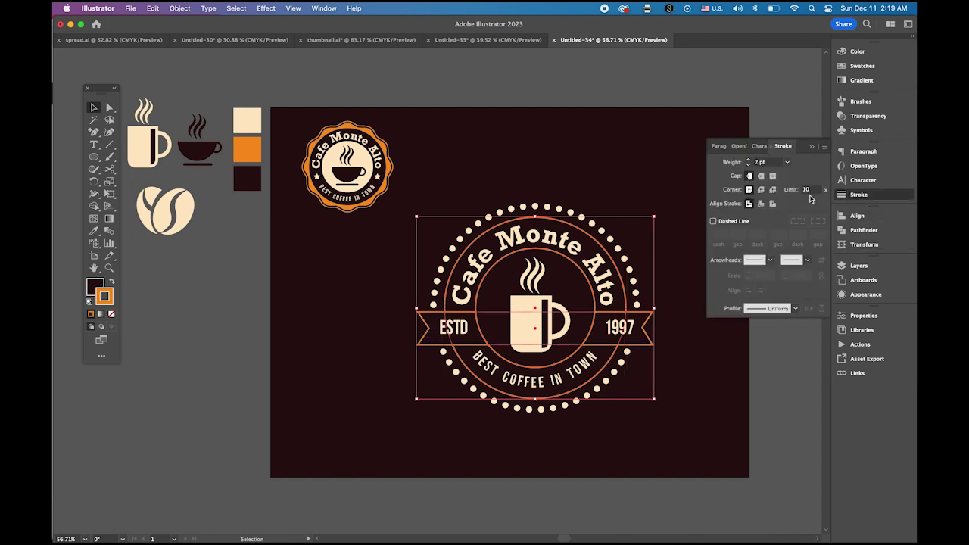
click(749, 162)
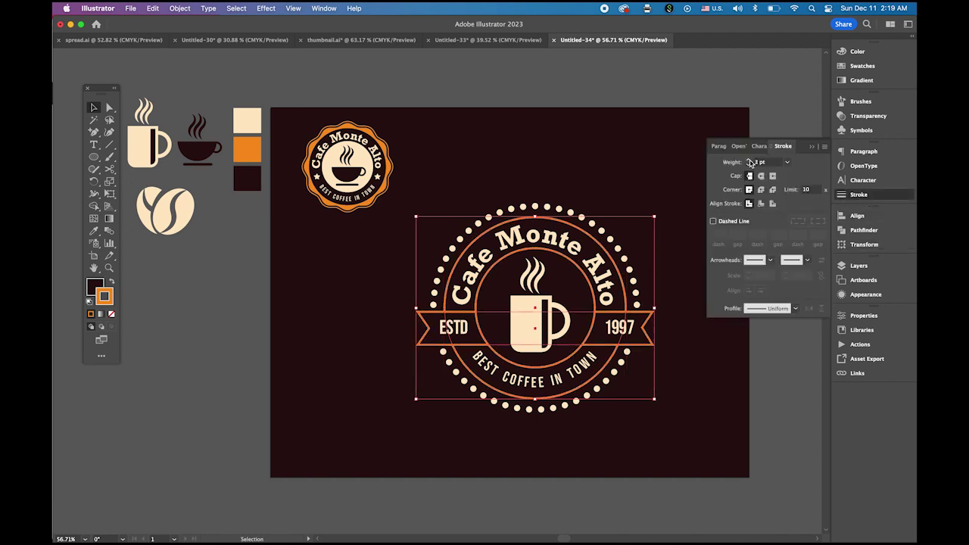
click(593, 90)
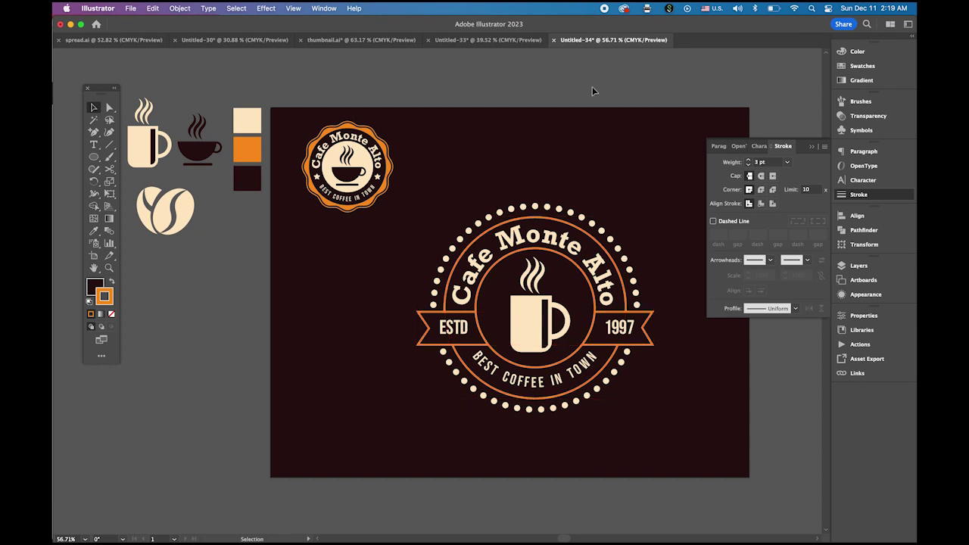
click(810, 146)
Step: Group all parts of the finished mug badge
drag(441, 179, 656, 414)
click(180, 8)
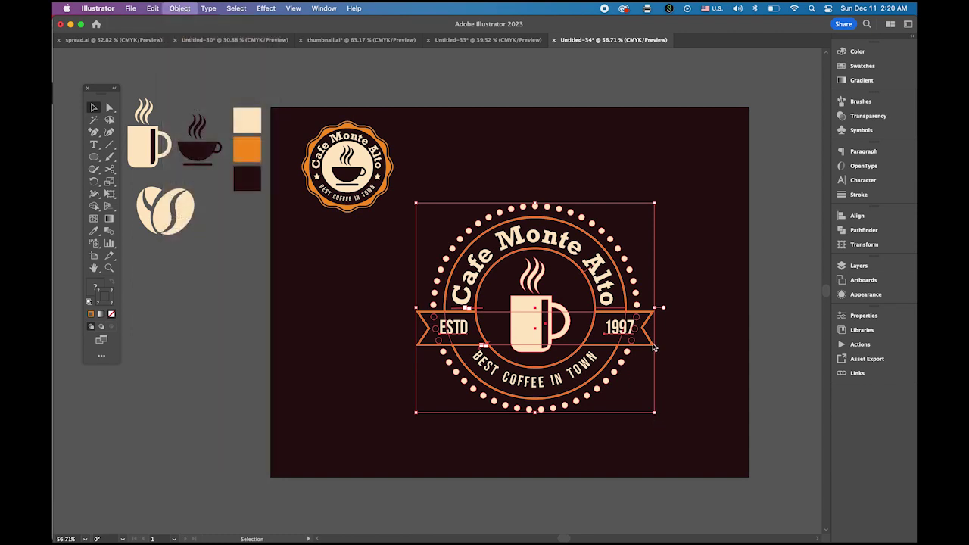
click(182, 74)
Step: Scale the mug badge down proportionally to the size of the first logo and place it beside that logo
drag(657, 414, 605, 369)
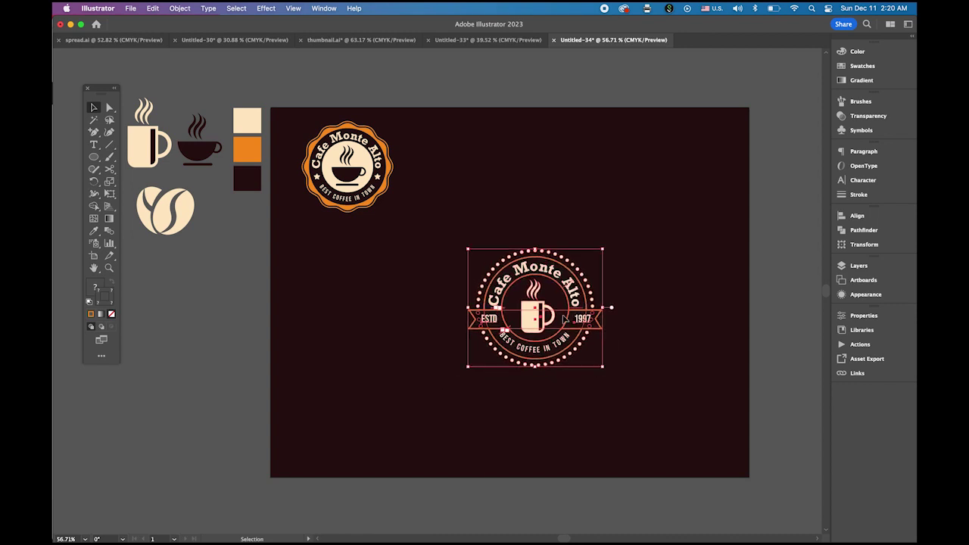
drag(579, 324, 512, 180)
drag(540, 228, 502, 194)
click(742, 239)
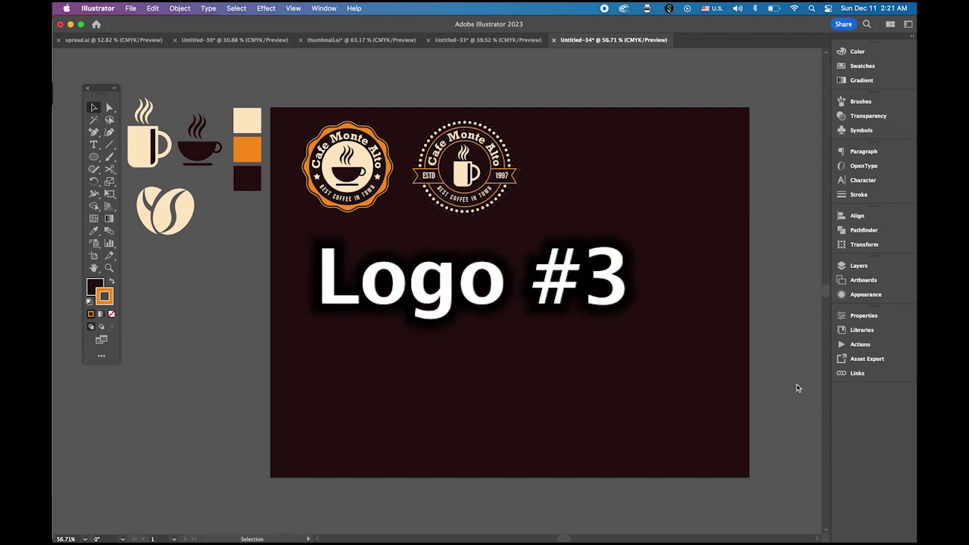
Step: Create a 300 x 300 pt circle with no fill and an orange stroke below the two logos and shift it slightly upward
drag(534, 340, 468, 327)
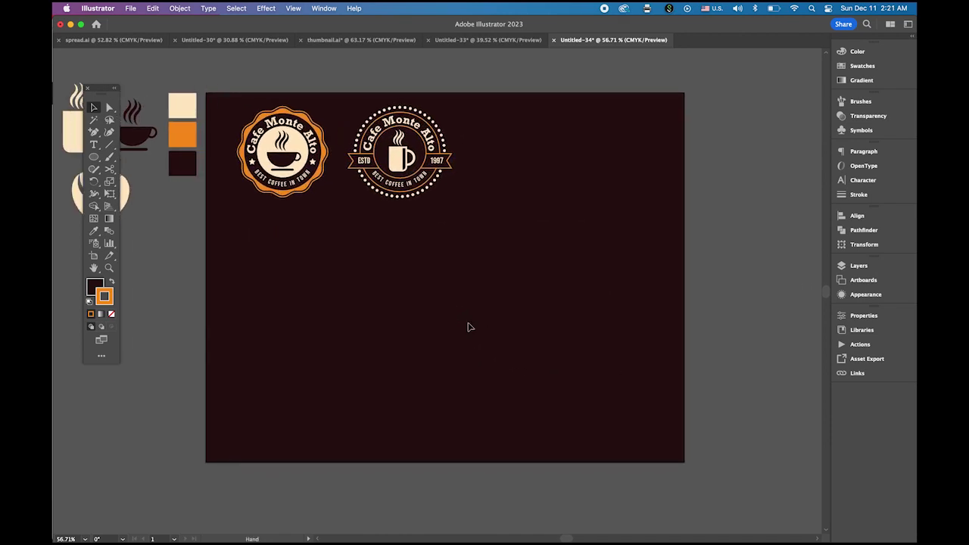
scroll(437, 288, up, 2)
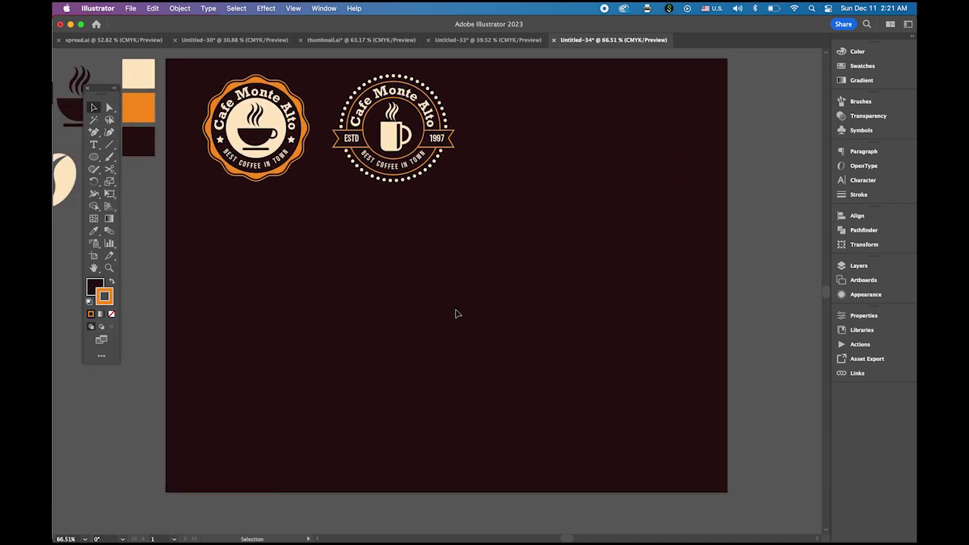
click(94, 156)
click(94, 285)
click(91, 314)
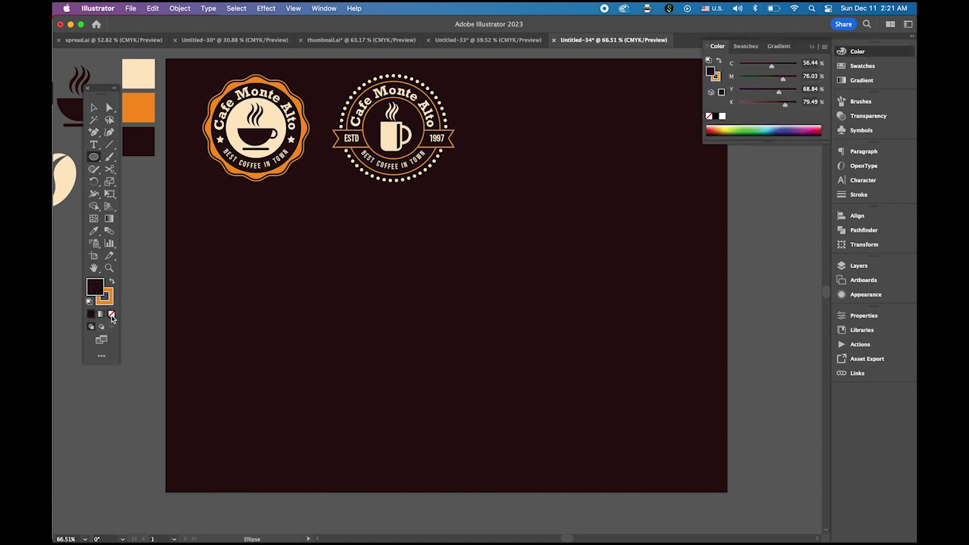
click(111, 315)
key(x)
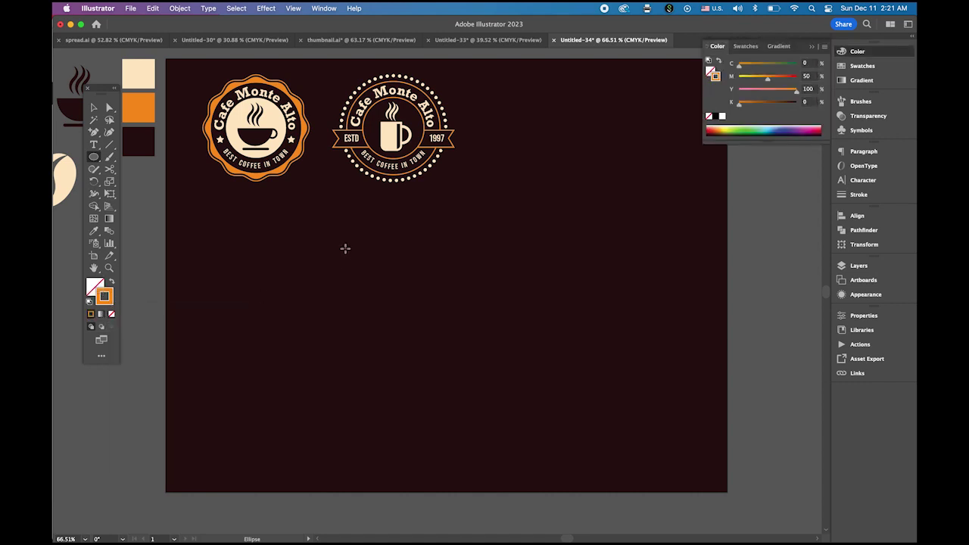
click(345, 246)
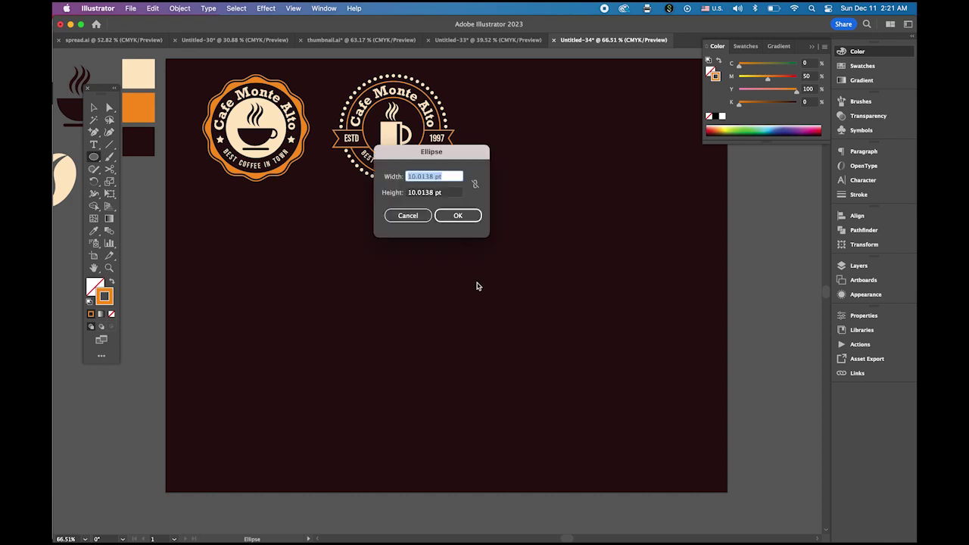
text(3)
key(Tab)
text(300)
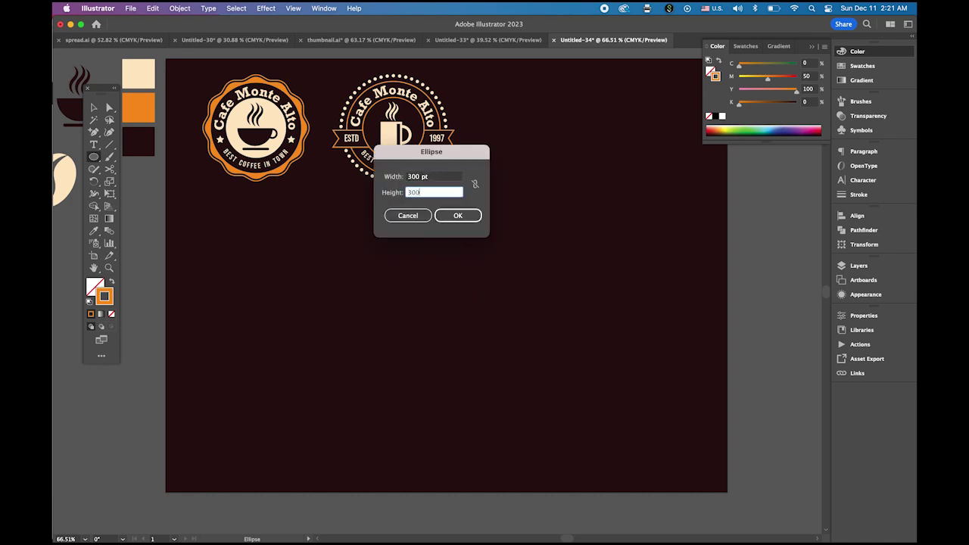
click(458, 216)
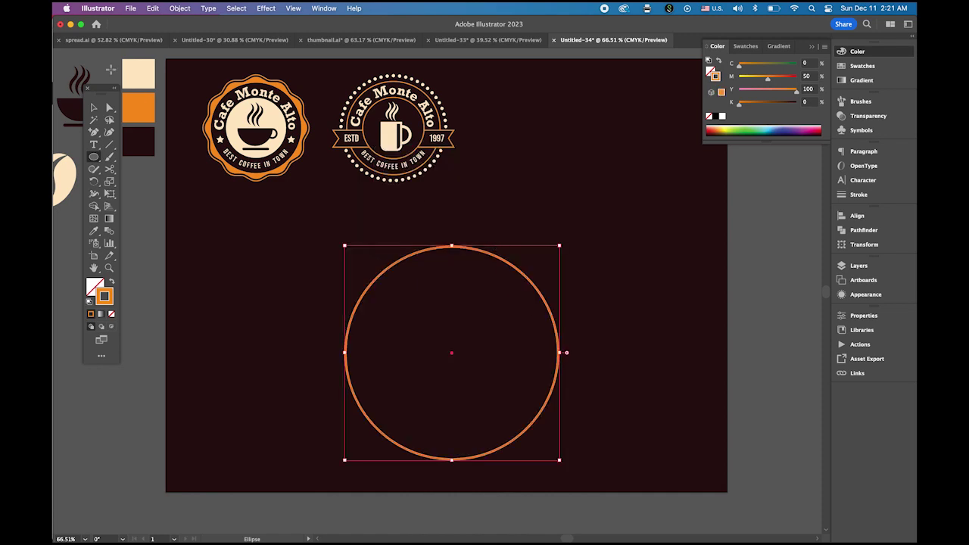
click(93, 108)
drag(476, 253, 473, 240)
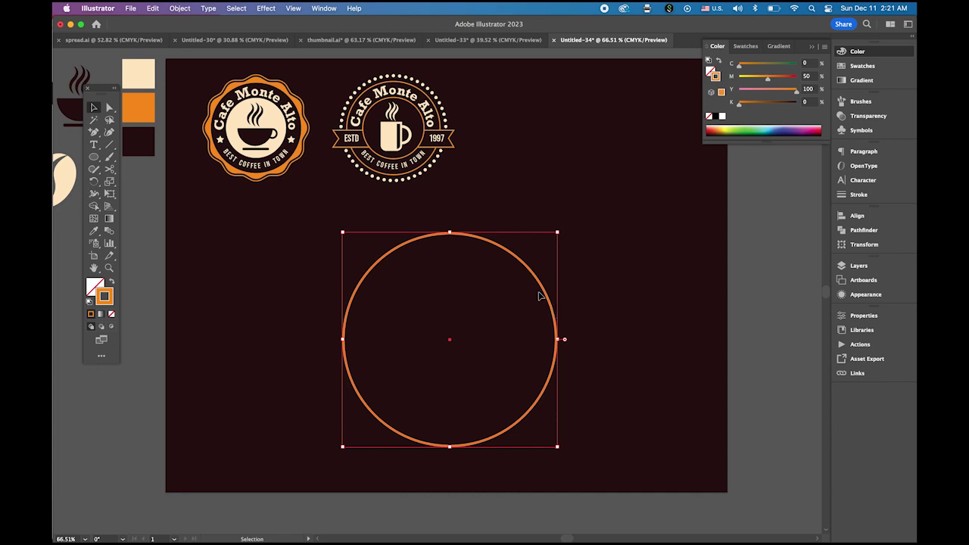
Step: Paste a copy of the circle in front and shrink it proportionally from its centre to form an inner circle
click(153, 8)
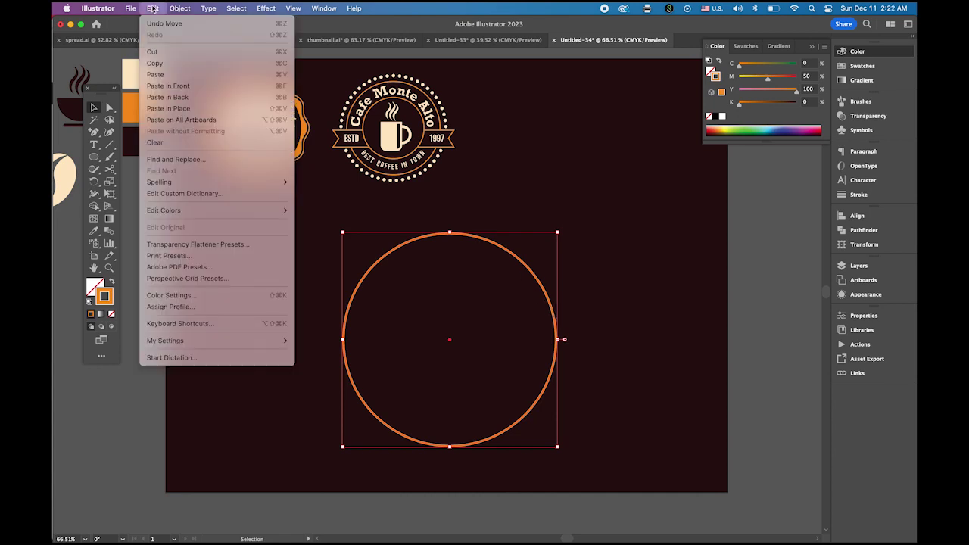
click(155, 63)
click(153, 8)
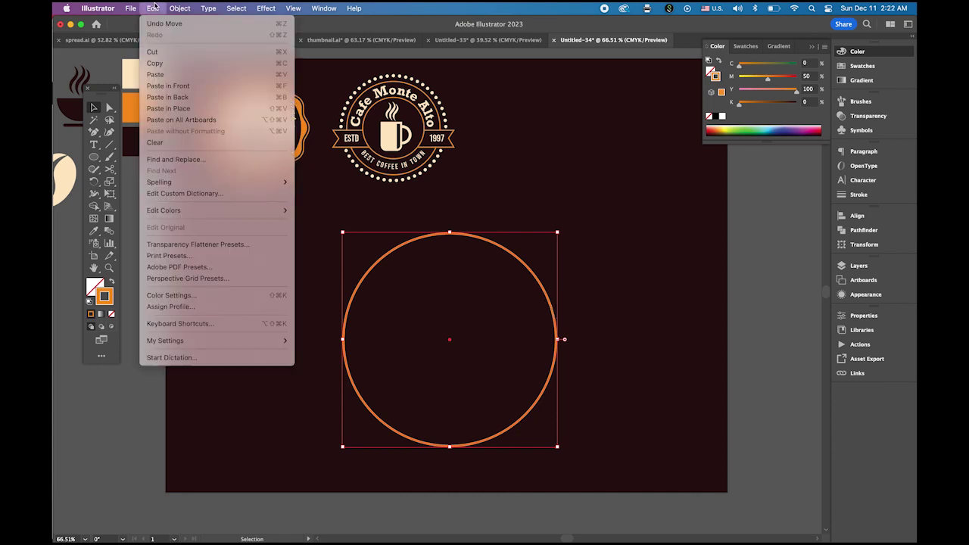
click(168, 85)
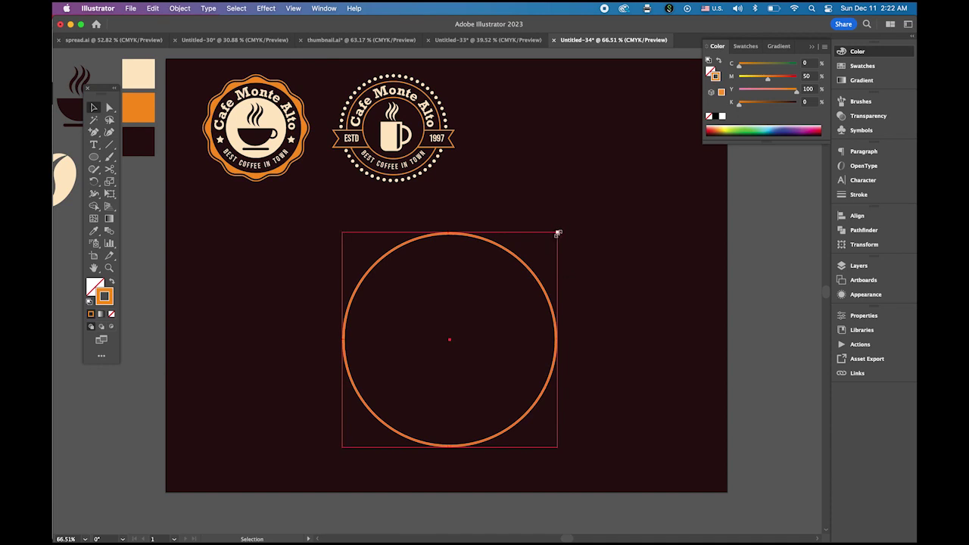
drag(558, 234, 542, 253)
click(621, 324)
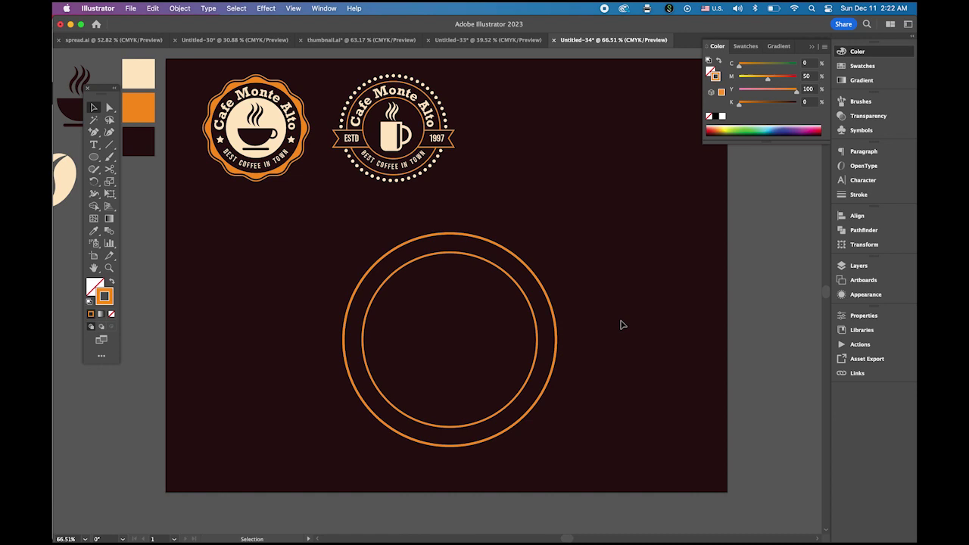
Step: Set the outer circle's stroke weight to 20 pt
click(546, 295)
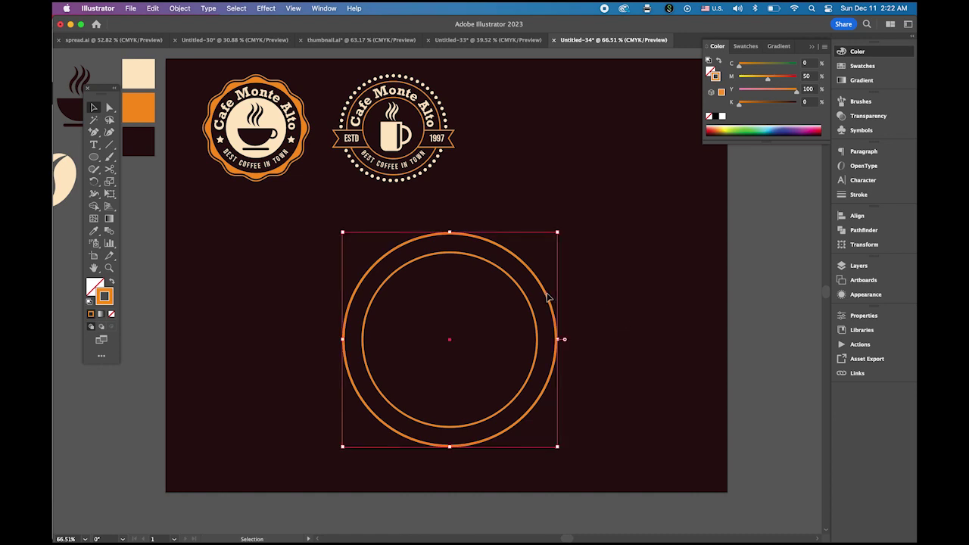
click(859, 195)
click(788, 162)
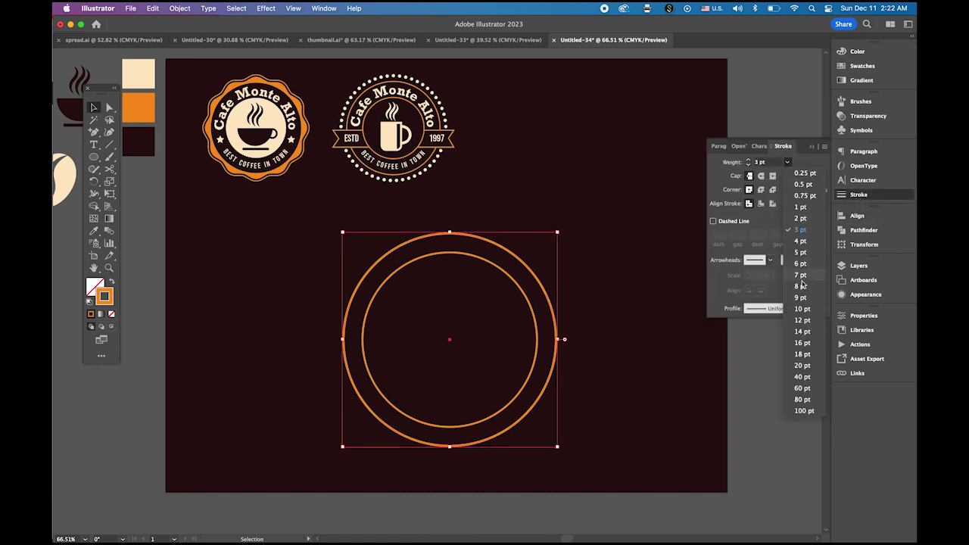
click(809, 366)
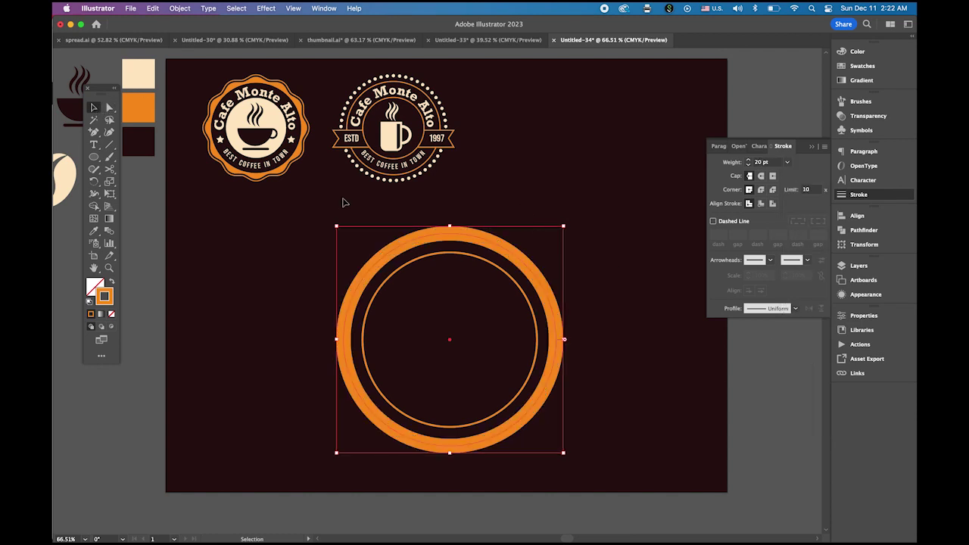
Step: Enlarge the inner circle slightly from its centre so it sits closer to the thick outer ring
click(477, 261)
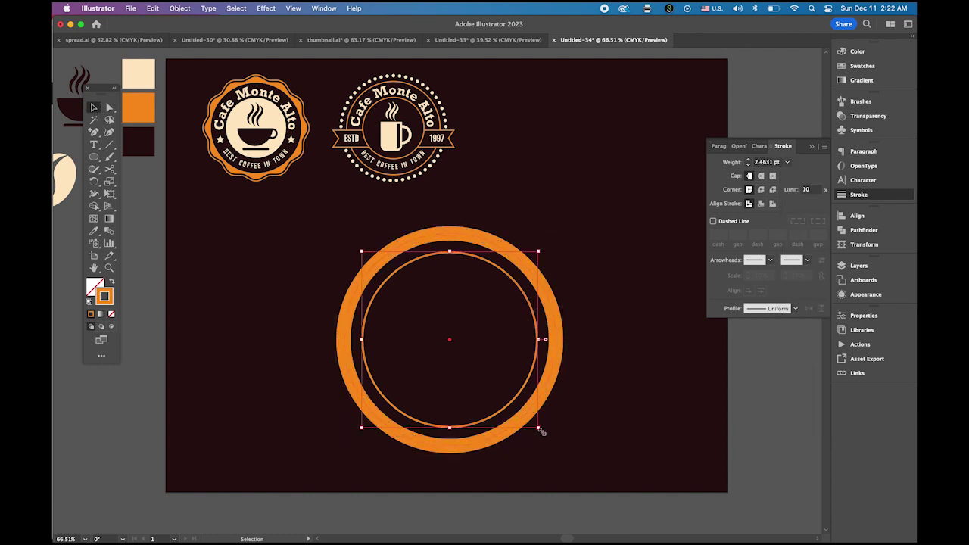
drag(539, 430, 543, 433)
click(645, 371)
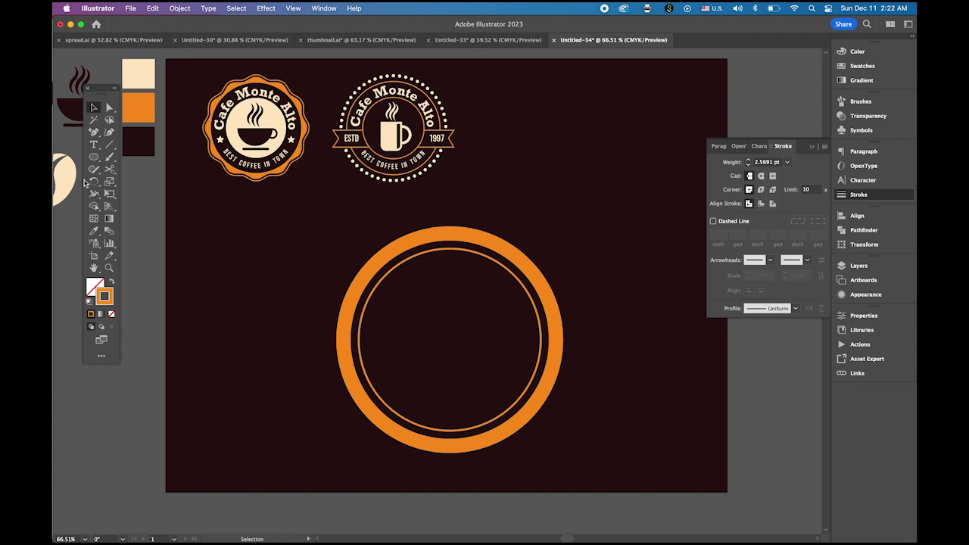
Step: Draw a horizontal line across both circles, extending beyond the outer ring, and set its stroke weight to 20 pt
click(109, 145)
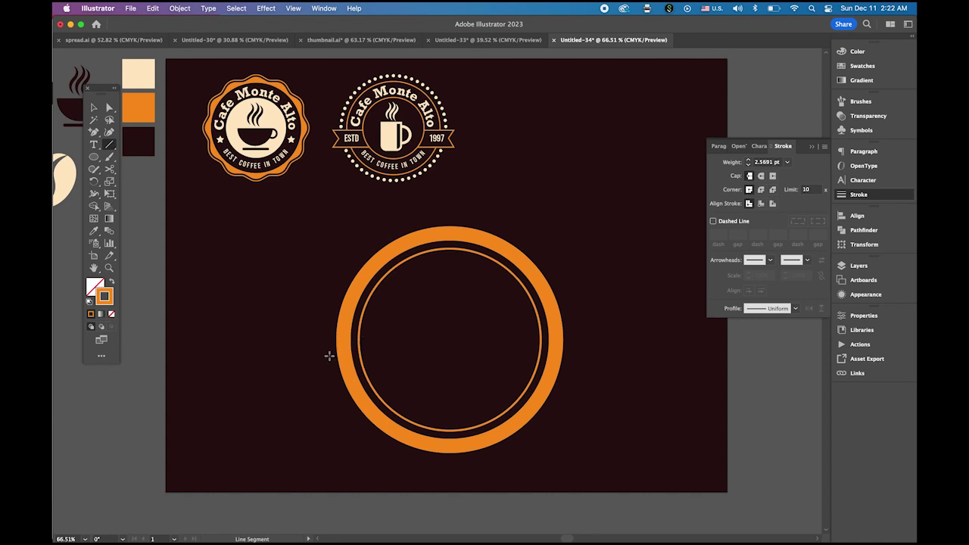
drag(300, 356, 607, 377)
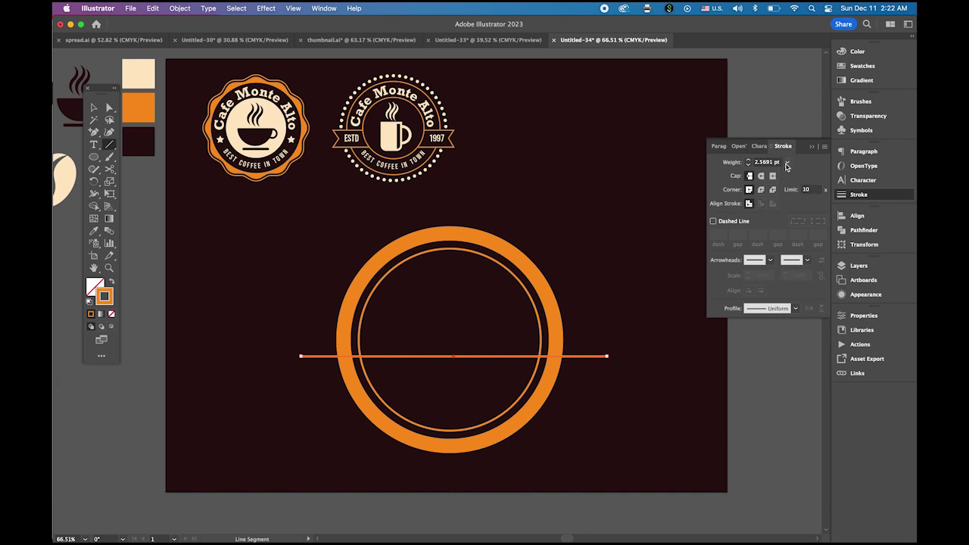
click(787, 162)
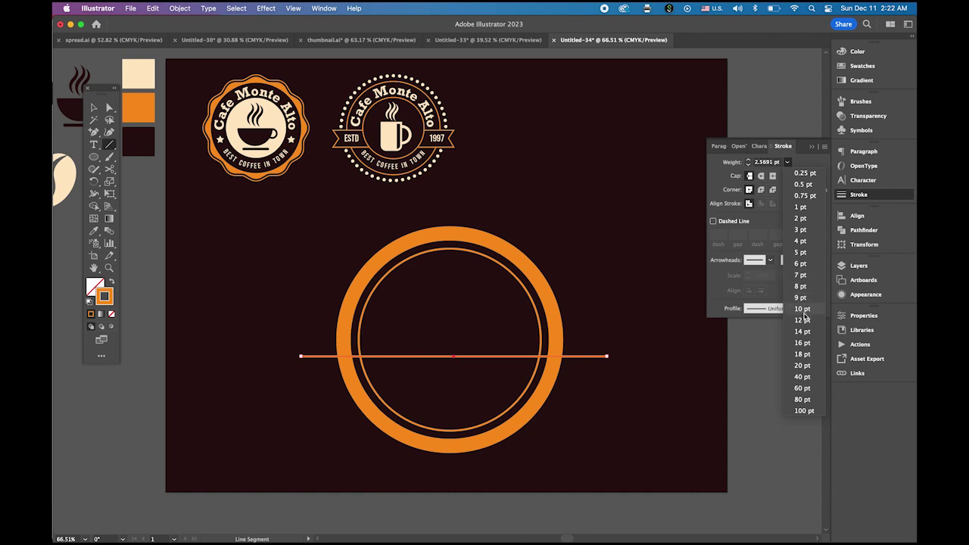
click(801, 366)
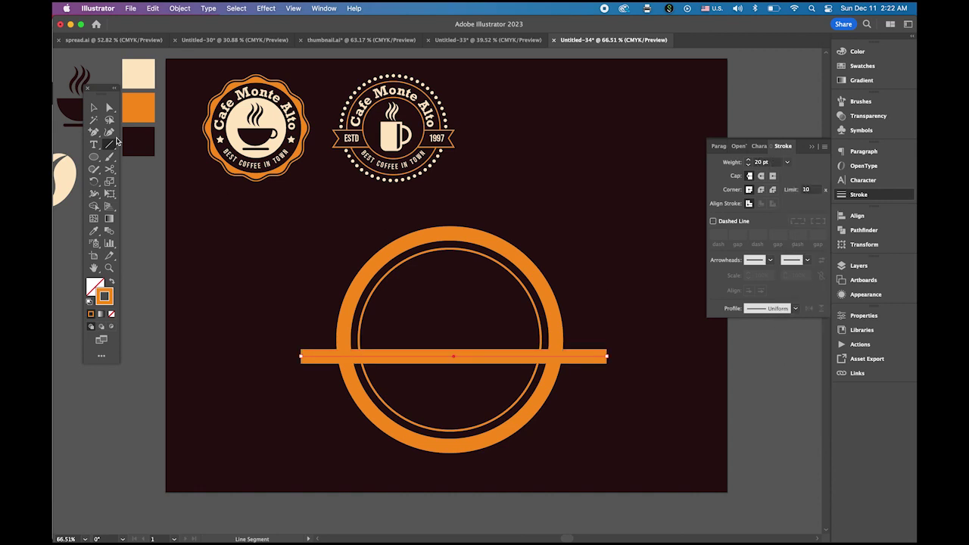
Step: Move the thick line lower across the circles and extend its right end farther beyond the outer ring
click(94, 106)
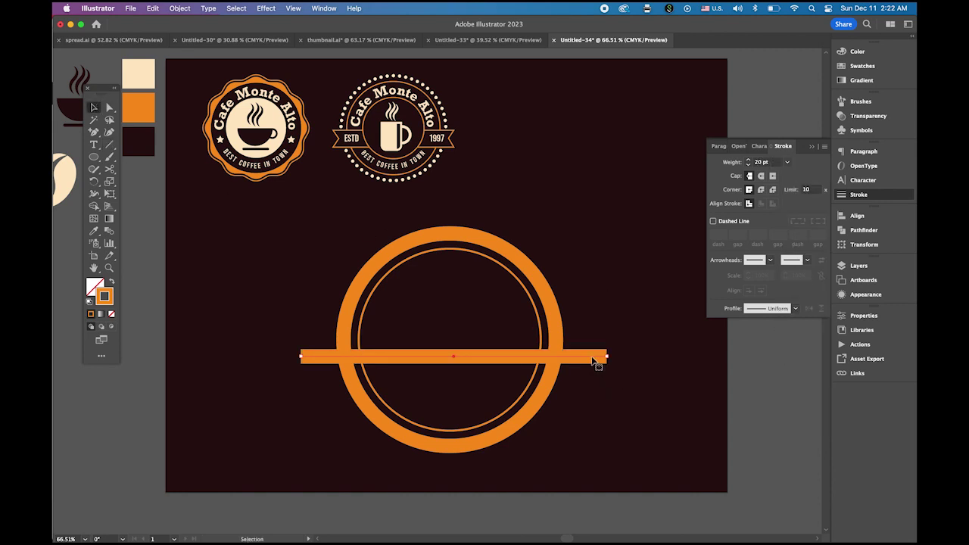
drag(592, 356, 577, 373)
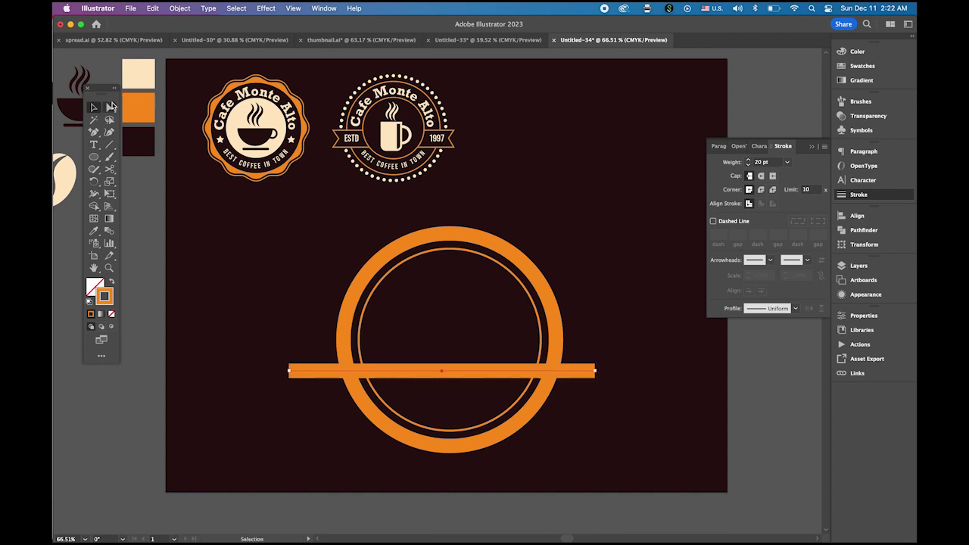
click(110, 108)
drag(597, 376, 608, 375)
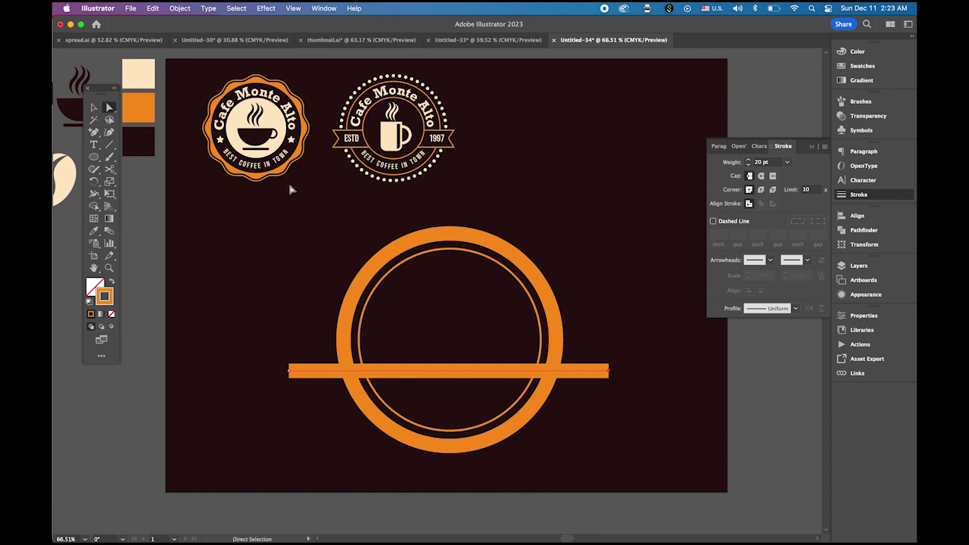
Step: Align the thick line and both circles to their common horizontal centre
key(v)
click(298, 231)
drag(298, 231, 584, 440)
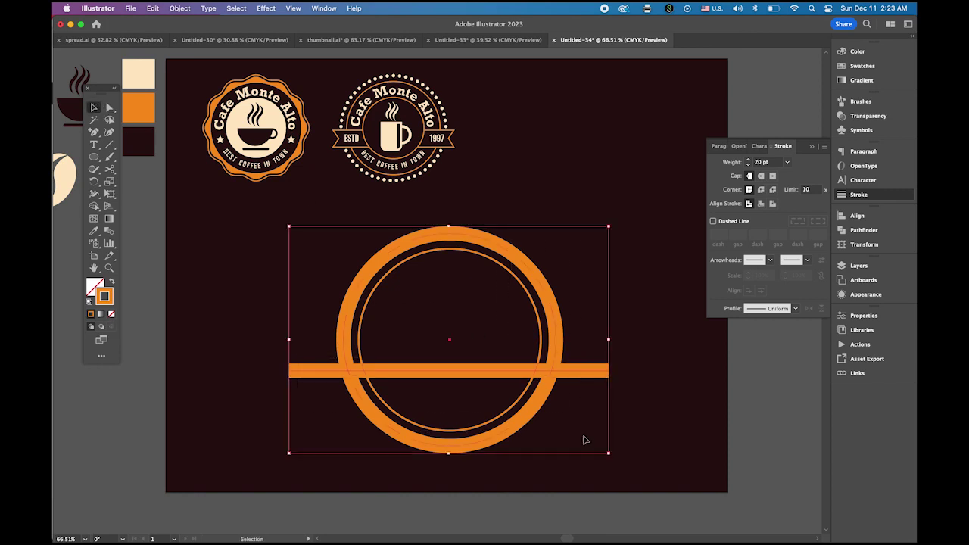
click(863, 218)
click(733, 238)
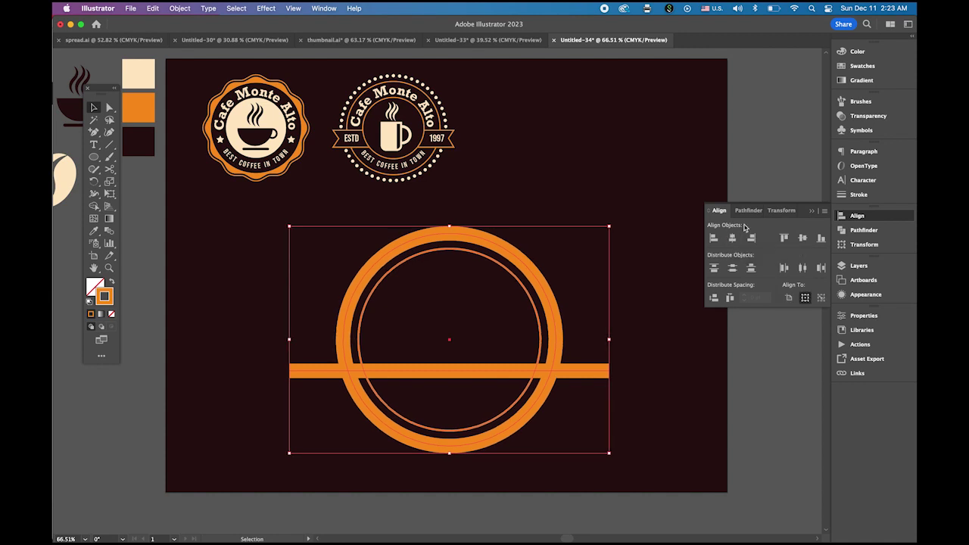
click(812, 210)
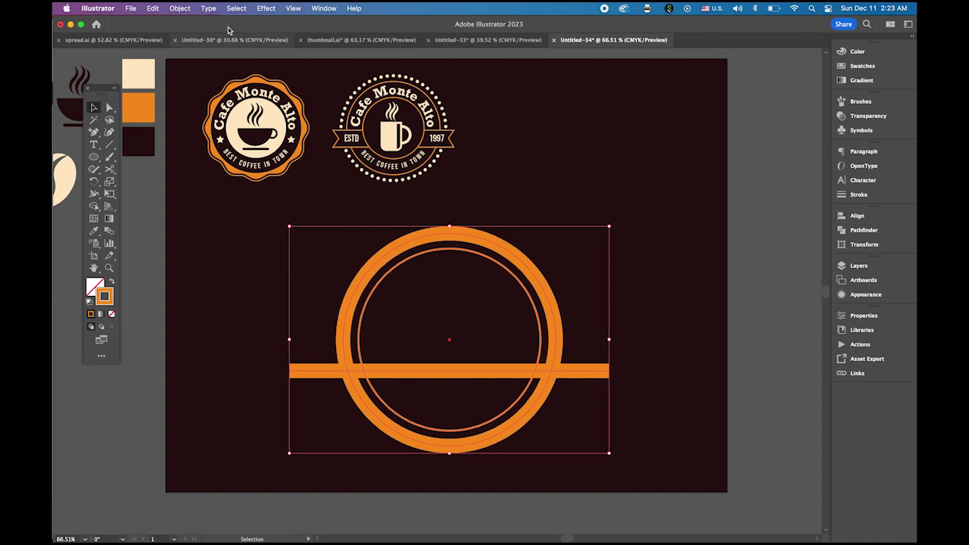
Step: Expand the fill and stroke of both circles and the thick line into shapes
click(181, 9)
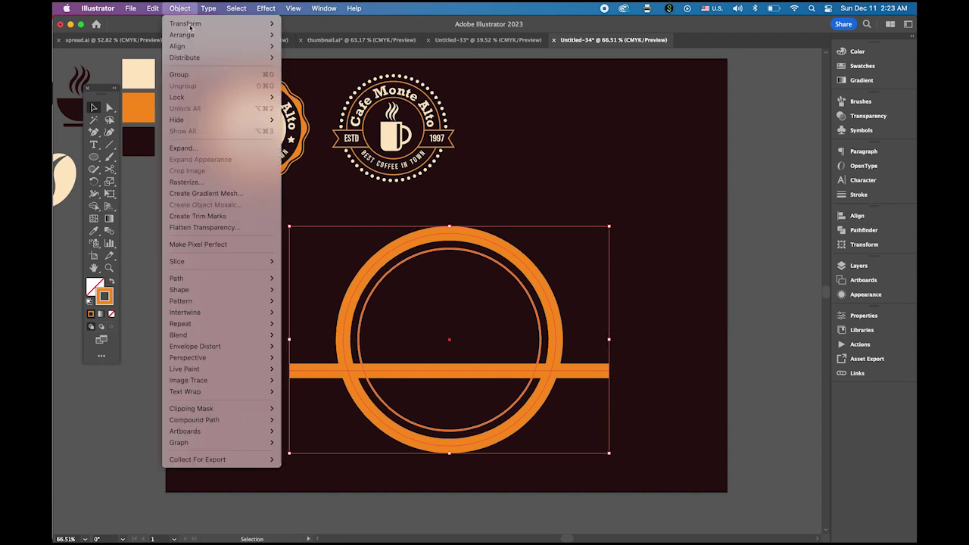
click(210, 152)
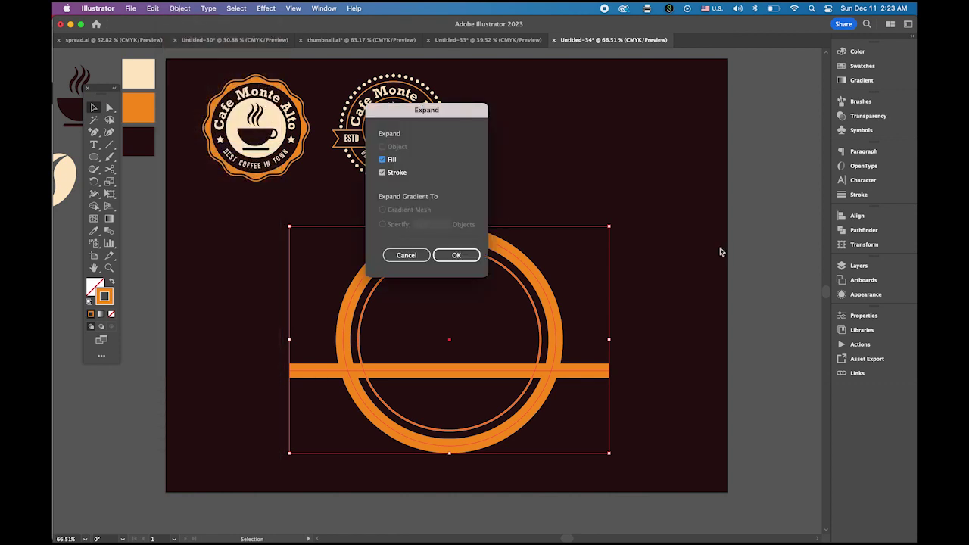
click(456, 255)
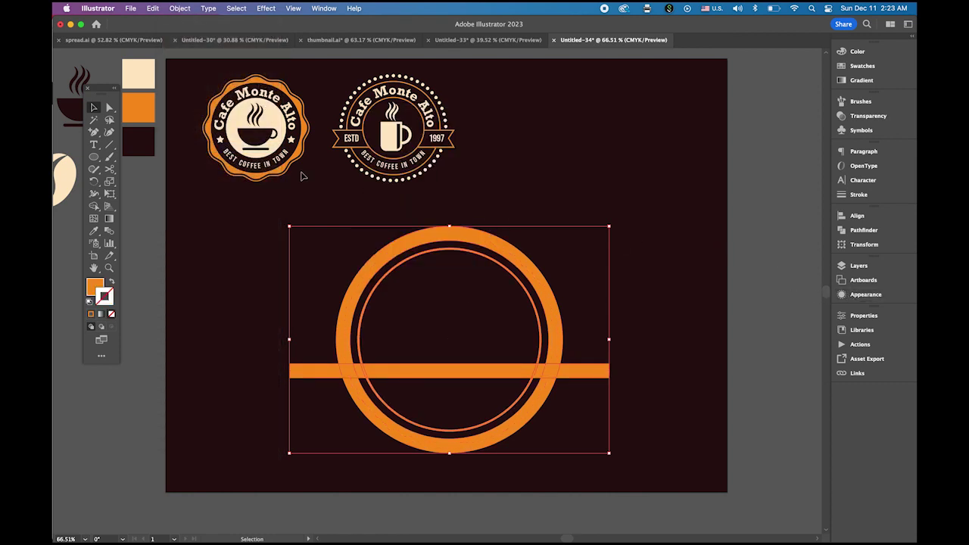
Step: Remove the ring portions below the bar and the bar section inside the rings with the Shape Builder tool
click(94, 206)
mouse_move(375, 394)
mouse_down()
mouse_move(438, 445)
mouse_move(435, 407)
mouse_move(407, 471)
mouse_up()
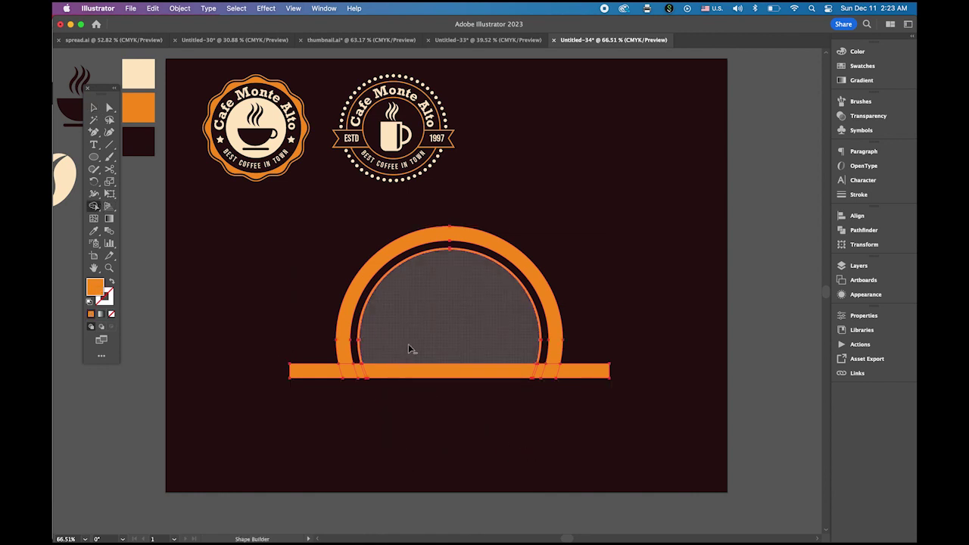
drag(416, 347, 428, 424)
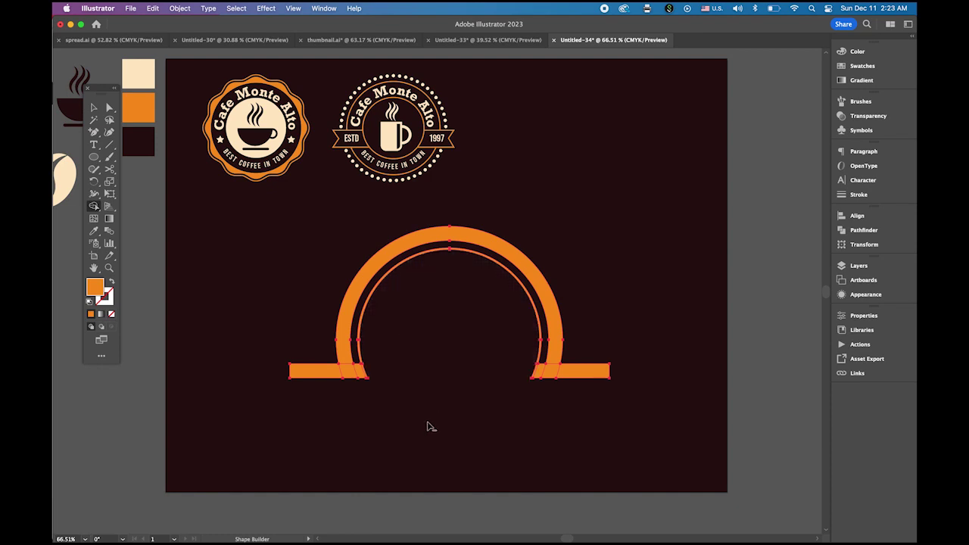
alt+click(539, 374)
Step: Unite the remaining arc and bar pieces with Pathfinder and move the combined arch shape up and slightly right
click(865, 231)
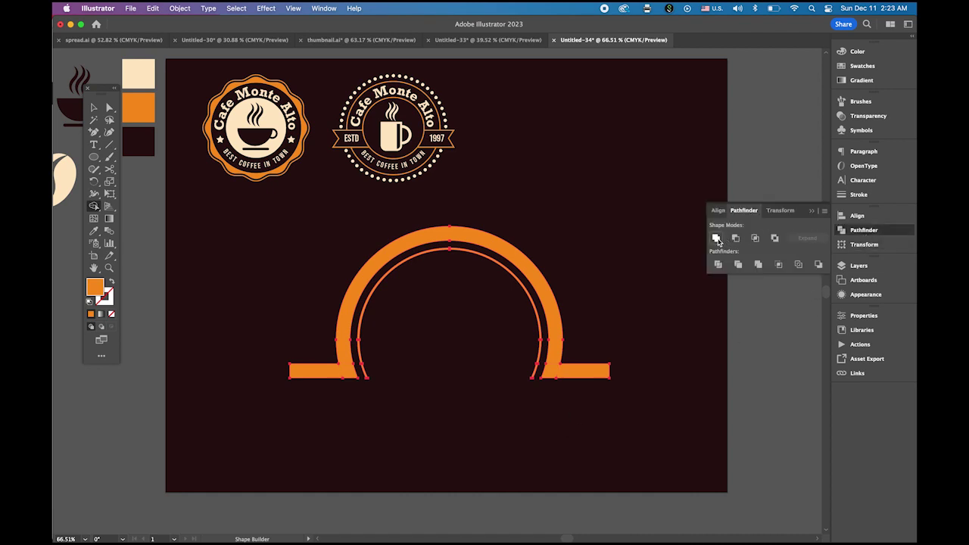
click(93, 108)
click(281, 246)
click(343, 321)
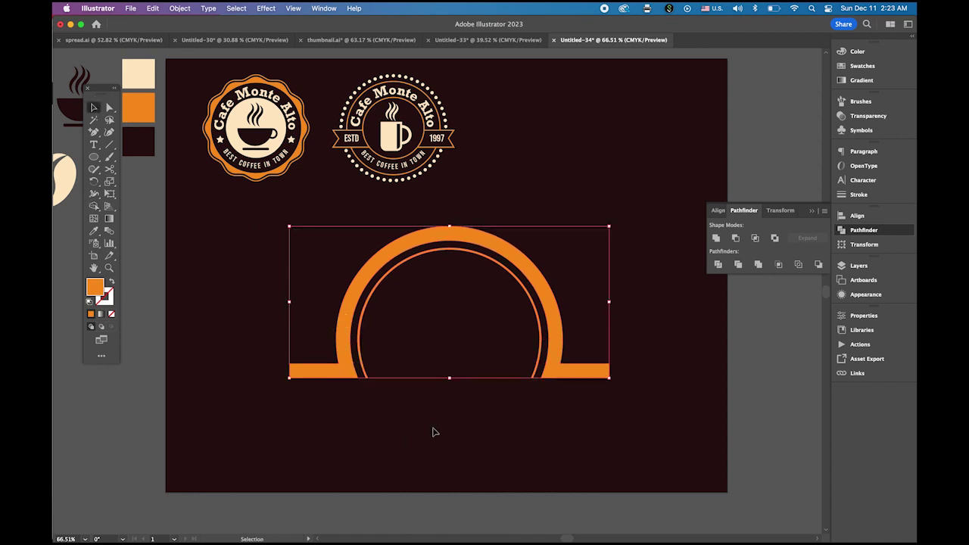
drag(353, 308, 368, 285)
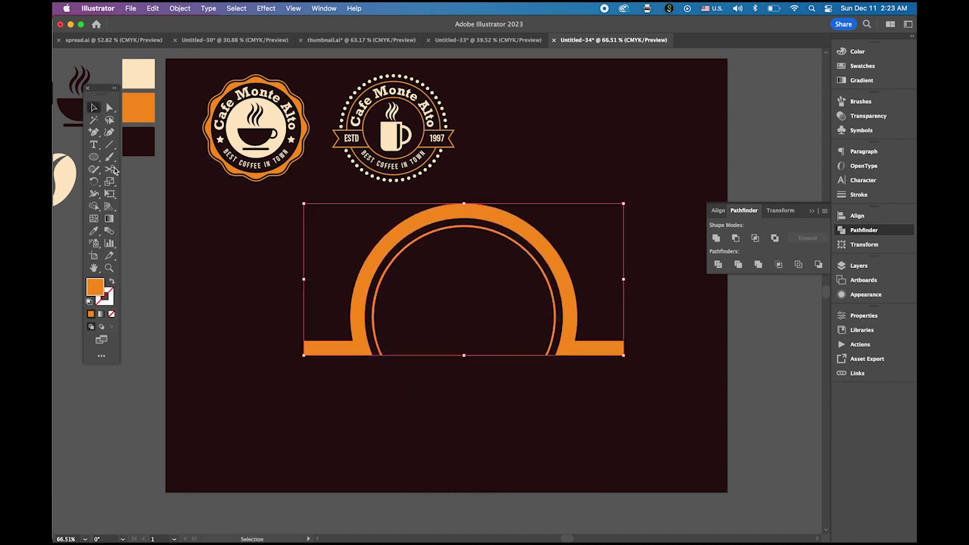
Step: Draw a horizontal line below the arch, about as wide as the arch's base
click(110, 143)
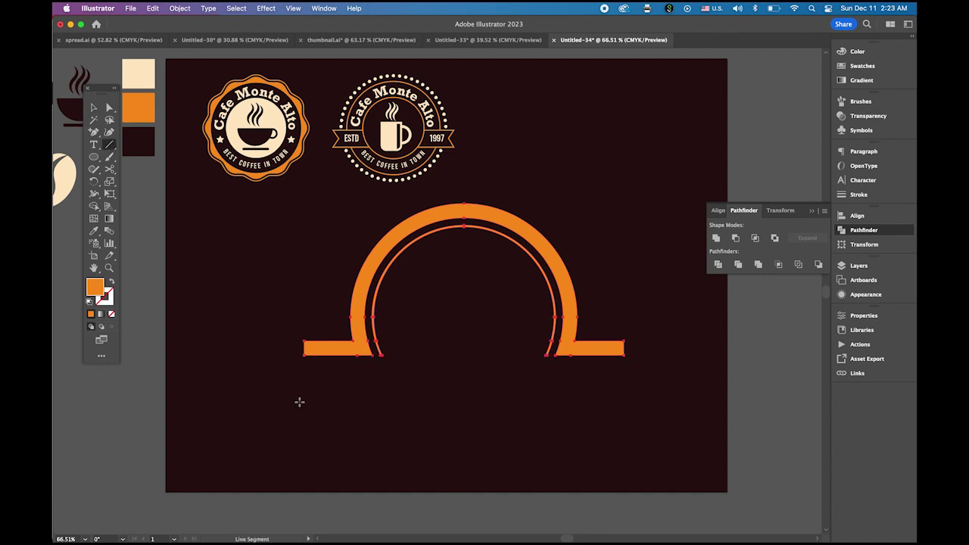
drag(303, 404, 624, 412)
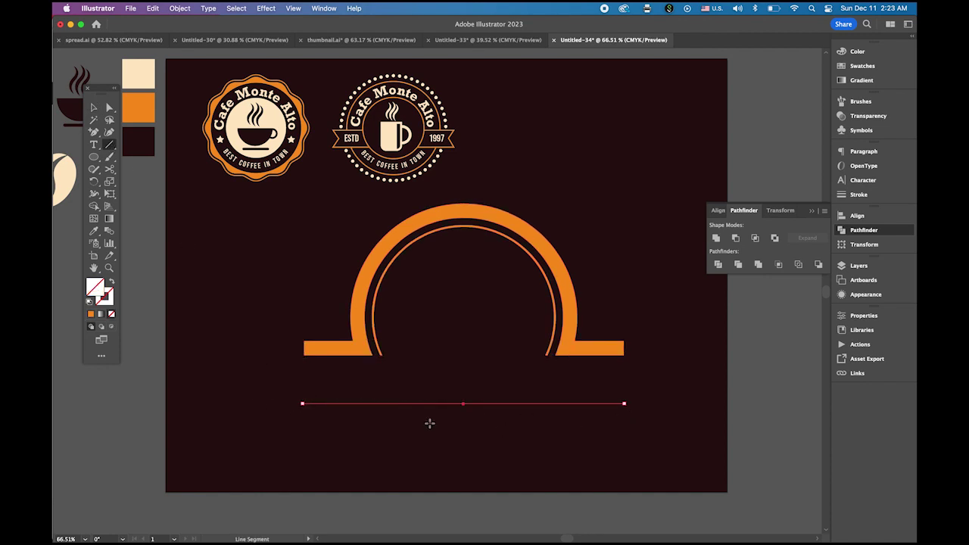
click(92, 109)
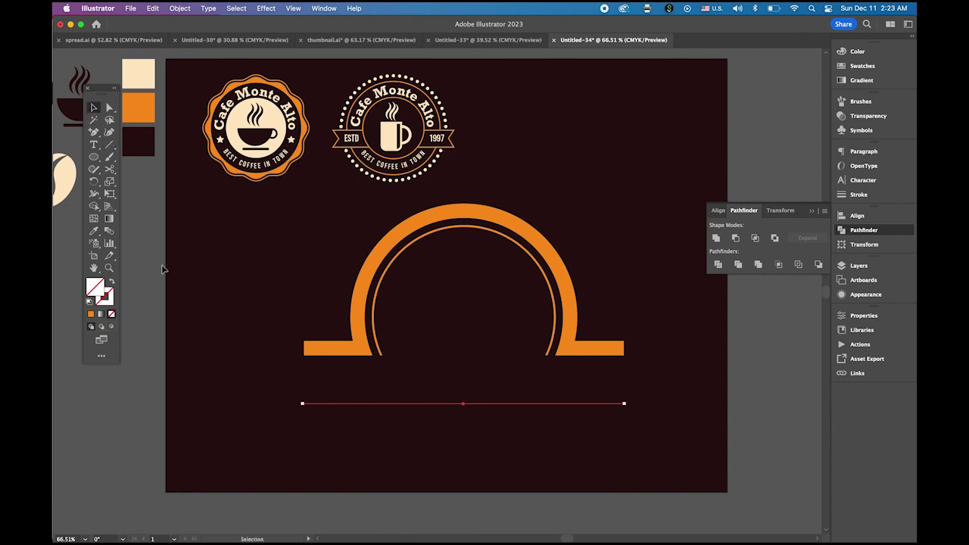
Step: Give the new line an orange stroke with a weight of 20 pt
click(108, 301)
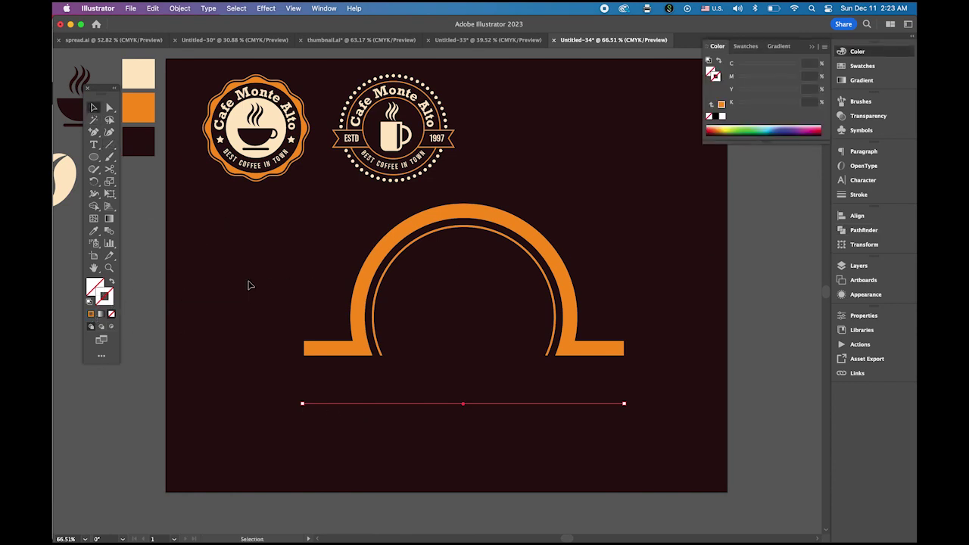
click(92, 316)
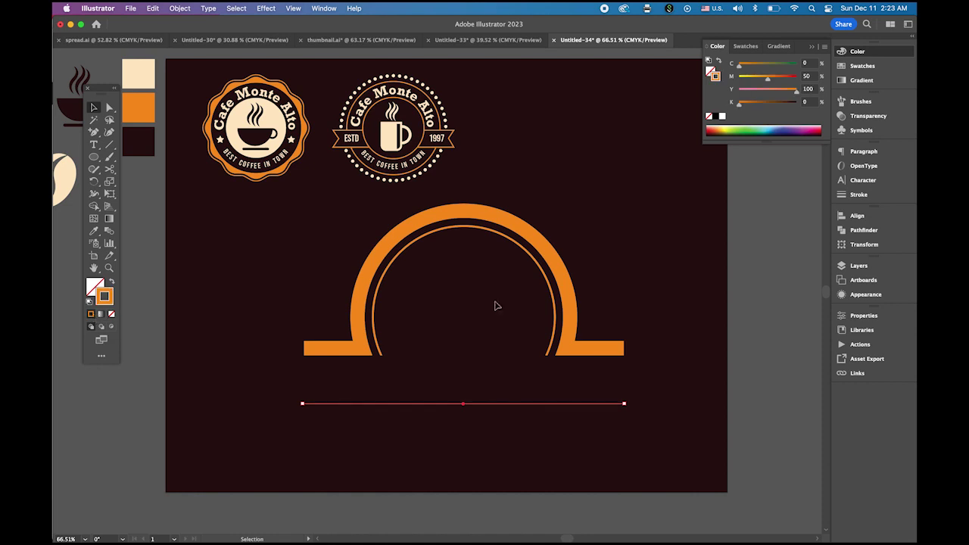
click(859, 195)
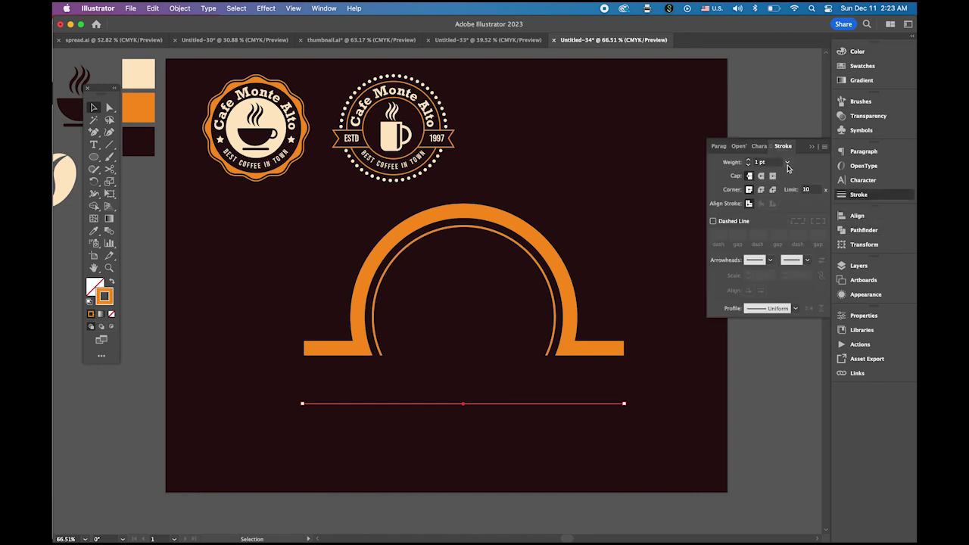
click(787, 162)
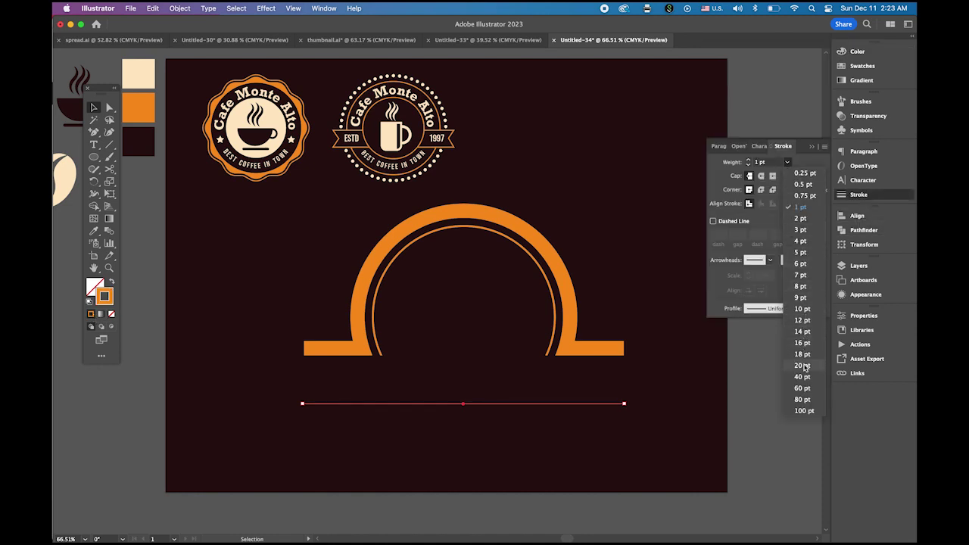
click(803, 366)
click(614, 363)
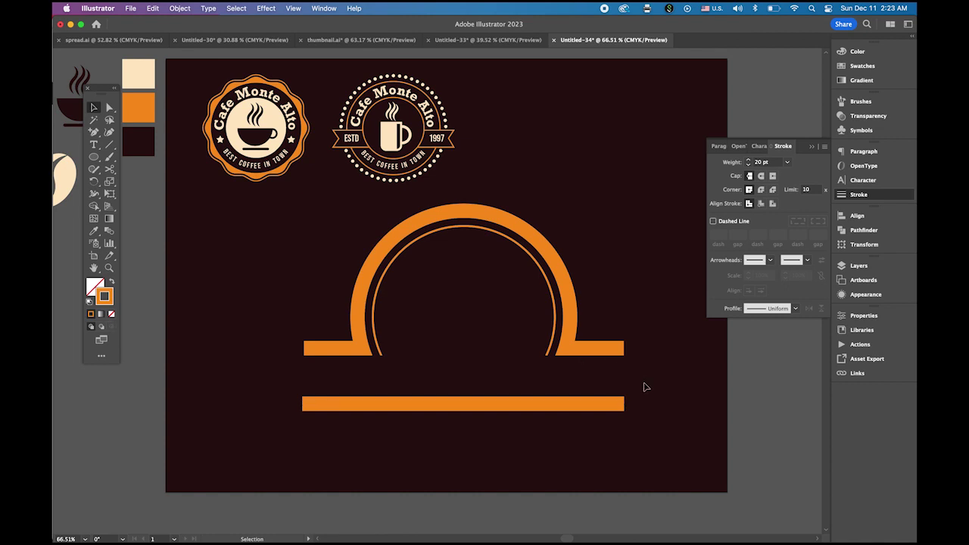
Step: Move the thick line up just beneath the arch's base and shorten its left end to line up with the base
drag(577, 406, 576, 370)
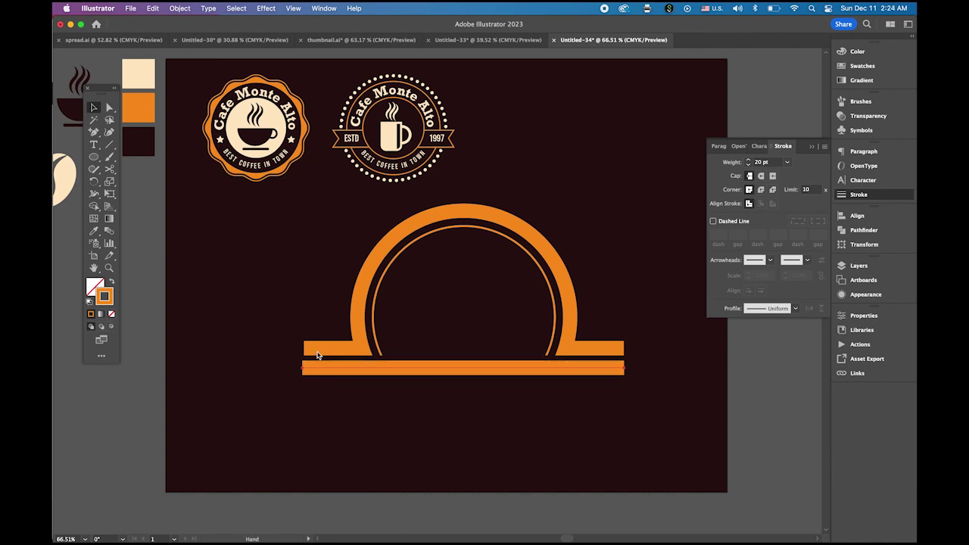
scroll(316, 350, up, 3)
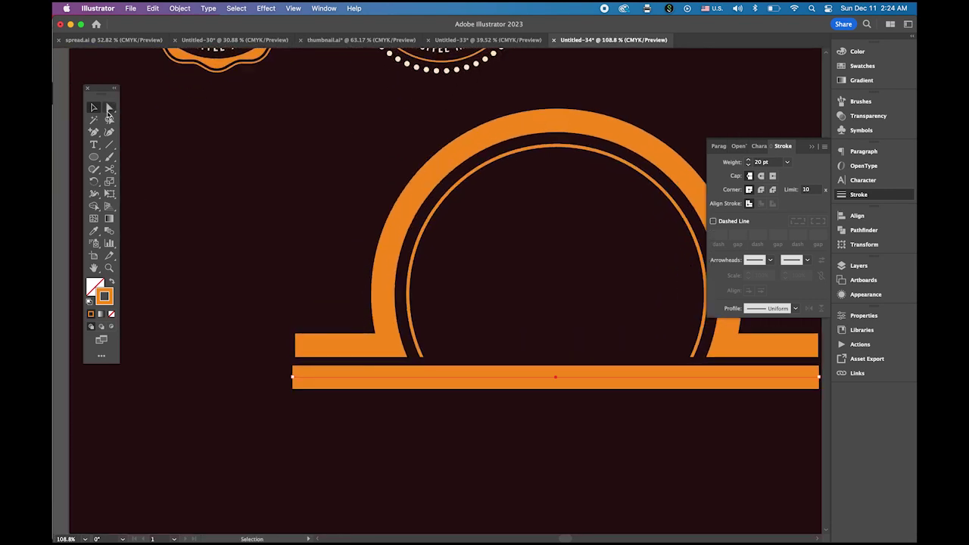
click(110, 107)
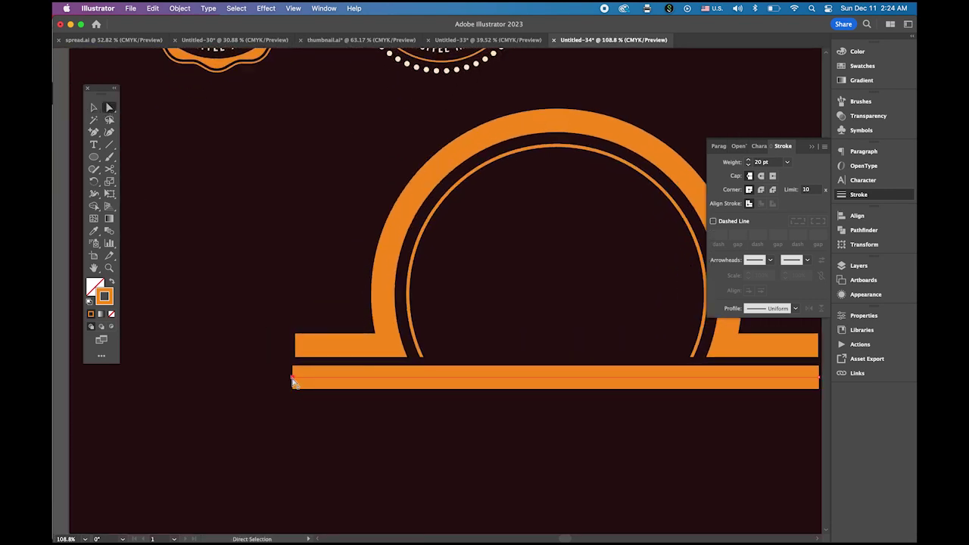
drag(292, 381, 297, 381)
click(556, 452)
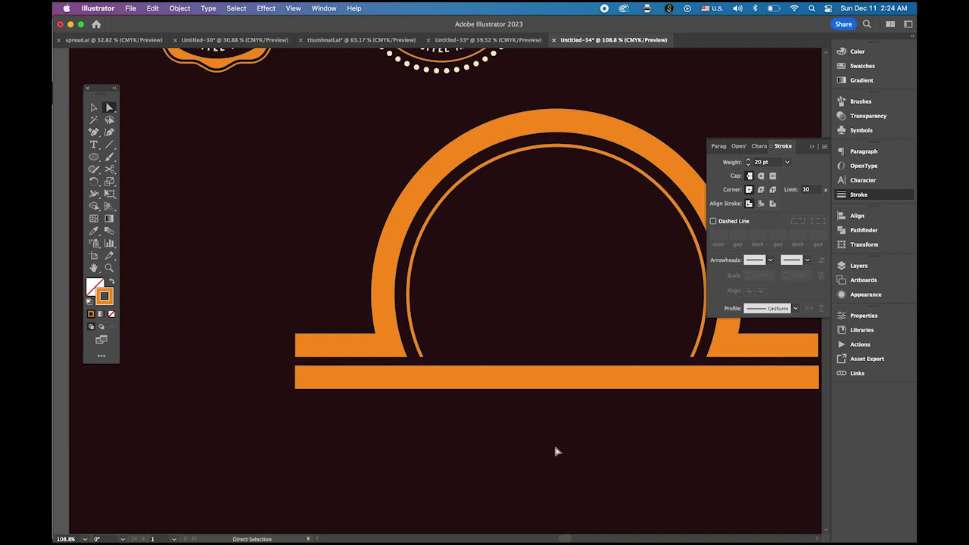
scroll(580, 448, down, 3)
scroll(530, 436, right, 2)
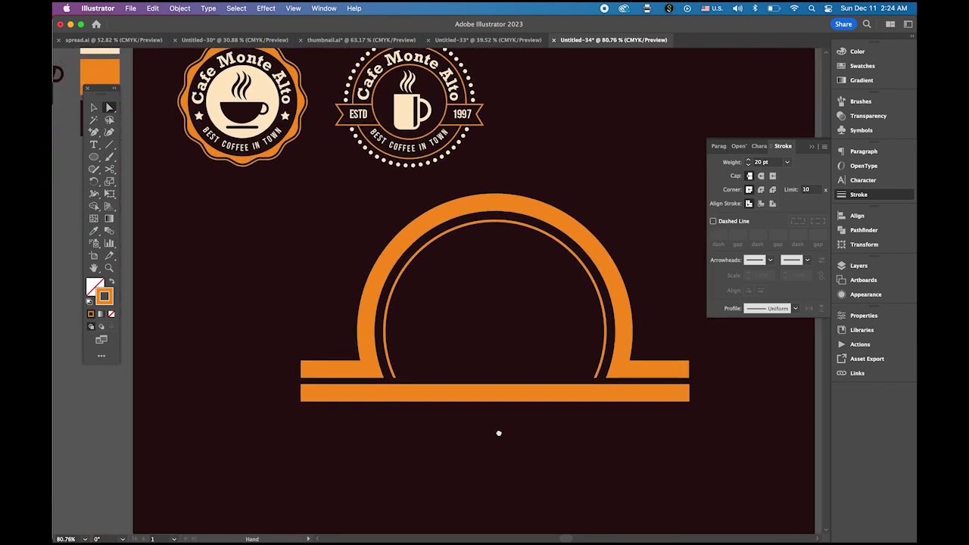
Step: Expand the thick line into a filled bar and move it down to leave a wide gap below the arch
click(94, 107)
click(476, 392)
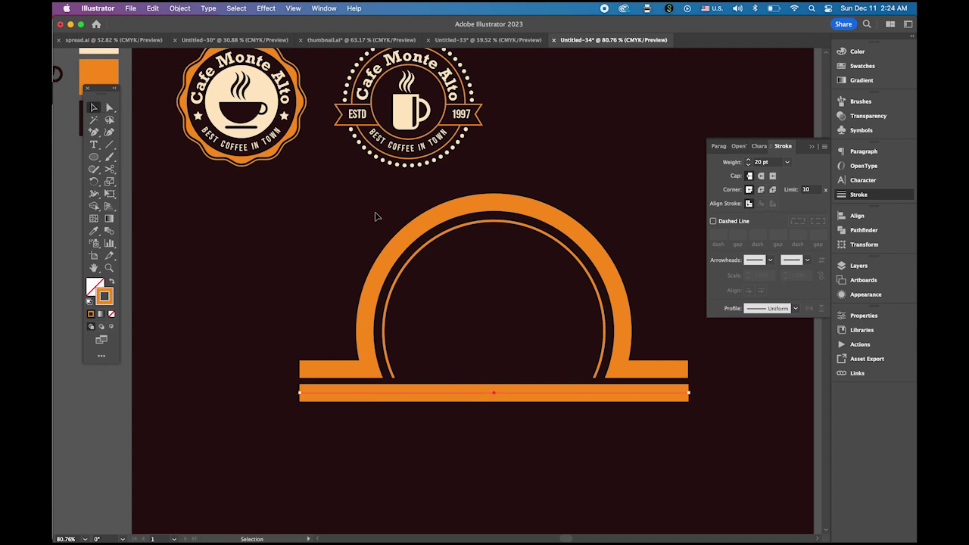
click(180, 9)
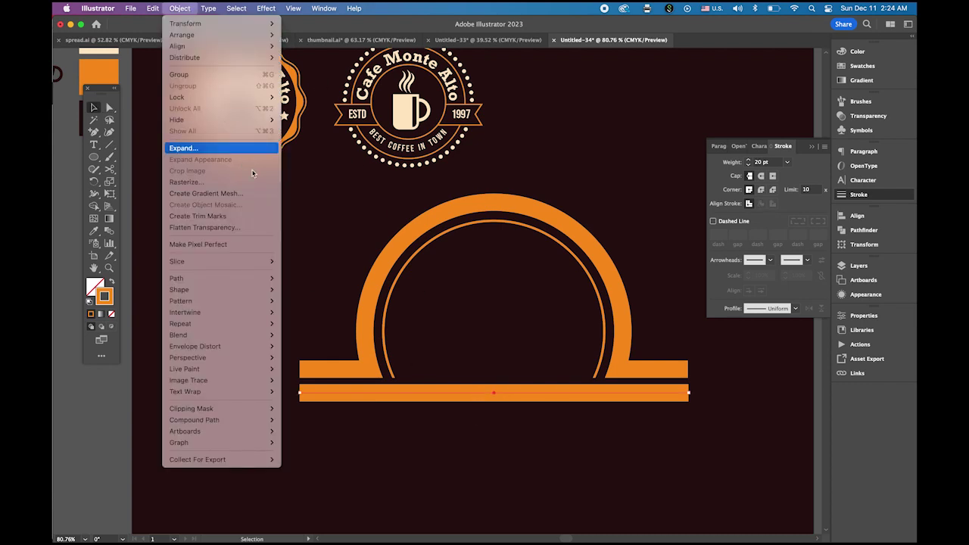
click(228, 148)
click(467, 256)
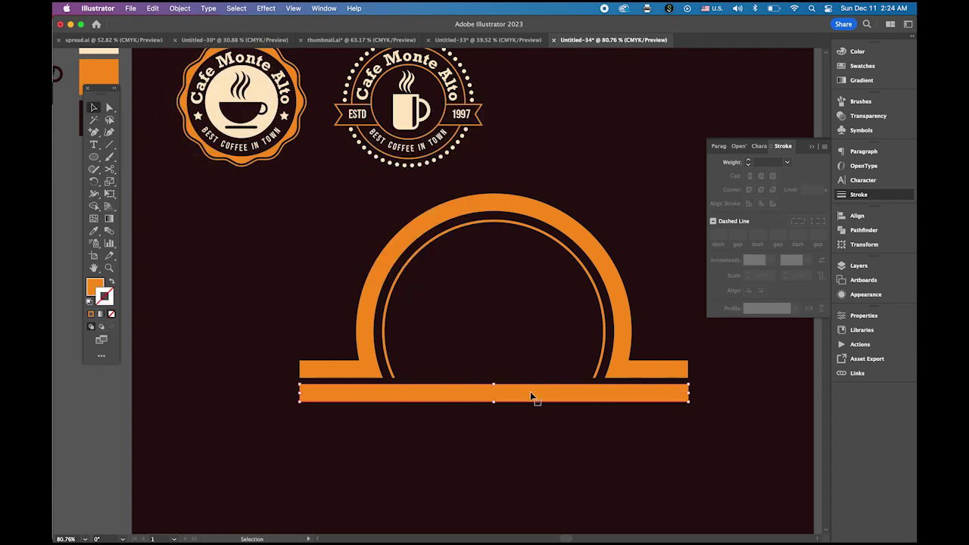
drag(531, 396, 529, 490)
click(588, 426)
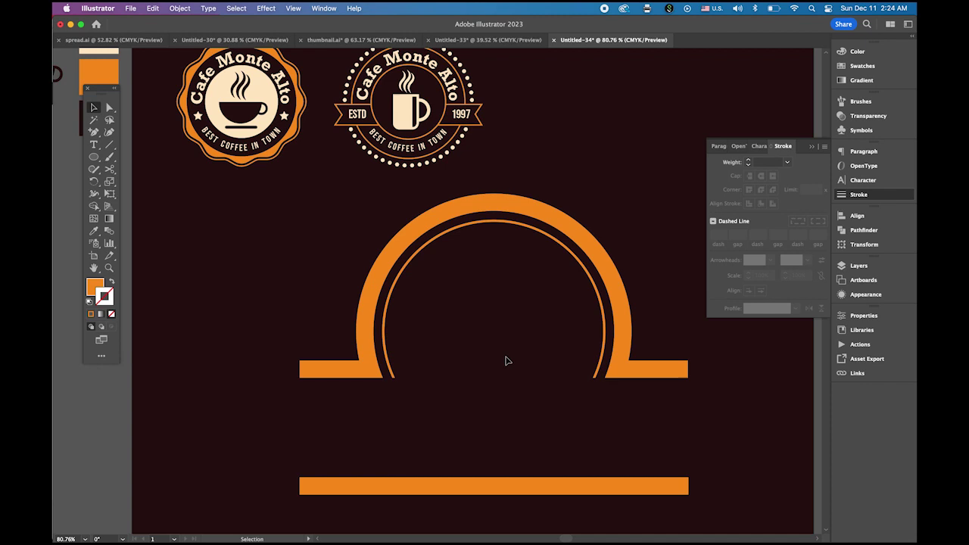
Step: Add the text "CAFE MONTE ALTO" in the gap between the arch and the lower bar
click(93, 144)
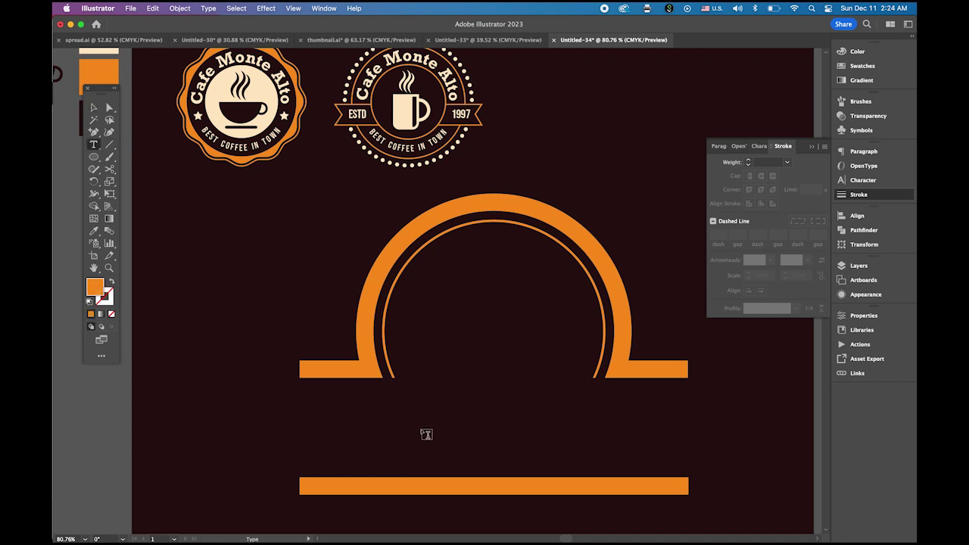
click(333, 437)
text(CA)
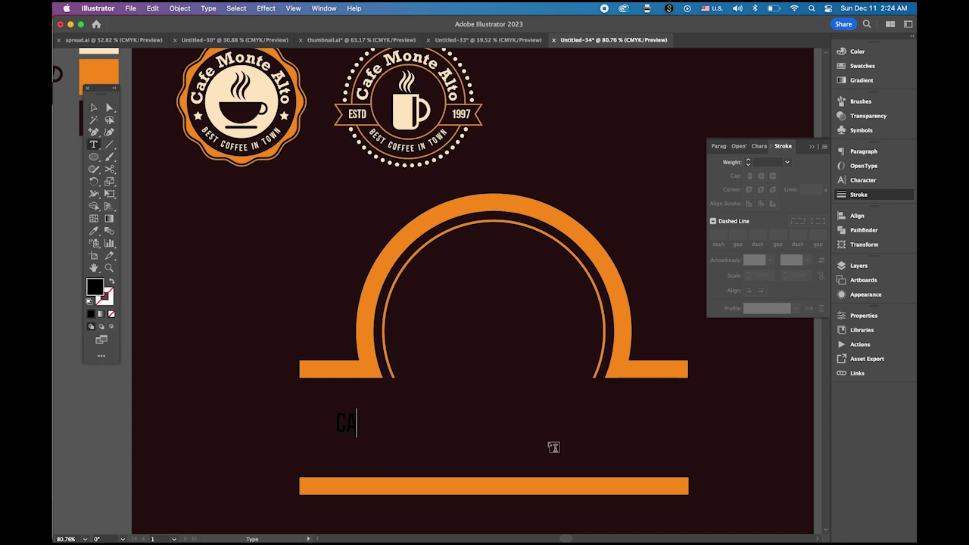
text(FE MO)
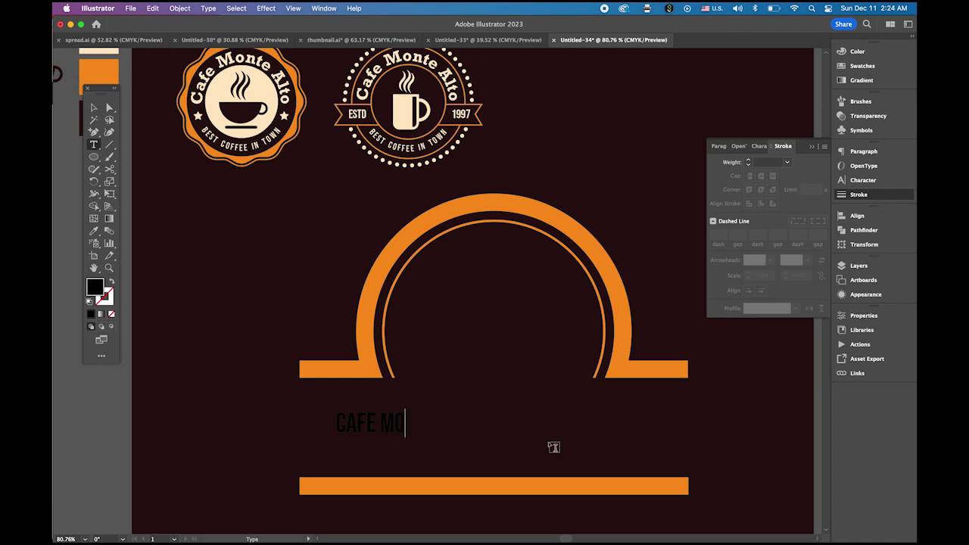
text(NTE ALTO)
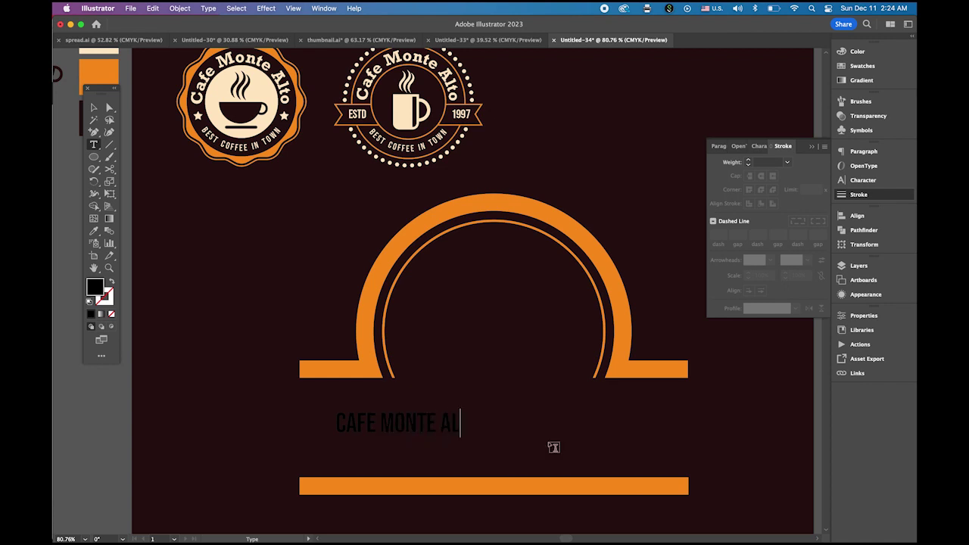
click(92, 106)
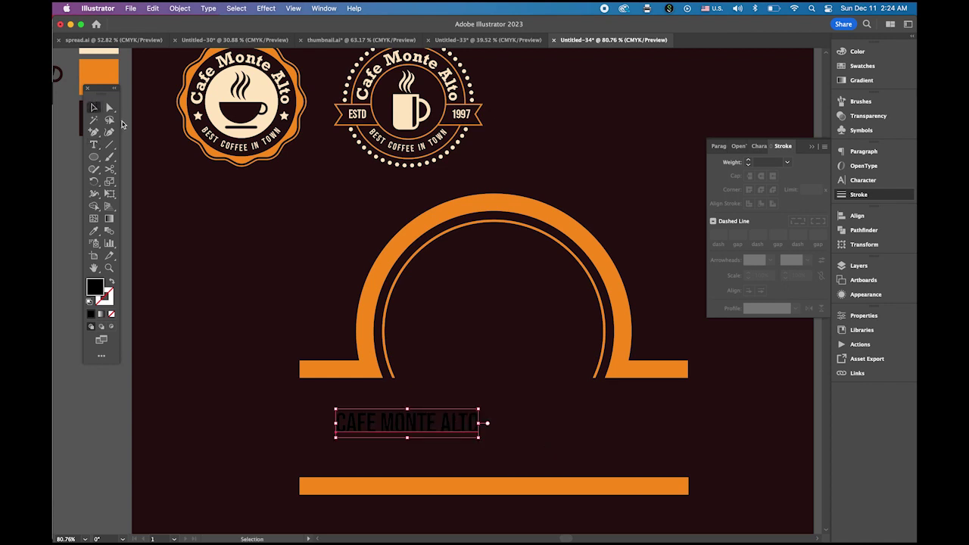
Step: Sample the curved Cafe Monte Alto lettering of the finished badge to give the new text its cream colour and slab-serif font
click(94, 231)
click(261, 92)
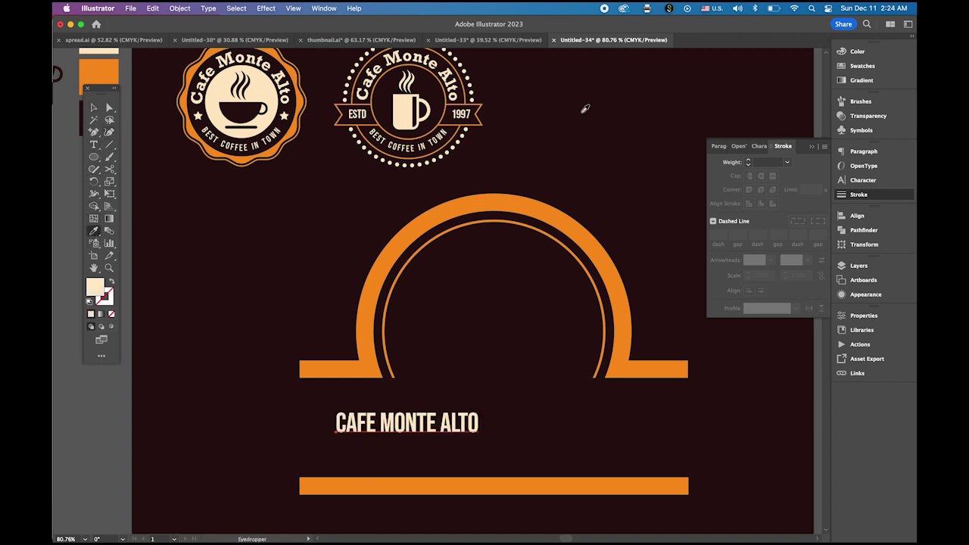
click(412, 55)
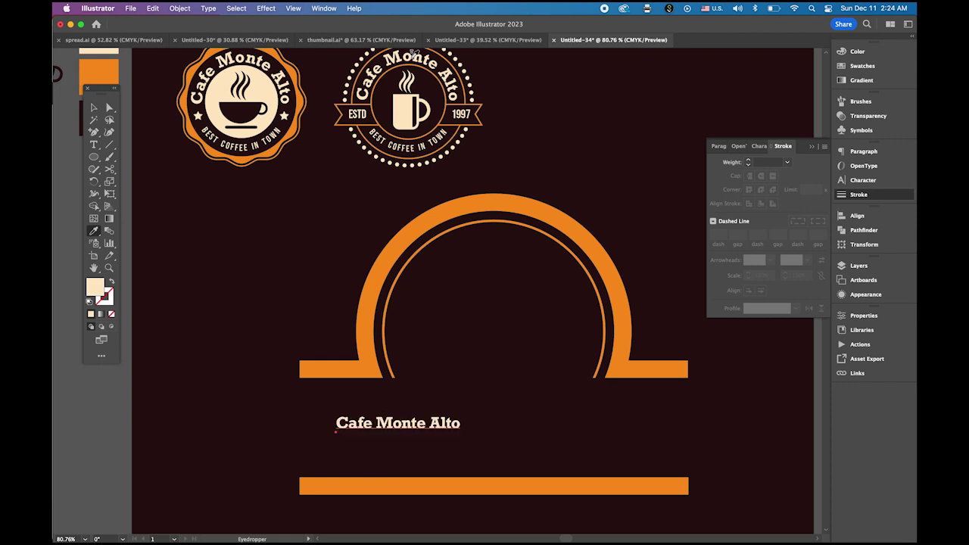
Step: Enlarge the Cafe Monte Alto text to about the bar's width and move it up just beneath the arch's base
click(92, 108)
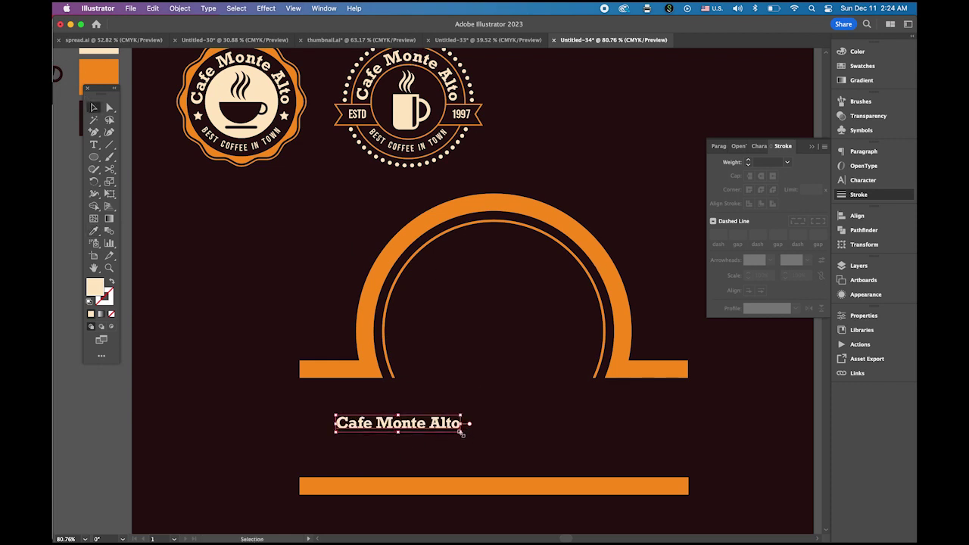
drag(461, 432, 696, 503)
drag(333, 416, 302, 391)
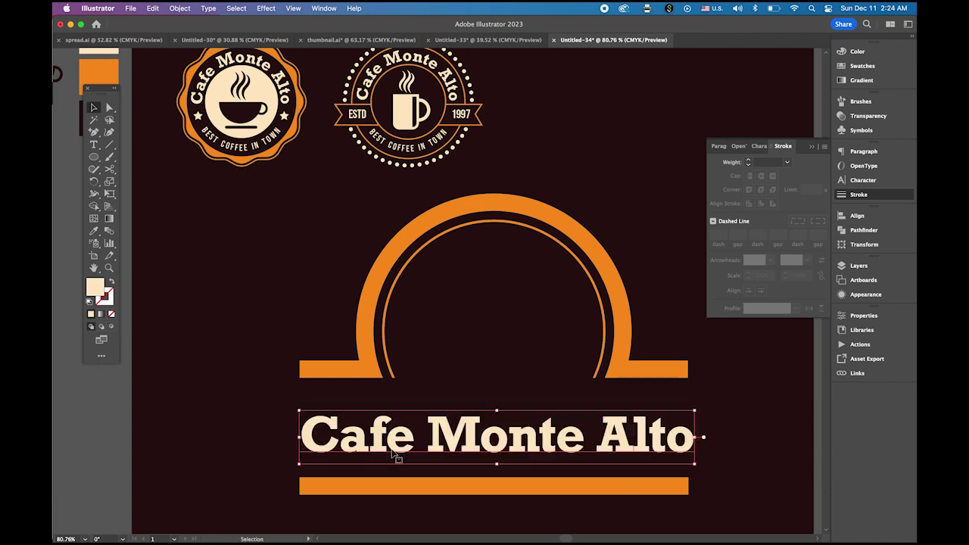
drag(458, 449, 451, 417)
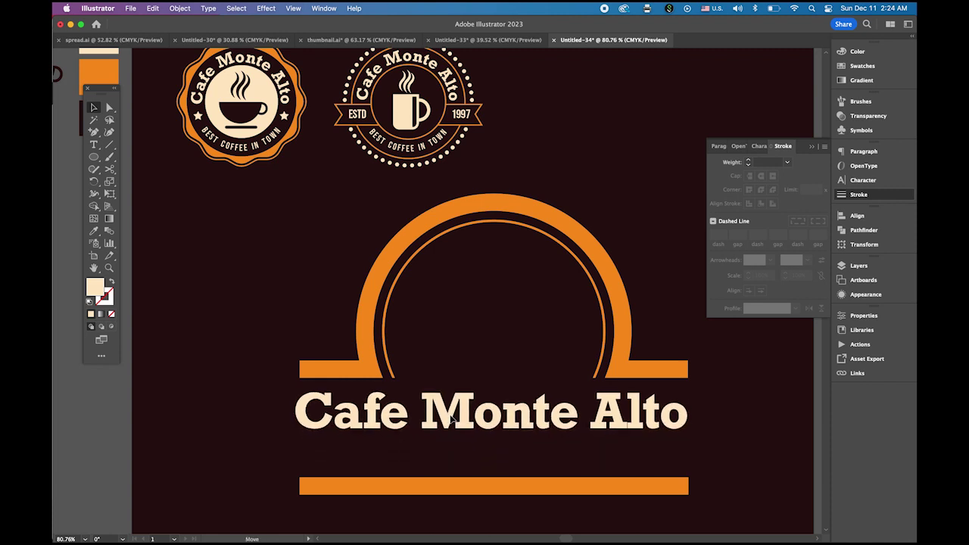
Step: Move the lower orange bar slightly farther down, widening the gap beneath the Cafe Monte Alto text
drag(451, 417, 451, 417)
click(741, 468)
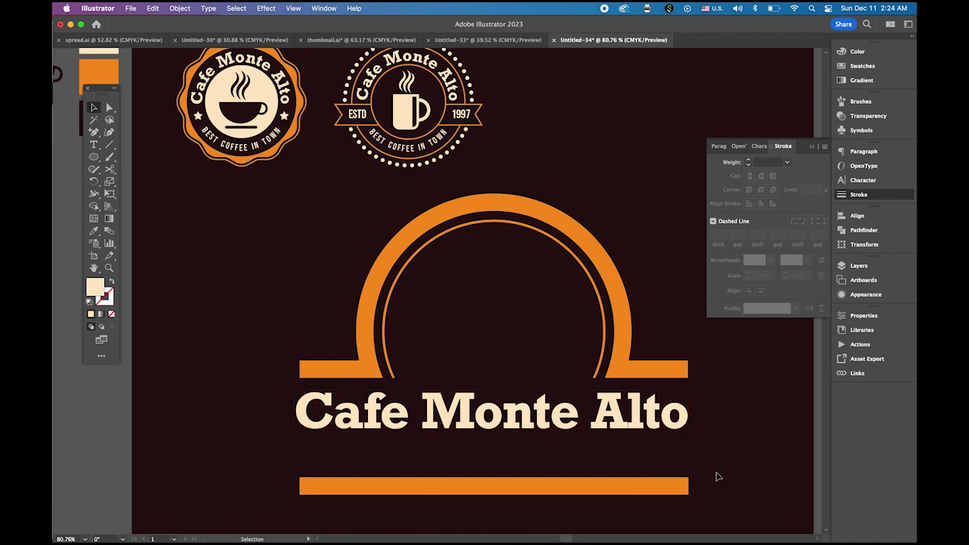
scroll(530, 409, down, 3)
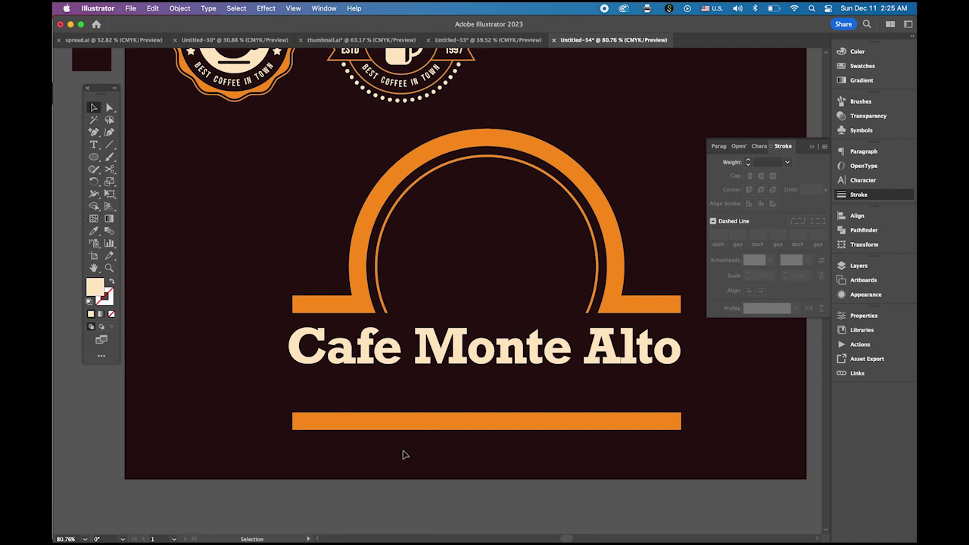
click(488, 422)
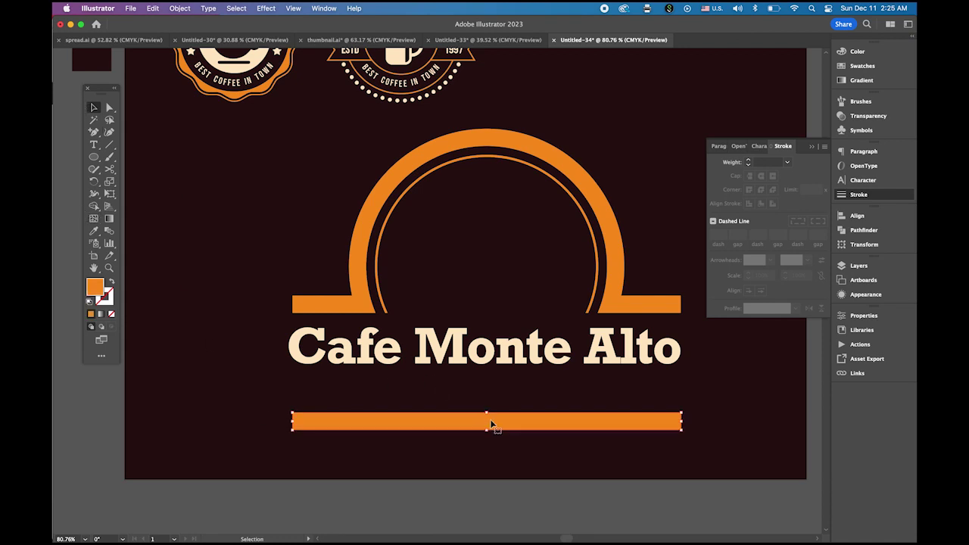
drag(491, 425, 490, 442)
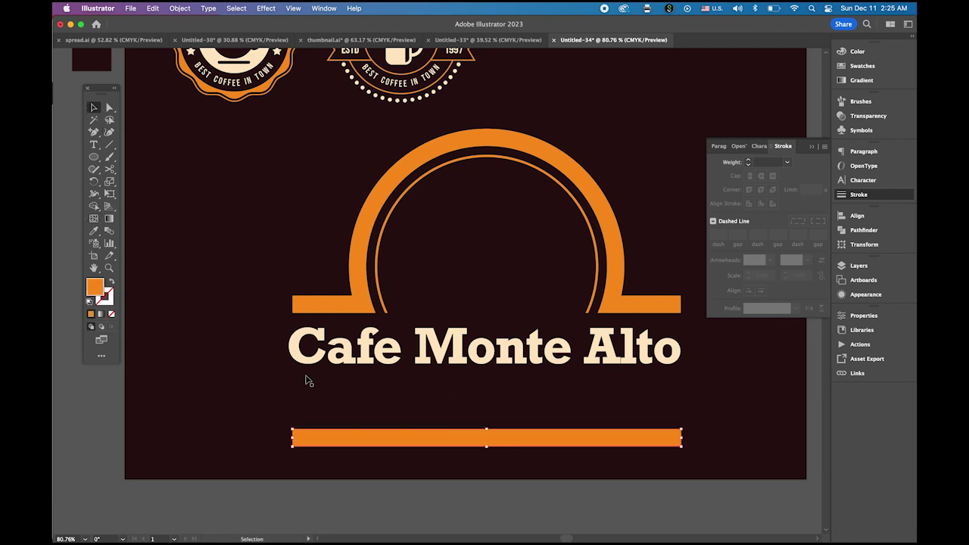
Step: Nudge the Cafe Monte Alto text up closer to the arch's base and slightly to the right
click(491, 362)
key(Up)
key(Up)
key(Up)
key(Up)
key(Up)
key(Up)
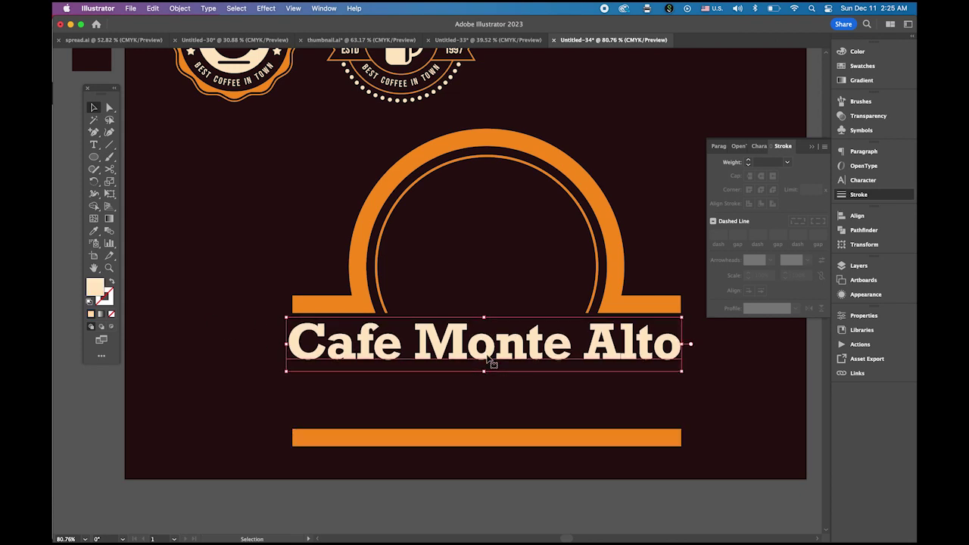
key(Right)
key(Right)
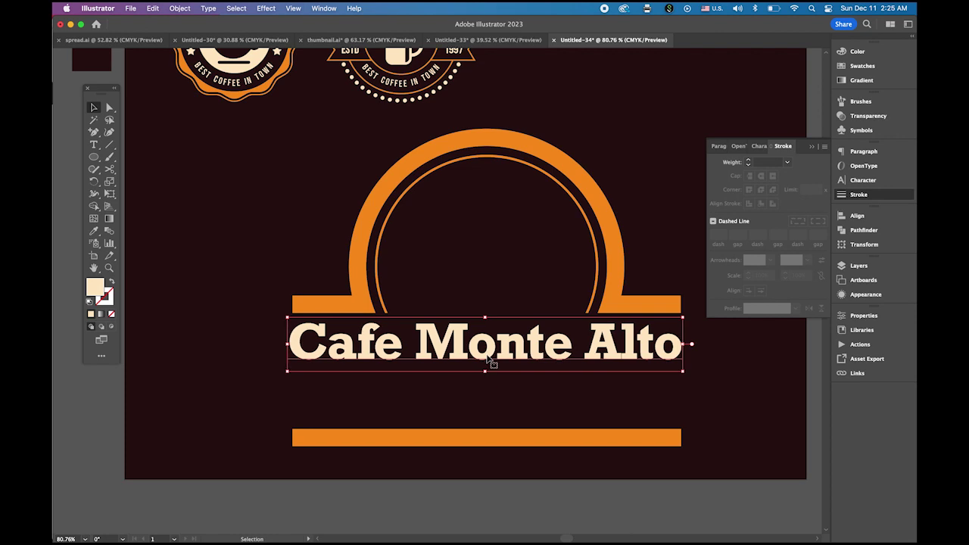
click(227, 288)
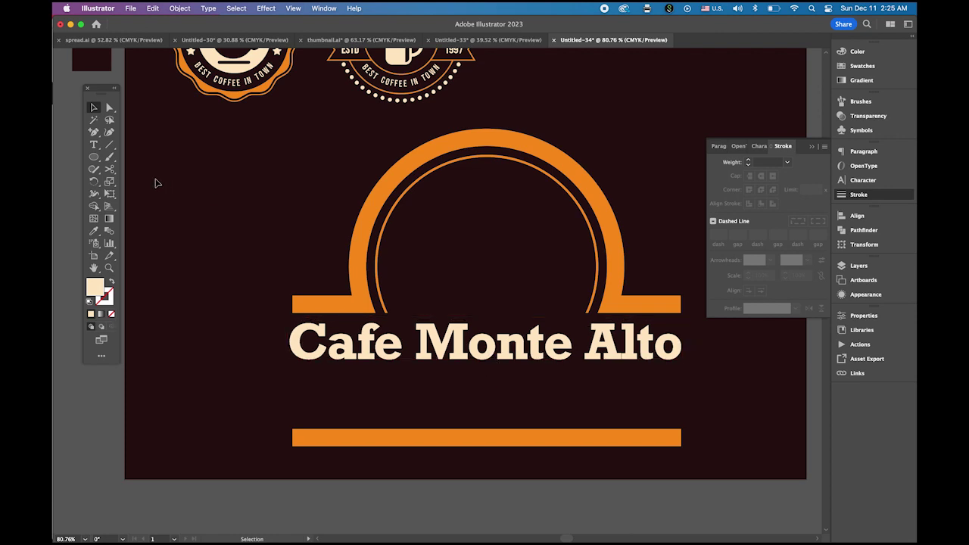
Step: Draw a horizontal line as wide as the bar, between the Cafe Monte Alto text and the lower bar
click(110, 144)
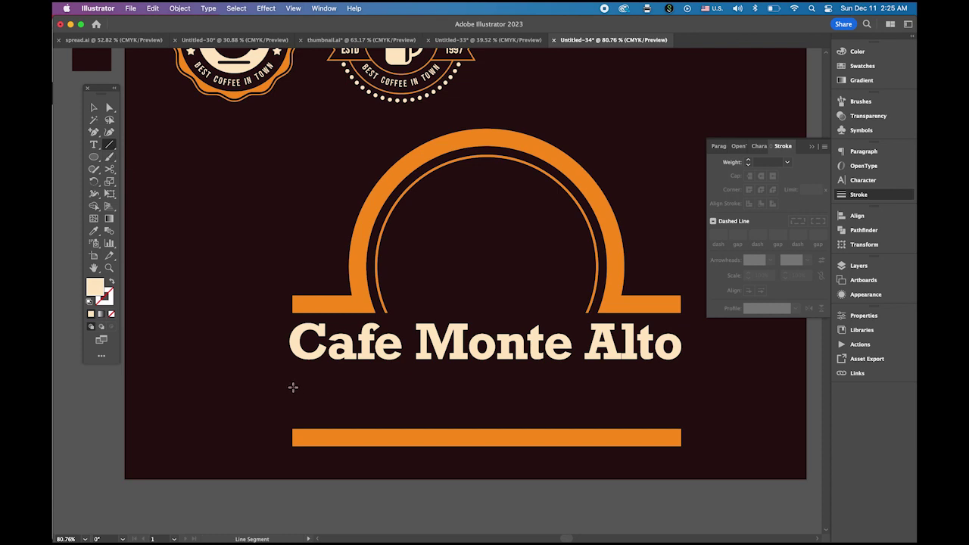
drag(291, 386, 678, 421)
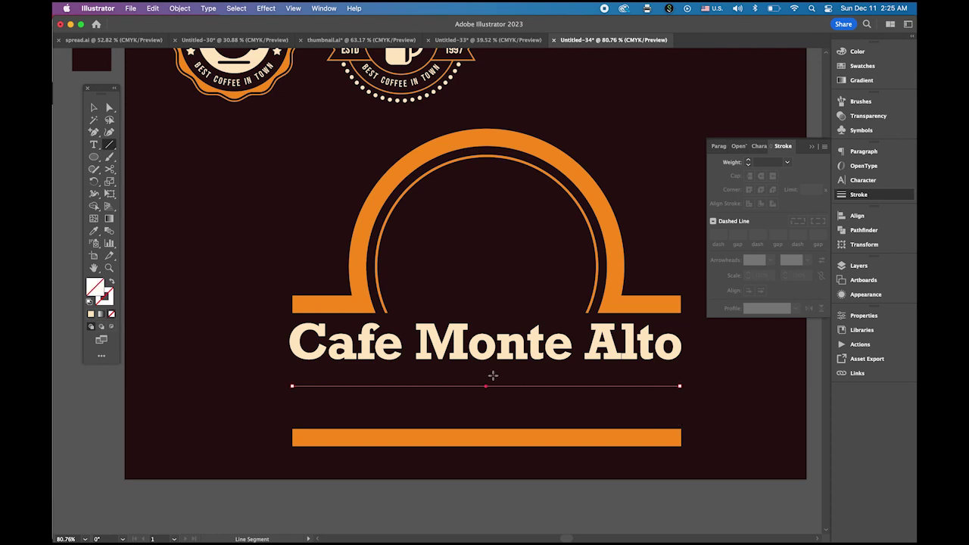
click(93, 107)
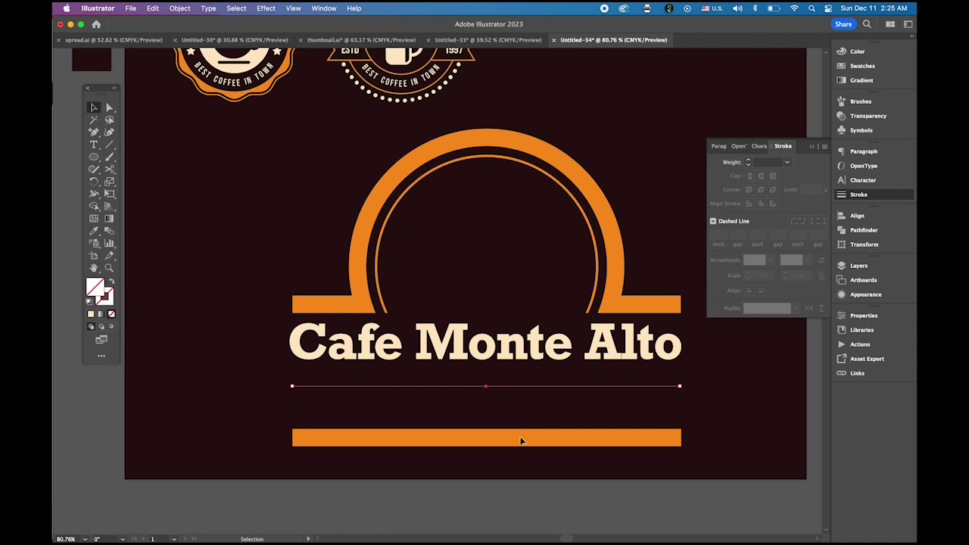
Step: Move the lower orange bar up to sit a short distance beneath the Cafe Monte Alto text
click(560, 462)
click(551, 438)
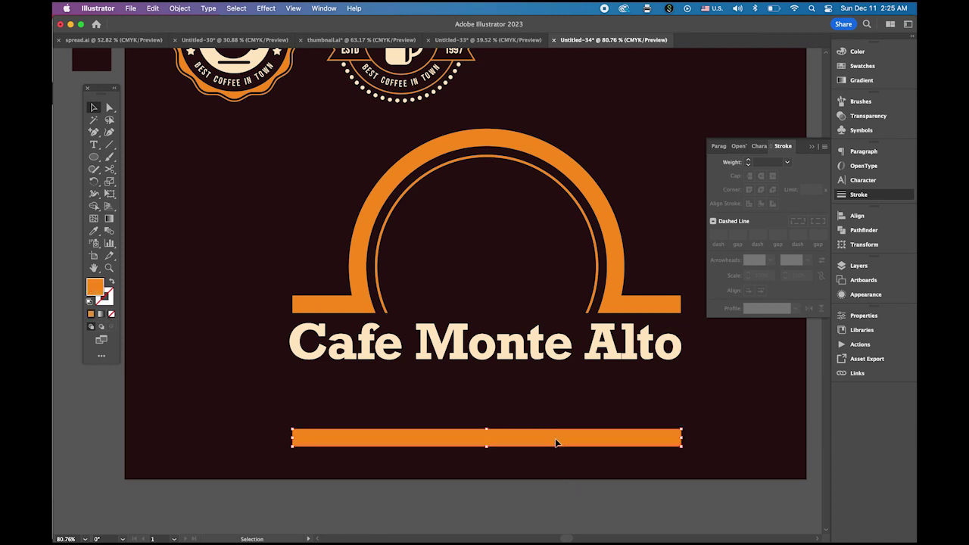
drag(555, 433, 551, 401)
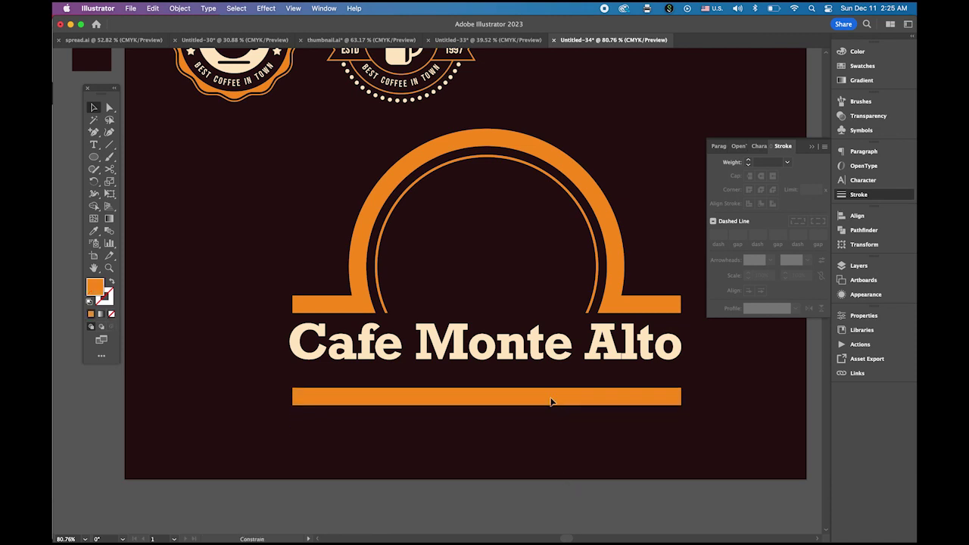
click(93, 157)
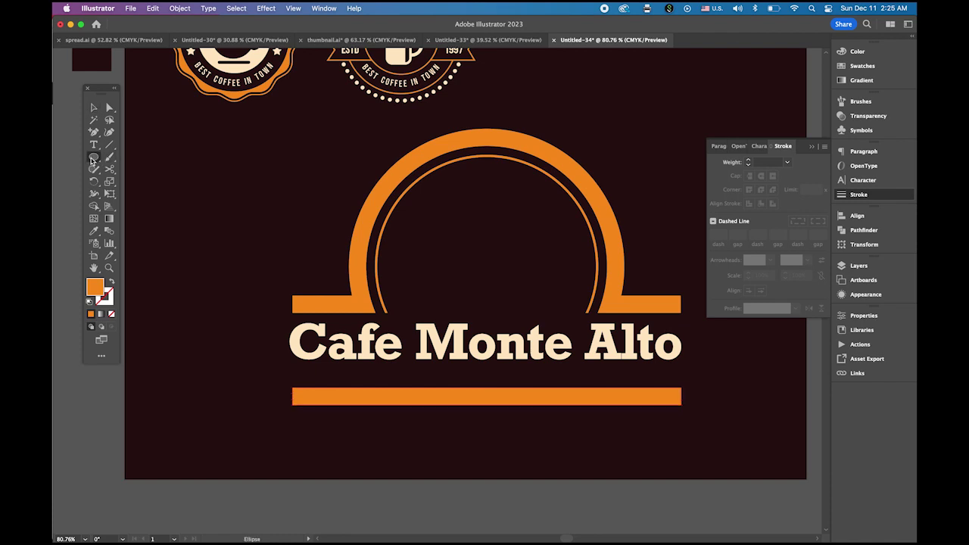
drag(92, 159, 136, 157)
click(95, 230)
click(286, 237)
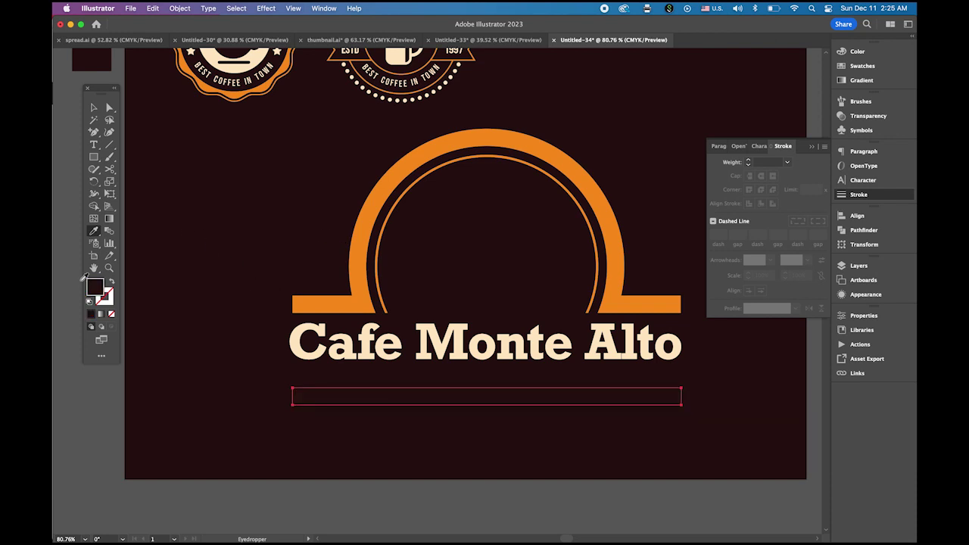
click(103, 300)
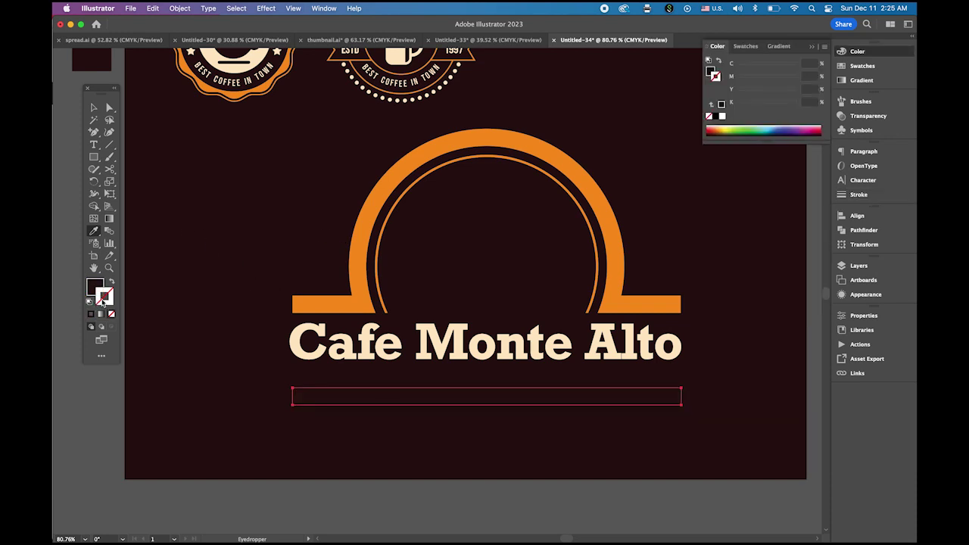
click(859, 67)
click(803, 78)
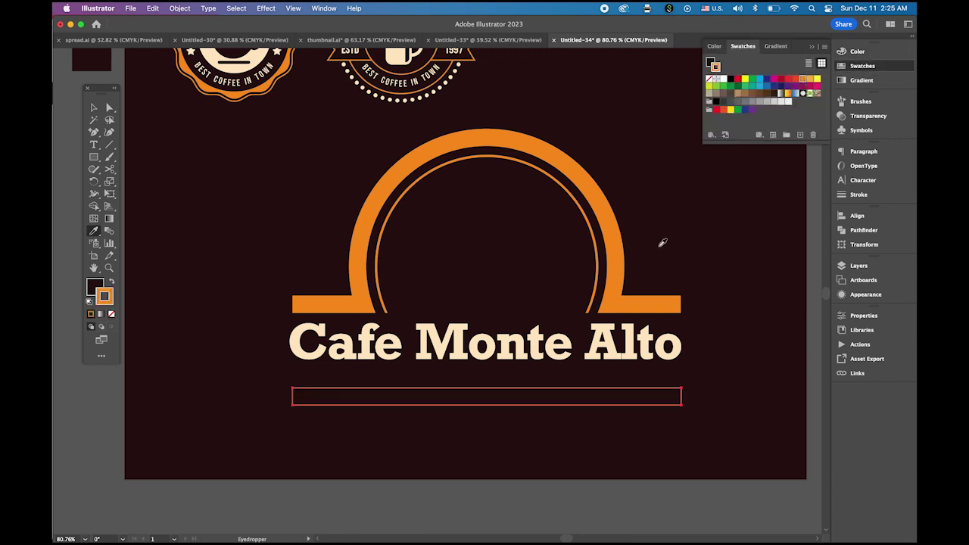
key(shift+x)
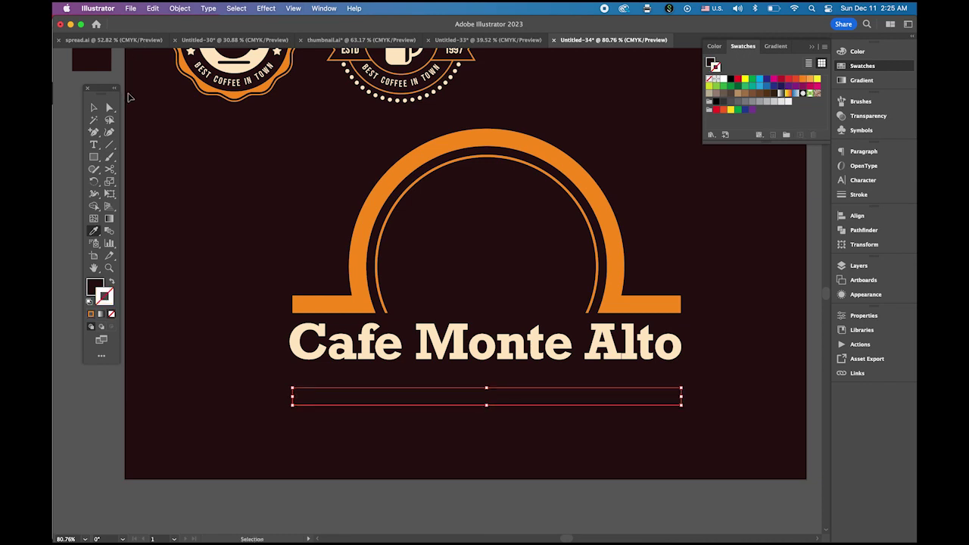
key(slash)
key(super+shift+a)
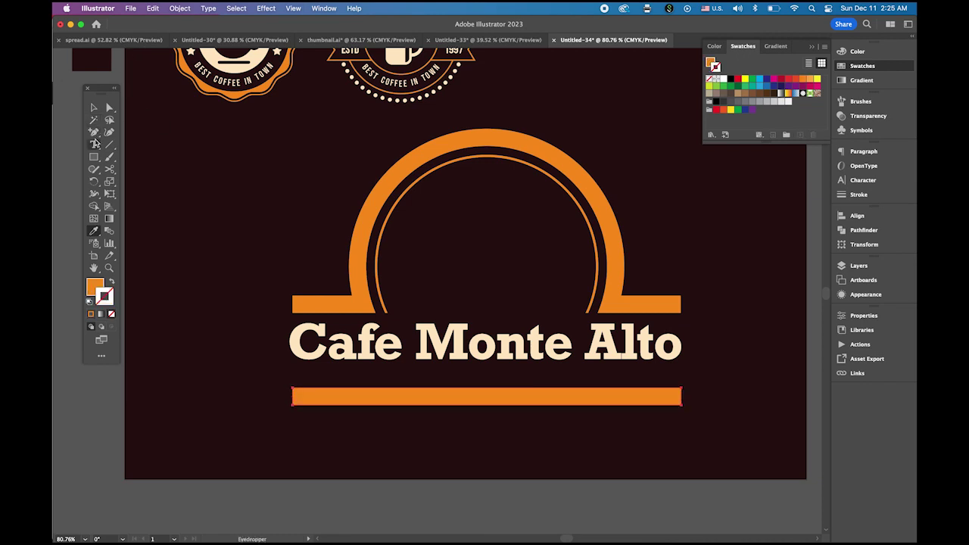
Step: Draw a wide rectangle over the middle of the lower bar and fill it with the sampled dark background colour
click(93, 157)
drag(366, 373, 620, 423)
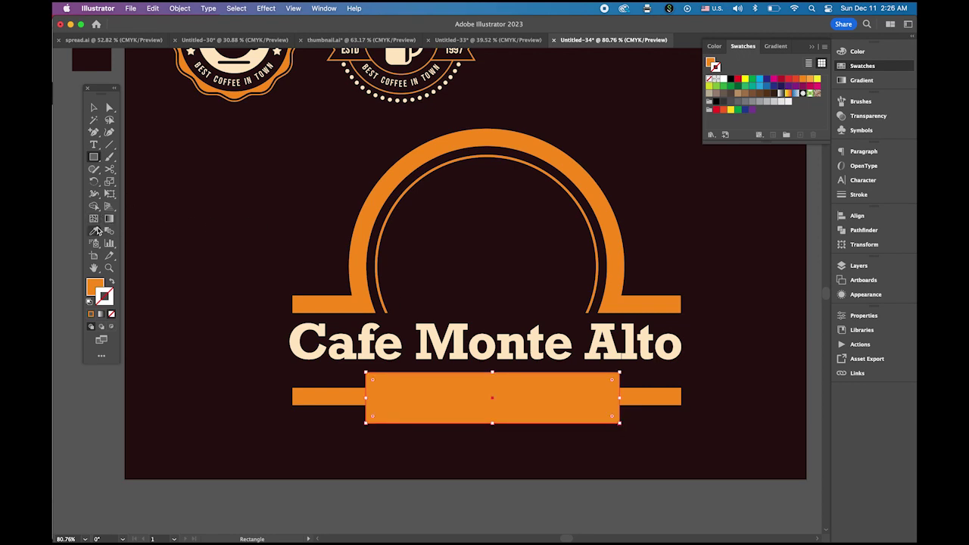
click(94, 231)
click(277, 264)
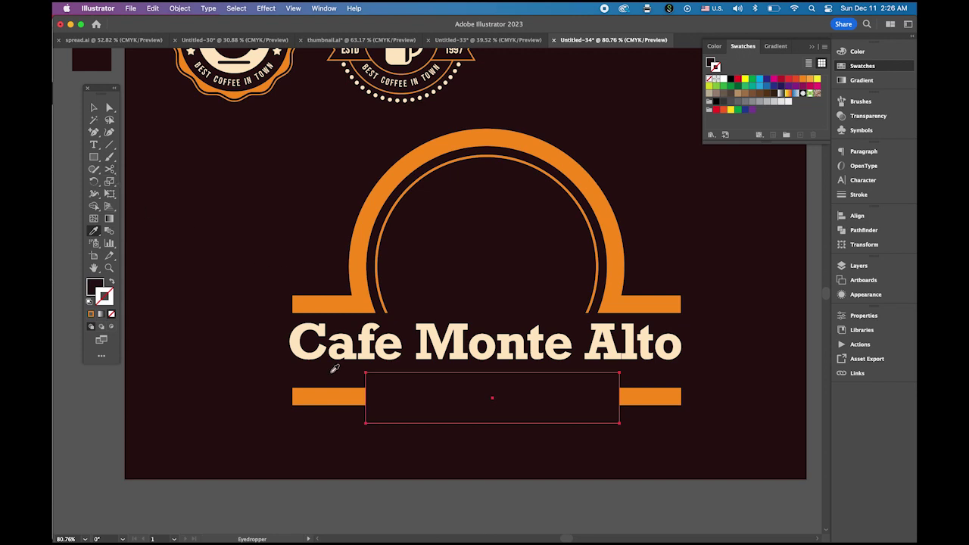
Step: Give the dark rectangle an orange outline with a 3 pt stroke weight
click(90, 315)
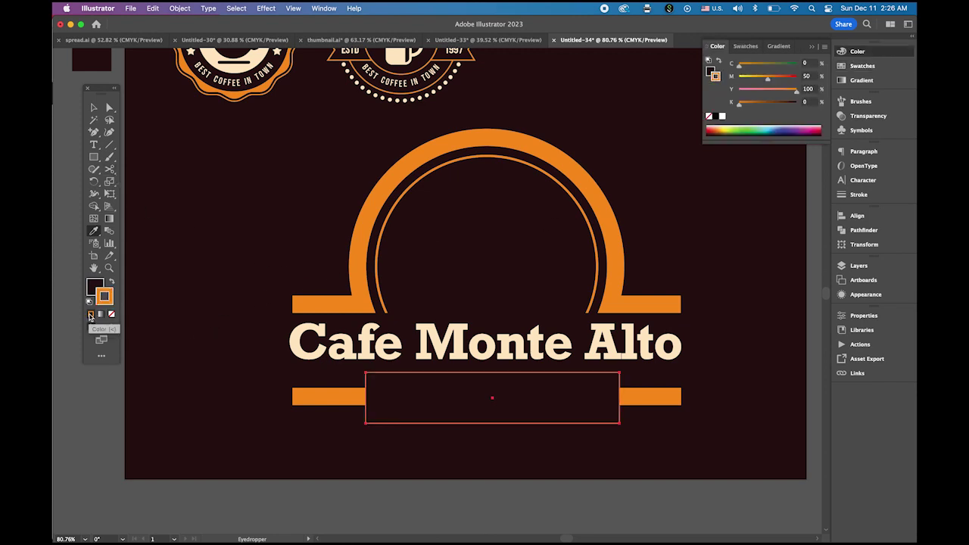
click(869, 194)
click(749, 161)
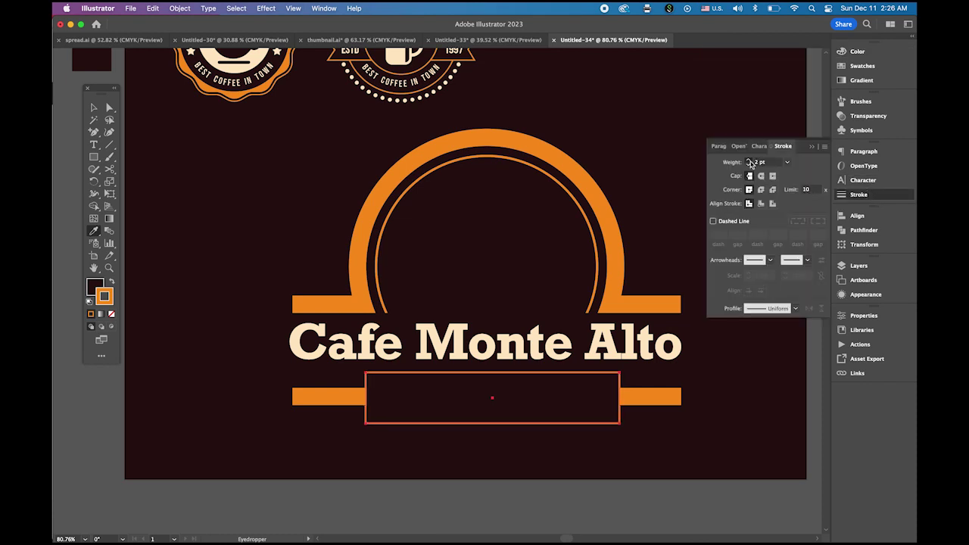
click(749, 161)
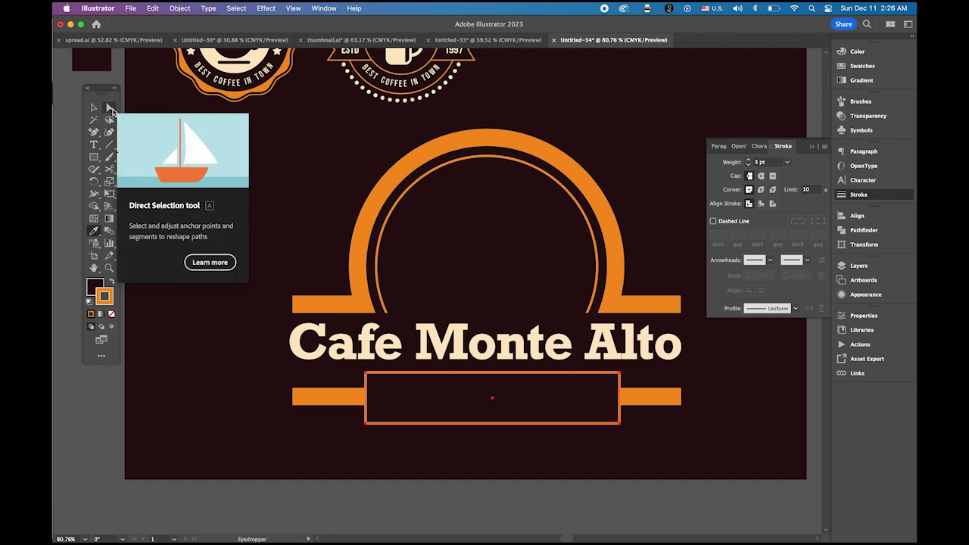
Step: Round the rectangle's corners fully to turn it into a pill-shaped frame
click(109, 109)
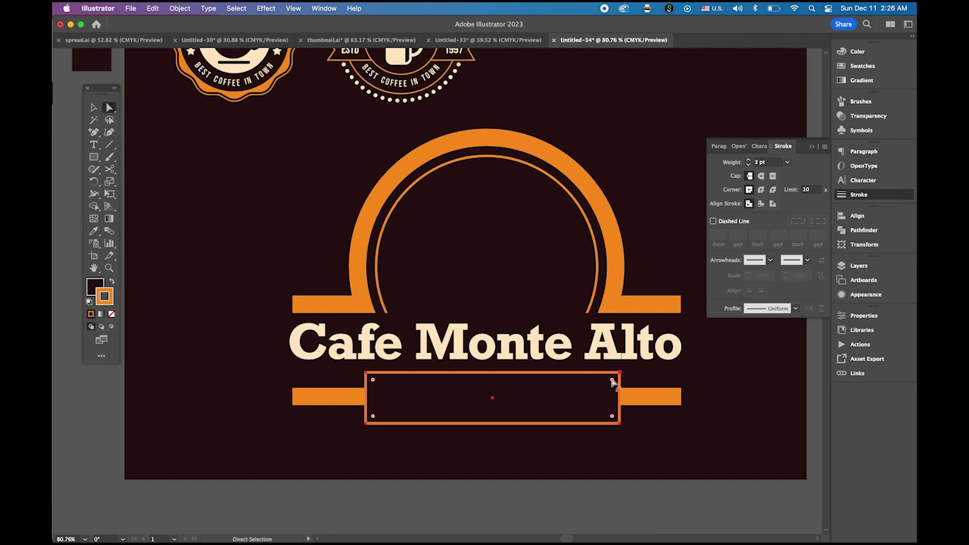
drag(612, 383, 577, 396)
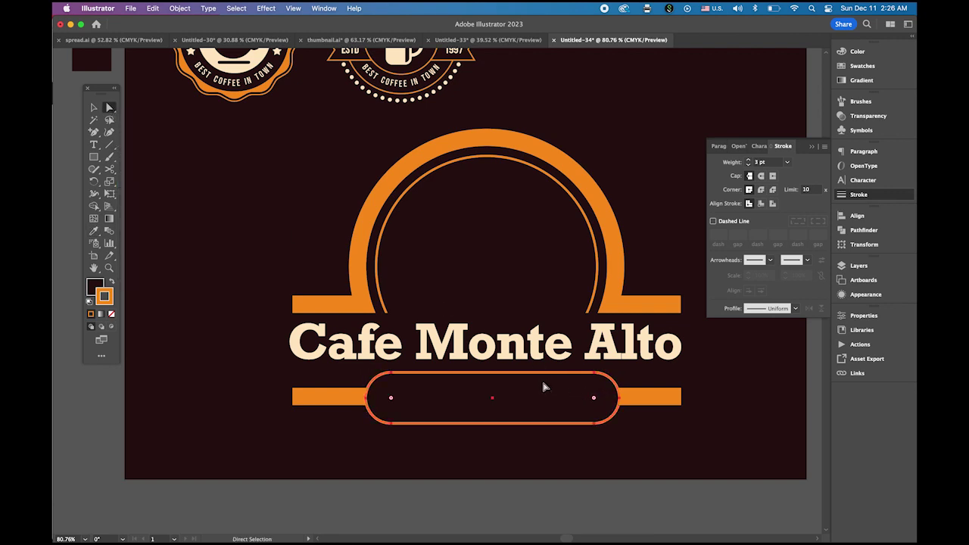
click(93, 107)
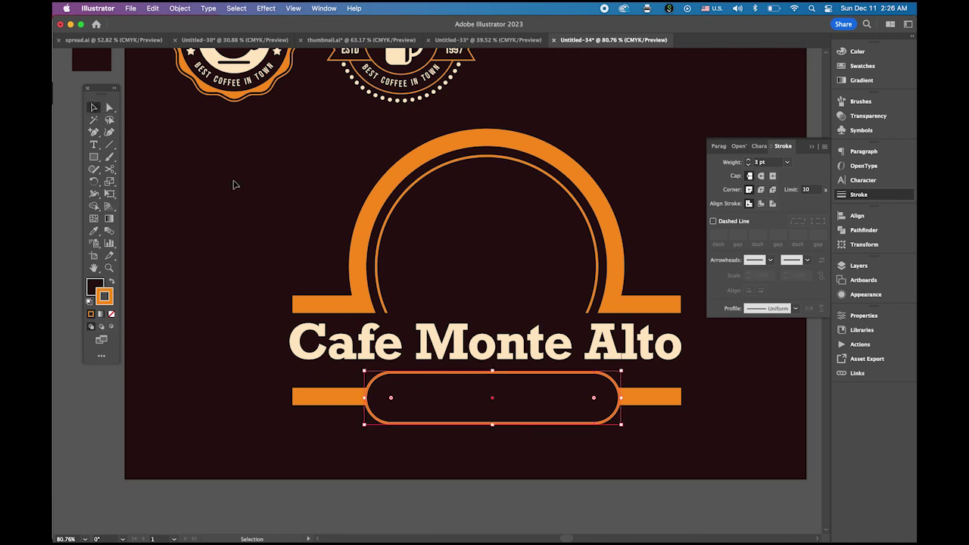
Step: Align the pill-shaped frame, the lower bar and the arch on their horizontal centres
click(248, 216)
click(539, 408)
shift+click(339, 406)
shift+click(351, 221)
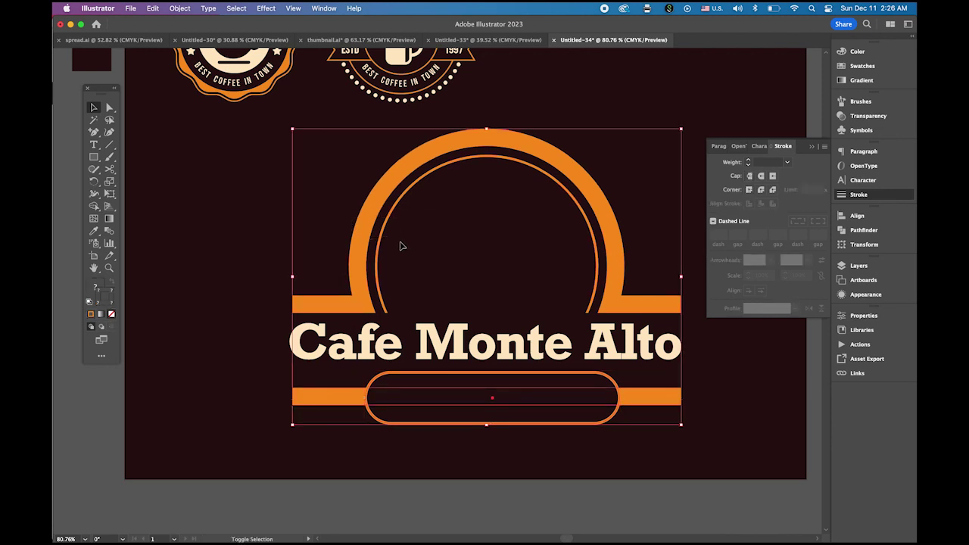
click(864, 217)
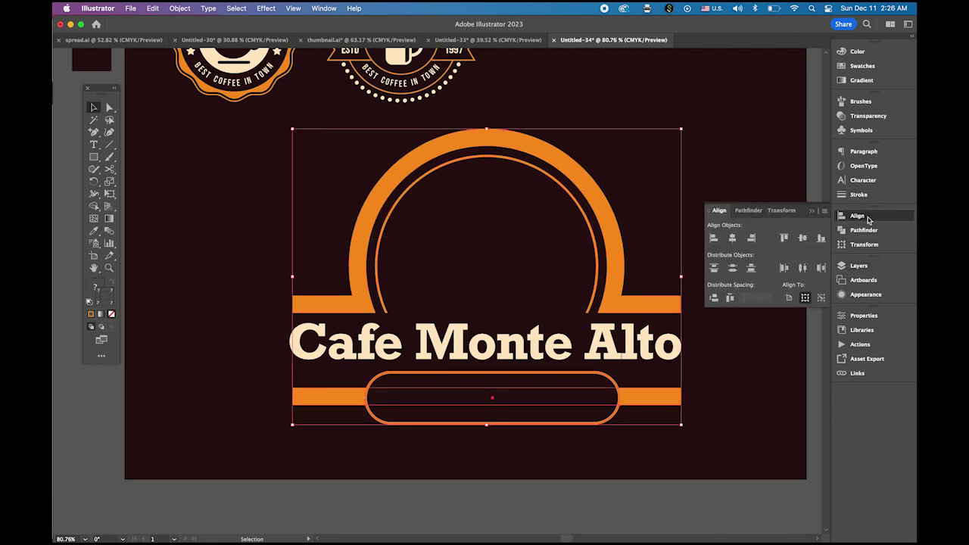
click(731, 240)
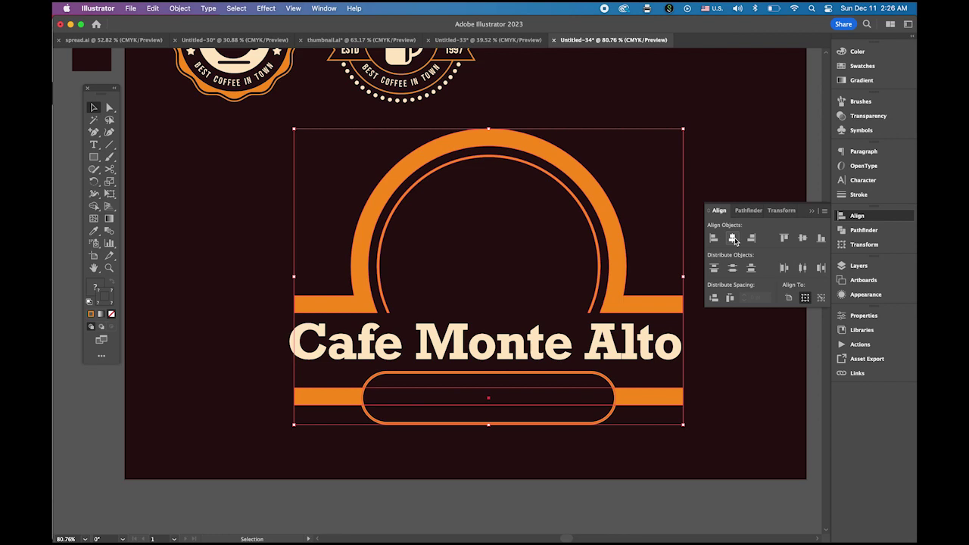
click(746, 397)
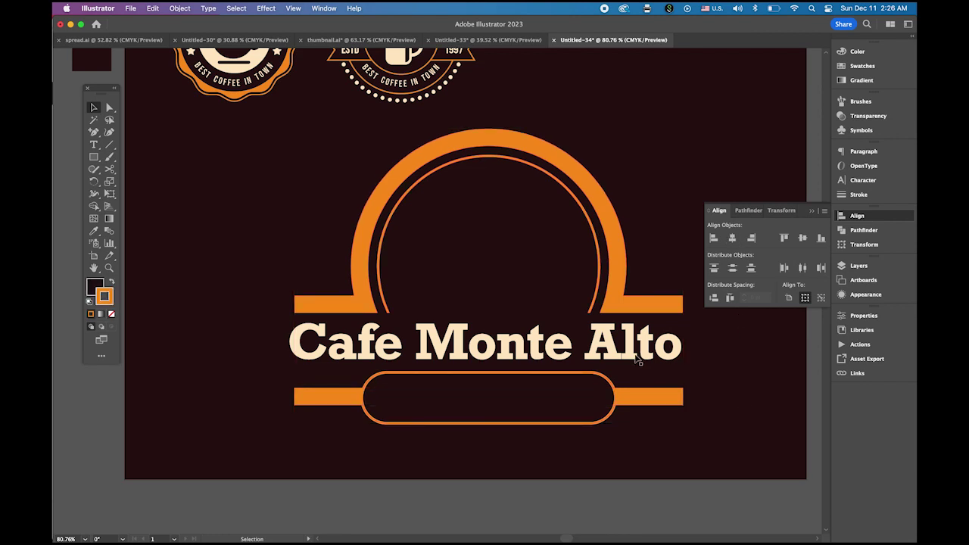
Step: Nudge the Cafe Monte Alto text to the right to centre it between the arch and the lower bar
click(638, 358)
key(Right)
key(Right)
key(Right)
key(Right)
key(Right)
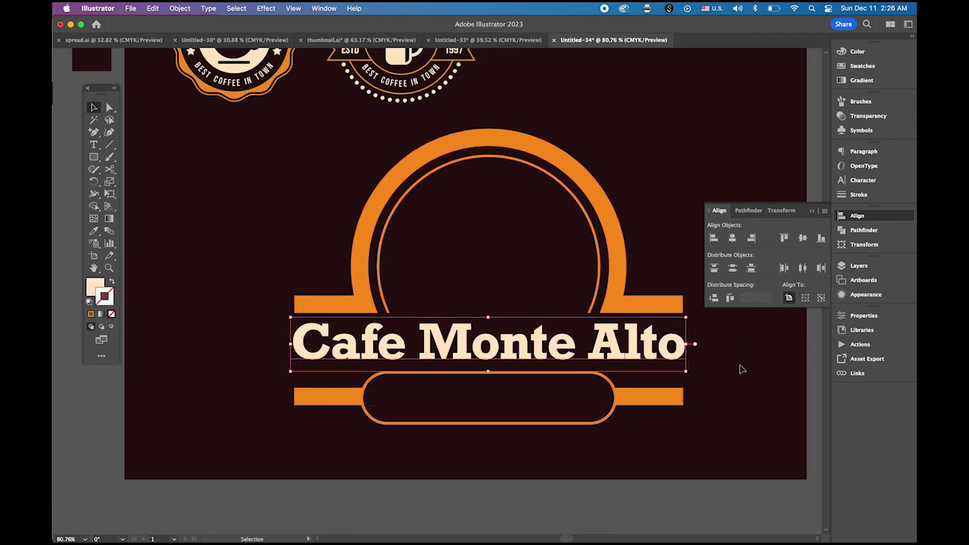
click(788, 391)
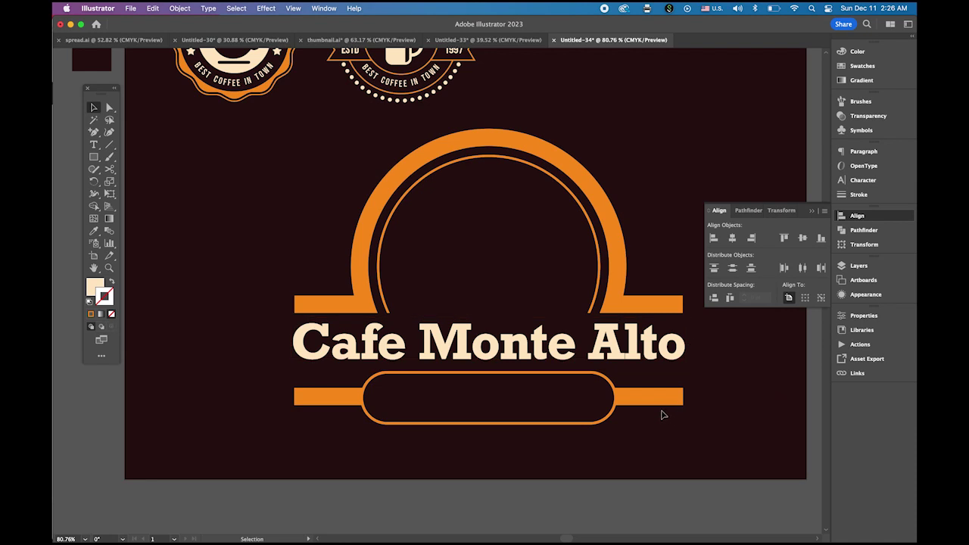
Step: Add the text "Best coffee in town" and position it inside the pill-shaped frame
click(93, 143)
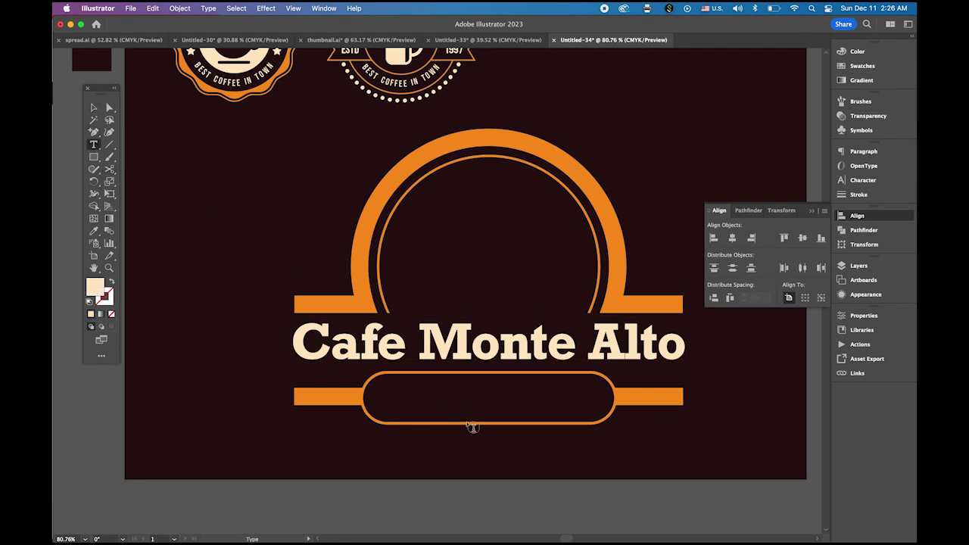
click(391, 400)
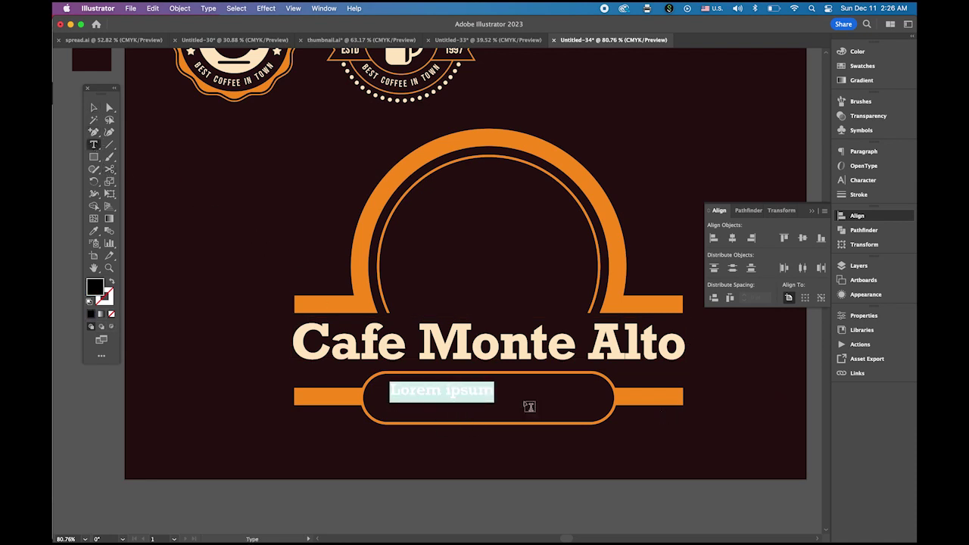
text(Best co)
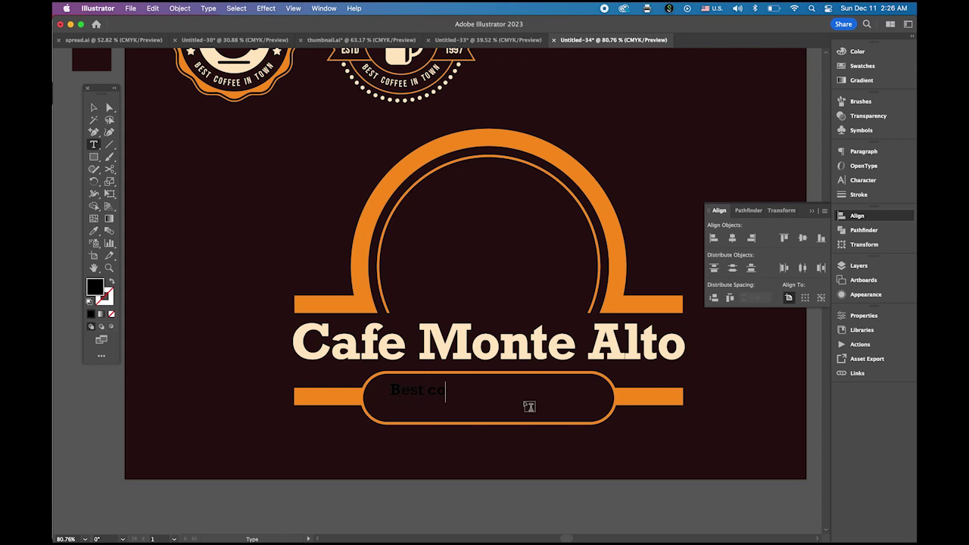
text(ffee in town)
click(93, 108)
click(133, 144)
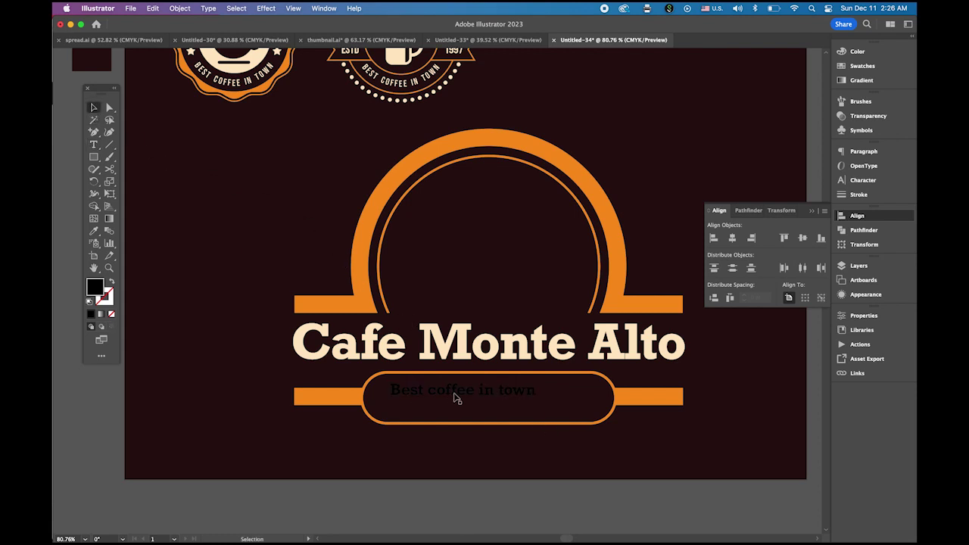
drag(458, 396, 475, 405)
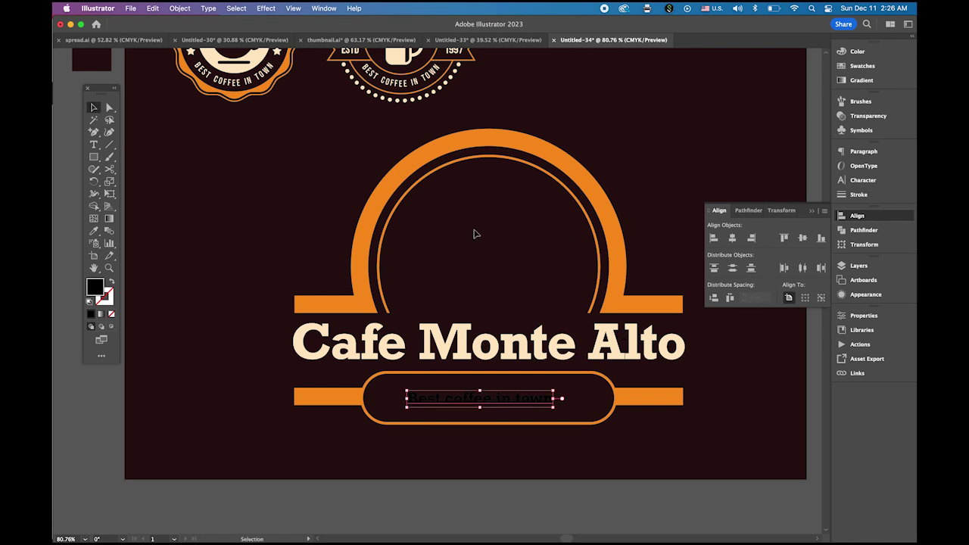
Step: Give the "Best coffee in town" text the cream colour sampled from the first badge's tagline
click(94, 231)
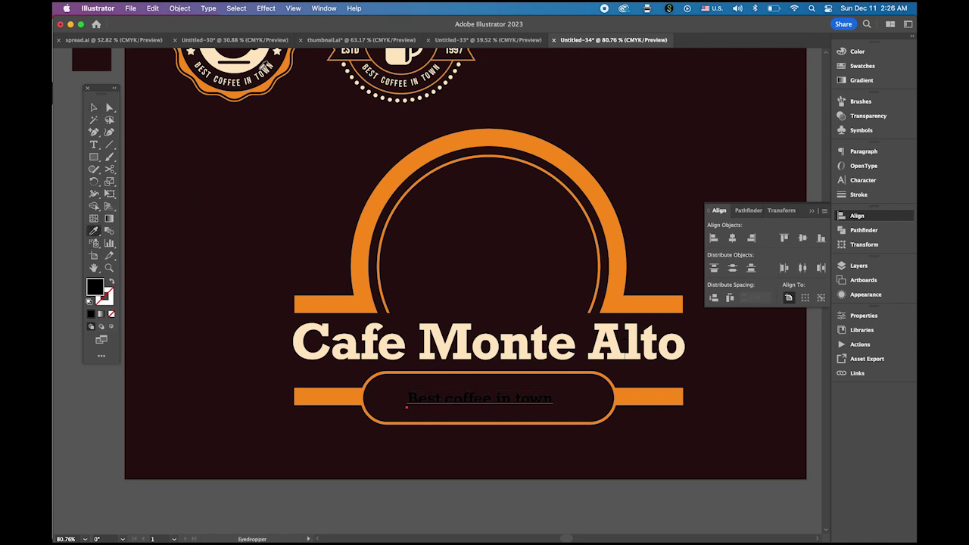
click(262, 60)
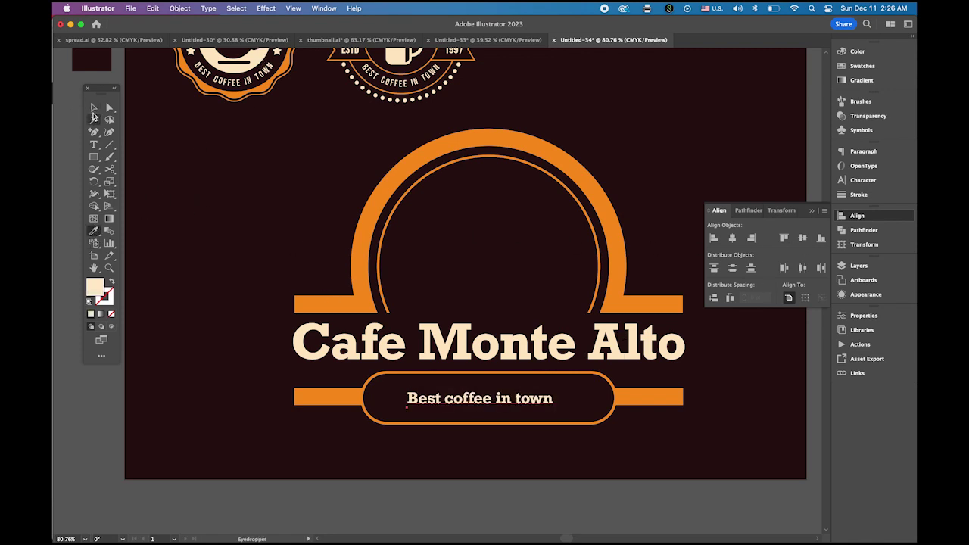
click(93, 108)
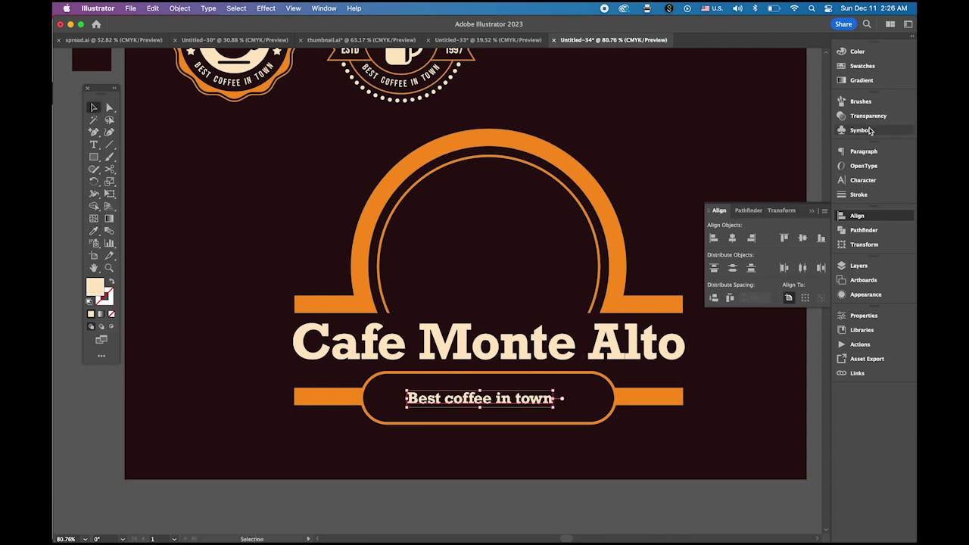
Step: Set the "Best coffee in town" text in Futura Bold and enlarge it to about 25 pt to fill the pill-shaped frame
click(863, 181)
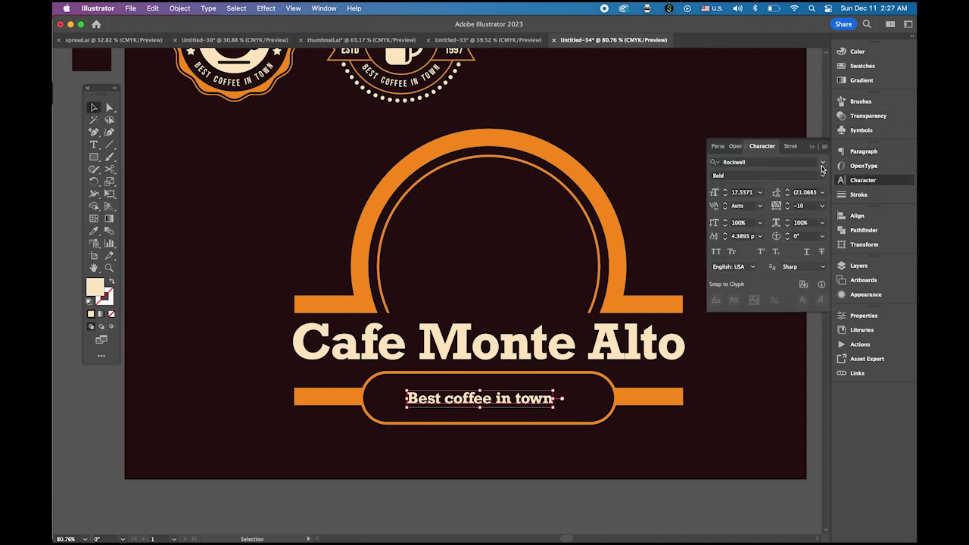
click(823, 164)
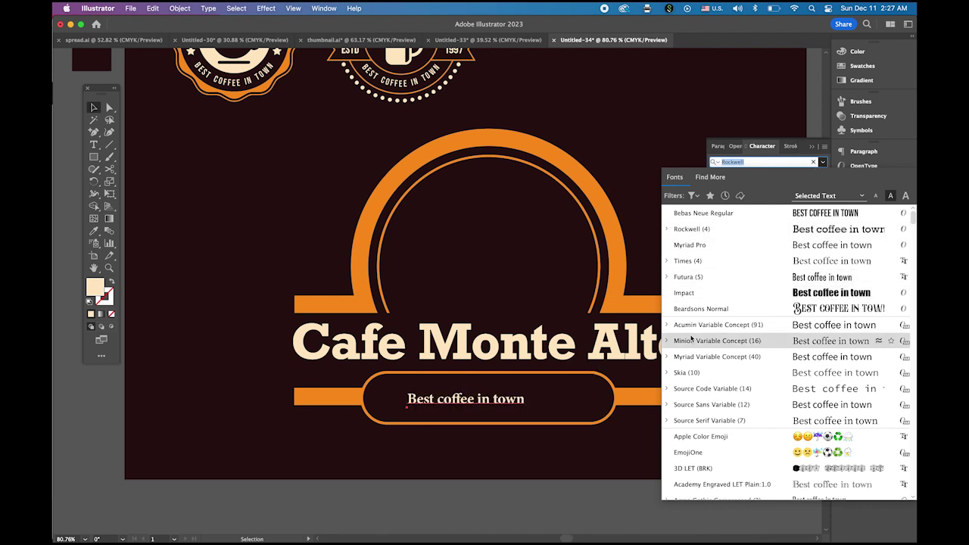
click(818, 278)
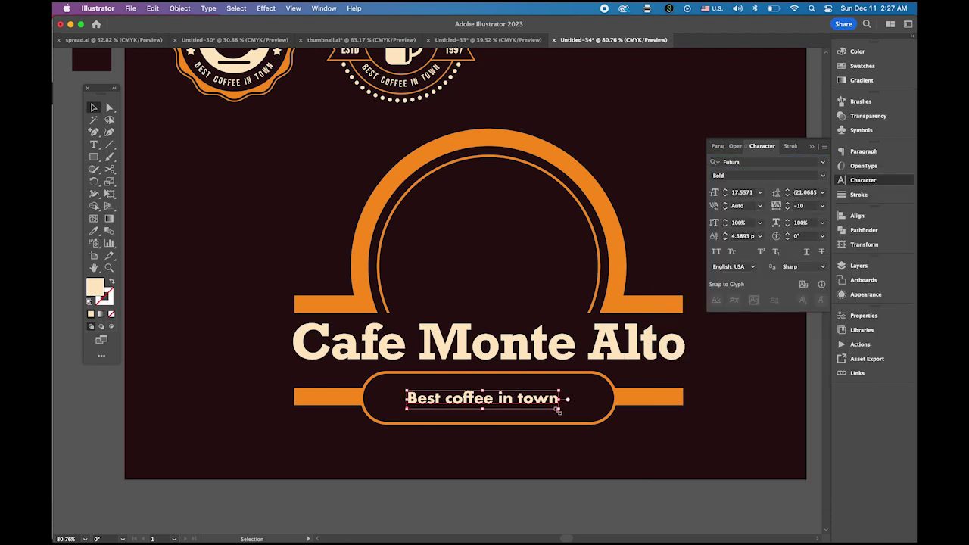
drag(559, 410, 592, 425)
key(super+shift+a)
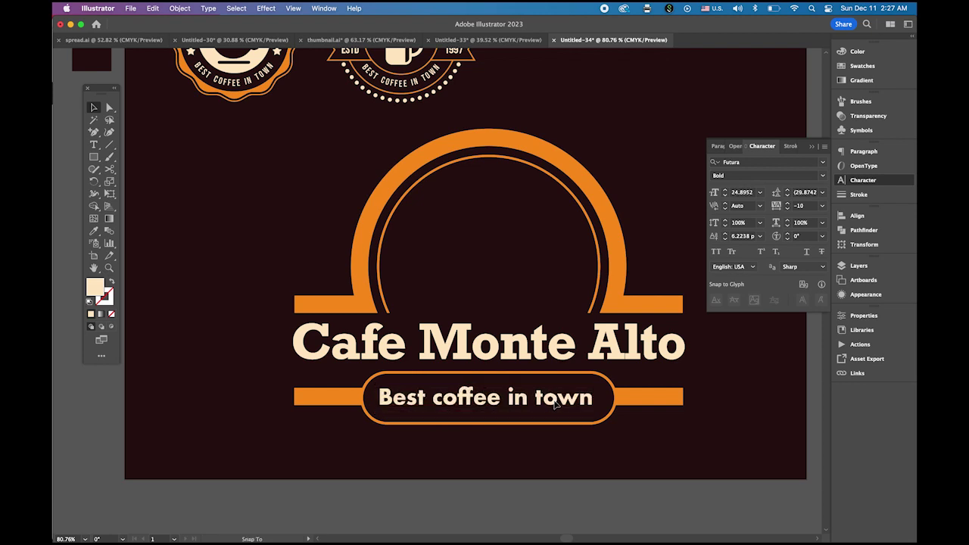
click(555, 405)
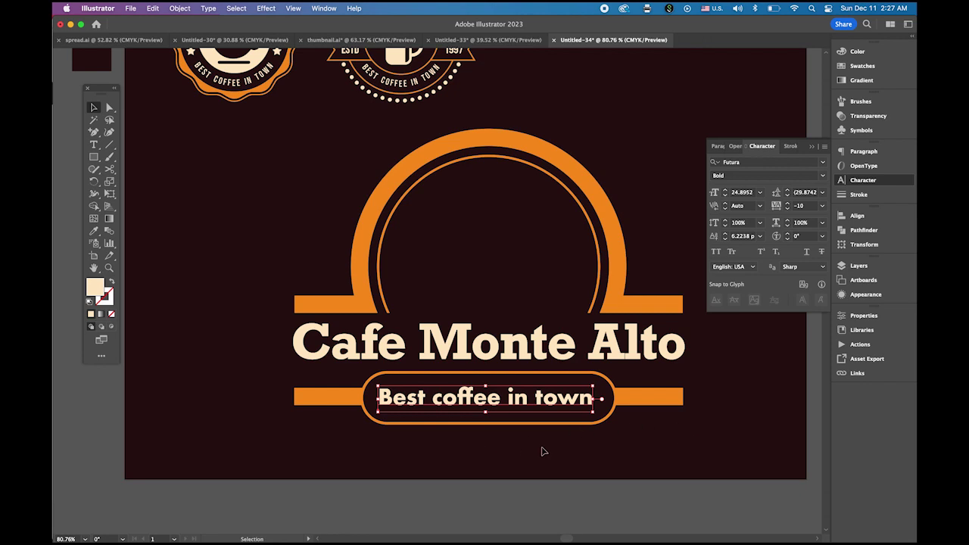
click(477, 474)
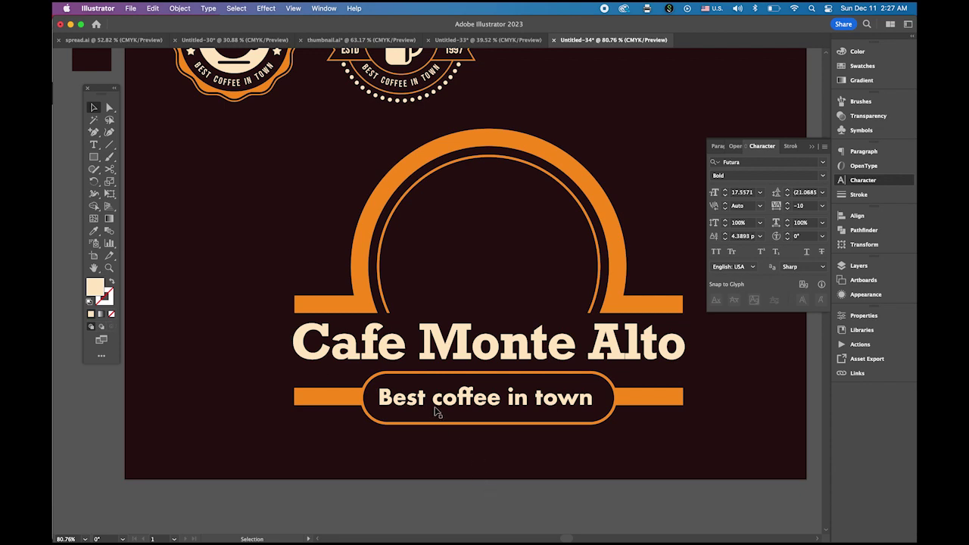
Step: Add the text "ESTD" below the pill-shaped frame
click(93, 144)
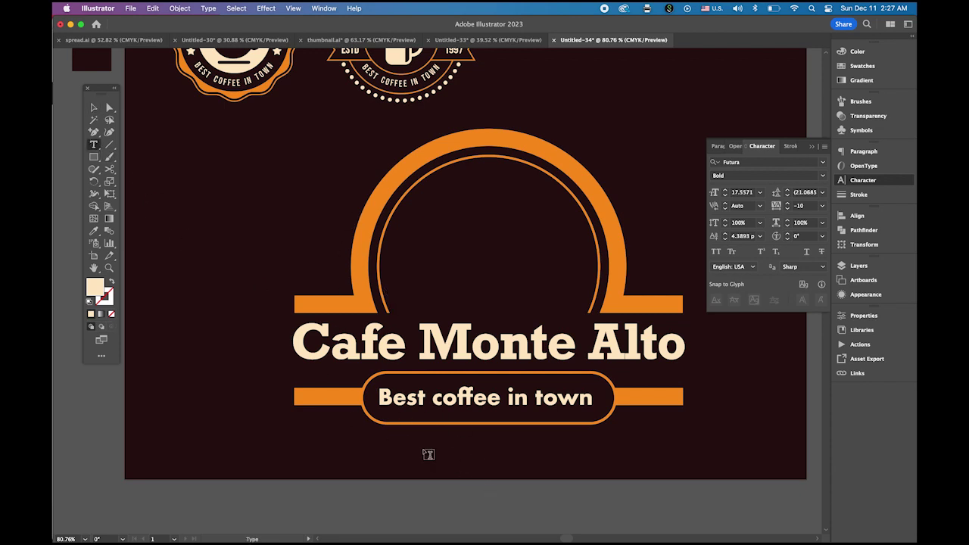
click(426, 451)
text(ES)
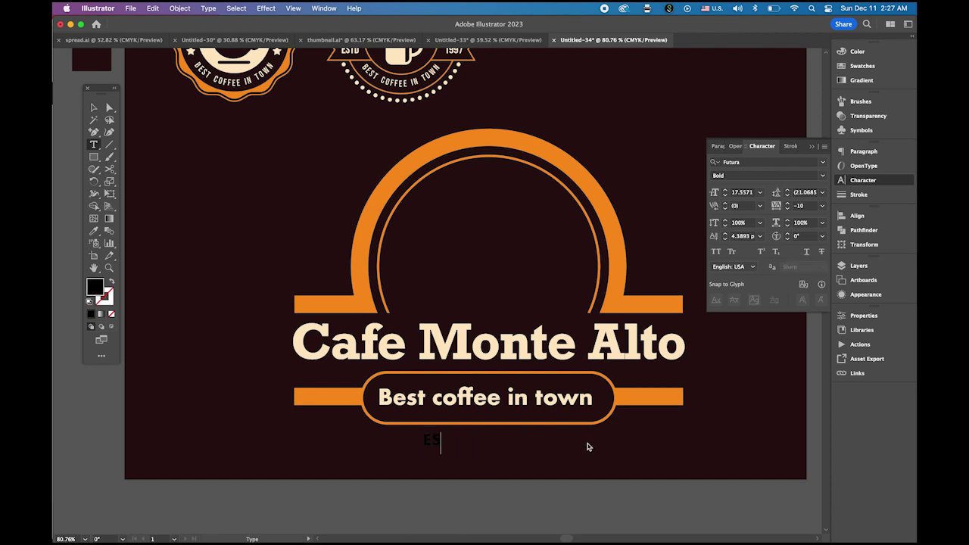
text(TD)
click(93, 109)
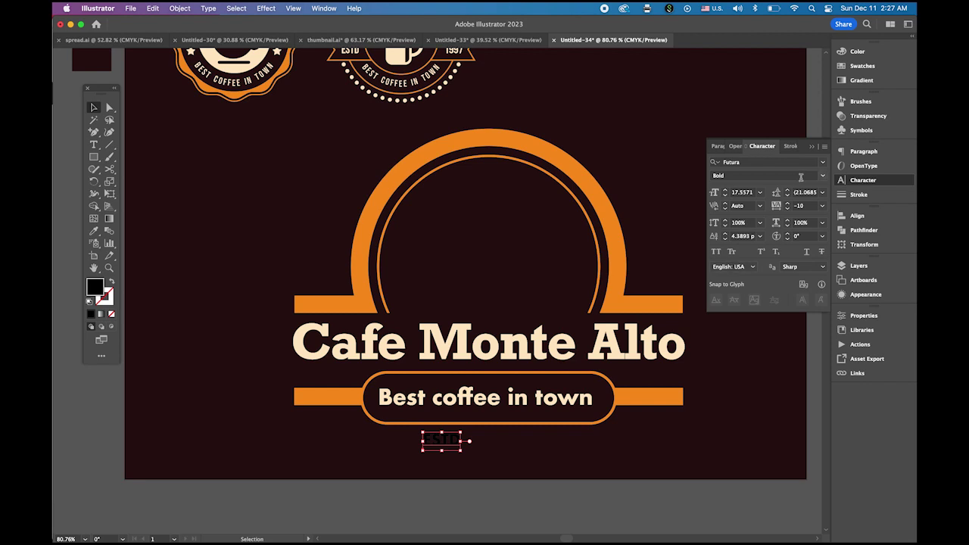
Step: Set the ESTD text in Bebas Neue Regular and fill it with the orange swatch
click(823, 163)
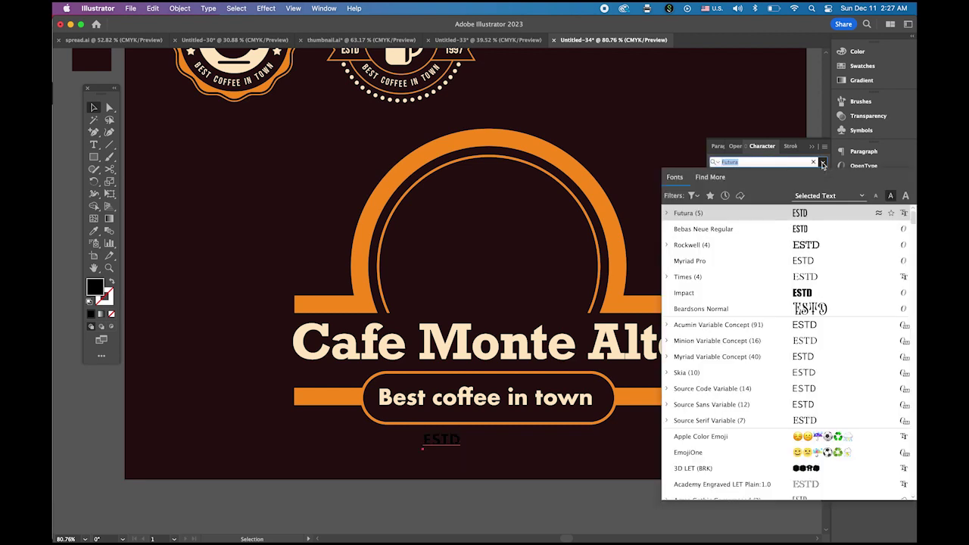
click(791, 229)
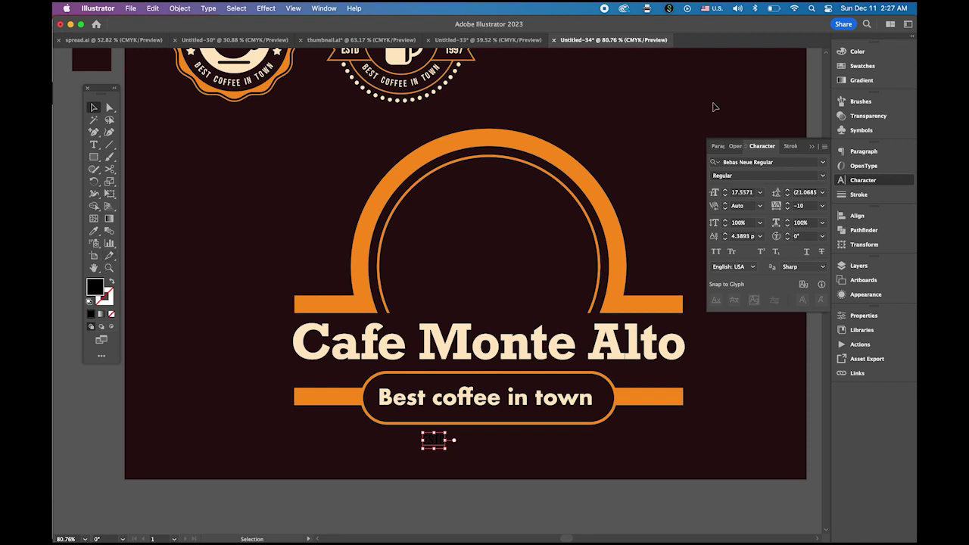
click(839, 70)
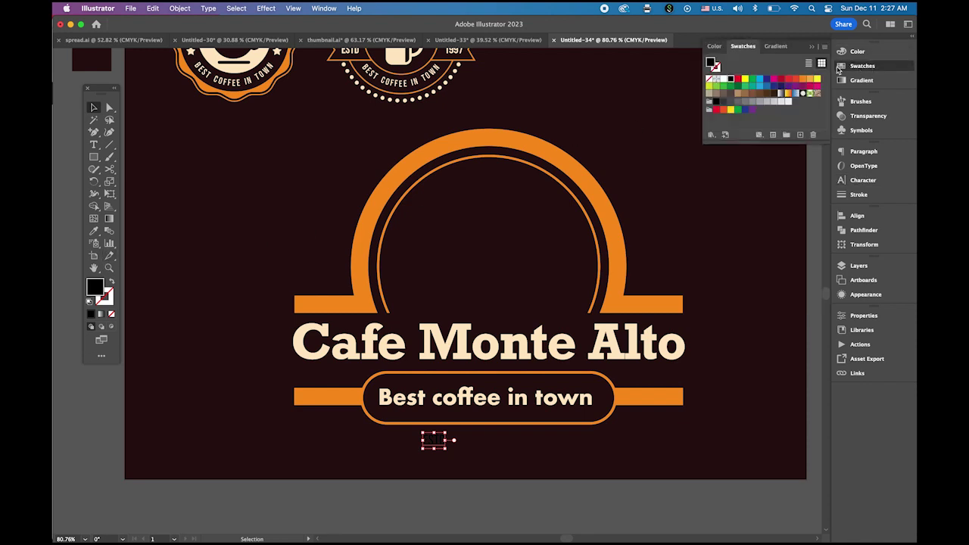
click(803, 79)
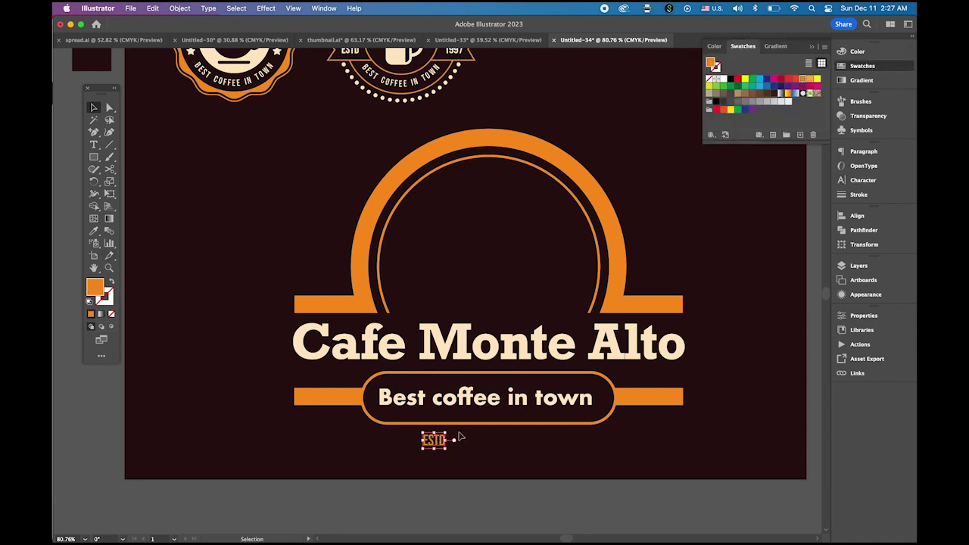
Step: Increase the ESTD text's font size to 26 pt and shift it slightly down, clear of the pill-shaped frame
click(863, 180)
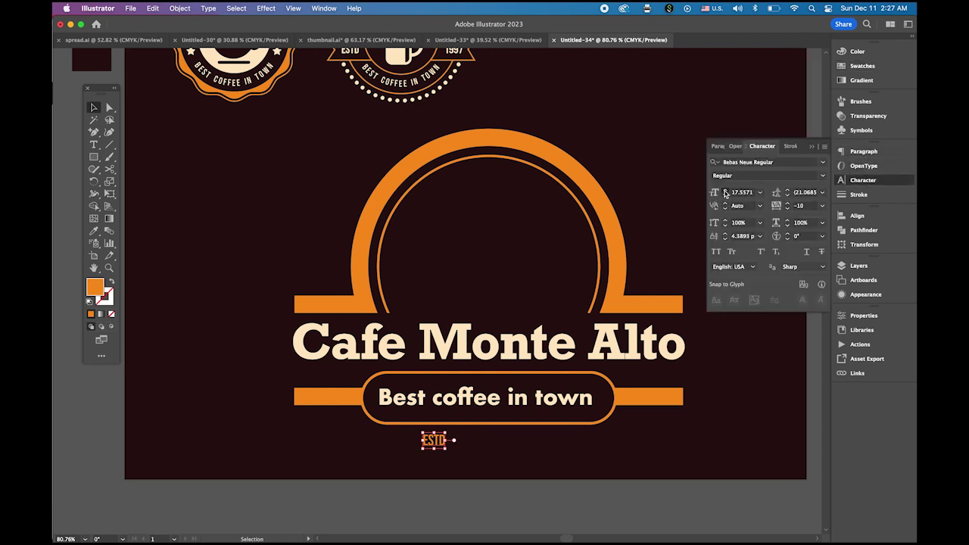
click(725, 191)
click(725, 191)
click(725, 190)
click(725, 191)
click(725, 191)
click(726, 191)
click(725, 191)
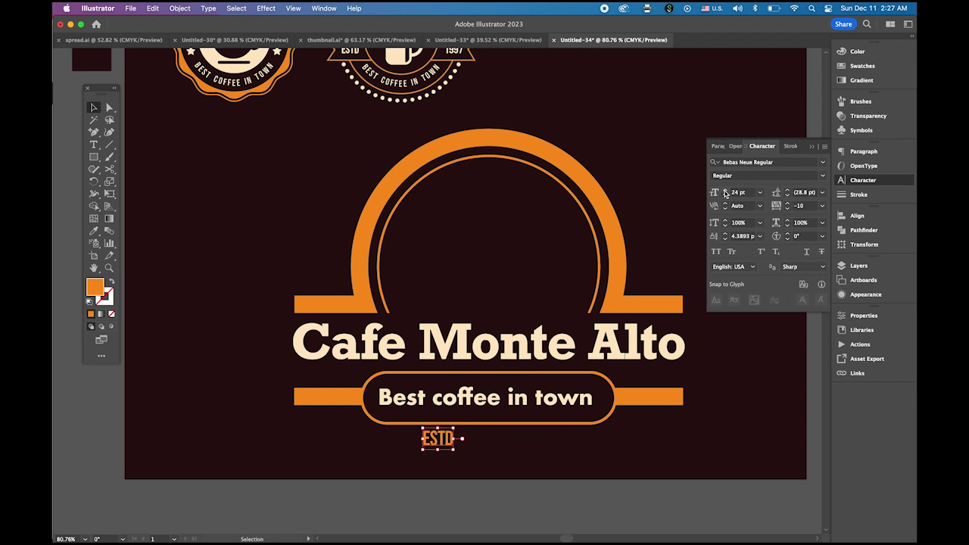
click(725, 191)
click(726, 191)
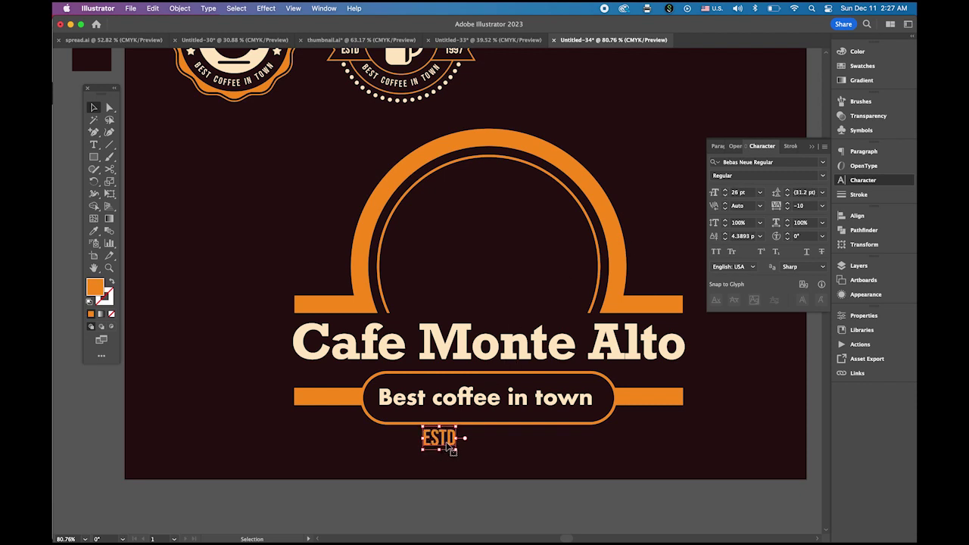
drag(446, 447, 450, 447)
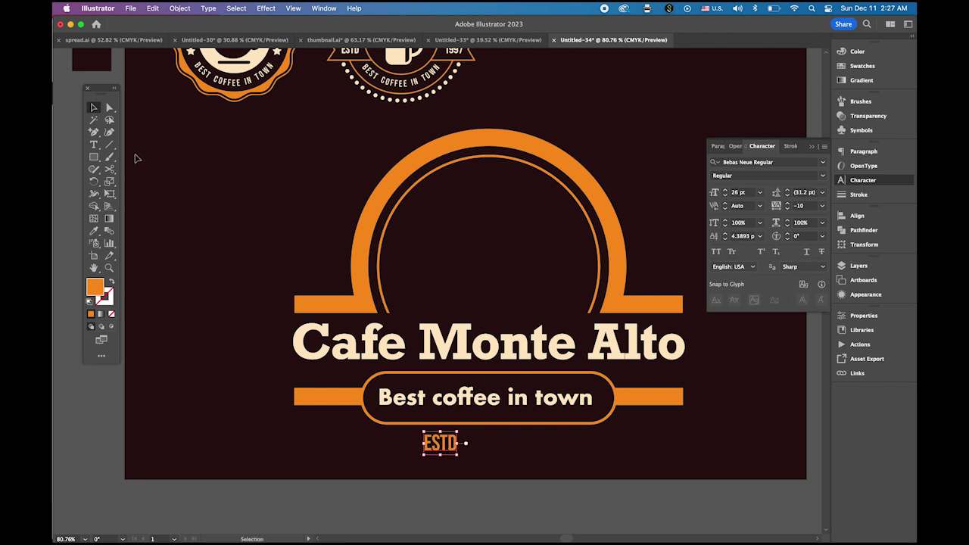
Step: Extend the ESTD text with a wide gap and "1997", and enlarge it to about 30 pt, centred below the pill-shaped frame
click(93, 144)
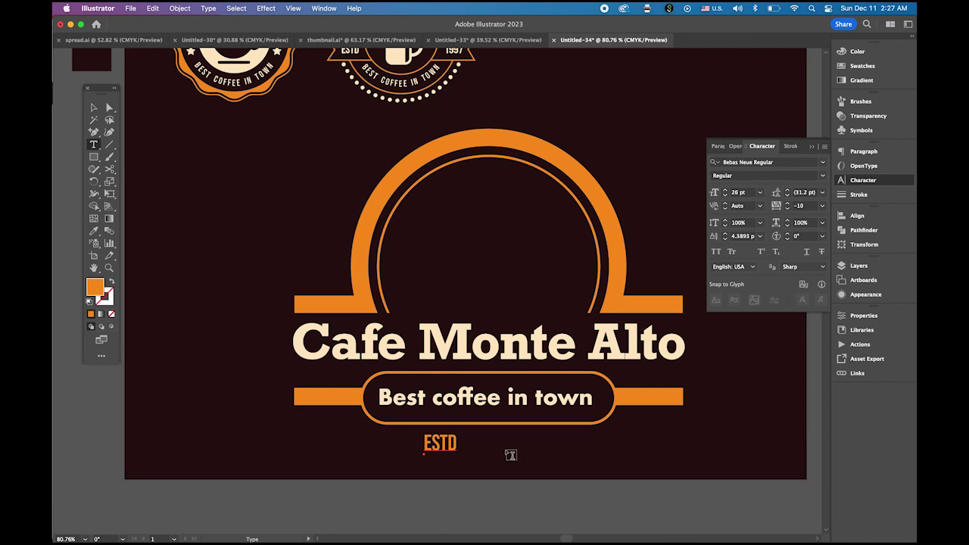
click(456, 443)
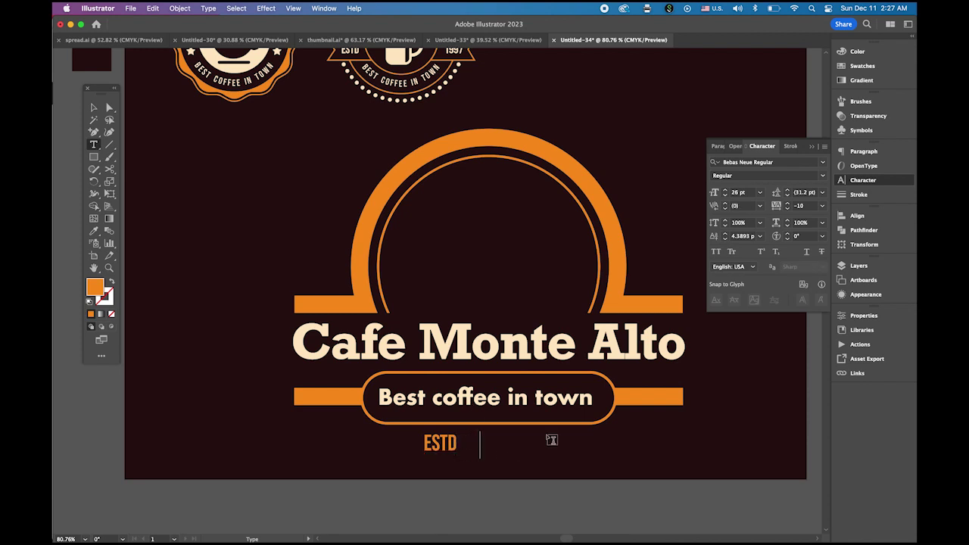
text(1997)
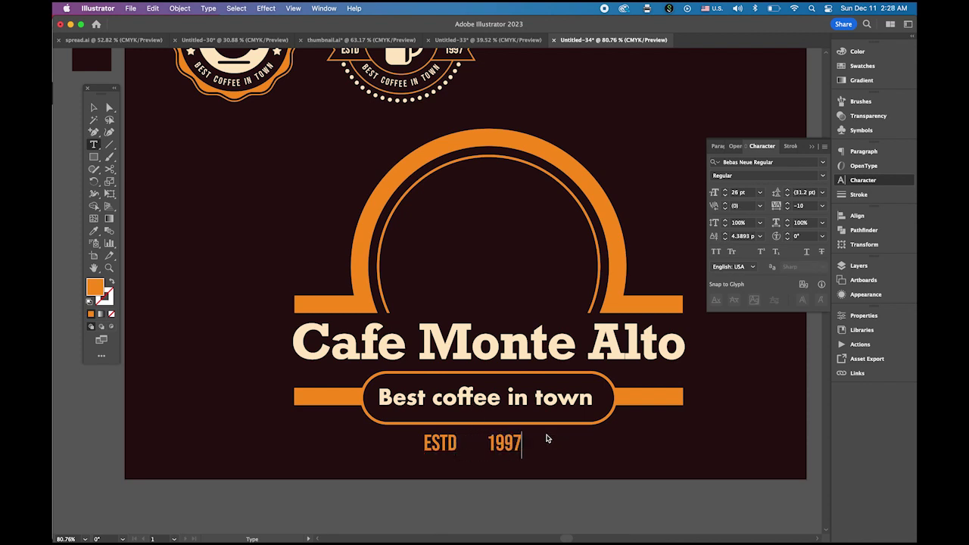
key(Escape)
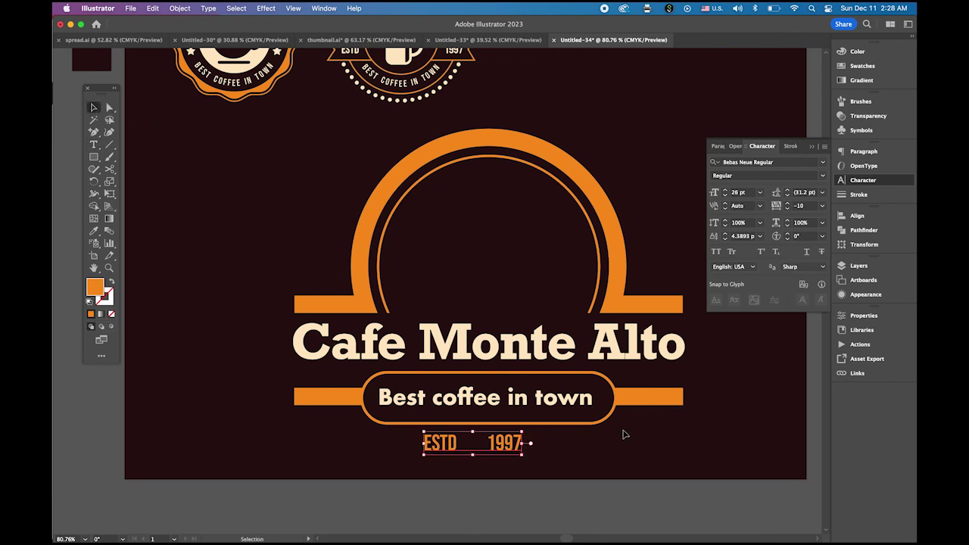
mouse_move(525, 454)
mouse_down()
mouse_move(537, 461)
mouse_move(536, 444)
mouse_up()
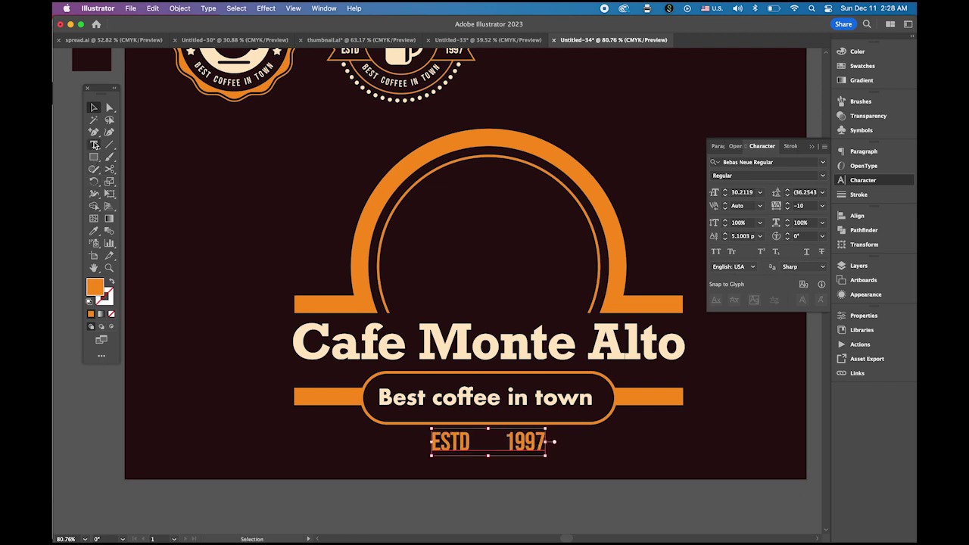
Step: Draw a small orange star with the Star tool and place it in the gap between ESTD and 1997
drag(93, 156, 152, 201)
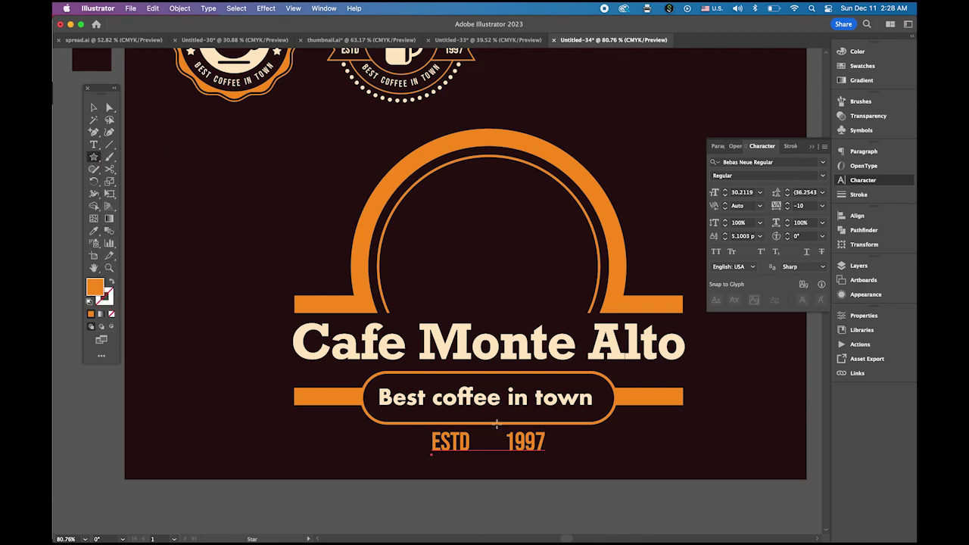
mouse_move(485, 437)
mouse_down()
mouse_move(495, 446)
mouse_move(489, 439)
mouse_up()
key(super+shift+a)
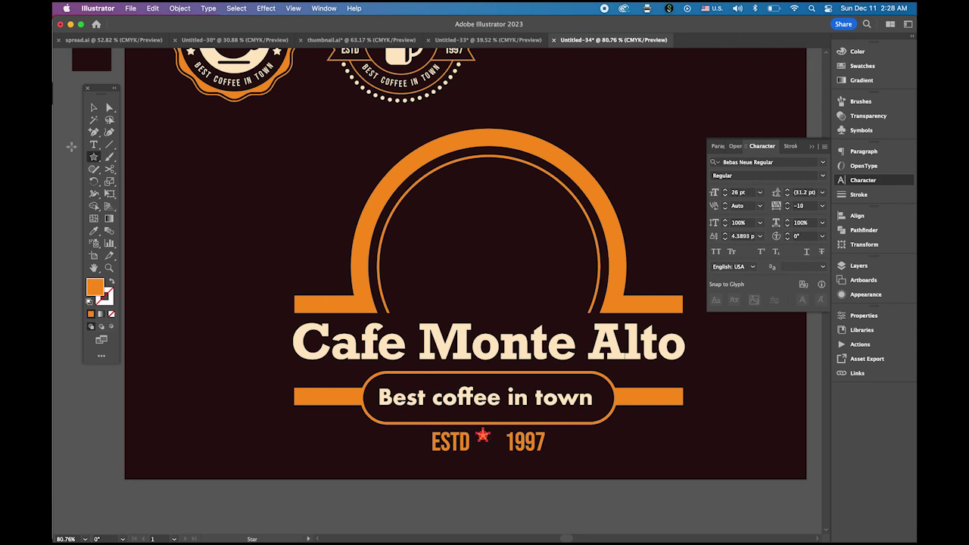
click(93, 108)
click(482, 436)
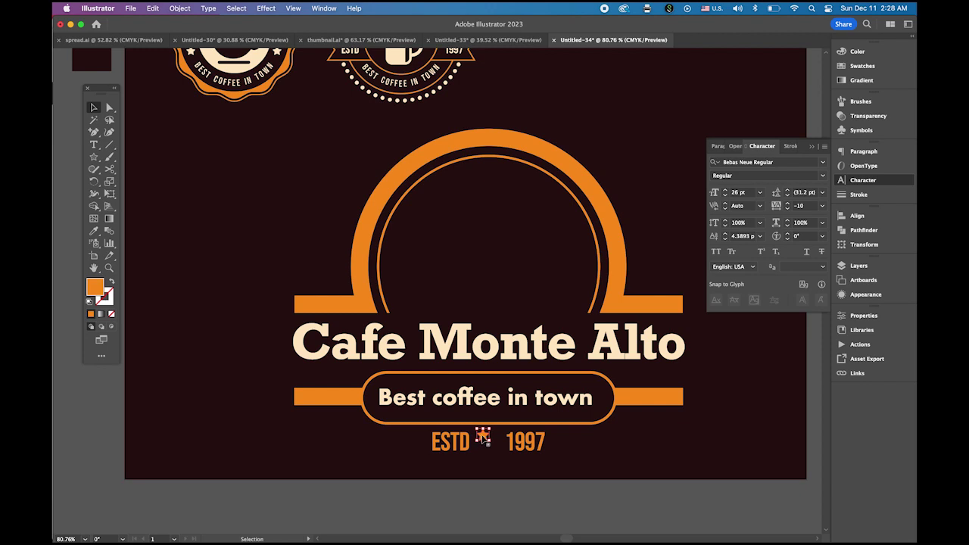
drag(484, 438, 487, 445)
Step: Group the "ESTD 1997" text with the orange star between its two parts
drag(404, 436, 565, 465)
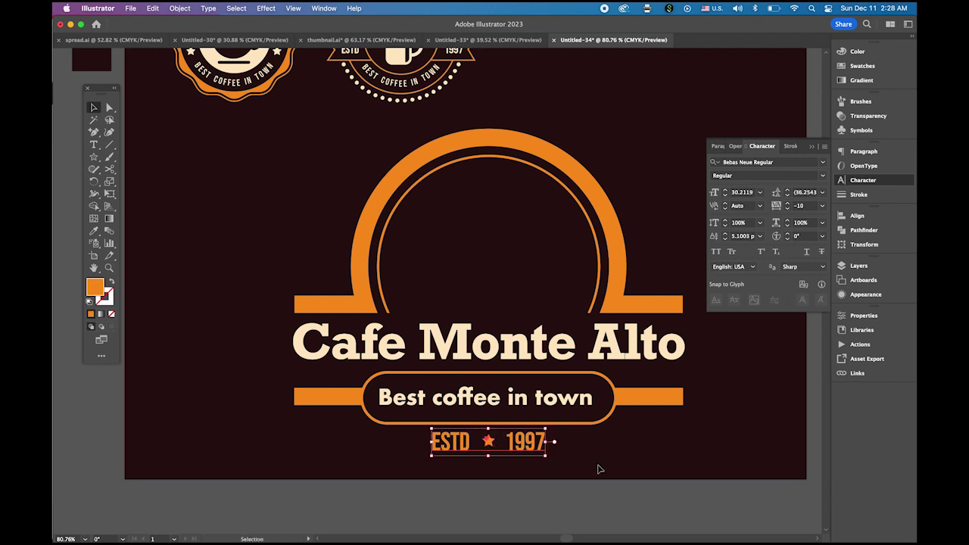
click(180, 8)
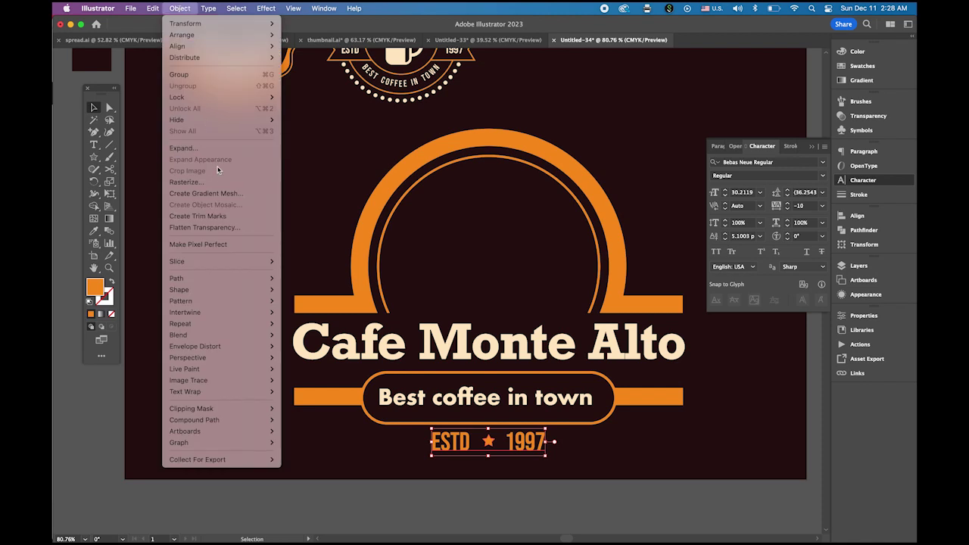
click(200, 74)
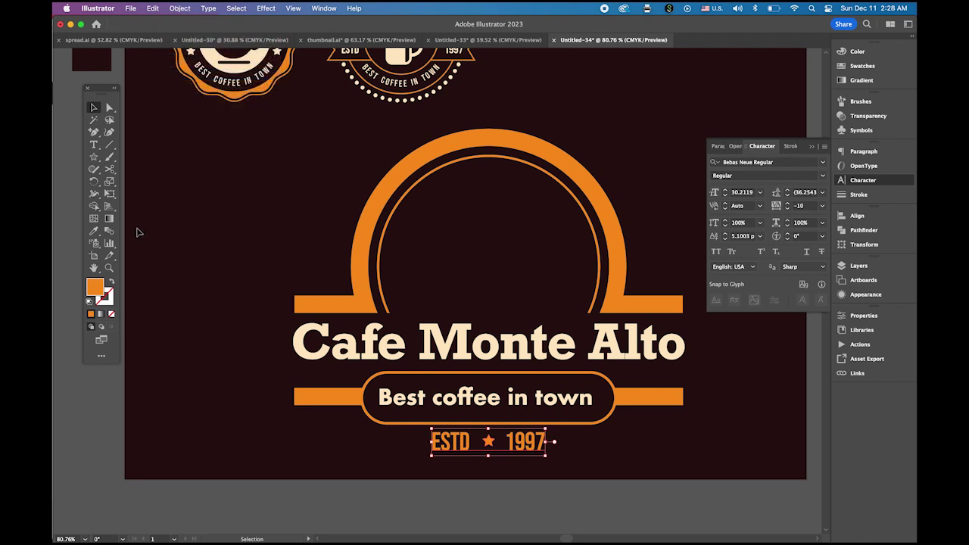
click(170, 225)
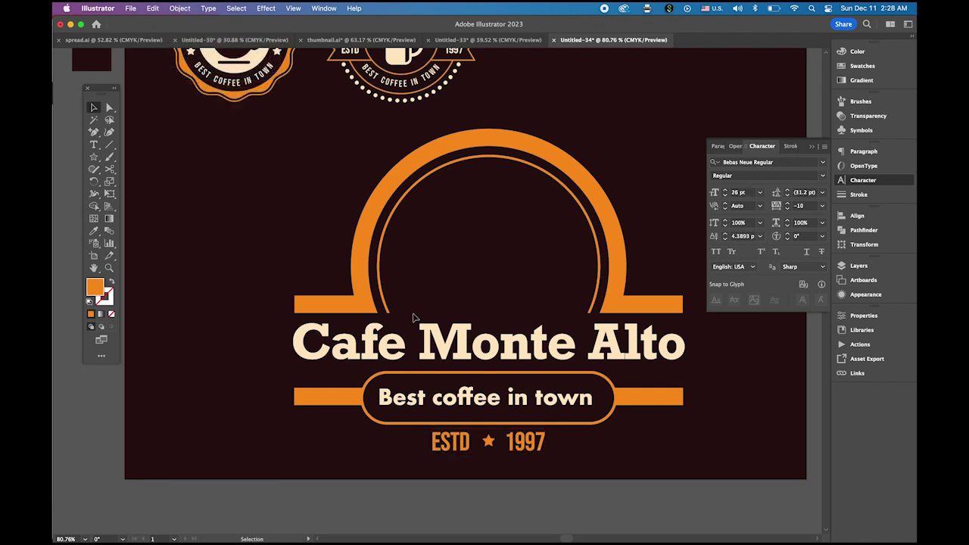
Step: Align all parts of the arch-shaped badge to their common horizontal centre
drag(295, 204, 678, 444)
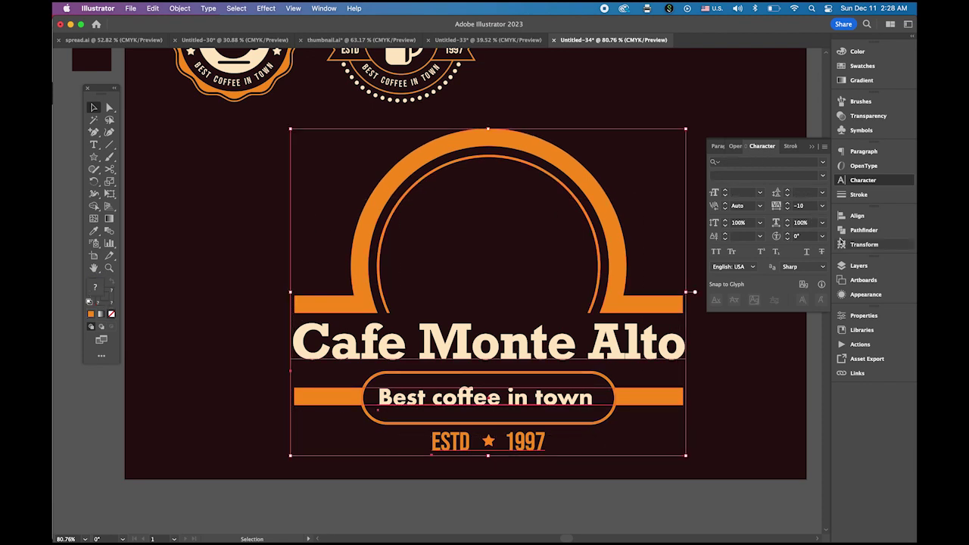
click(848, 215)
click(733, 238)
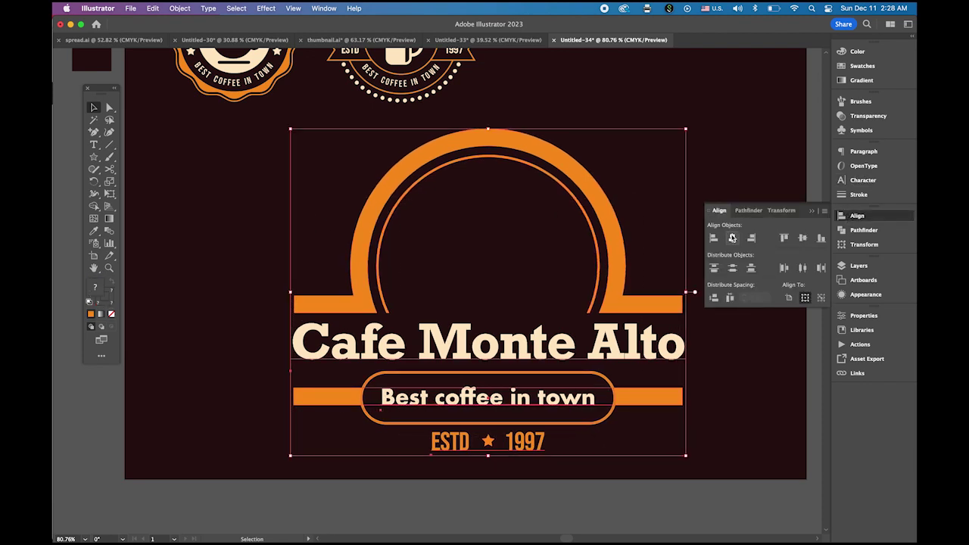
click(754, 373)
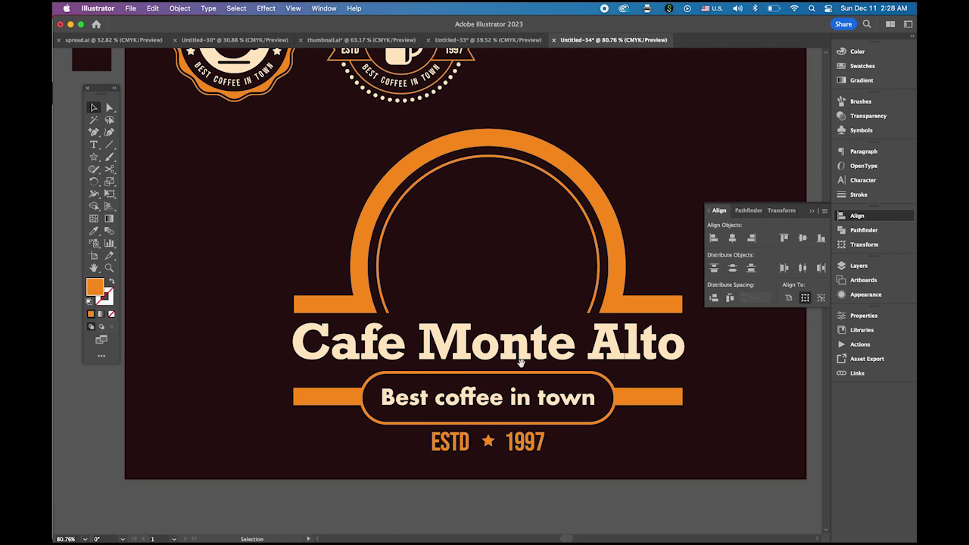
Step: Place a copy of the cream coffee beans icon inside the arch and enlarge it to rest just above the Cafe Monte Alto text
scroll(521, 363, down, 4)
click(207, 222)
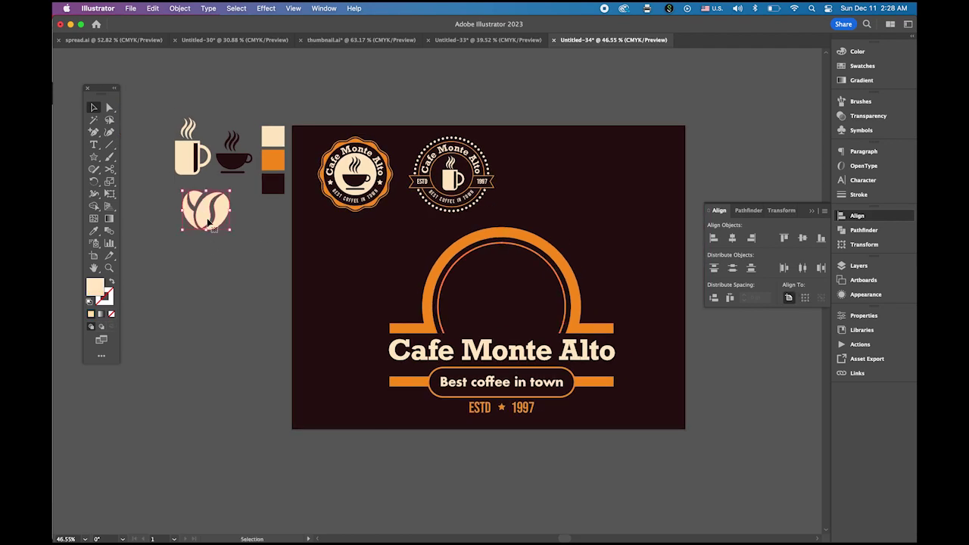
drag(209, 222, 529, 311)
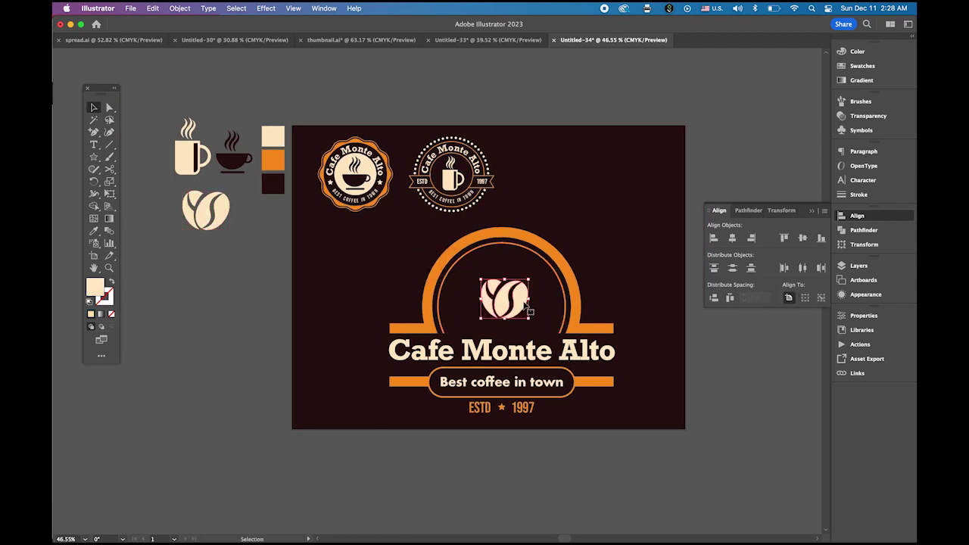
scroll(512, 287, up, 3)
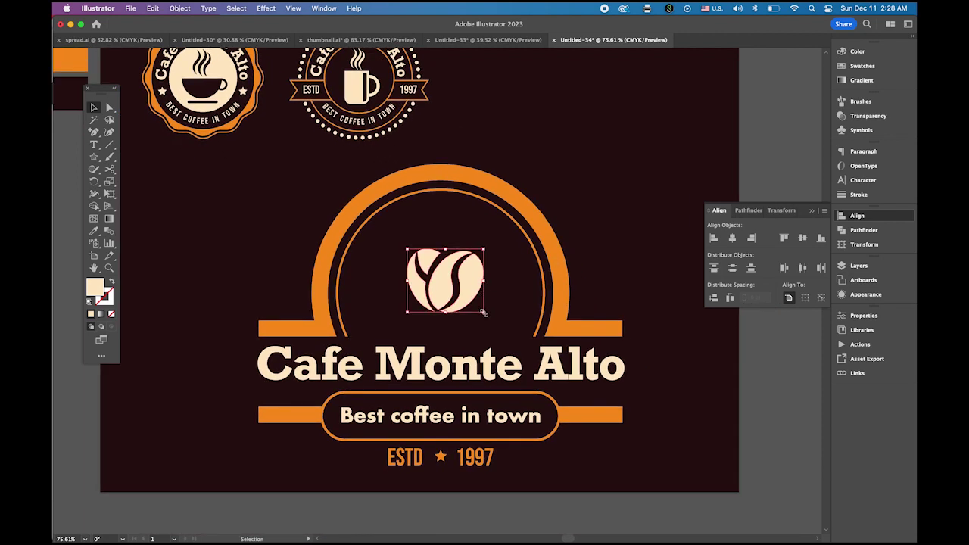
drag(483, 312, 514, 339)
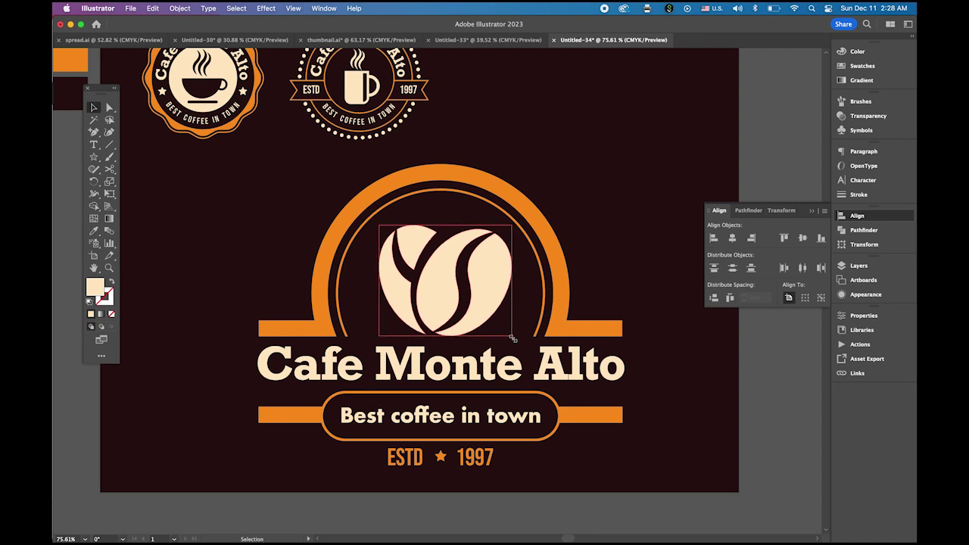
drag(475, 298, 474, 299)
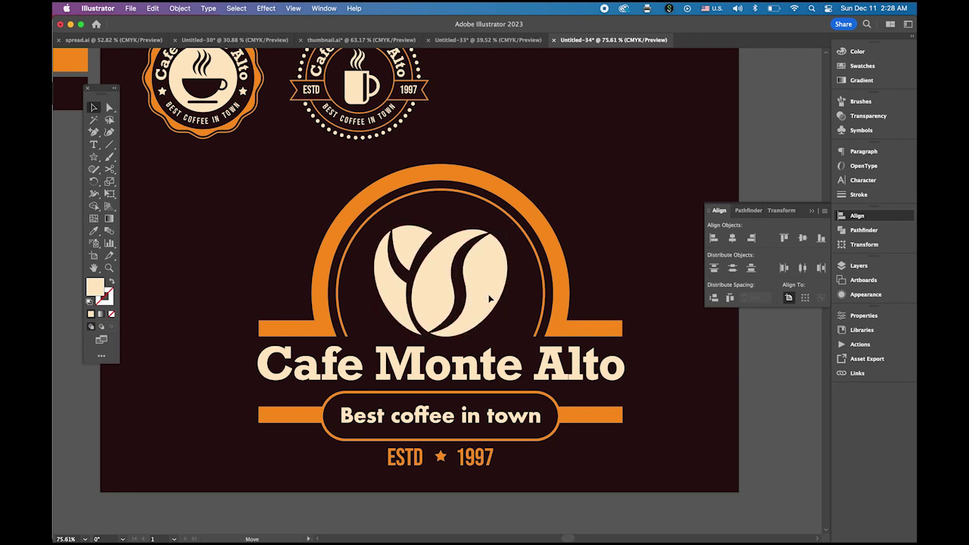
click(665, 227)
Step: Group all parts of the arch-shaped badge, including the beans, name, tagline and ESTD line
drag(586, 442, 577, 438)
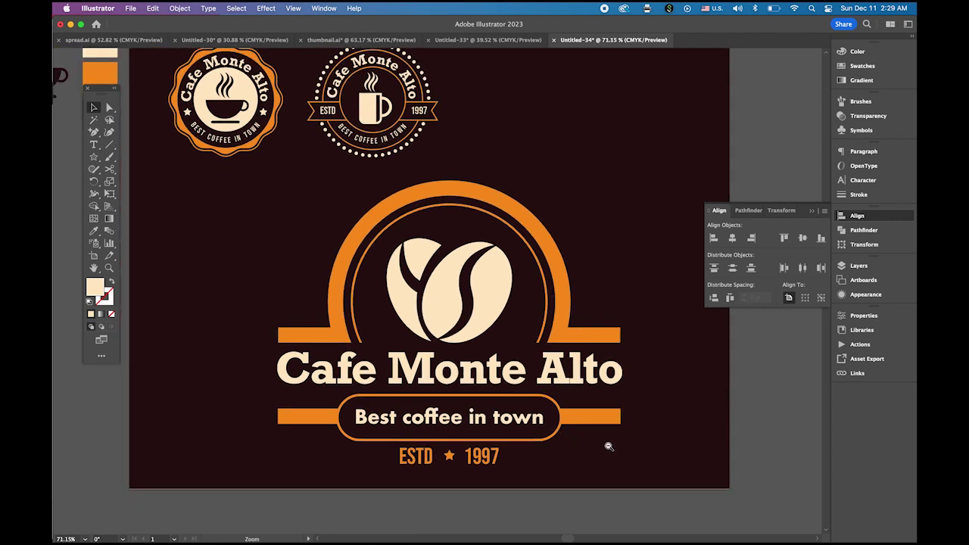
drag(610, 445, 613, 448)
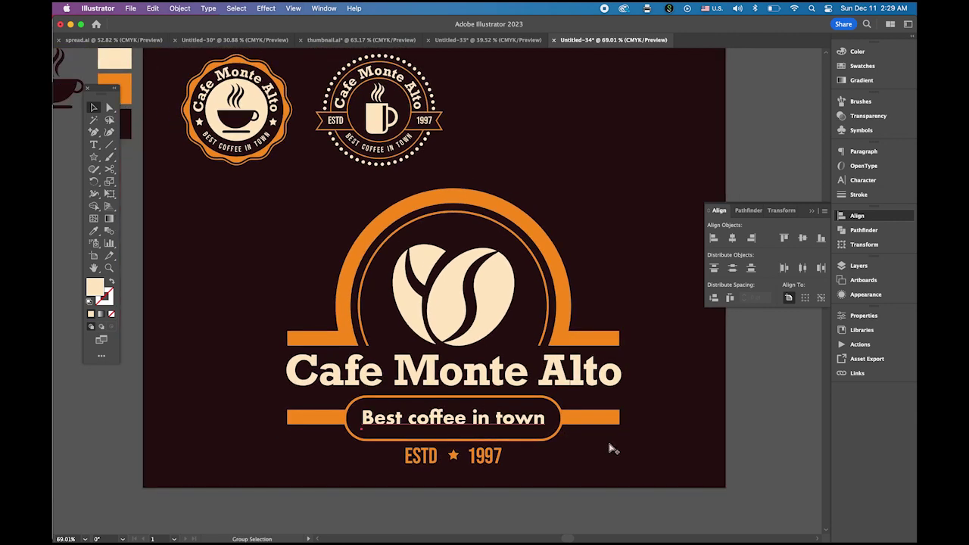
key(v)
click(522, 418)
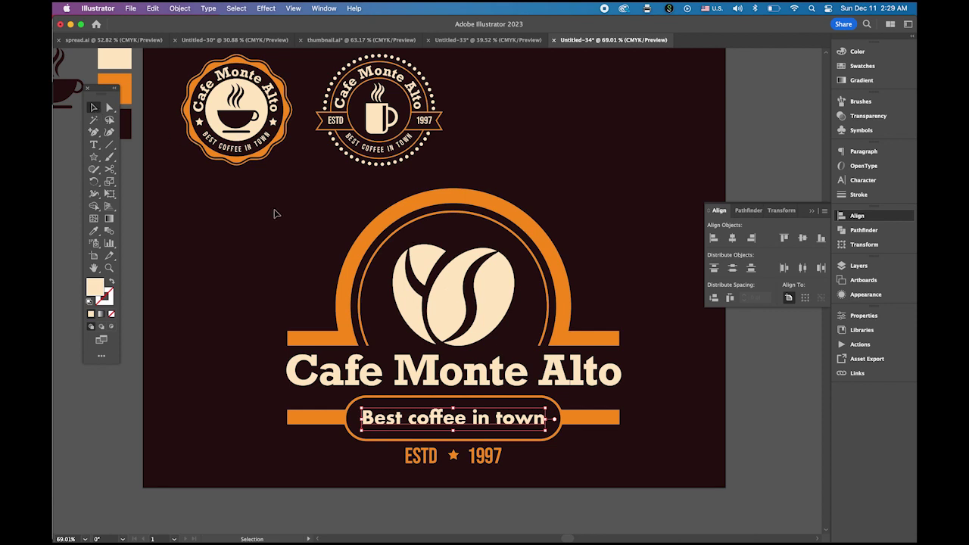
drag(301, 234, 638, 462)
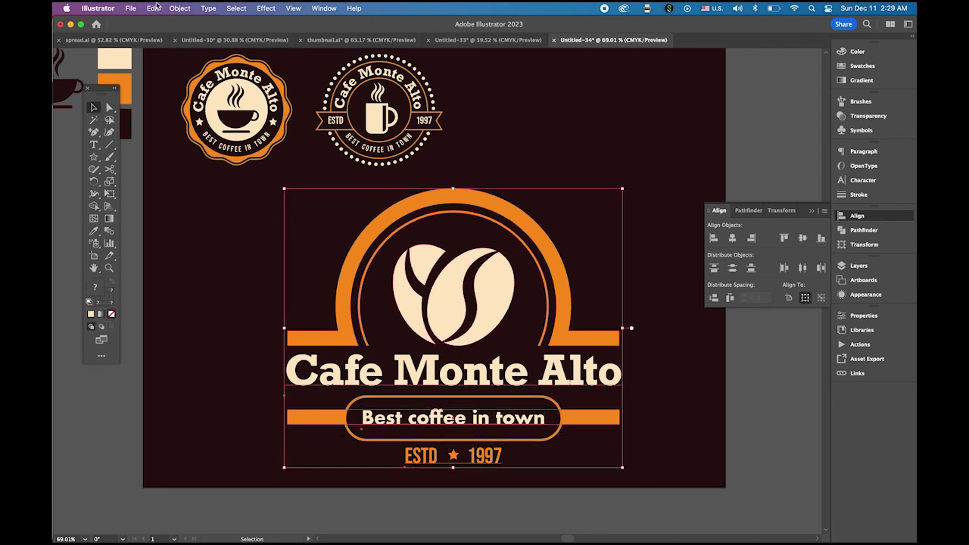
click(180, 8)
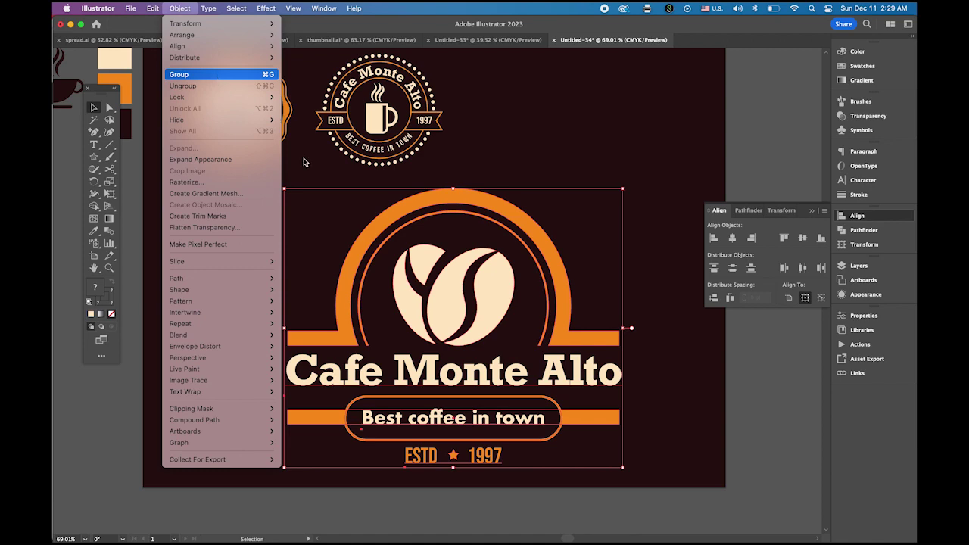
key(super+g)
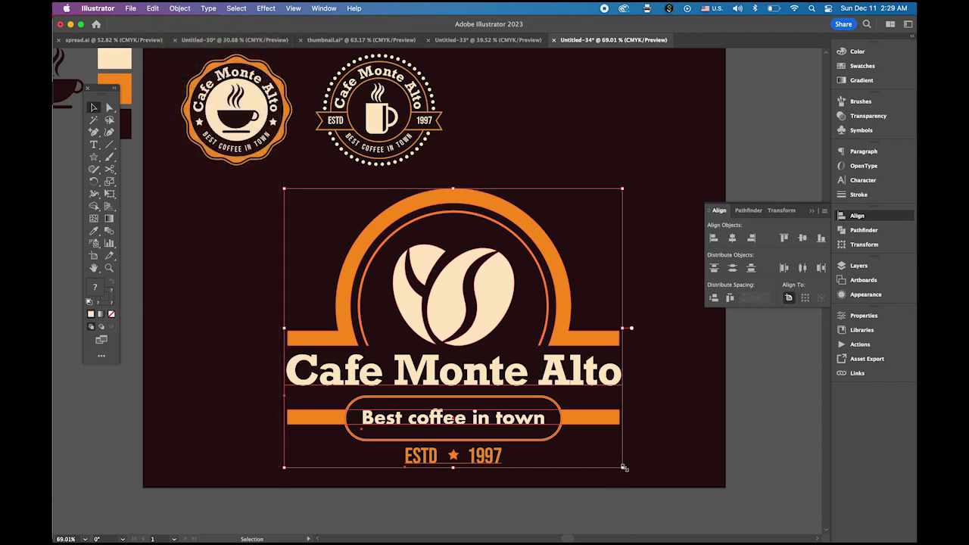
Step: Scale the arch-shaped badge down to the size of the other two and place it beside the second badge in the row
drag(624, 468, 421, 310)
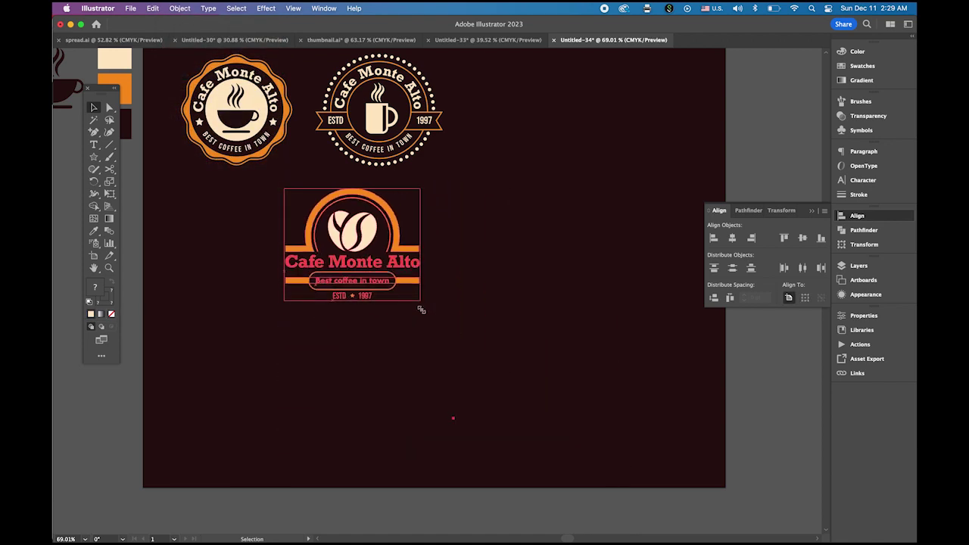
mouse_move(309, 240)
mouse_down()
mouse_move(386, 229)
mouse_move(491, 108)
mouse_up()
click(510, 216)
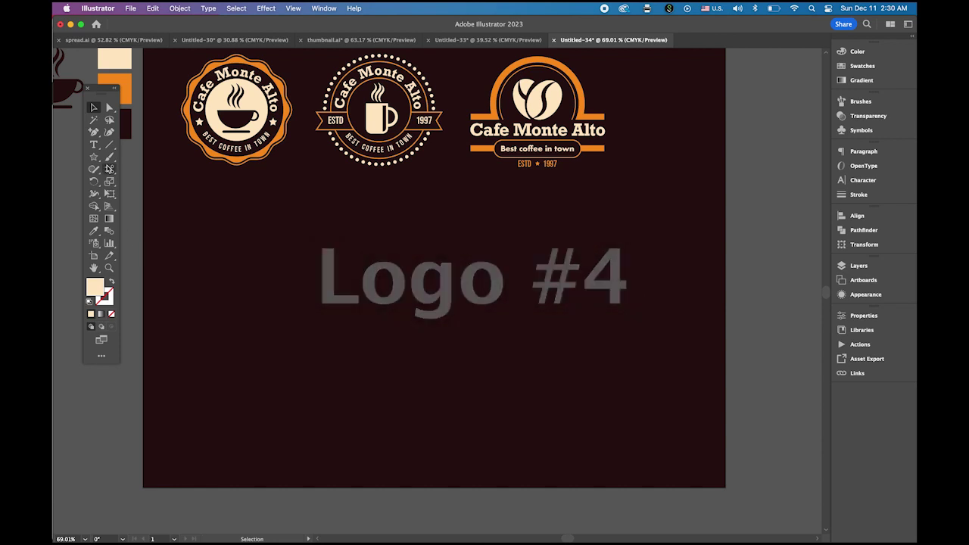
Step: Set up the Rectangle tool with no fill and an orange stroke from the swatches
click(95, 158)
drag(96, 158, 136, 157)
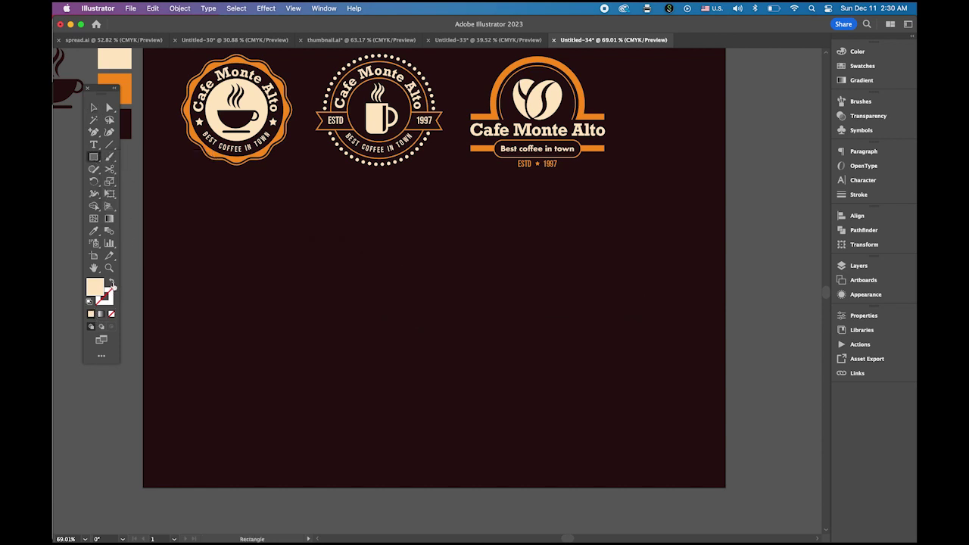
click(112, 284)
click(110, 303)
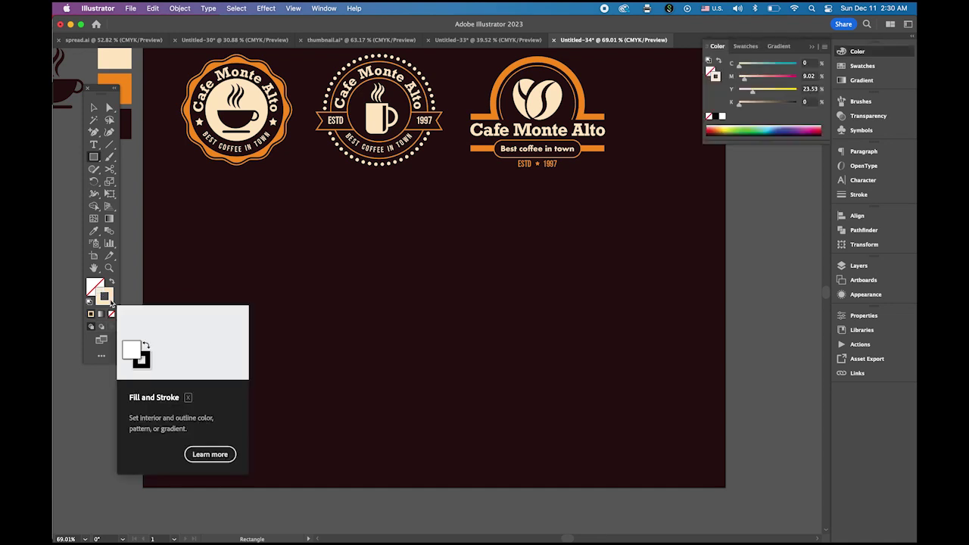
click(863, 66)
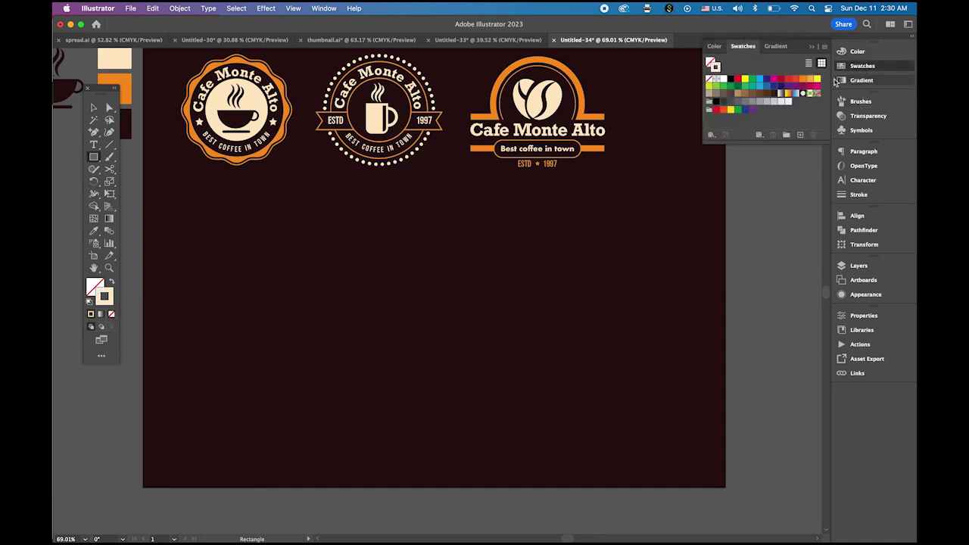
click(803, 81)
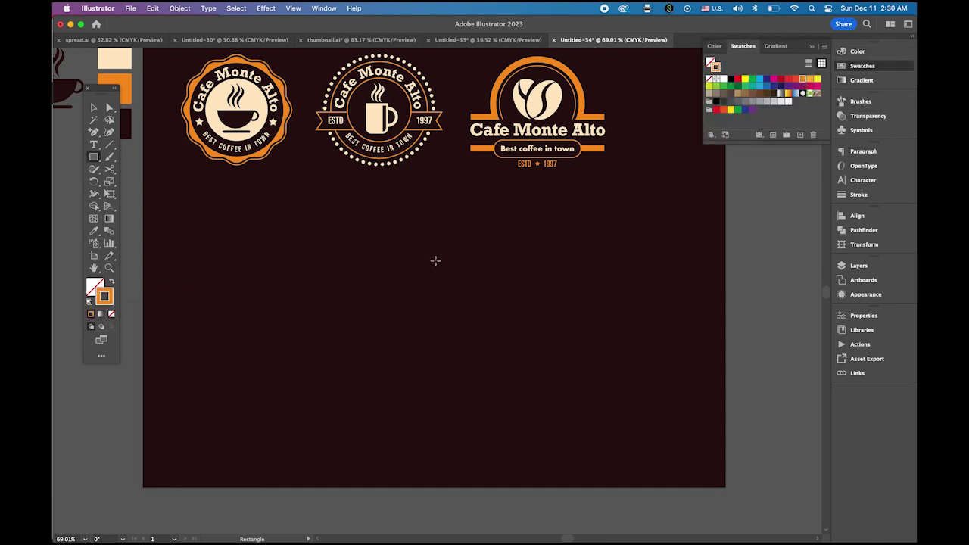
Step: Draw an orange outlined square below the finished badges and shift it slightly toward the middle of the artboard
drag(316, 245, 469, 337)
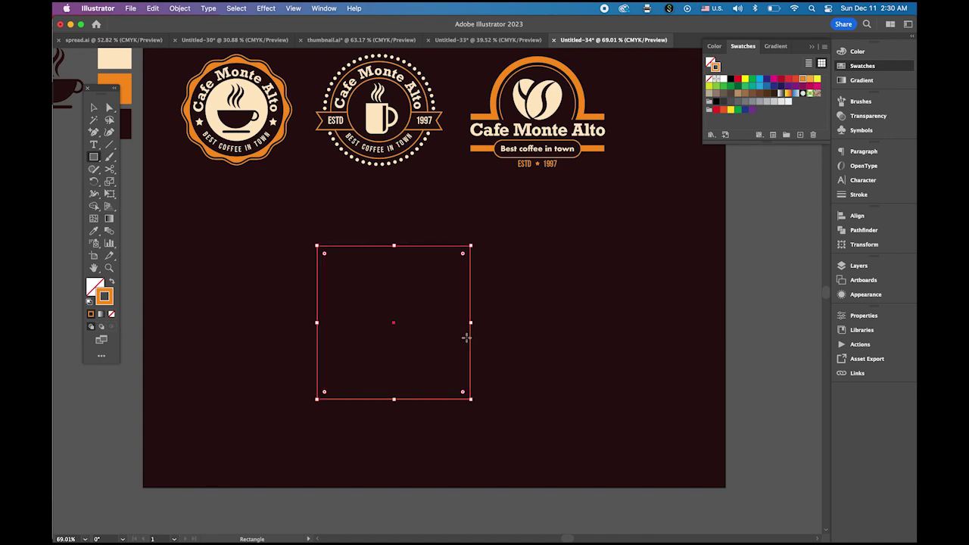
click(95, 108)
click(416, 354)
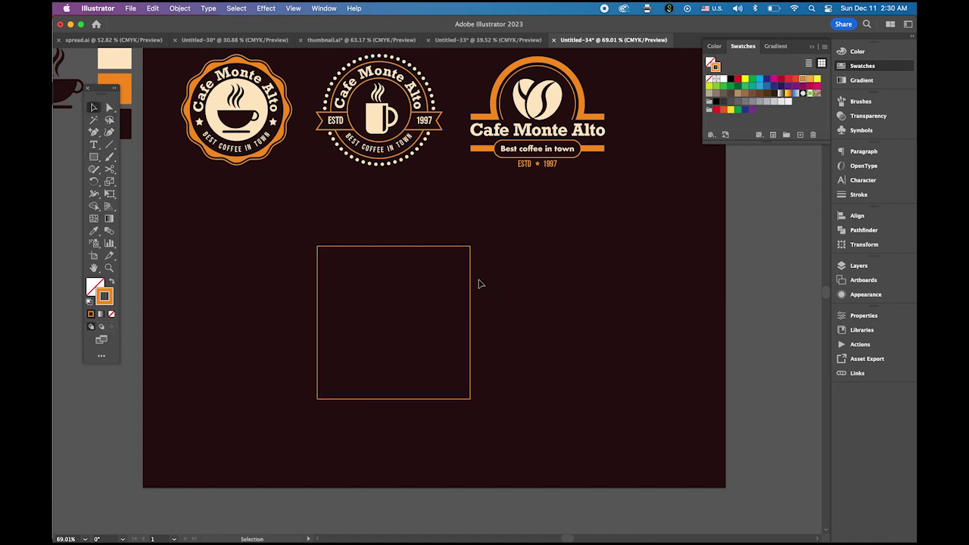
drag(470, 287, 495, 299)
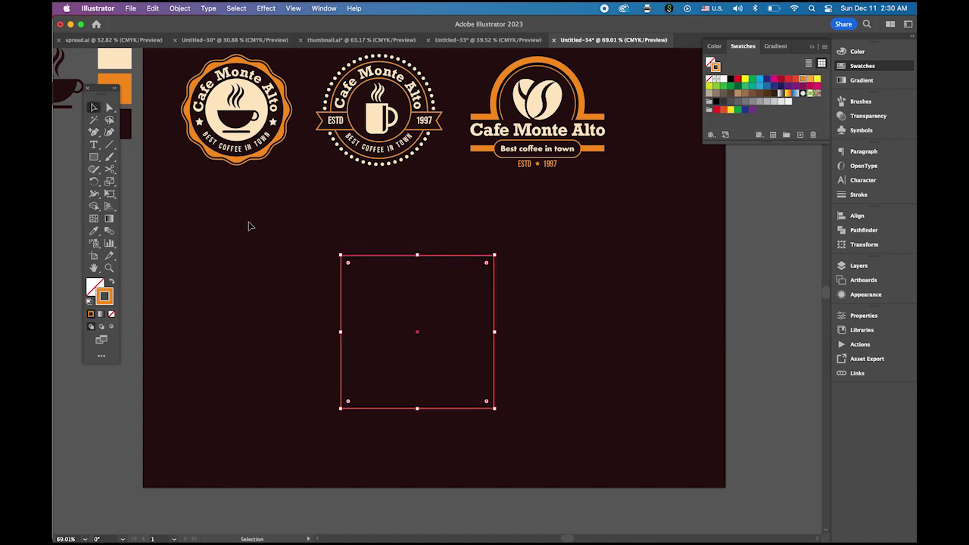
Step: Draw an orange outlined circle, narrower than the square, overlapping the square's upper edge
drag(94, 159, 135, 182)
mouse_move(371, 265)
mouse_down()
mouse_move(471, 345)
mouse_move(461, 346)
mouse_move(455, 310)
mouse_up()
click(95, 110)
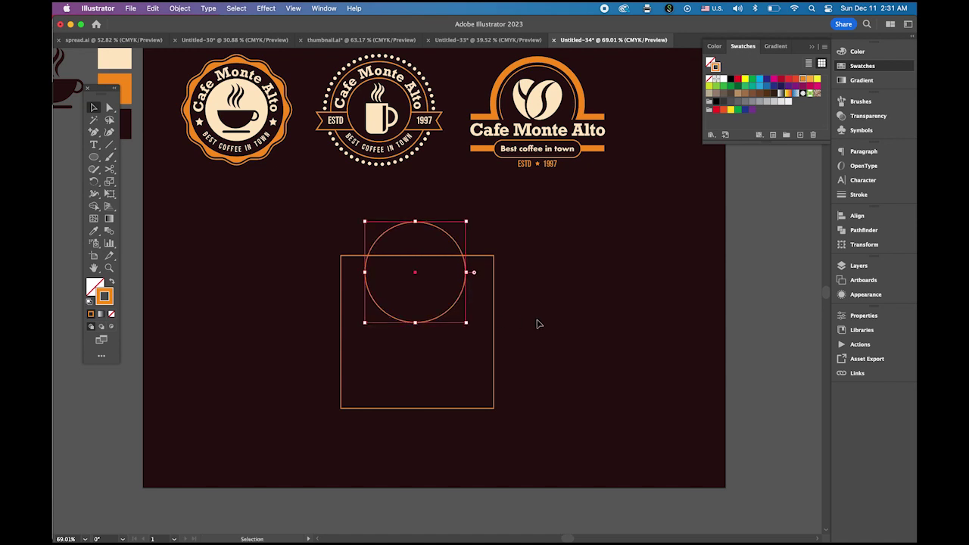
Step: Align the circle and the square to their common horizontal centre
shift+click(493, 306)
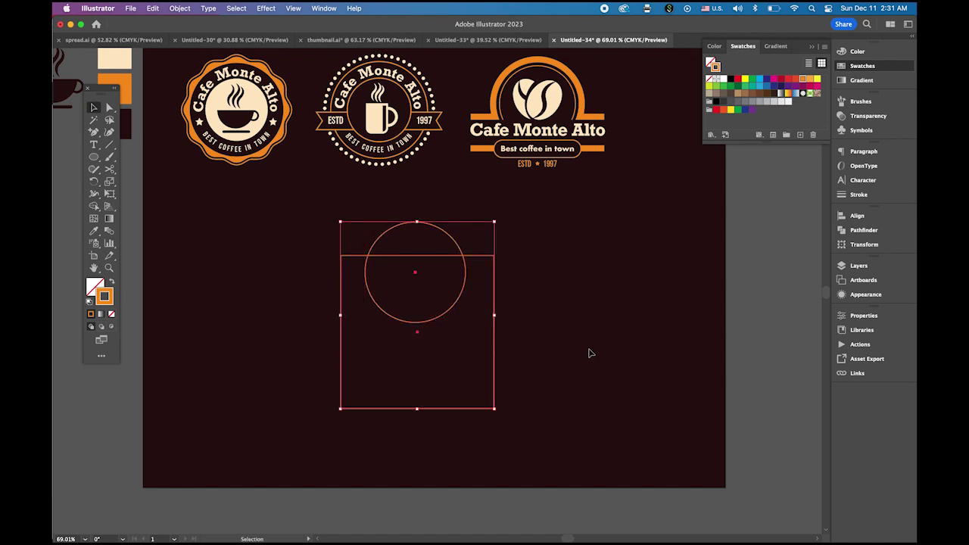
click(863, 222)
click(732, 238)
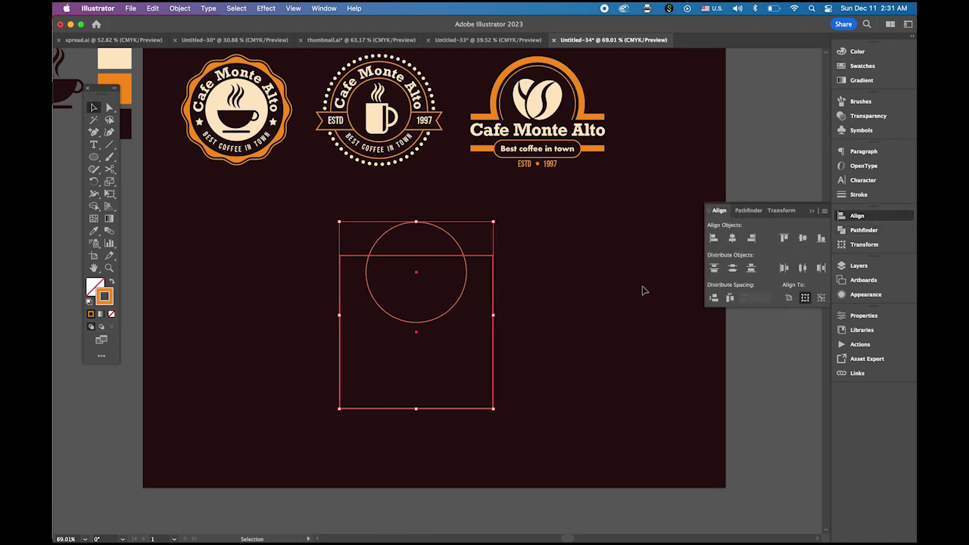
click(596, 305)
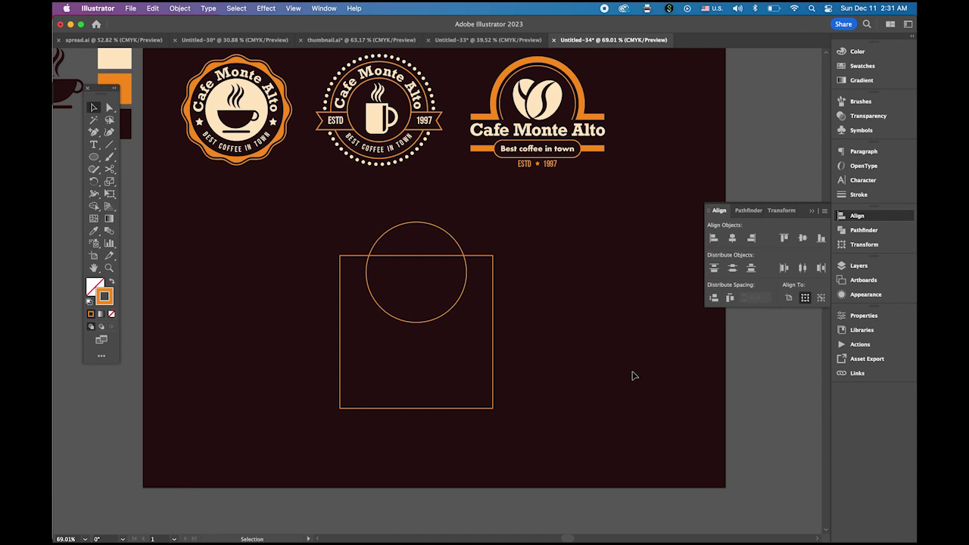
Step: Enlarge the circle slightly around its centre and nudge it down over the square's upper edge
click(464, 297)
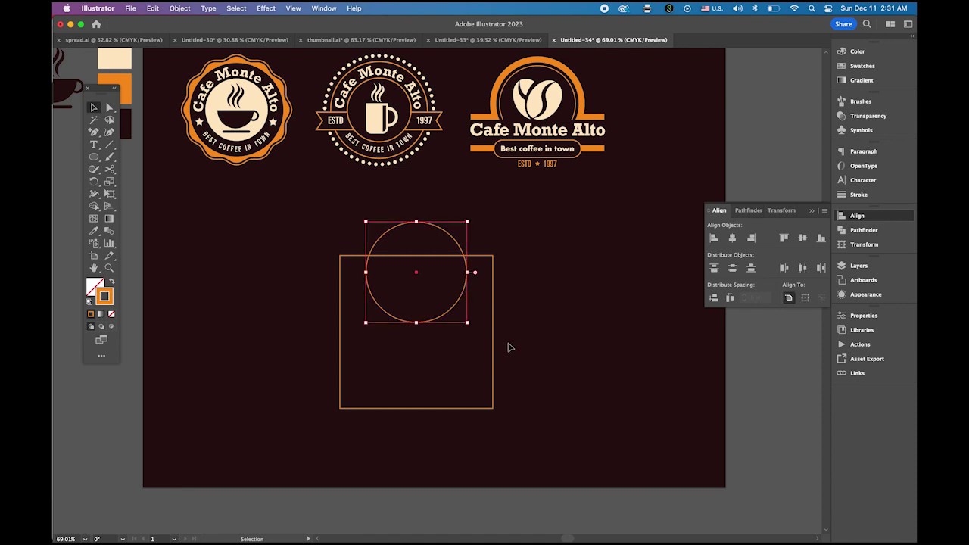
drag(467, 323, 493, 327)
key(Down)
key(Down)
key(Down)
key(Down)
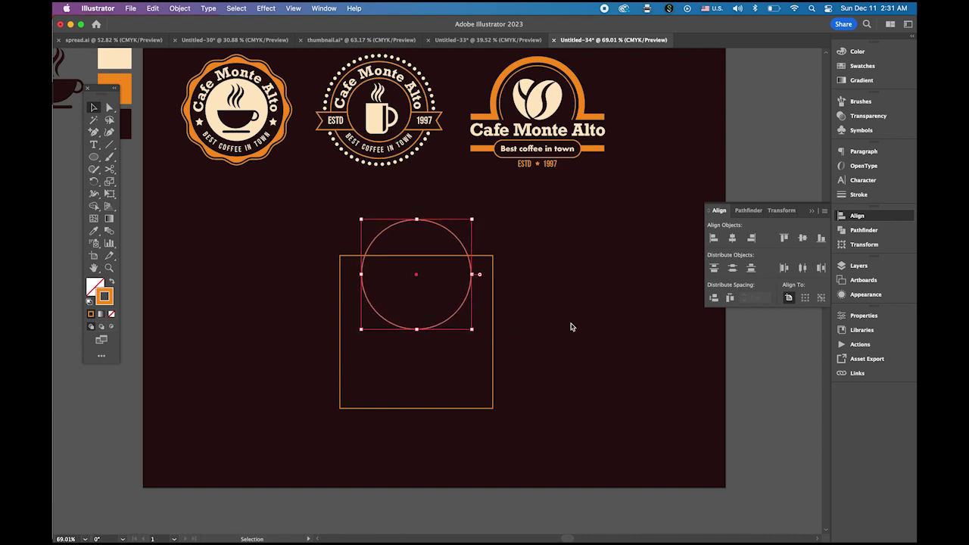
Step: Centre the enlarged circle horizontally on the square again
click(571, 327)
drag(579, 257, 422, 312)
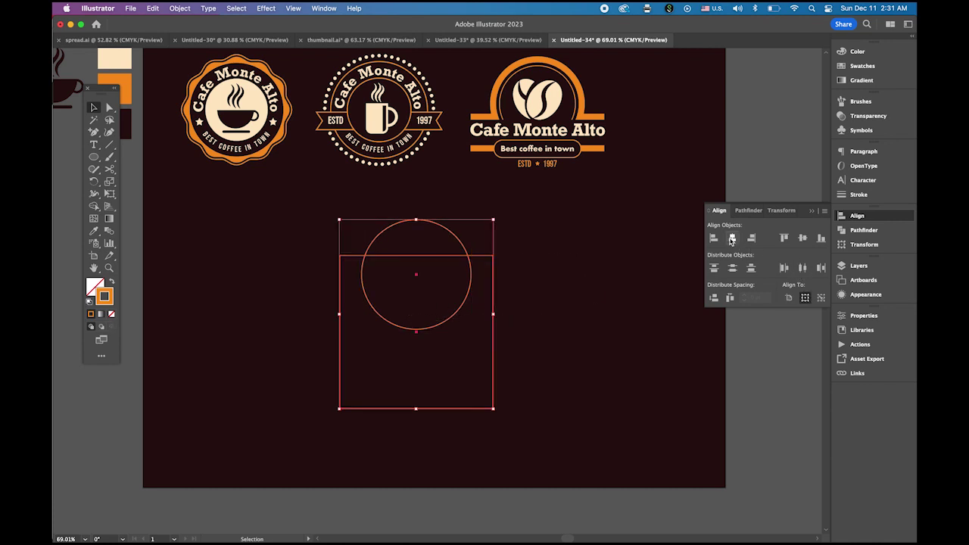
click(604, 297)
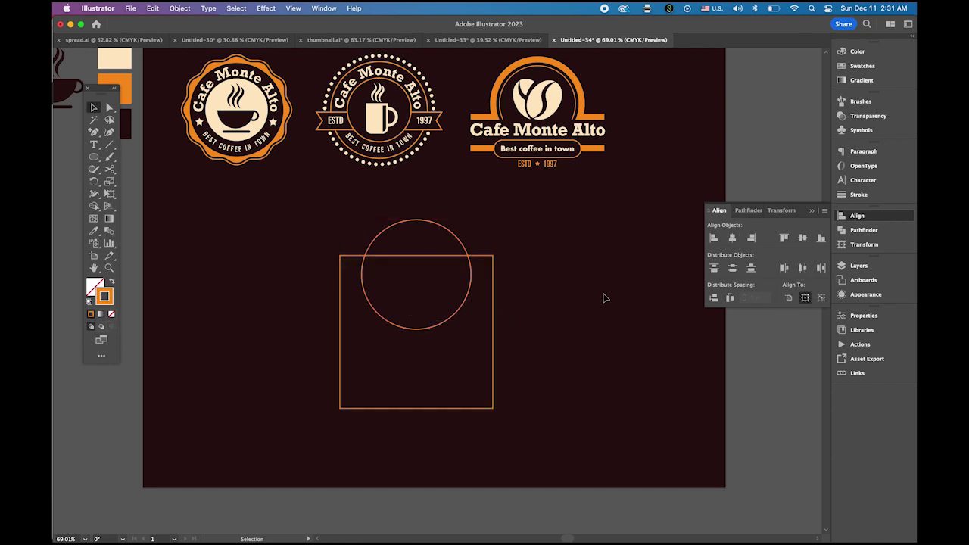
click(468, 303)
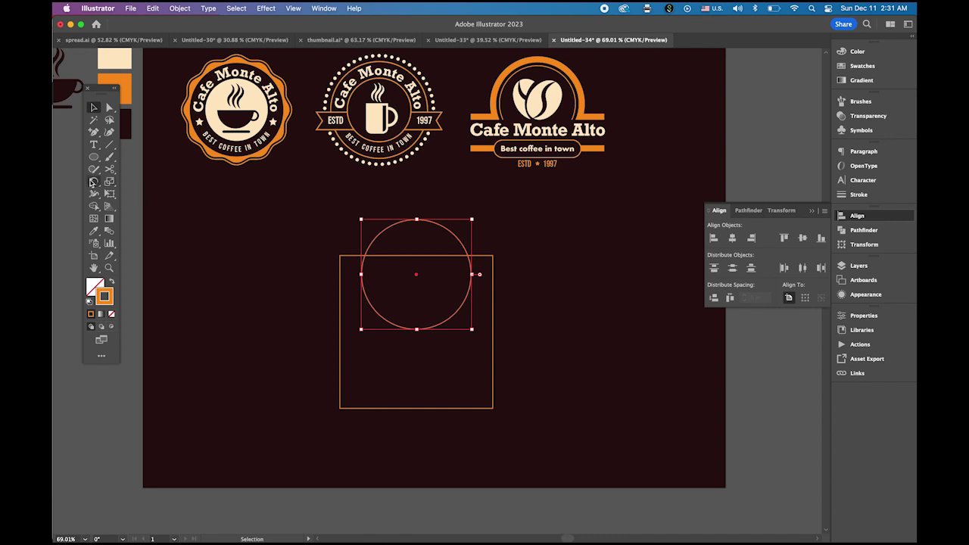
click(93, 182)
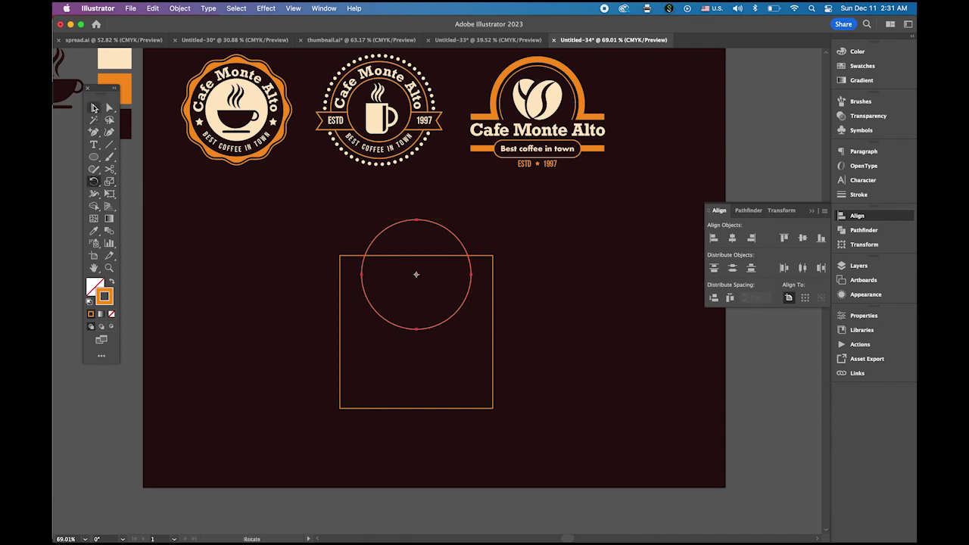
click(93, 108)
Step: Switch the canvas to outline view to reveal the centre points of the circle and the square
scroll(414, 313, up, 4)
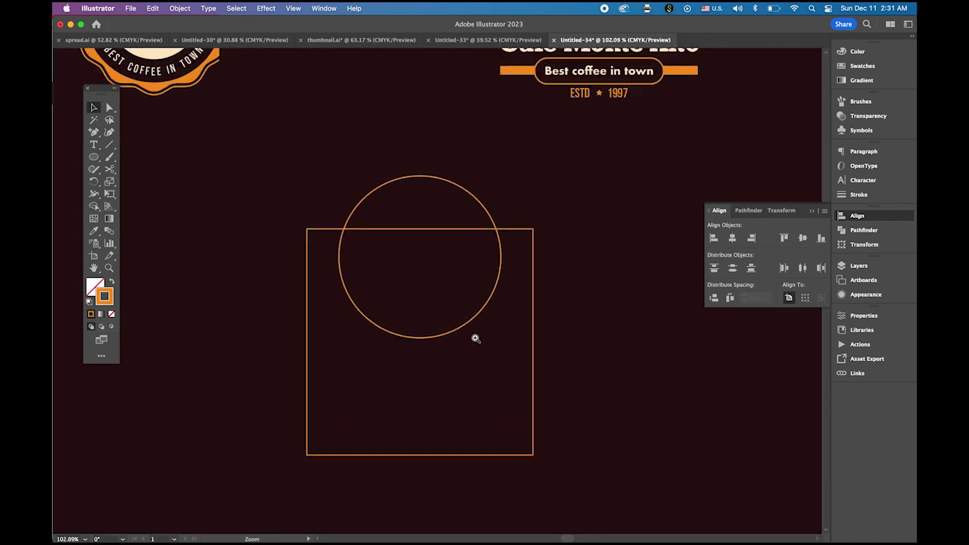
click(294, 8)
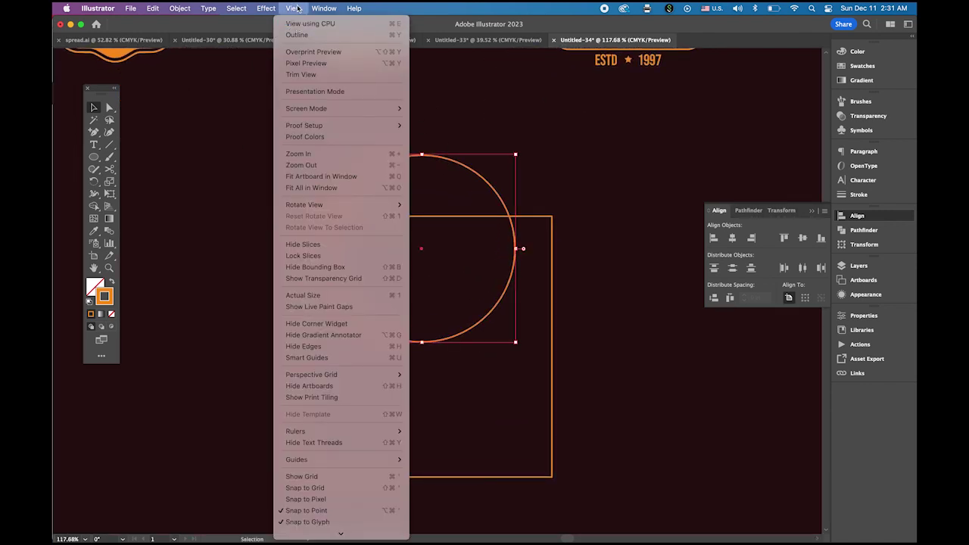
click(296, 35)
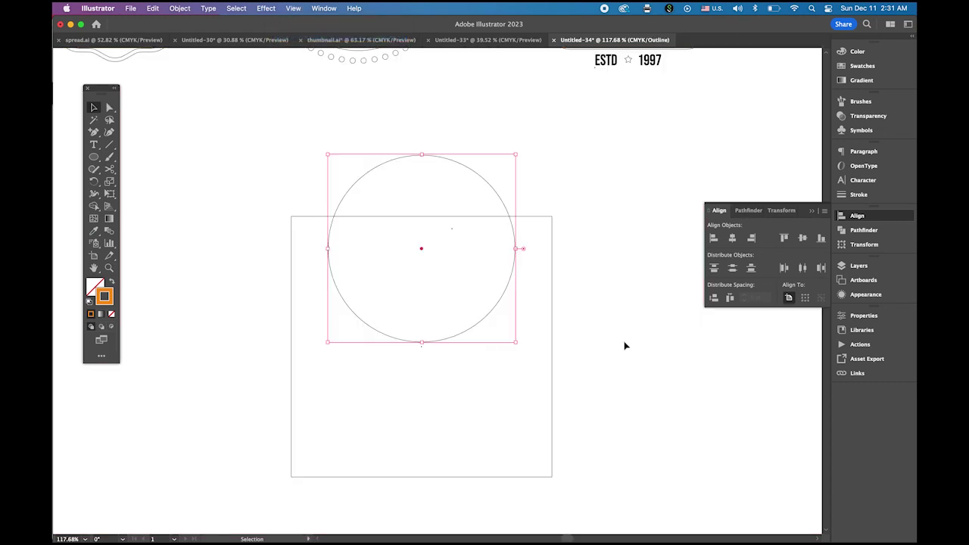
Step: Move the circle down in small increments until its lowest anchor point meets the square's centre point
click(457, 340)
drag(519, 339, 518, 343)
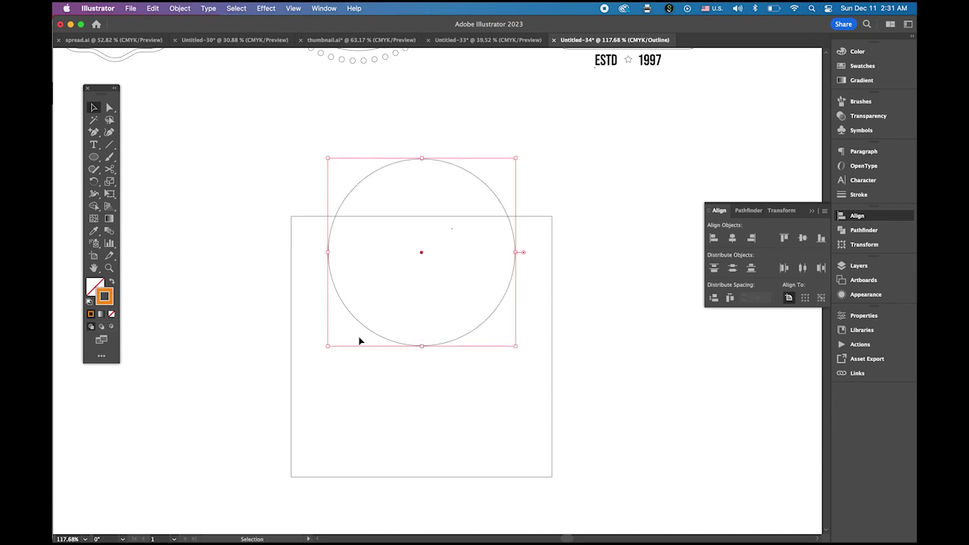
click(522, 363)
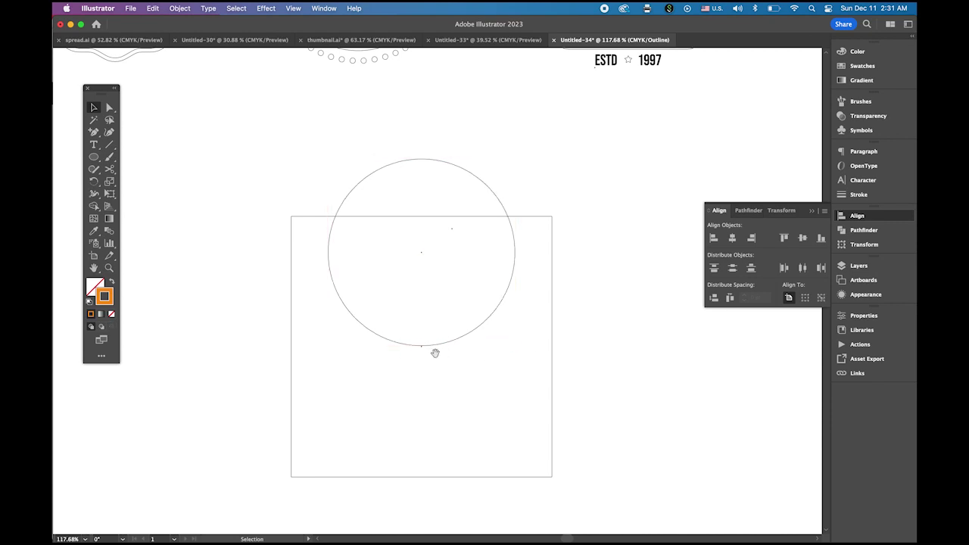
scroll(435, 354, up, 5)
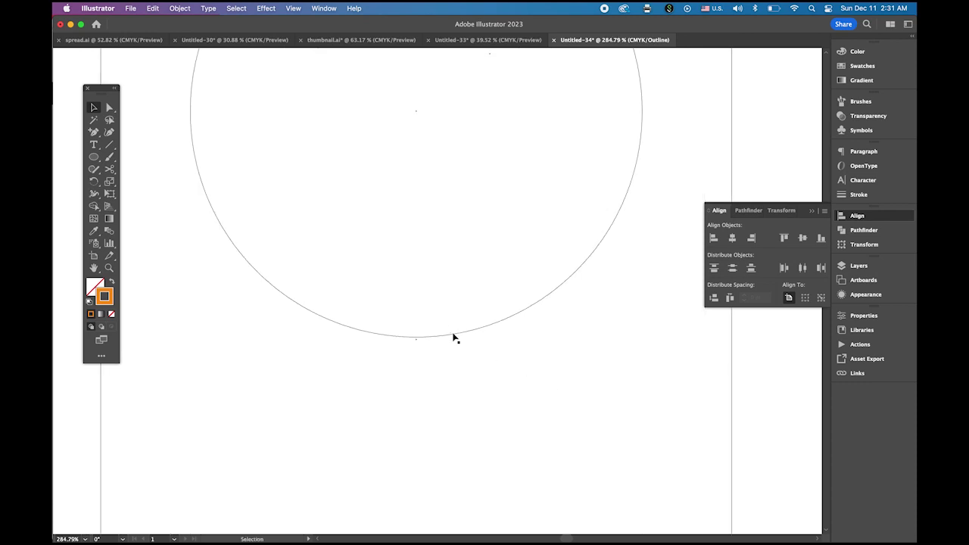
click(456, 340)
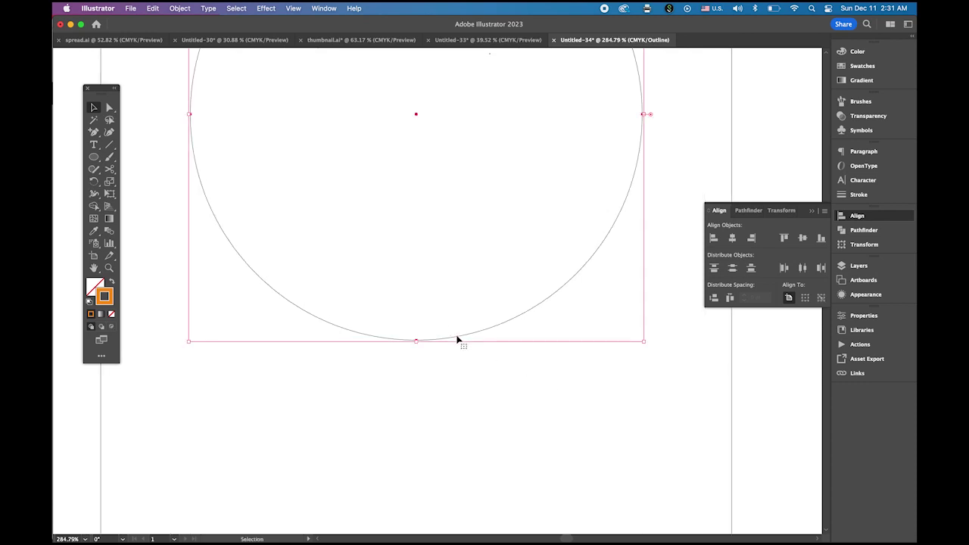
click(461, 331)
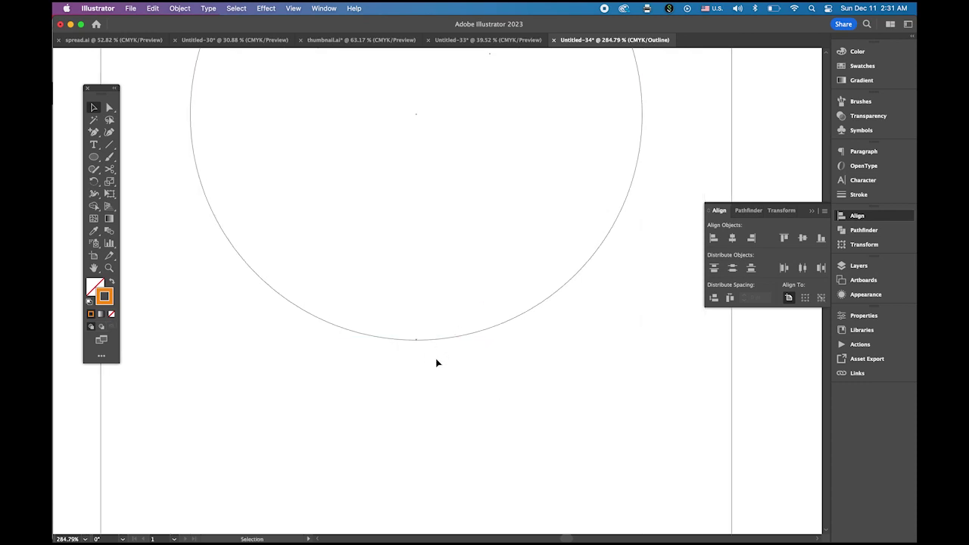
Step: Return the canvas from outline view to the normal colour preview
drag(599, 383, 480, 305)
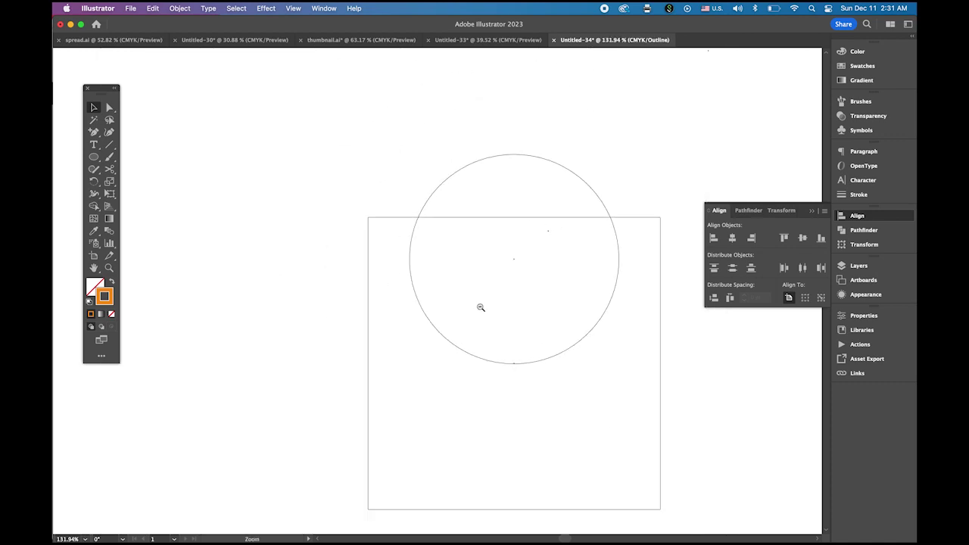
drag(537, 388, 435, 325)
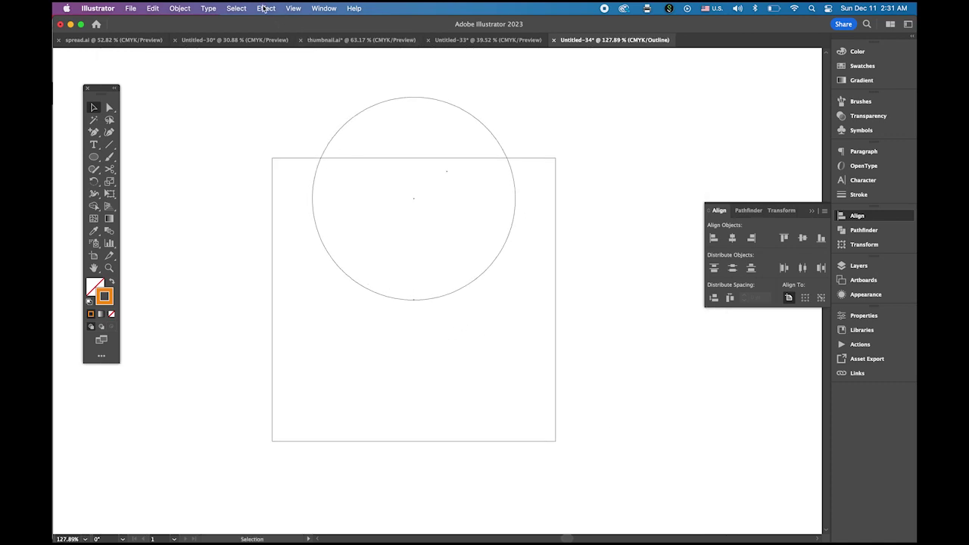
click(263, 8)
click(303, 35)
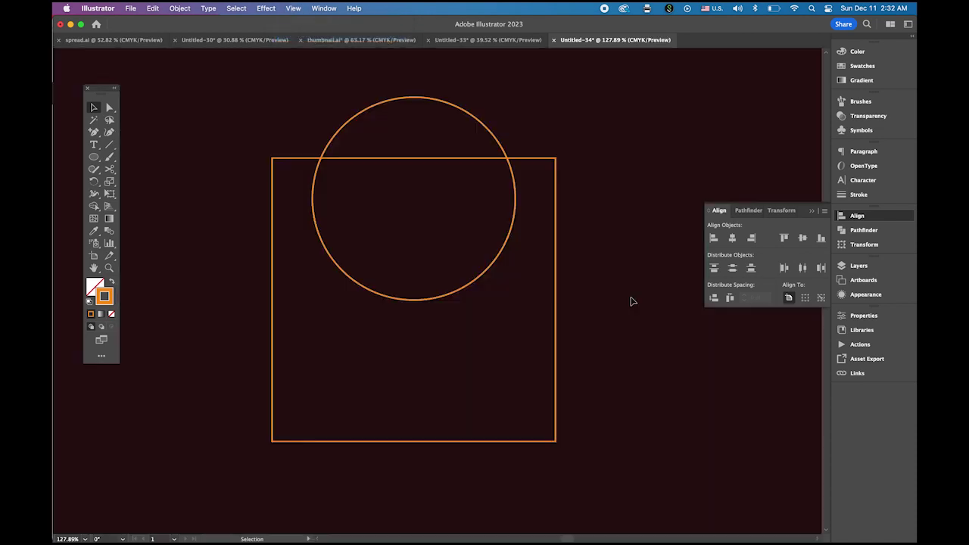
Step: Rotate a copy of the circle by 90° around its lowest anchor point at the square's centre
click(421, 99)
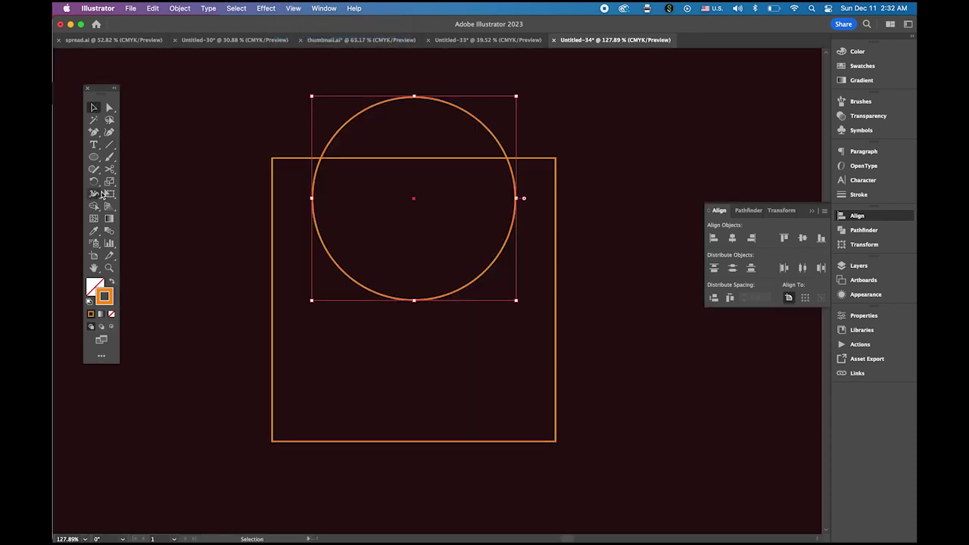
click(93, 182)
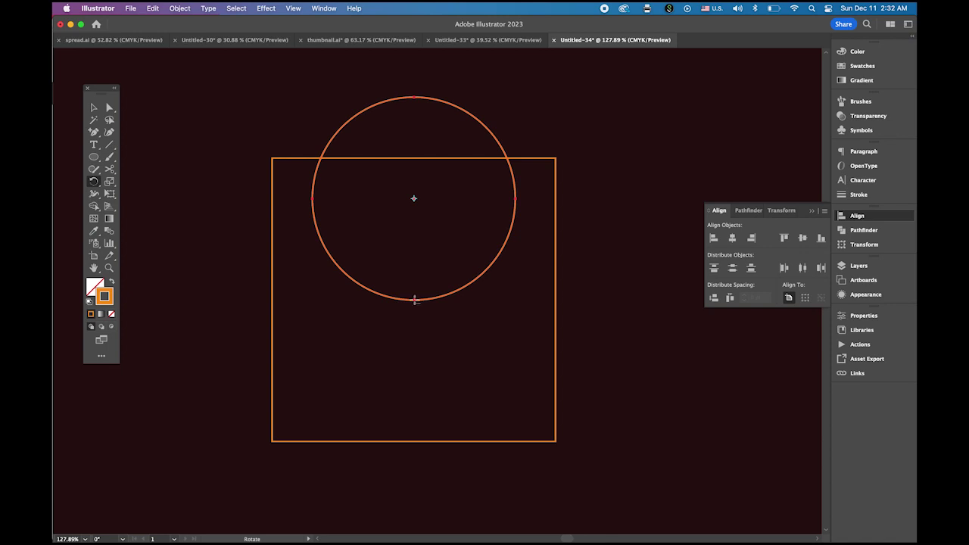
alt+click(415, 300)
click(497, 200)
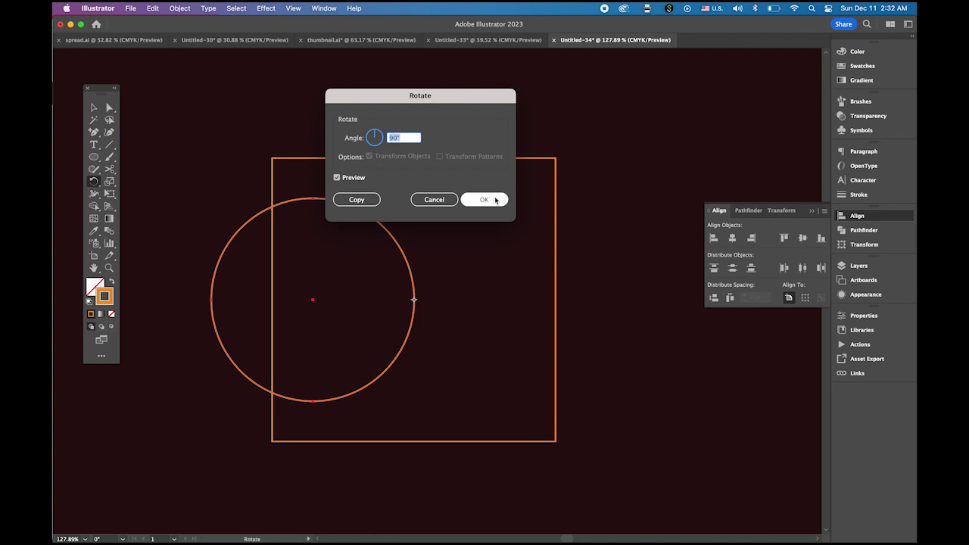
key(alt+Return)
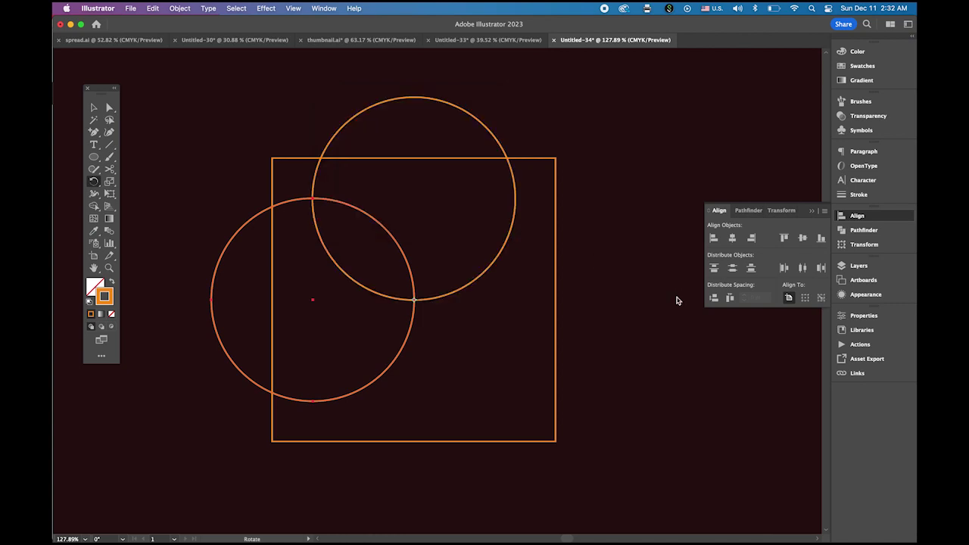
Step: Repeat the 90° rotated copy twice so that four circles surround the square's centre
key(v)
key(super+d)
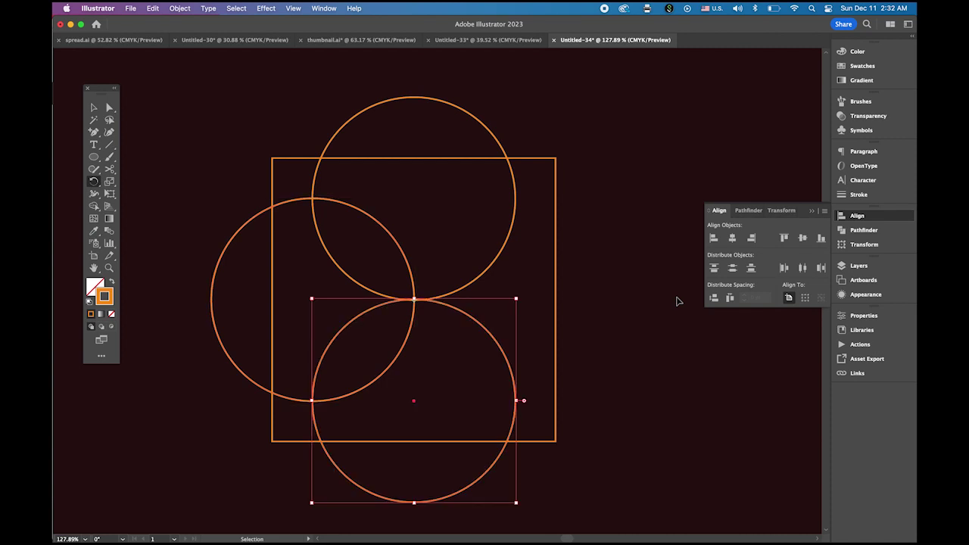
key(super+d)
key(r)
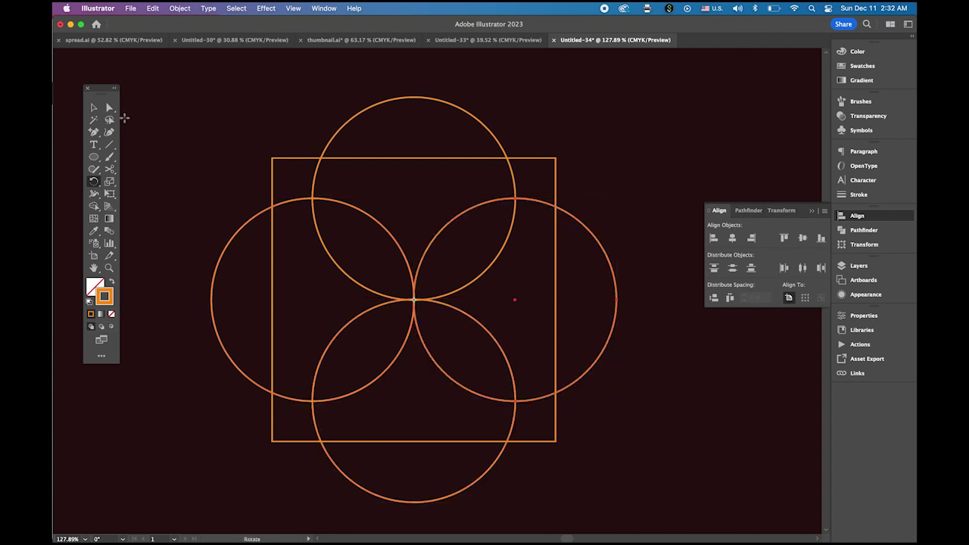
Step: Unite the four circles and the square into a single frame outline with Pathfinder
key(v)
click(234, 147)
drag(224, 118, 635, 440)
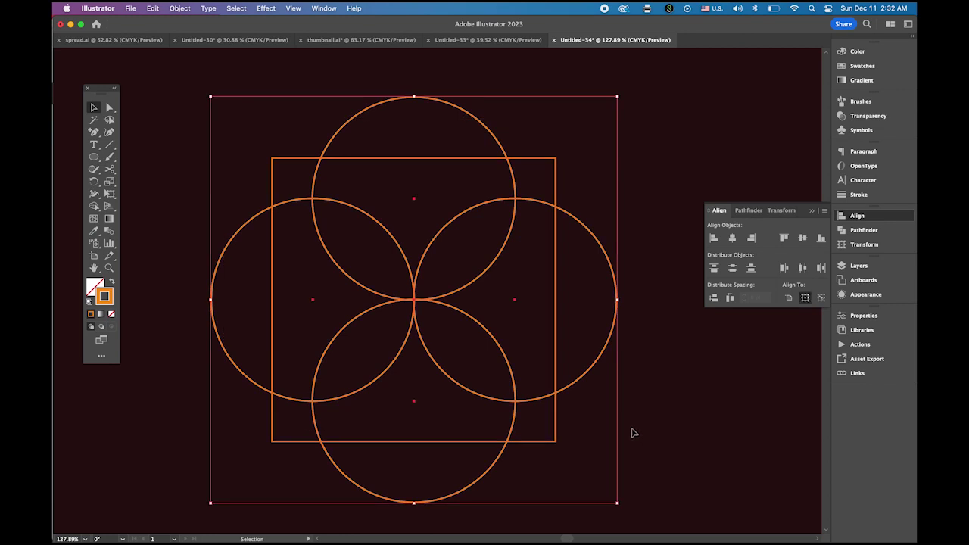
click(860, 234)
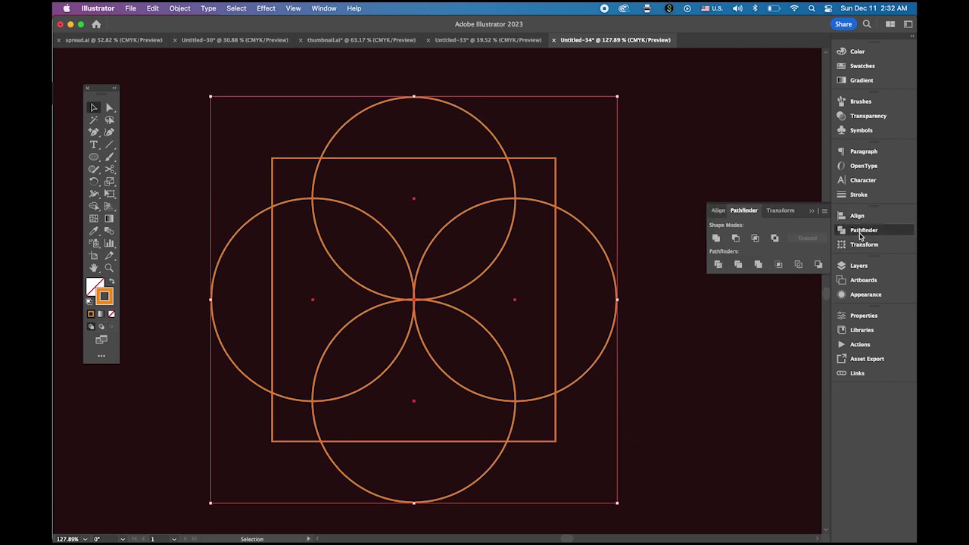
click(717, 238)
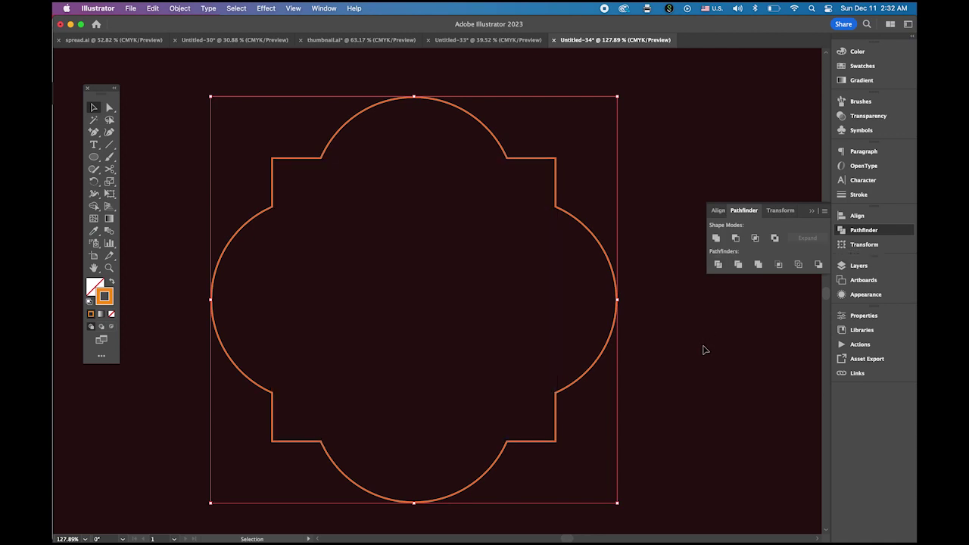
click(811, 212)
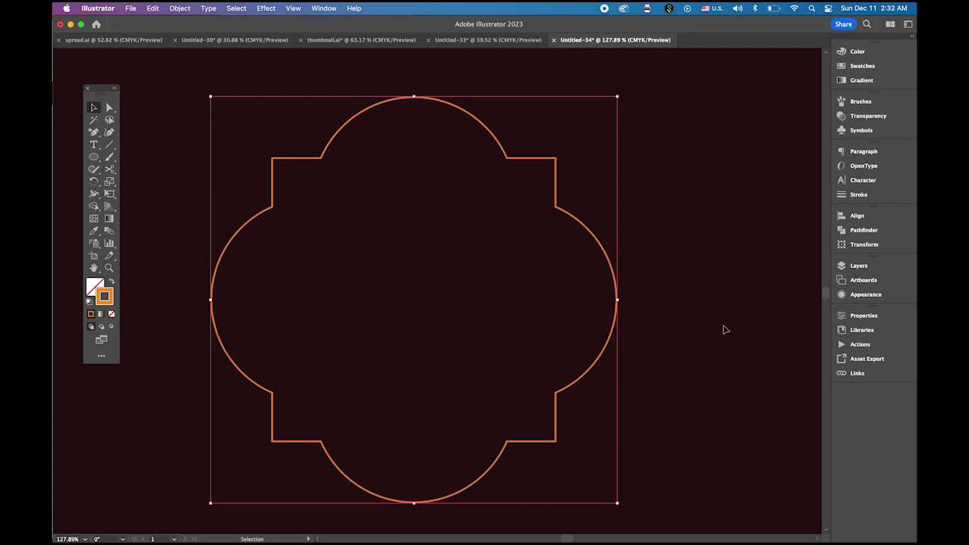
Step: Add a larger outline around the frame with Offset Path, using an 8 pt offset and miter joins
key(z)
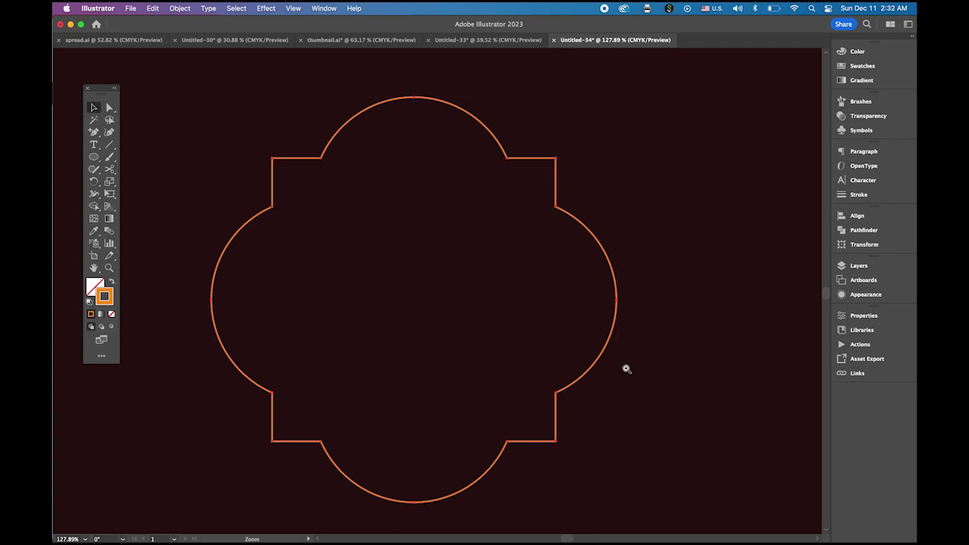
drag(625, 368, 576, 356)
drag(678, 363, 621, 346)
key(v)
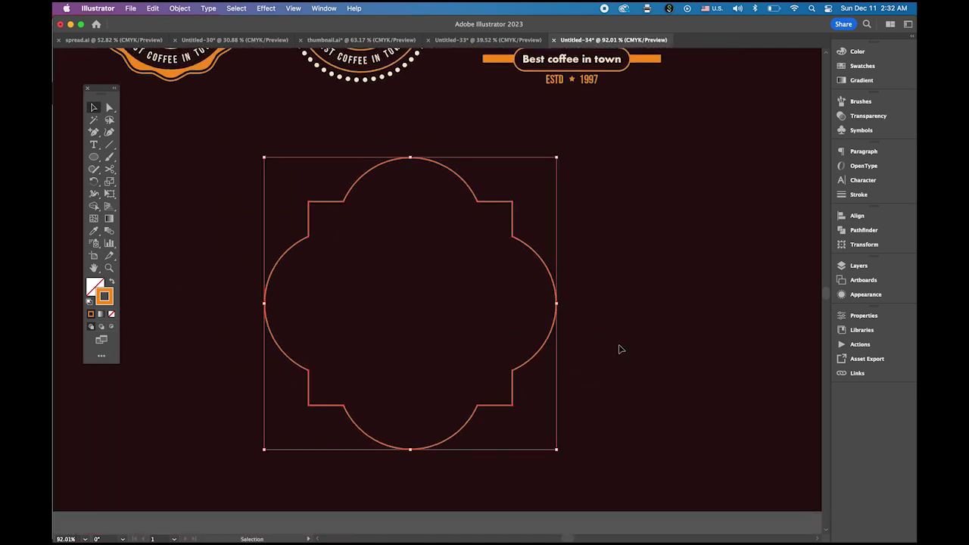
click(184, 9)
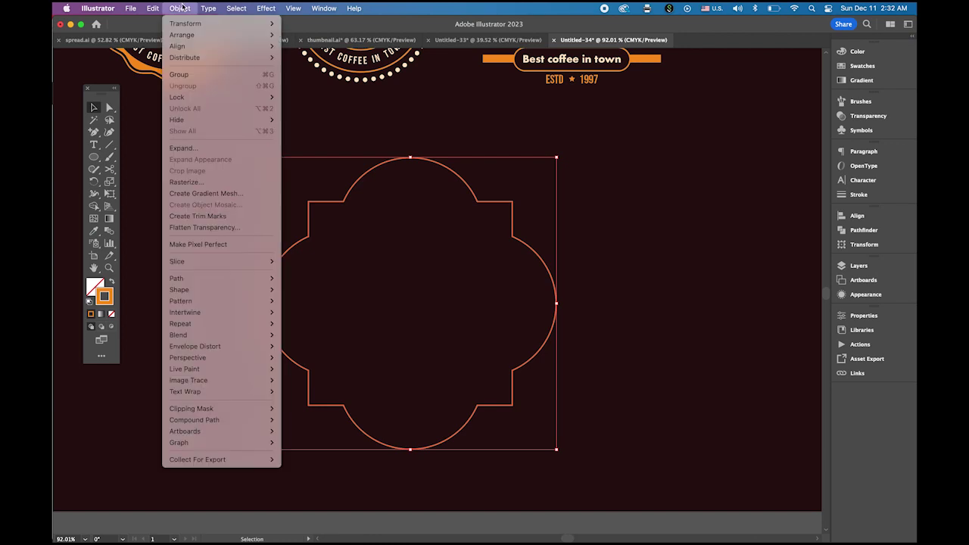
mouse_move(202, 283)
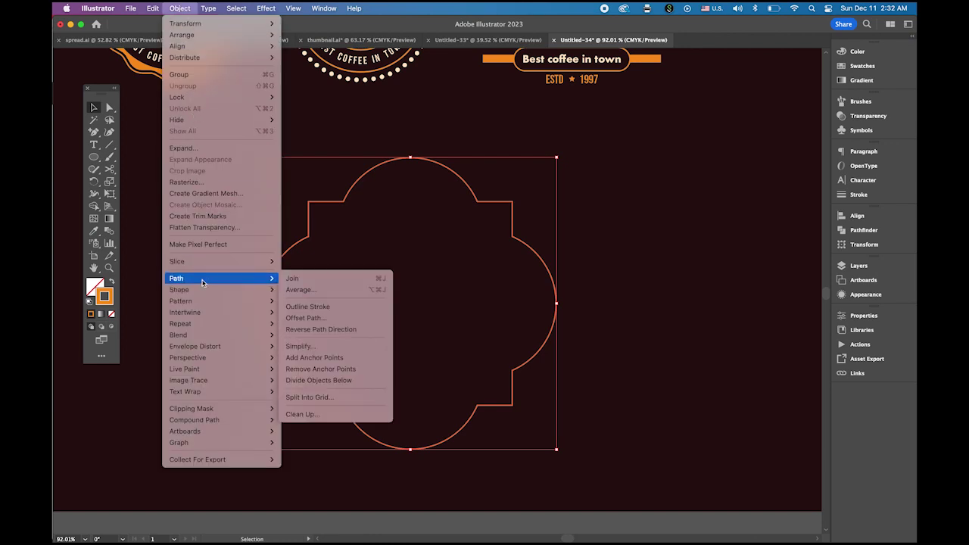
click(323, 320)
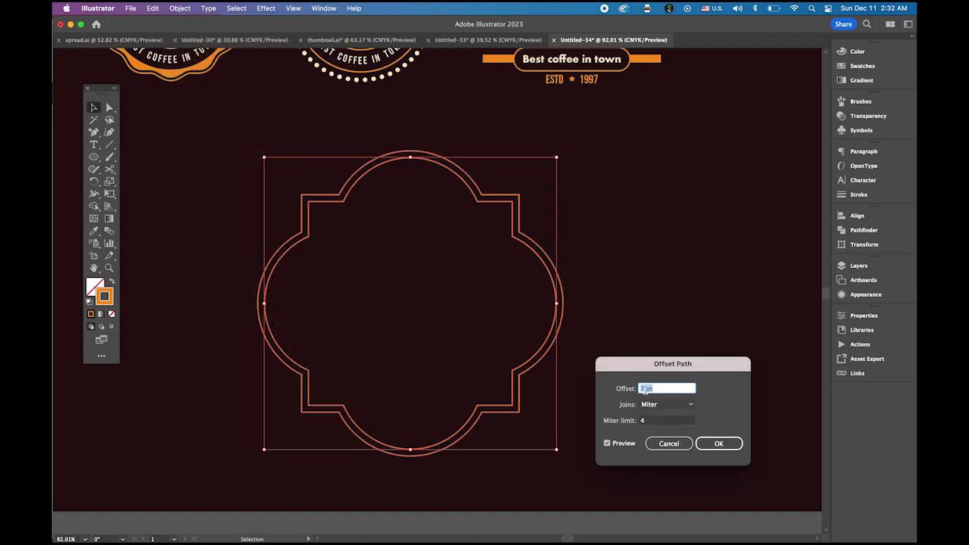
click(645, 388)
text(8)
click(719, 444)
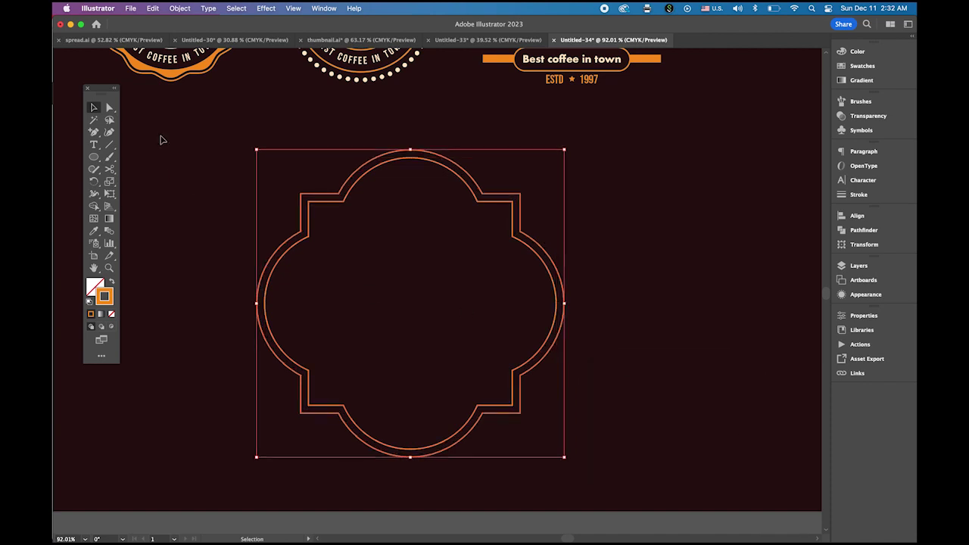
Step: Set the inner frame outline's stroke weight to 10 pt
click(479, 204)
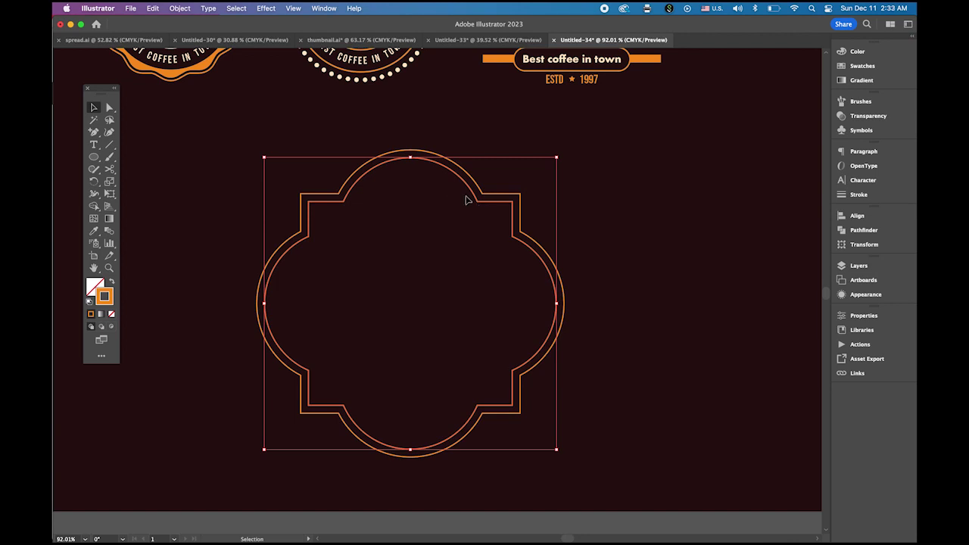
click(859, 196)
click(749, 160)
click(749, 161)
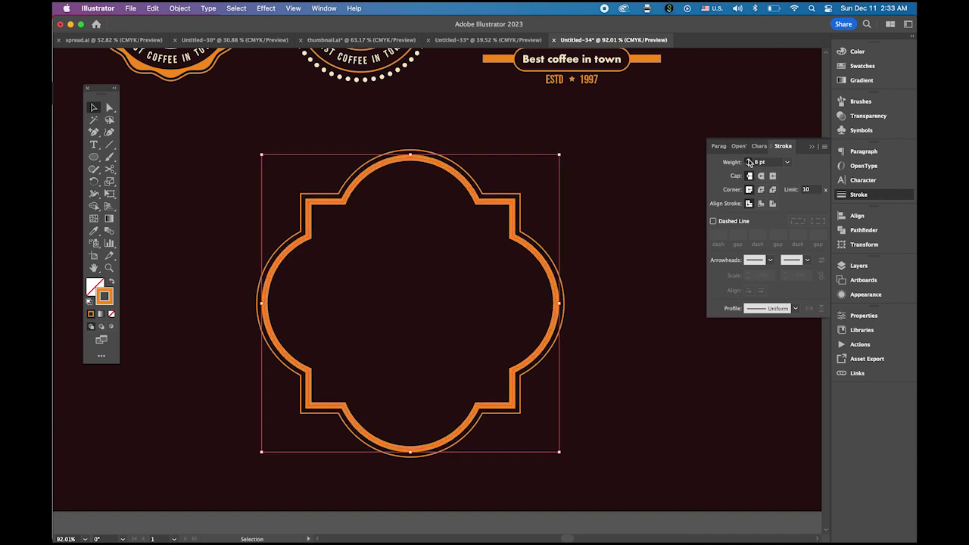
click(749, 160)
click(750, 161)
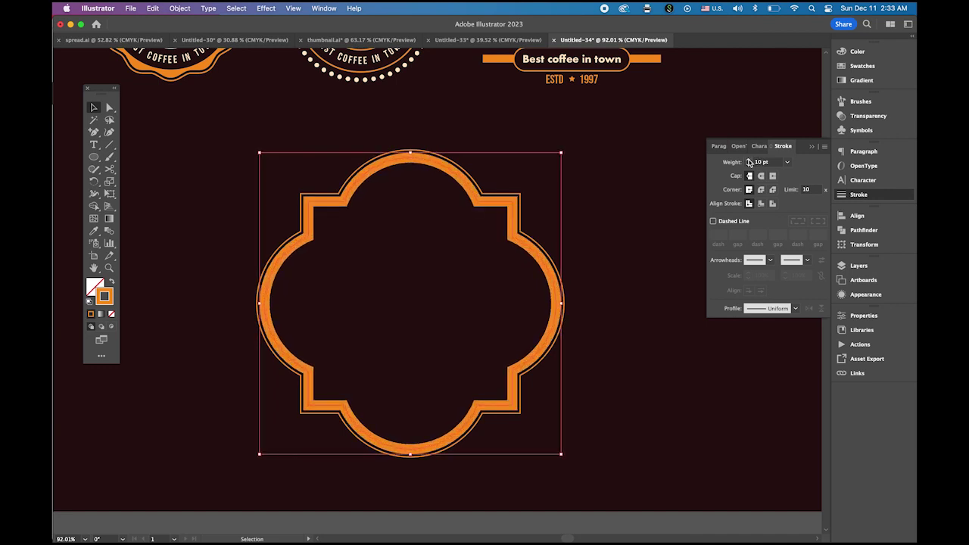
click(654, 216)
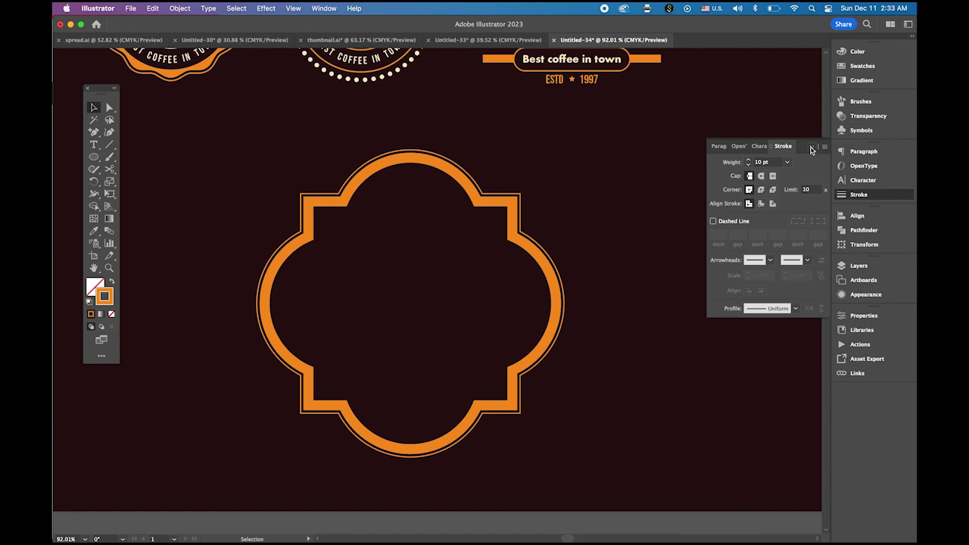
click(812, 149)
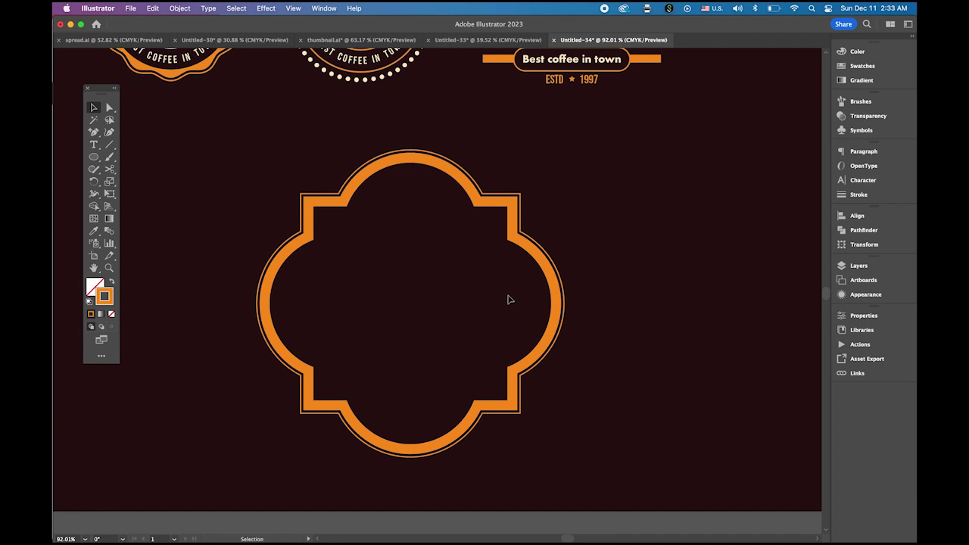
Step: Add the text "Monte Alto" inside the frame, enlarge it, and move it to the frame's centre
click(93, 144)
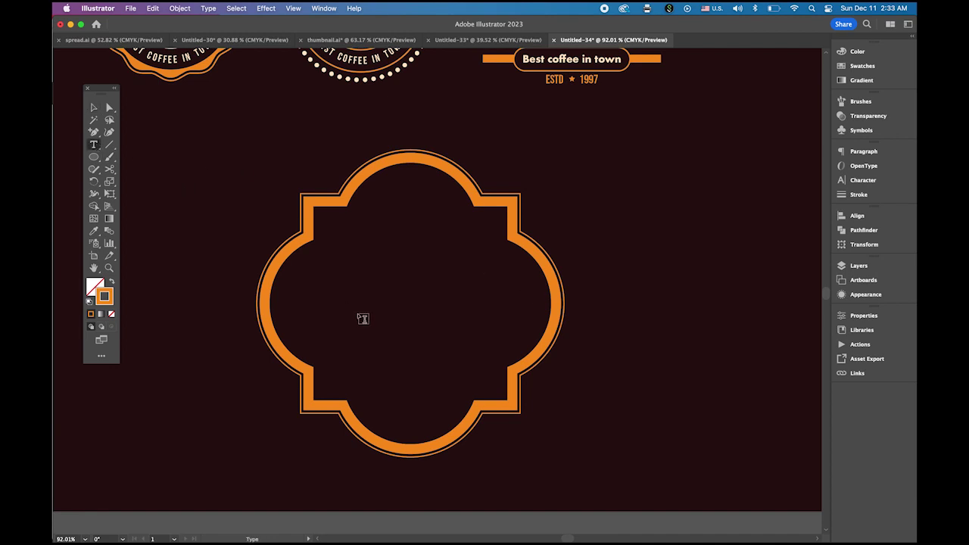
click(323, 308)
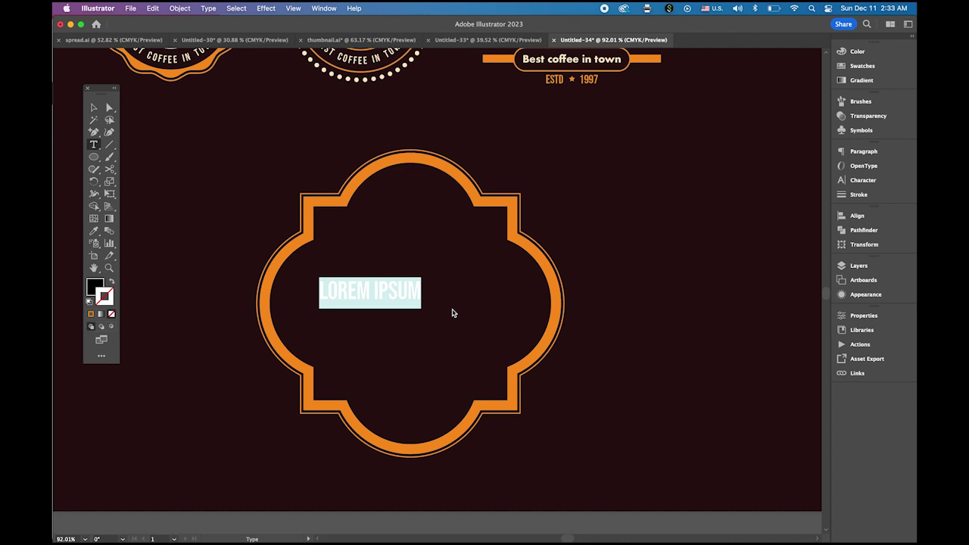
text(MONTE)
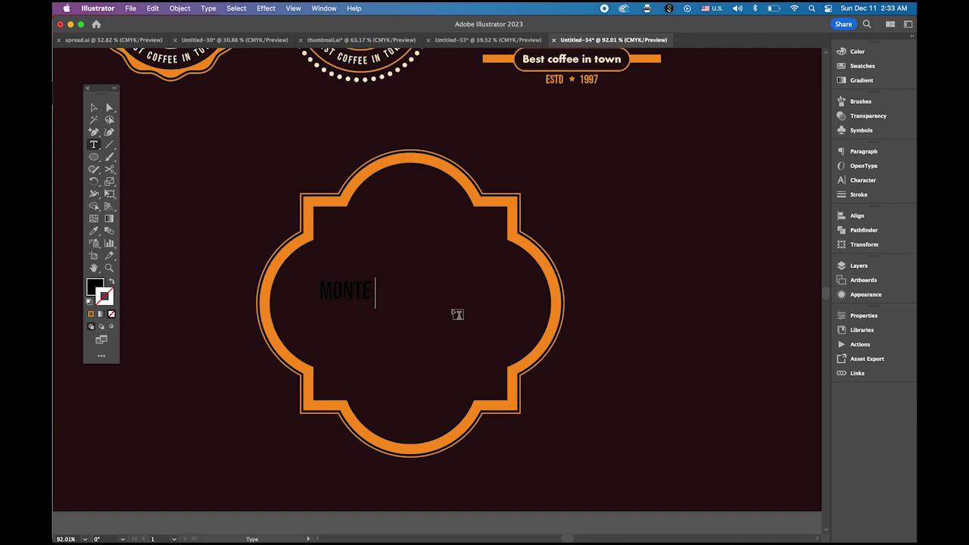
text( ALTO)
click(93, 108)
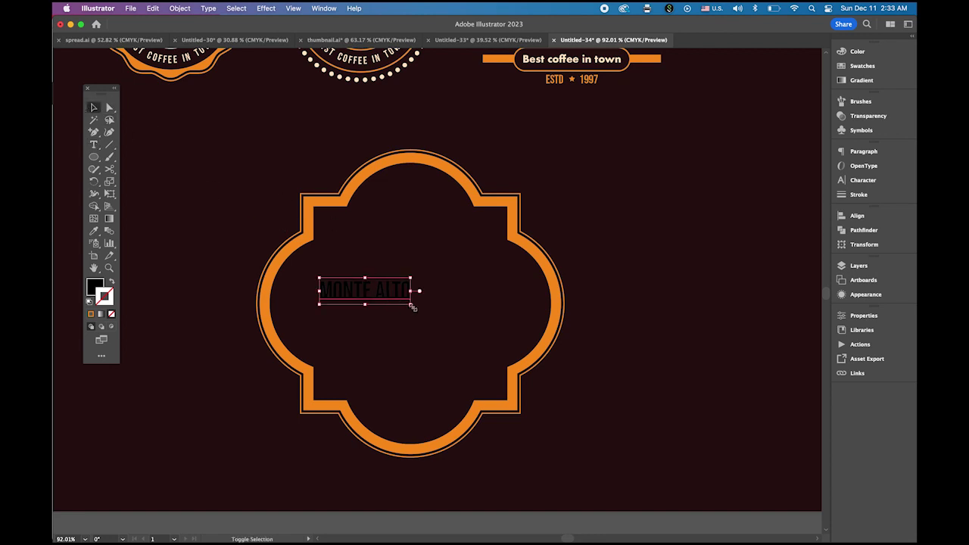
drag(413, 307, 441, 314)
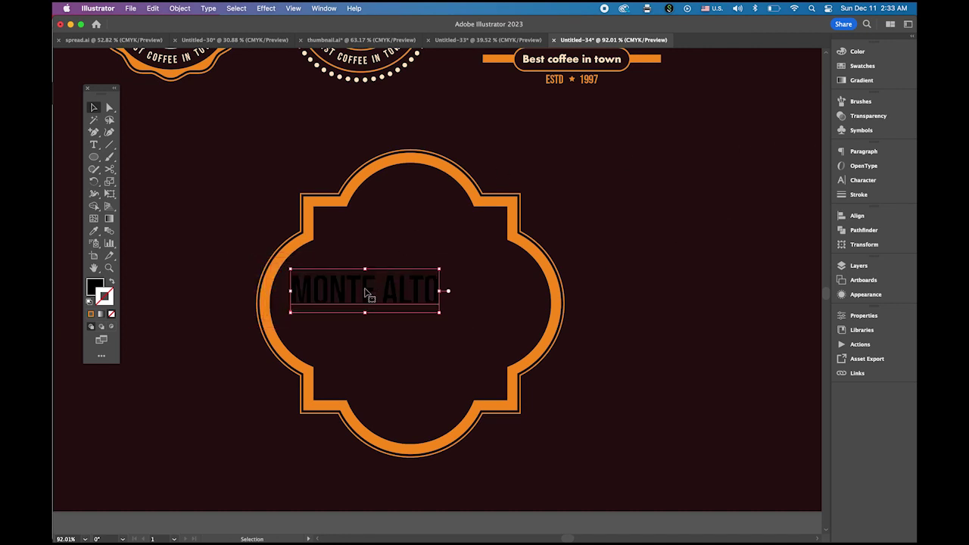
drag(375, 290, 411, 302)
Step: Match the "Monte Alto" text to the cream slab-serif style of the third badge's "Cafe Monte Alto" lettering with the Eyedropper
key(space)
drag(458, 246, 476, 285)
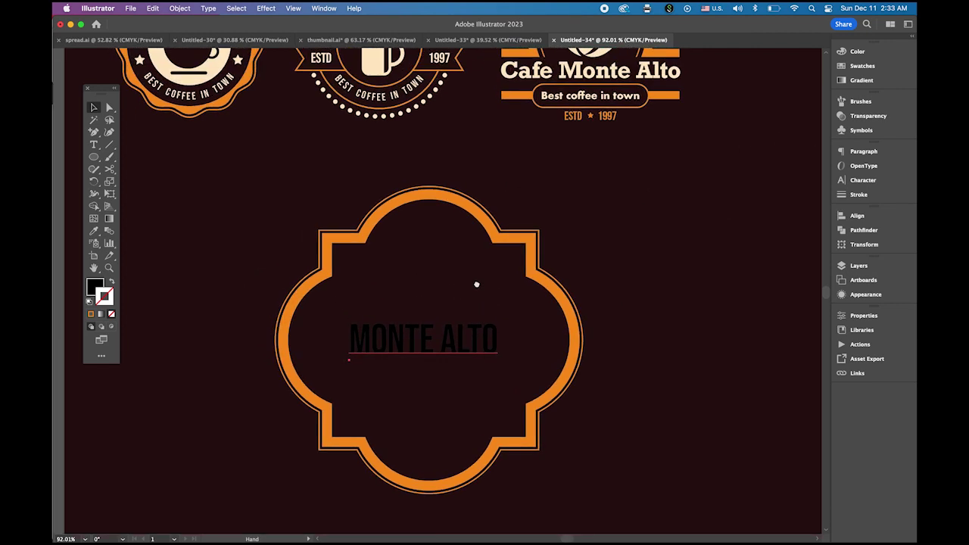
key(i)
click(508, 74)
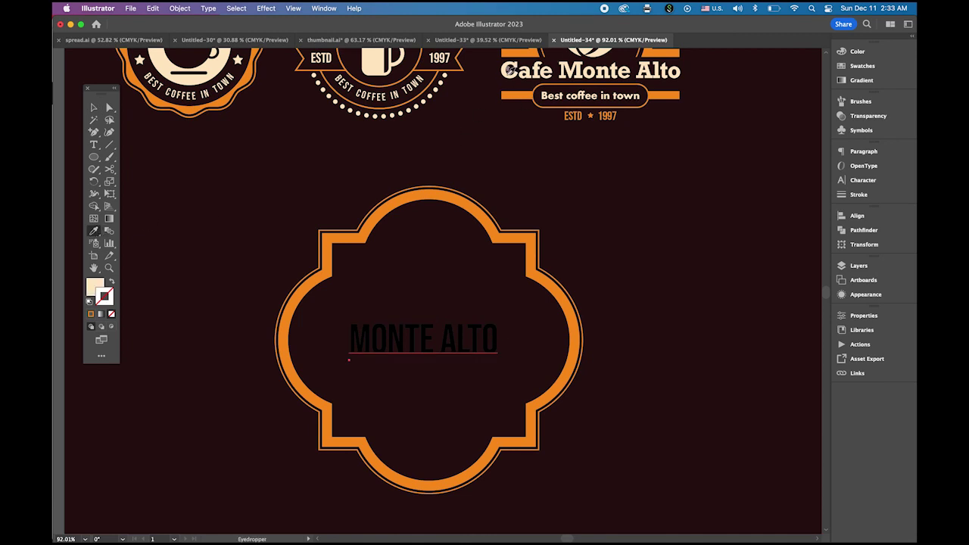
click(93, 107)
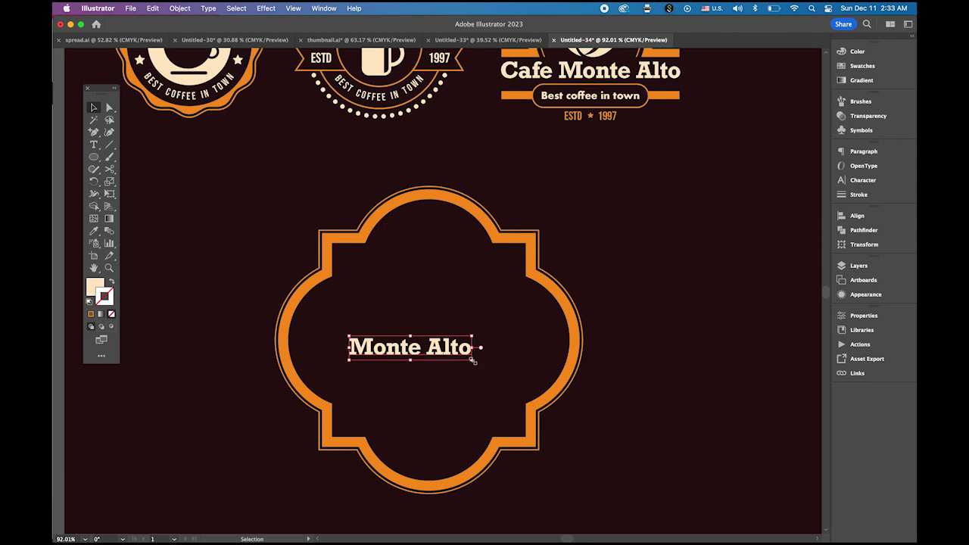
Step: Scale "Monte Alto" up to nearly fill the frame's inner width and centre it within the frame
drag(471, 361, 550, 404)
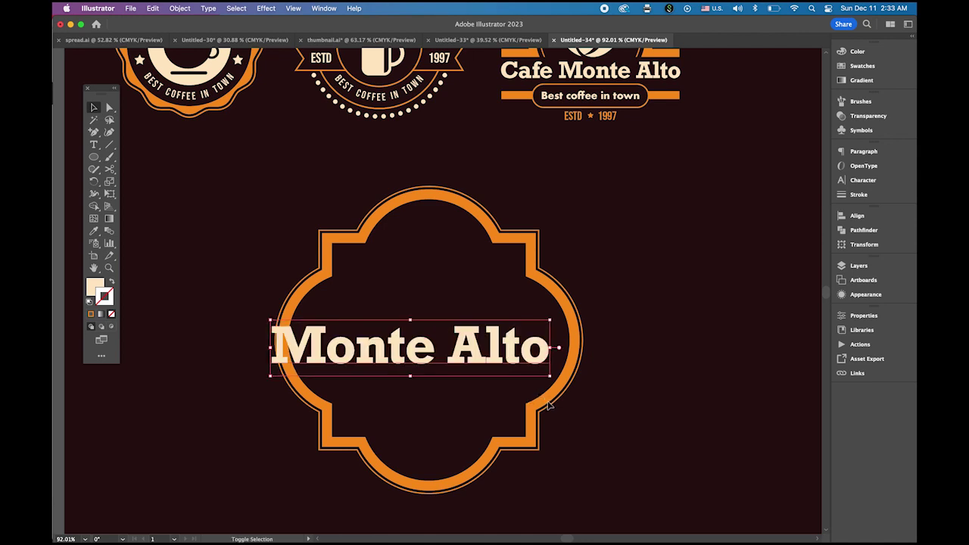
drag(472, 361, 490, 368)
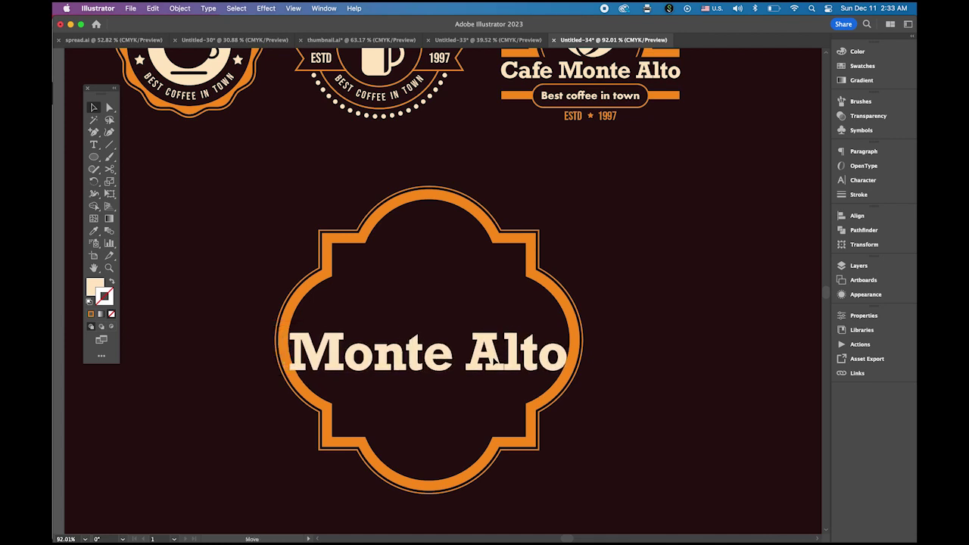
mouse_move(570, 387)
mouse_down()
mouse_move(542, 379)
mouse_move(557, 381)
mouse_up()
drag(492, 368, 490, 366)
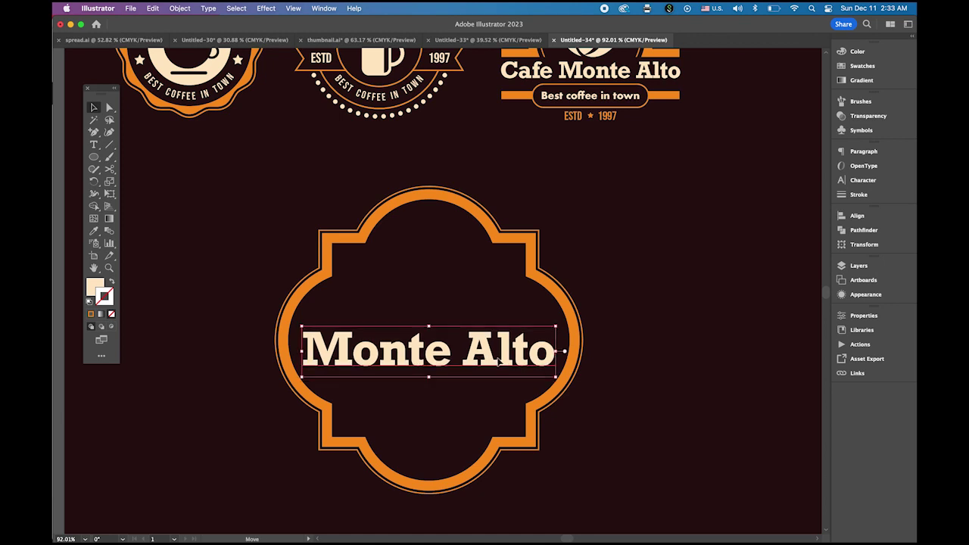
click(710, 357)
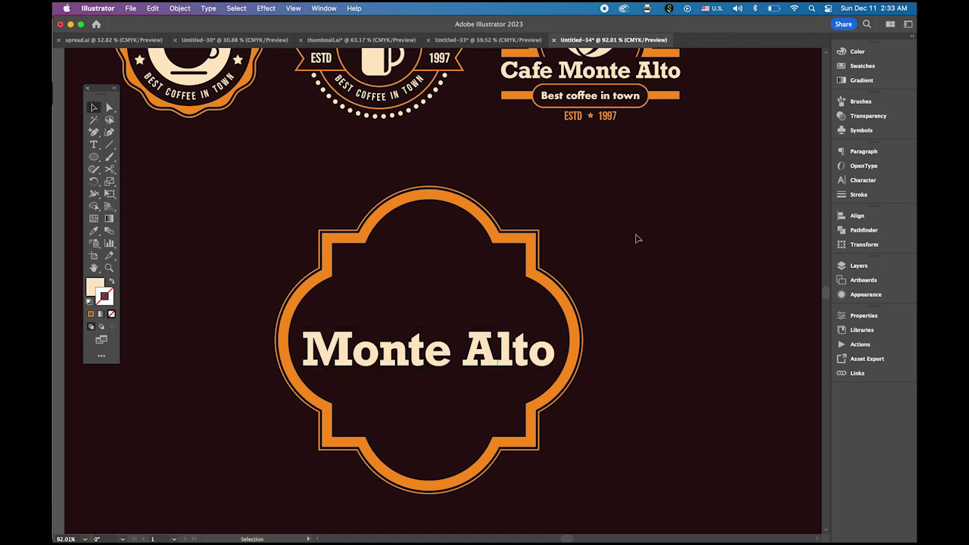
Step: Duplicate the dark steaming cup icon below the originals beside the artboard and recolour the copy with the cream swatch
key(ctrl+space)
drag(635, 236, 548, 205)
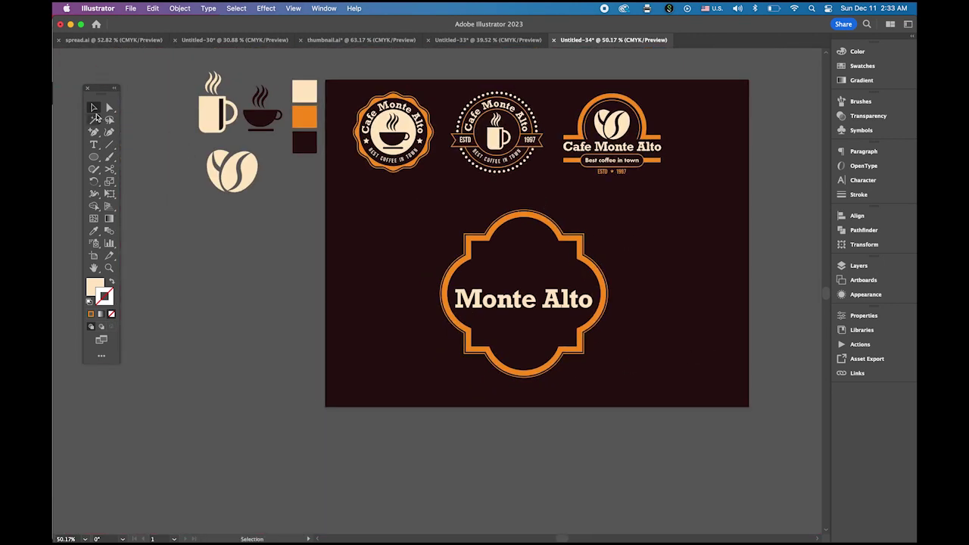
click(264, 126)
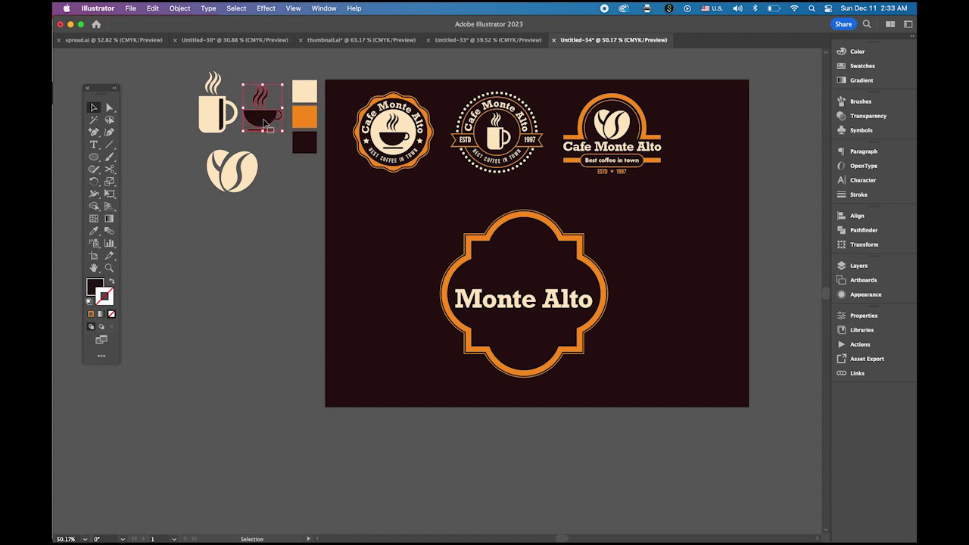
drag(262, 121, 282, 277)
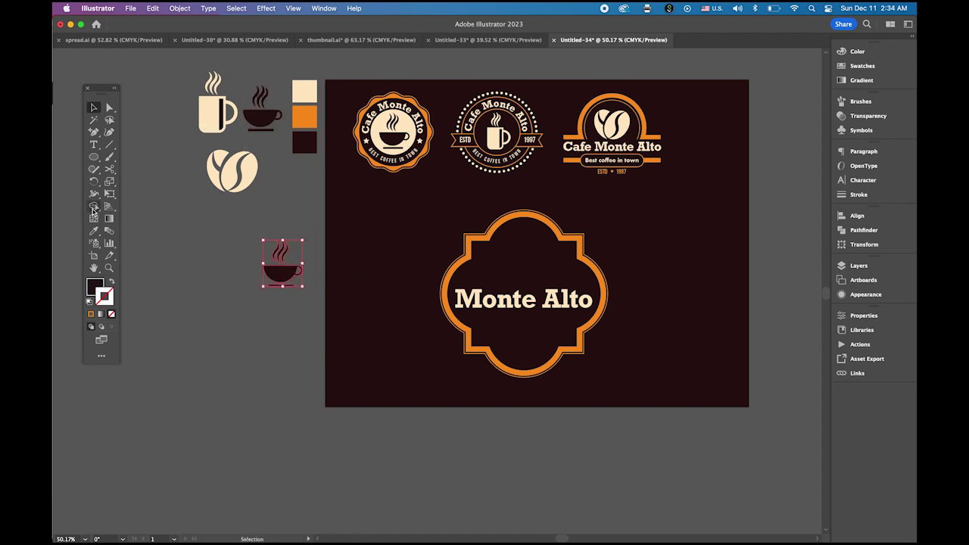
click(93, 230)
click(304, 90)
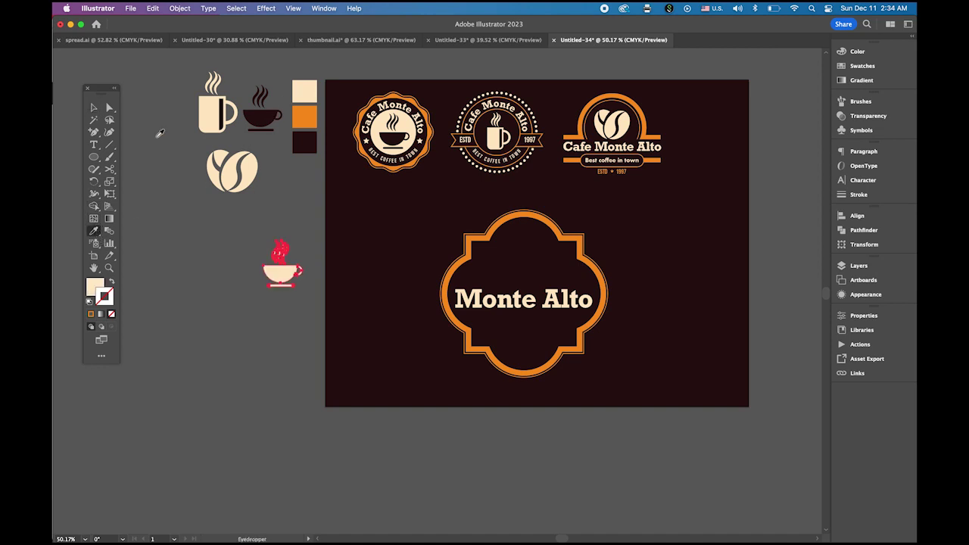
Step: Move the cream cup into the frame's upper arc above "Monte Alto" and scale it down slightly
click(94, 108)
drag(276, 270, 523, 256)
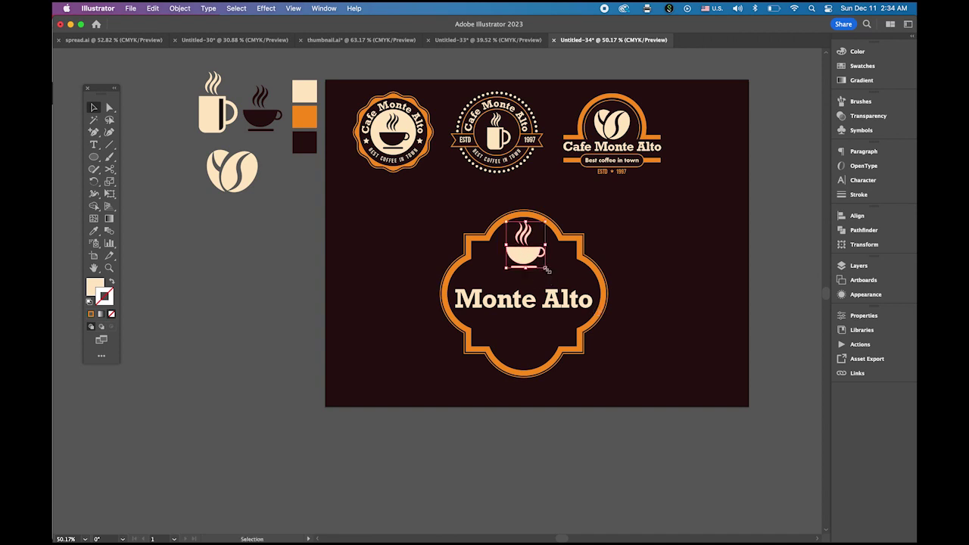
drag(547, 269, 544, 266)
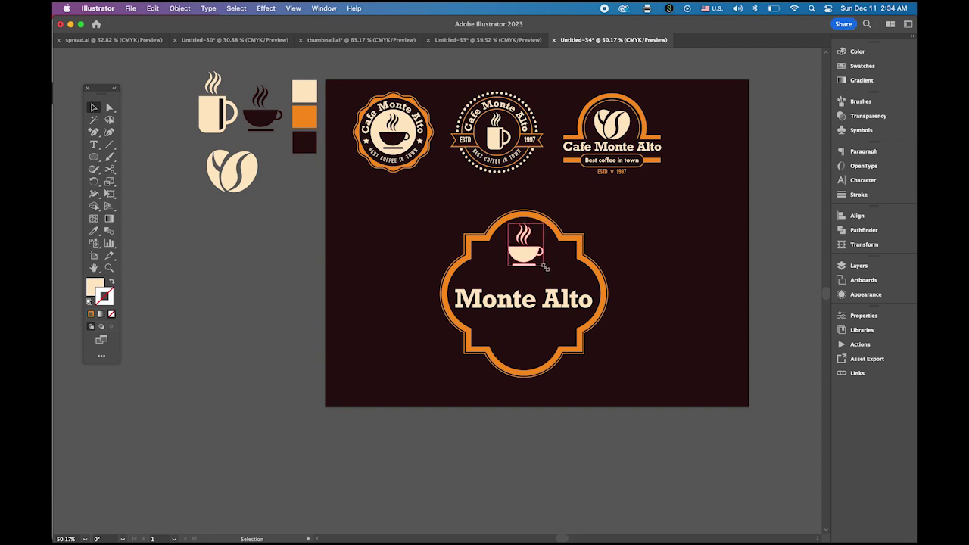
click(649, 264)
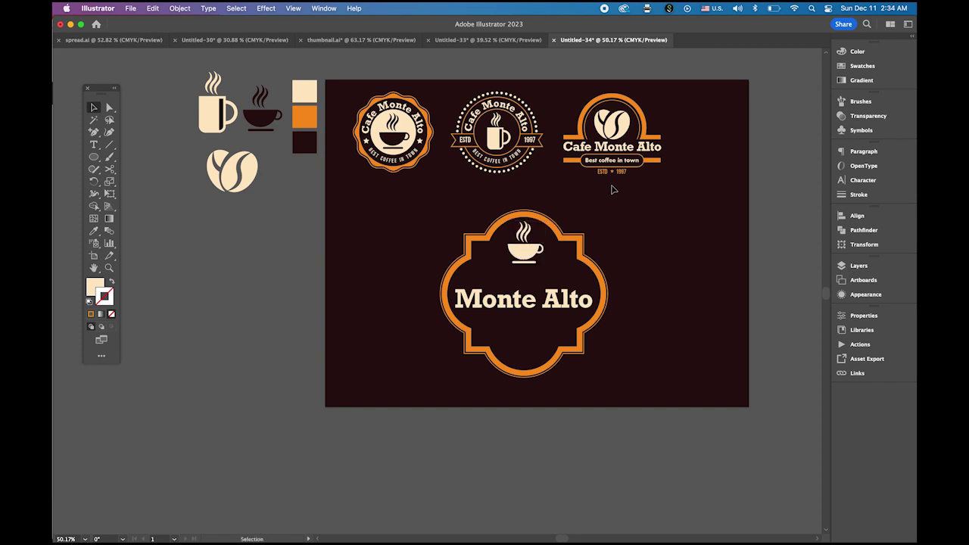
Step: Add the text "ESTD 1997" between the cup and "Monte Alto", leaving a gap between the word and the year
click(94, 145)
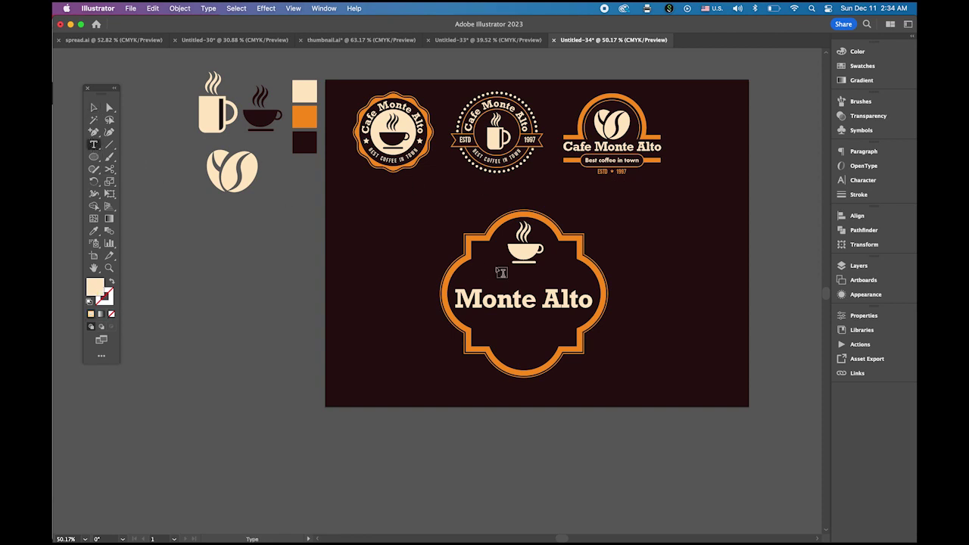
click(493, 281)
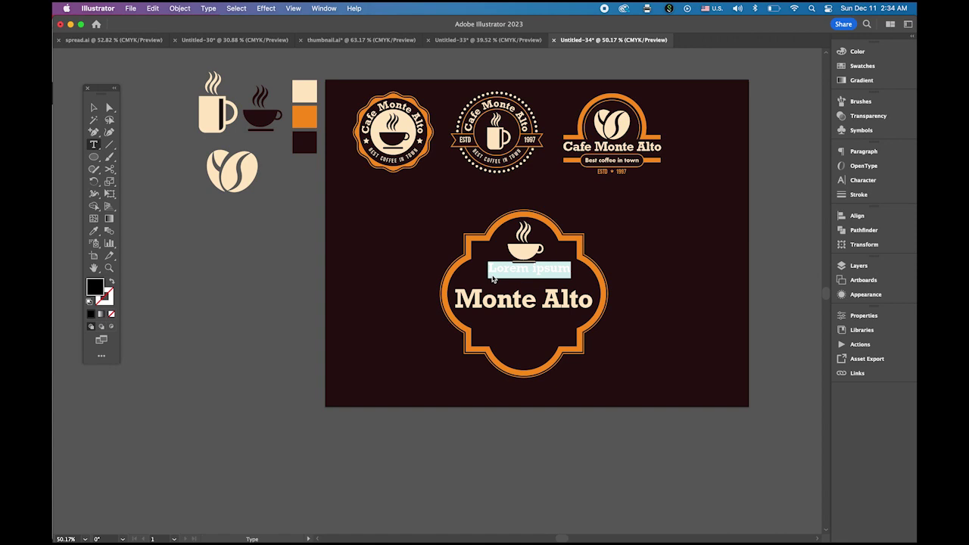
text(ESTD)
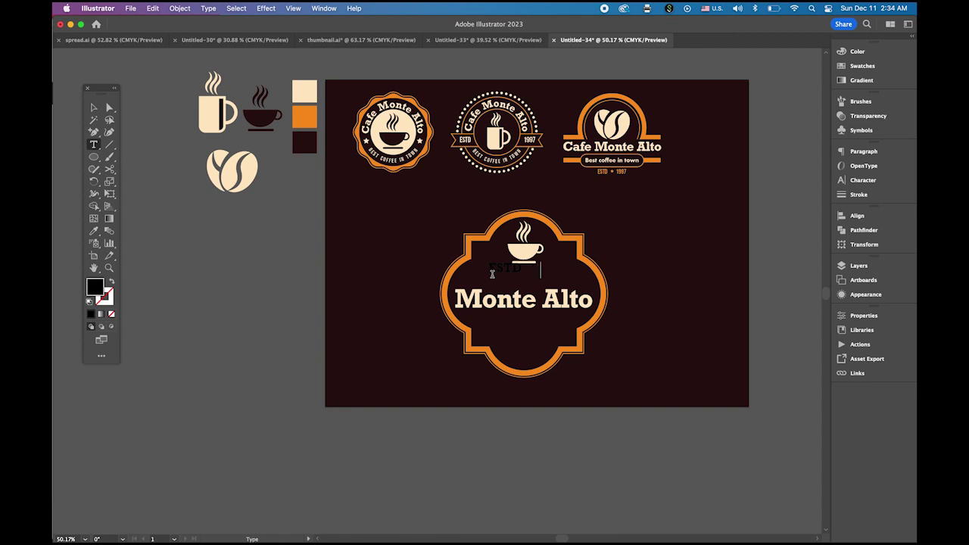
text(* 1997)
click(93, 108)
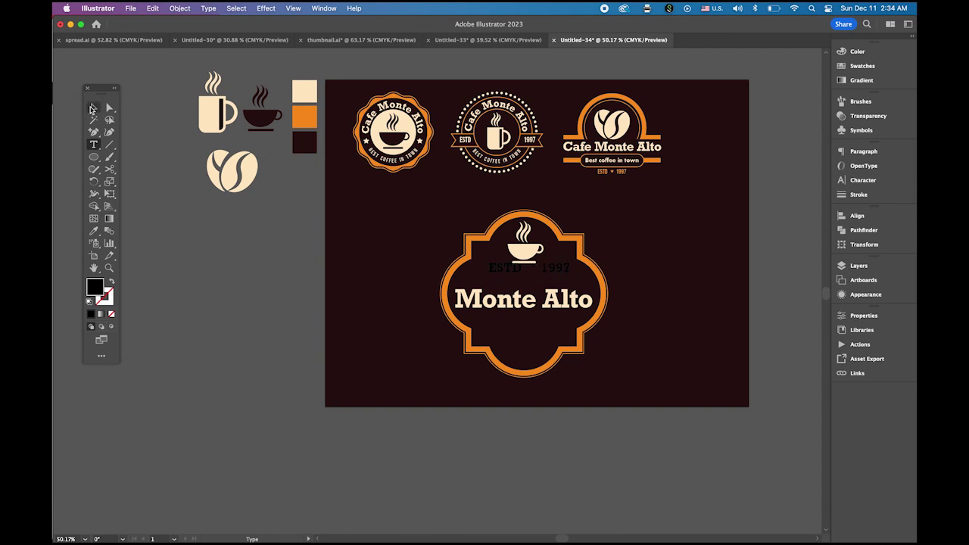
Step: Copy the third badge's orange condensed ESTD style to the new ESTD 1997 text, then enlarge and centre it under the cup
click(95, 231)
click(611, 171)
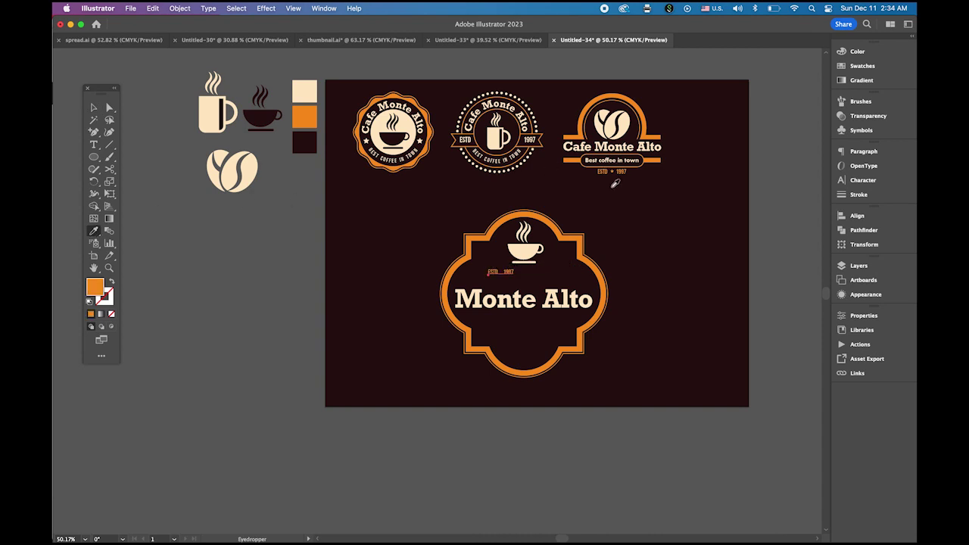
click(94, 109)
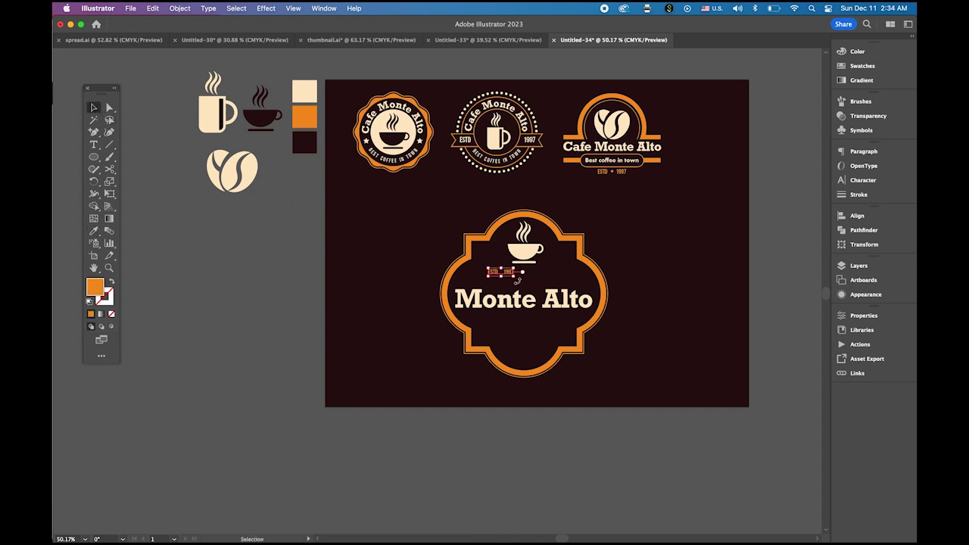
drag(518, 277, 549, 278)
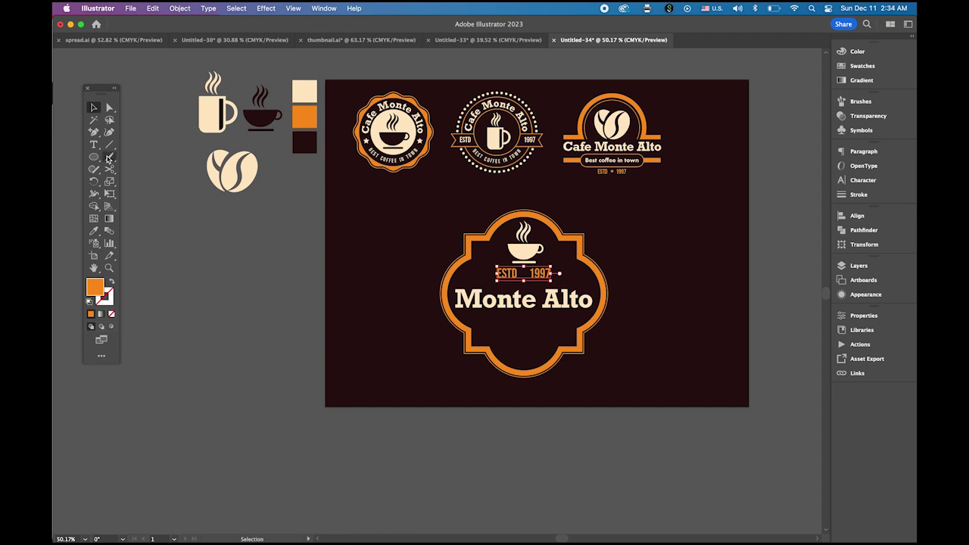
click(590, 253)
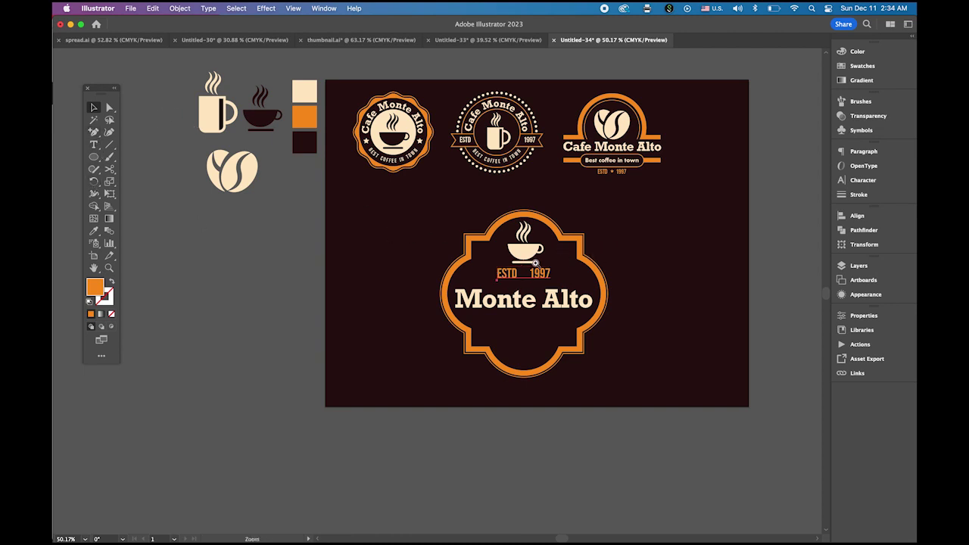
Step: Draw a small orange star and centre it in the gap between "ESTD" and "1997"
key(z)
drag(516, 260, 665, 320)
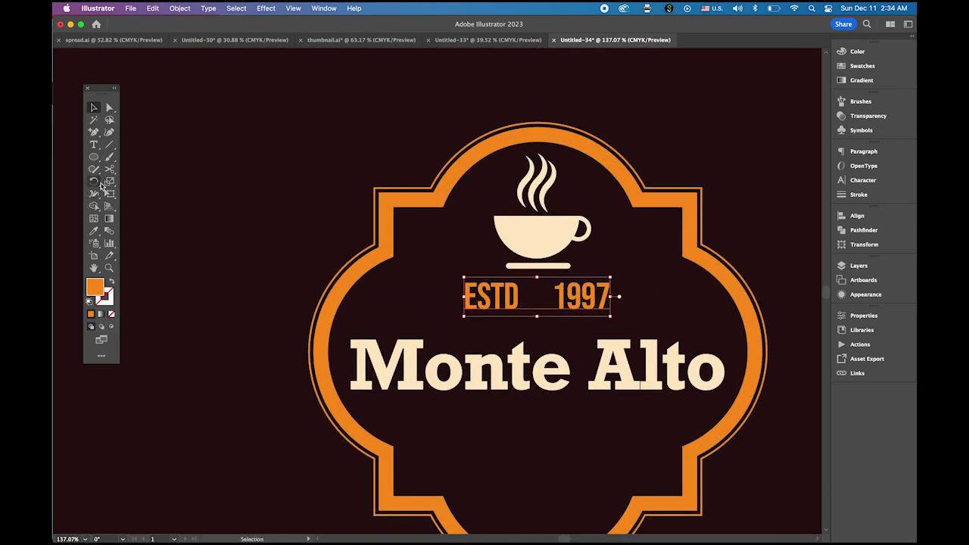
click(96, 157)
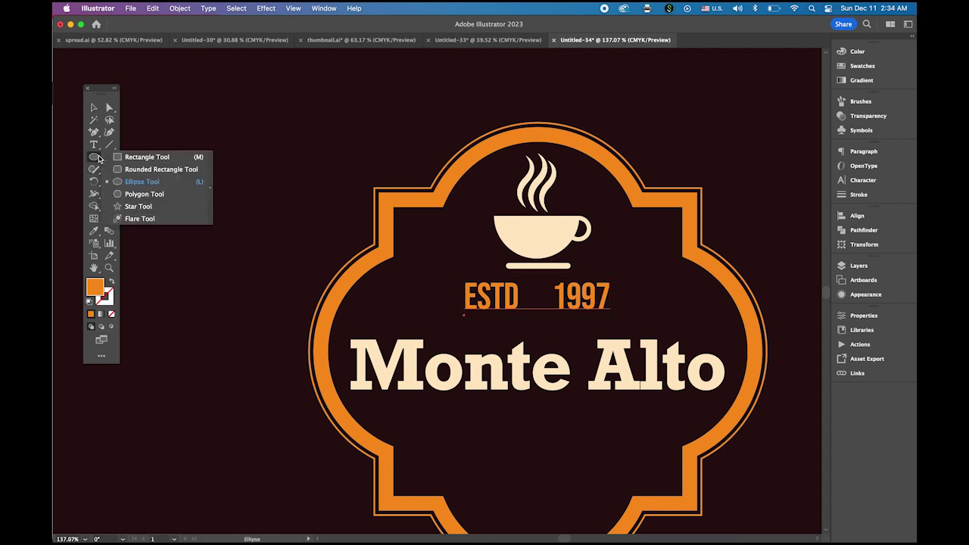
click(139, 206)
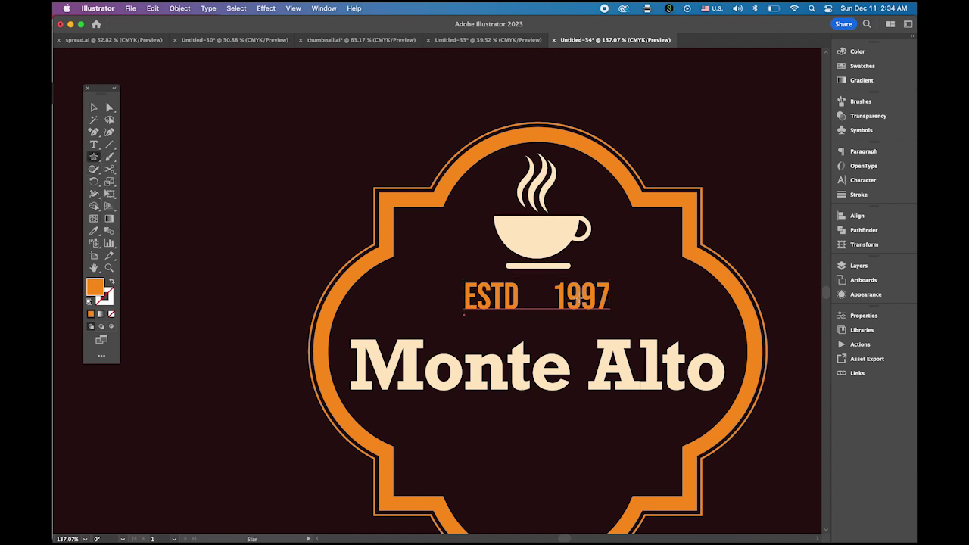
drag(529, 290, 527, 283)
click(93, 107)
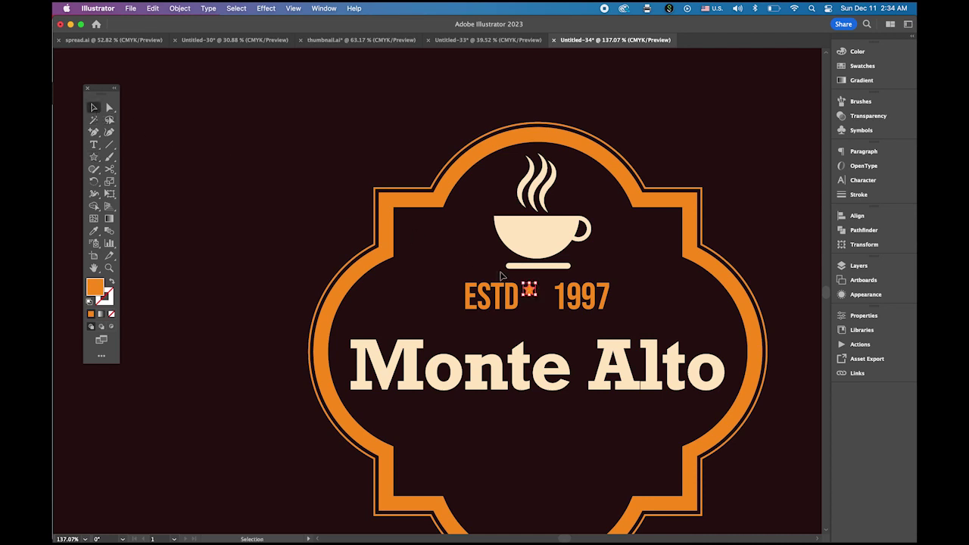
drag(533, 291, 540, 297)
drag(447, 288, 615, 311)
click(155, 8)
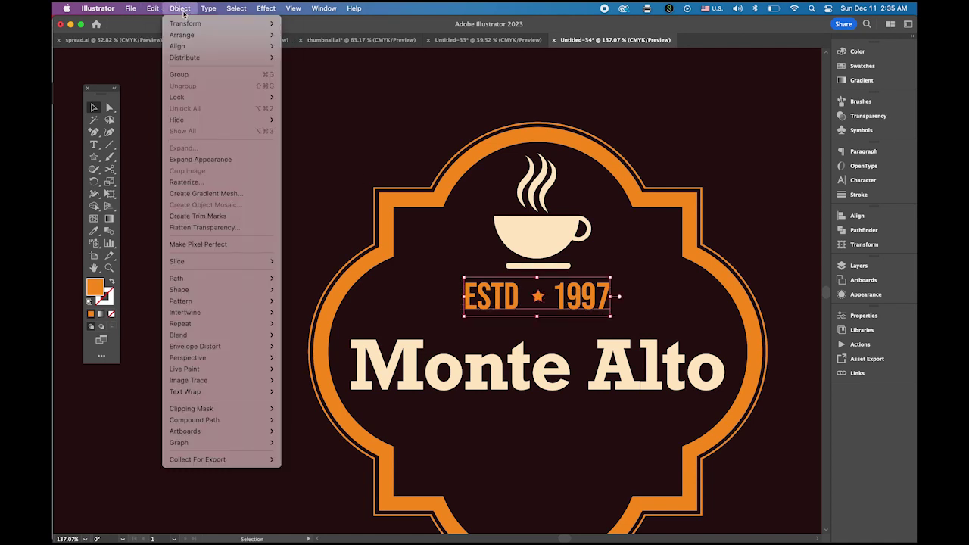
click(765, 224)
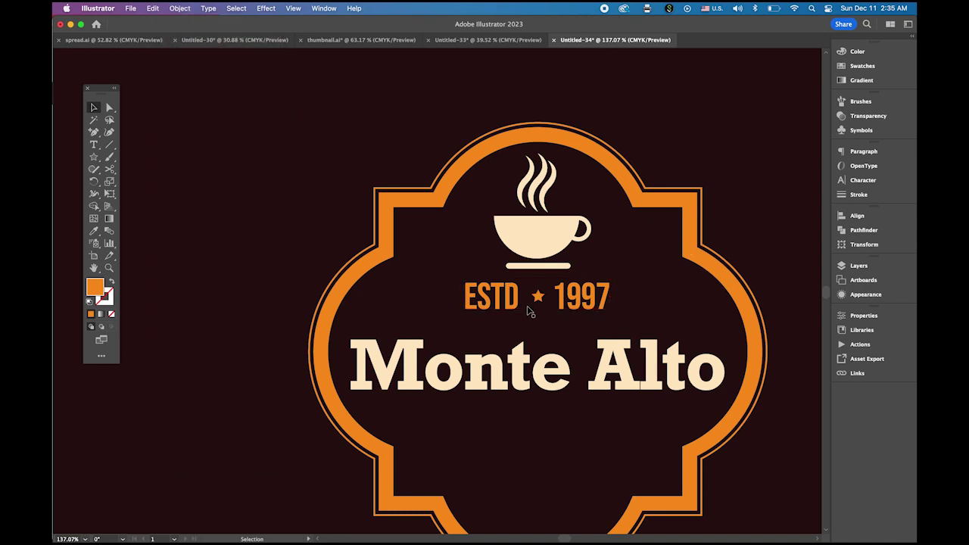
Step: Enlarge the ESTD 1997 line with its star from its centre, keeping it between the cup and "Monte Alto"
key(z)
drag(534, 315, 477, 282)
scroll(503, 307, down, 3)
scroll(504, 307, right, 2)
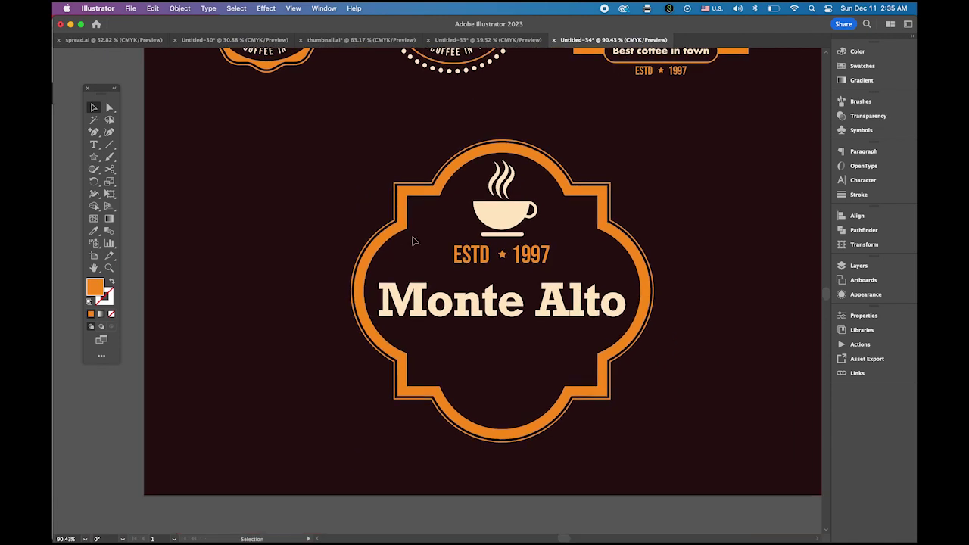
click(94, 109)
click(482, 256)
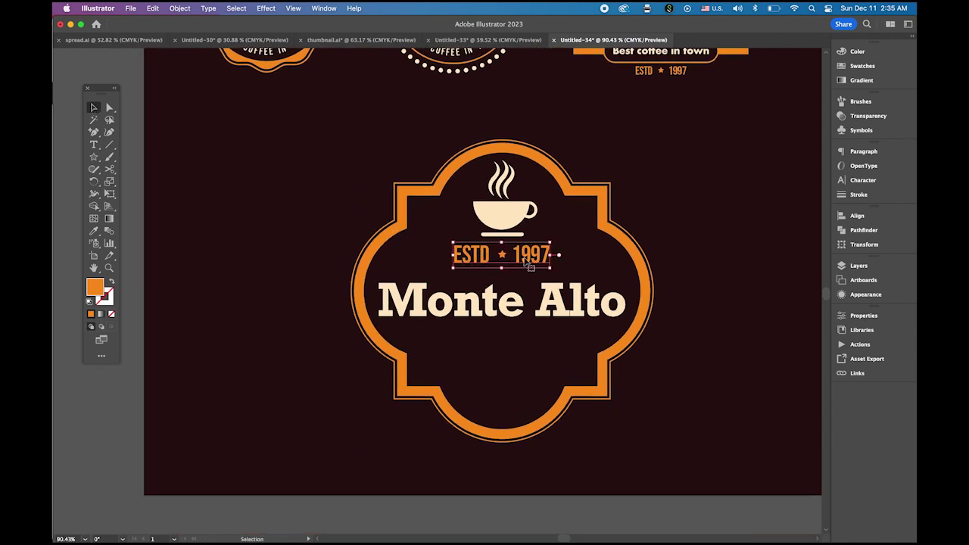
drag(551, 268, 563, 269)
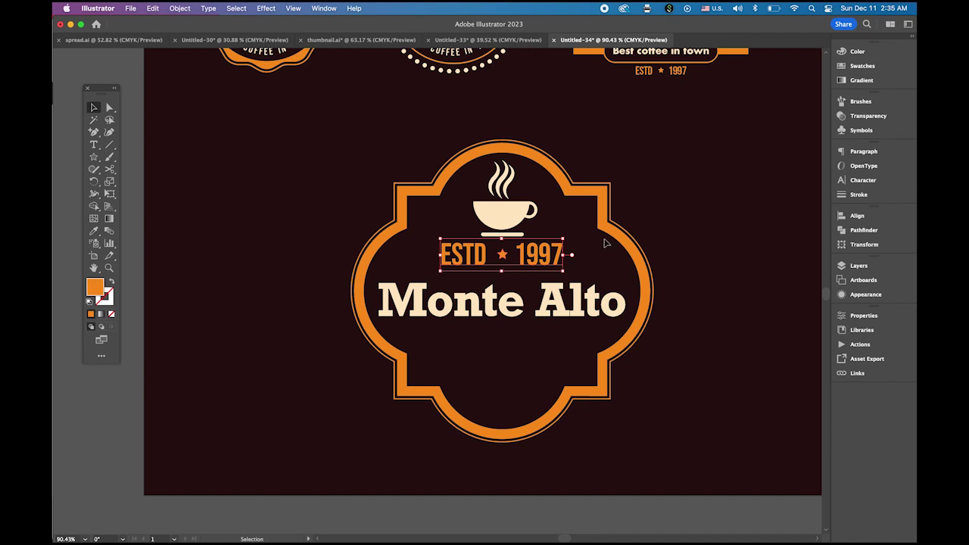
click(701, 209)
Step: Move the "Monte Alto" text straight up slightly, closer to the ESTD 1997 line
click(515, 227)
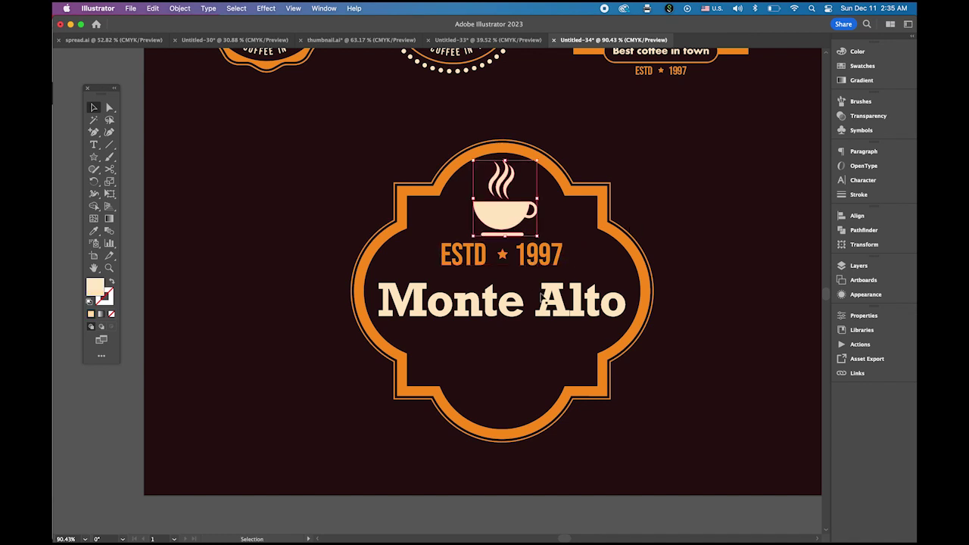
click(557, 313)
drag(552, 307, 552, 300)
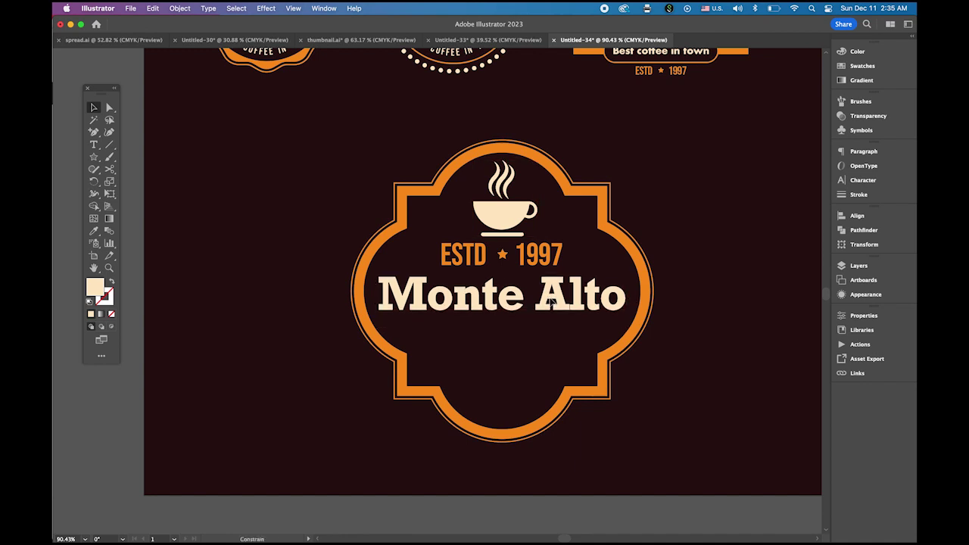
click(730, 331)
Step: Draw a horizontal cream line without fill below "Monte Alto" and extend its left end slightly
click(109, 144)
click(113, 284)
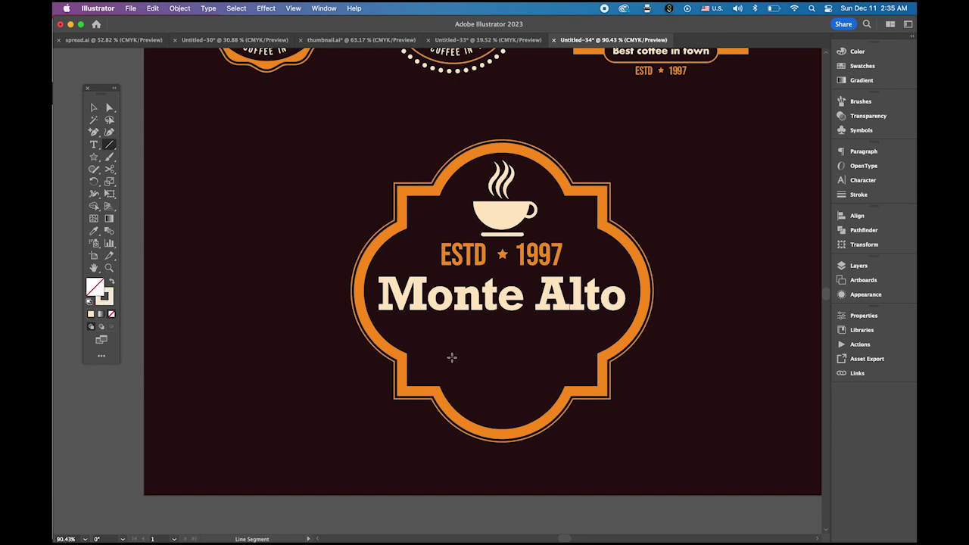
drag(427, 345, 584, 349)
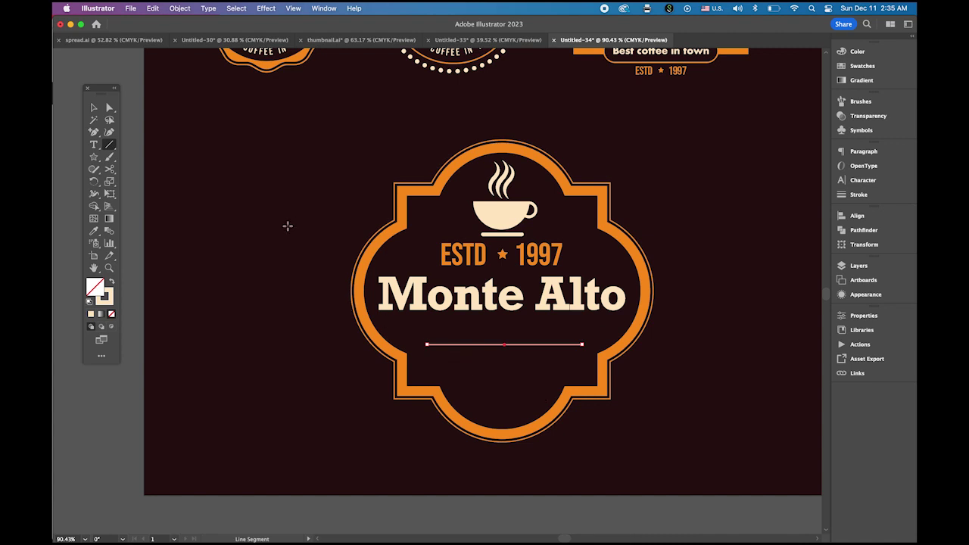
key(a)
drag(428, 348, 423, 348)
click(93, 107)
key(ctrl+shift+a)
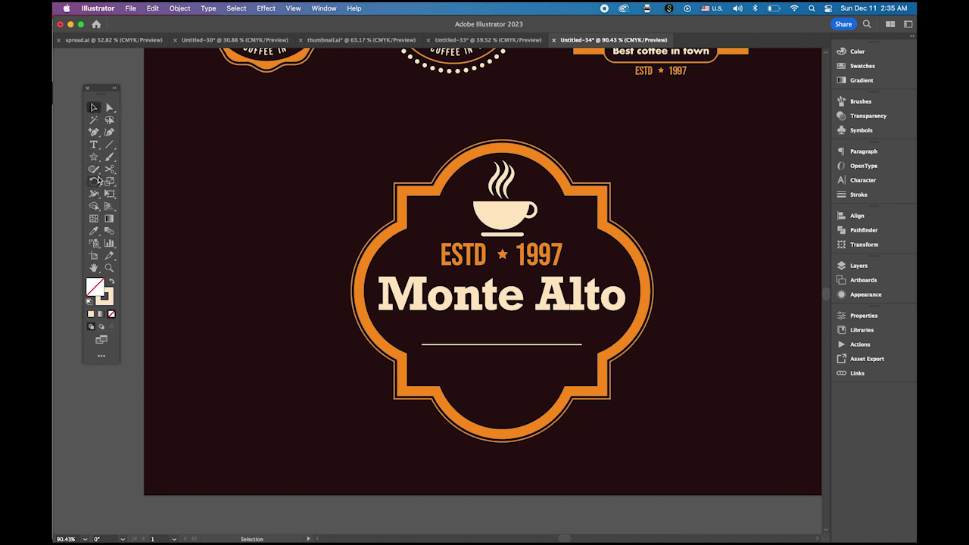
Step: Draw a cream-filled rectangle centred over the line, leaving both line ends exposed, and fully round its corners into a pill
drag(94, 157, 156, 160)
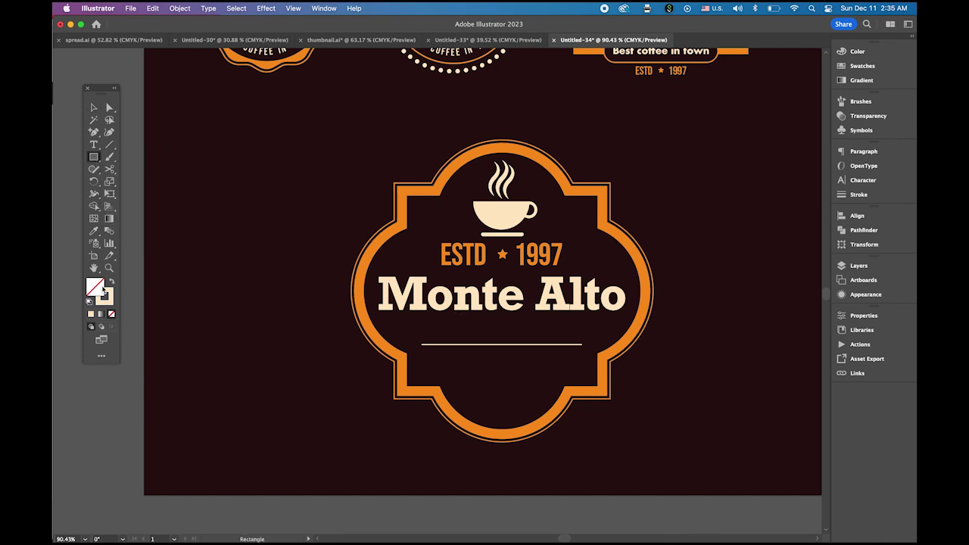
click(111, 281)
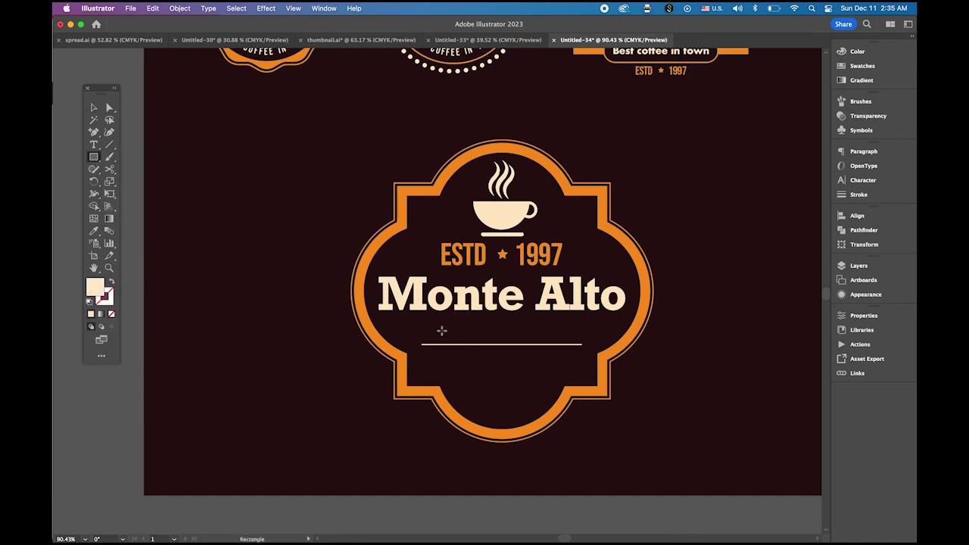
drag(442, 331, 565, 359)
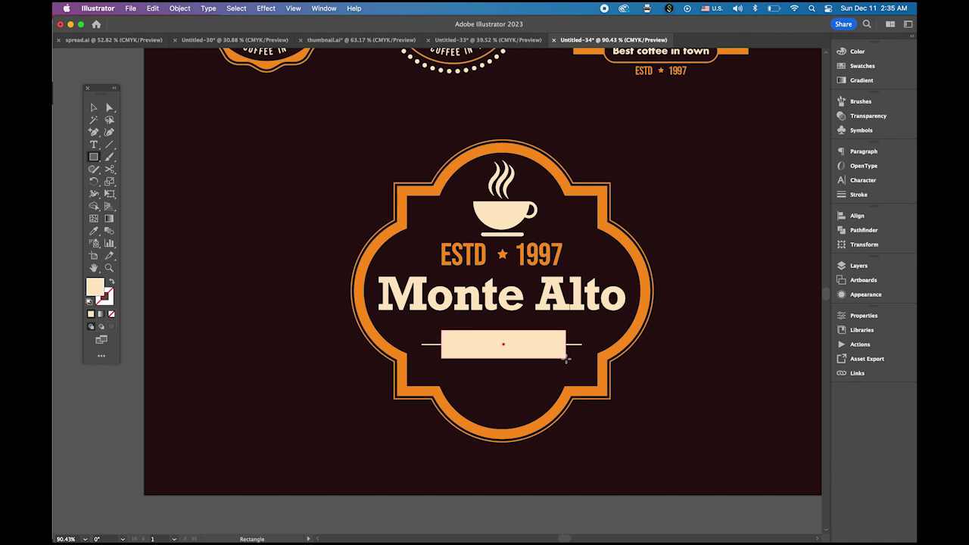
key(super)
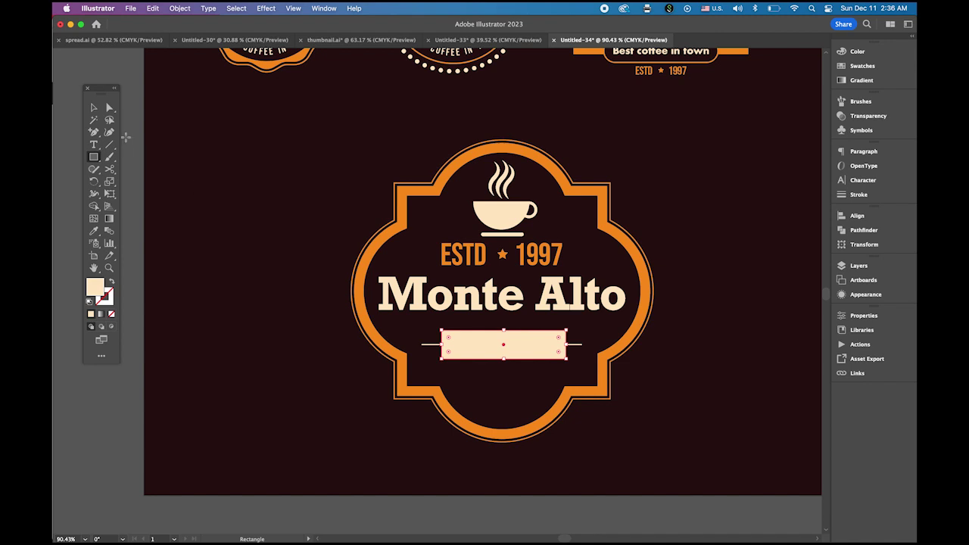
click(109, 108)
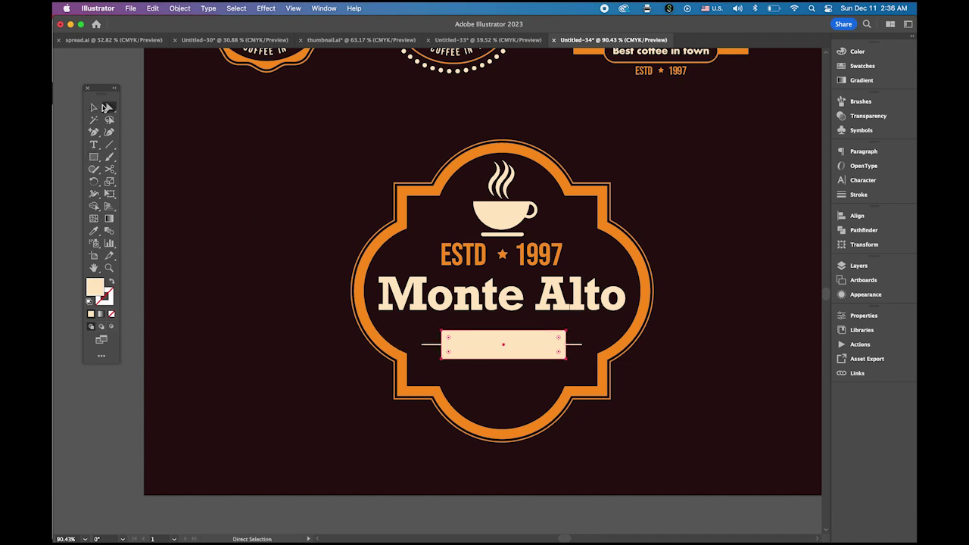
drag(449, 341, 455, 344)
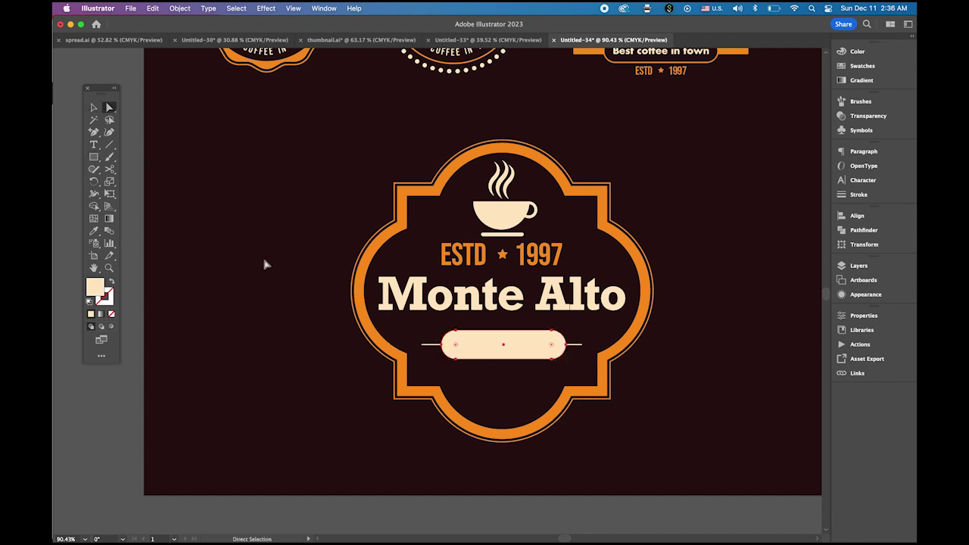
key(v)
click(233, 170)
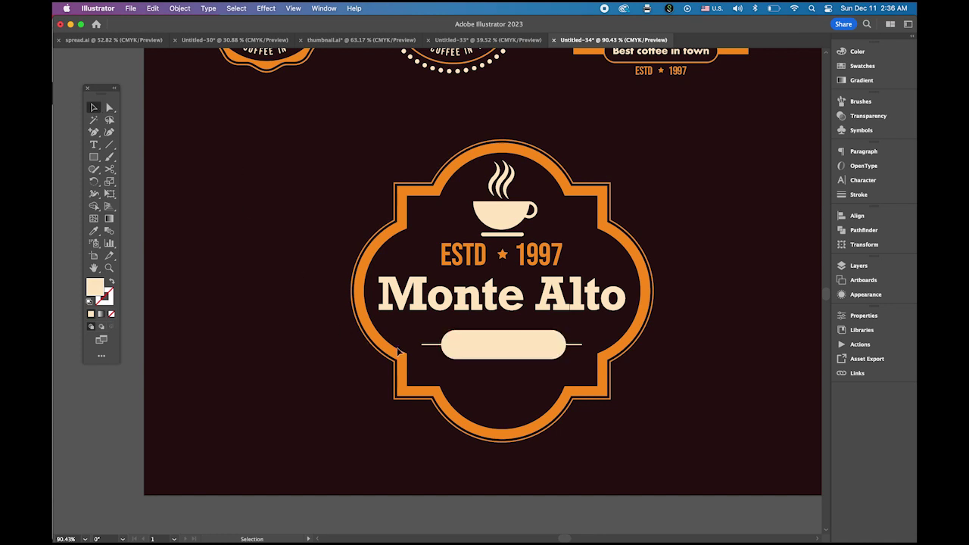
Step: Set the stroke weight of the line behind the cream pill to 3 pt
click(436, 345)
click(865, 199)
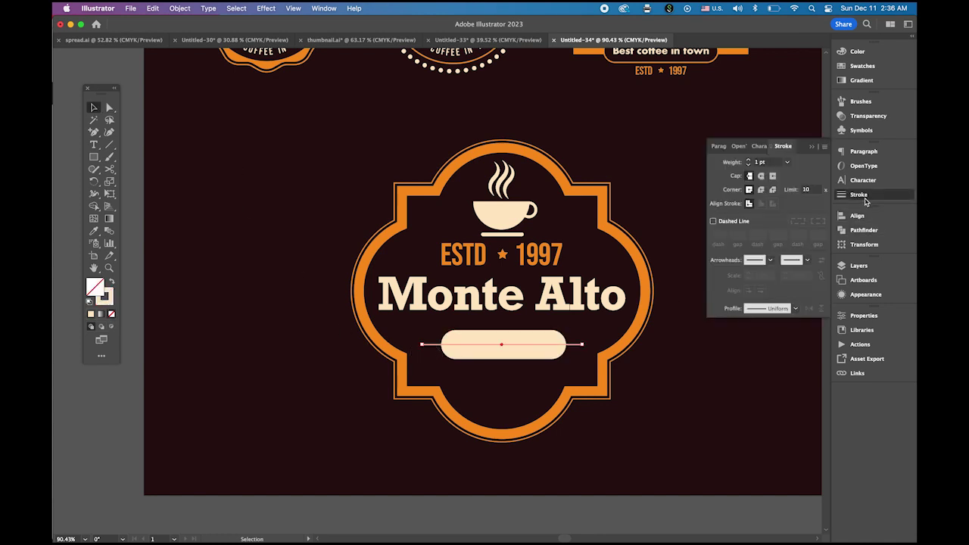
click(749, 161)
click(749, 161)
click(674, 207)
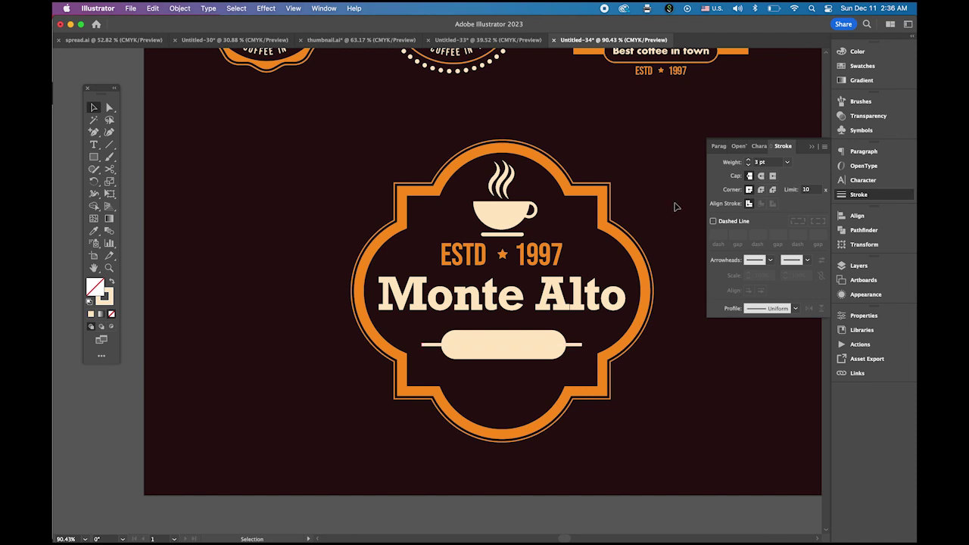
Step: Align all elements of the fourth badge to a common vertical axis by their horizontal centres
click(521, 347)
drag(409, 329, 494, 367)
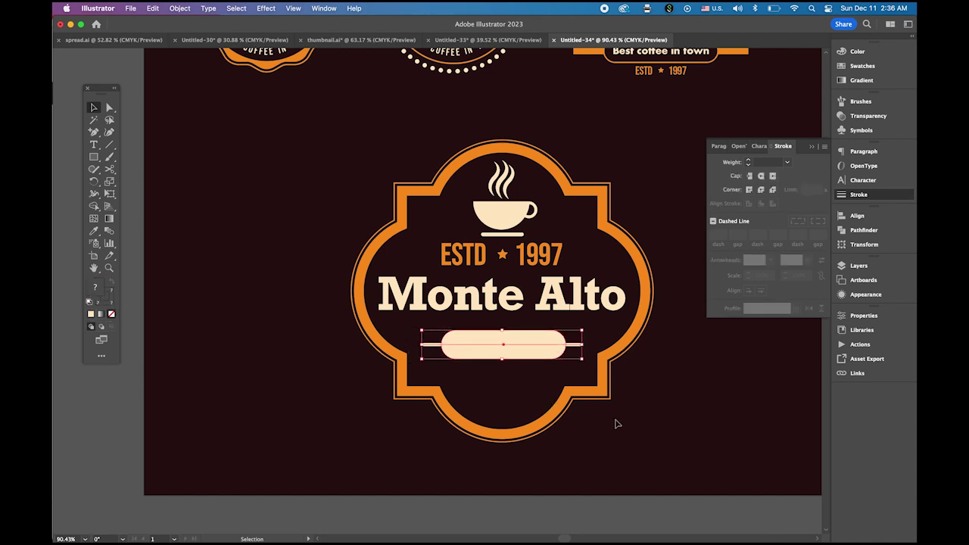
drag(362, 137, 621, 453)
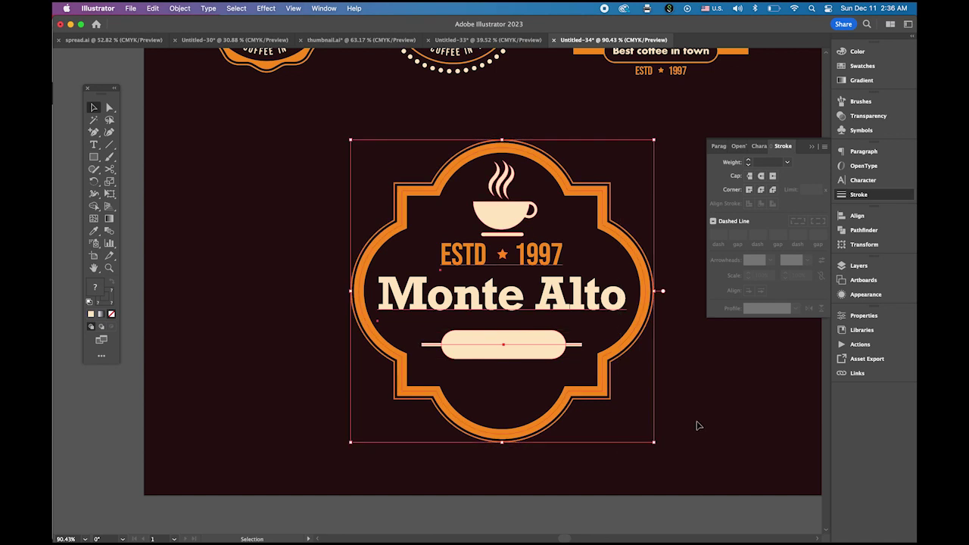
click(871, 217)
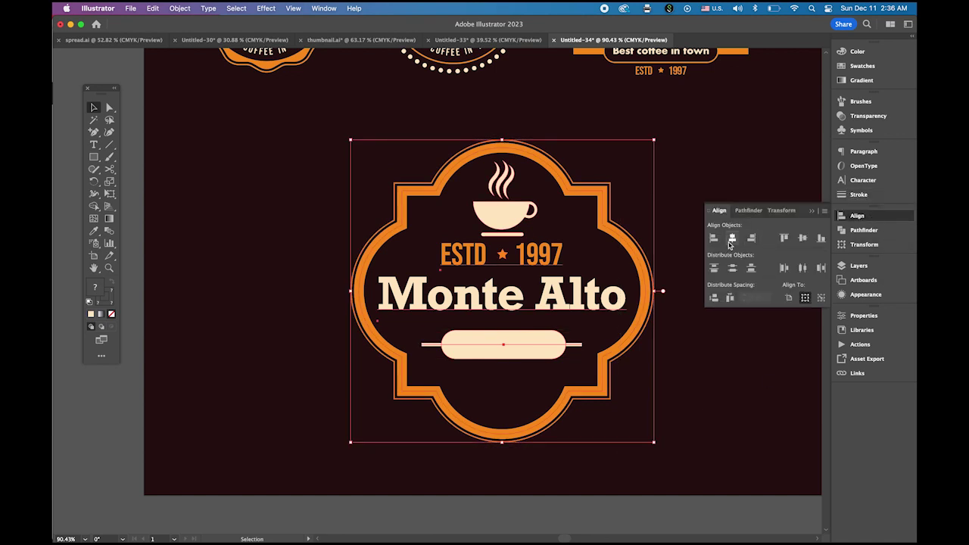
click(732, 237)
click(679, 415)
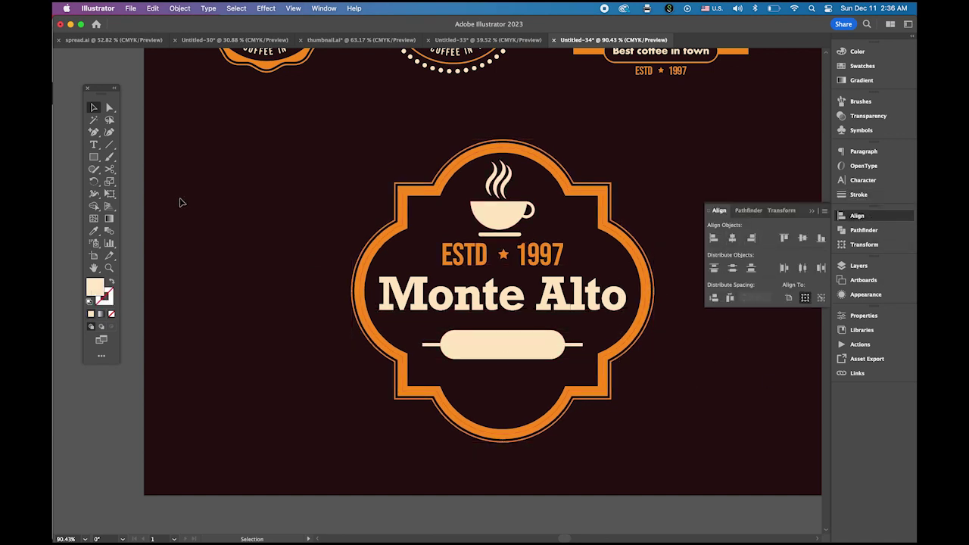
Step: Add the text "coffee" on the cream pill below "Monte Alto"
click(94, 145)
click(467, 347)
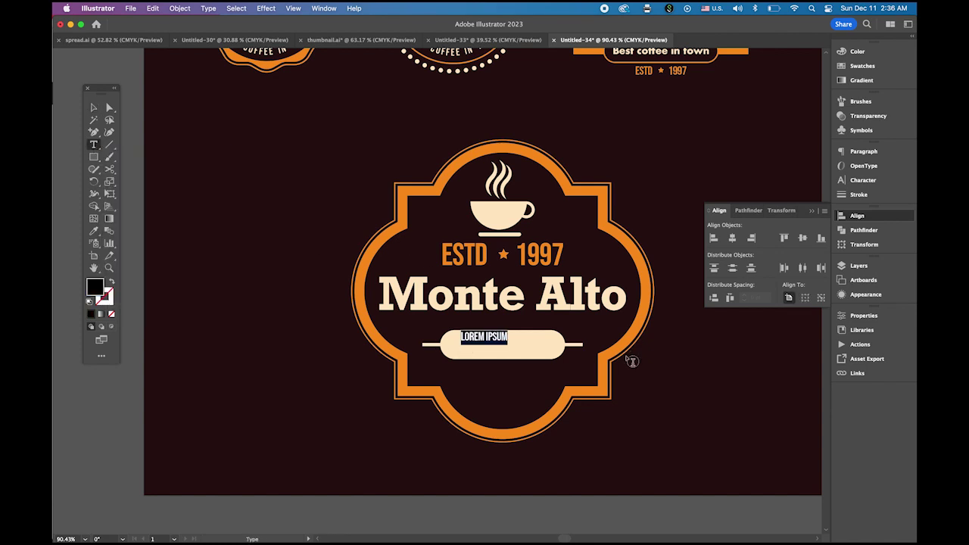
text(C)
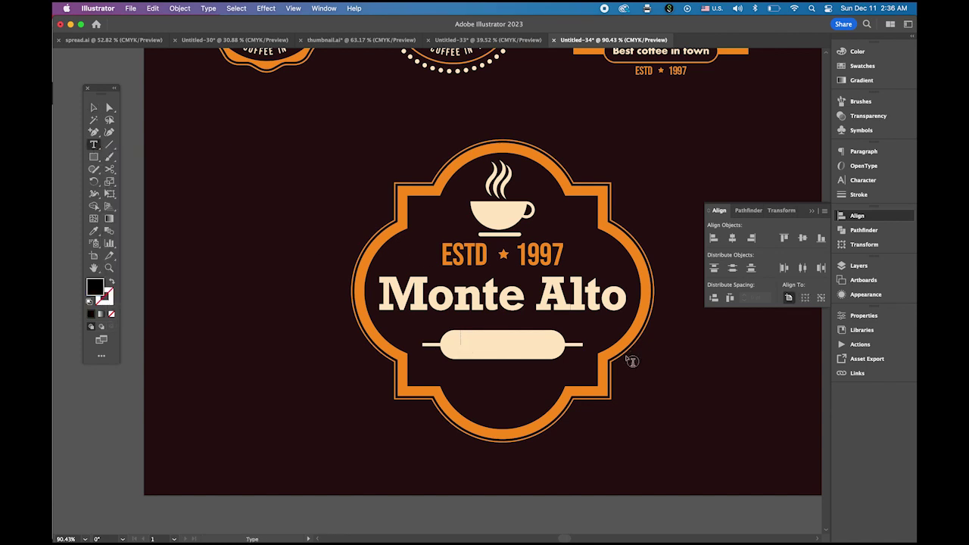
text(OFFEE)
click(94, 108)
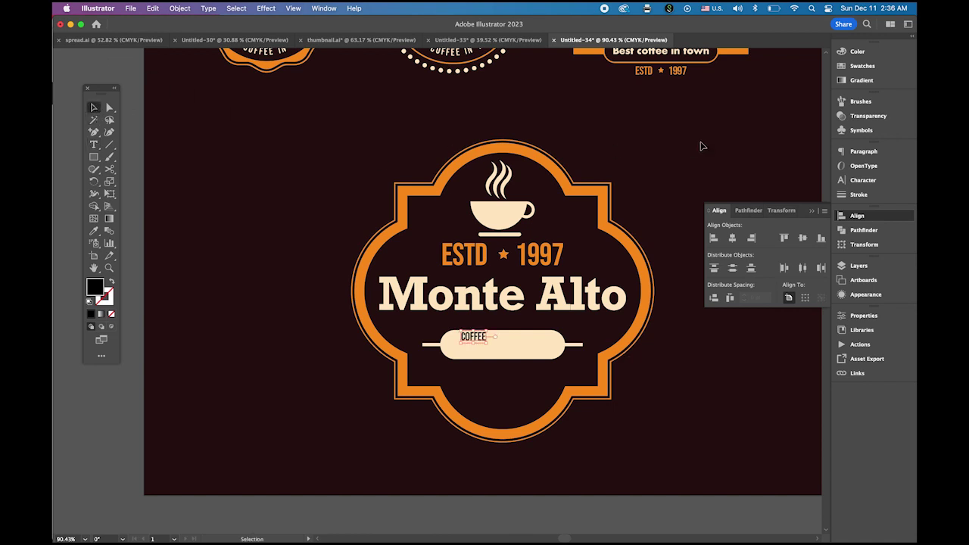
Step: Set the "coffee" text in Futura Bold, then enlarge and centre it inside the cream pill
click(867, 182)
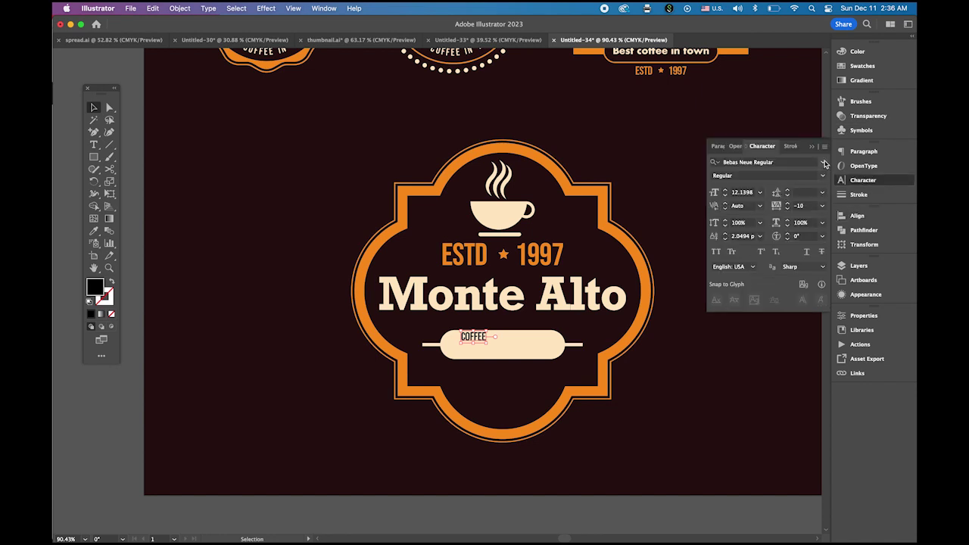
click(826, 163)
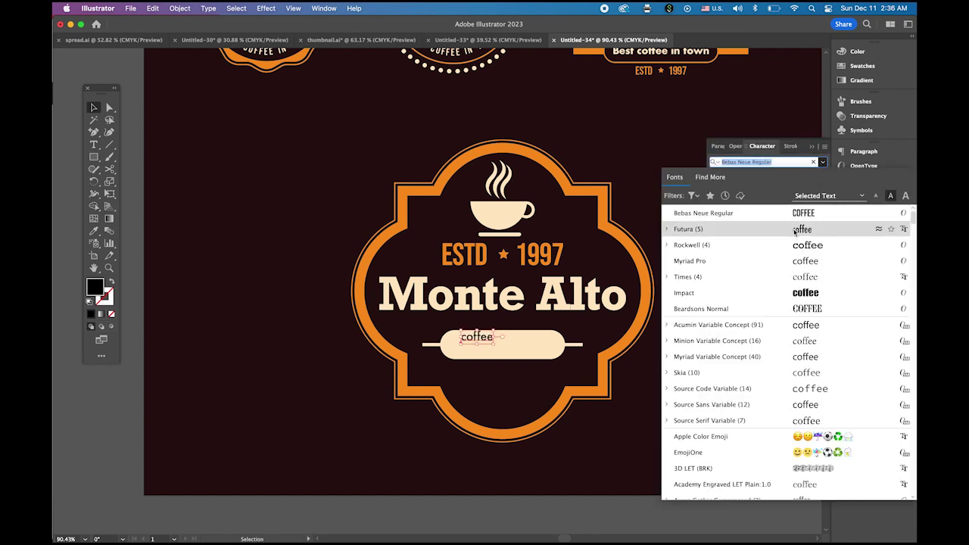
click(795, 231)
click(822, 175)
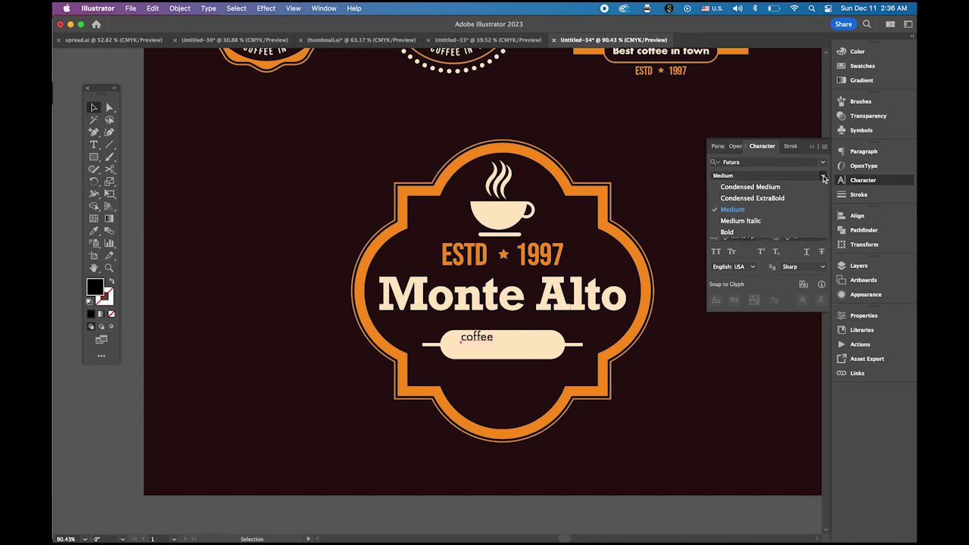
click(764, 231)
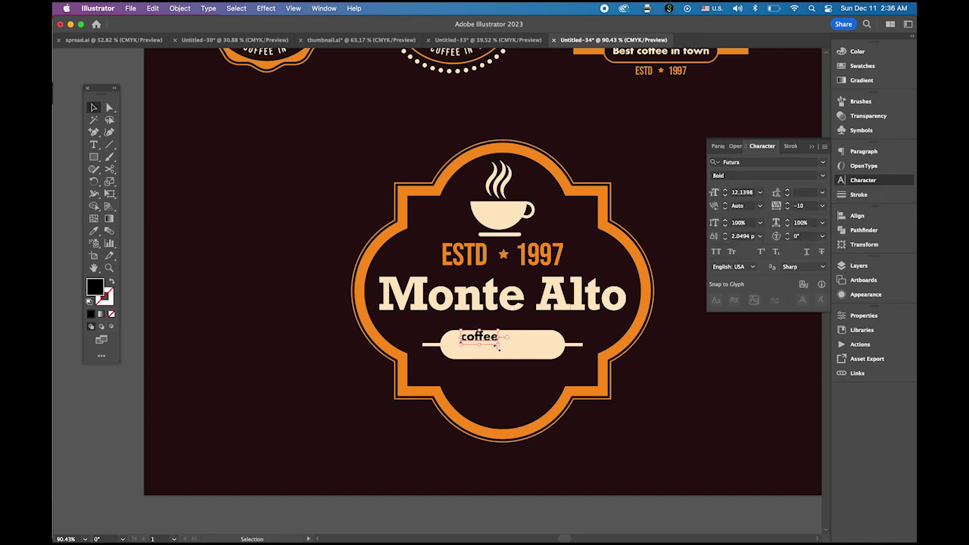
drag(500, 346, 519, 351)
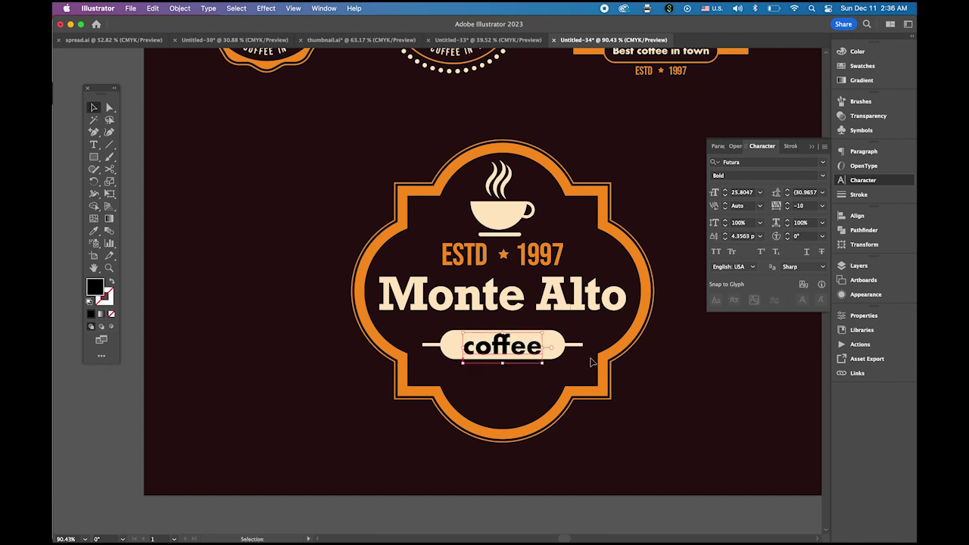
click(694, 379)
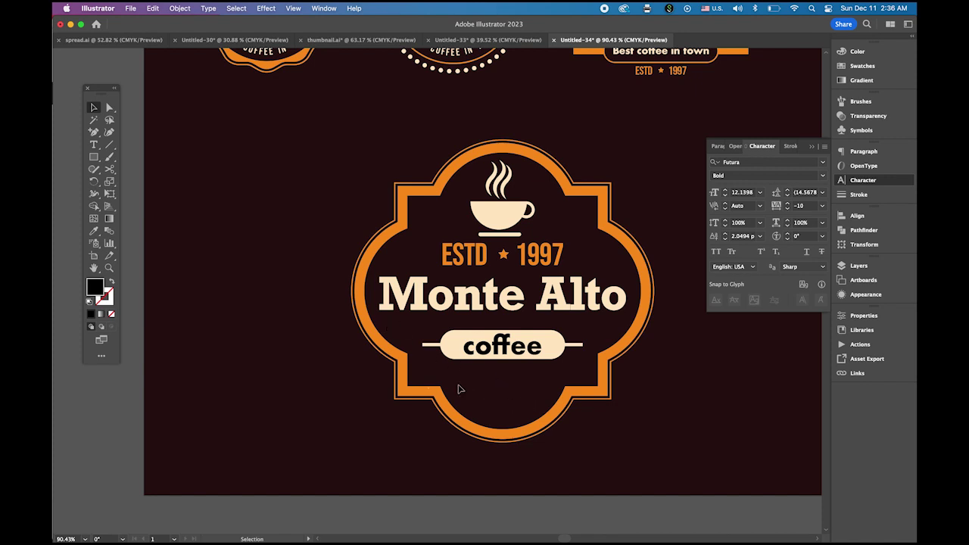
Step: Place a scaled-down copy of the cream coffee beans icon in the frame's lower arc, centred below the "coffee" pill
scroll(458, 385, down, 5)
click(189, 198)
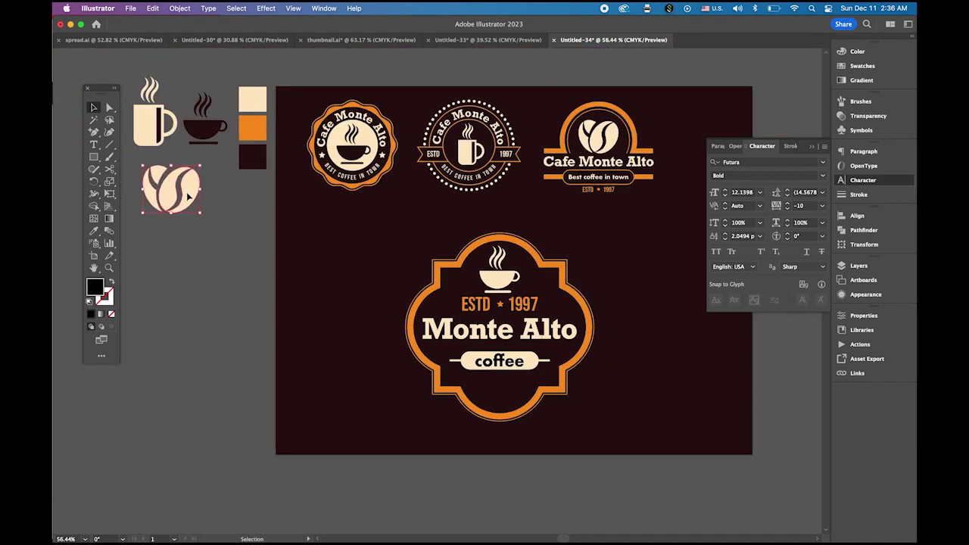
drag(193, 201, 513, 392)
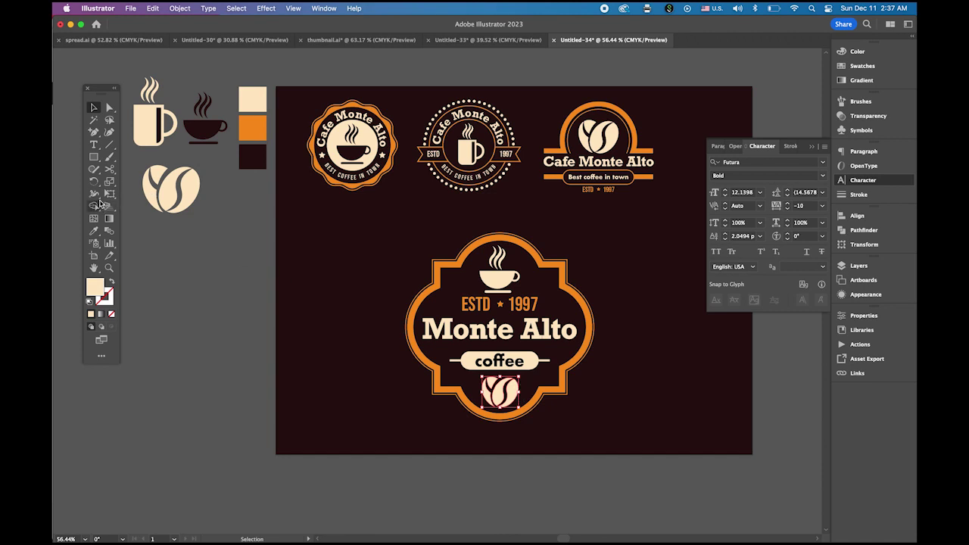
Step: Recolour the copied coffee beans with the orange of the palette square beside the artboard
click(94, 230)
click(255, 134)
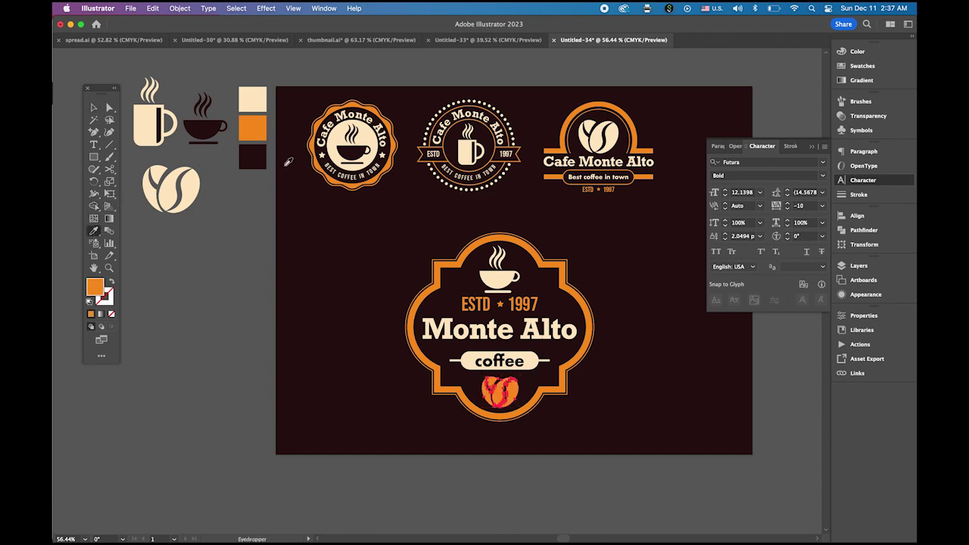
click(94, 108)
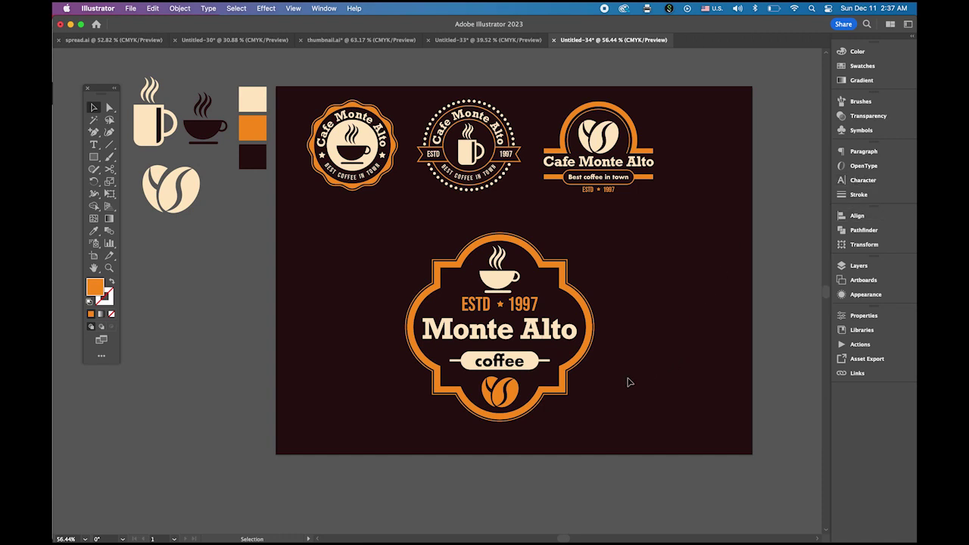
key(z)
scroll(622, 376, down, 1)
key(v)
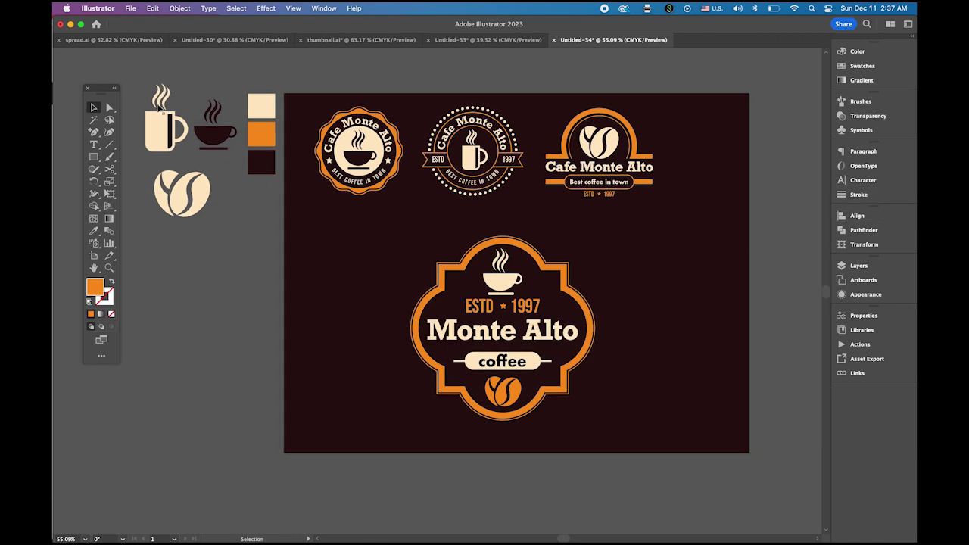
Step: Group the fourth badge's artwork, scale it down to about half size, and move it beneath the first badge
drag(403, 228, 644, 459)
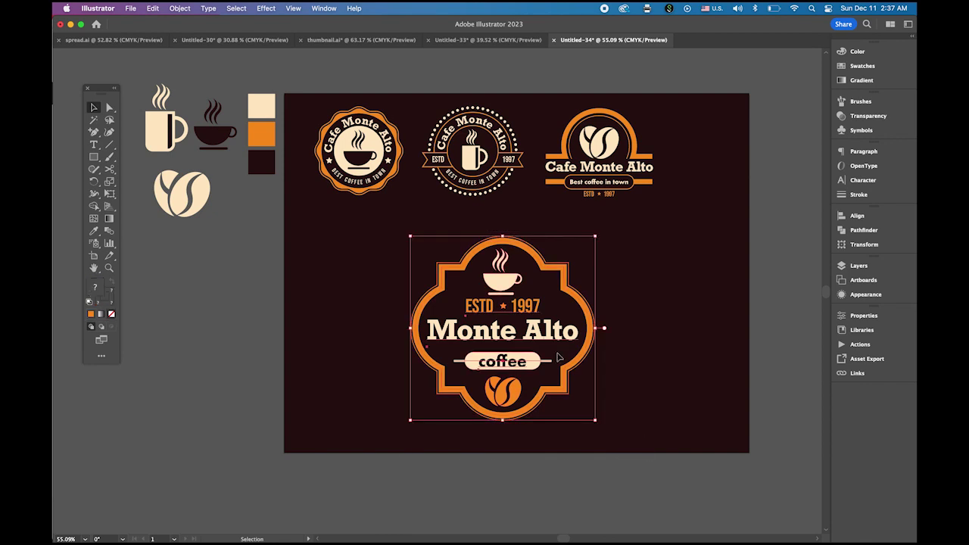
click(180, 8)
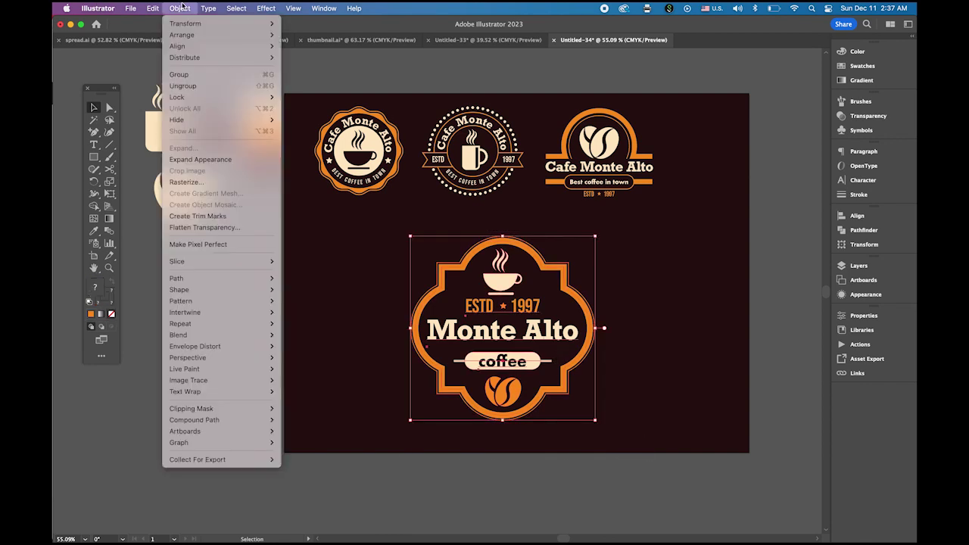
click(196, 75)
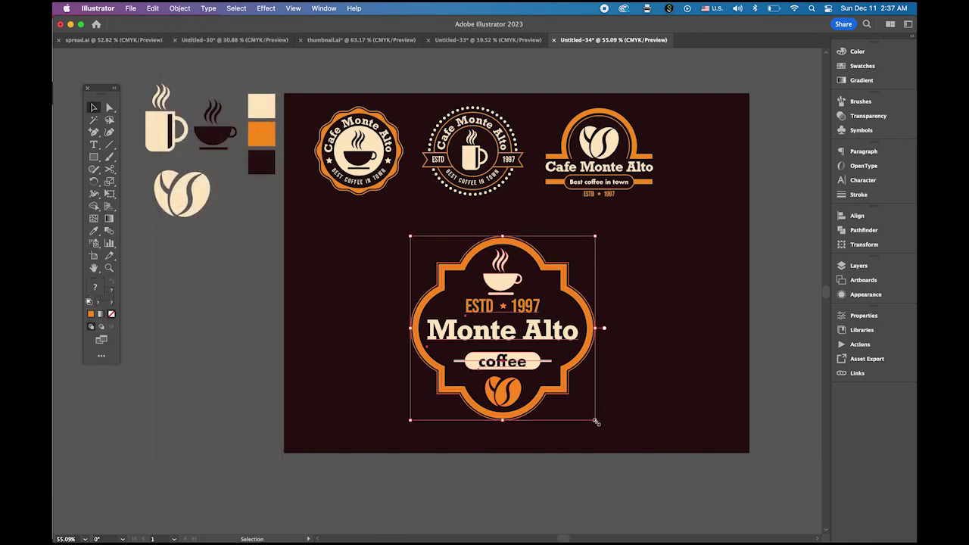
drag(596, 422, 551, 393)
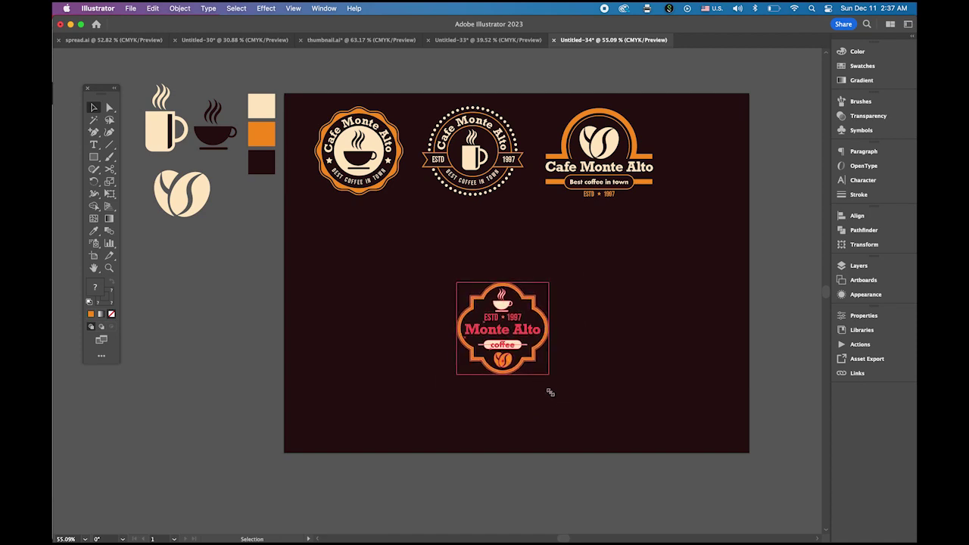
drag(508, 348, 370, 272)
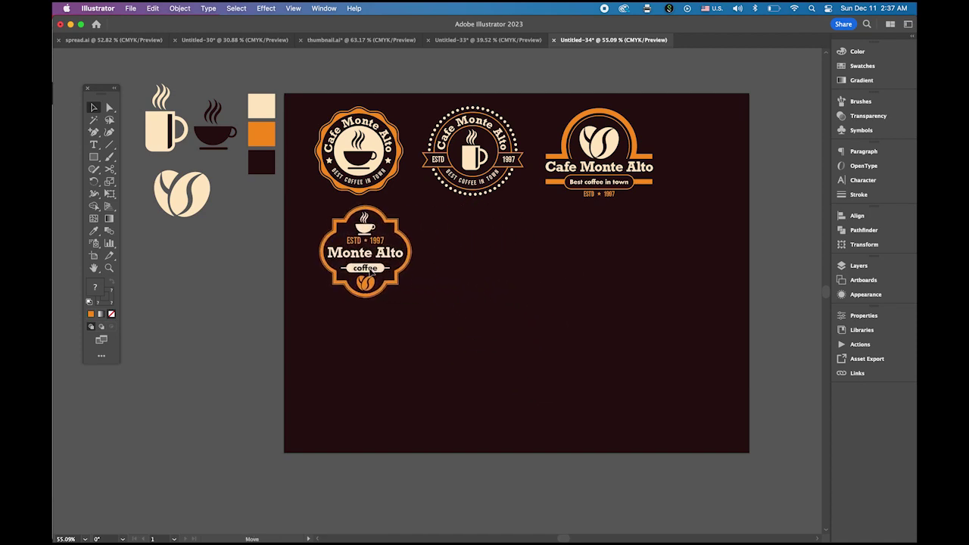
click(608, 320)
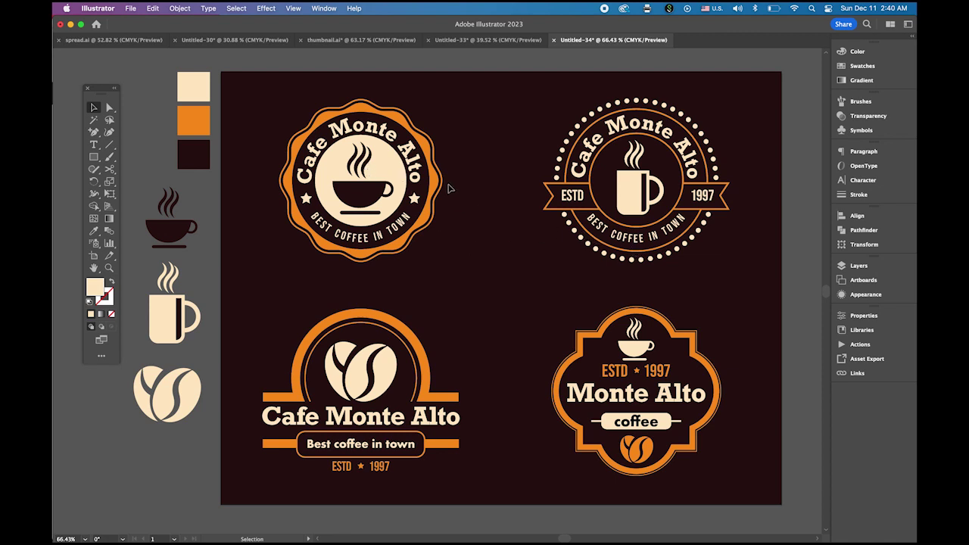
Step: Place texture_metal.jpg as a linked image, sized to cover the whole artboard from its upper-left corner
click(131, 7)
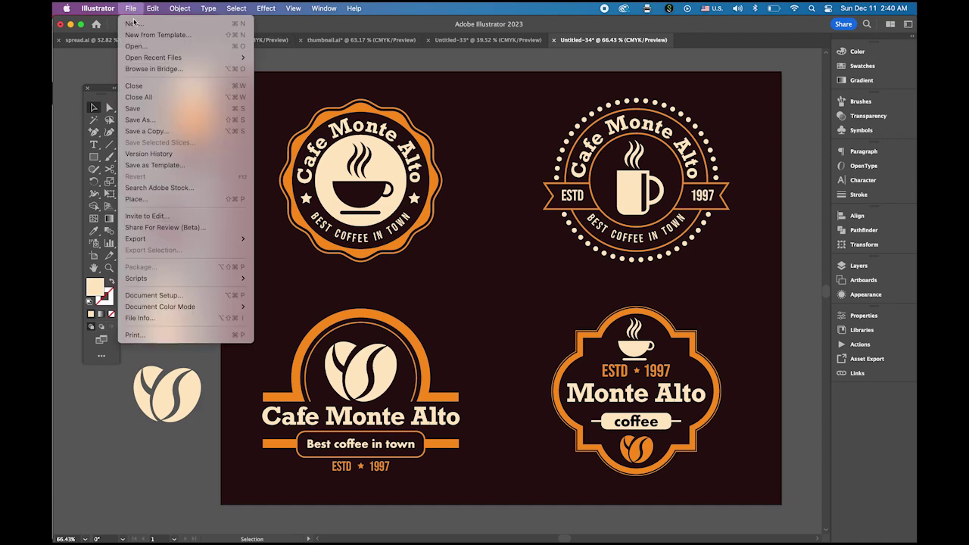
click(174, 200)
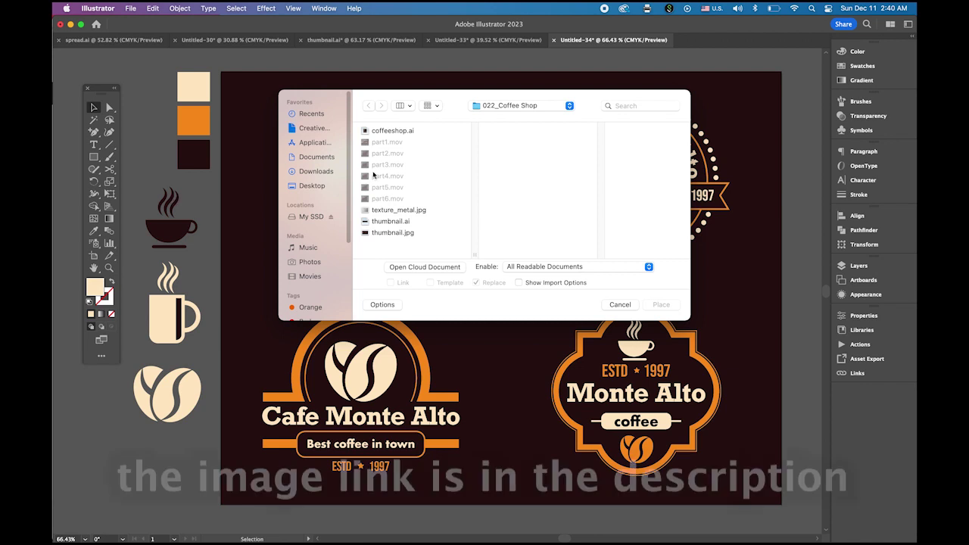
click(414, 210)
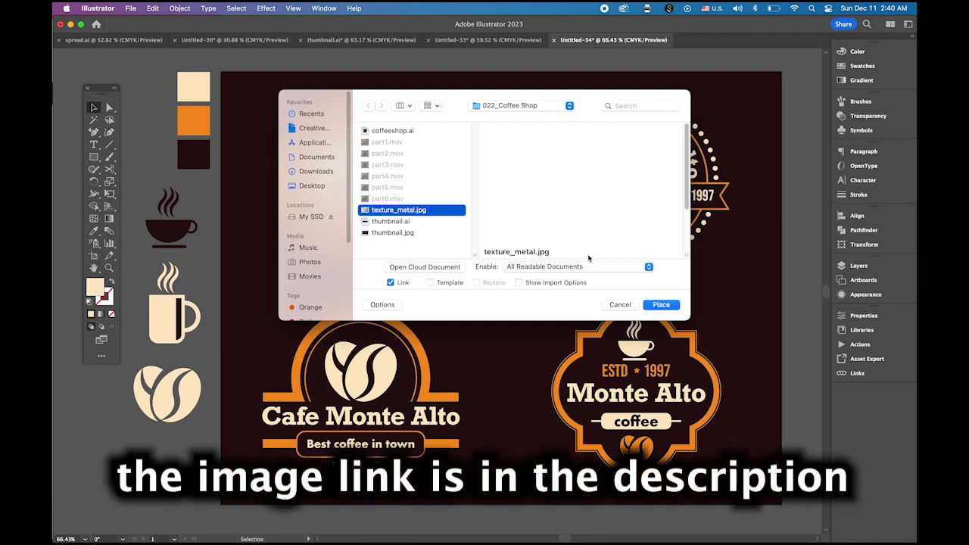
click(672, 308)
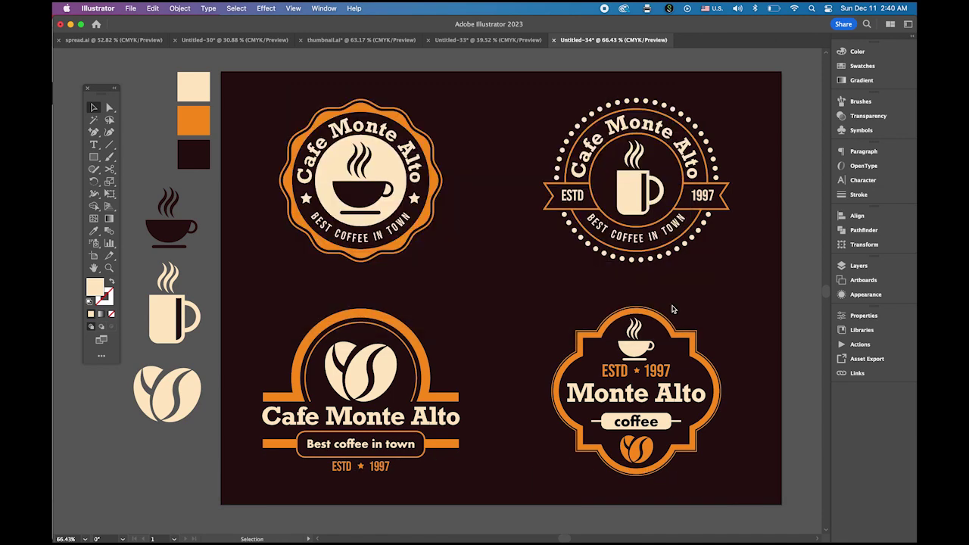
drag(222, 72, 746, 463)
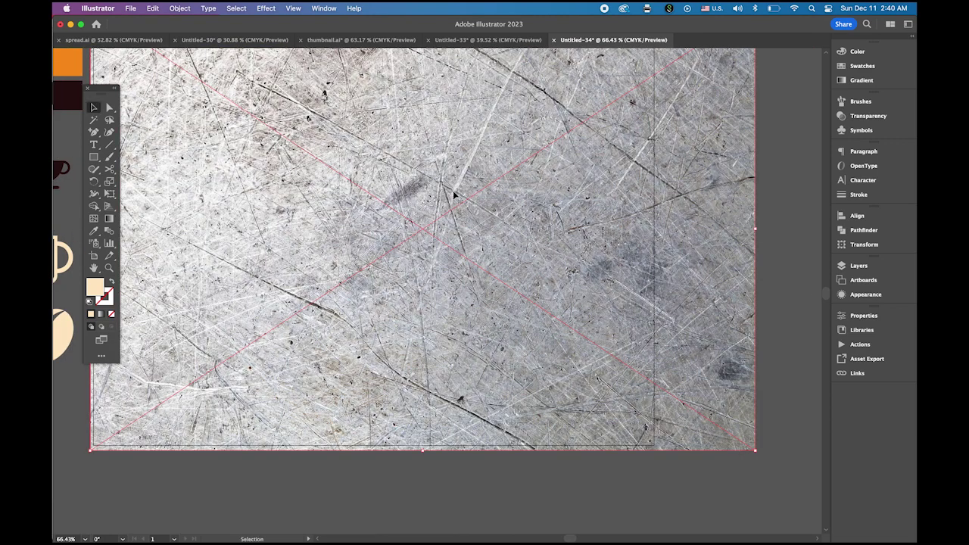
Step: Resize the metal texture from each side so its edges match the artboard's edges
drag(453, 190, 549, 207)
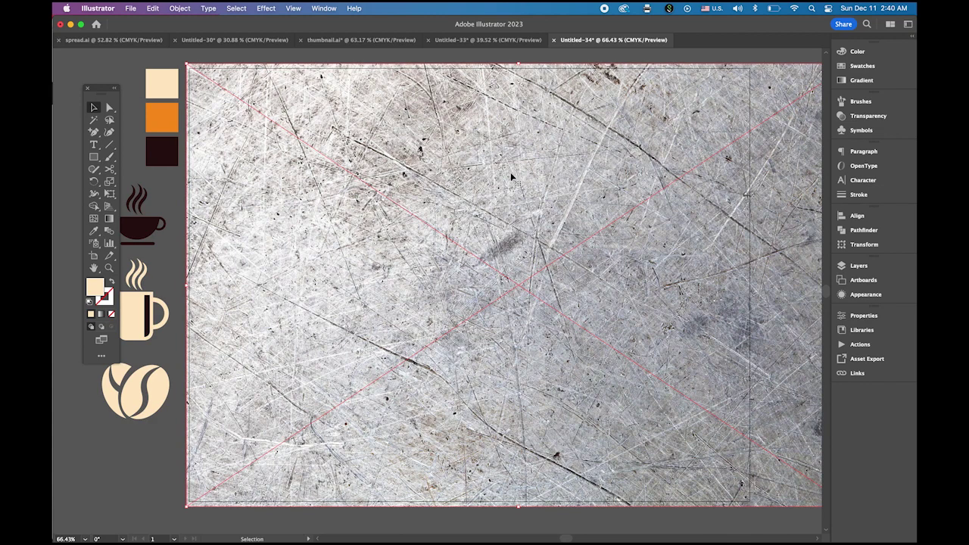
scroll(509, 174, right, 3)
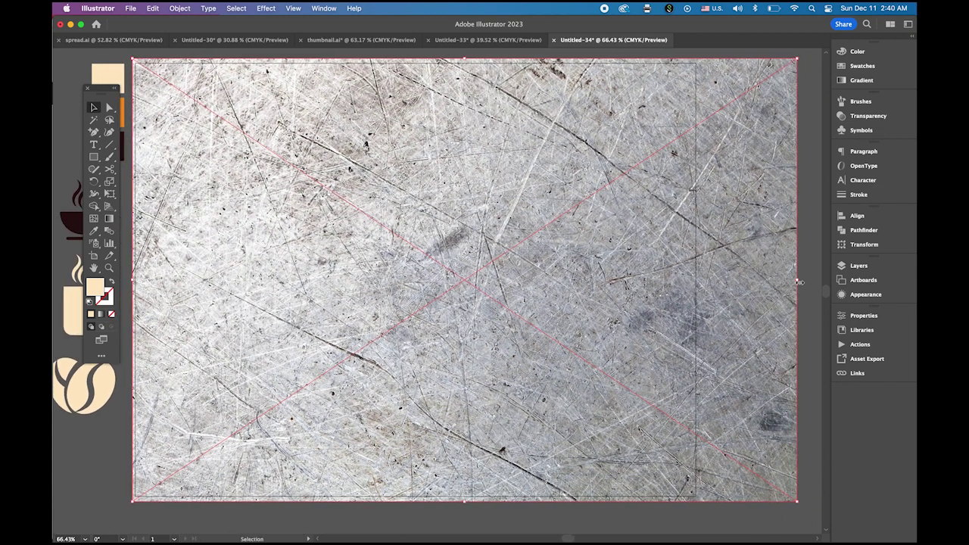
drag(798, 280, 697, 281)
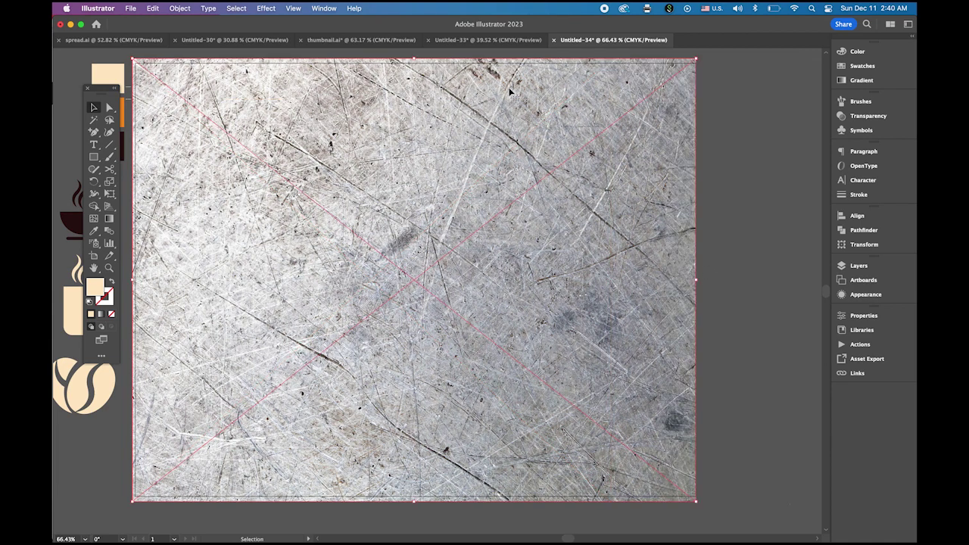
drag(414, 59, 414, 64)
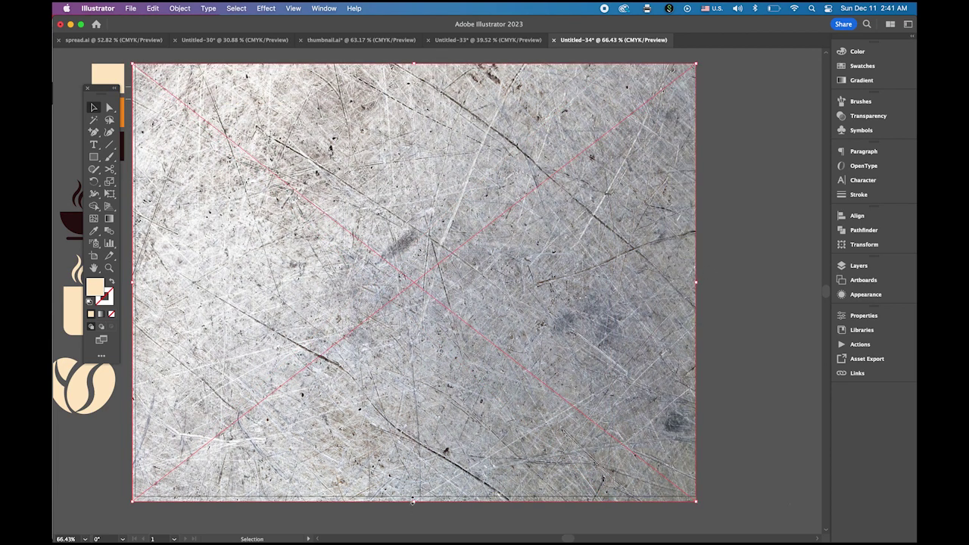
drag(414, 501, 414, 496)
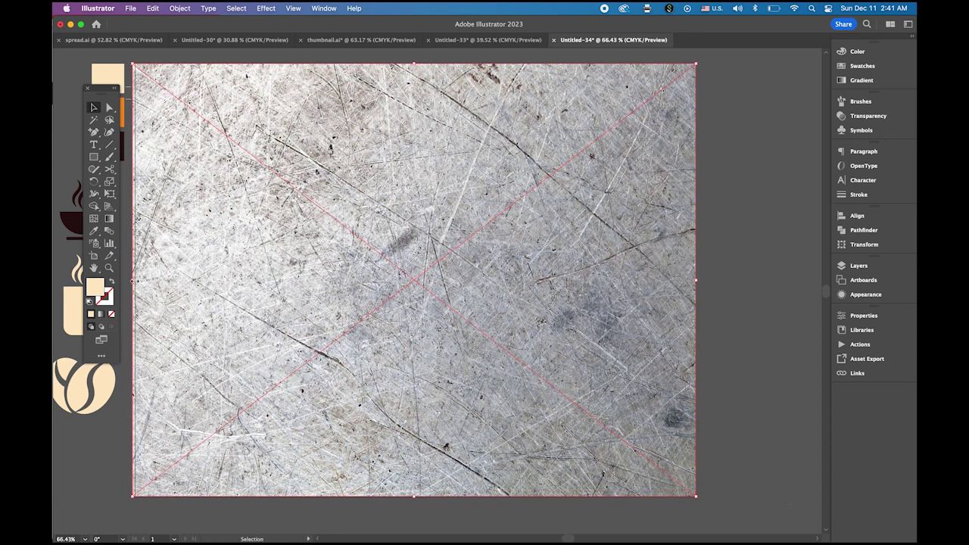
drag(132, 281, 135, 281)
click(726, 281)
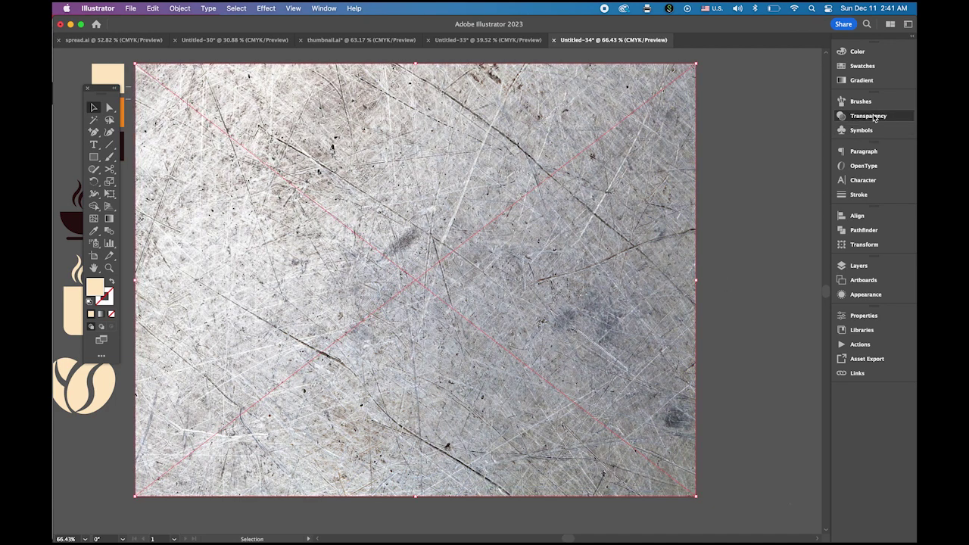
Step: Set the metal texture's blending mode to Multiply over the four badges and check the worn effect at 100% zoom
click(871, 117)
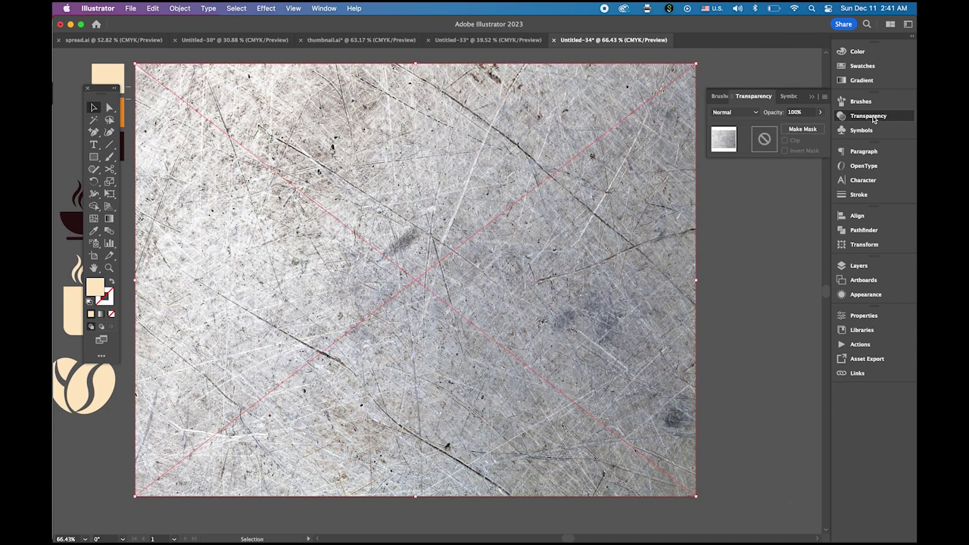
click(755, 114)
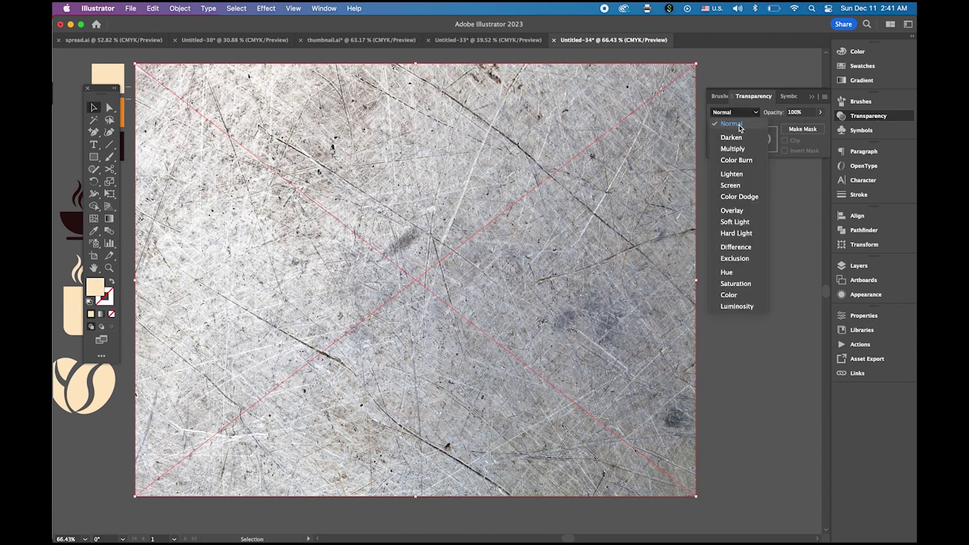
click(739, 150)
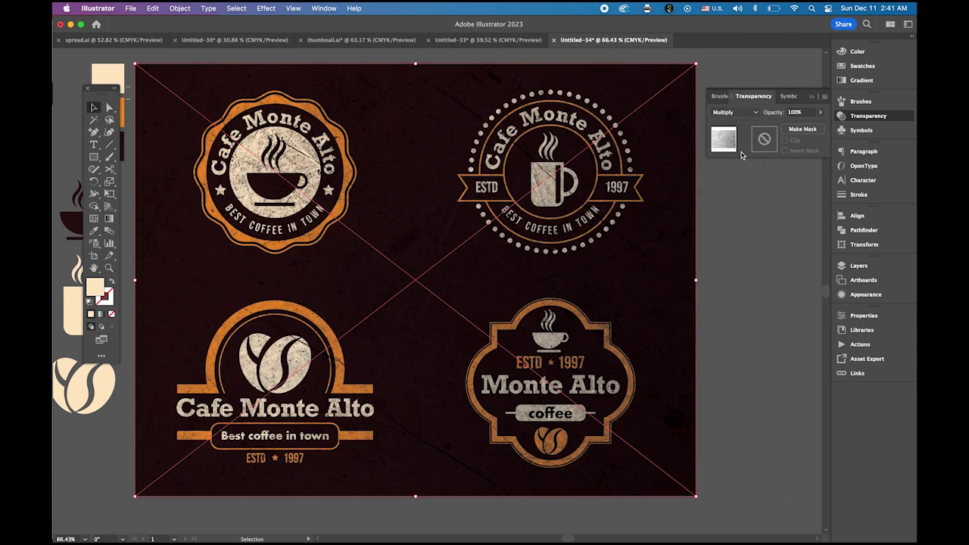
click(766, 230)
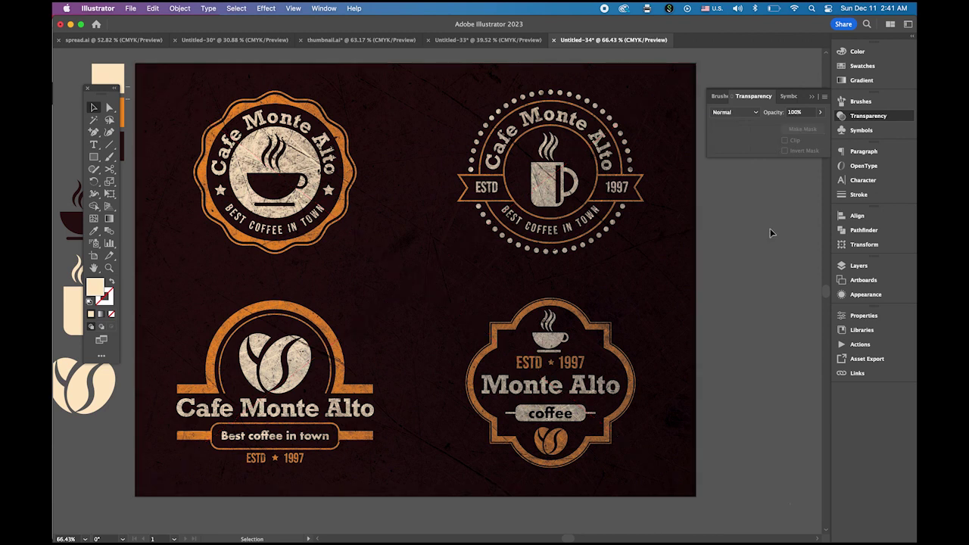
click(813, 97)
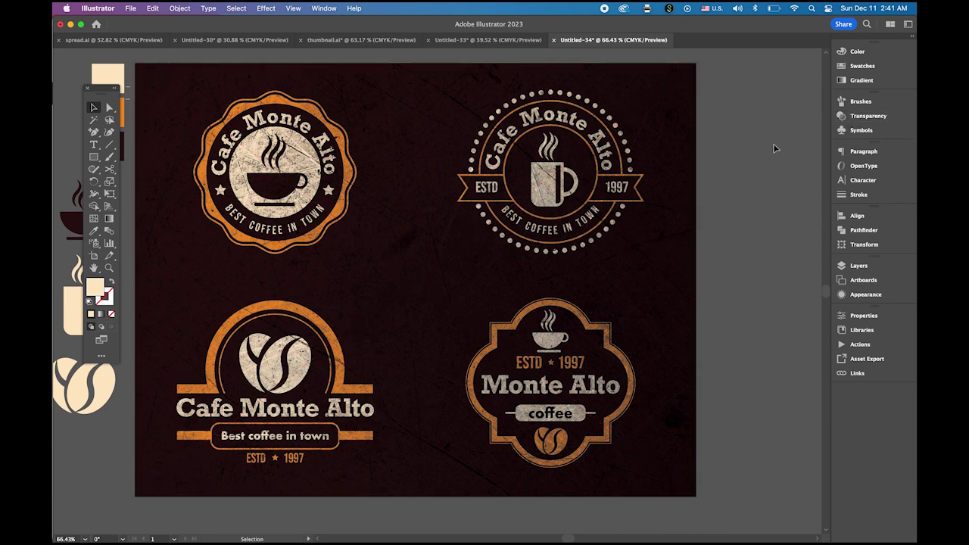
click(454, 222)
drag(422, 243, 524, 196)
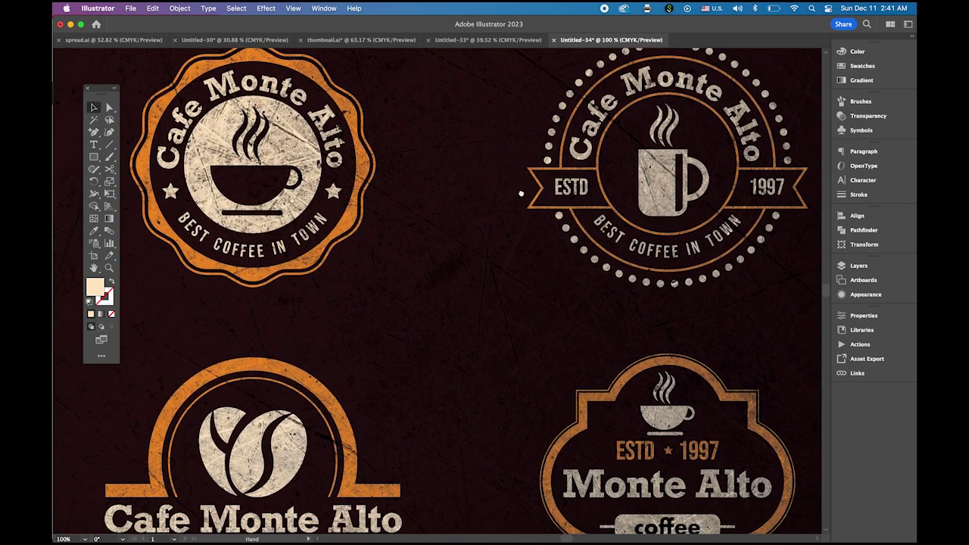